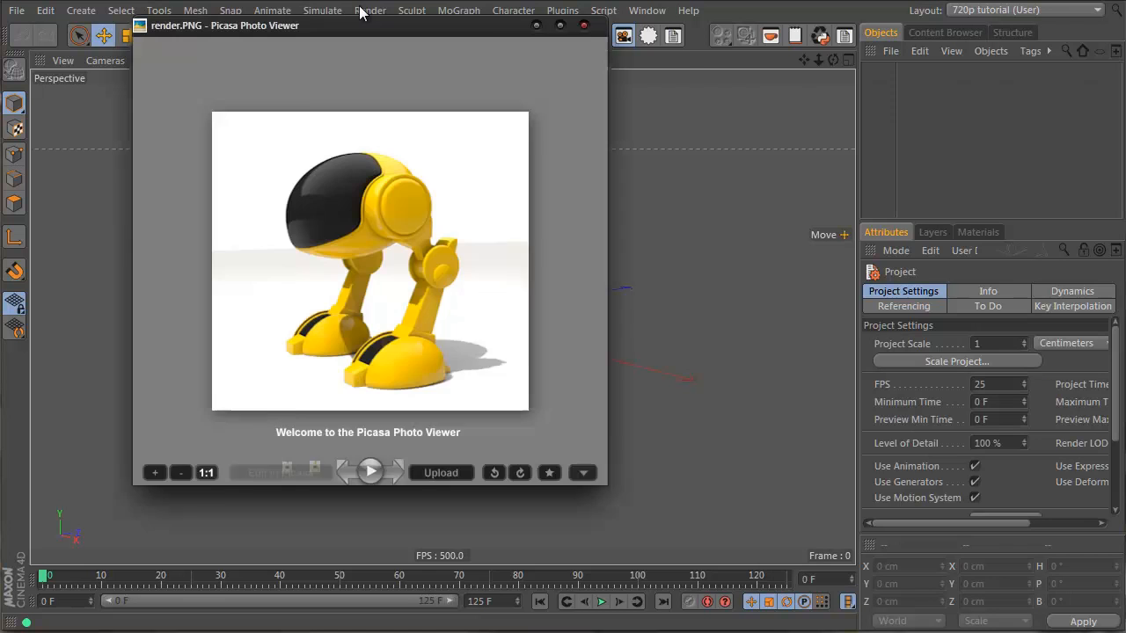
- Look over the robot render and the reference.PNG line drawing in the photo viewer, and close the viewer
drag(475, 30, 558, 73)
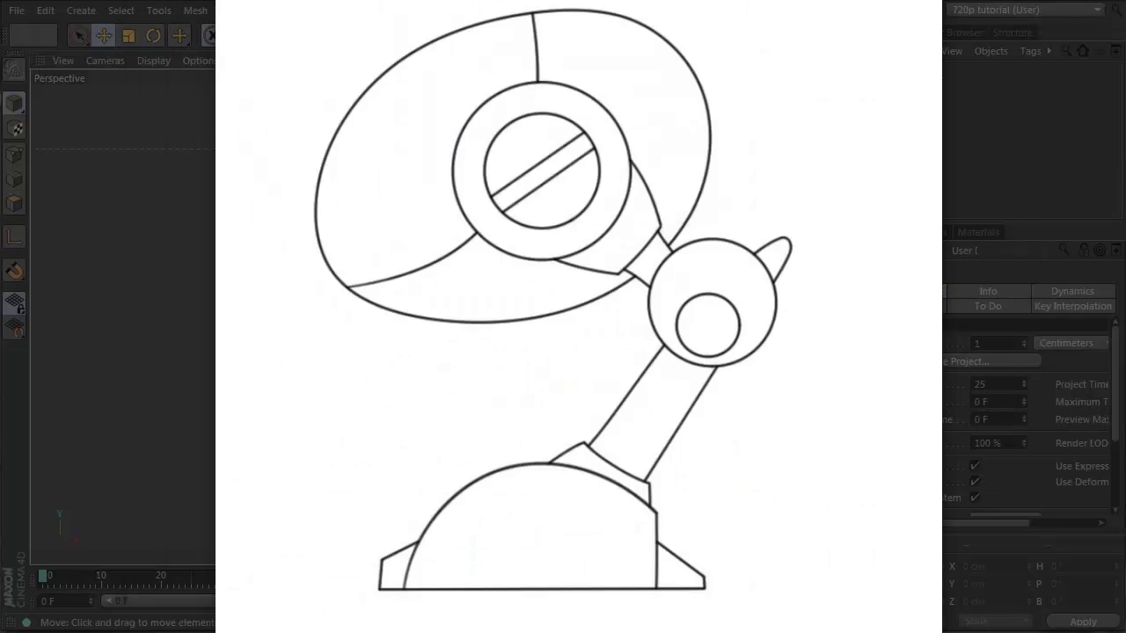
scroll(734, 110, down, 3)
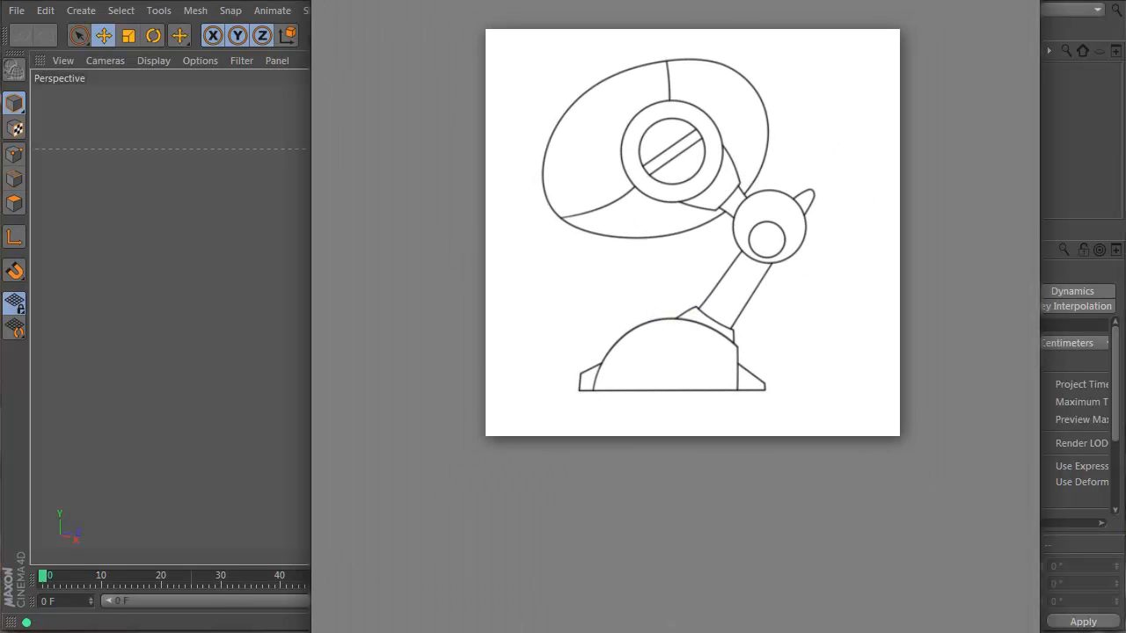
drag(1040, 0, 844, 87)
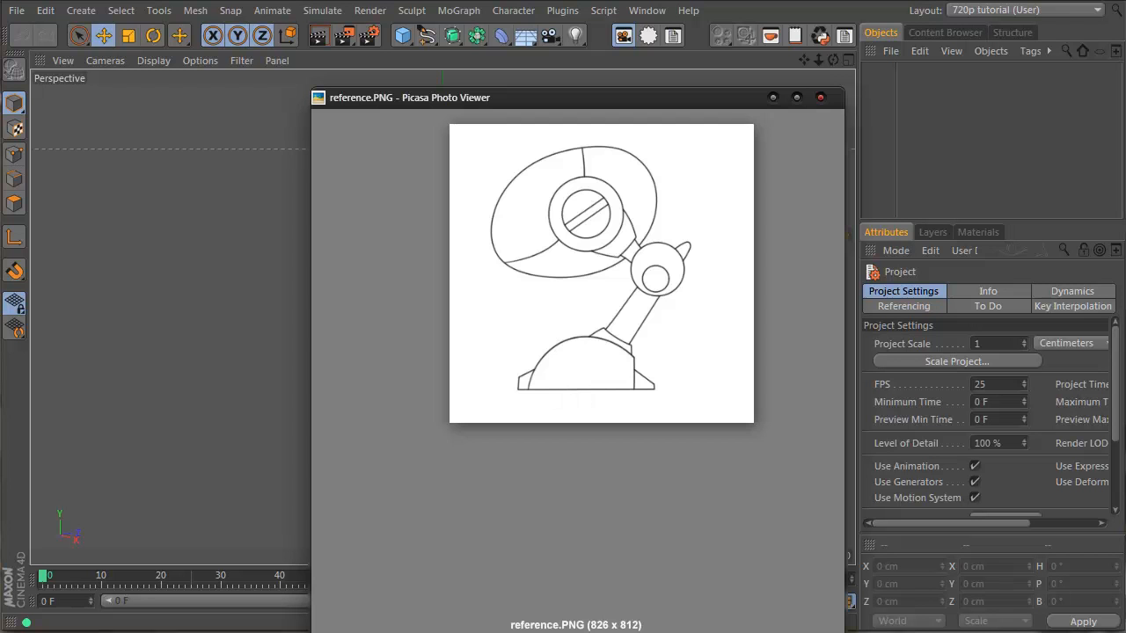
drag(552, 632, 551, 514)
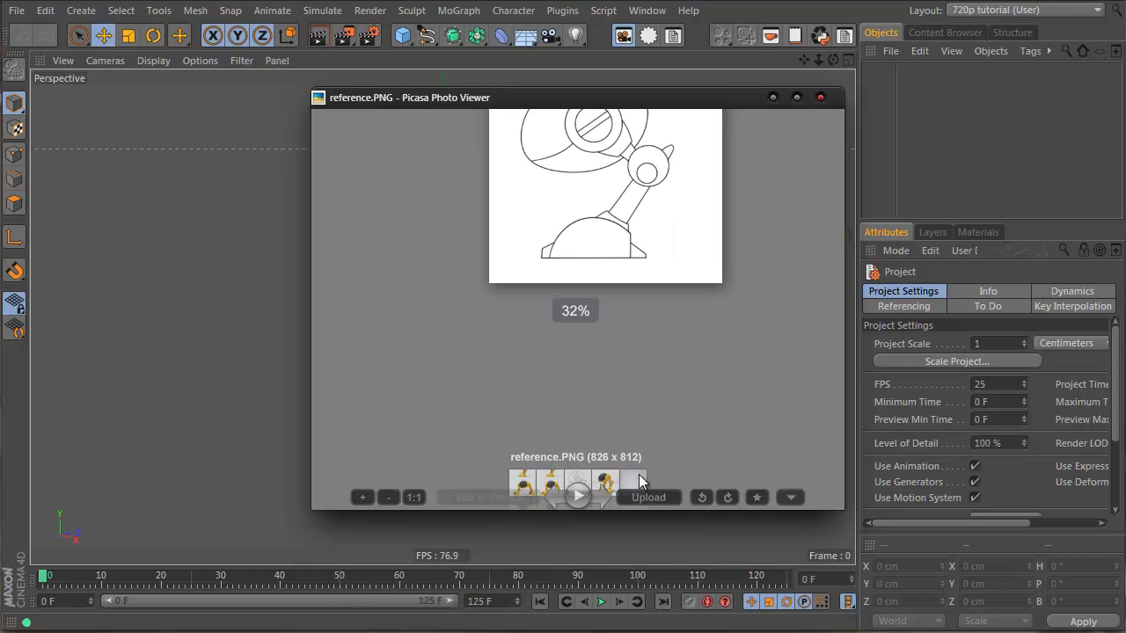
click(640, 480)
click(525, 482)
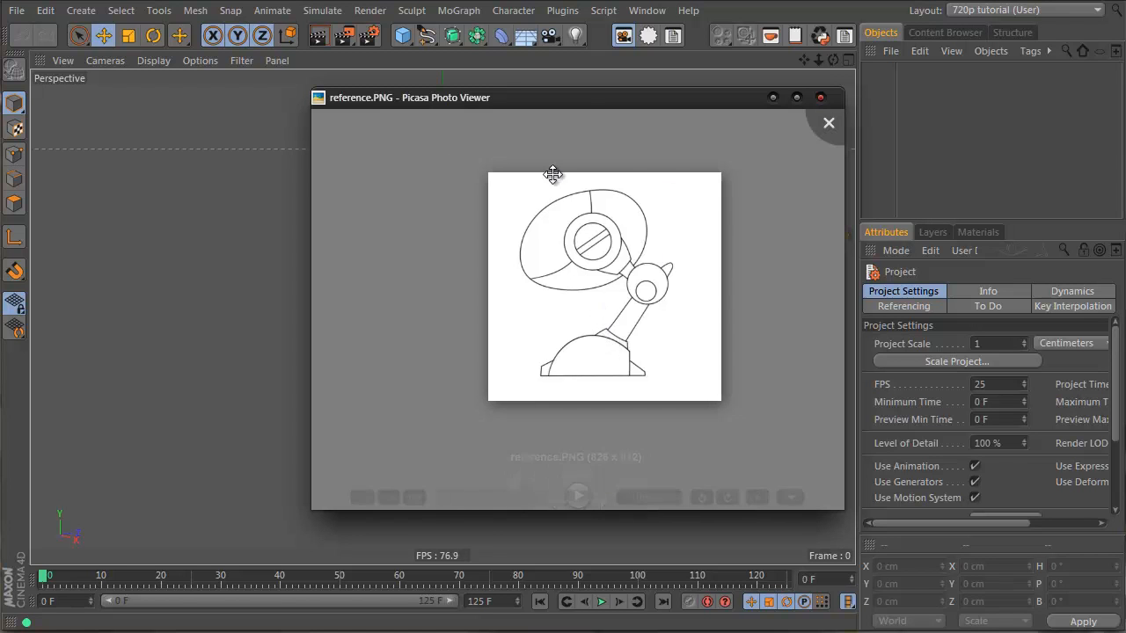
click(827, 110)
- Load reference.PNG from the 2 legged walker folder as the background image of the Right view and clear the folder window away
middle_click(535, 242)
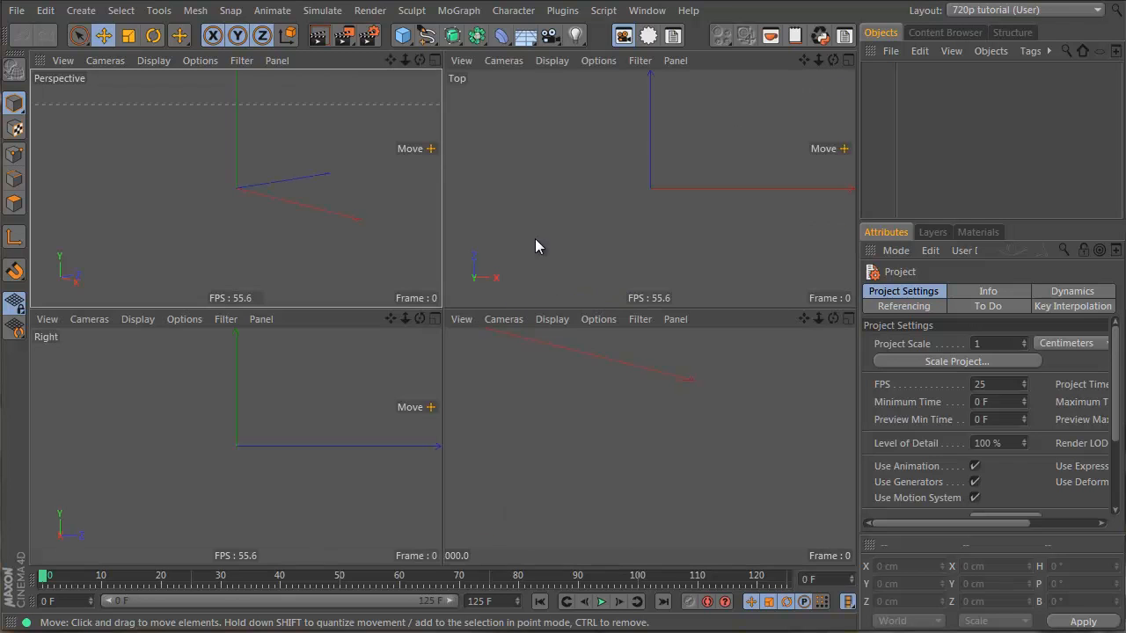
middle_click(284, 411)
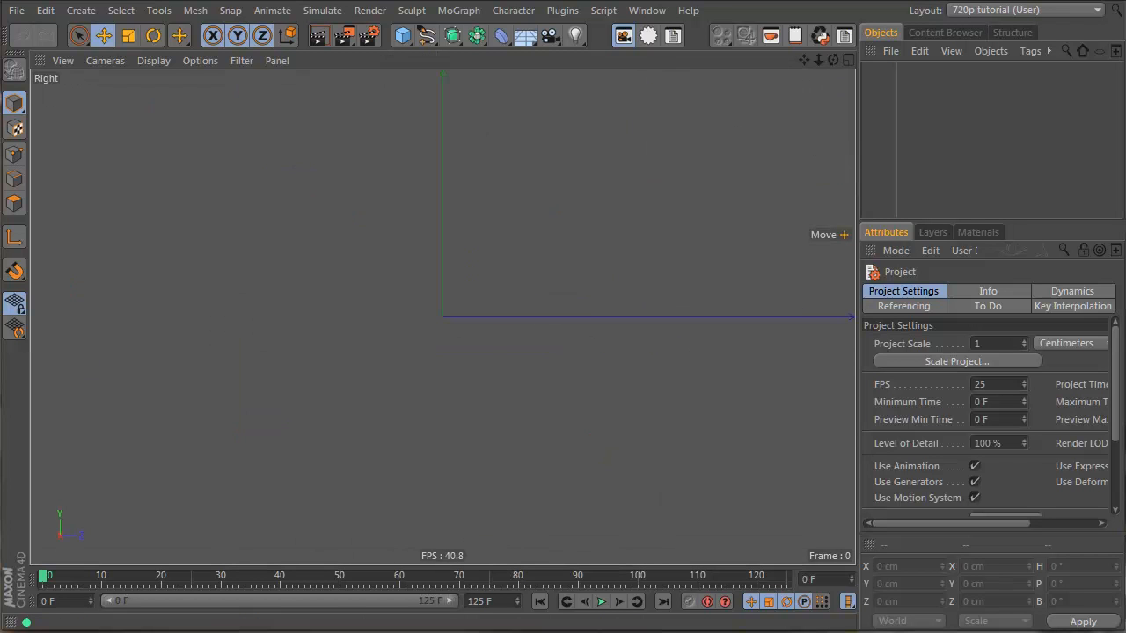
drag(0, 176, 110, 106)
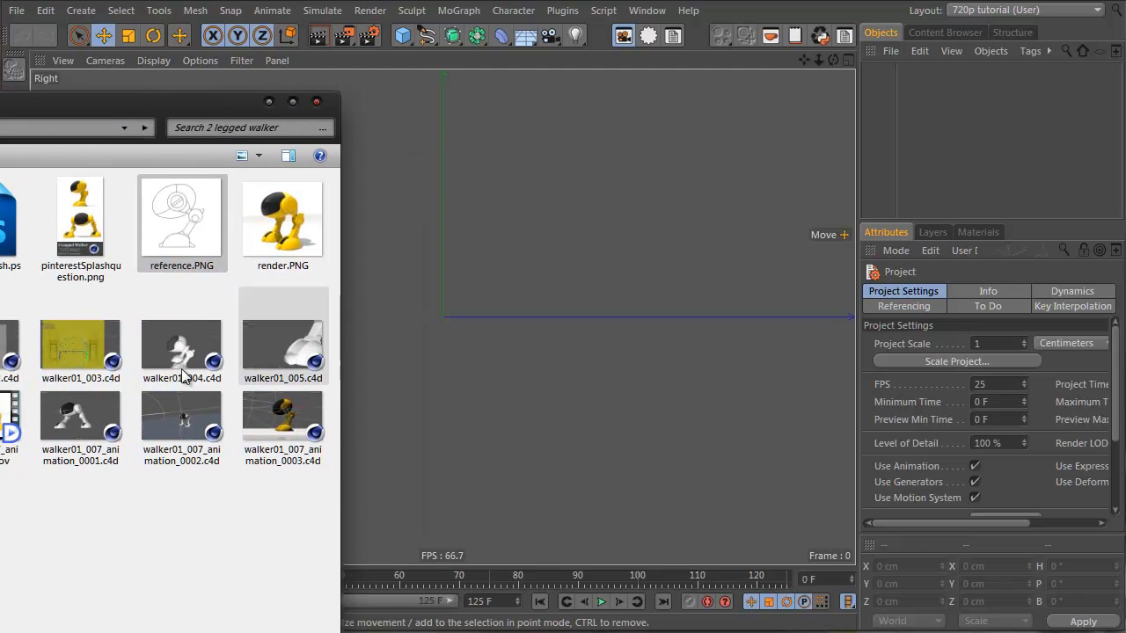
drag(709, 302, 706, 303)
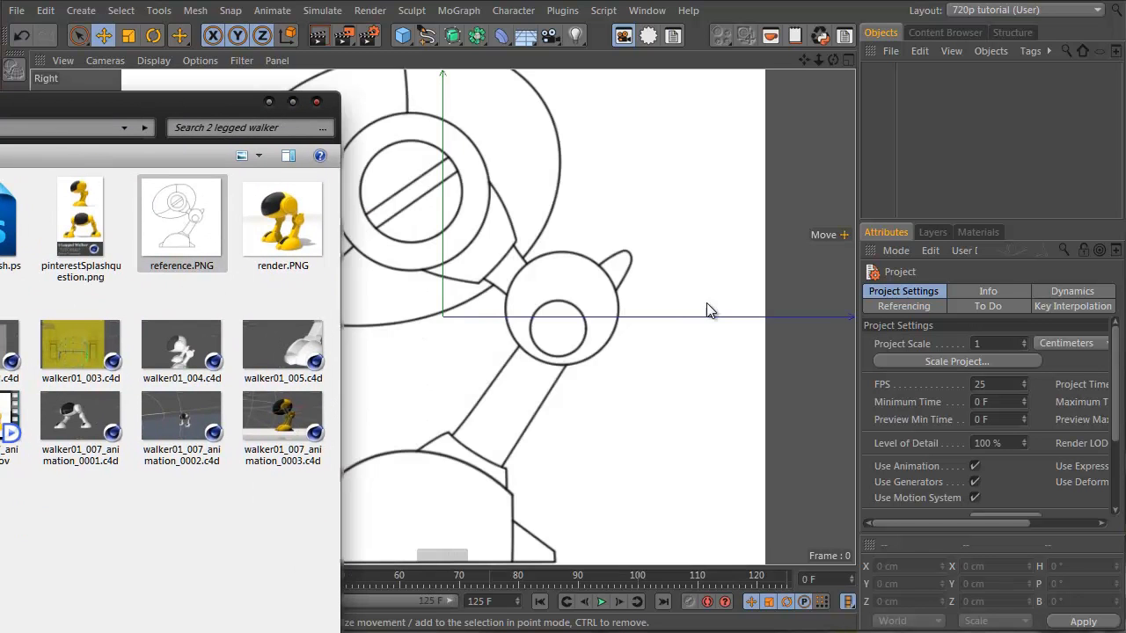
middle_click(613, 303)
click(4, 108)
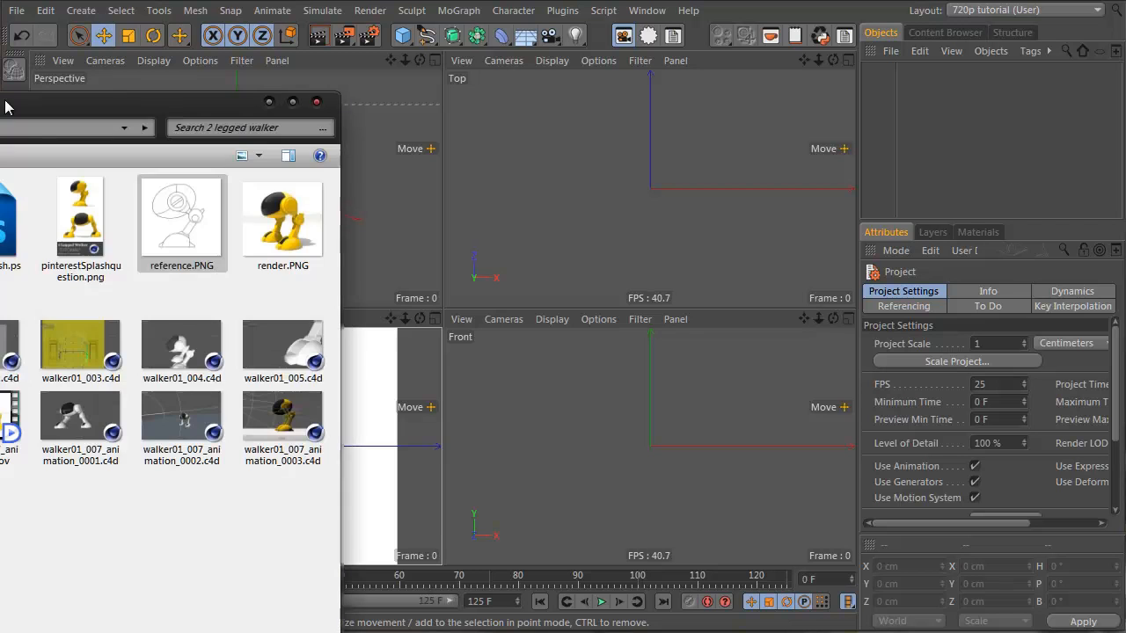
drag(164, 107, 1125, 341)
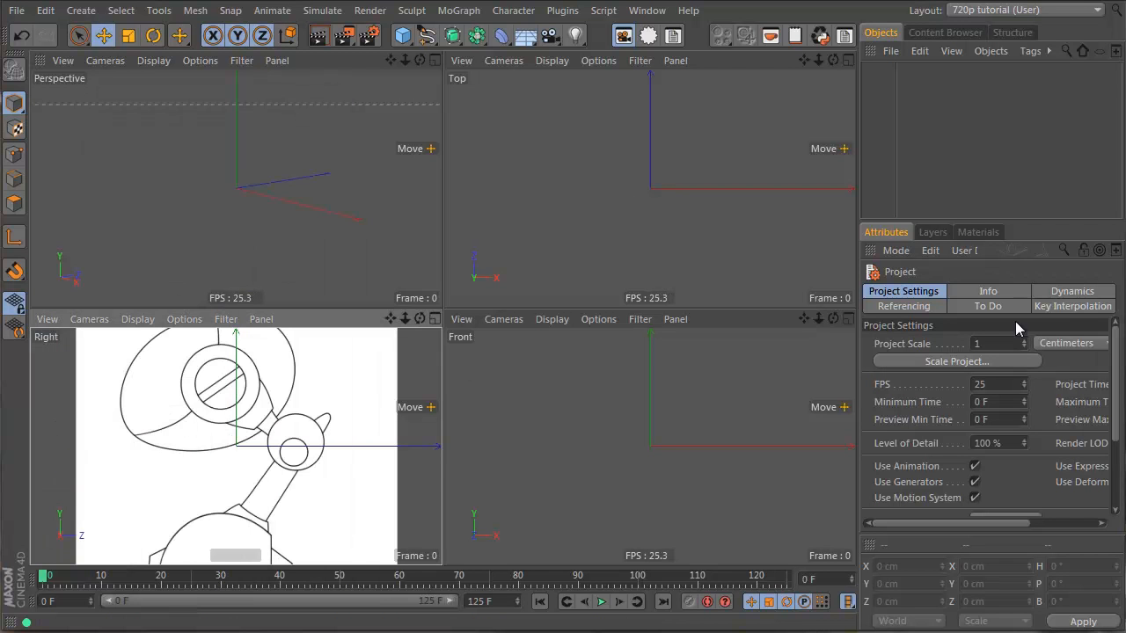
- Set the Right view's background image to 69% transparency and a vertical offset of 305, placing the foot's base on the axis
key(shift+v)
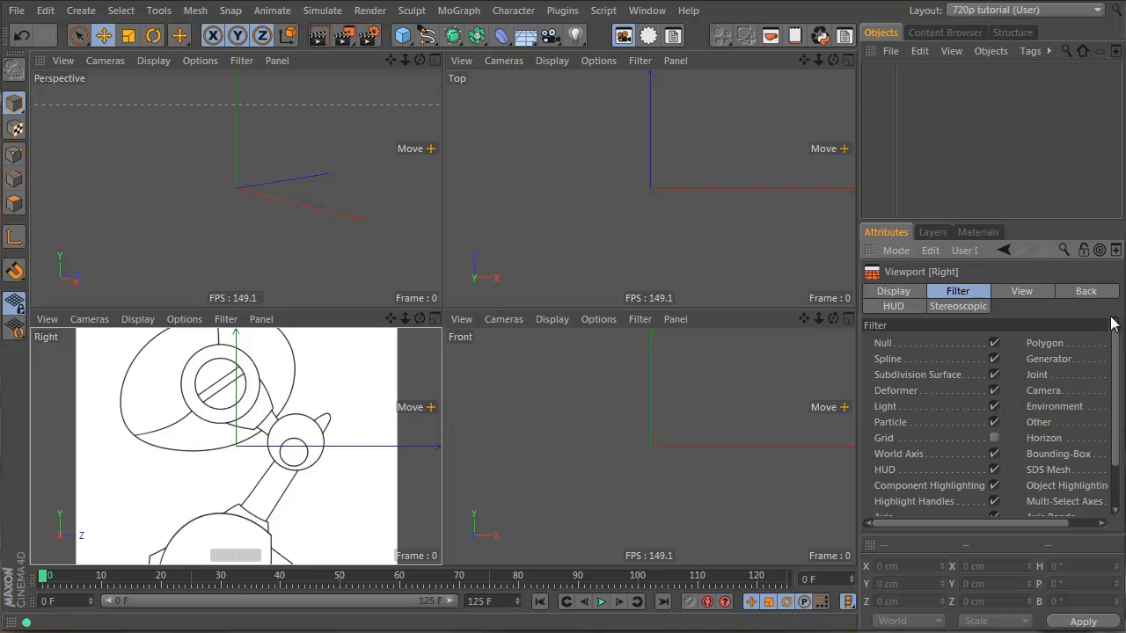
click(893, 306)
click(1082, 292)
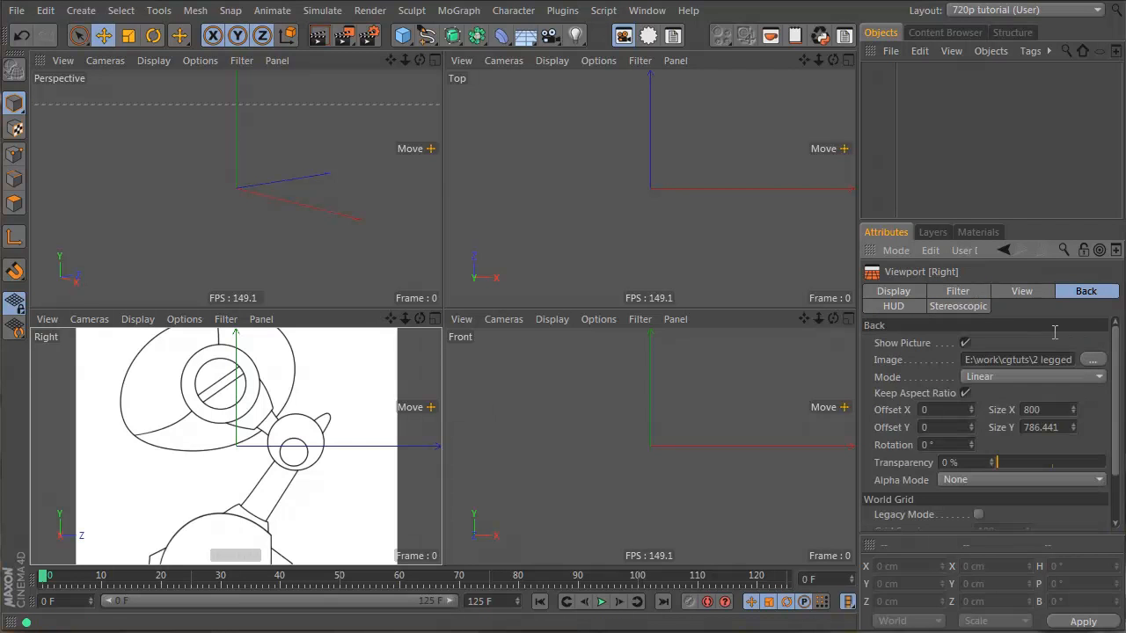
drag(1009, 458, 1079, 481)
alt+middle_drag(273, 453, 262, 430)
scroll(332, 493, down, 3)
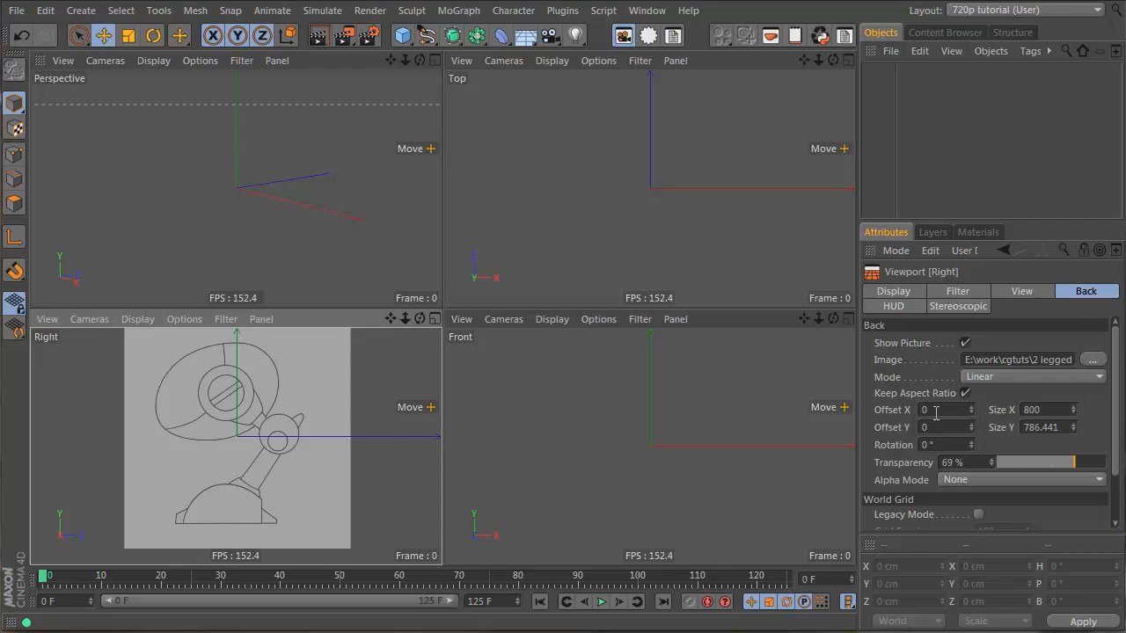
mouse_move(971, 427)
mouse_down()
mouse_move(978, 391)
mouse_move(972, 427)
mouse_up()
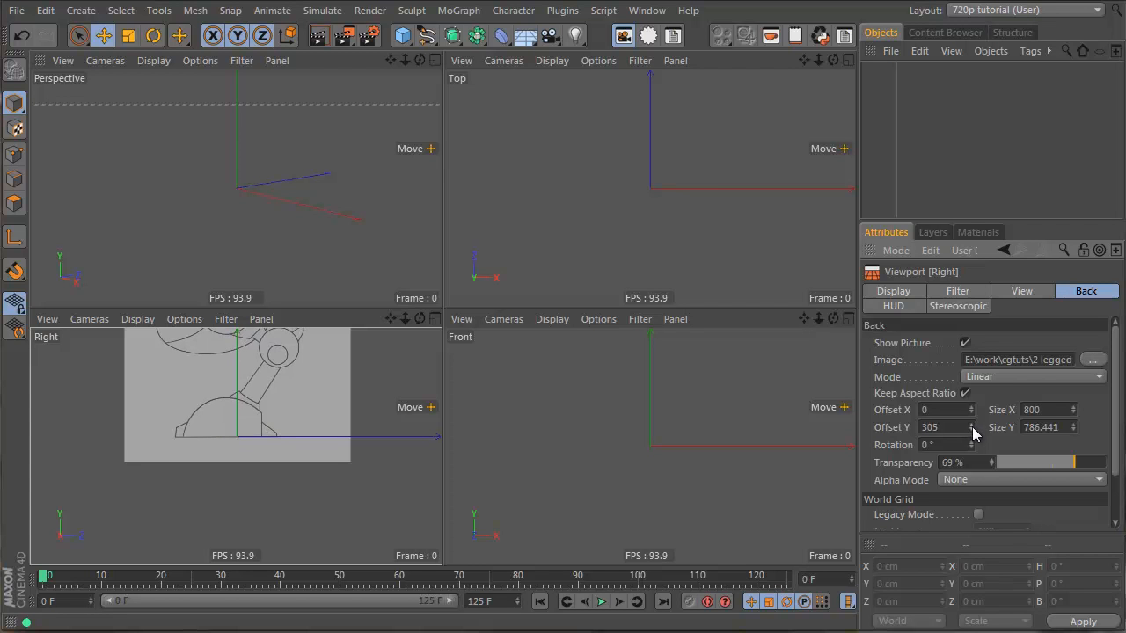
mouse_move(259, 407)
alt+middle_down()
mouse_move(290, 482)
mouse_move(315, 506)
alt+middle_up()
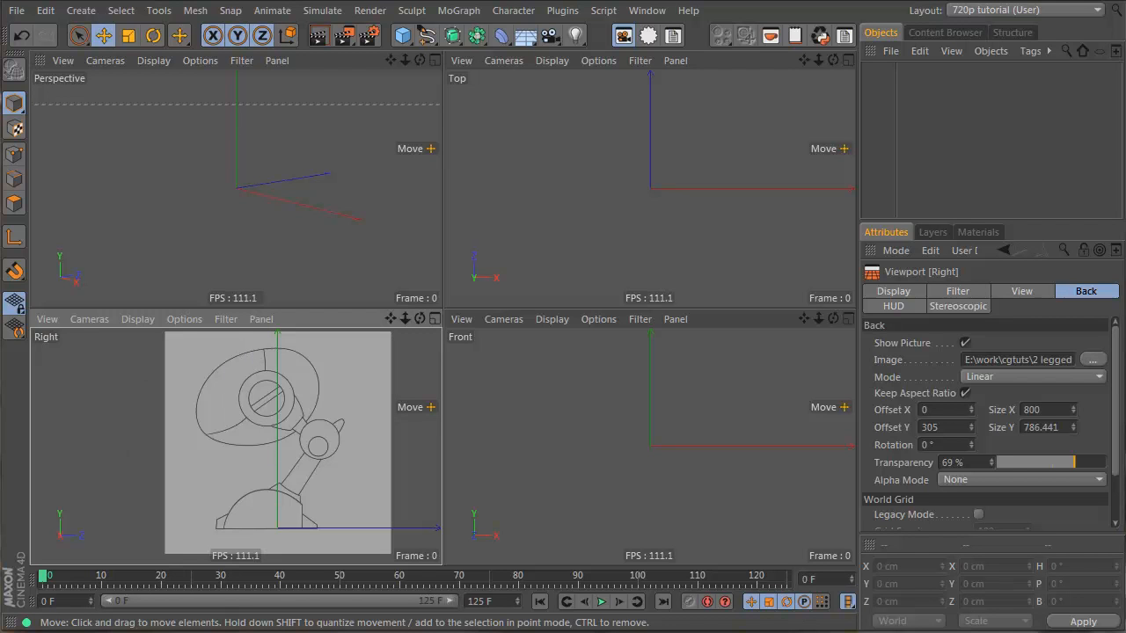
- Add a sphere primitive and set its type to Standard
click(402, 36)
click(744, 97)
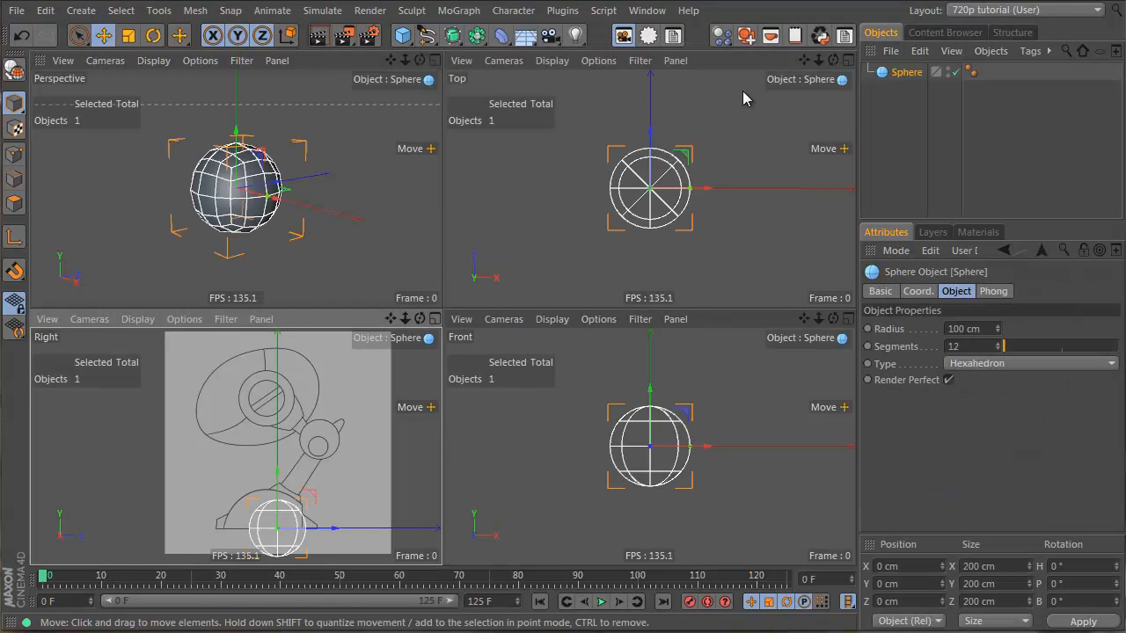
click(990, 366)
click(995, 383)
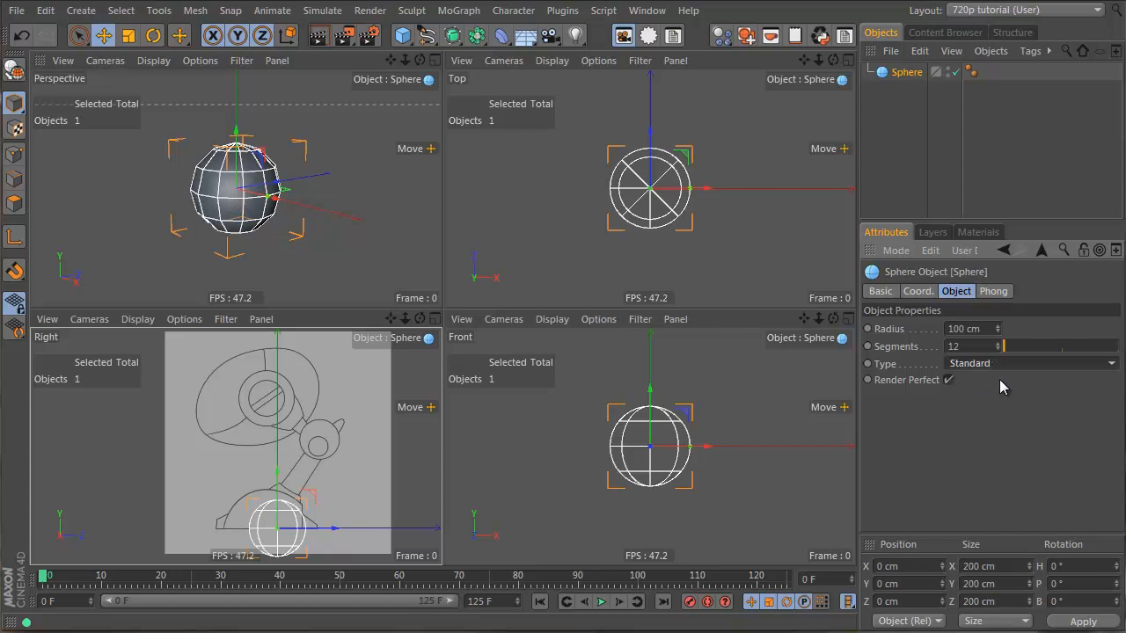
- Raise the sphere to the robot's head at about Y 470 cm and rotate it to a bank angle of 90°
drag(282, 423, 268, 359)
key(r)
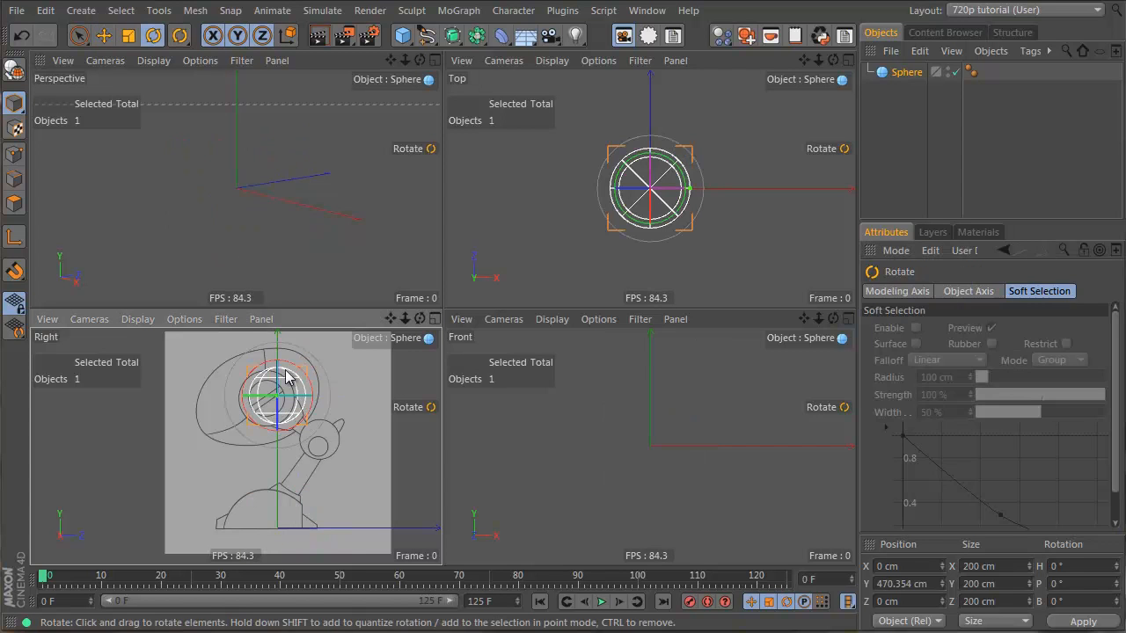
scroll(289, 161, down, 5)
alt+middle_drag(301, 186, 322, 260)
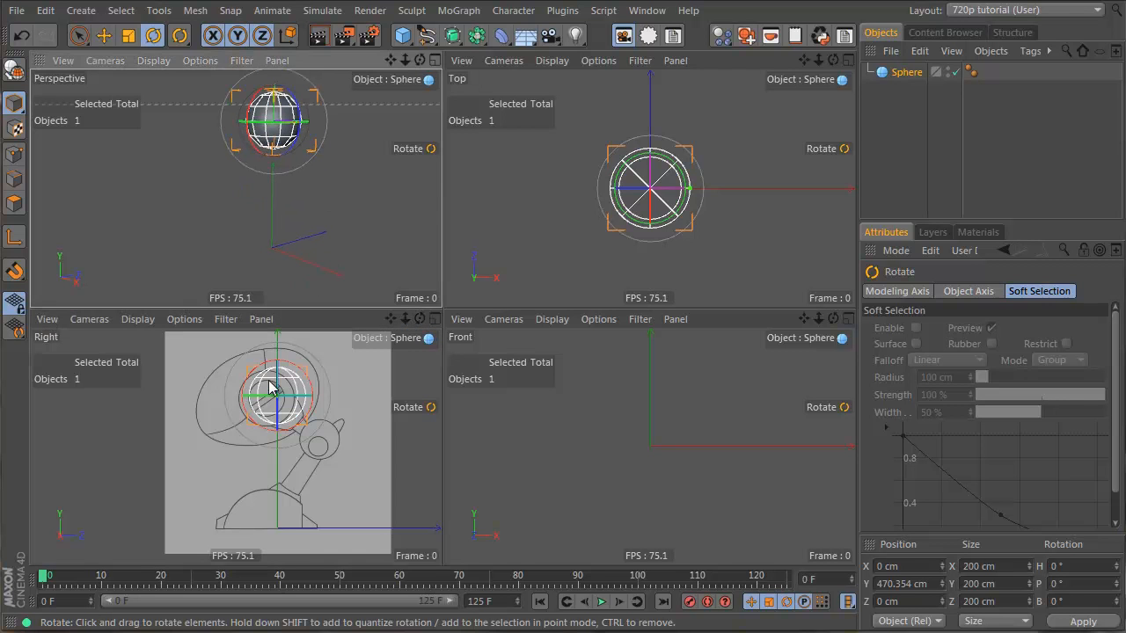
drag(276, 373, 281, 566)
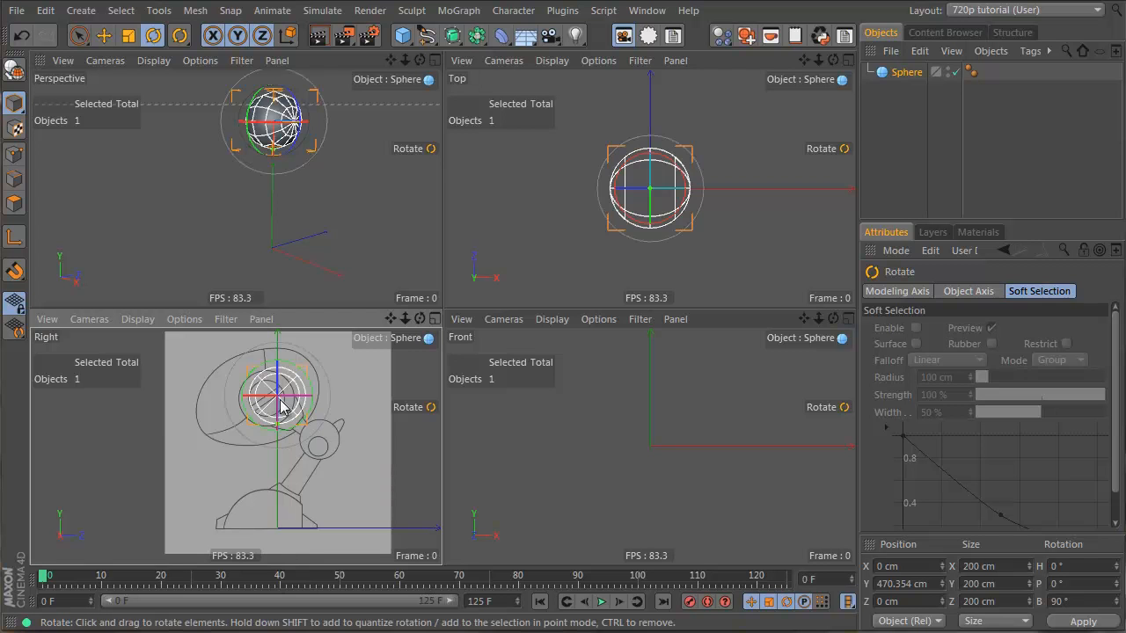
- Scale the sphere uniformly to about 327 cm and position it over the head drawing at about Y 467 cm, Z -69 cm
key(e)
key(t)
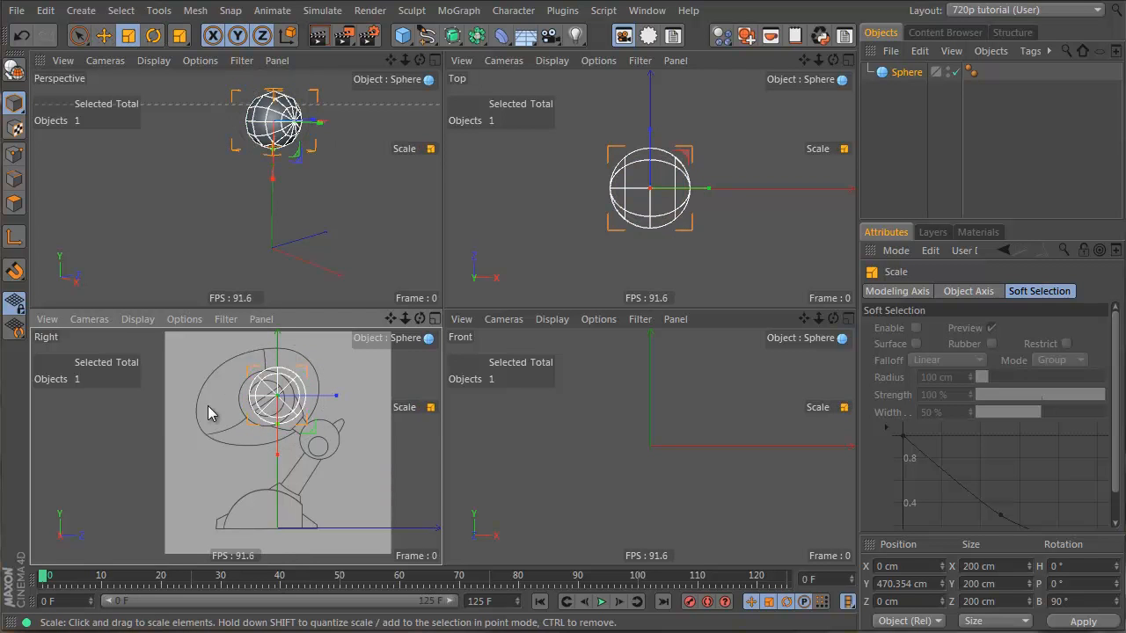
drag(194, 415, 70, 478)
key(e)
drag(317, 438, 298, 439)
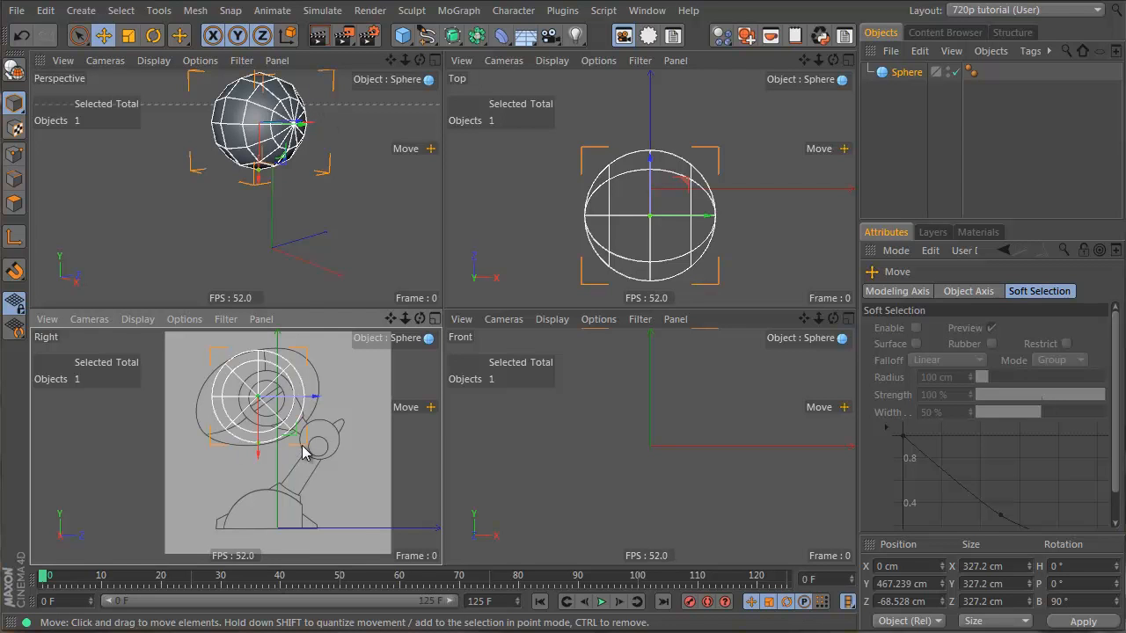
- Switch the Right view's display to Wireframe and check the sphere's segment setting
click(181, 322)
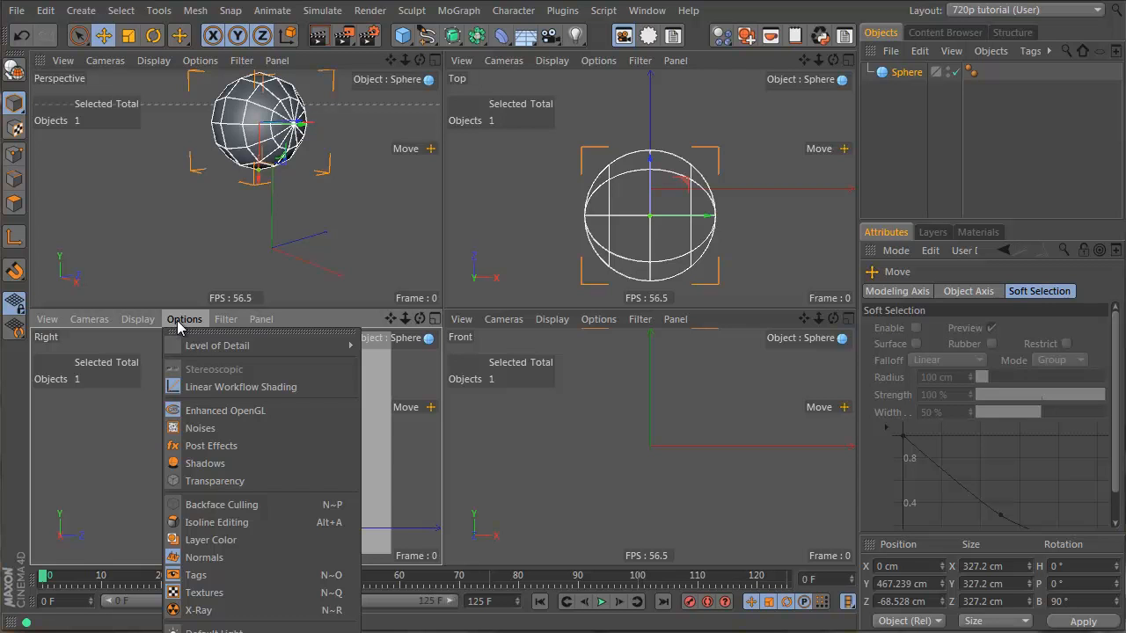
mouse_move(127, 321)
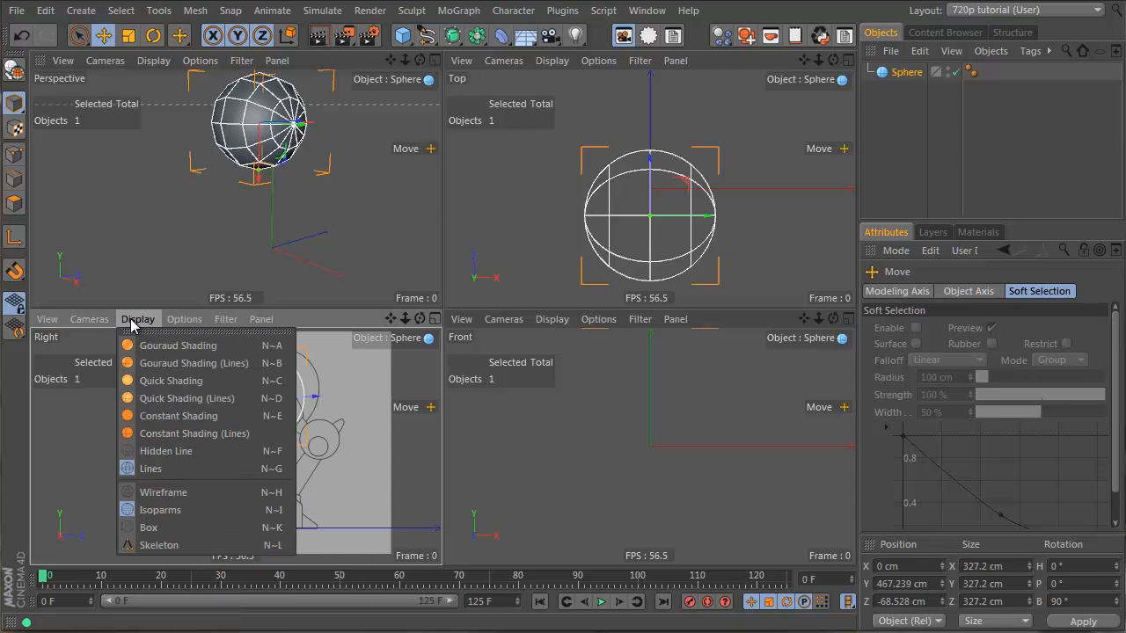
click(172, 497)
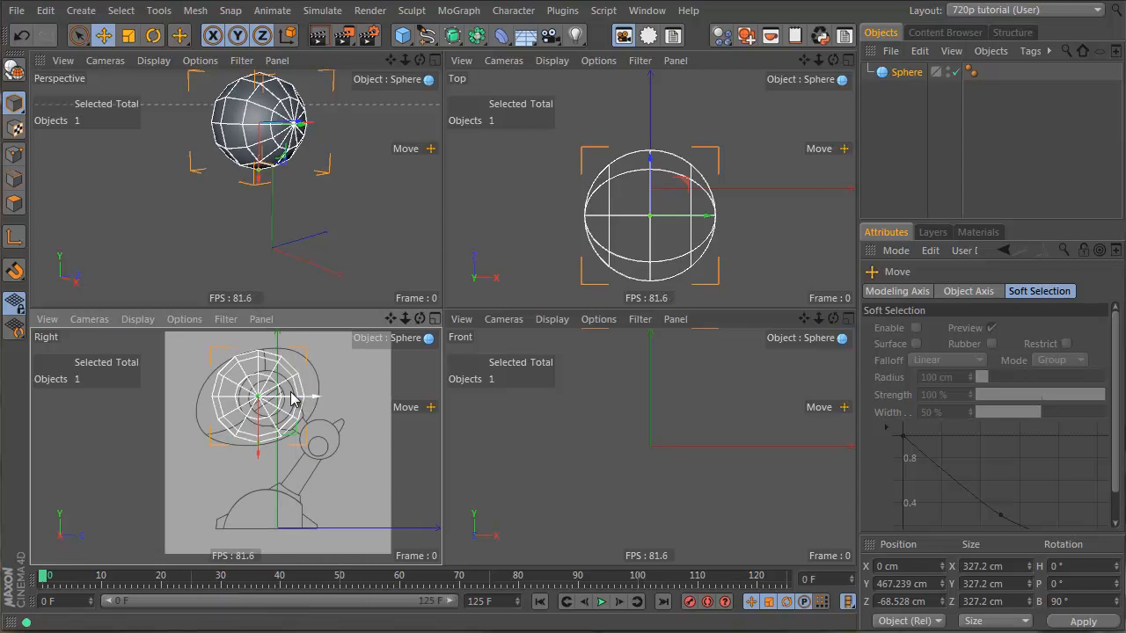
click(903, 78)
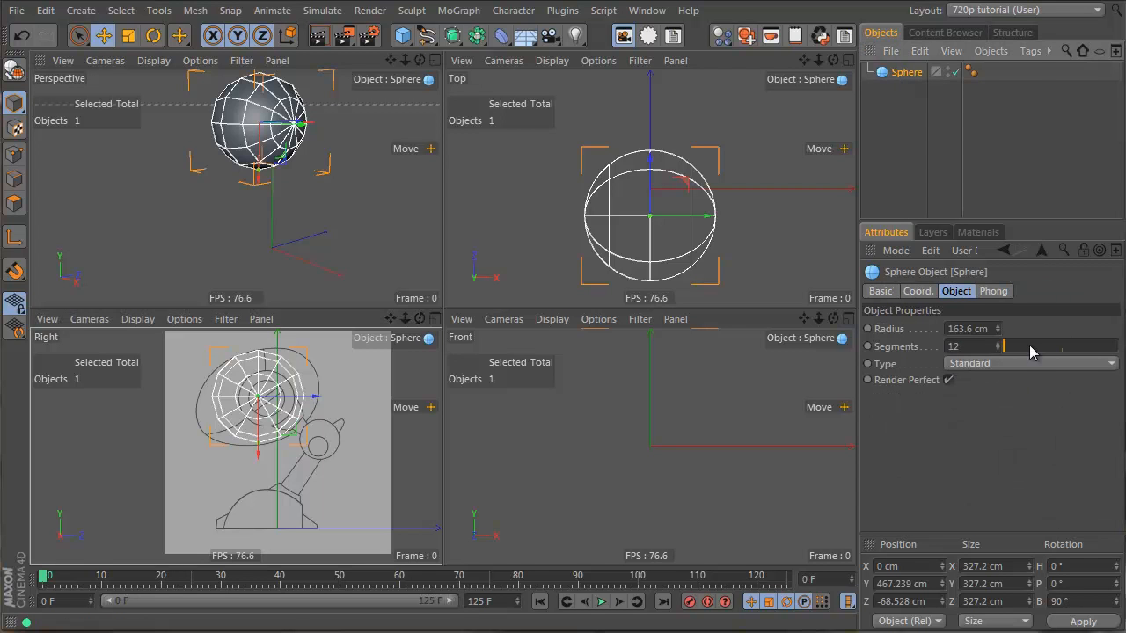
click(978, 344)
scroll(978, 344, up, 5)
scroll(978, 344, down, 5)
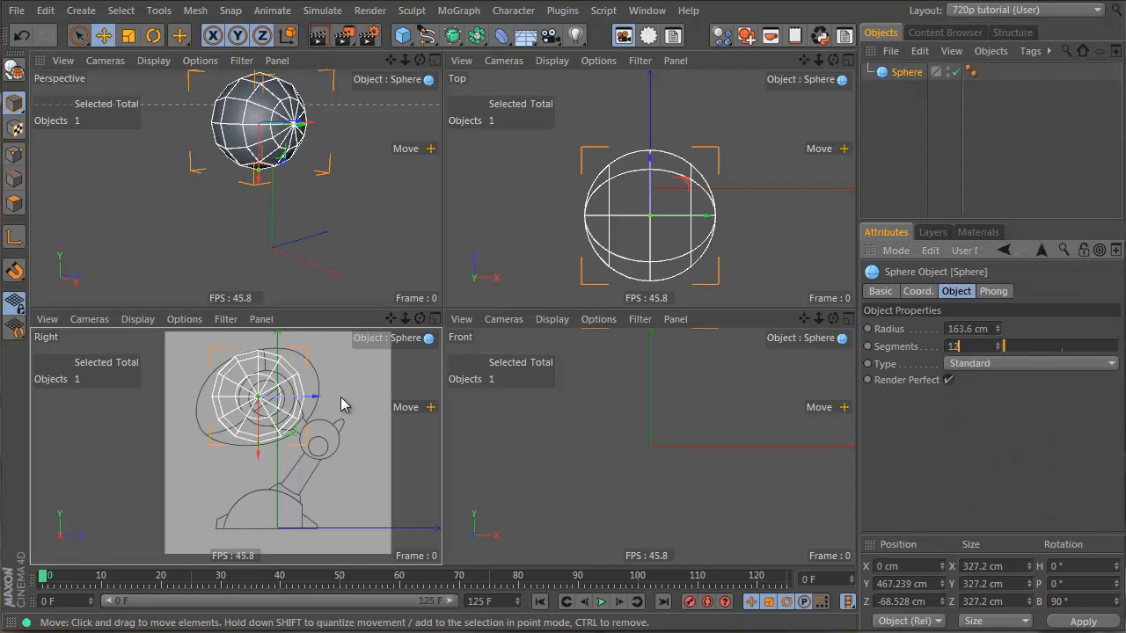
- Maximize the Right view and rotate the sphere to a pitch of about 20° so its edges follow the head's dividing lines
middle_click(286, 384)
scroll(540, 181, up, 4)
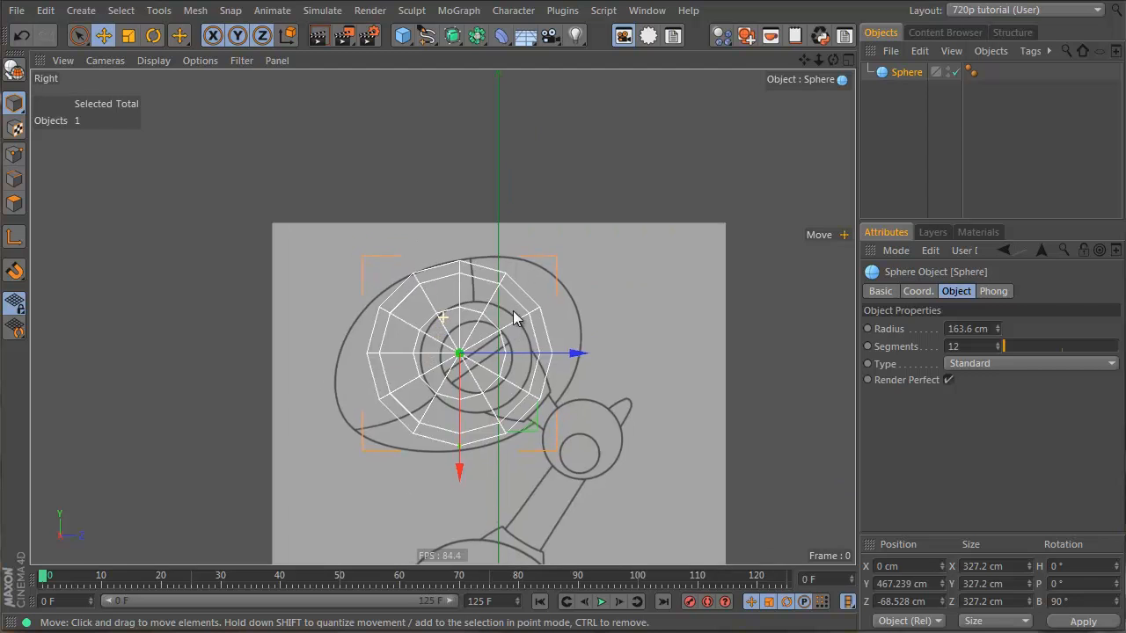
scroll(519, 304, down, 2)
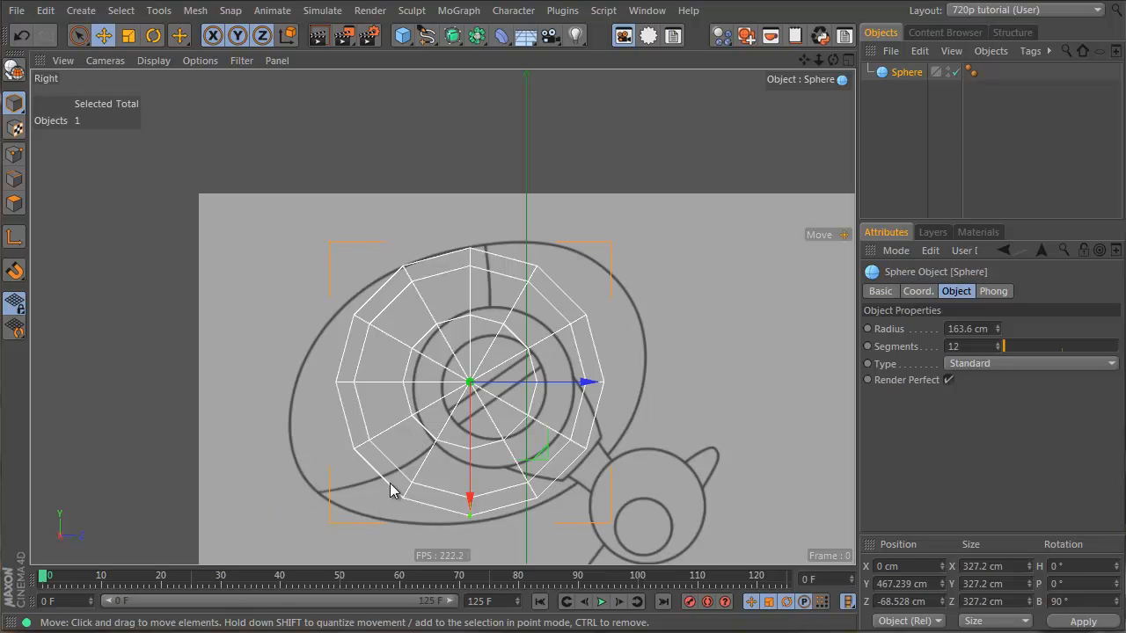
key(r)
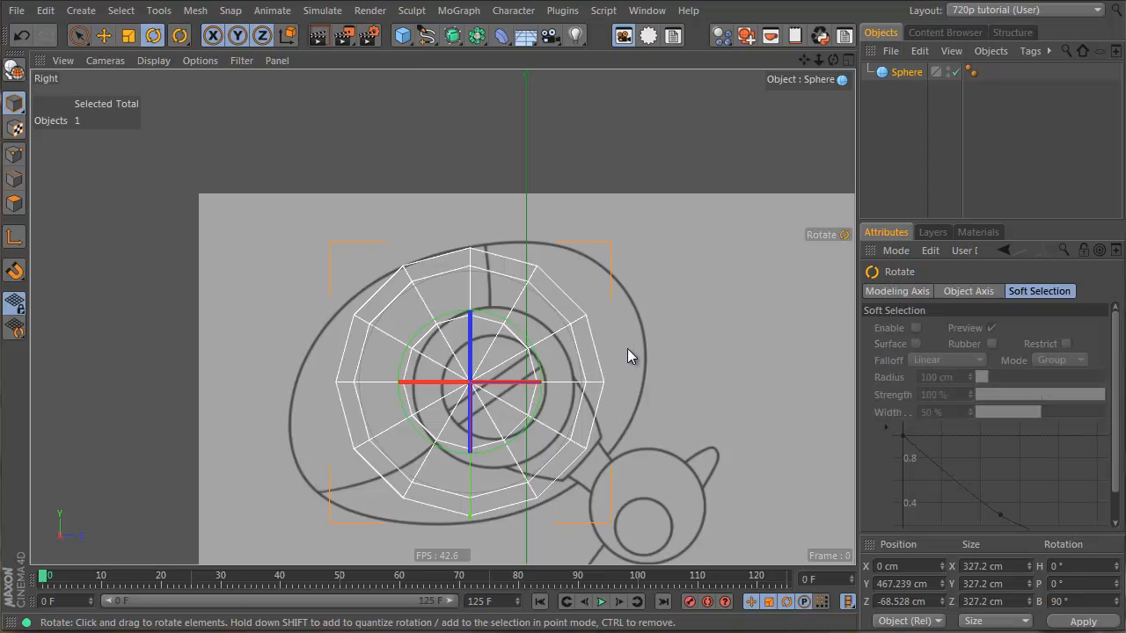
drag(627, 348, 644, 317)
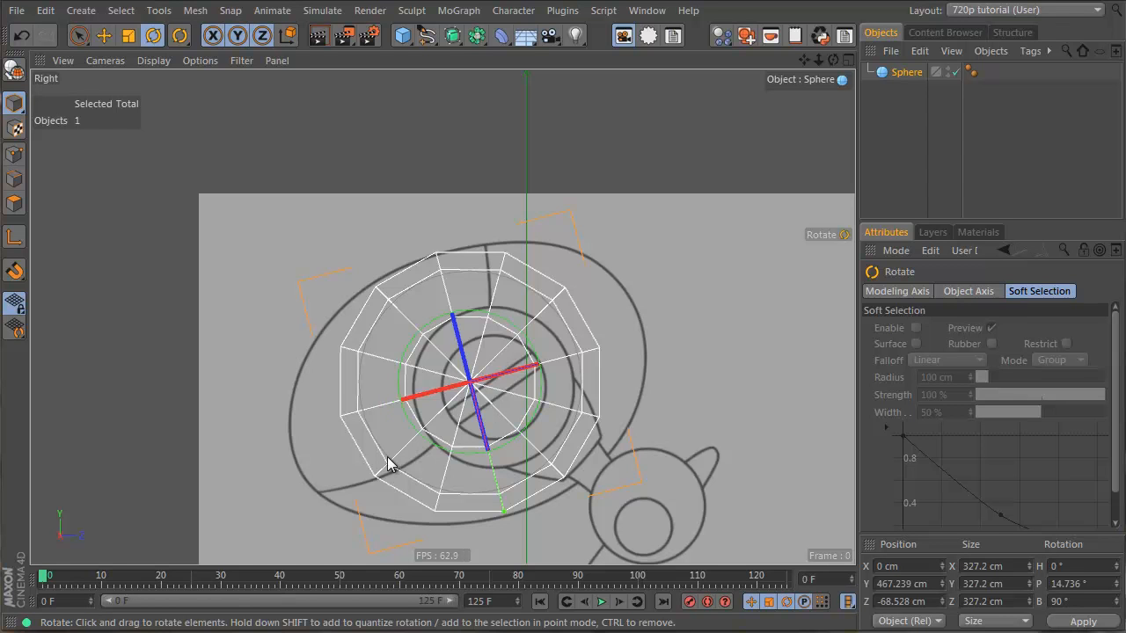
click(889, 75)
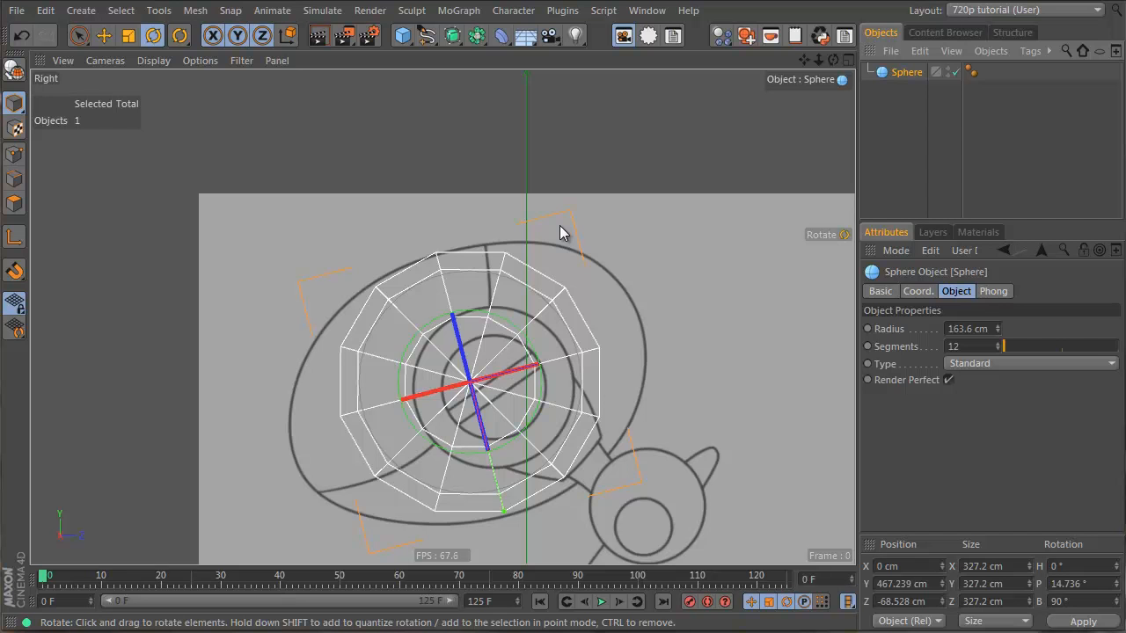
drag(650, 332, 645, 312)
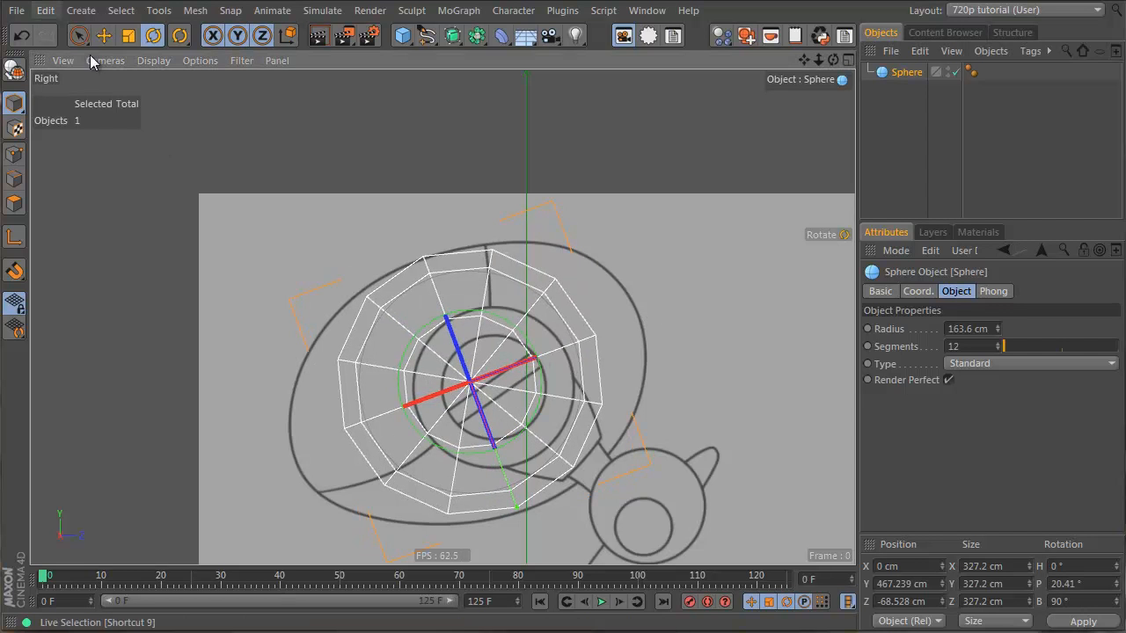
- Make the sphere editable and stretch it along its own Z axis to about 451 cm to match the head outline
click(14, 69)
click(129, 35)
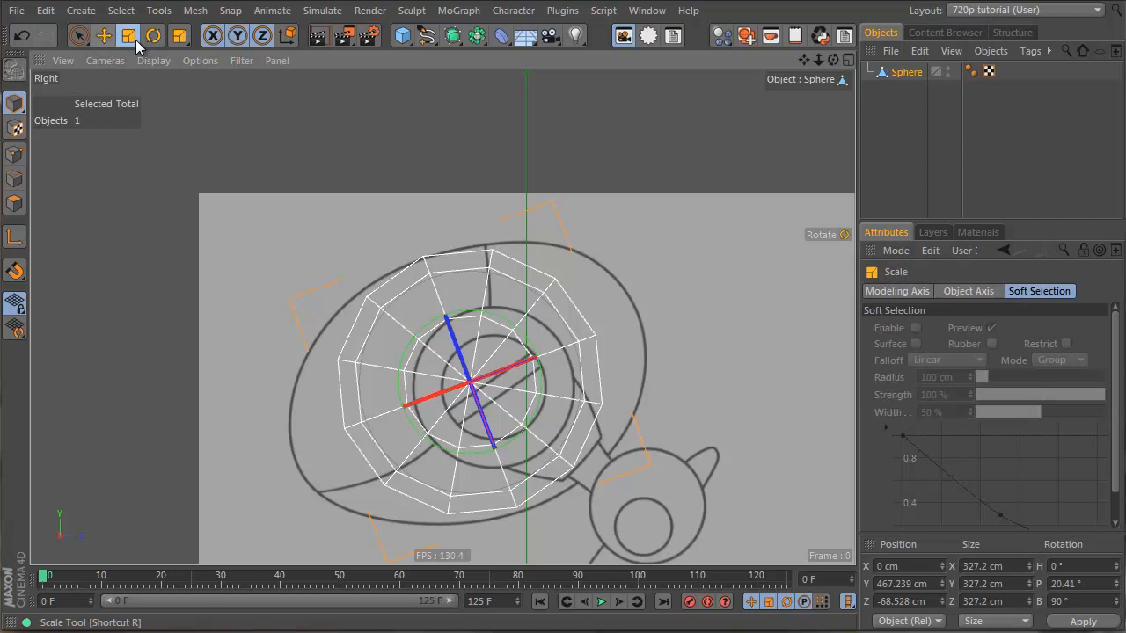
drag(584, 344, 621, 332)
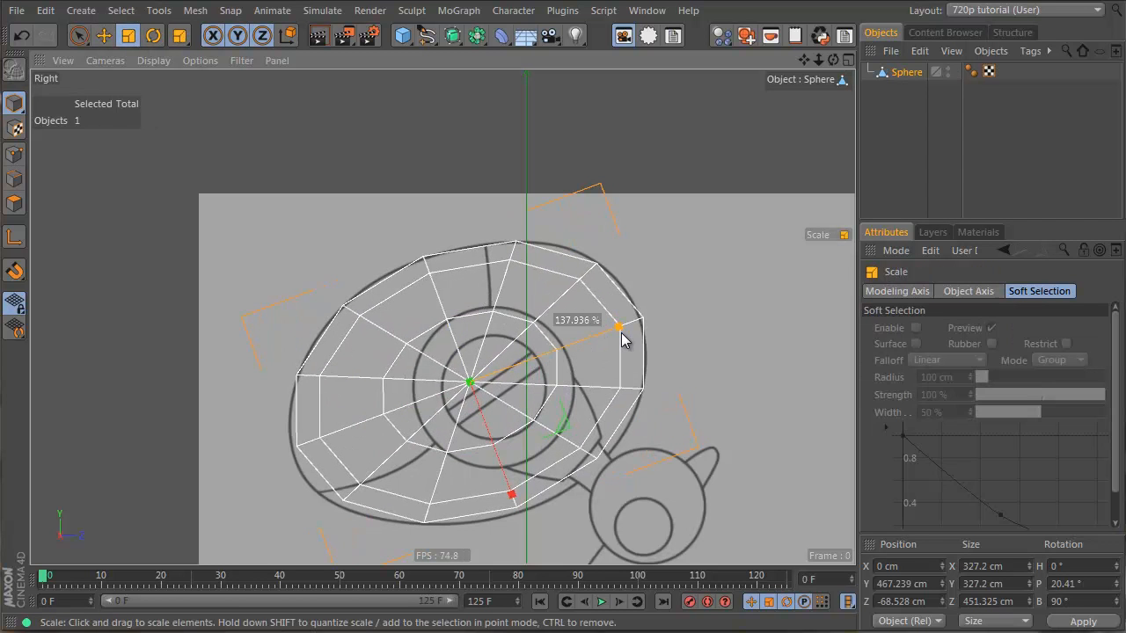
- Use the Brush in point mode to smear the sphere's lower front points onto the head's outline and lower dividing line
click(14, 154)
right_click(565, 202)
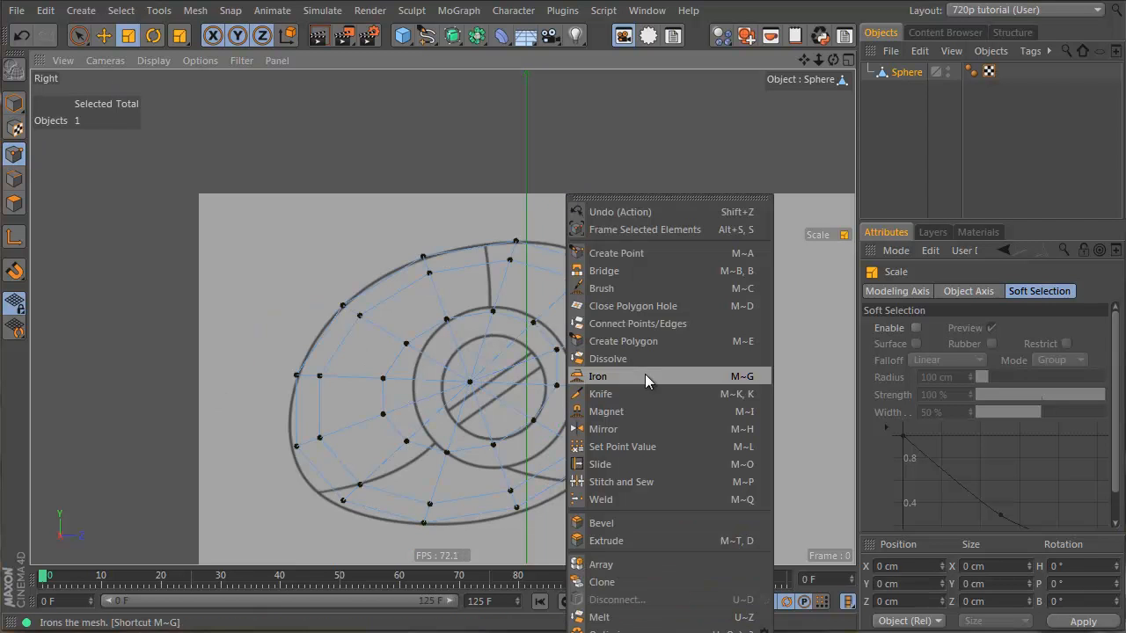
click(654, 273)
right_click(652, 276)
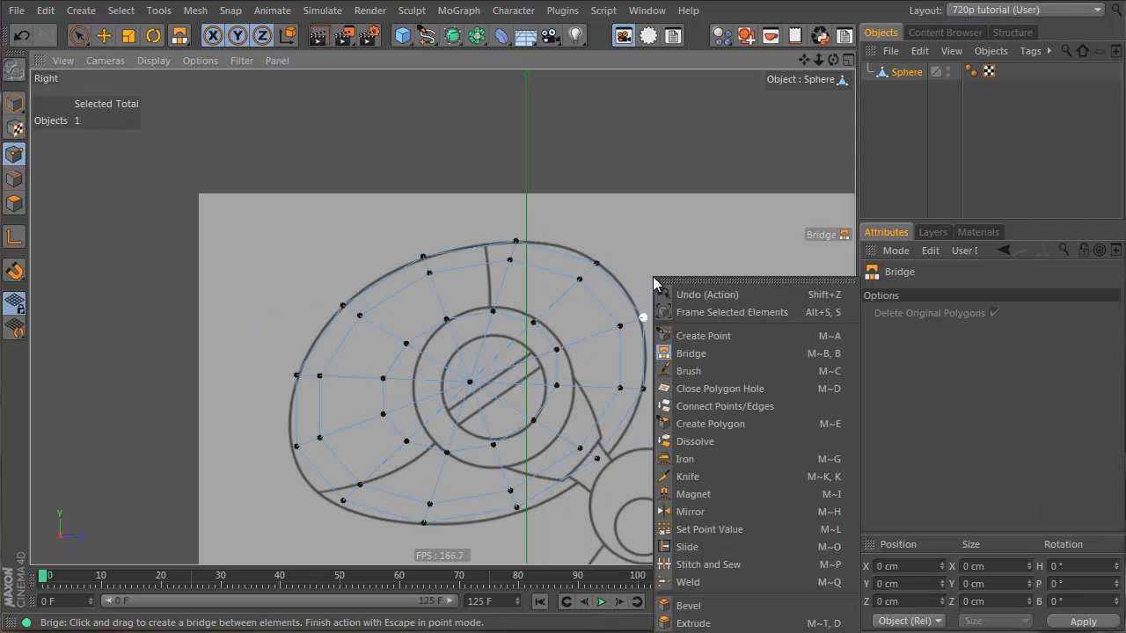
click(686, 367)
drag(343, 482, 340, 485)
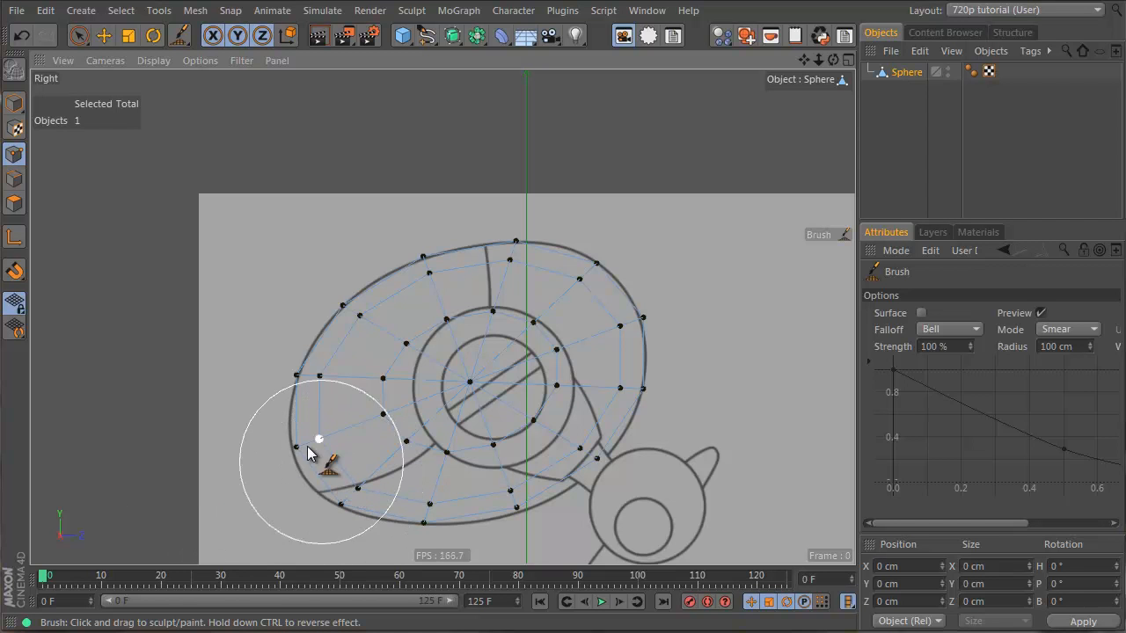
drag(300, 436, 299, 446)
mouse_move(396, 406)
mouse_down()
mouse_move(404, 410)
mouse_move(353, 427)
mouse_move(419, 431)
mouse_up()
drag(340, 504, 326, 502)
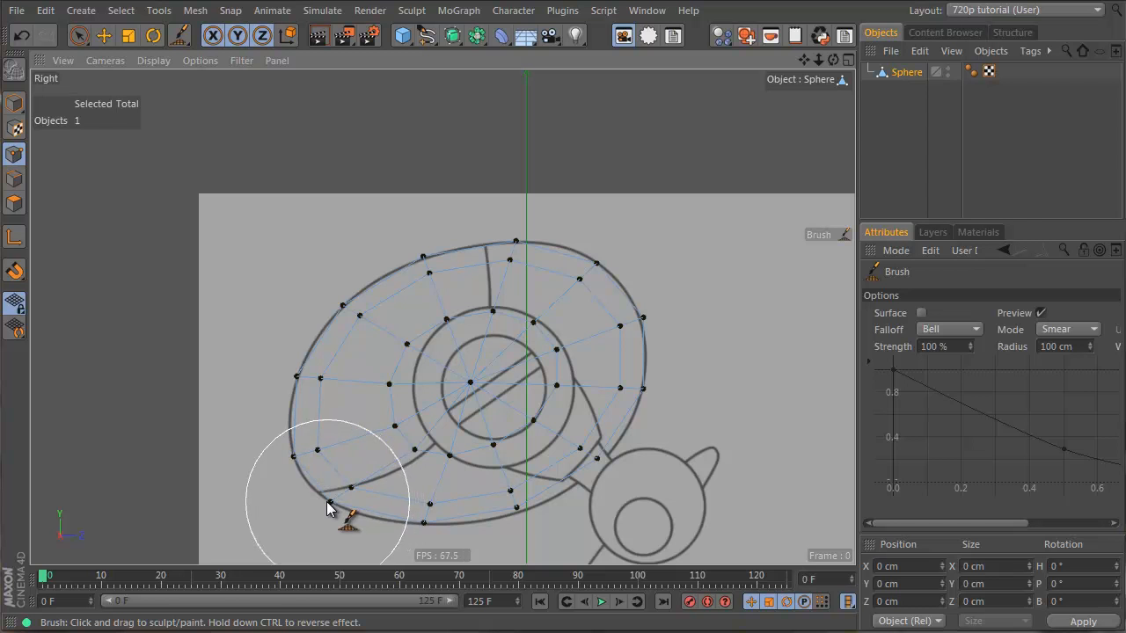
drag(411, 453, 415, 461)
- Brush the centre point toward the middle of the circles and the top points onto the upper dividing line and outline
drag(456, 417, 489, 404)
mouse_move(521, 243)
mouse_down()
mouse_move(504, 238)
mouse_move(491, 277)
mouse_move(496, 243)
mouse_up()
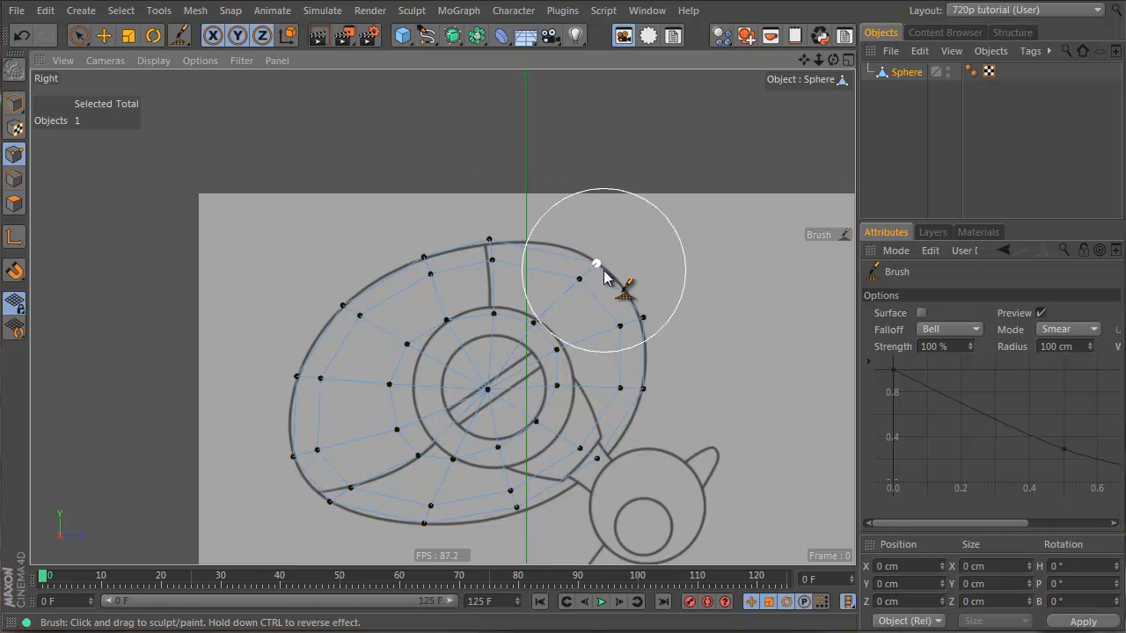
mouse_move(605, 276)
mouse_down()
mouse_move(586, 262)
mouse_move(581, 275)
mouse_up()
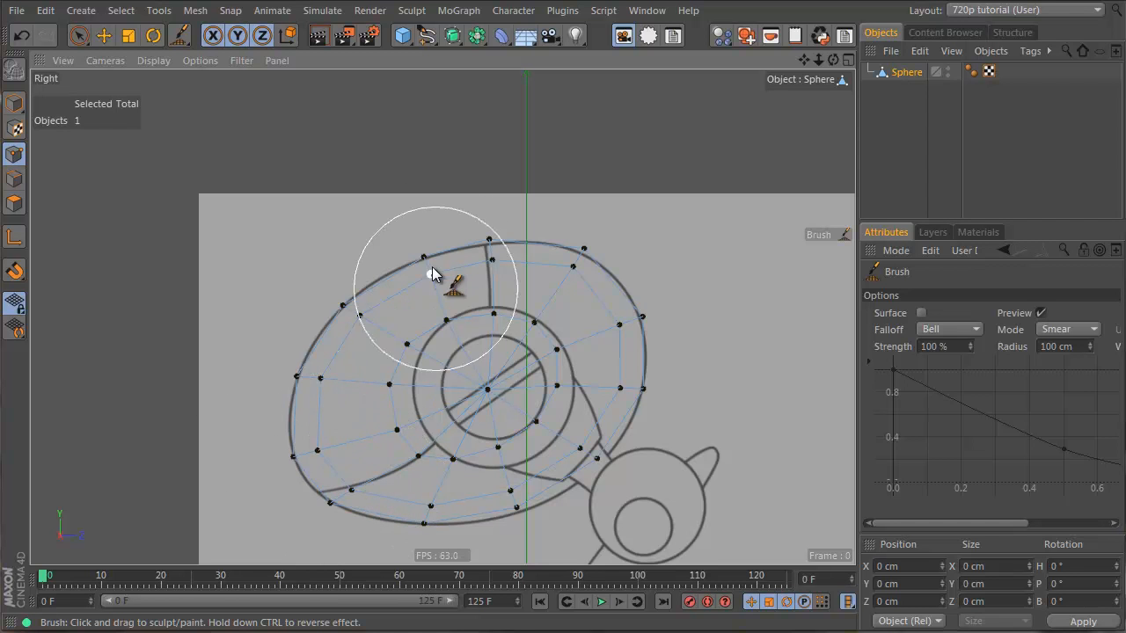
- Select the polygons of the head's front panel between the upper and lower dividing lines and check them in the perspective view
key(Return)
key(Return)
key(space)
drag(393, 234, 428, 361)
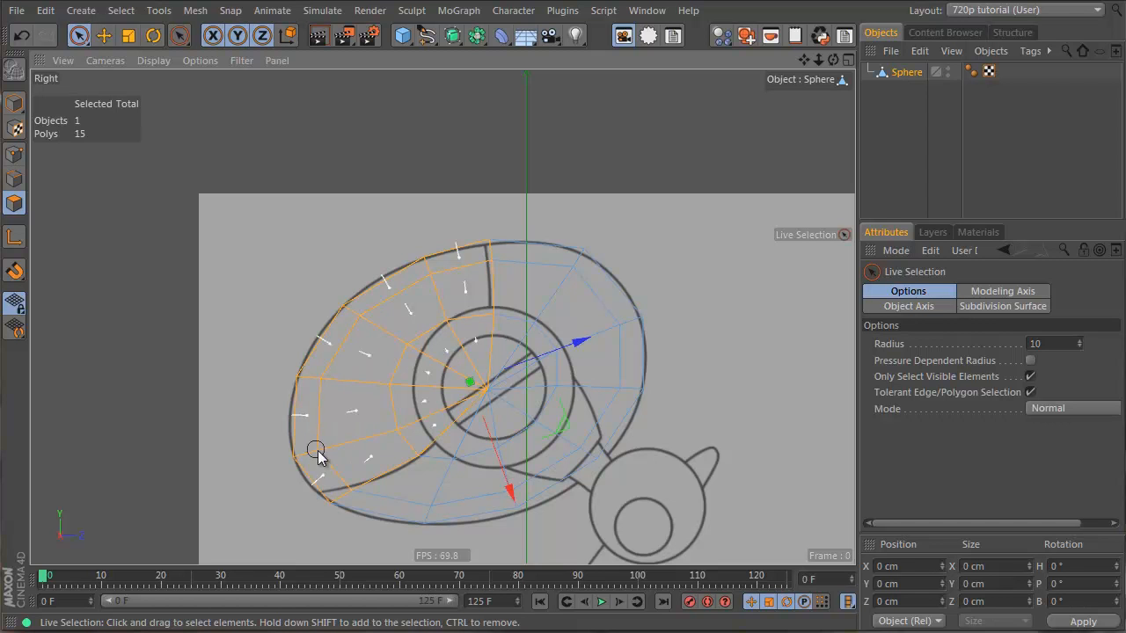
drag(317, 452, 308, 460)
middle_click(326, 414)
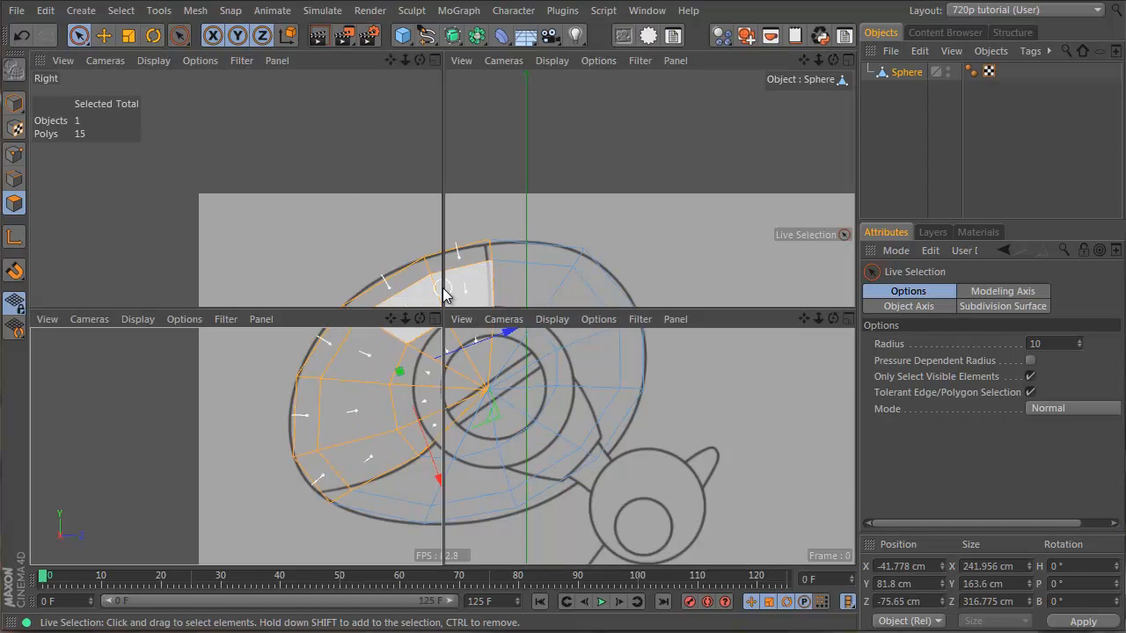
alt+drag(304, 126, 199, 93)
alt+middle_drag(302, 129, 282, 205)
middle_click(246, 422)
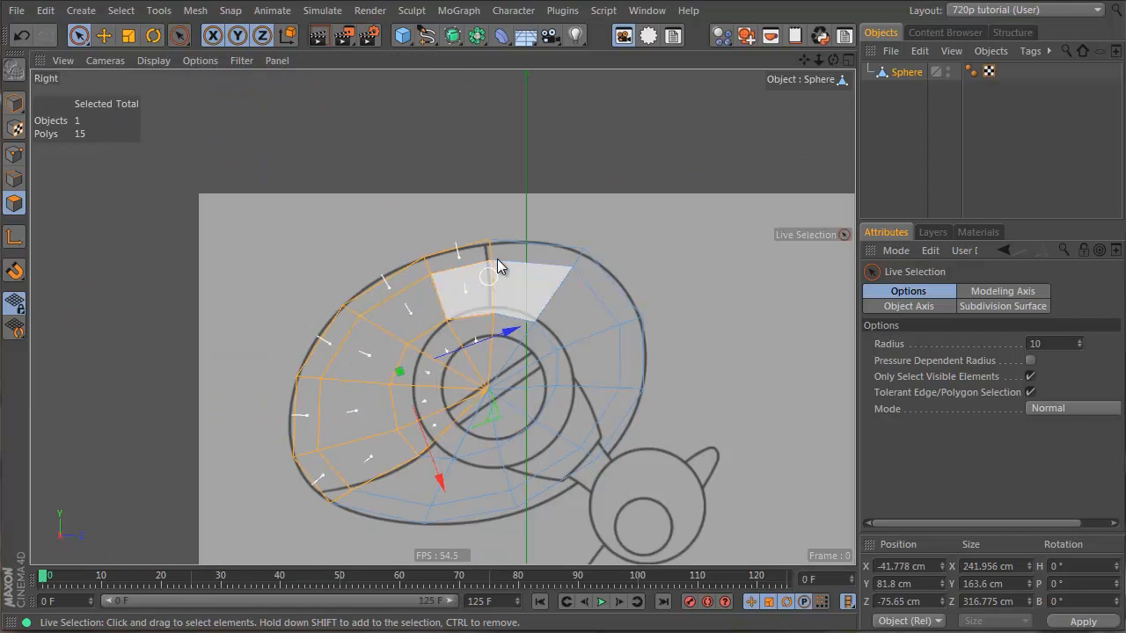
- Brush the rear and bottom points outward along the head outline and move the centre point to the middle of the circles
click(14, 153)
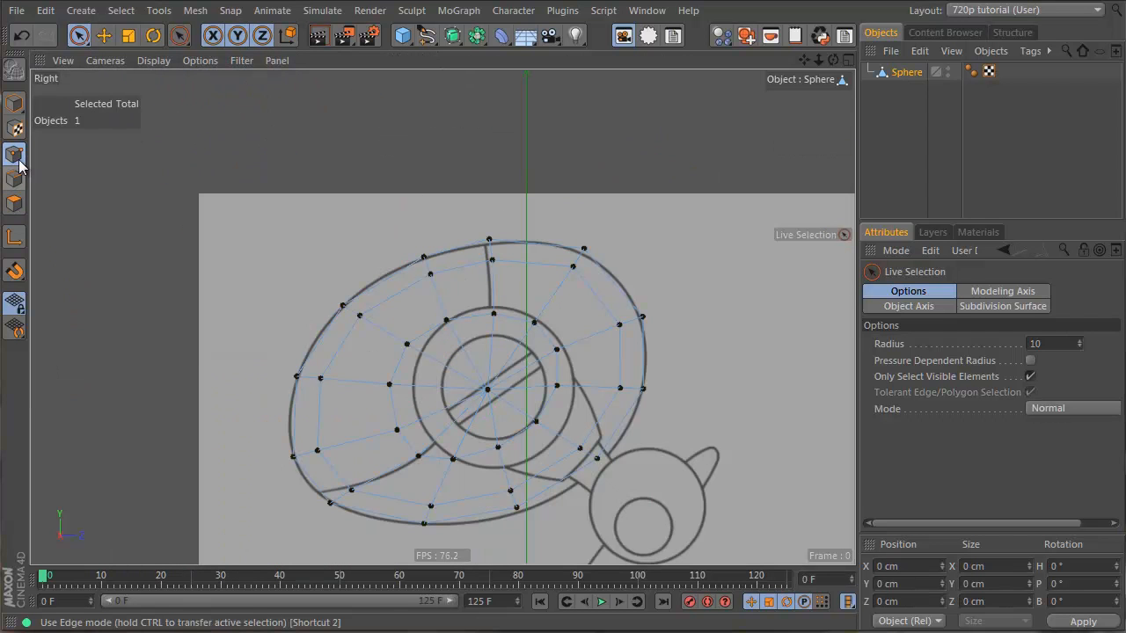
right_click(639, 219)
click(704, 308)
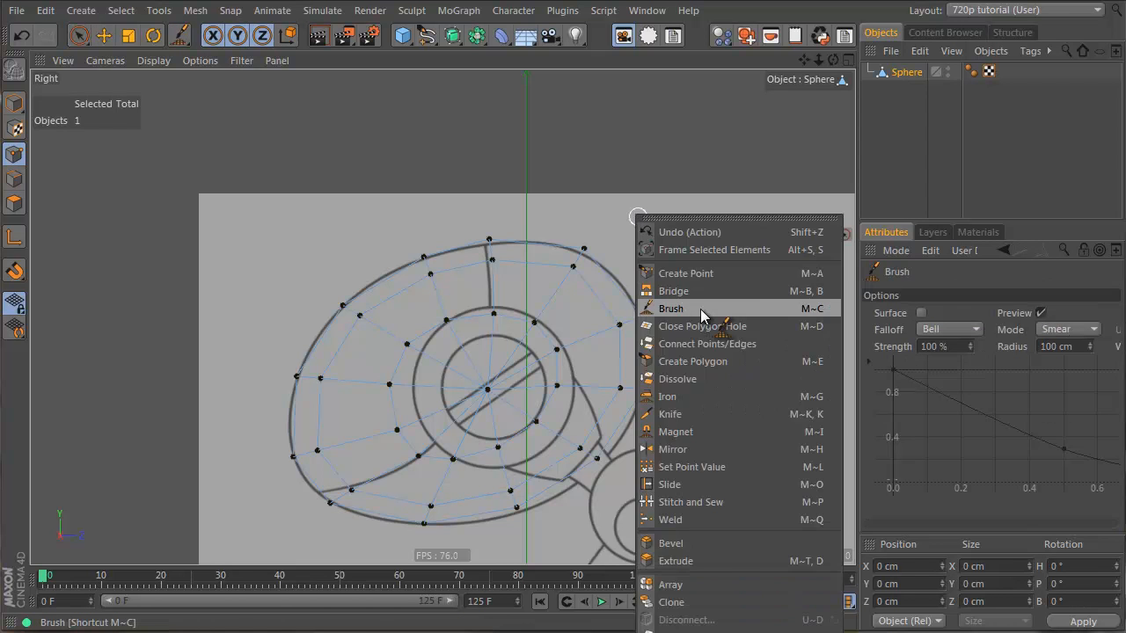
drag(648, 352, 552, 491)
drag(602, 462, 605, 465)
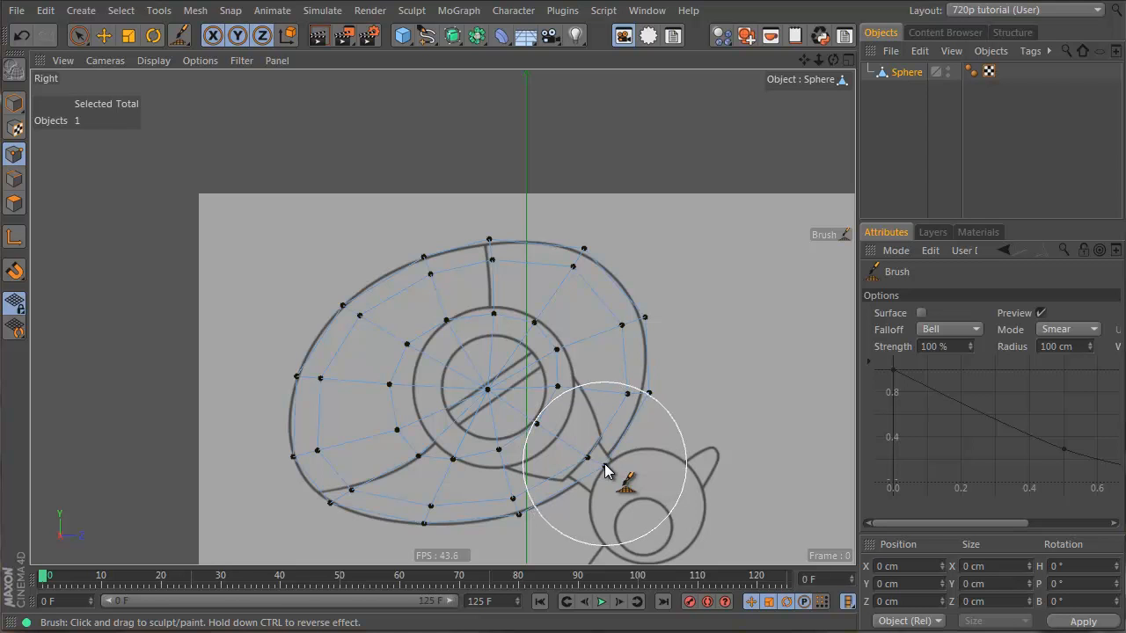
drag(419, 522, 420, 527)
drag(483, 385, 495, 388)
drag(425, 383, 432, 384)
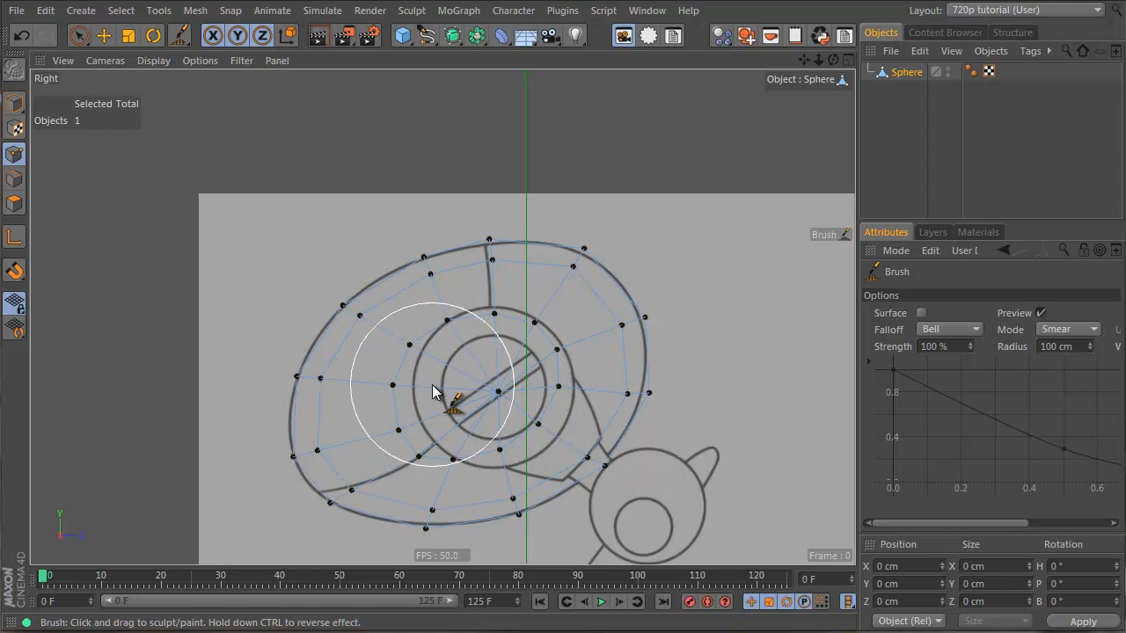
- Brush the points of the sphere's inner ring outward onto the large circle in the head drawing
drag(481, 344, 481, 337)
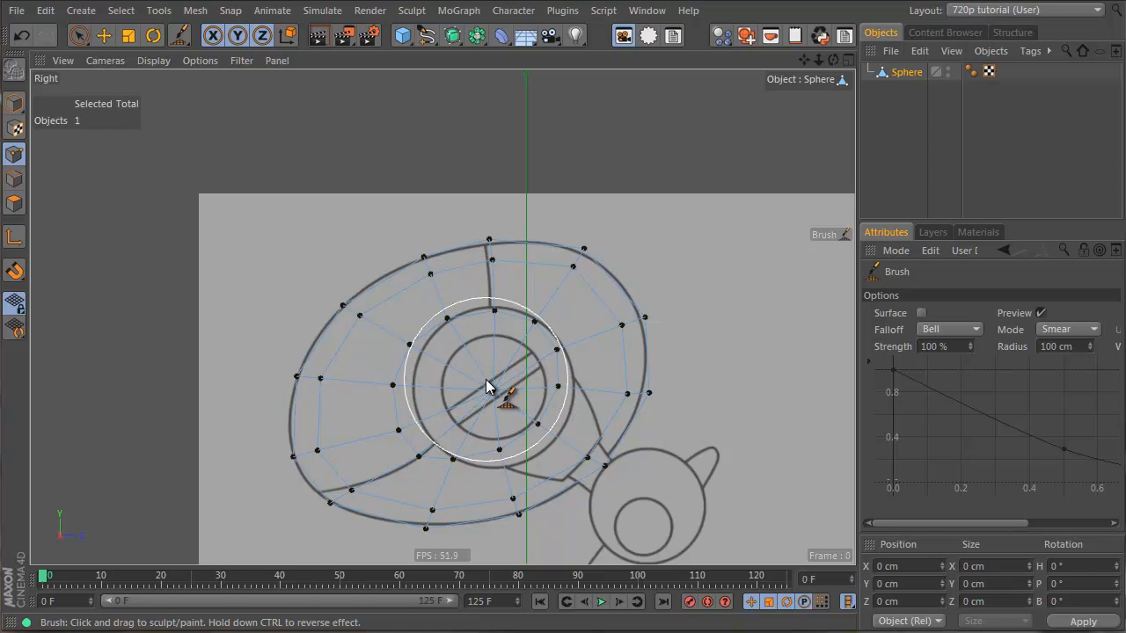
drag(544, 357, 552, 358)
drag(533, 436, 553, 448)
drag(555, 393, 562, 395)
mouse_move(507, 448)
mouse_down()
mouse_move(513, 461)
mouse_move(462, 450)
mouse_up()
drag(500, 322, 544, 332)
drag(563, 377, 566, 377)
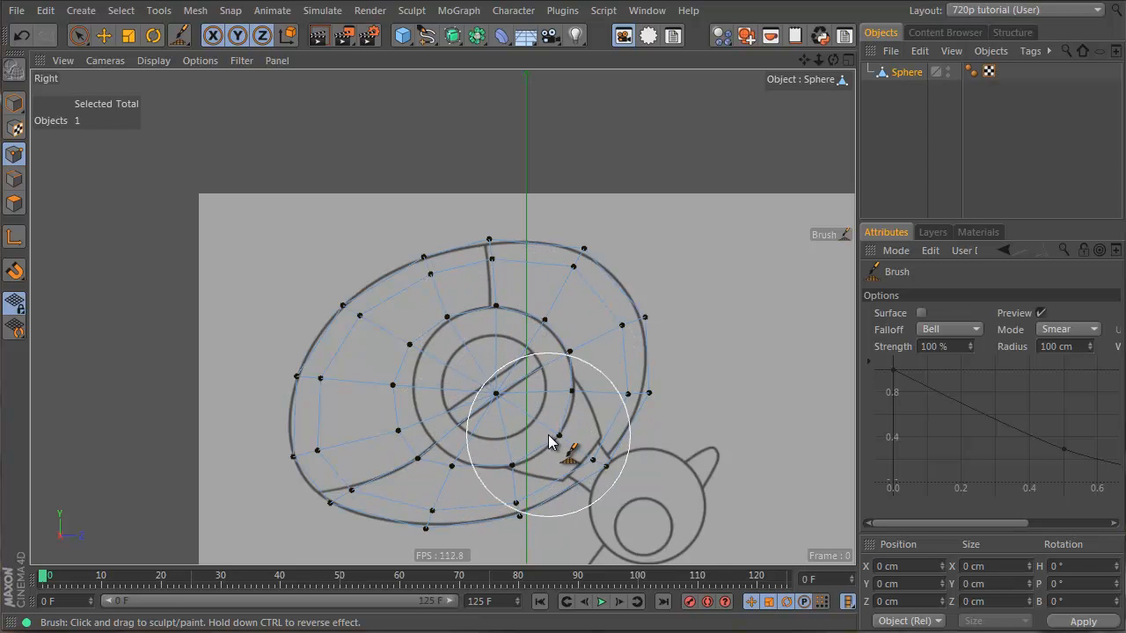
drag(548, 434, 553, 435)
- Refine the points along the lower dividing line and the ring point at the upper dividing line with the Brush
drag(406, 444, 413, 440)
mouse_move(331, 514)
mouse_down()
mouse_move(314, 514)
mouse_move(319, 508)
mouse_up()
drag(419, 455, 421, 457)
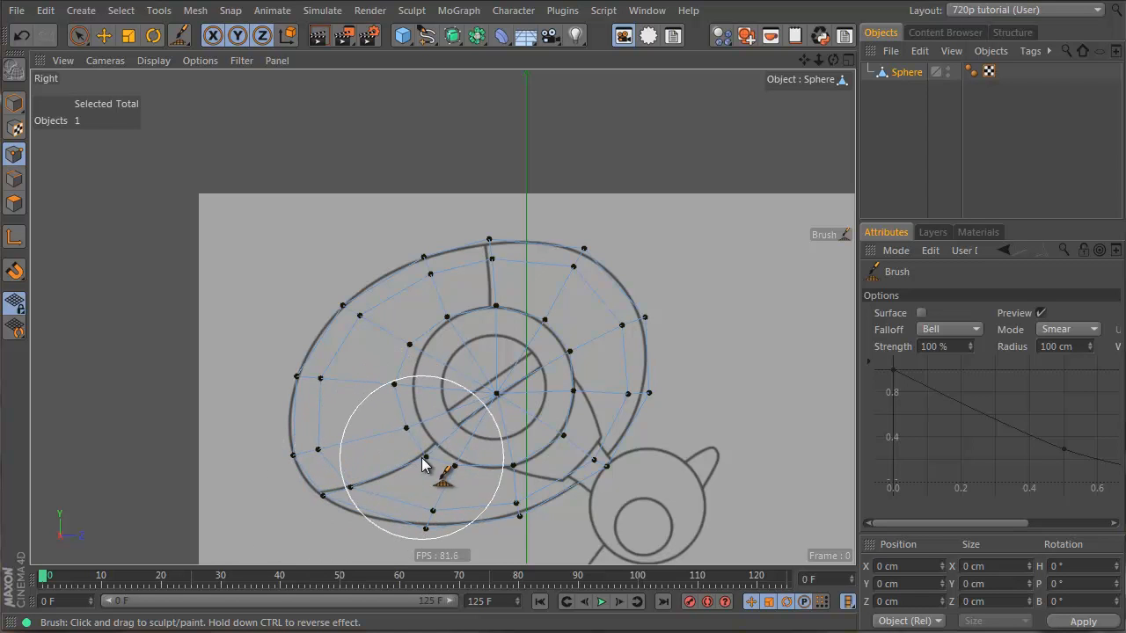
drag(501, 315, 498, 312)
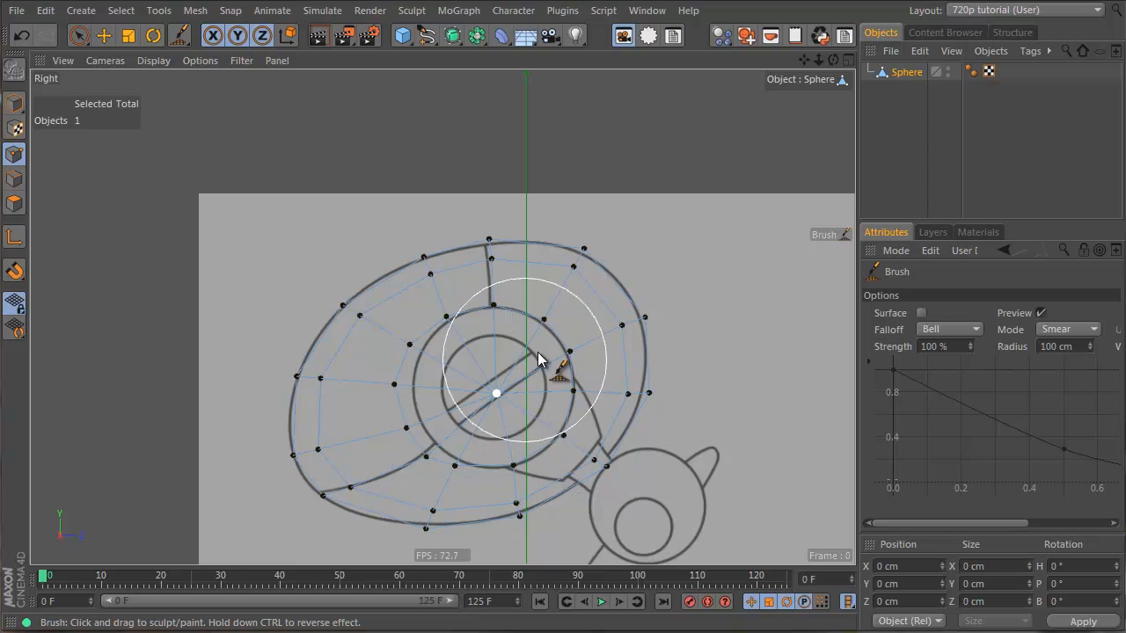
- In the perspective view, extend the polygon selection so the front panel is selected on both sides of the head
middle_click(554, 308)
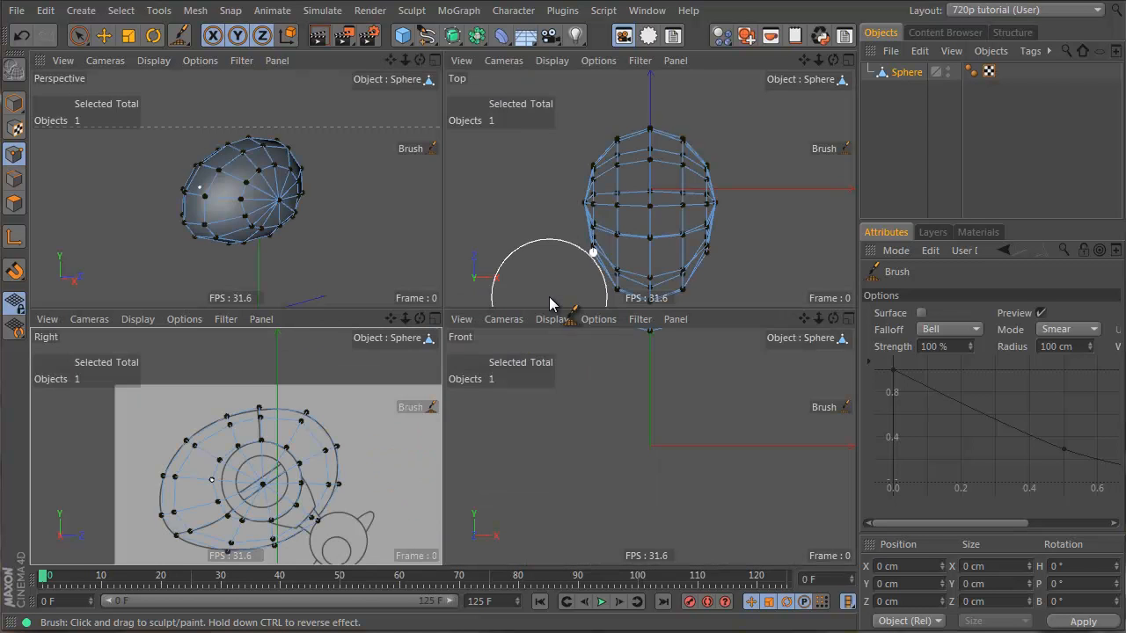
middle_click(319, 146)
click(78, 35)
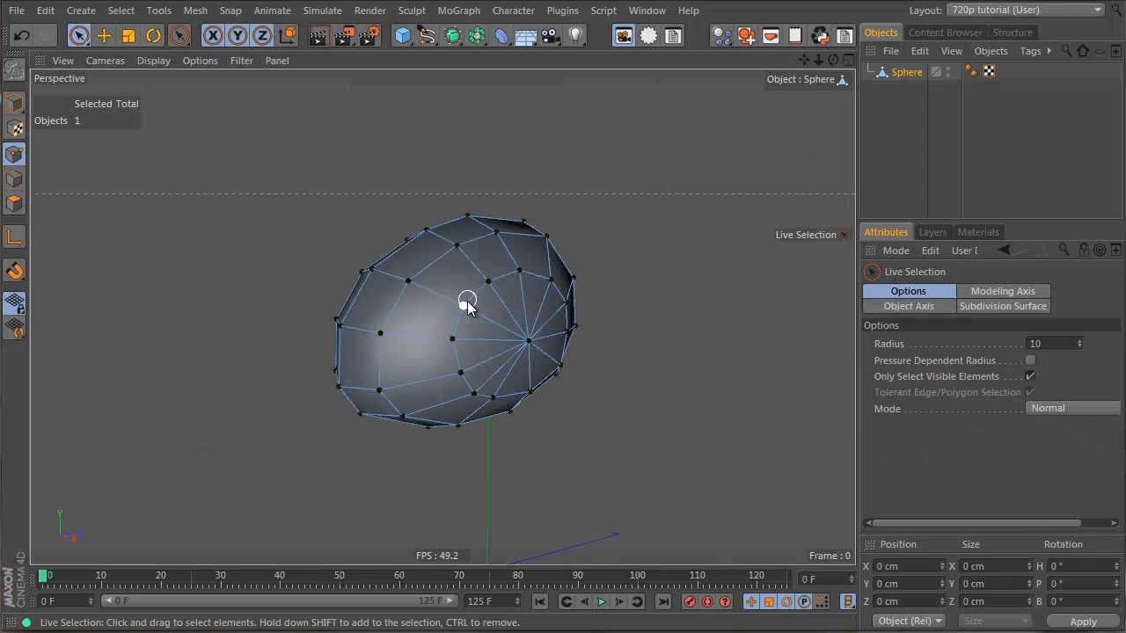
key(Return)
key(Return)
alt+drag(444, 314, 836, 308)
mouse_move(407, 402)
shift+mouse_down()
mouse_move(334, 410)
mouse_move(217, 371)
shift+mouse_up()
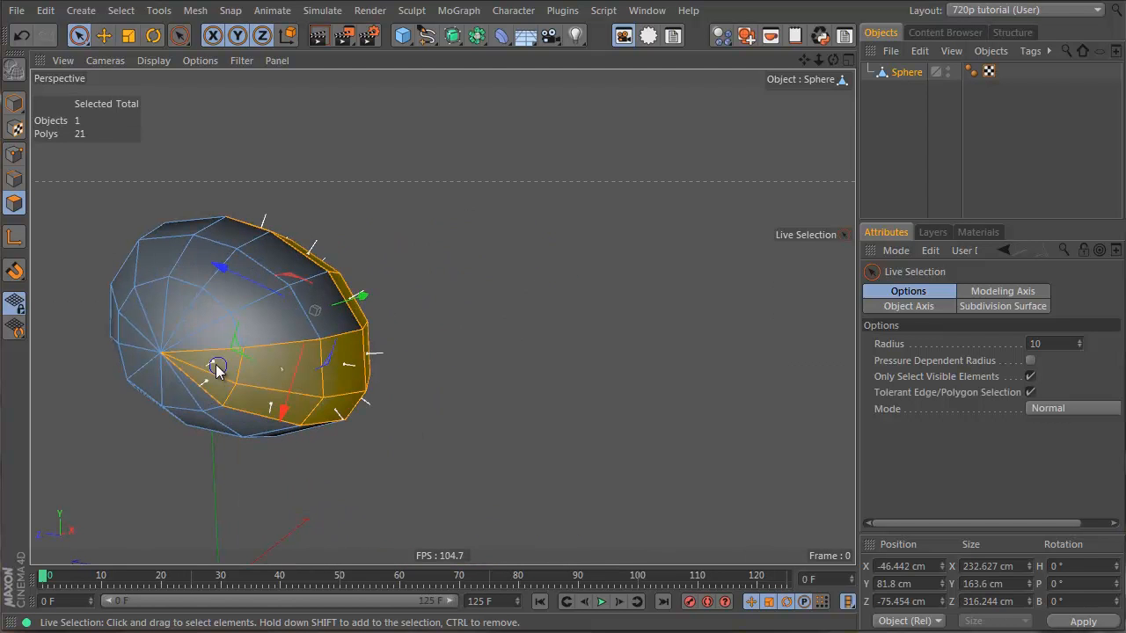
shift+drag(196, 323, 242, 253)
mouse_move(268, 328)
shift+mouse_down()
mouse_move(253, 326)
mouse_move(676, 335)
shift+mouse_up()
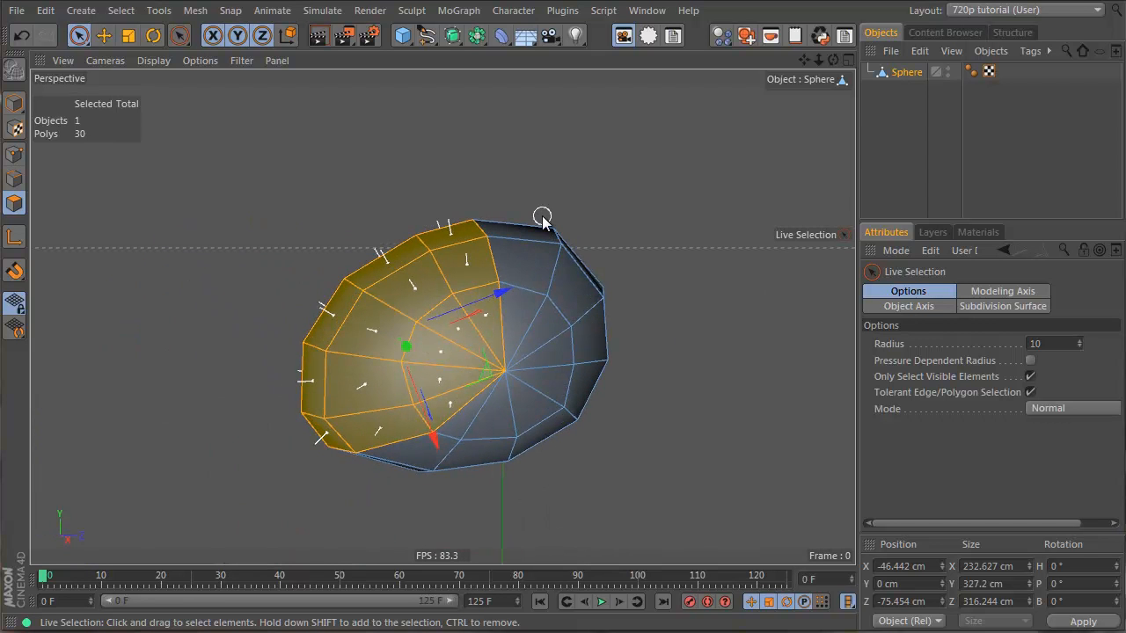
- Apply Extrude Inner to the selected front panel with an offset of 7 cm
right_click(442, 177)
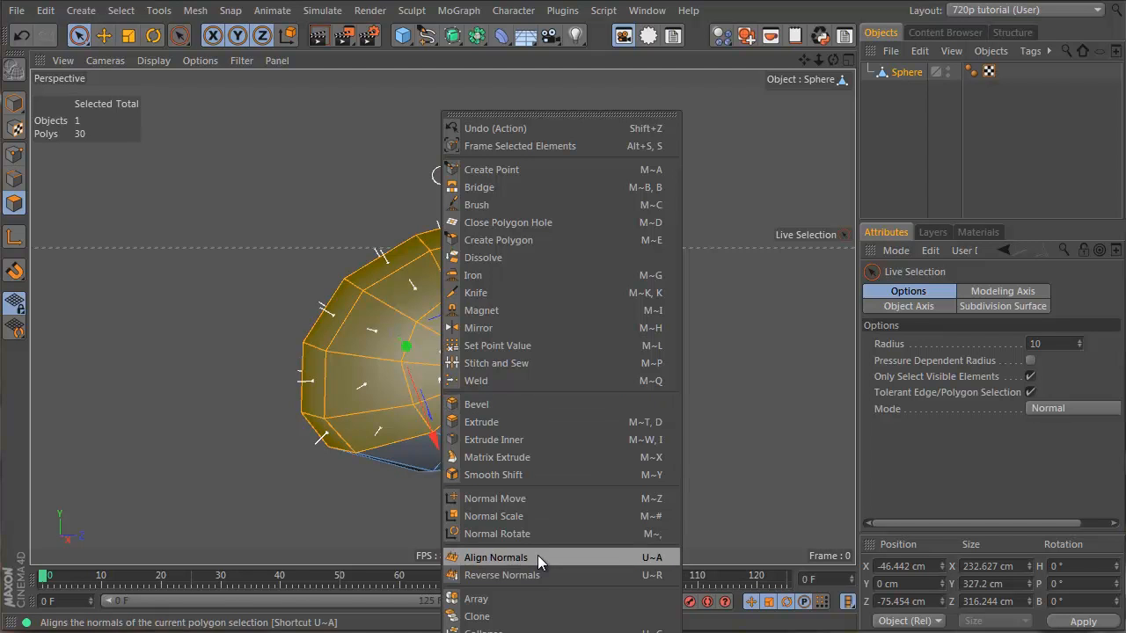
click(536, 440)
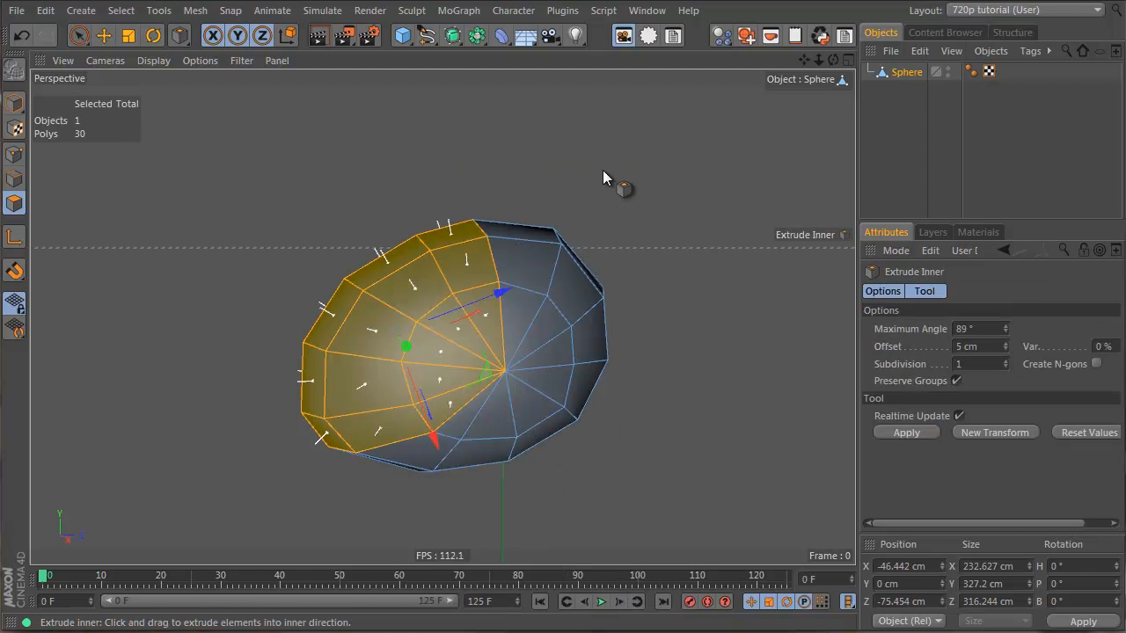
drag(602, 170, 676, 335)
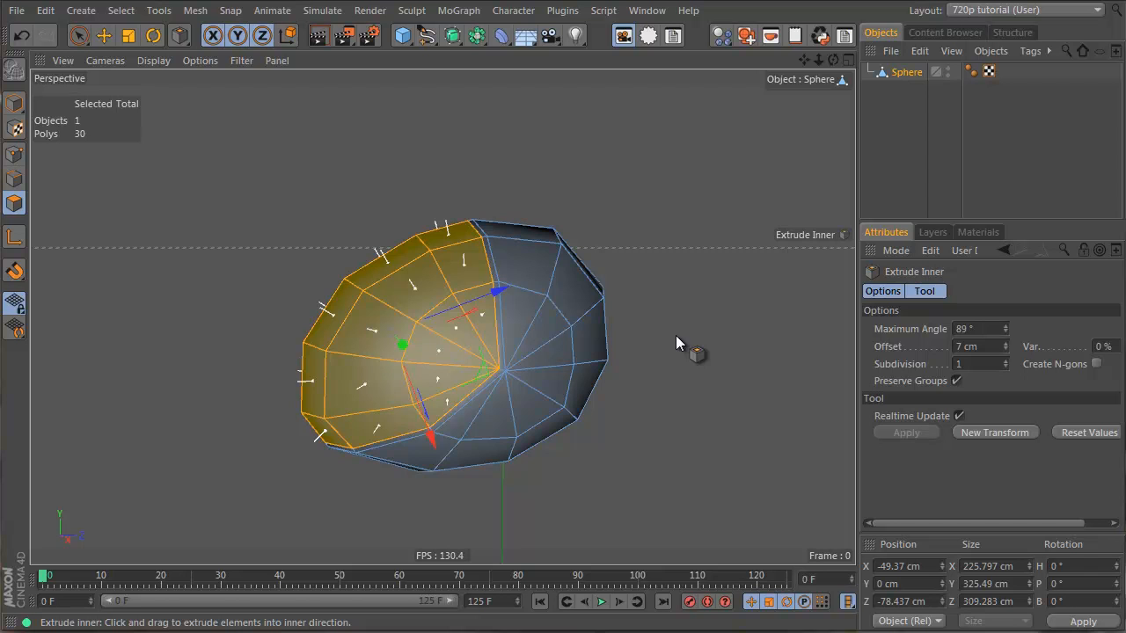
- Form a groove around the front panel by extruding its polygons with an offset of -7.5 cm and again with 8.5 cm
scroll(513, 207, up, 2)
right_click(513, 207)
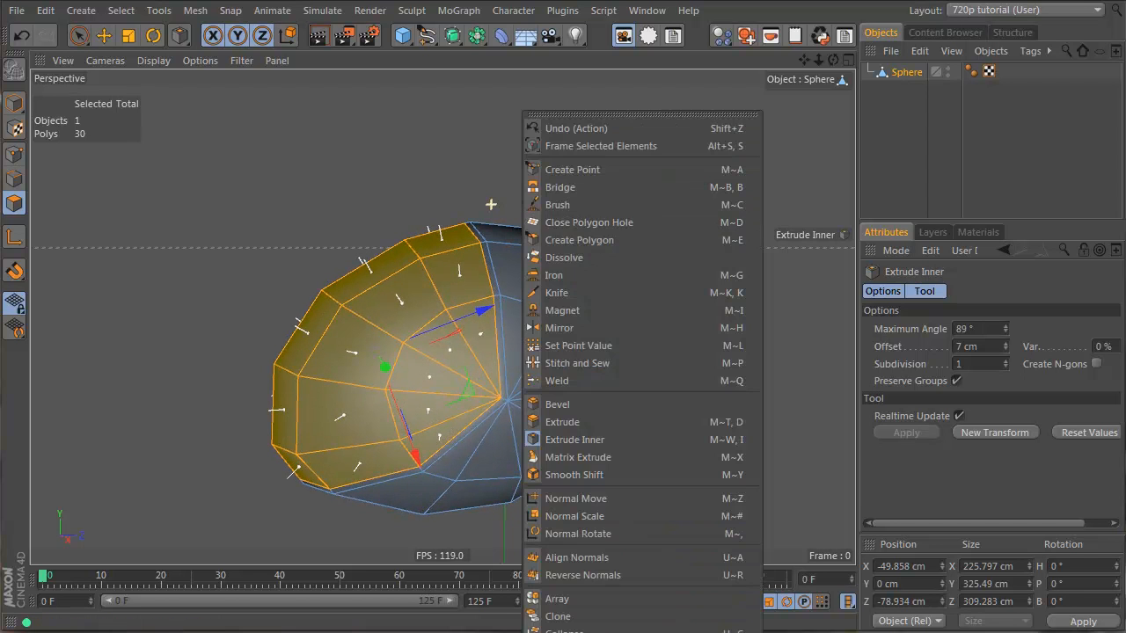
key(Escape)
right_click(494, 176)
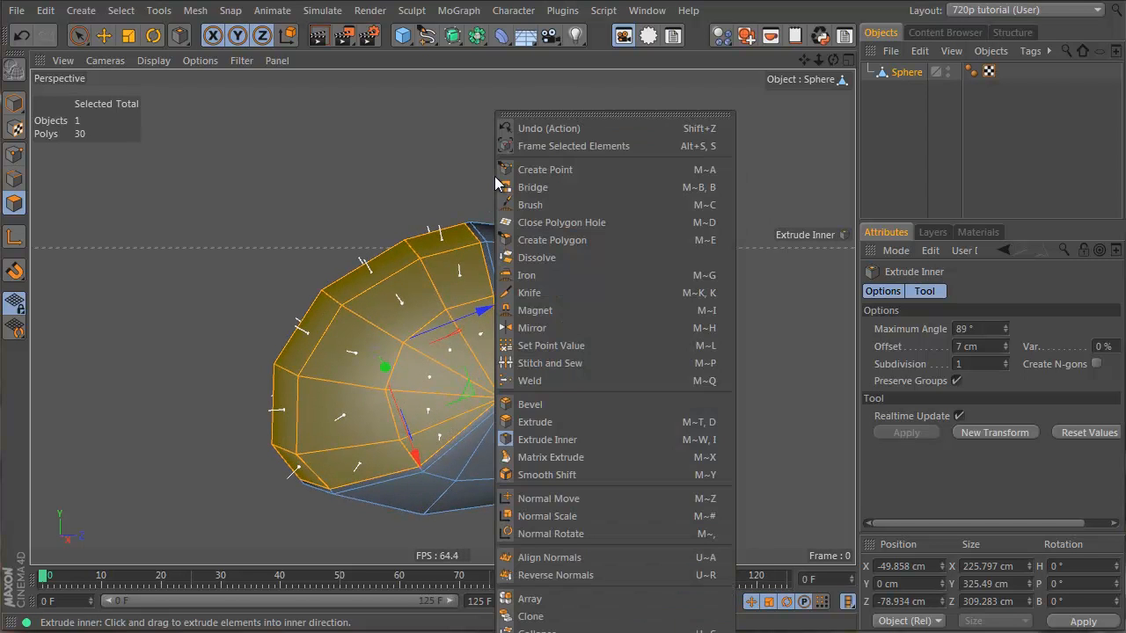
click(596, 425)
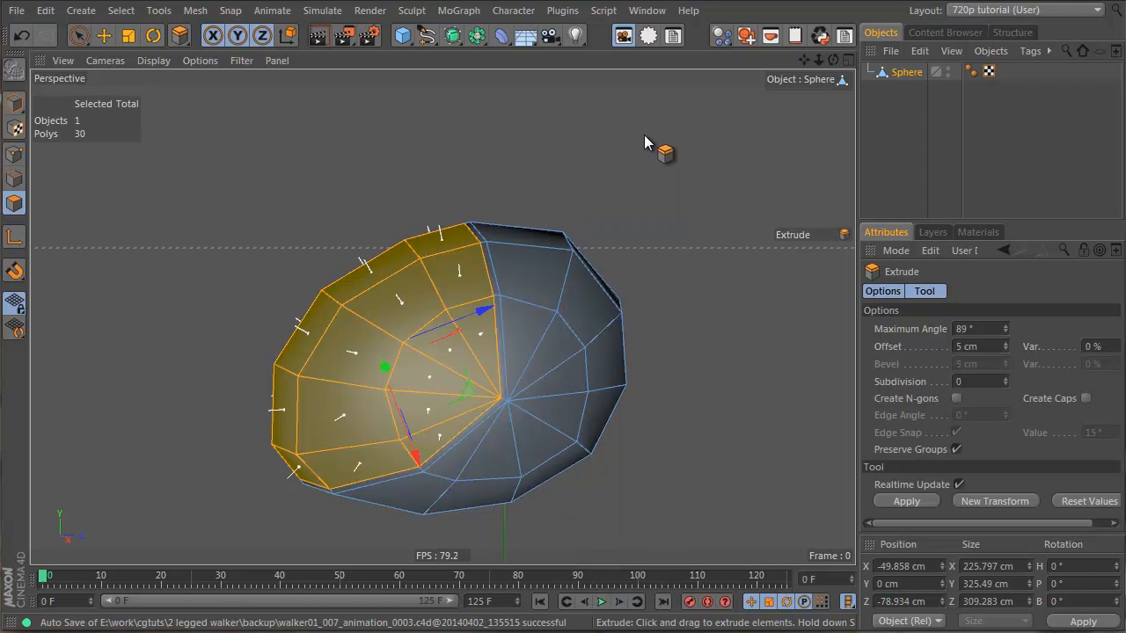
drag(674, 342, 674, 343)
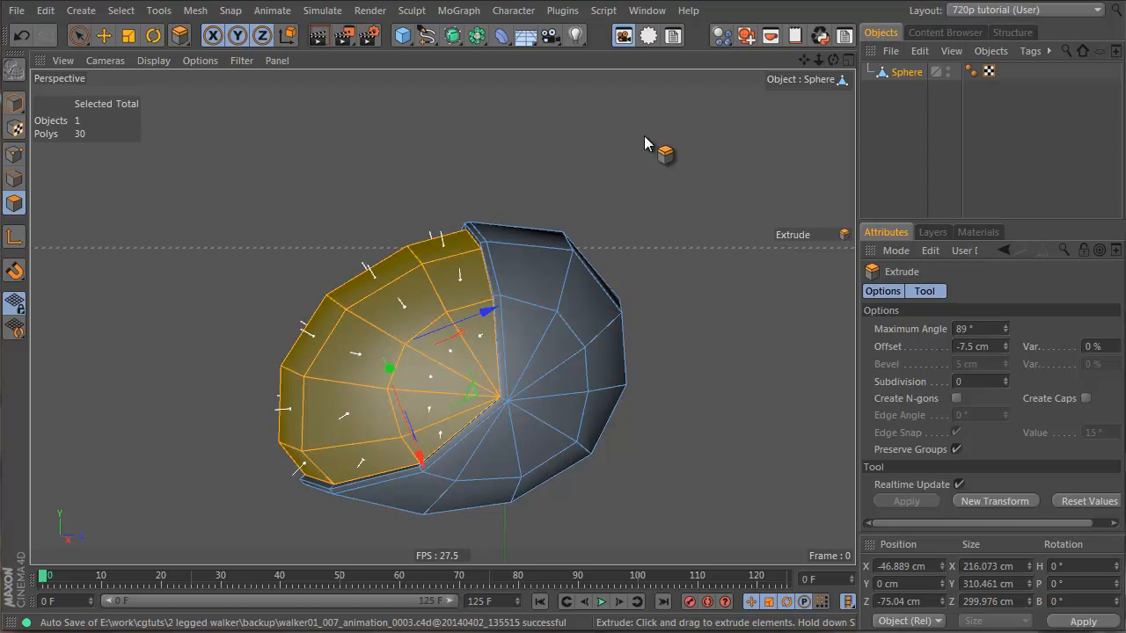
drag(676, 335, 677, 334)
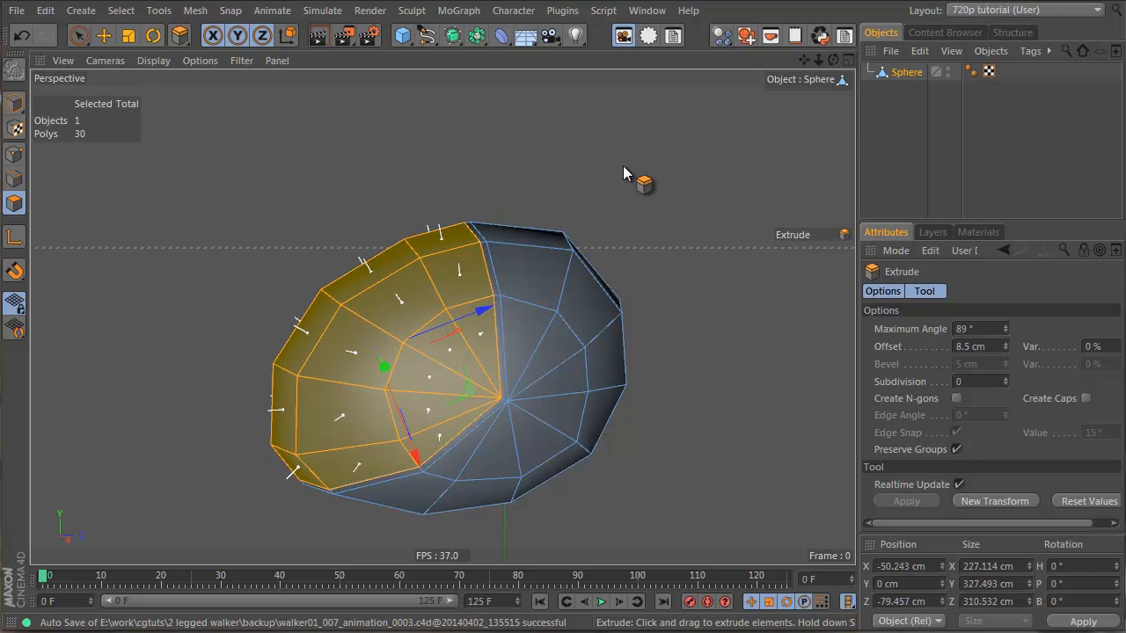
- Place the sphere under a new Subdivision Surface and inspect the smoothed seam around the front panel
click(908, 117)
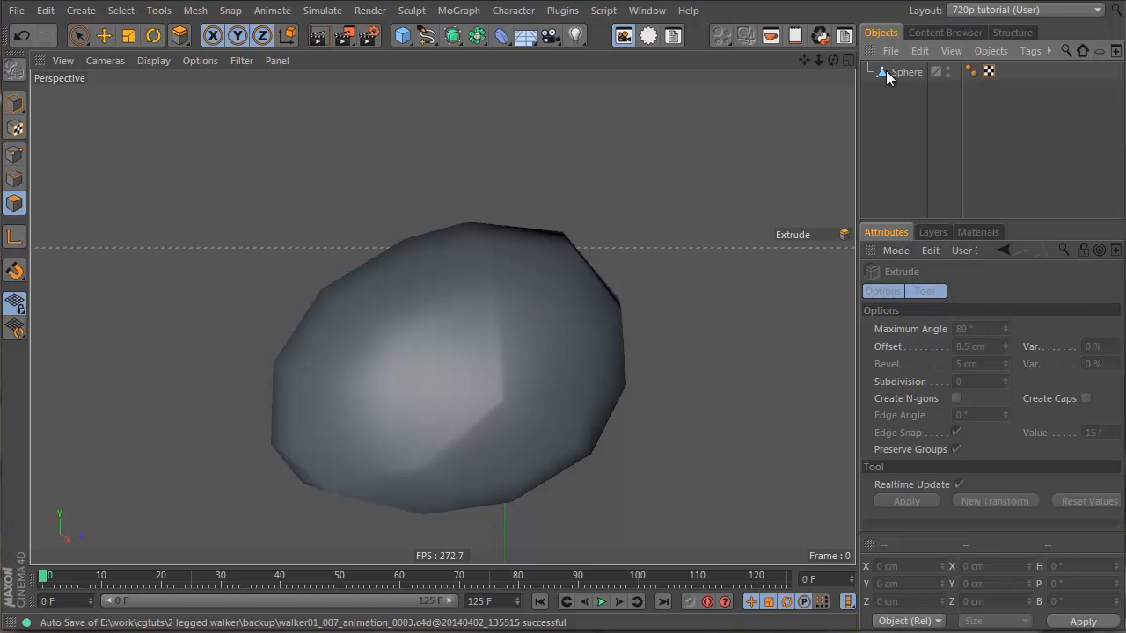
click(893, 74)
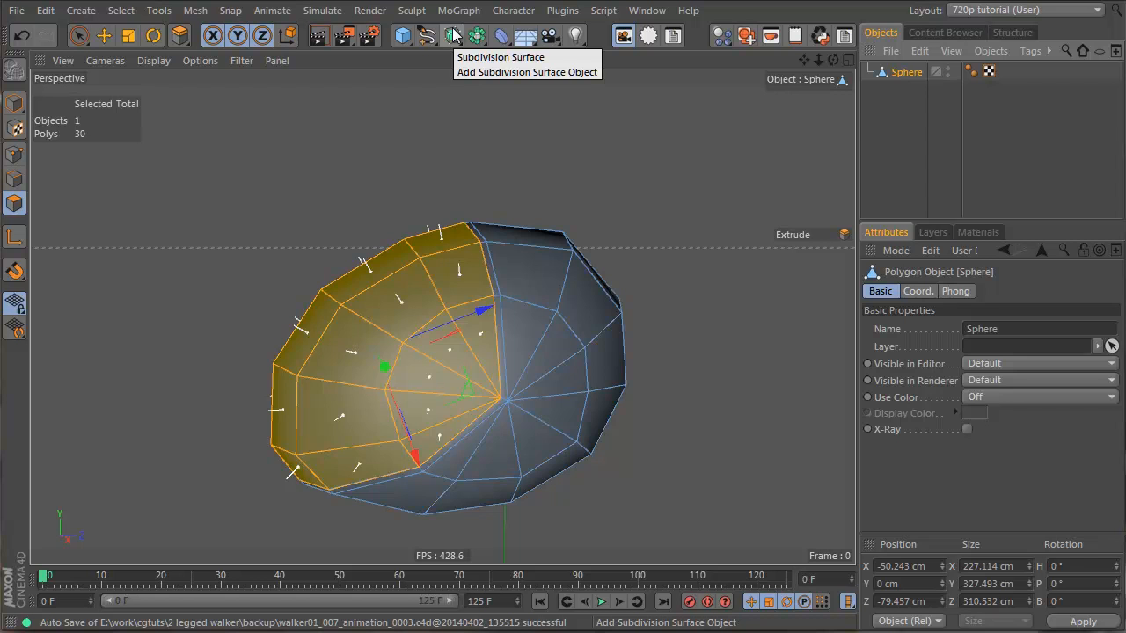
alt+click(452, 35)
click(914, 148)
alt+drag(387, 321, 291, 396)
- Grow the front panel's polygon selection by one ring so it includes the adjoining groove faces, and undo the further growth
click(915, 89)
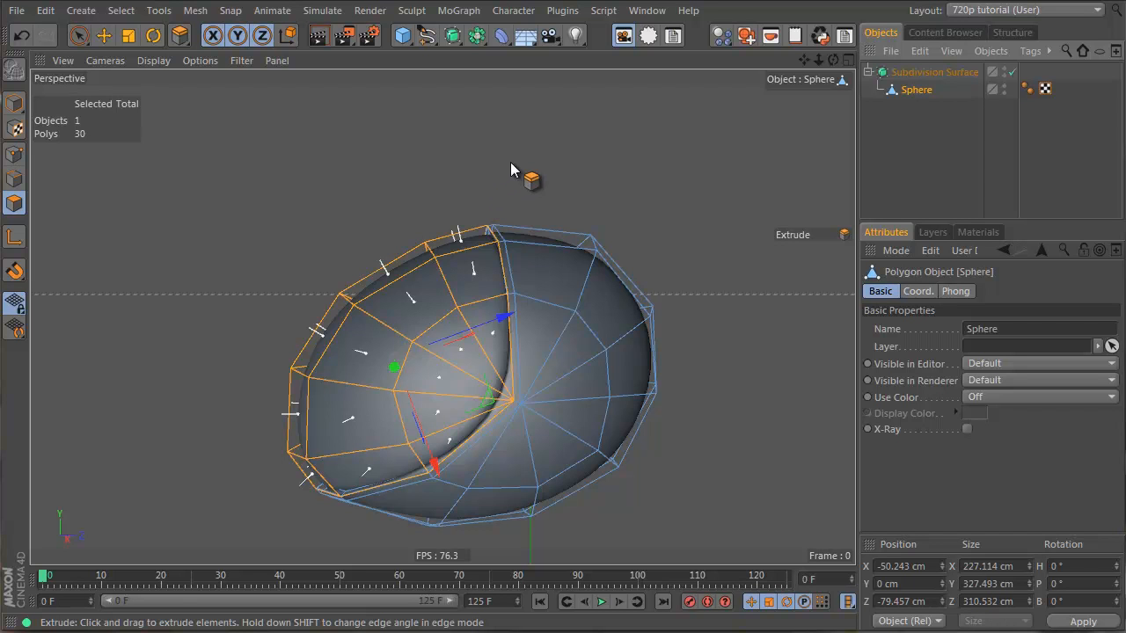
key(v)
mouse_move(551, 147)
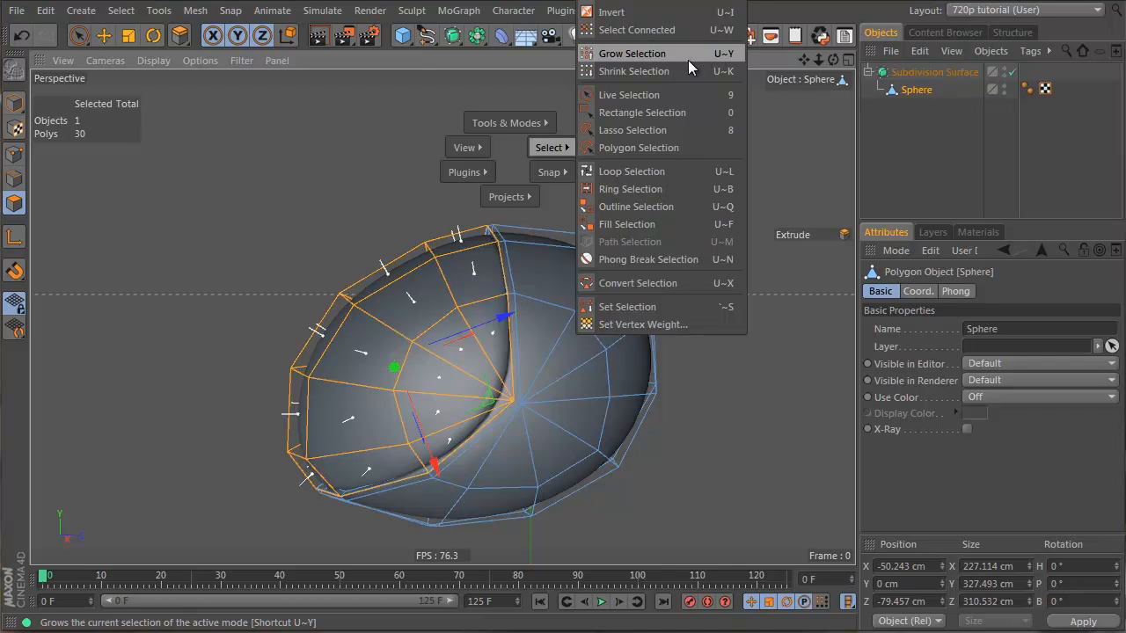
click(730, 58)
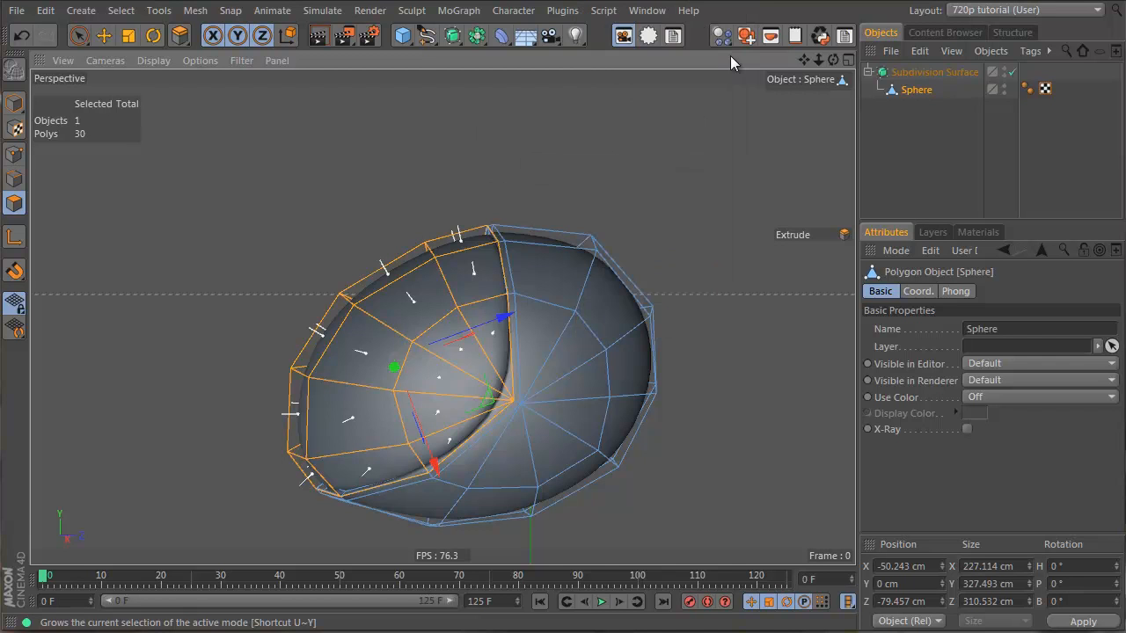
key(d)
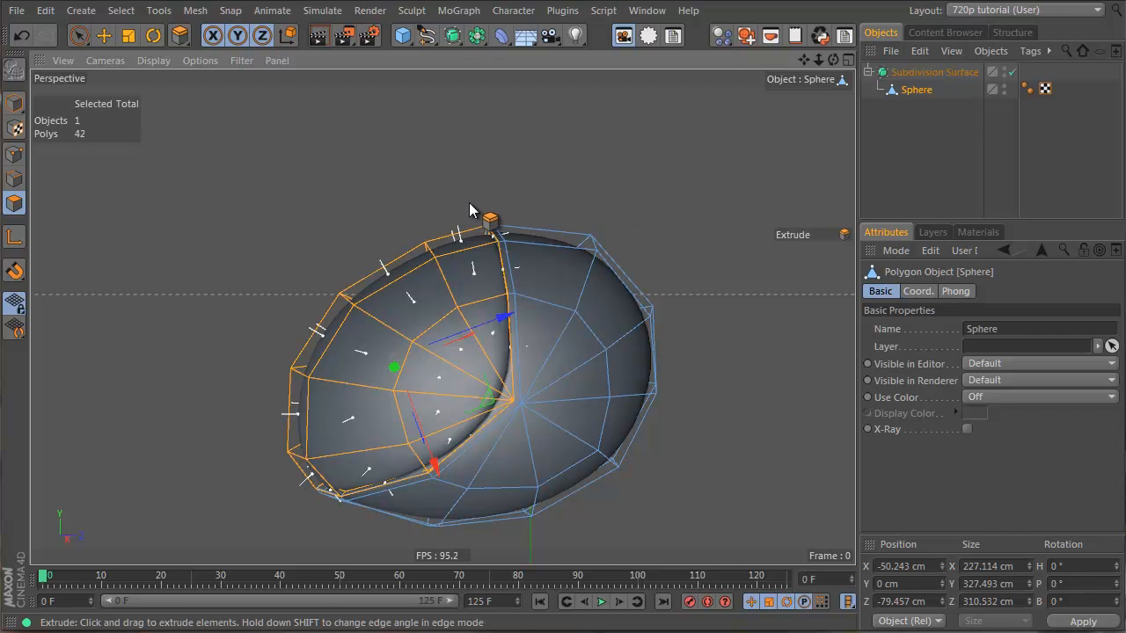
click(469, 203)
alt+right_drag(534, 251, 745, 191)
alt+drag(542, 294, 619, 297)
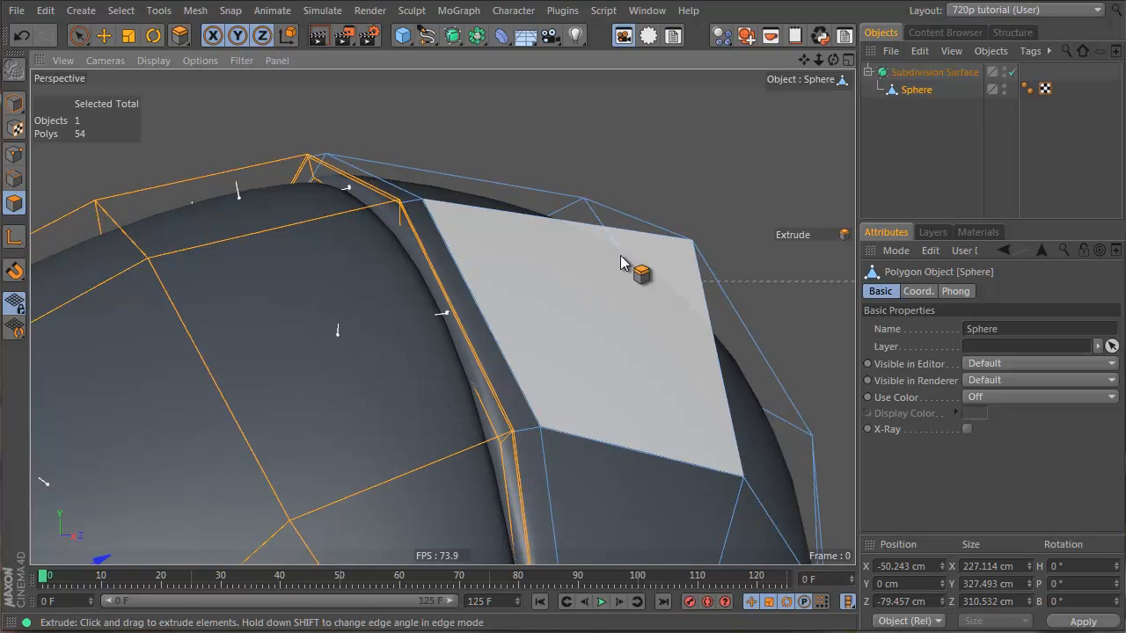
key(ctrl+z)
alt+right_drag(474, 305, 307, 302)
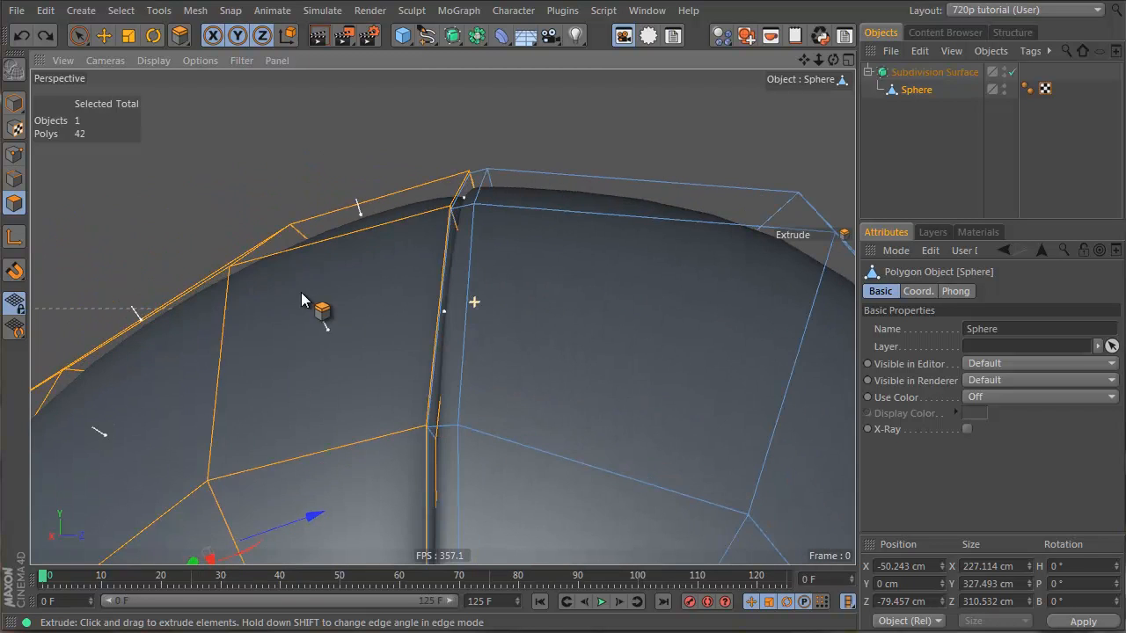
alt+drag(493, 314, 418, 264)
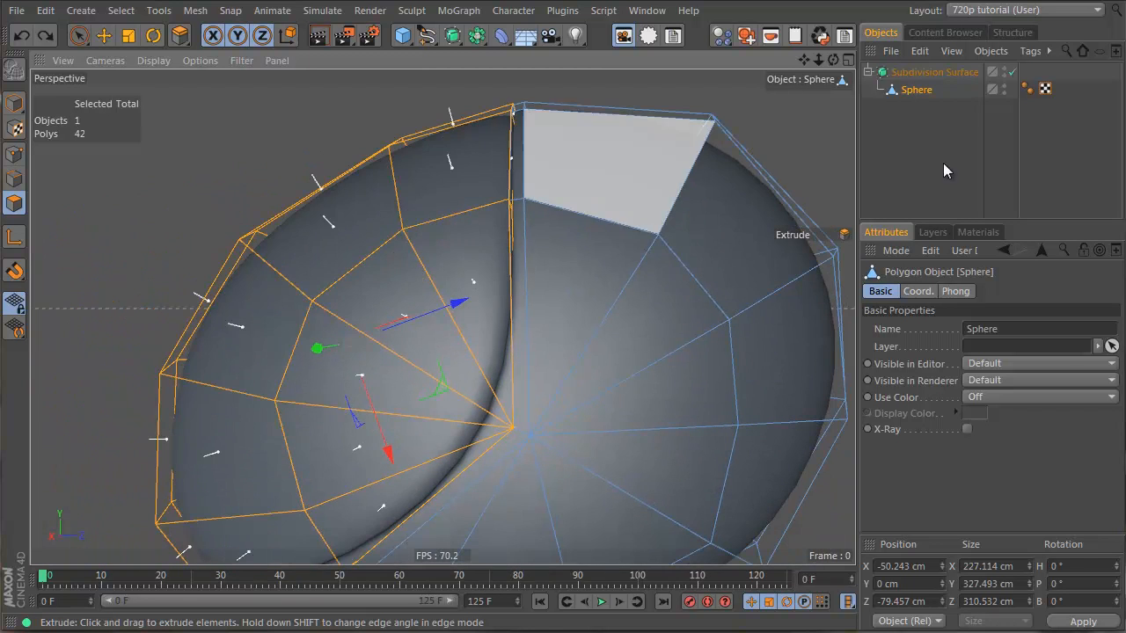
- Create a new material, set its color brightness to 0 %, and name it glass
click(984, 234)
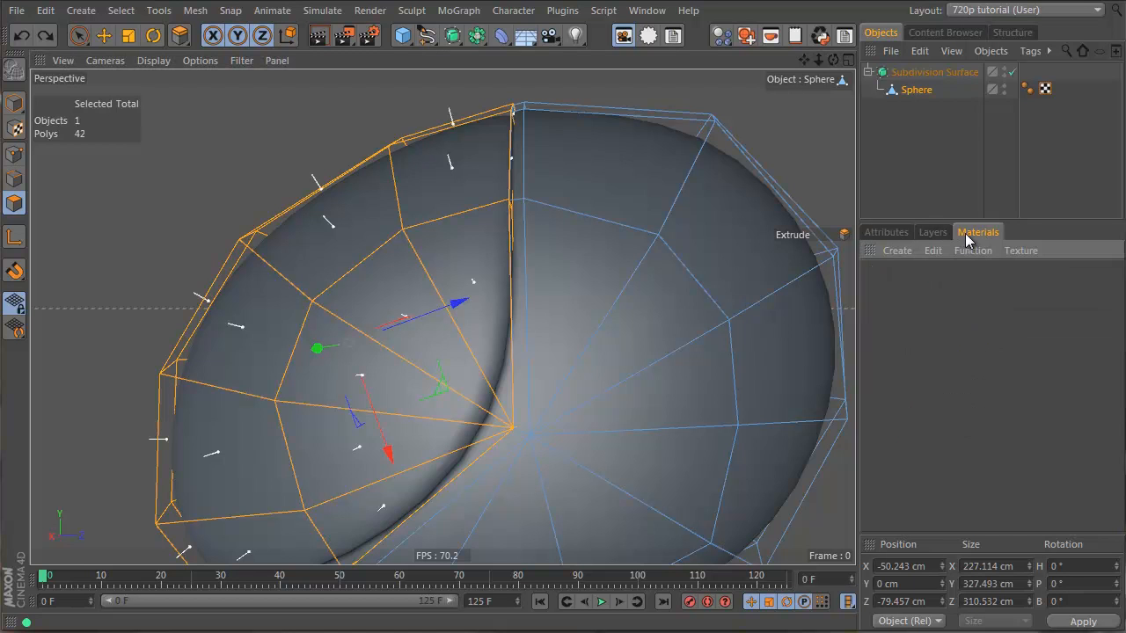
double_click(918, 309)
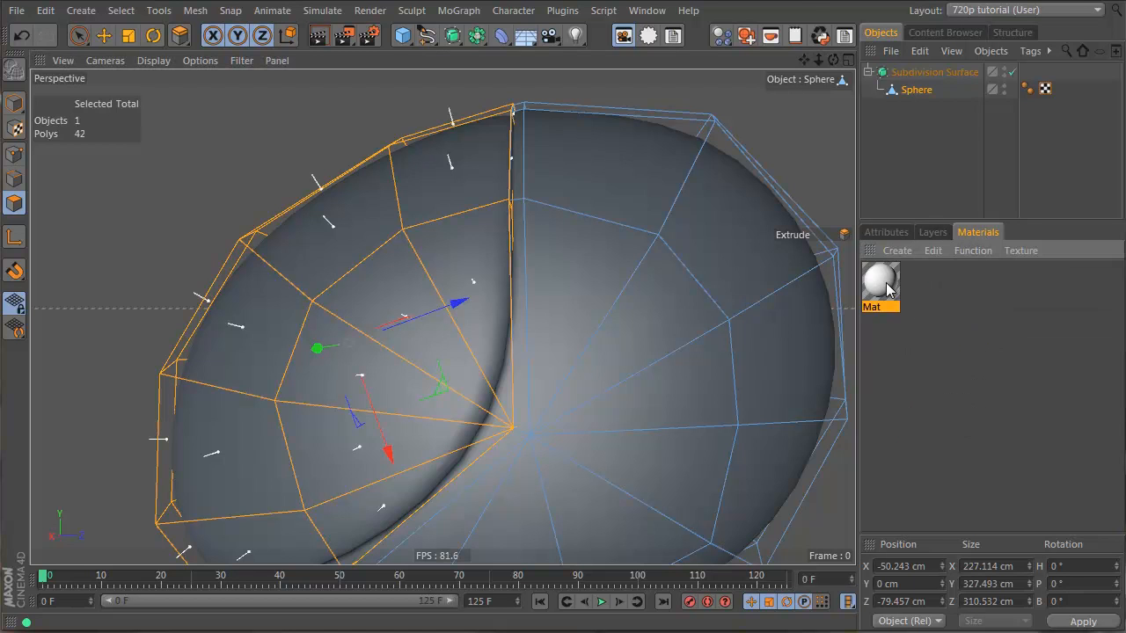
double_click(887, 290)
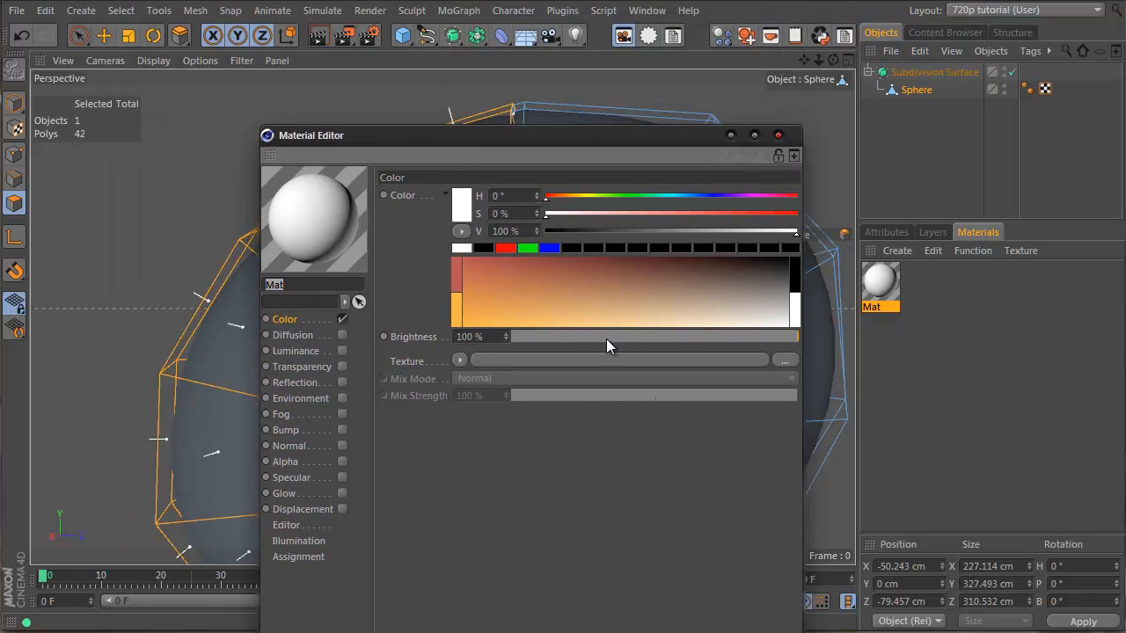
drag(606, 339, 369, 351)
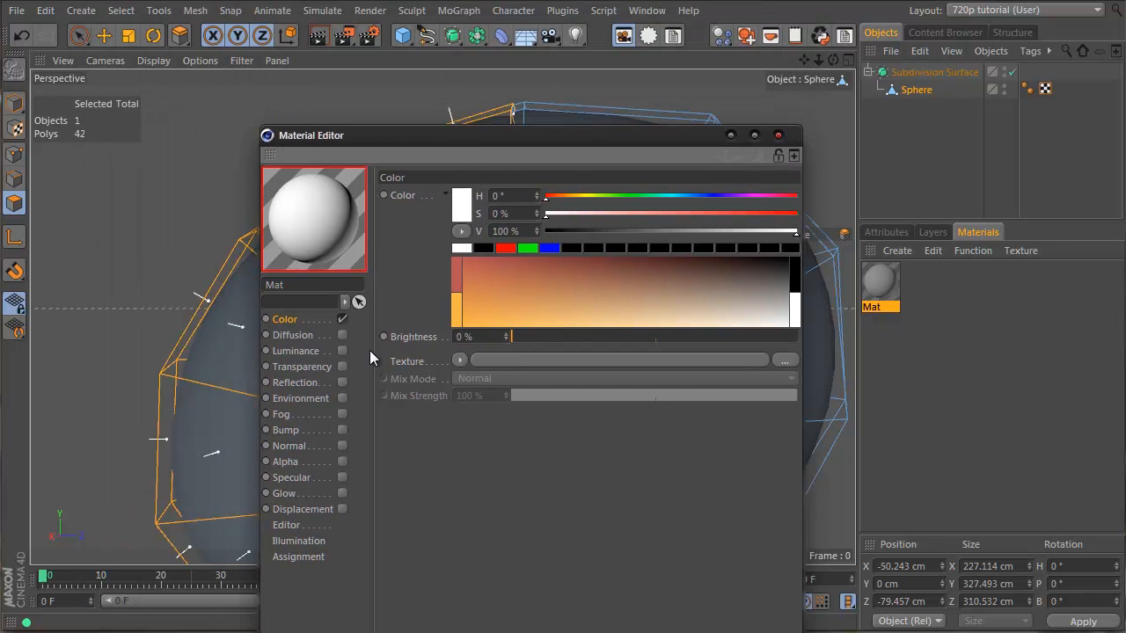
click(293, 286)
text(glas)
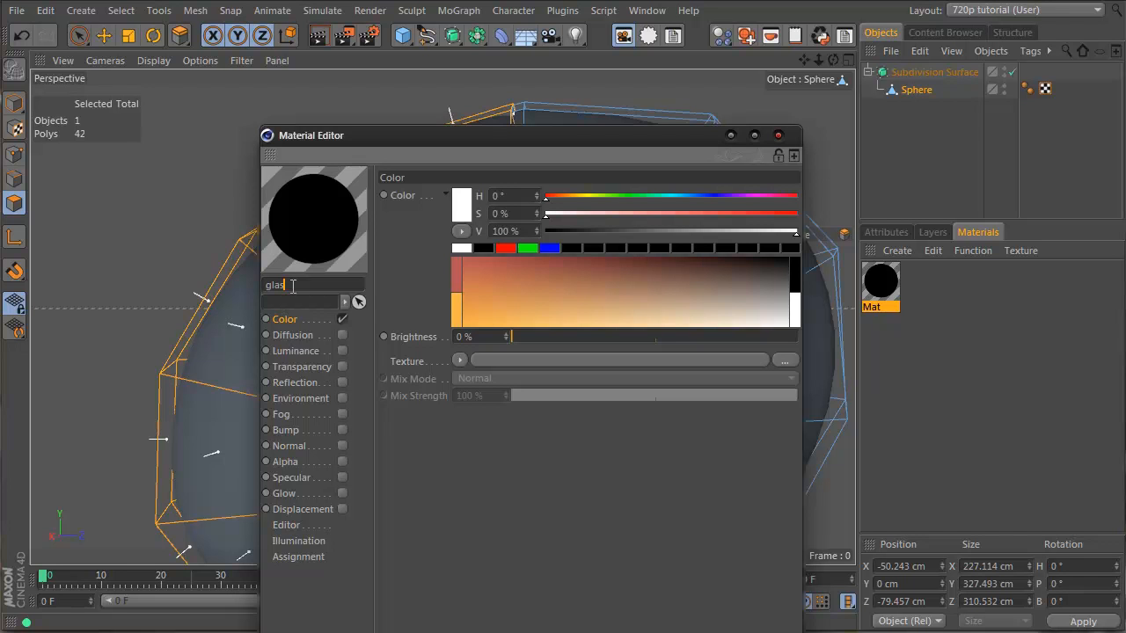
text(s)
key(Return)
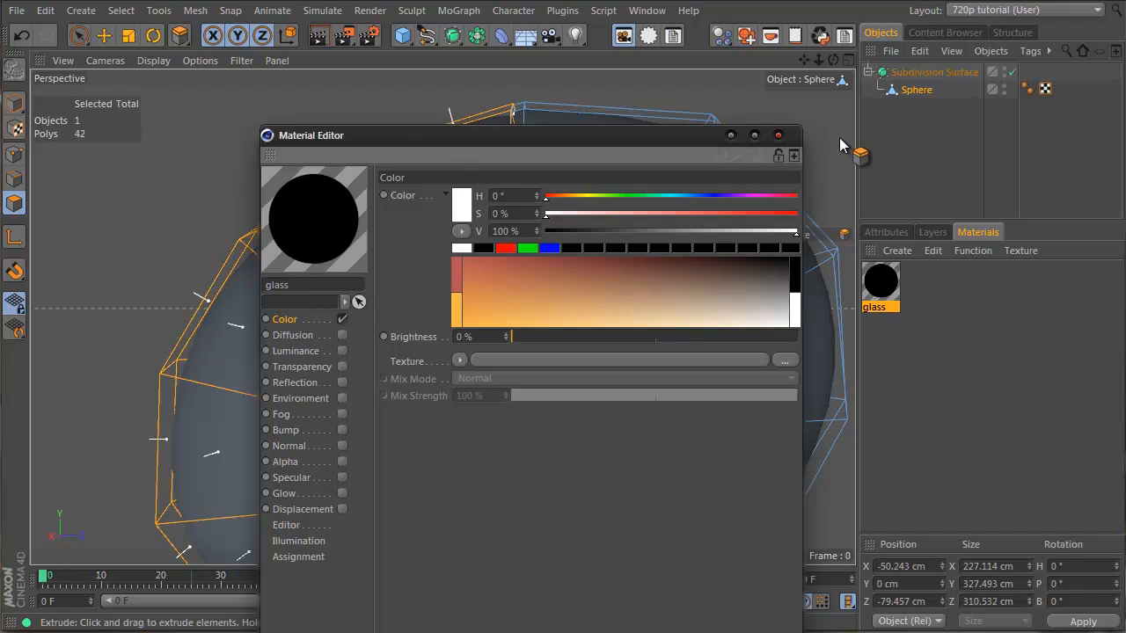
click(777, 135)
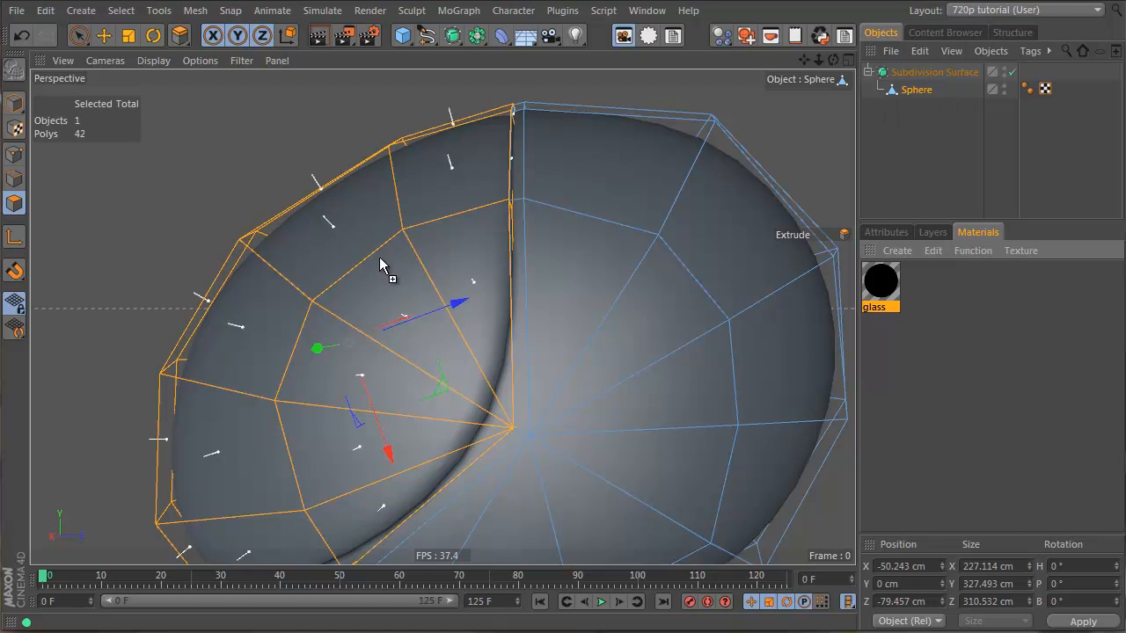
- Apply the glass material to the selected front-panel polygons and check which selection its texture tag uses
drag(343, 294, 347, 296)
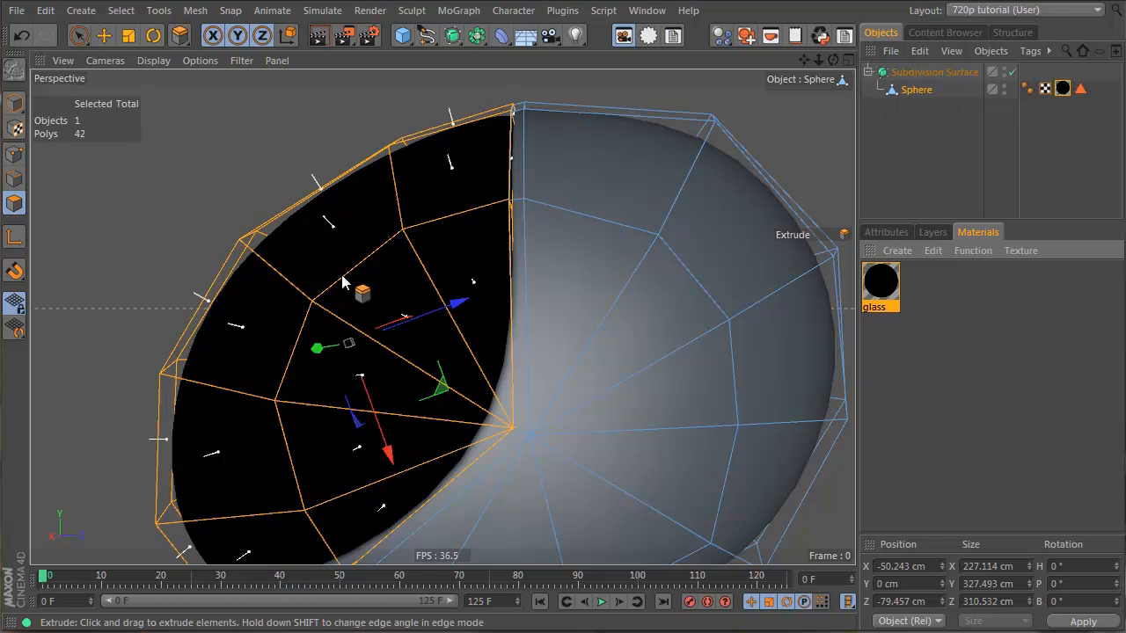
click(1065, 87)
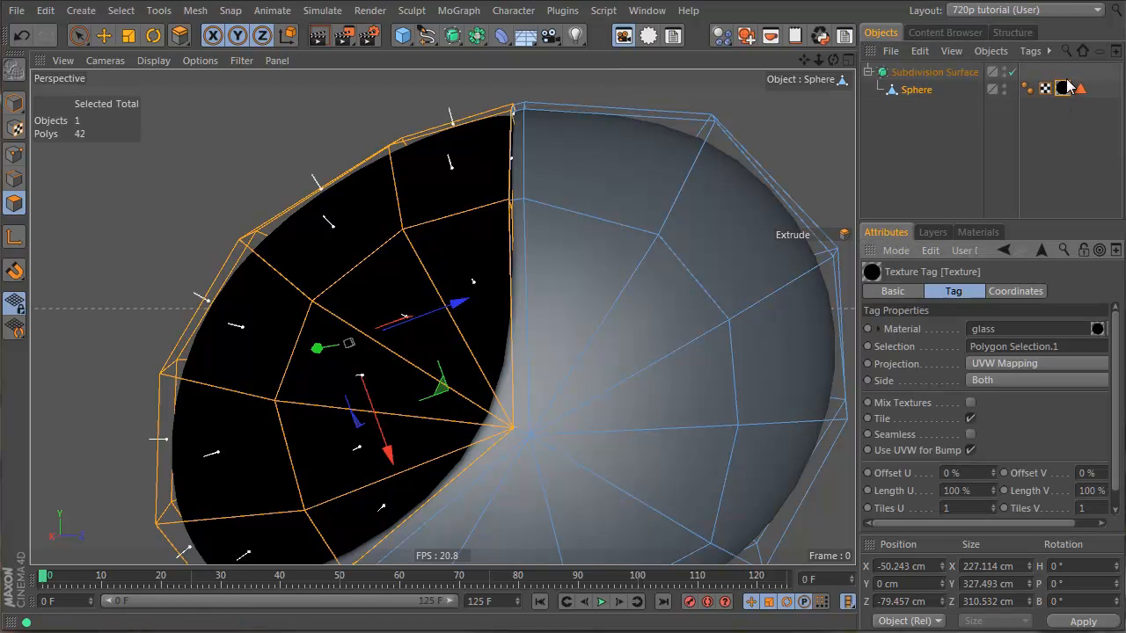
drag(1097, 349, 955, 353)
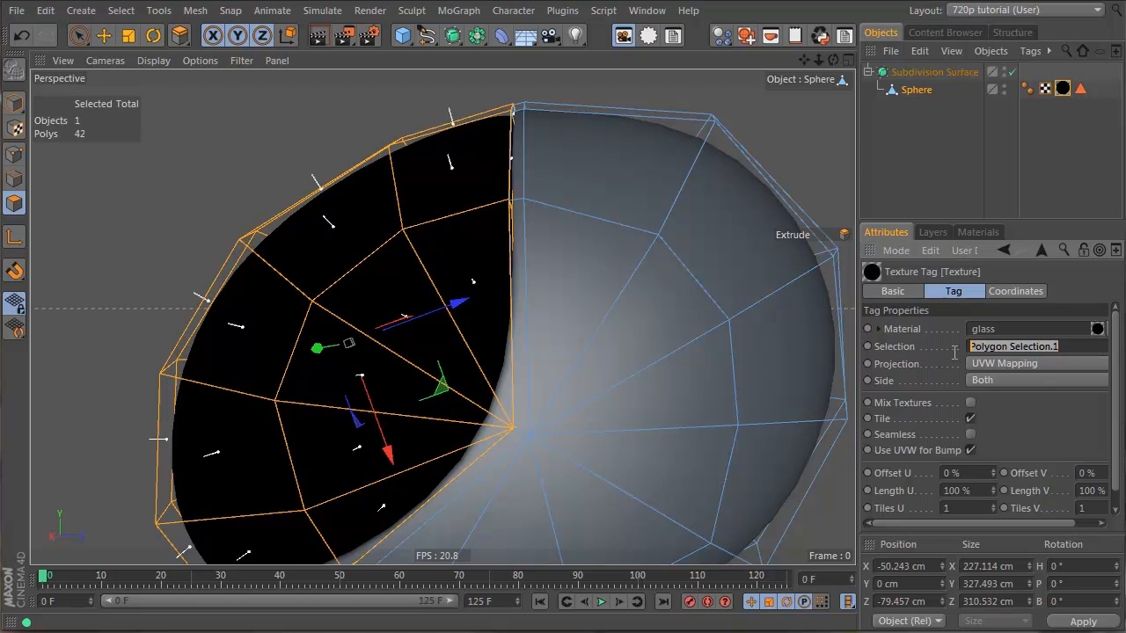
- Rename the sphere's polygon selection tag to t1 and update the glass texture tag's Selection to match
click(1080, 89)
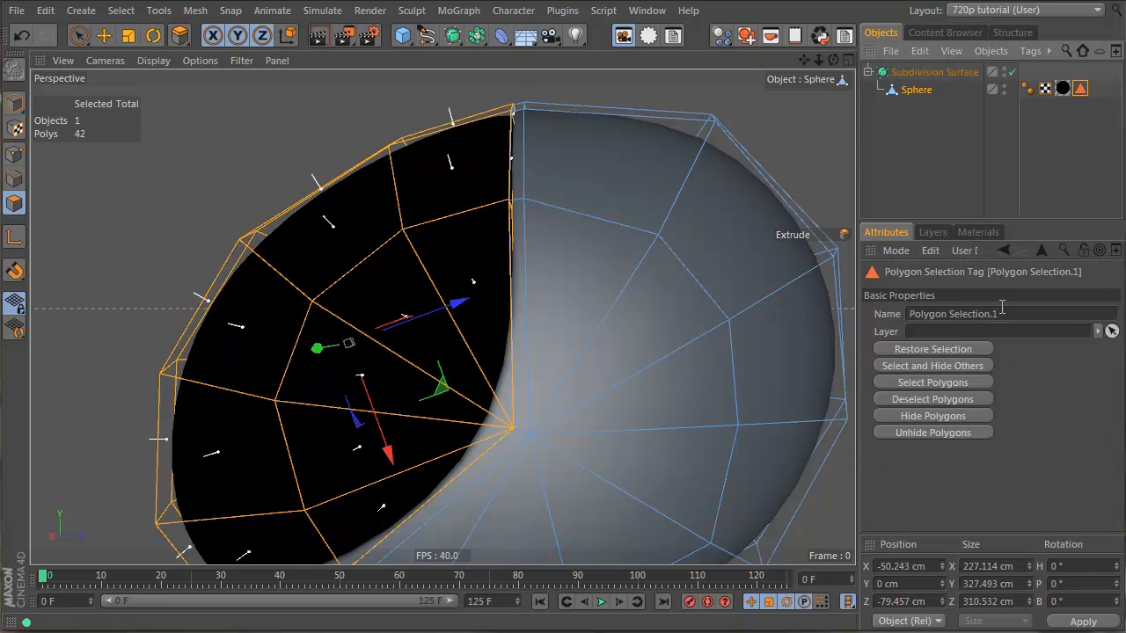
drag(1012, 314, 663, 313)
text(1)
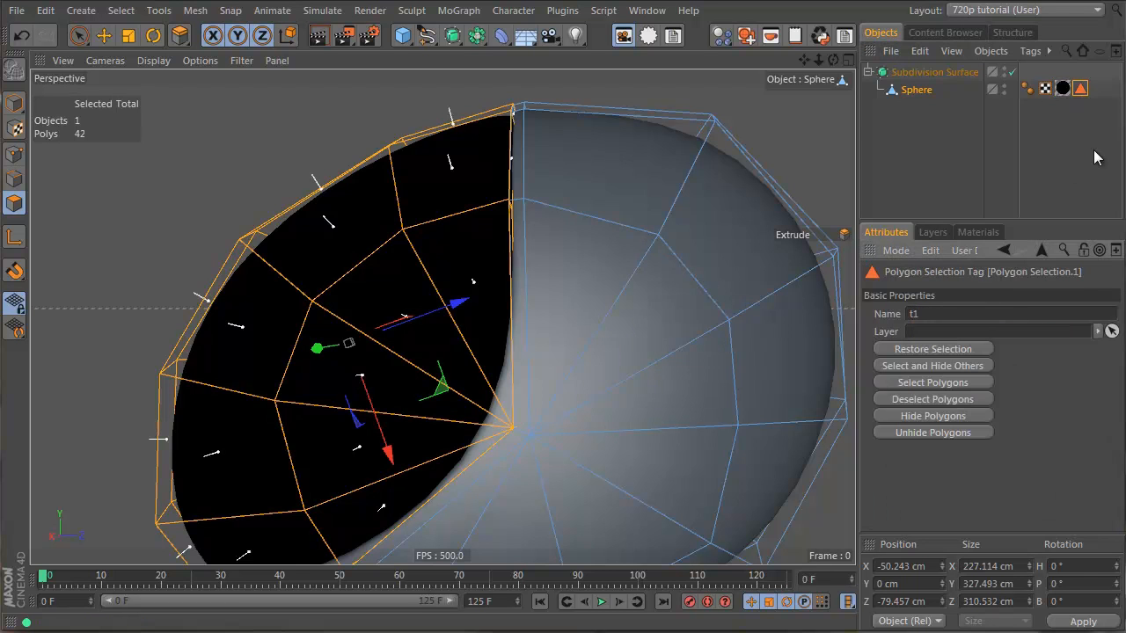
click(1096, 151)
click(1063, 88)
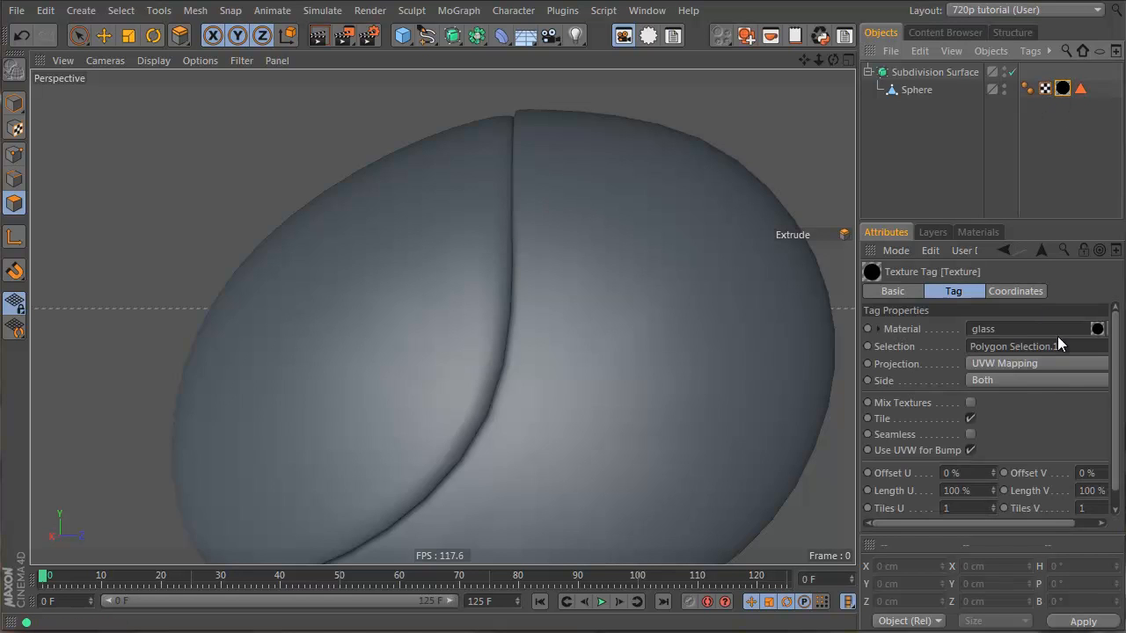
click(954, 171)
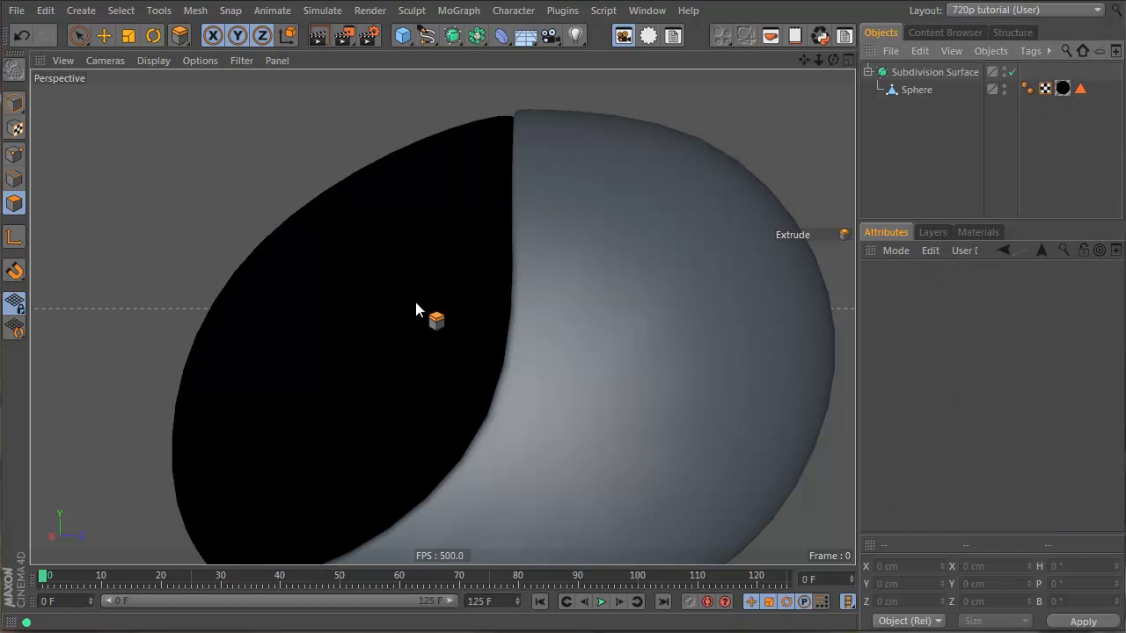
- Examine the glass front panel on the smoothed head from the front and sides, with and without the mesh cage
alt+drag(416, 304, 403, 383)
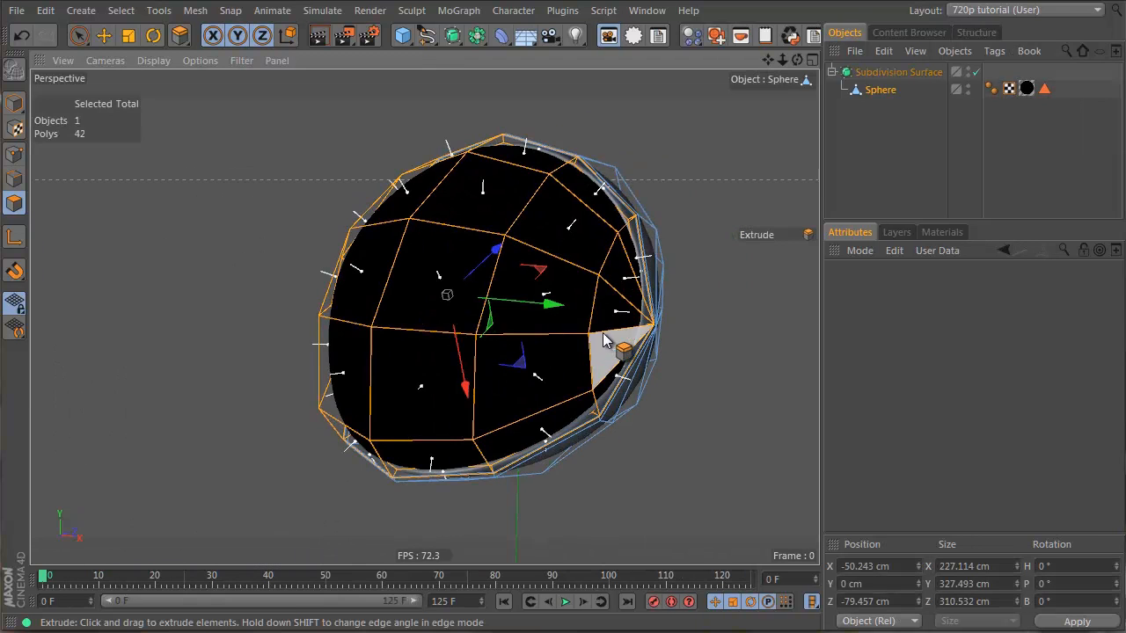
alt+drag(610, 335, 440, 328)
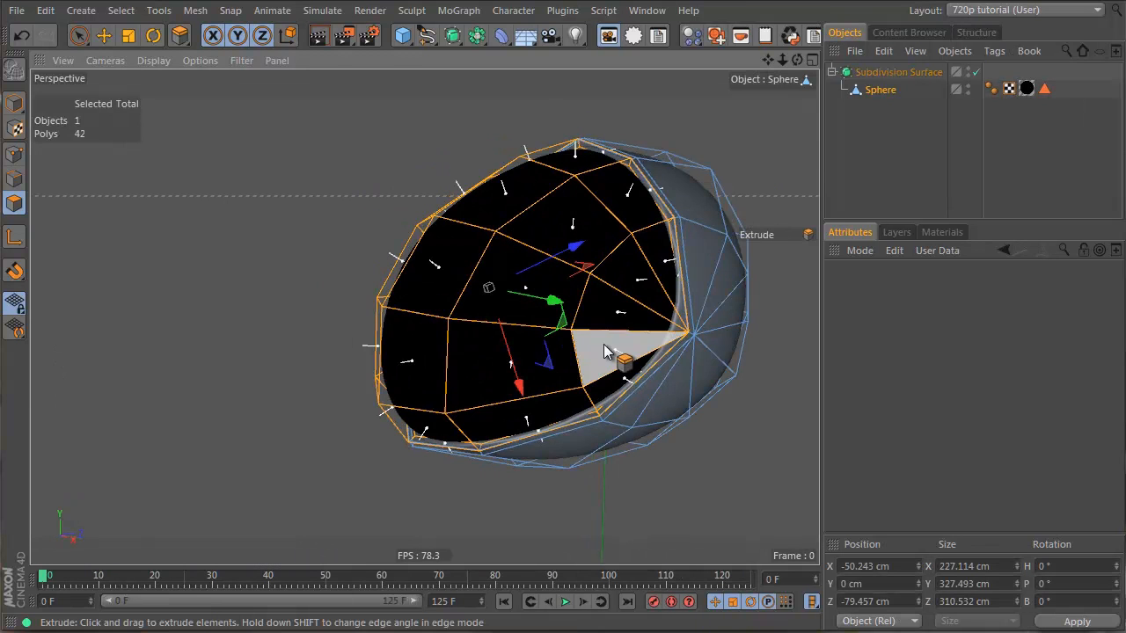
click(897, 176)
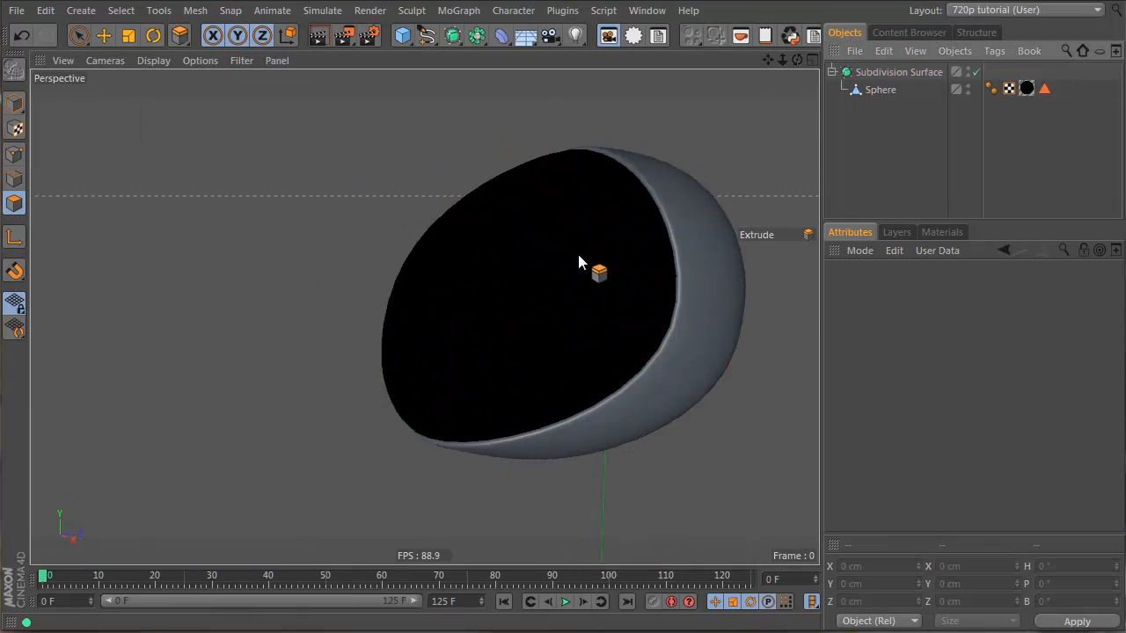
alt+drag(584, 255, 755, 302)
click(903, 97)
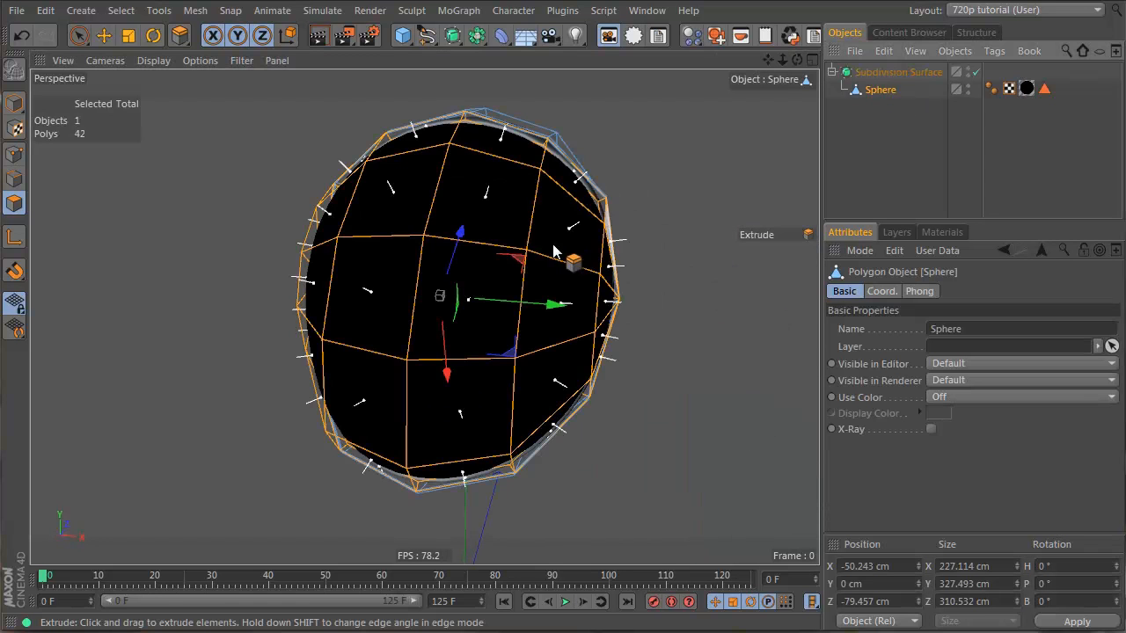
alt+drag(558, 252, 573, 221)
click(871, 135)
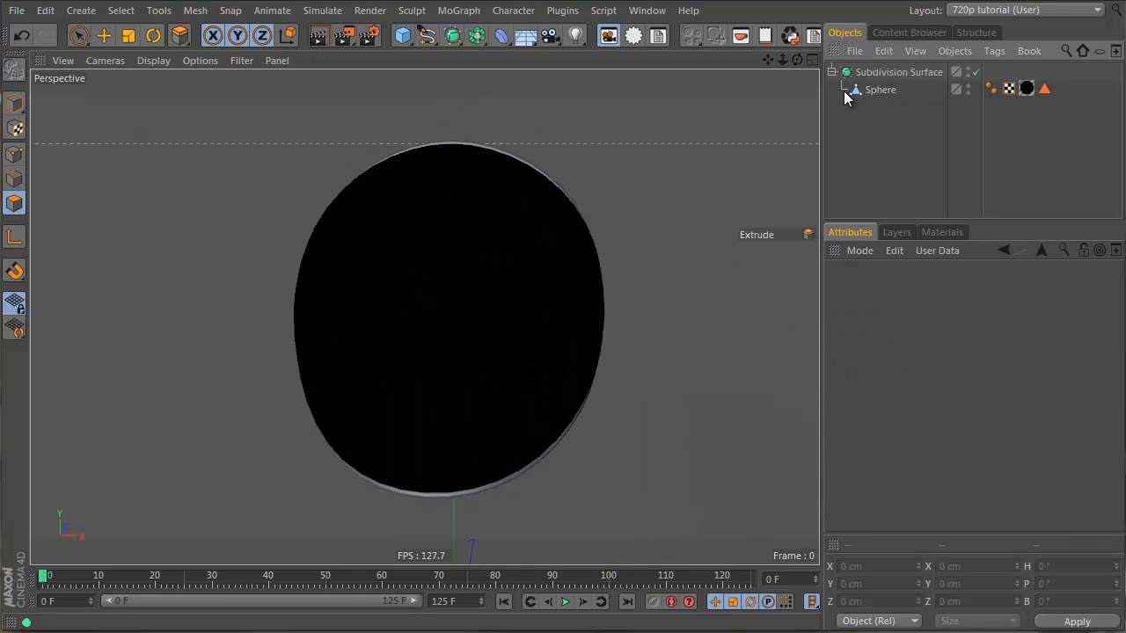
- Switch to model mode and activate the Grab sculpting brush on the sphere
click(14, 102)
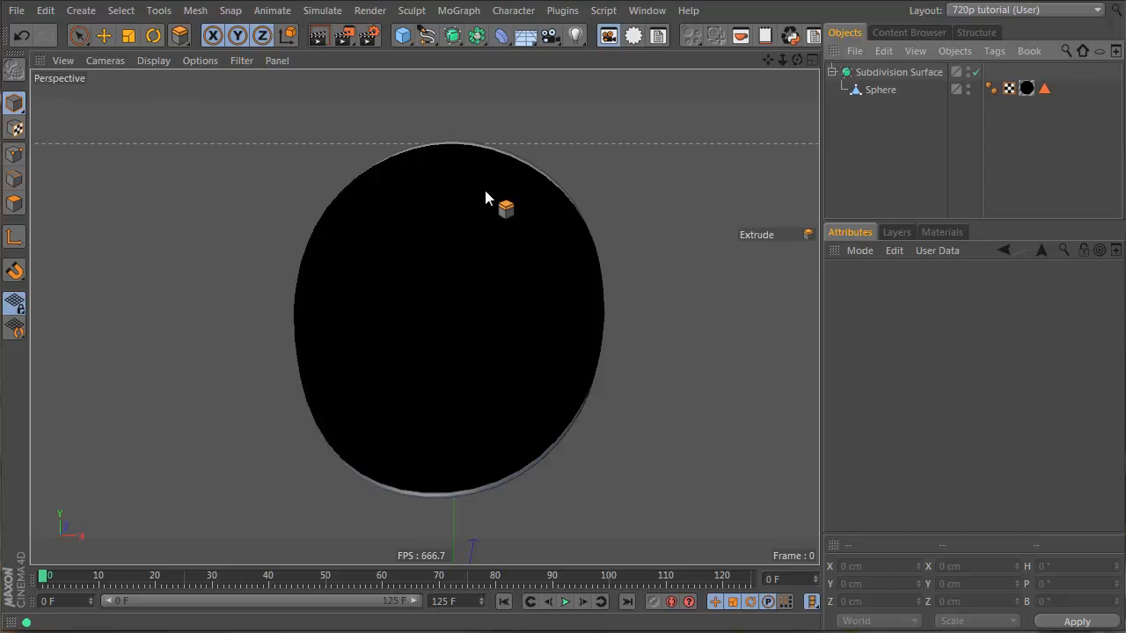
alt+drag(484, 190, 379, 216)
click(413, 11)
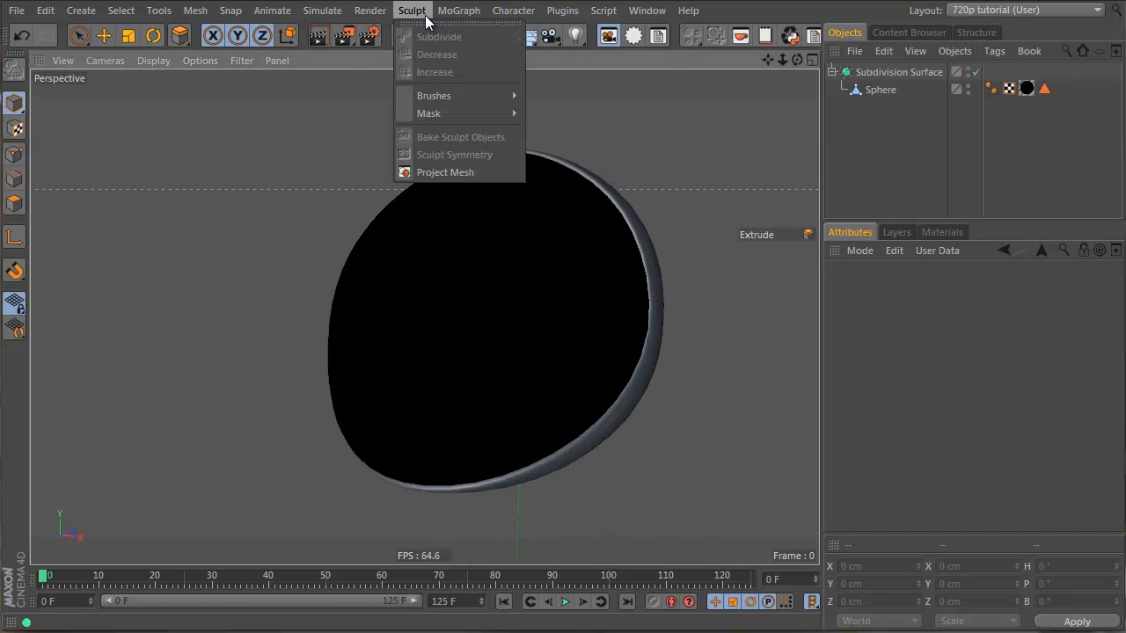
mouse_move(469, 93)
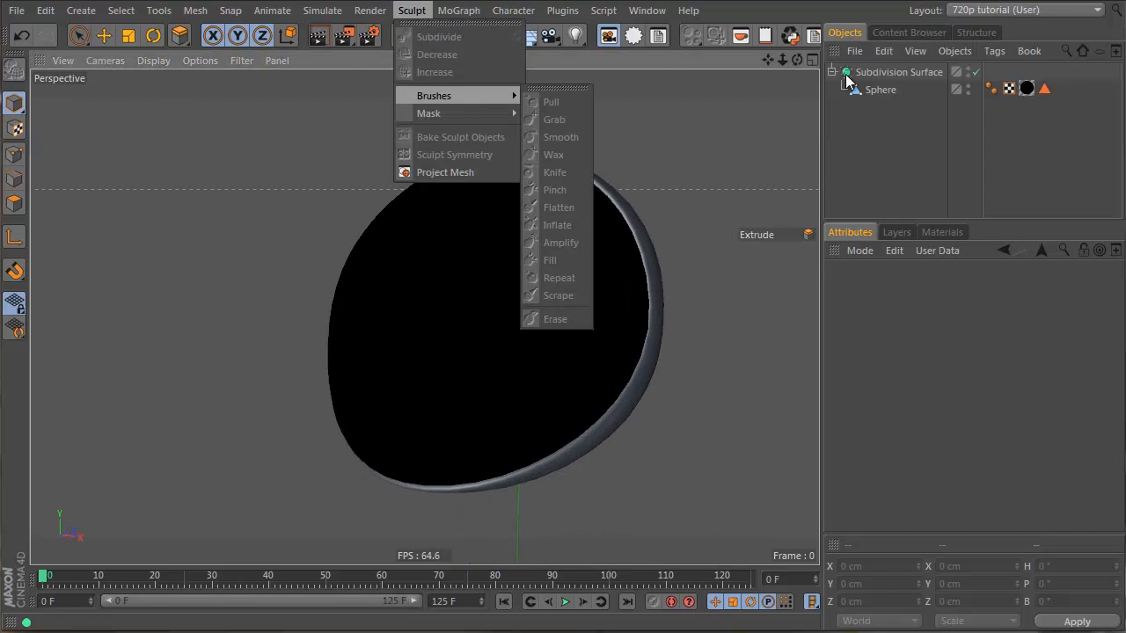
click(866, 92)
click(879, 90)
click(412, 10)
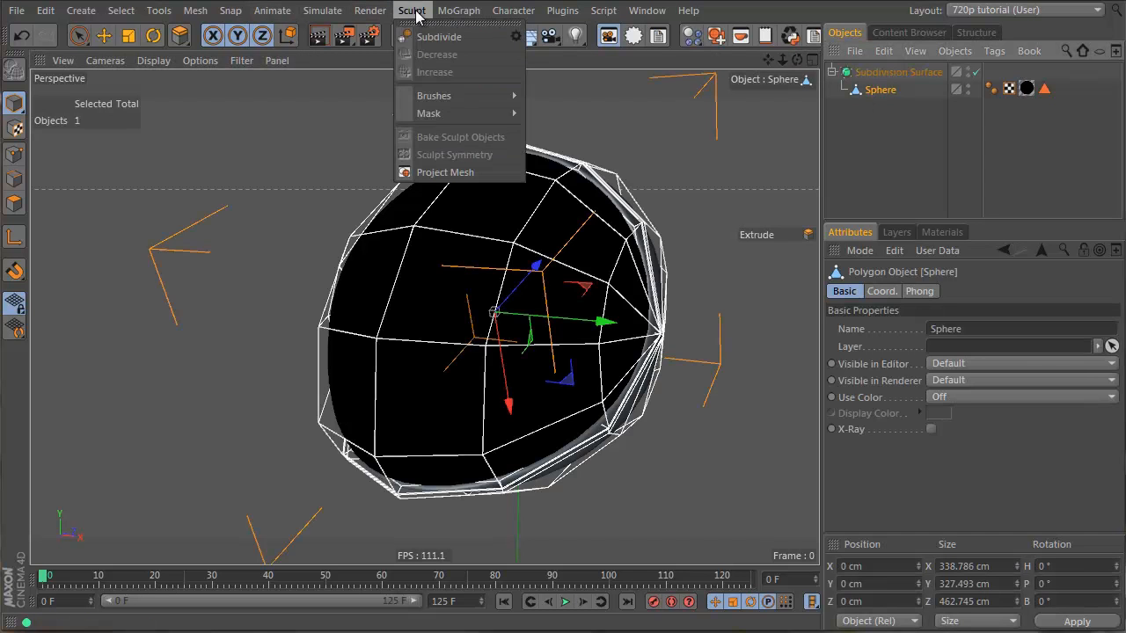
mouse_move(470, 97)
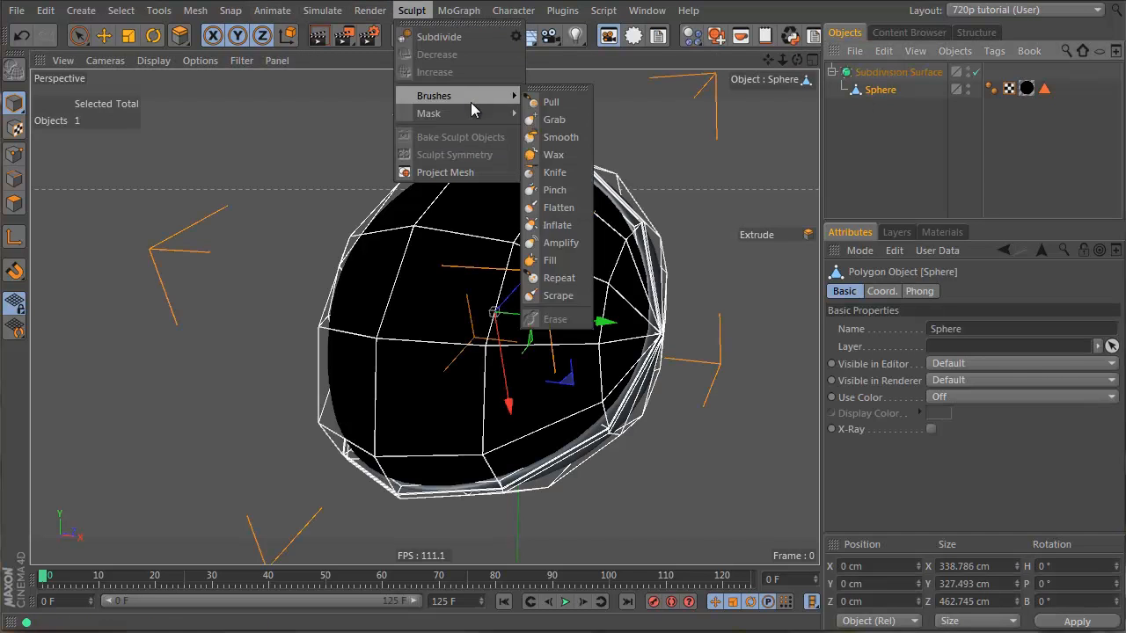
click(572, 119)
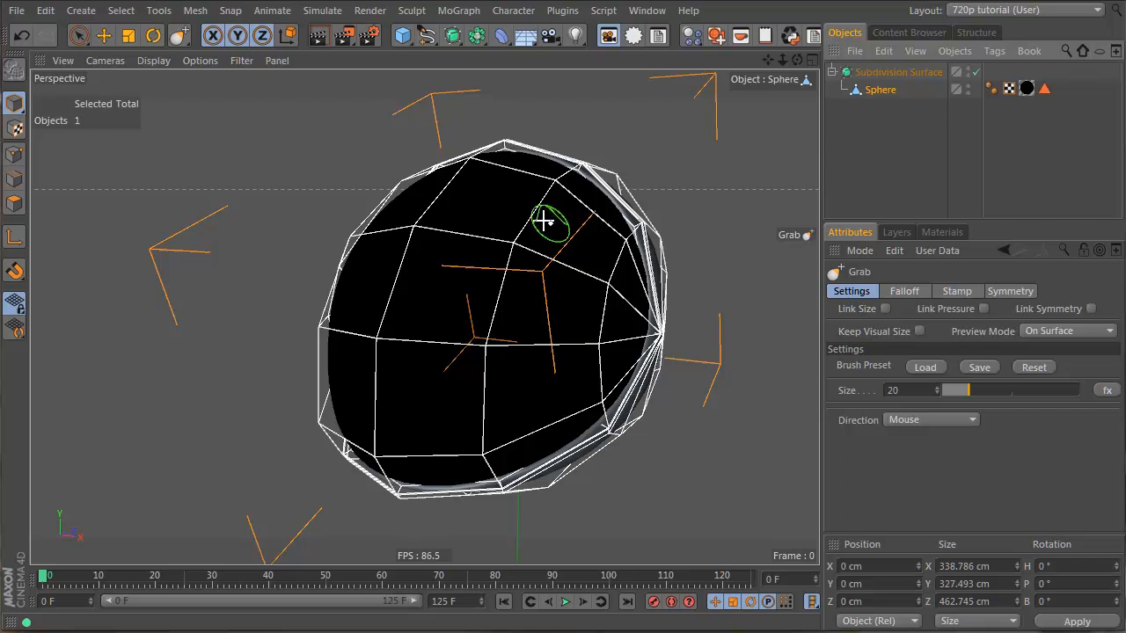
- Enlarge the Grab brush to a size of about 67.5 and set its symmetry to Z (XY) only
mouse_move(543, 218)
middle_down()
mouse_move(588, 215)
mouse_move(573, 216)
middle_up()
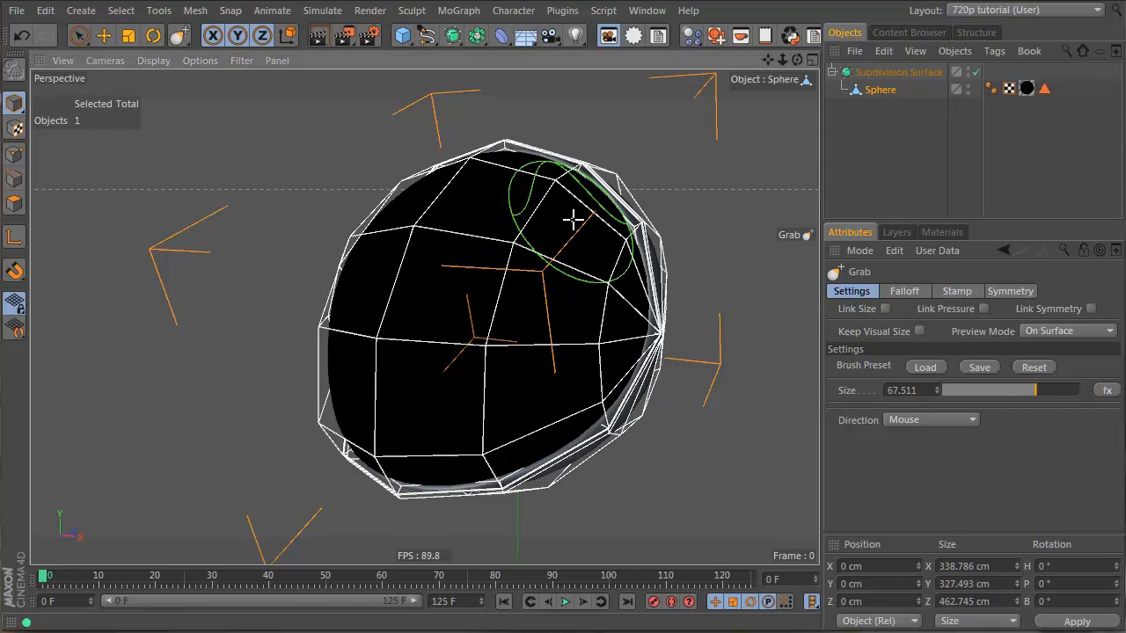
click(1009, 293)
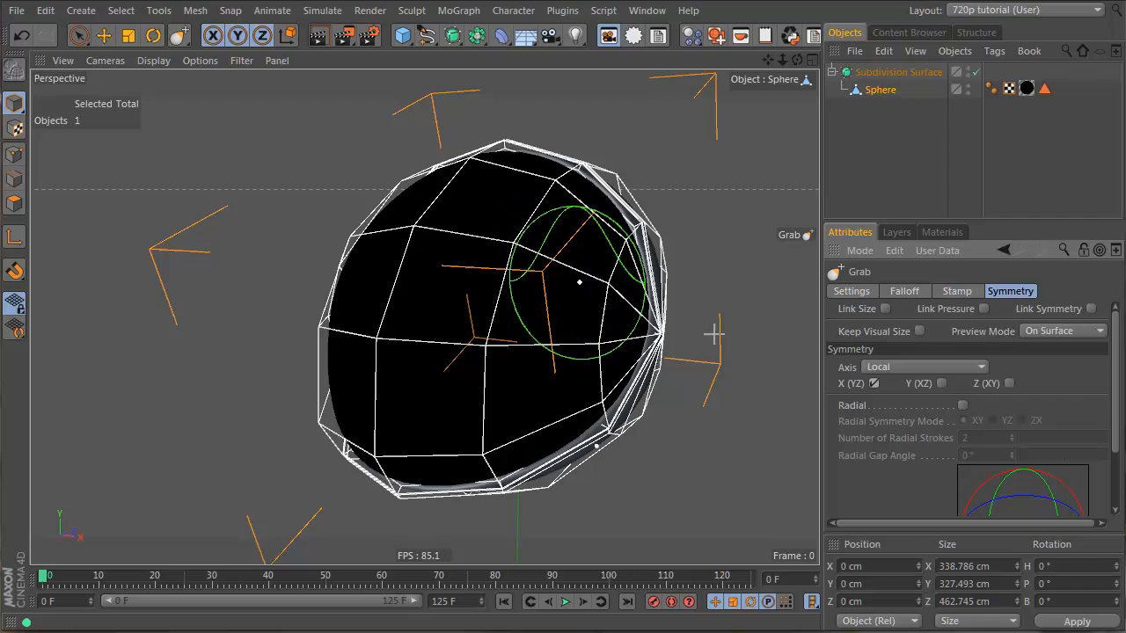
click(1009, 383)
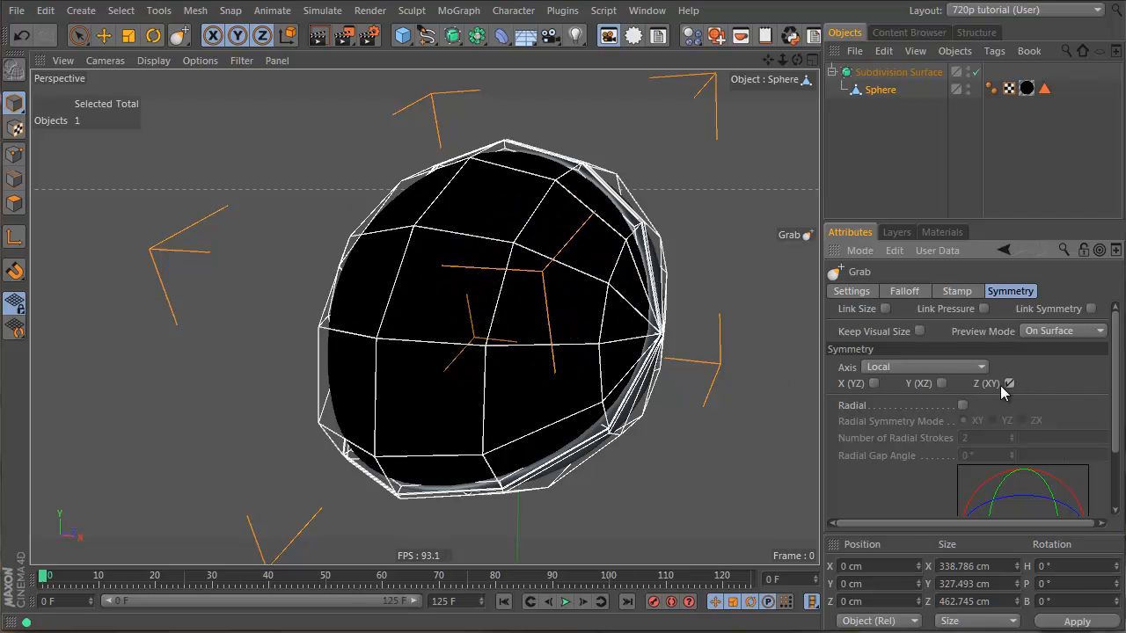
- Try reshaping the head's glass panel and lower front with the Grab brush, using Z (XY) symmetry and Y (XZ) symmetry
mouse_move(505, 274)
alt+mouse_down()
mouse_move(528, 273)
mouse_move(548, 205)
alt+mouse_up()
mouse_move(502, 248)
mouse_down()
mouse_move(534, 240)
mouse_move(523, 234)
mouse_move(510, 283)
mouse_move(520, 209)
mouse_move(513, 307)
mouse_move(506, 236)
mouse_up()
key(ctrl+z)
alt+drag(539, 329, 493, 554)
drag(572, 519, 459, 497)
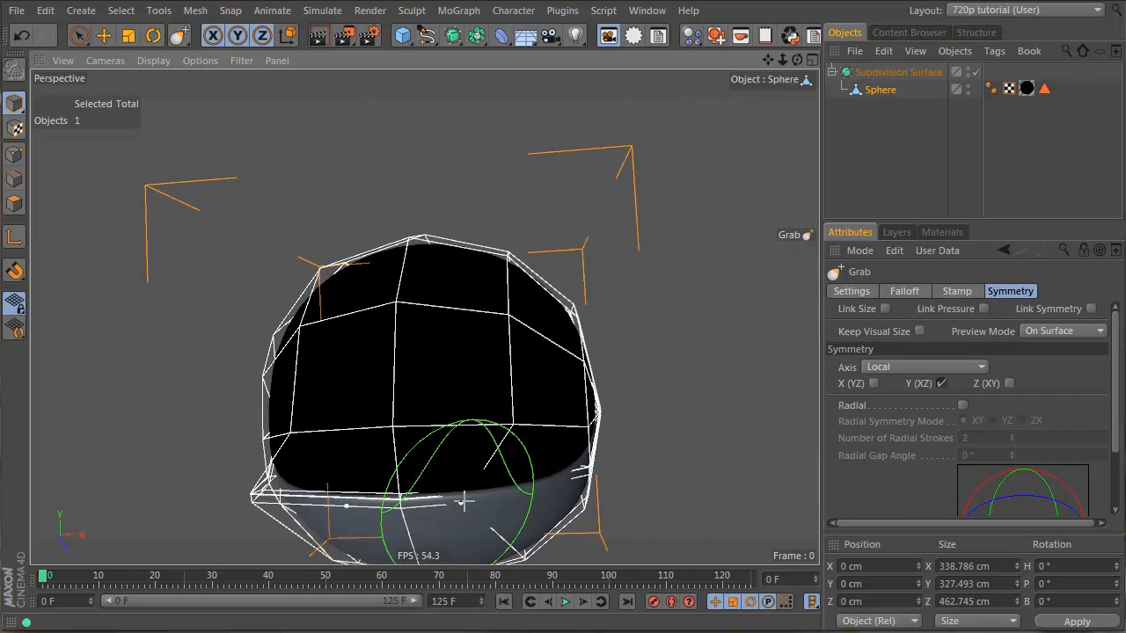
key(ctrl+z)
- Turn off the Subdivision Surface and try the Grab brush with World-axis symmetry on X (YZ) and Y (XZ)
click(976, 72)
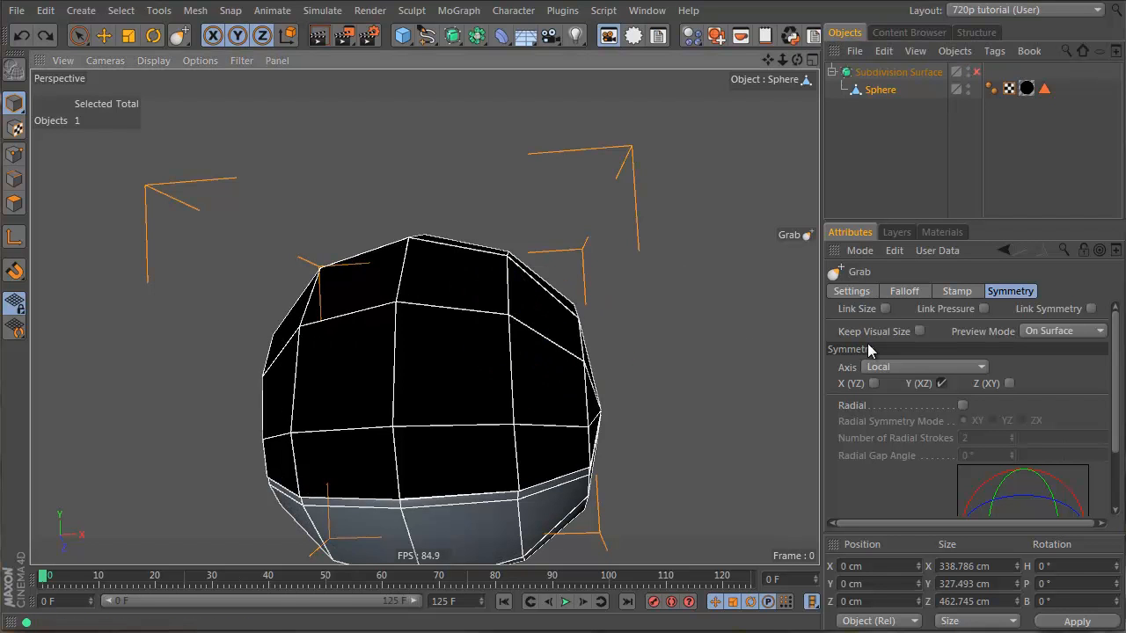
click(894, 366)
click(884, 383)
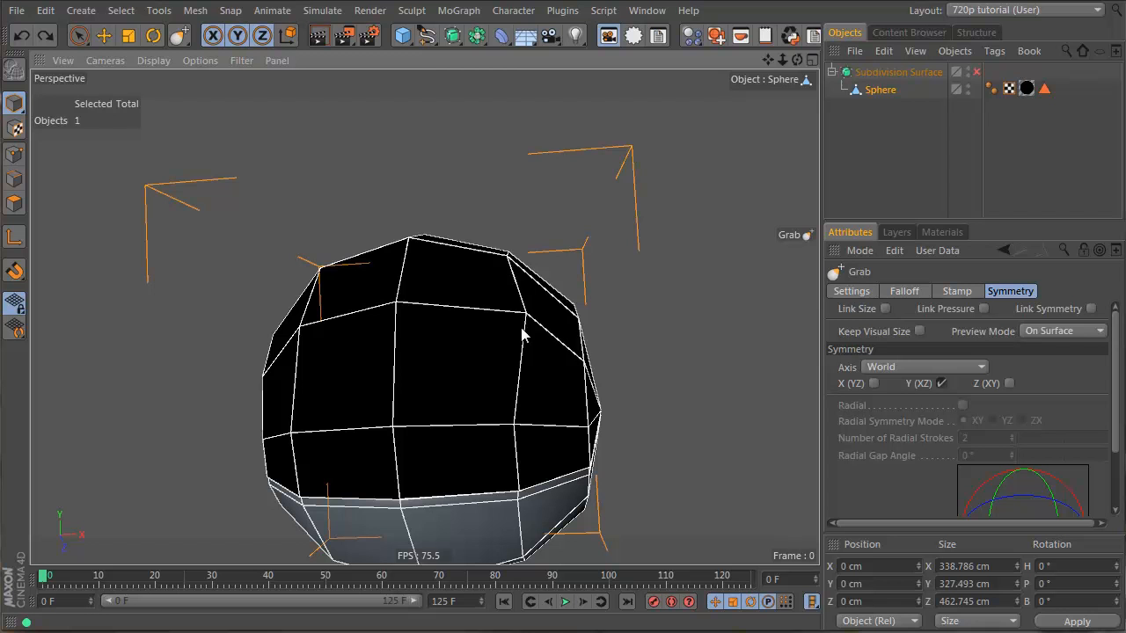
click(874, 383)
mouse_move(520, 296)
mouse_down()
mouse_move(525, 316)
mouse_move(551, 303)
mouse_up()
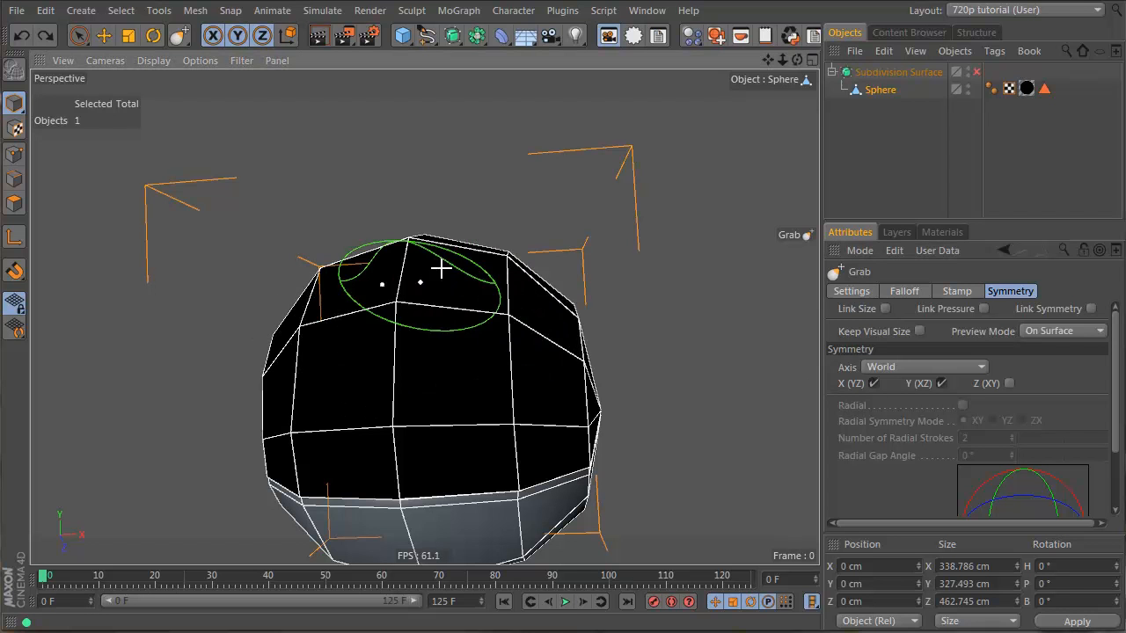
mouse_move(440, 264)
alt+mouse_down()
mouse_move(397, 387)
mouse_move(565, 396)
mouse_move(329, 390)
alt+mouse_up()
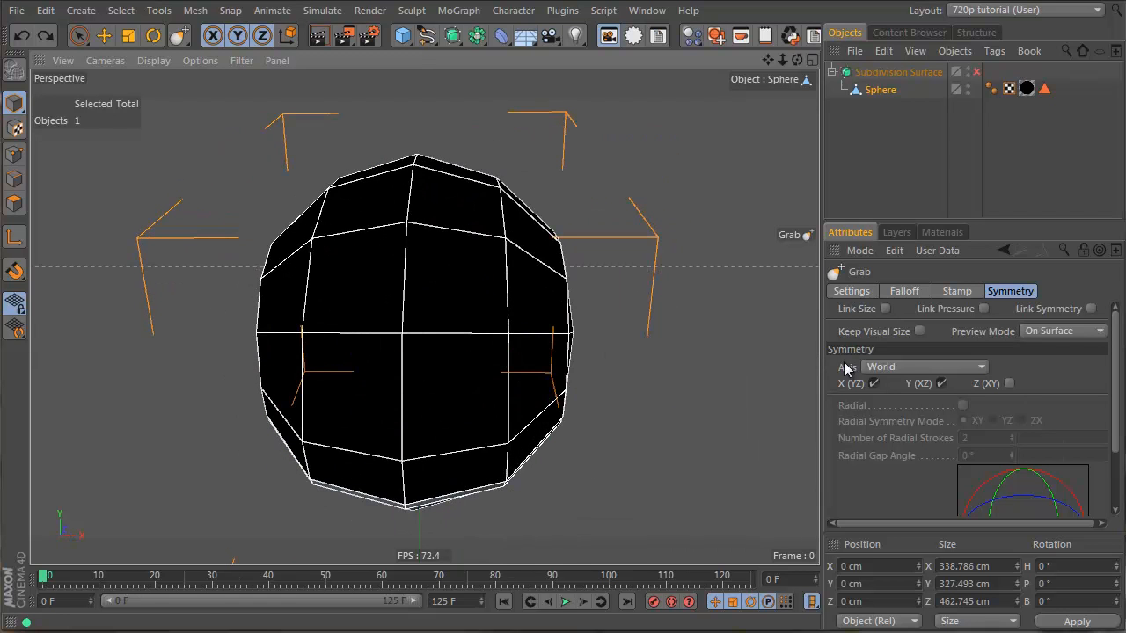
- Try the Grab brush on the front panel with only X (YZ) symmetry enabled, and undo the stroke
click(941, 385)
mouse_move(516, 305)
mouse_down()
mouse_move(573, 308)
mouse_move(493, 367)
mouse_move(498, 244)
mouse_move(488, 309)
mouse_up()
alt+drag(511, 186, 504, 259)
mouse_move(526, 149)
alt+mouse_down()
mouse_move(496, 292)
mouse_move(325, 273)
mouse_move(389, 246)
mouse_move(475, 280)
alt+mouse_up()
middle_drag(469, 284, 470, 287)
drag(469, 286, 473, 279)
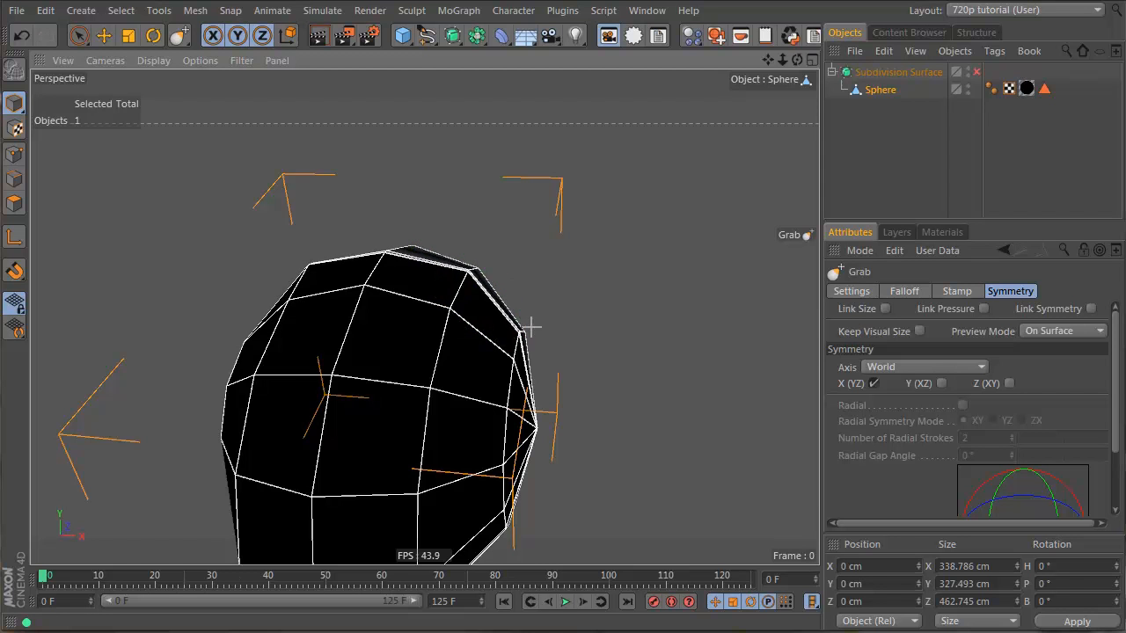
mouse_move(440, 321)
alt+mouse_down()
mouse_move(483, 311)
mouse_move(512, 339)
mouse_move(498, 337)
alt+mouse_up()
key(ctrl+z)
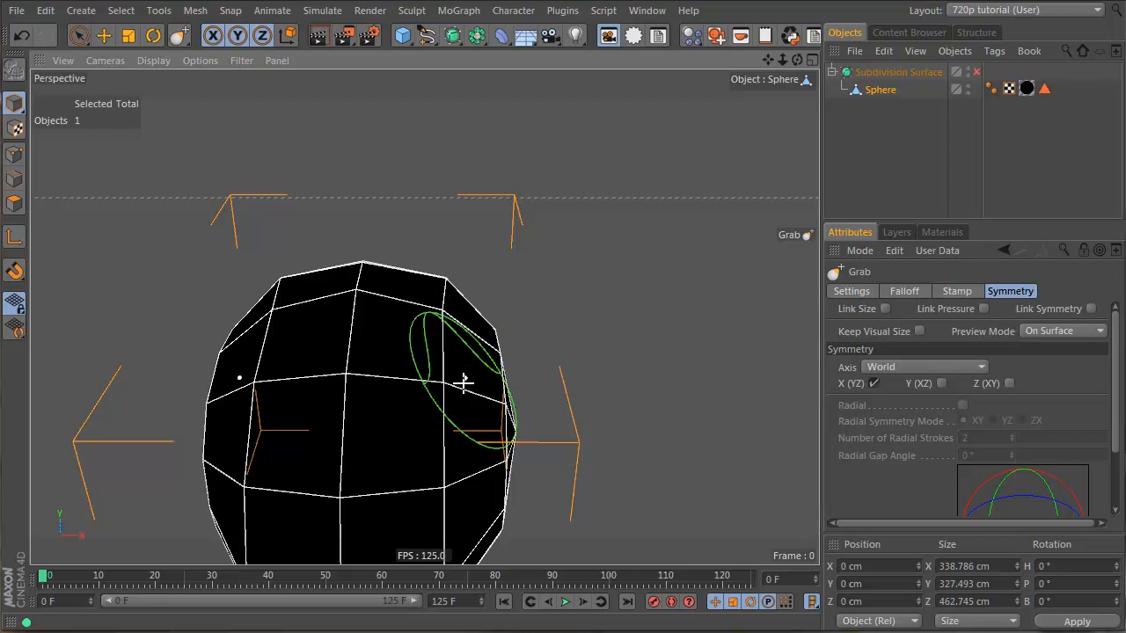
mouse_move(463, 381)
alt+mouse_down()
mouse_move(476, 306)
mouse_move(465, 254)
alt+mouse_up()
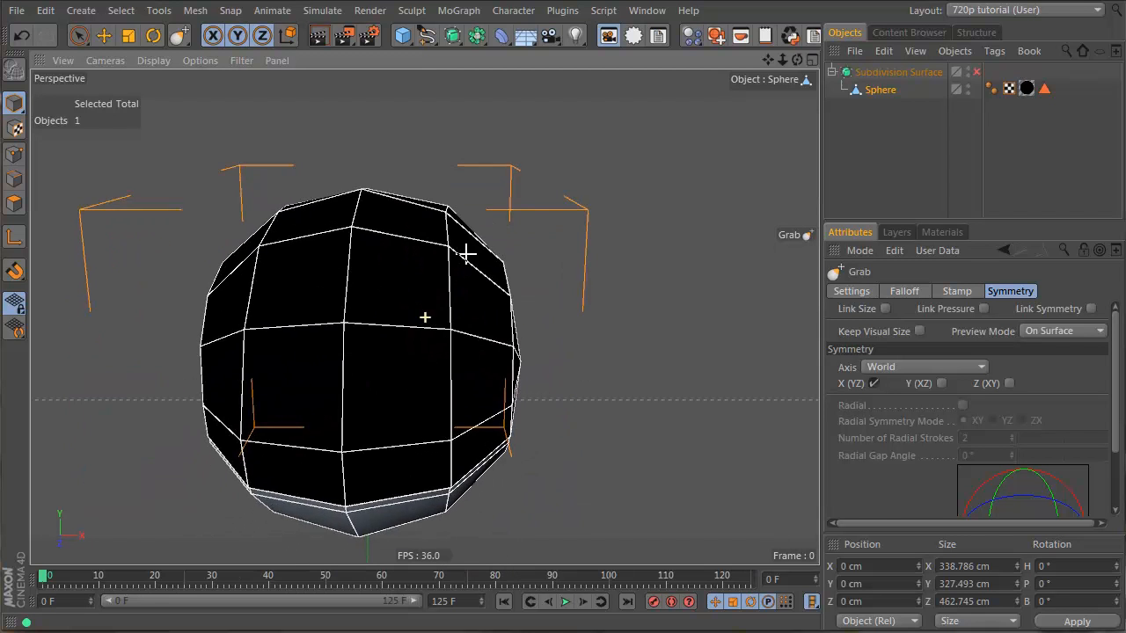
- Scale the sphere along its own Y axis to a size of about 358.4 cm
click(879, 89)
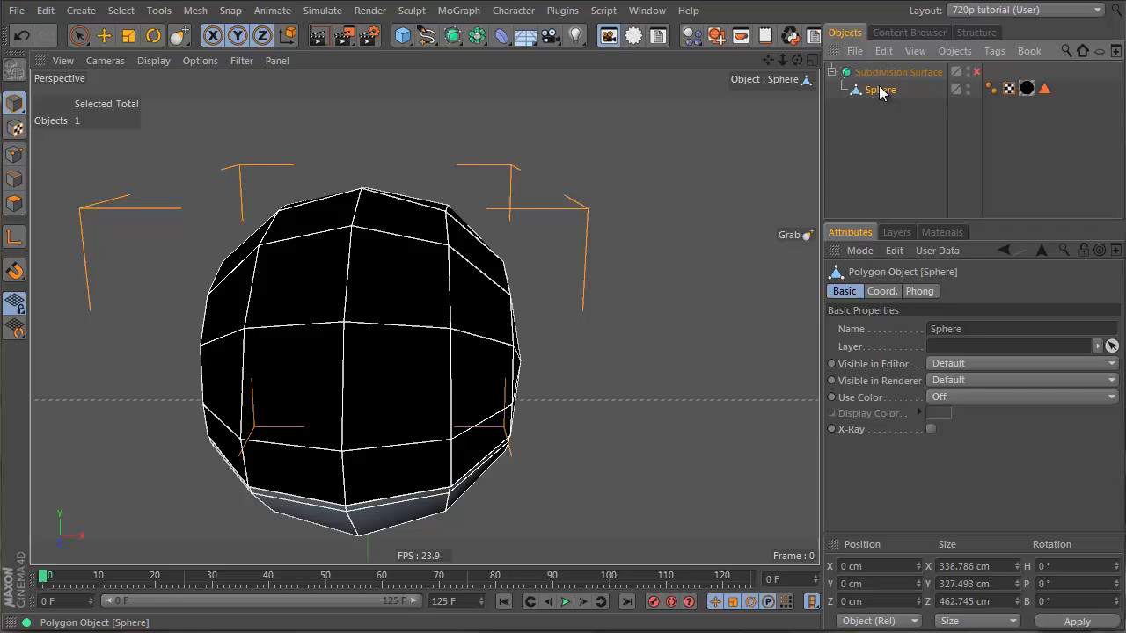
click(128, 35)
drag(480, 350, 435, 388)
alt+right_drag(435, 388, 395, 387)
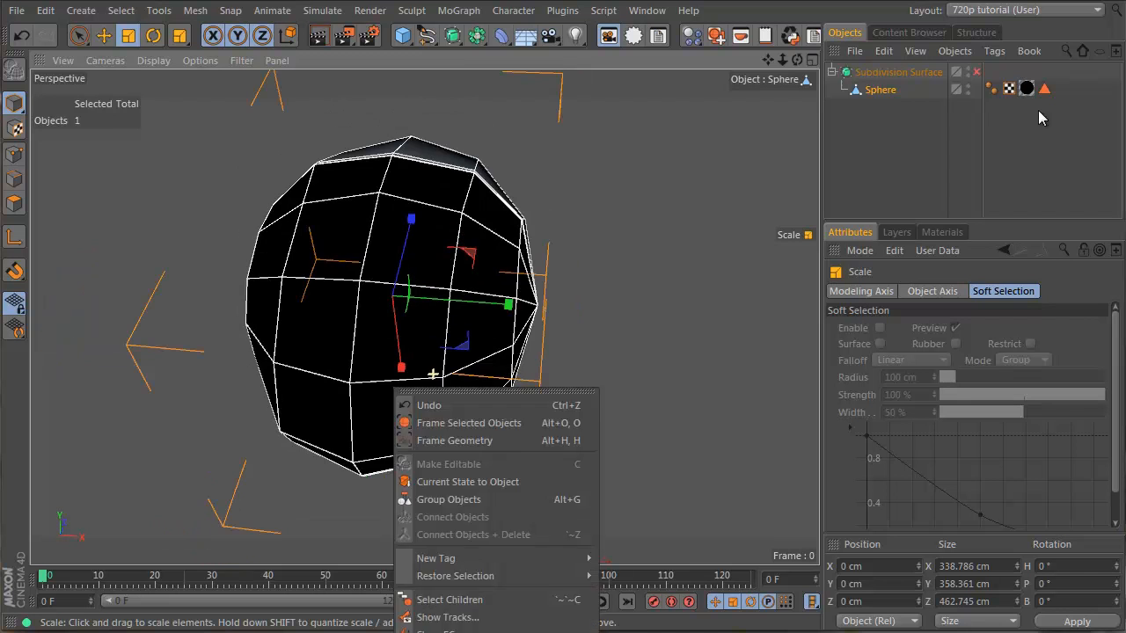
- Turn the Subdivision Surface back on and check the smoothed head from the side without its cage
click(976, 74)
click(977, 72)
alt+drag(492, 229, 254, 193)
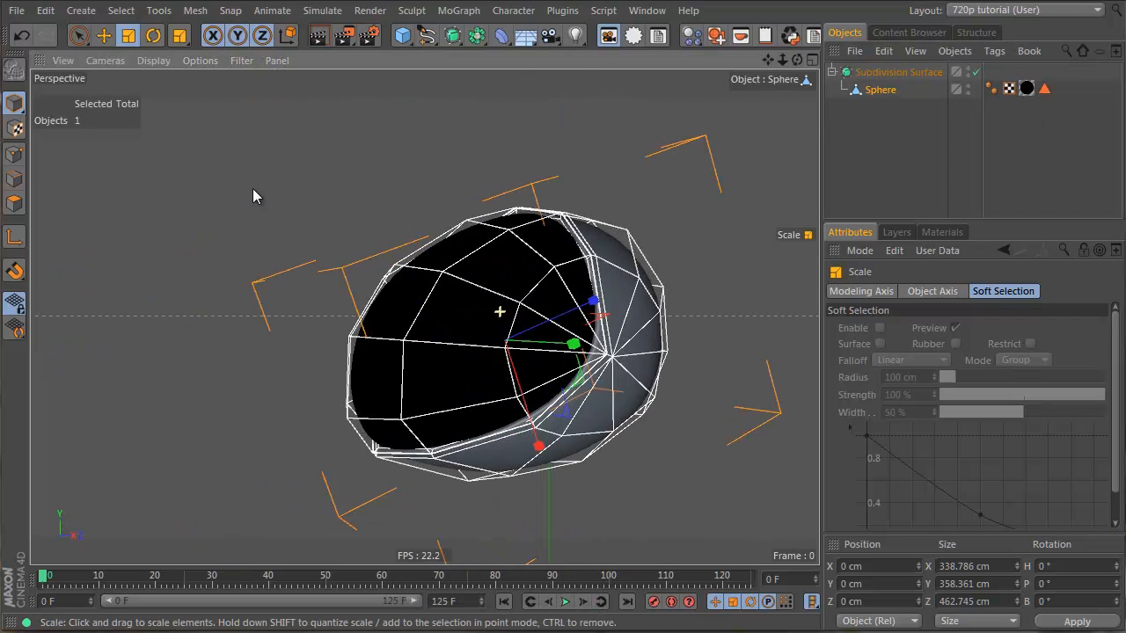
click(918, 201)
alt+drag(516, 348, 445, 304)
- Maximize the Right view and set its background picture's transparency to 98%
click(880, 90)
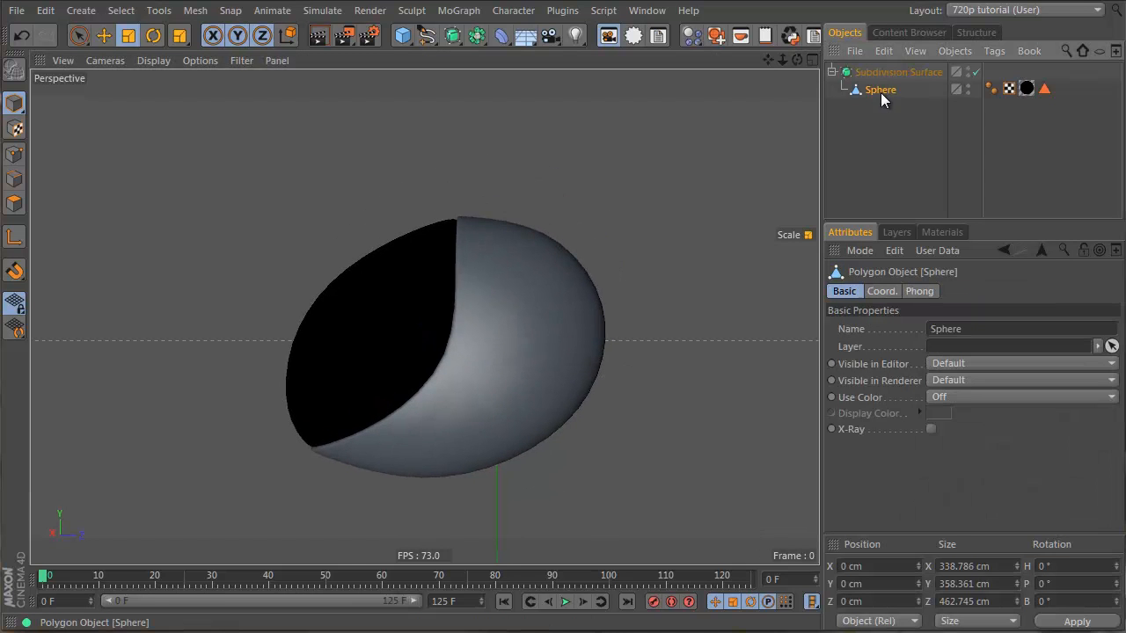
middle_click(440, 231)
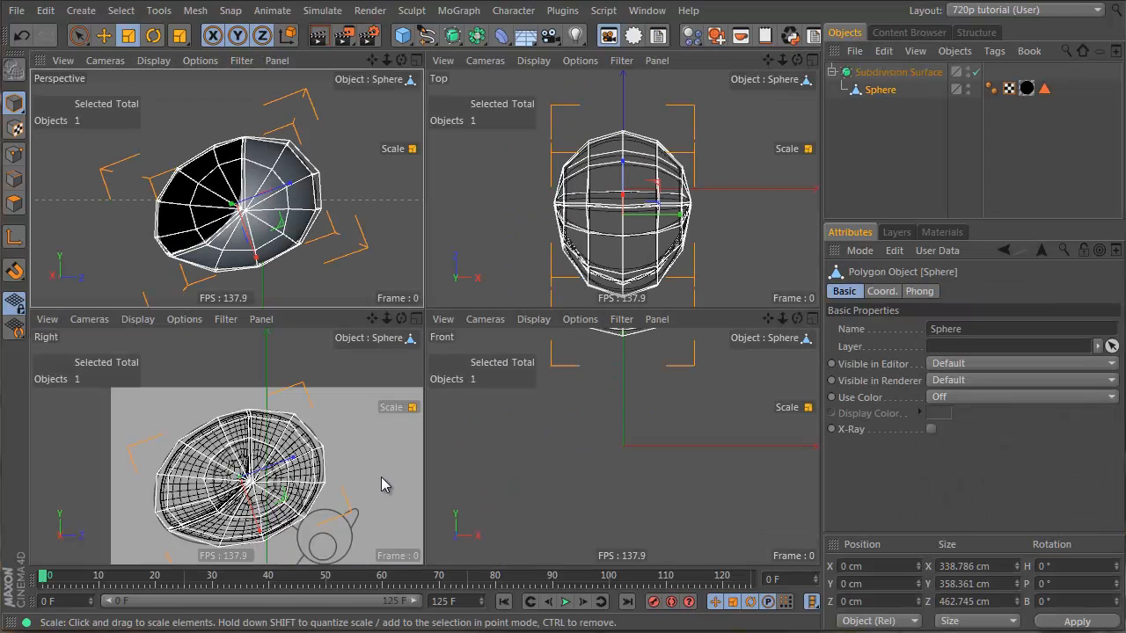
middle_click(331, 486)
key(shift+v)
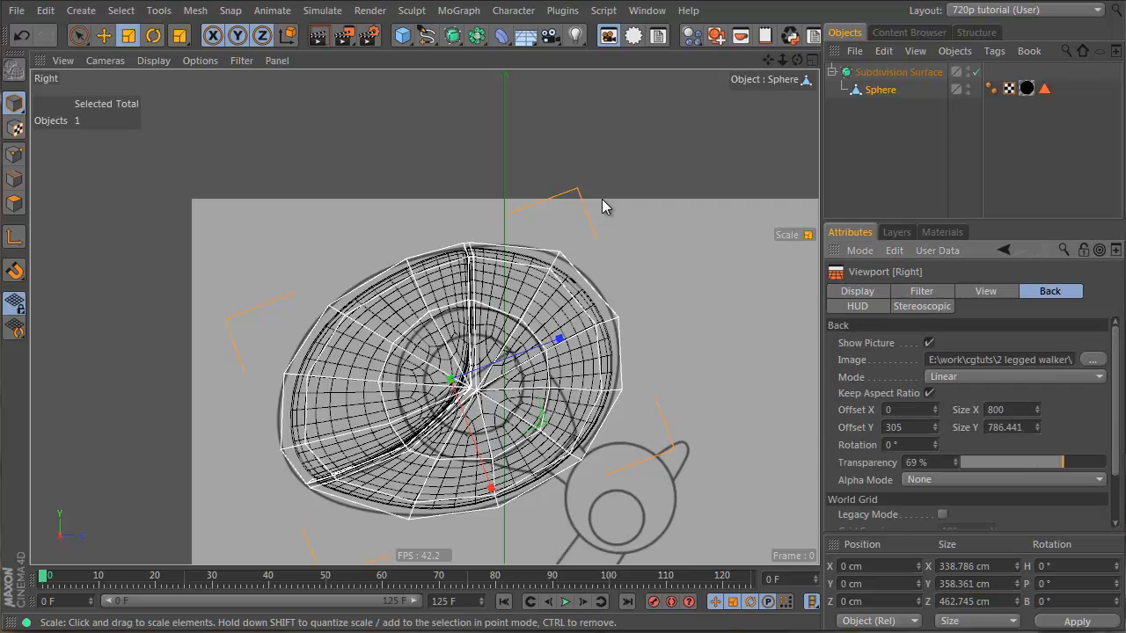
mouse_move(1052, 471)
mouse_down()
mouse_move(987, 464)
mouse_move(1105, 464)
mouse_move(1108, 478)
mouse_up()
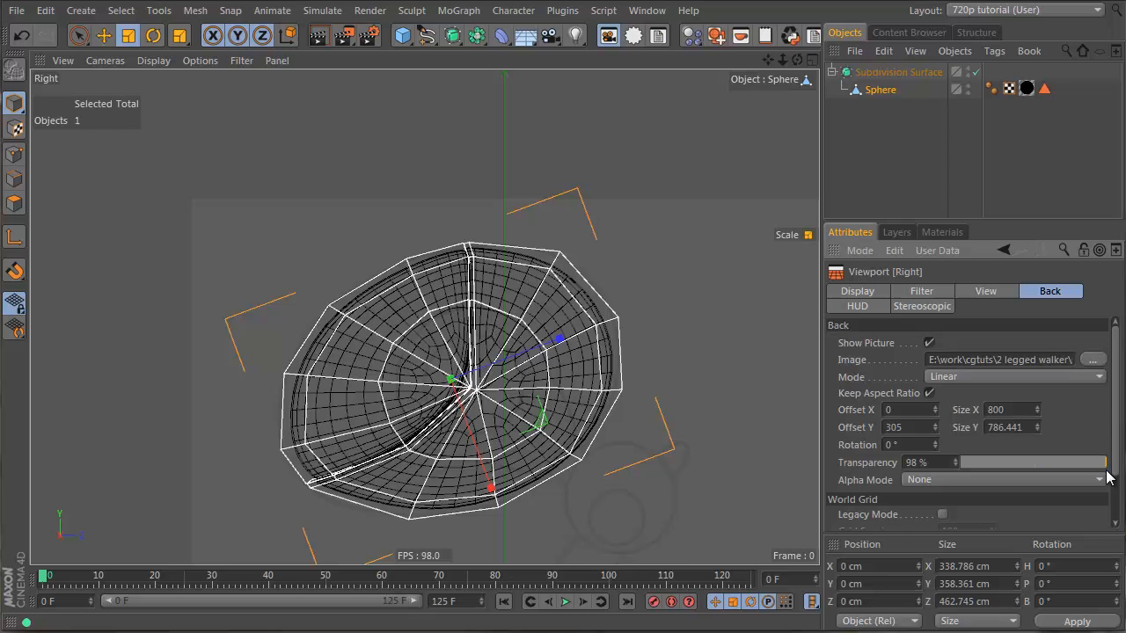
- In point mode, use the Brush tool in Smear mode to pull the sphere's upper rear points outward in the Right view
click(875, 90)
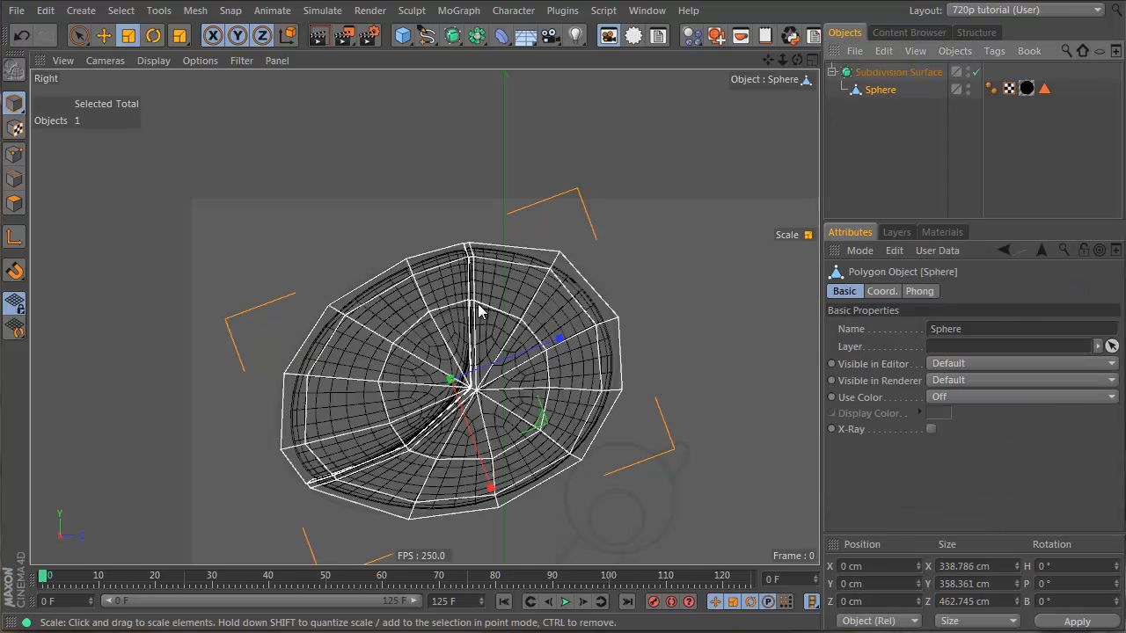
click(14, 154)
right_click(588, 151)
click(658, 239)
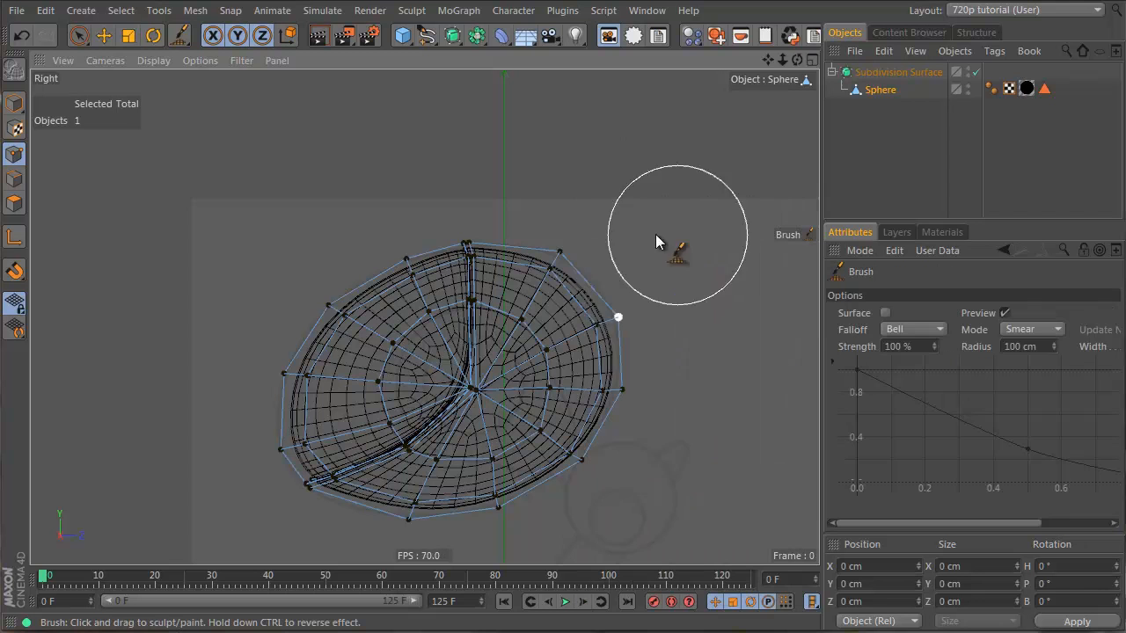
drag(618, 307, 626, 304)
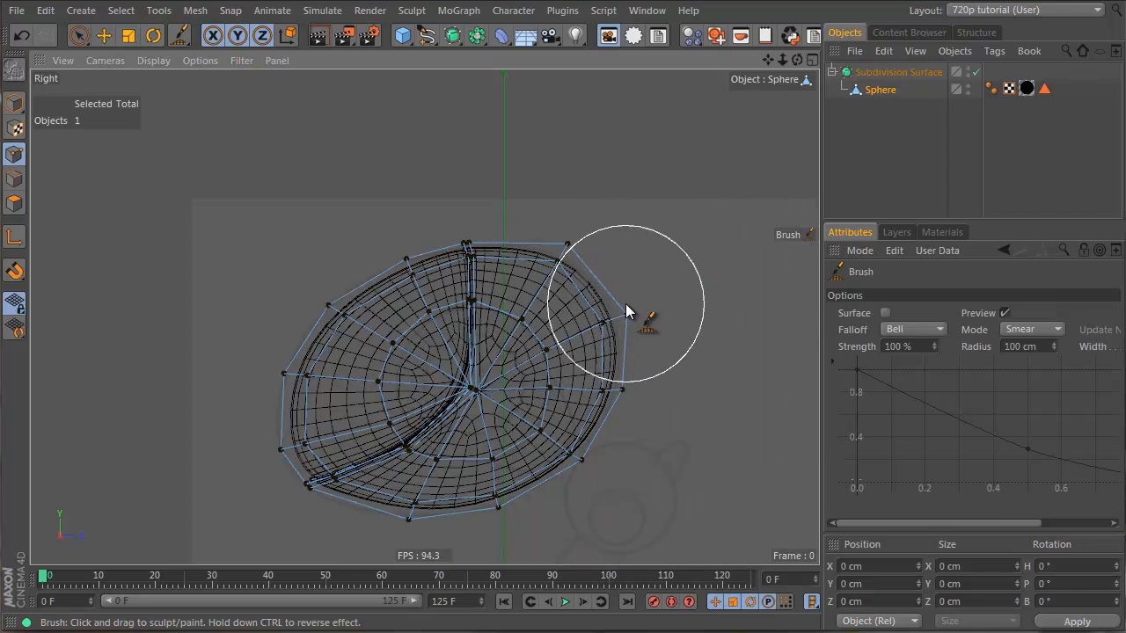
drag(576, 260, 577, 258)
drag(611, 373, 614, 373)
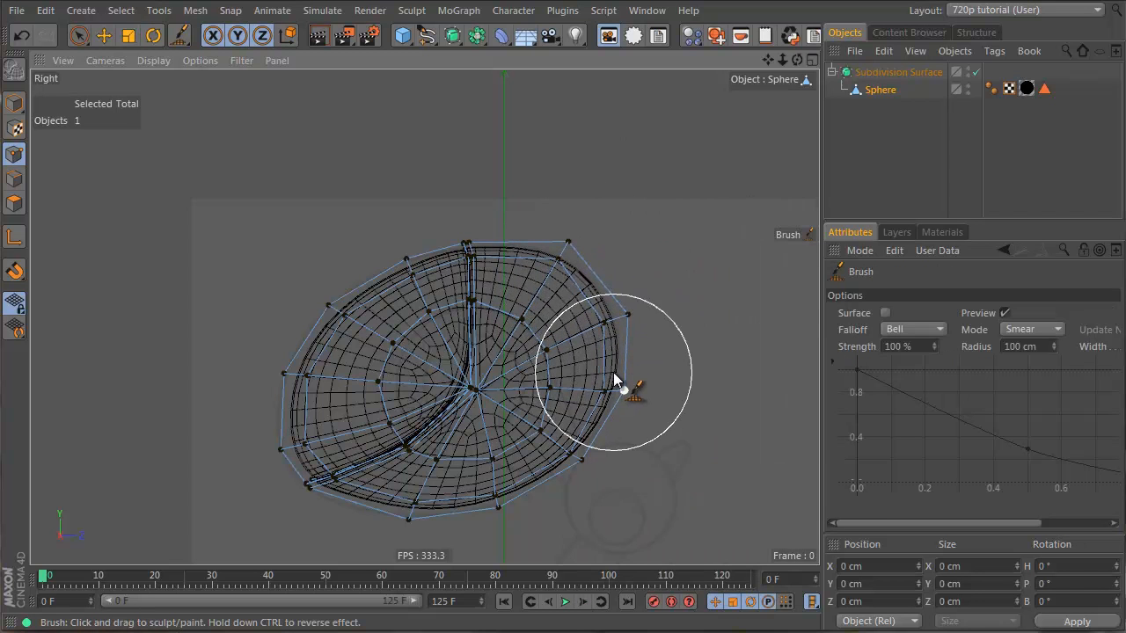
- Pull the head's bottom, upper front and front outline points outward with the Brush to follow the reference outline
drag(321, 476, 313, 488)
drag(420, 507, 418, 518)
drag(495, 511, 505, 512)
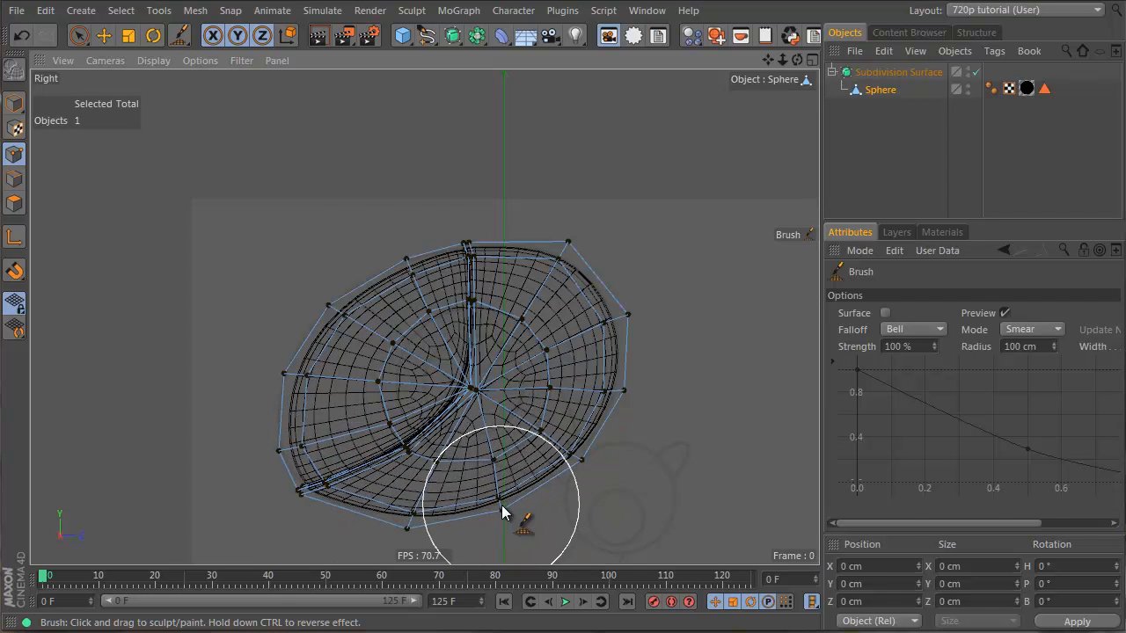
drag(399, 271, 396, 265)
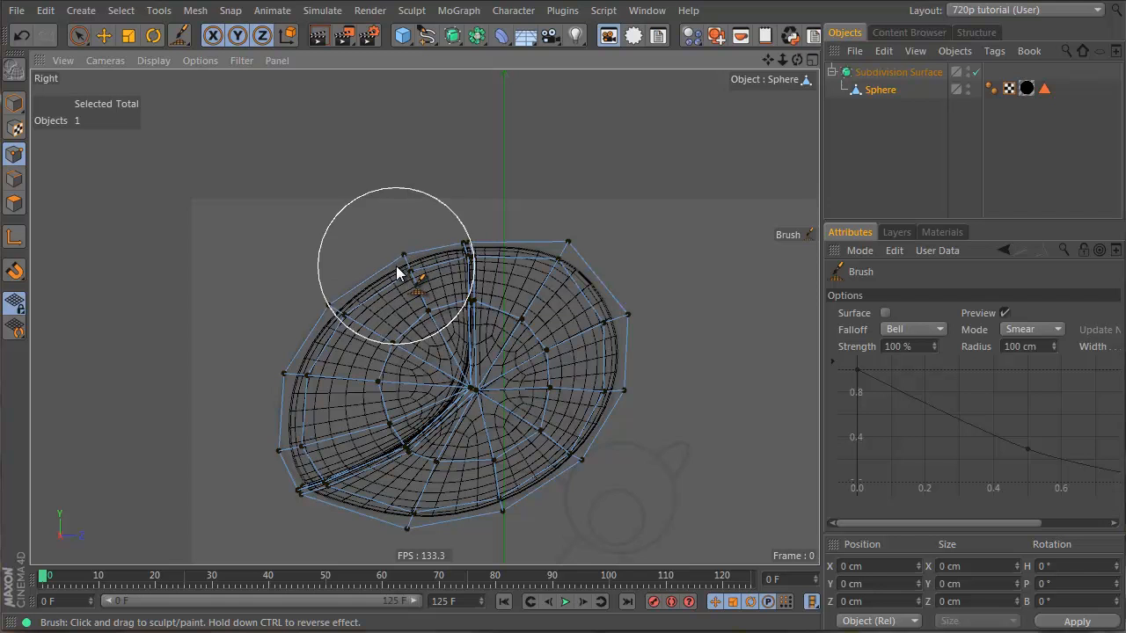
drag(330, 314, 317, 312)
drag(295, 361, 283, 361)
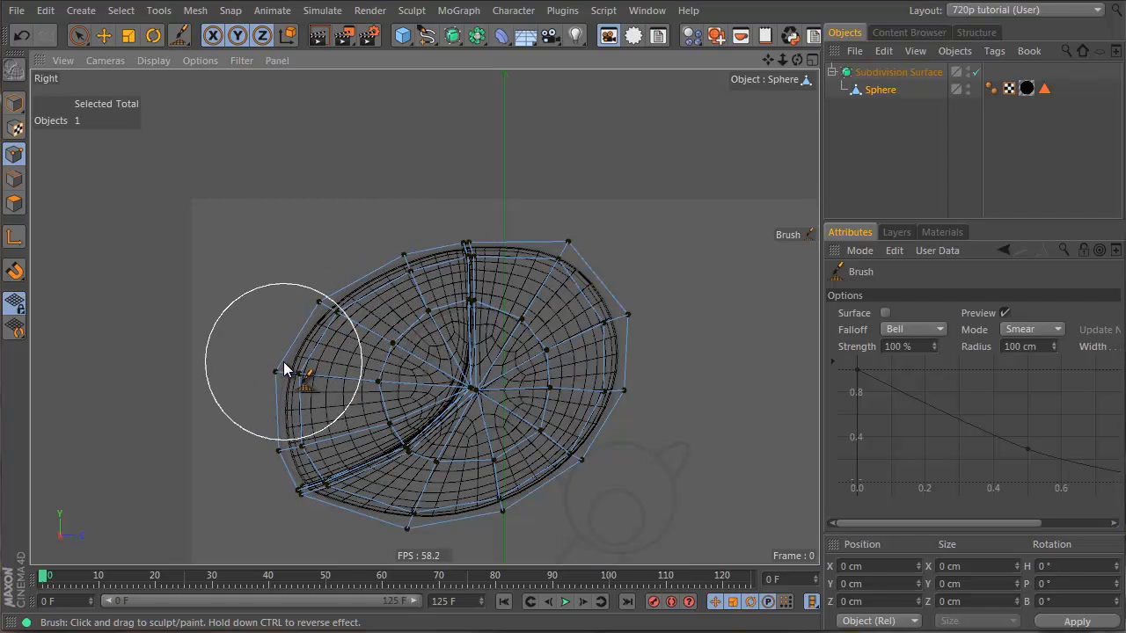
drag(299, 429, 283, 433)
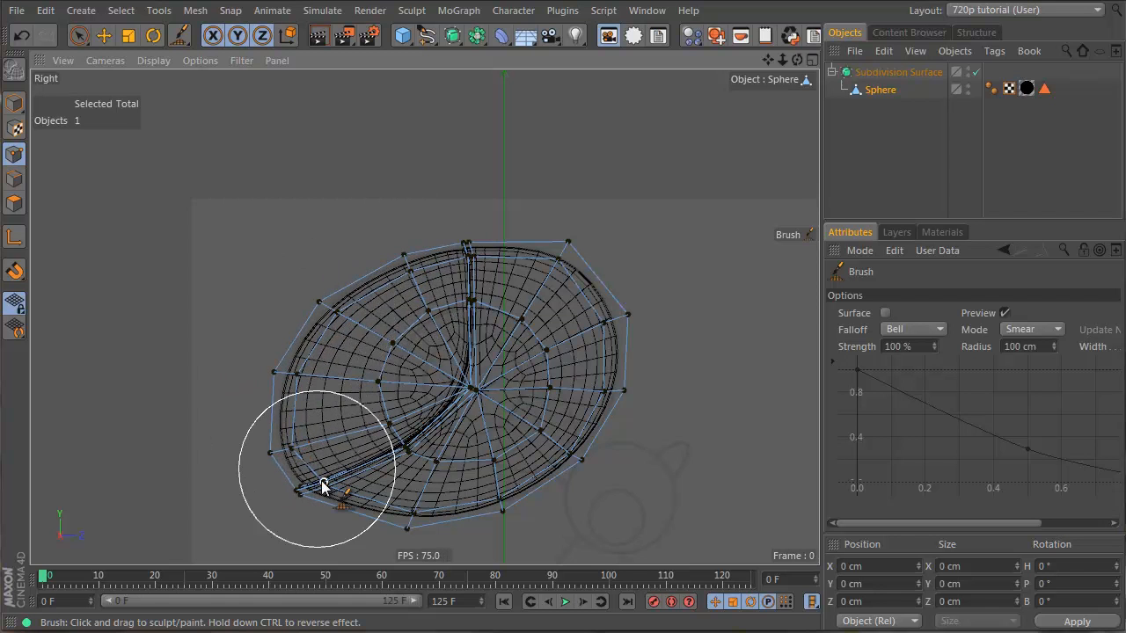
- Undo the extra stroke at the lower front corner, and nudge the top seam and lower rear points outward
drag(323, 487, 315, 490)
key(ctrl+z)
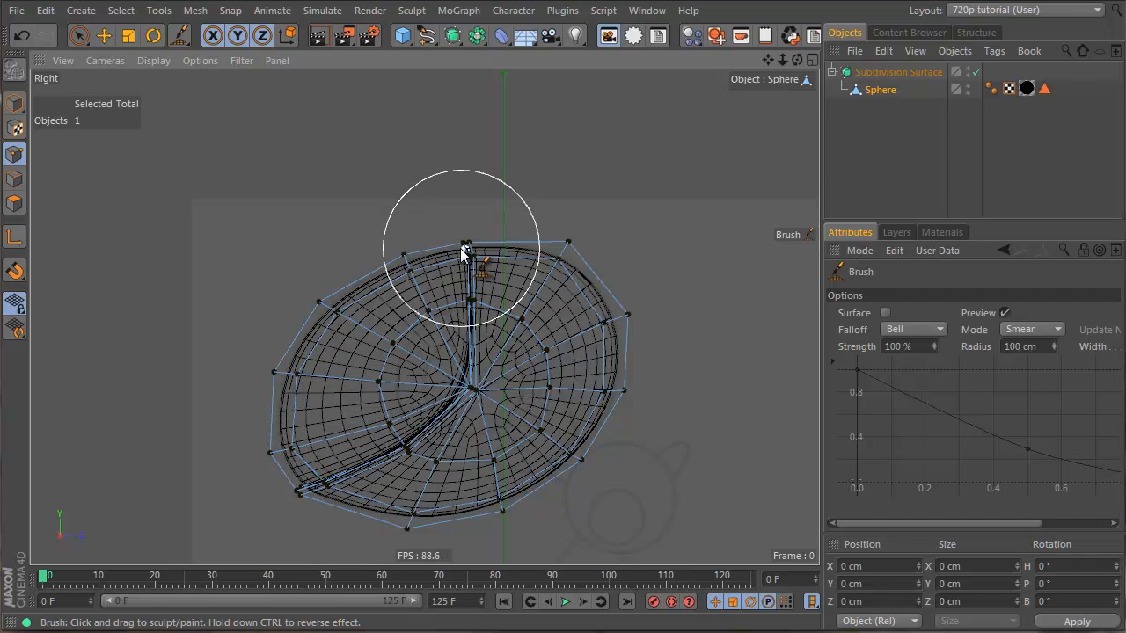
drag(466, 255, 462, 249)
drag(636, 399, 641, 399)
drag(581, 454, 585, 455)
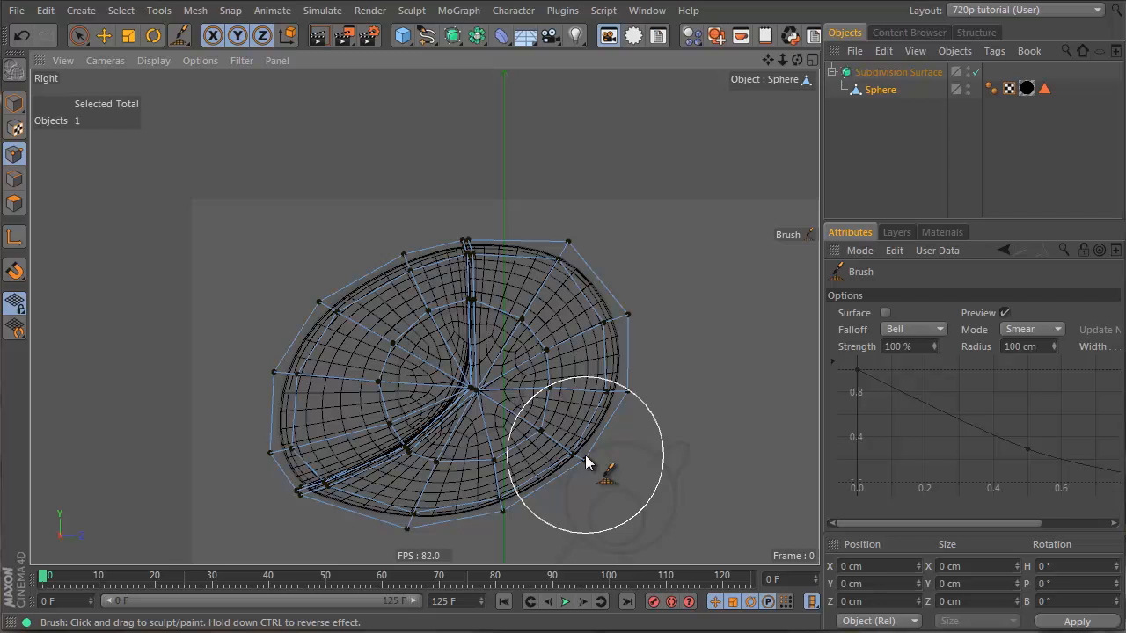
- Return to the four-view layout, brush the head's upper rear point in the Right view, and check the shape in perspective
middle_click(502, 504)
click(910, 145)
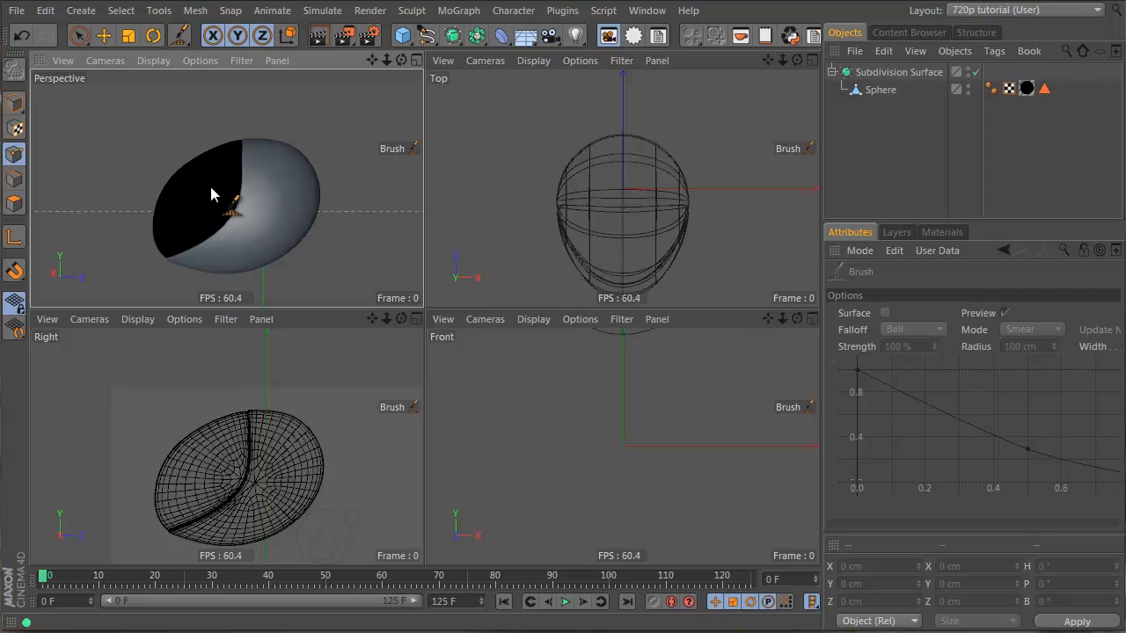
mouse_move(211, 188)
alt+mouse_down()
mouse_move(256, 185)
mouse_move(211, 181)
alt+mouse_up()
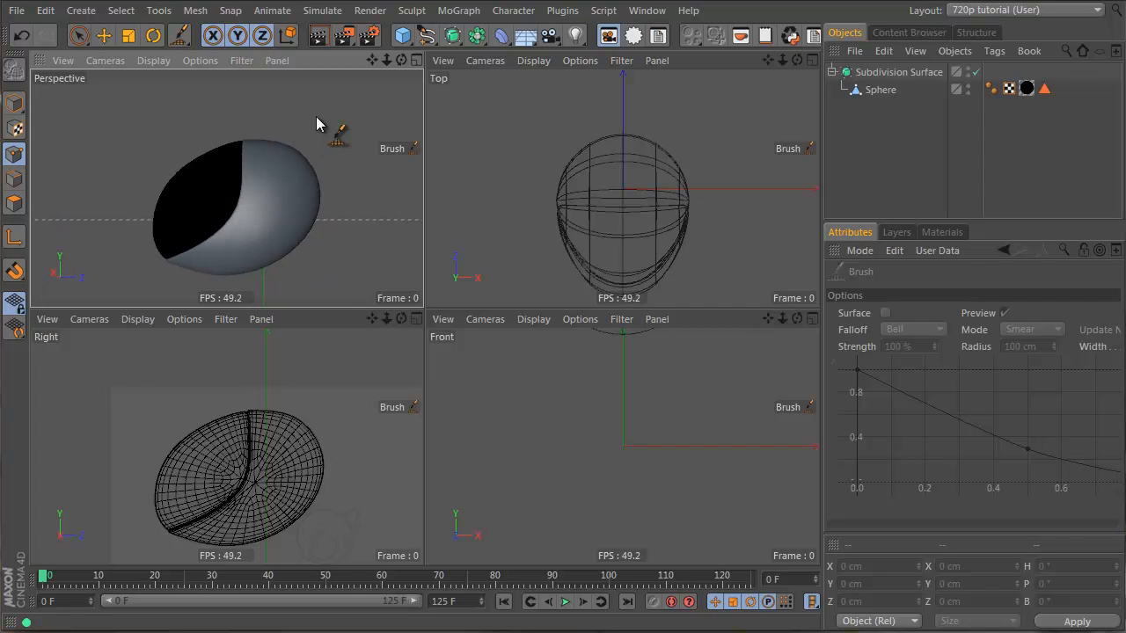
click(880, 89)
mouse_move(329, 453)
mouse_down()
mouse_move(329, 441)
mouse_move(284, 412)
mouse_up()
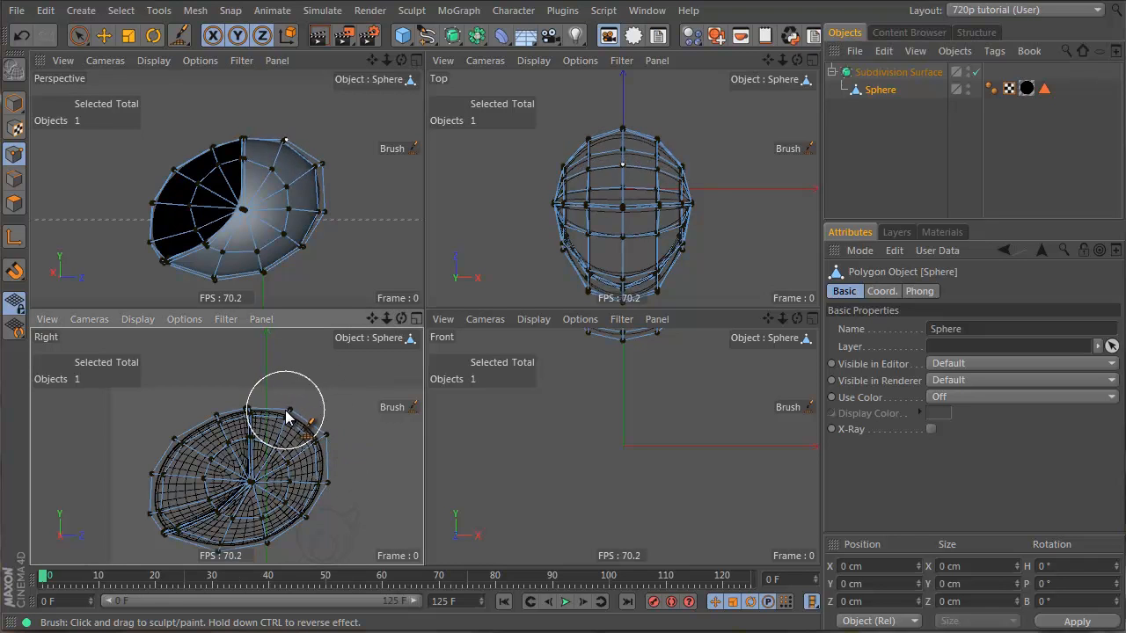
click(865, 161)
mouse_move(264, 183)
alt+mouse_down()
mouse_move(174, 194)
mouse_move(676, 339)
mouse_move(365, 200)
mouse_move(181, 202)
mouse_move(238, 241)
mouse_move(220, 221)
mouse_move(287, 248)
alt+mouse_up()
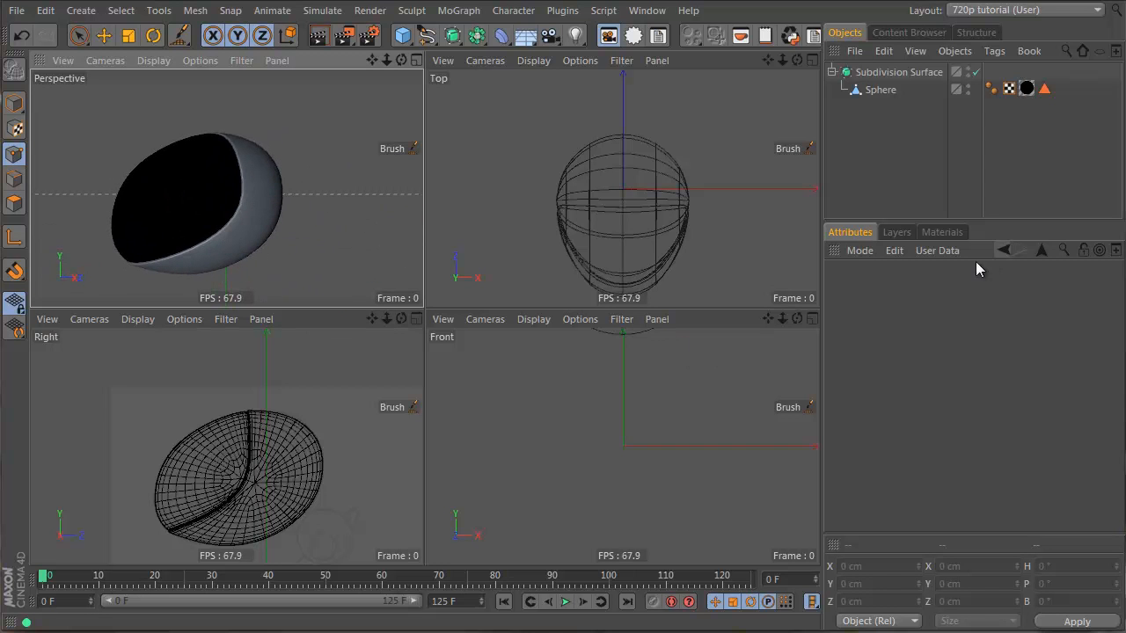
- Create a new material and set its color to deep yellow with H 52°, S 98% and V about 83%
click(926, 233)
double_click(936, 320)
double_click(844, 282)
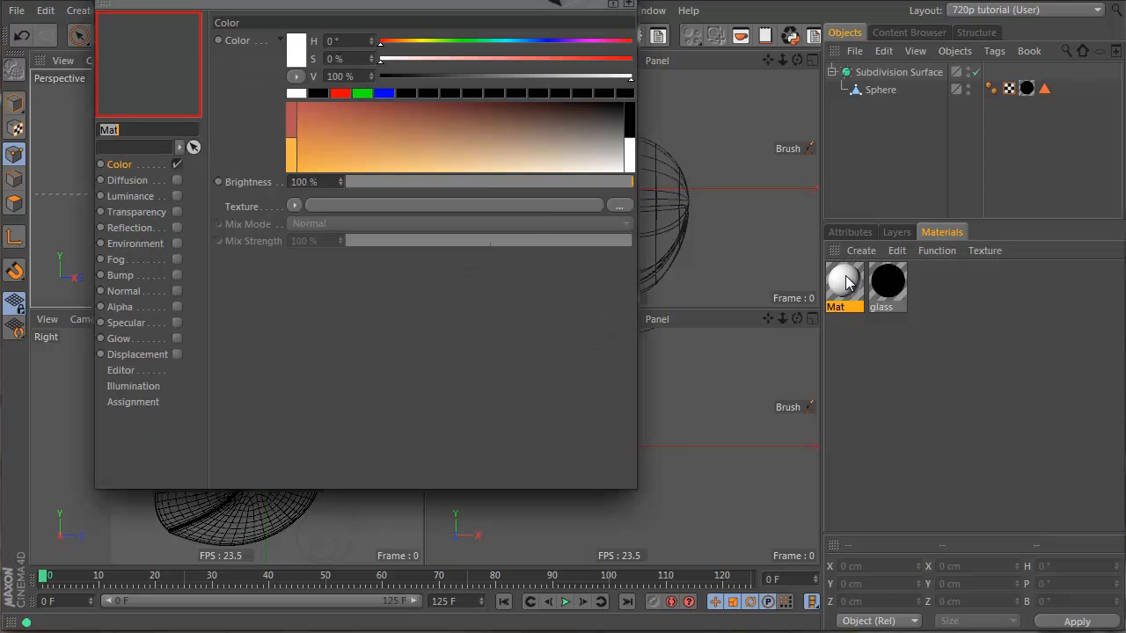
drag(420, 40, 420, 42)
click(534, 61)
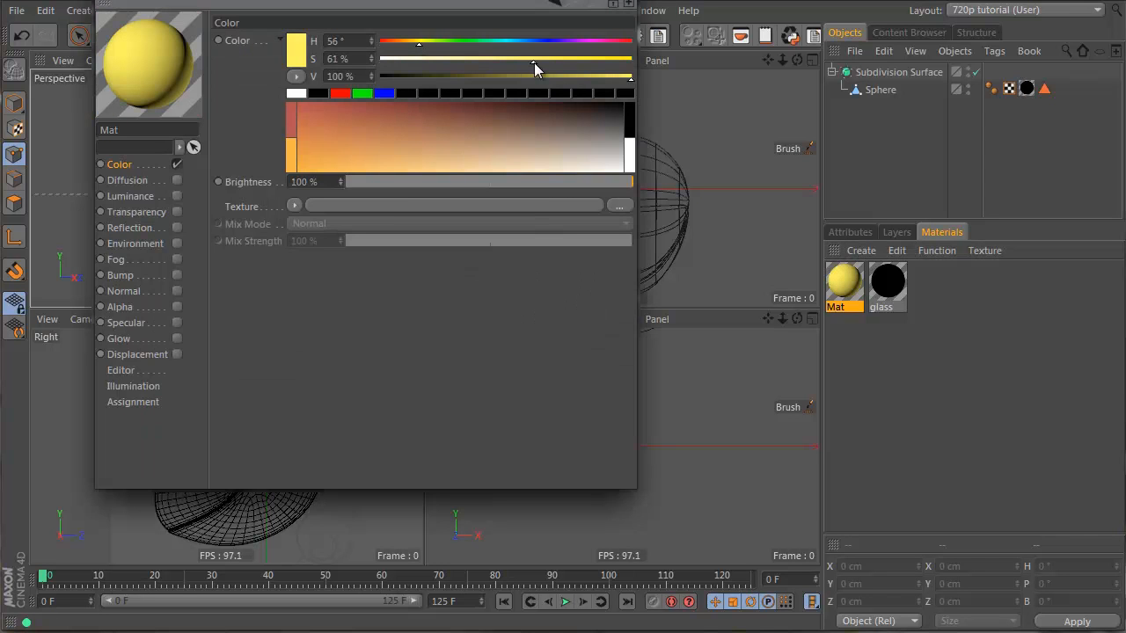
drag(591, 62, 627, 60)
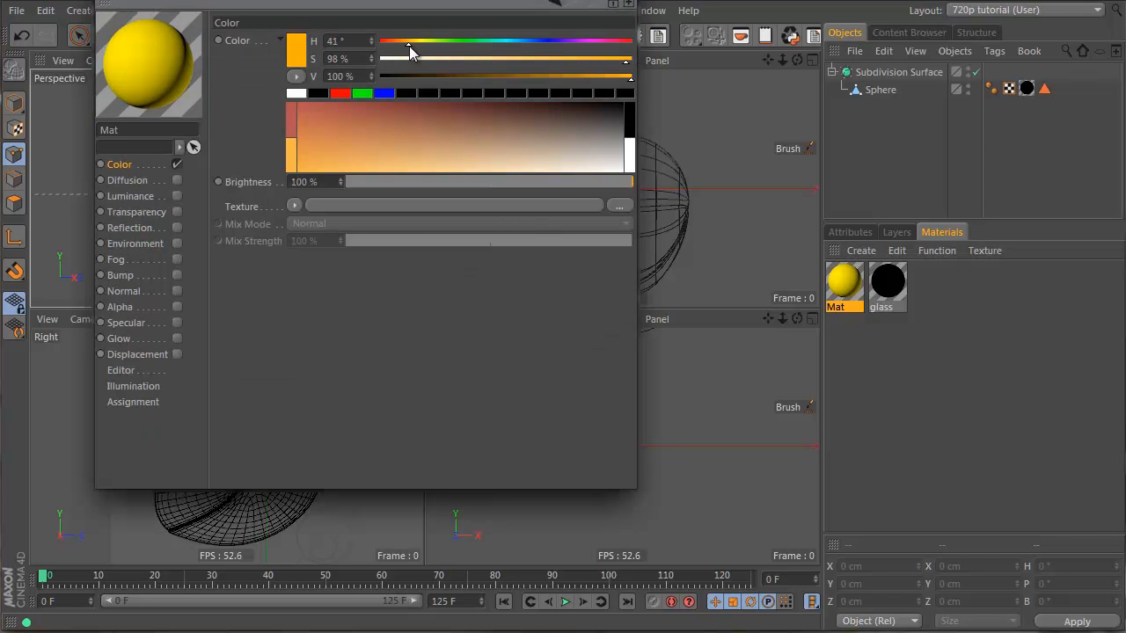
drag(410, 45, 417, 47)
drag(621, 79, 588, 78)
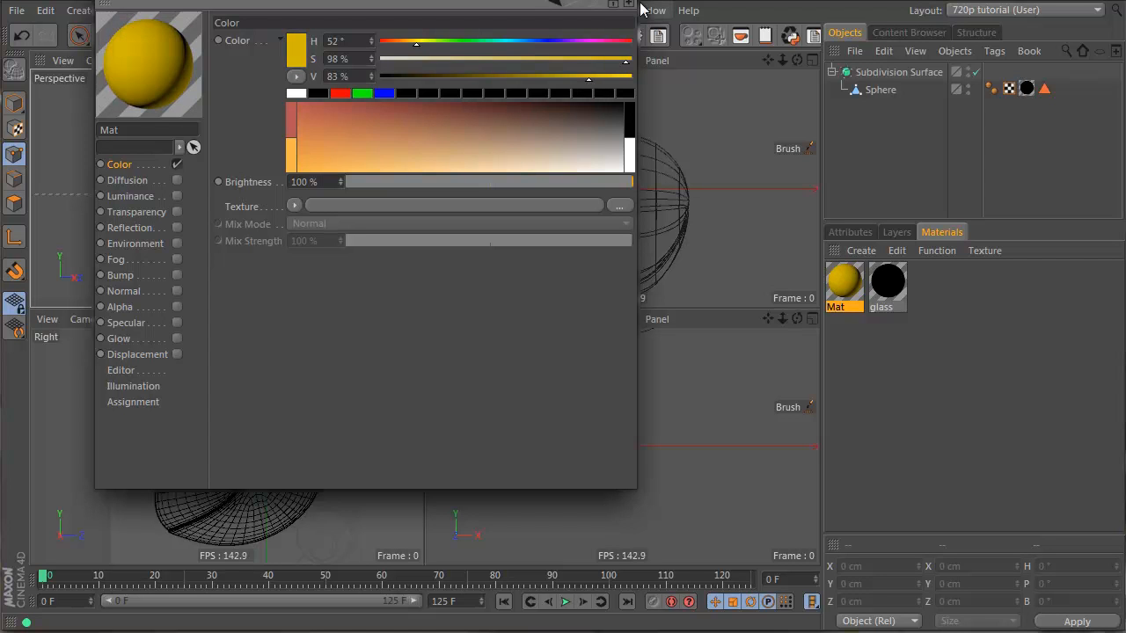
click(597, 79)
- Apply the yellow material to the sphere
click(845, 157)
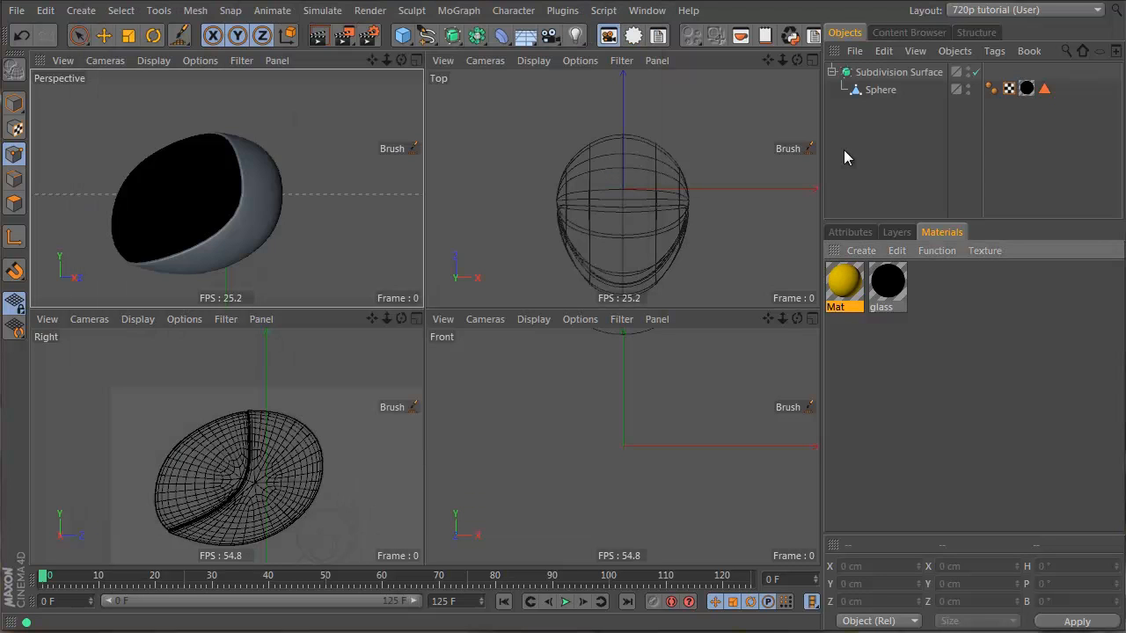
drag(865, 81, 865, 95)
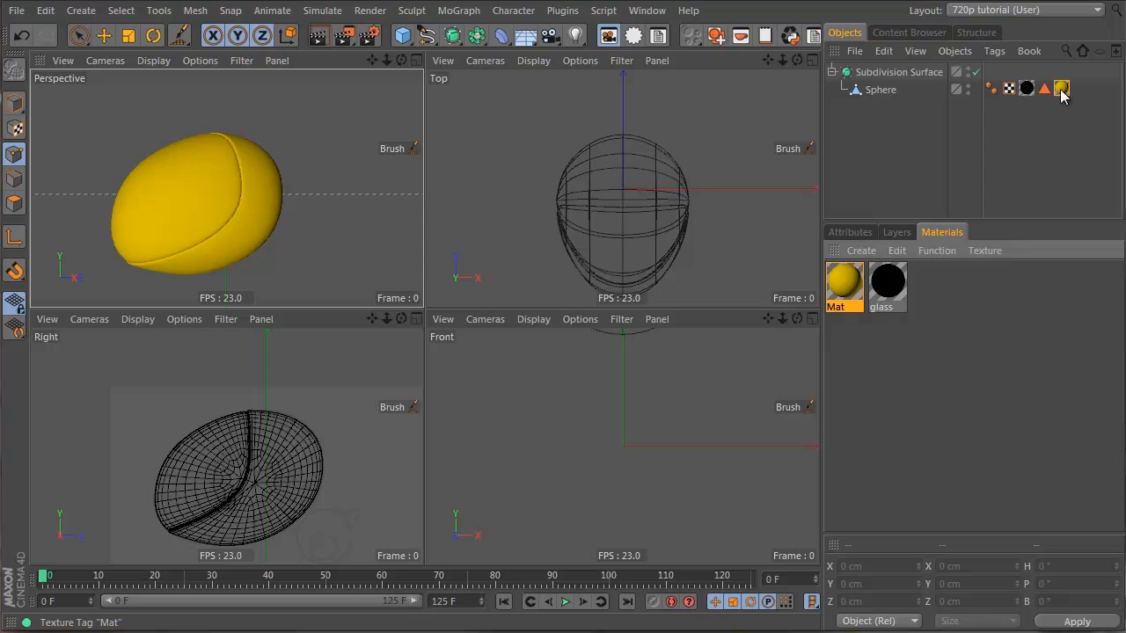
- Move the sphere's yellow material tag ahead of its glass tag and check the two-colour head in perspective
drag(1061, 93, 1028, 97)
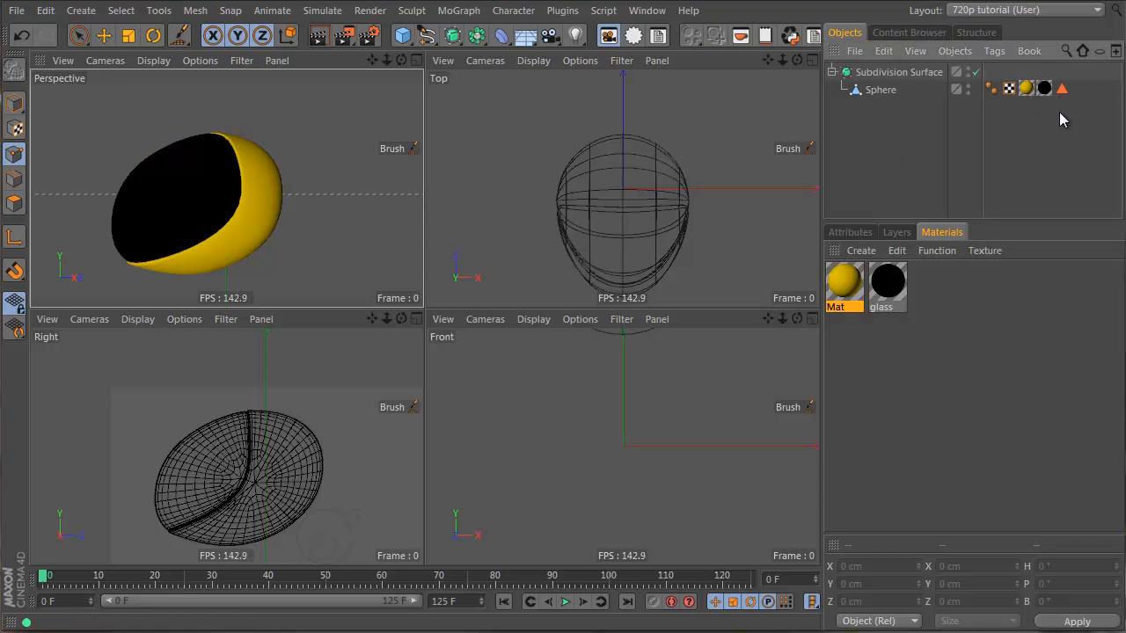
click(929, 133)
alt+middle_drag(214, 203, 282, 176)
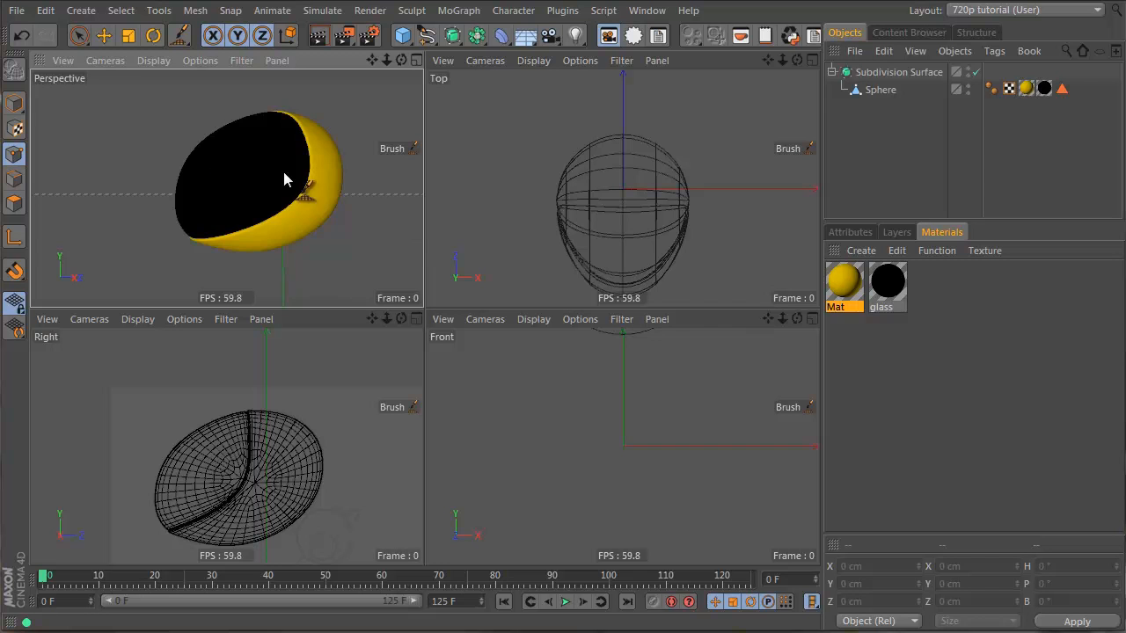
alt+drag(283, 174, 111, 159)
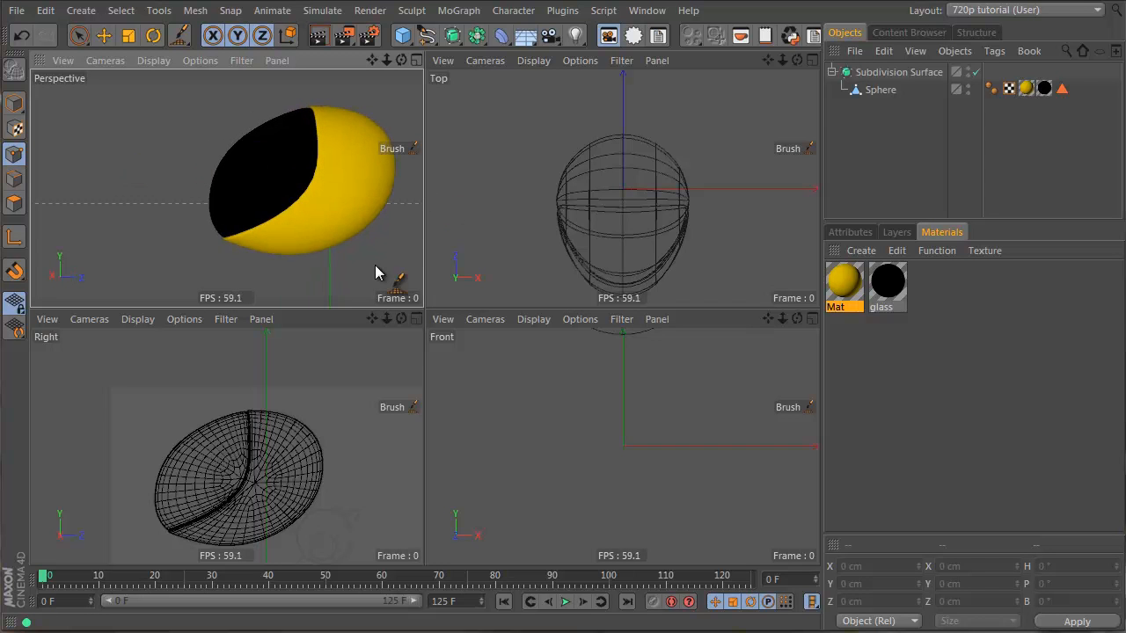
- Select the two top centre edges on the yellow side of the seam and move them back from the glass
click(883, 91)
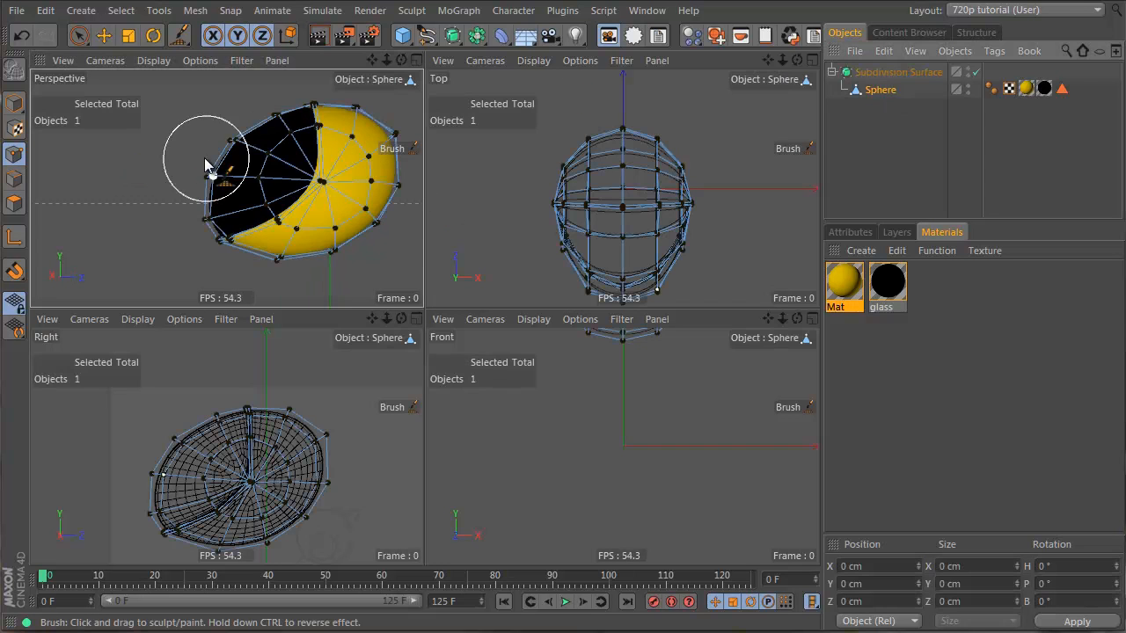
middle_click(276, 134)
alt+middle_drag(680, 190, 549, 235)
alt+right_drag(477, 201, 639, 164)
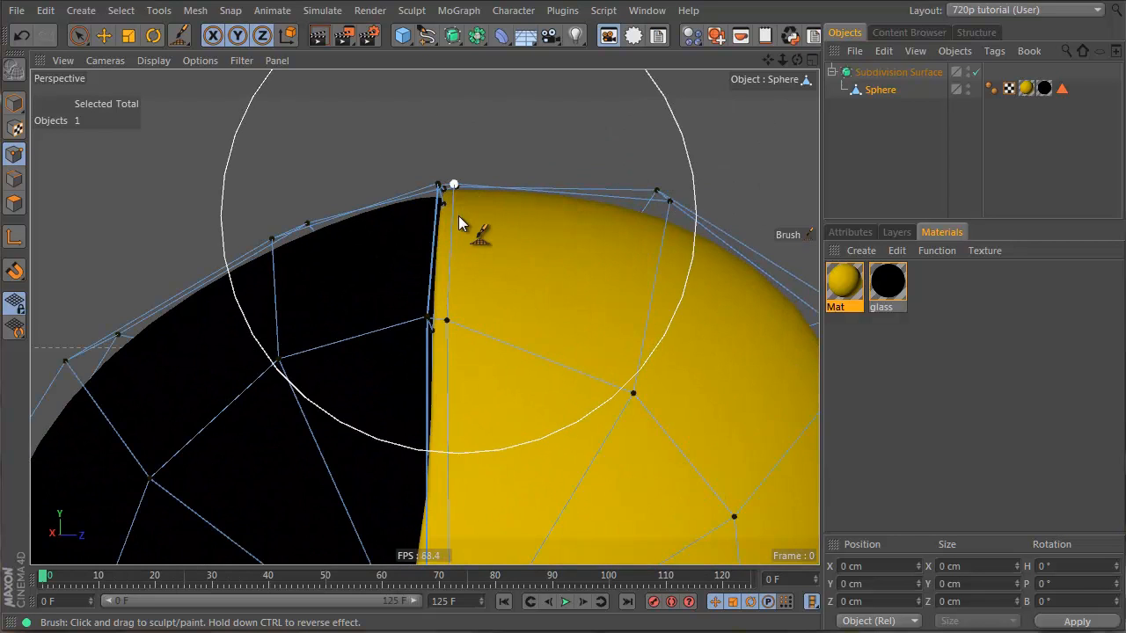
alt+drag(488, 172, 509, 334)
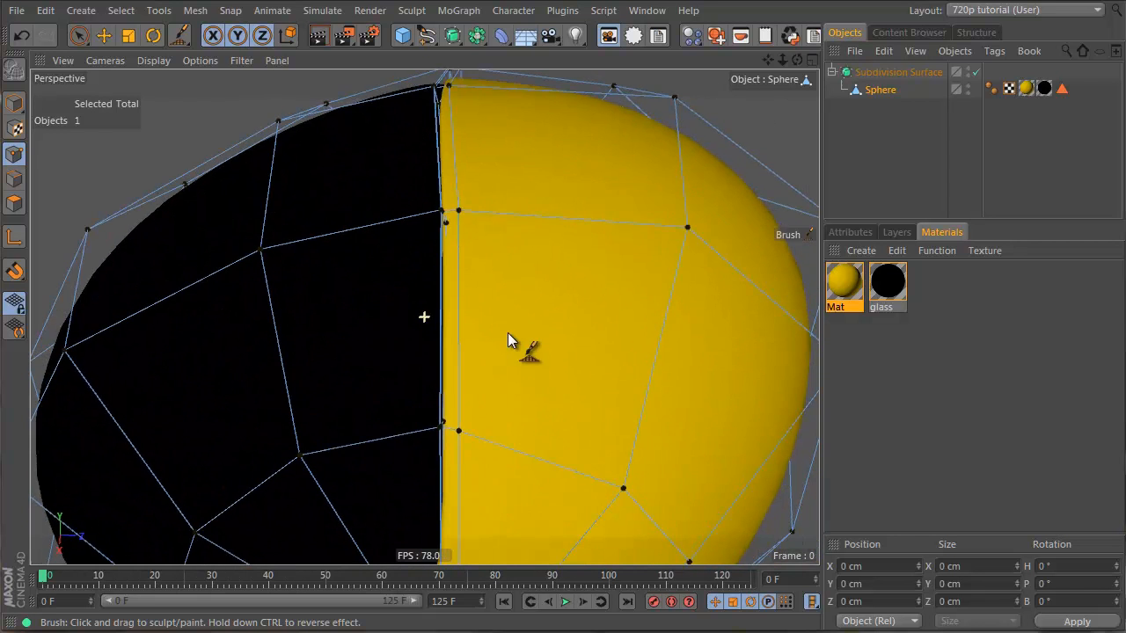
click(12, 181)
key(e)
click(454, 139)
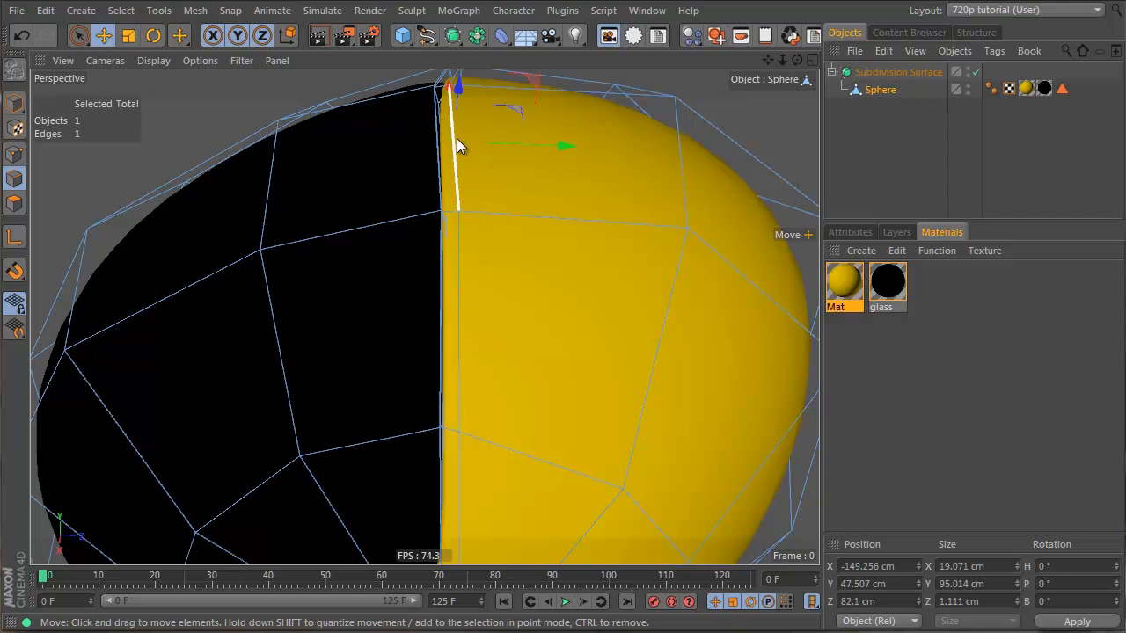
alt+drag(457, 138, 498, 300)
shift+click(453, 146)
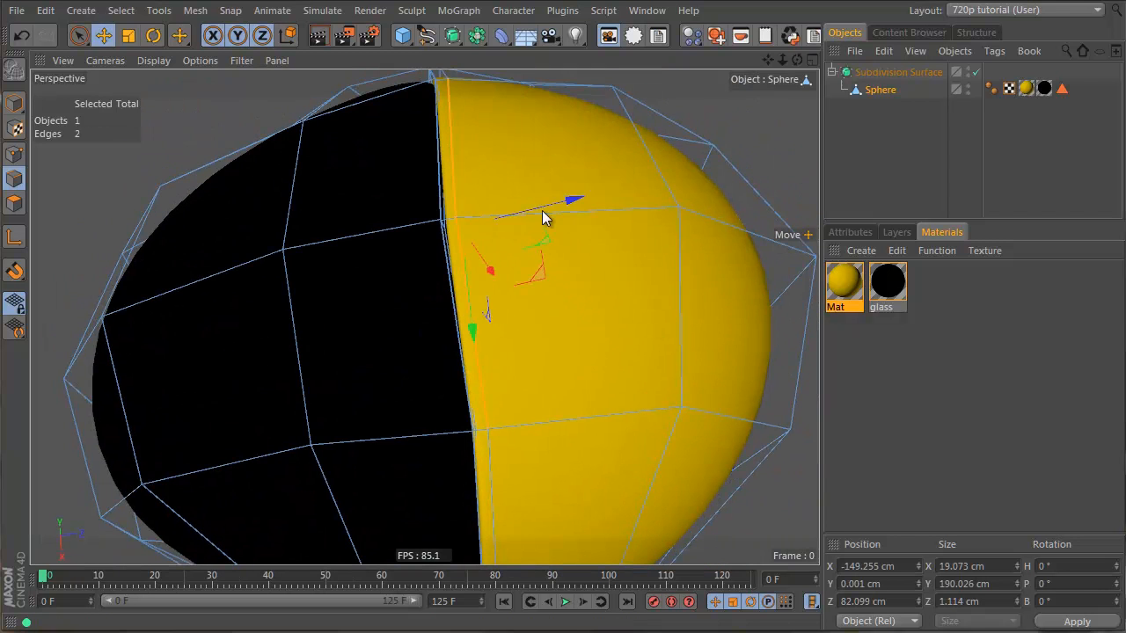
alt+drag(536, 258, 580, 291)
alt+drag(541, 348, 534, 152)
- Select the matching side points on the yellow side of the seam and shift both of them back from the glass
click(449, 381)
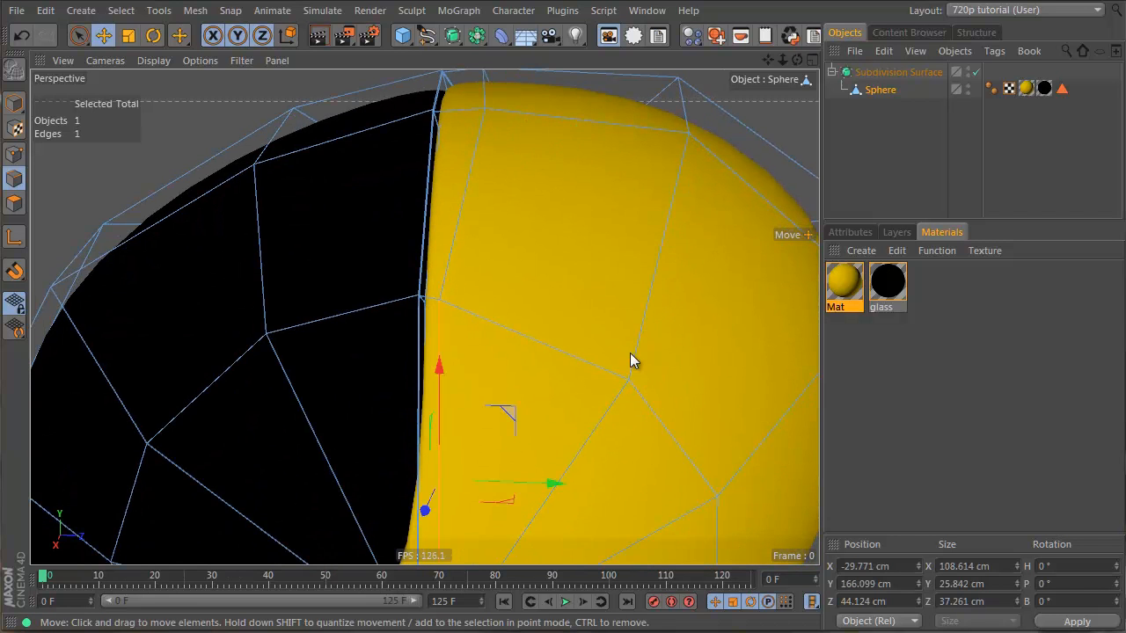
mouse_move(630, 357)
alt+mouse_down()
mouse_move(611, 374)
mouse_move(620, 383)
mouse_move(629, 373)
alt+mouse_up()
key(Return)
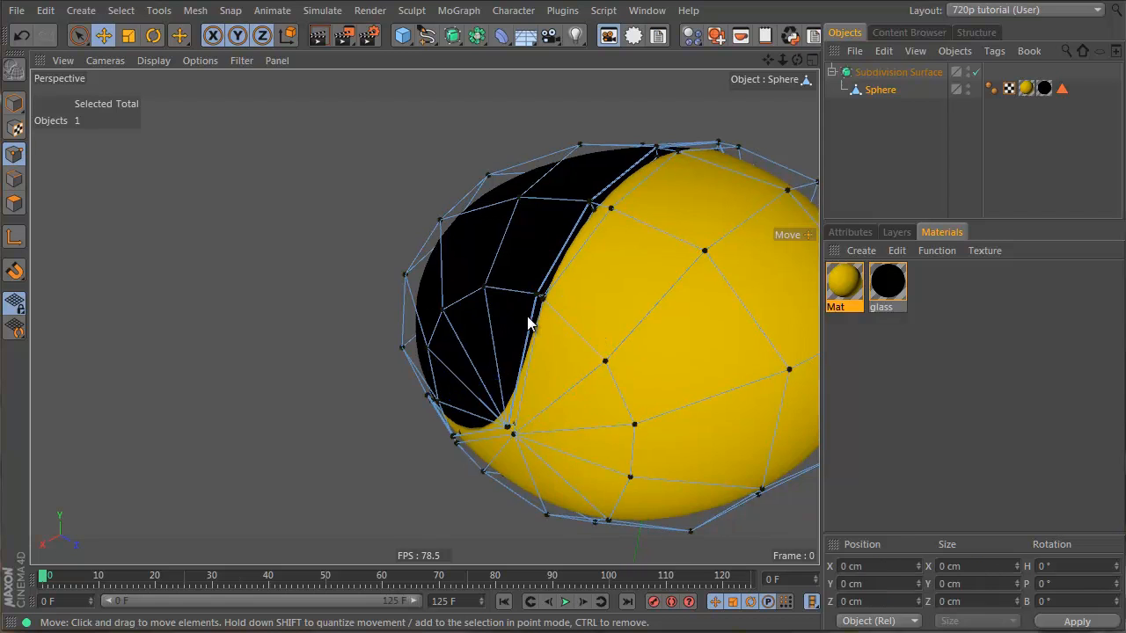
alt+drag(527, 316, 529, 276)
alt+right_drag(534, 277, 581, 334)
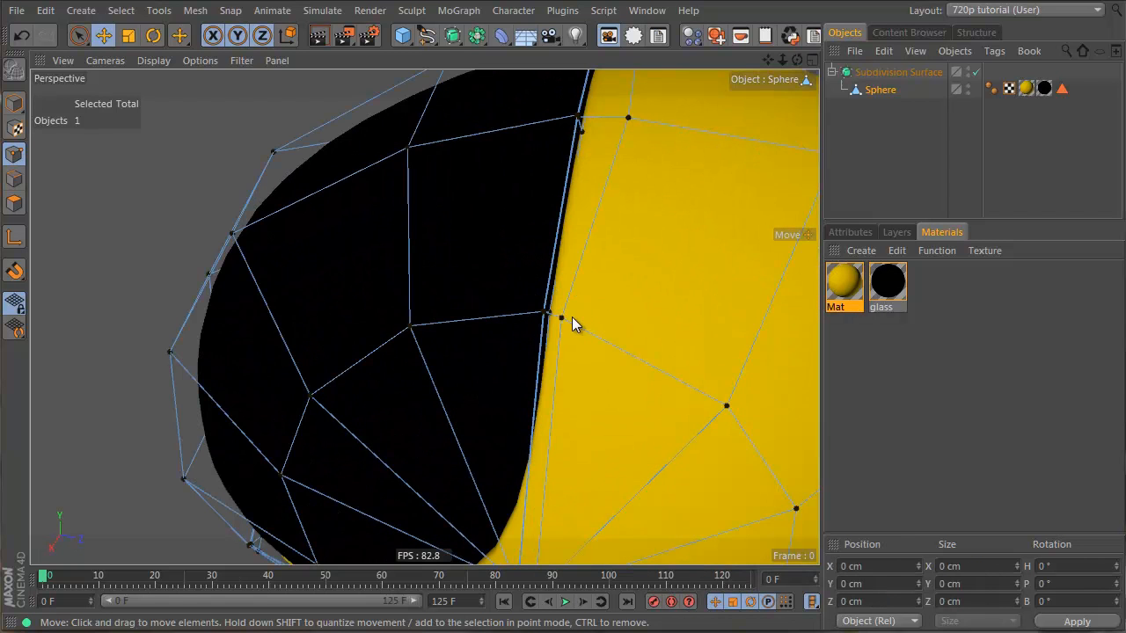
click(568, 317)
alt+drag(674, 296, 548, 422)
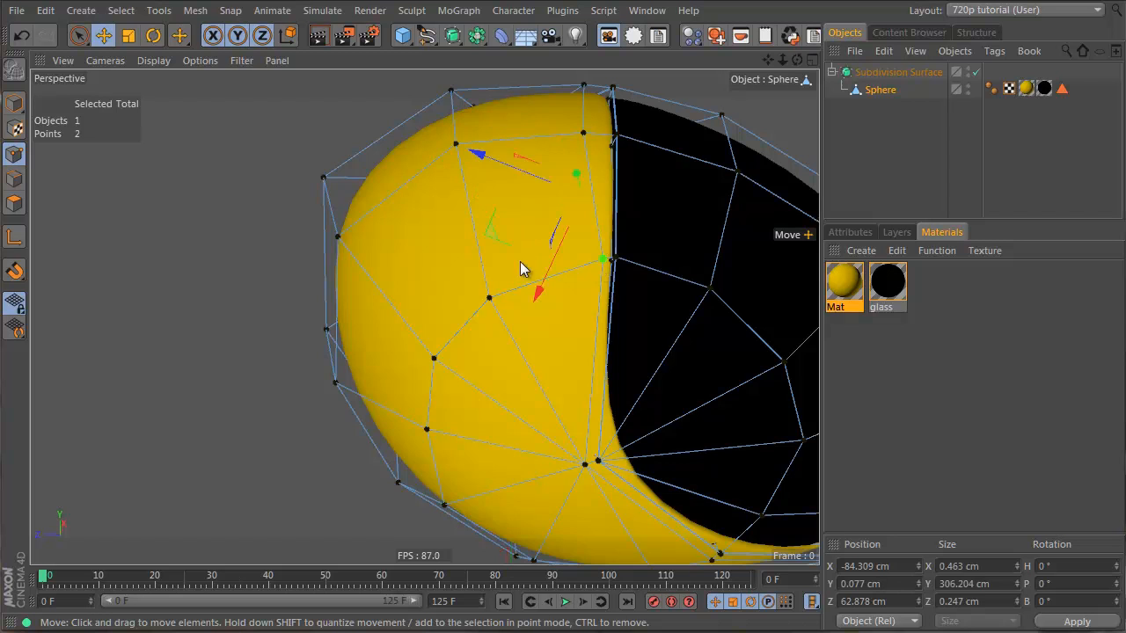
drag(521, 263, 474, 288)
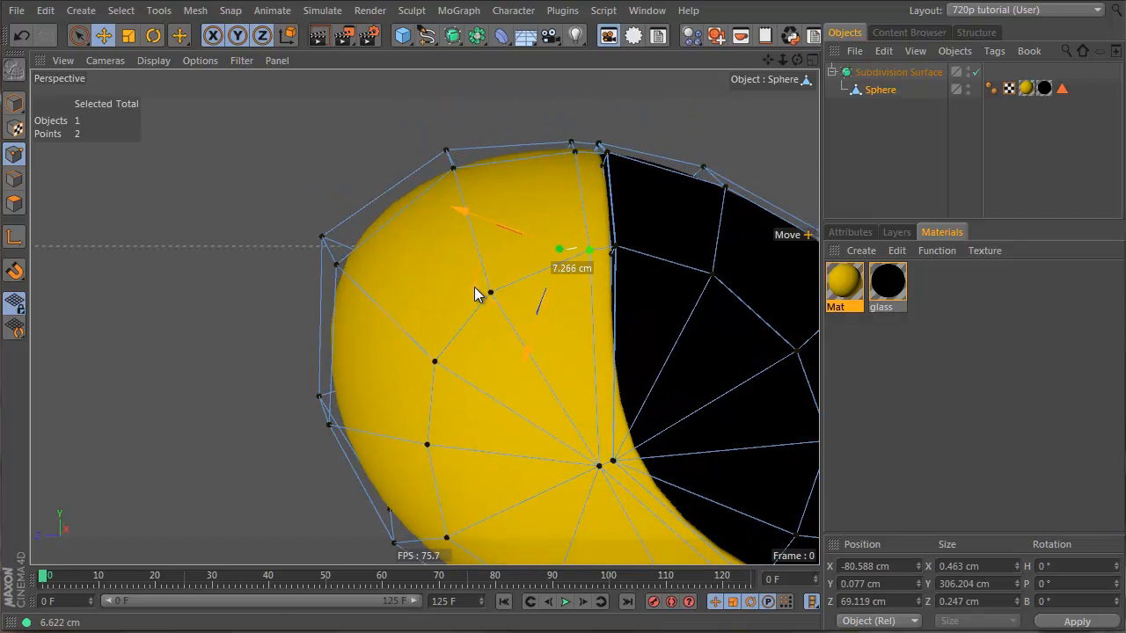
alt+drag(598, 255, 575, 239)
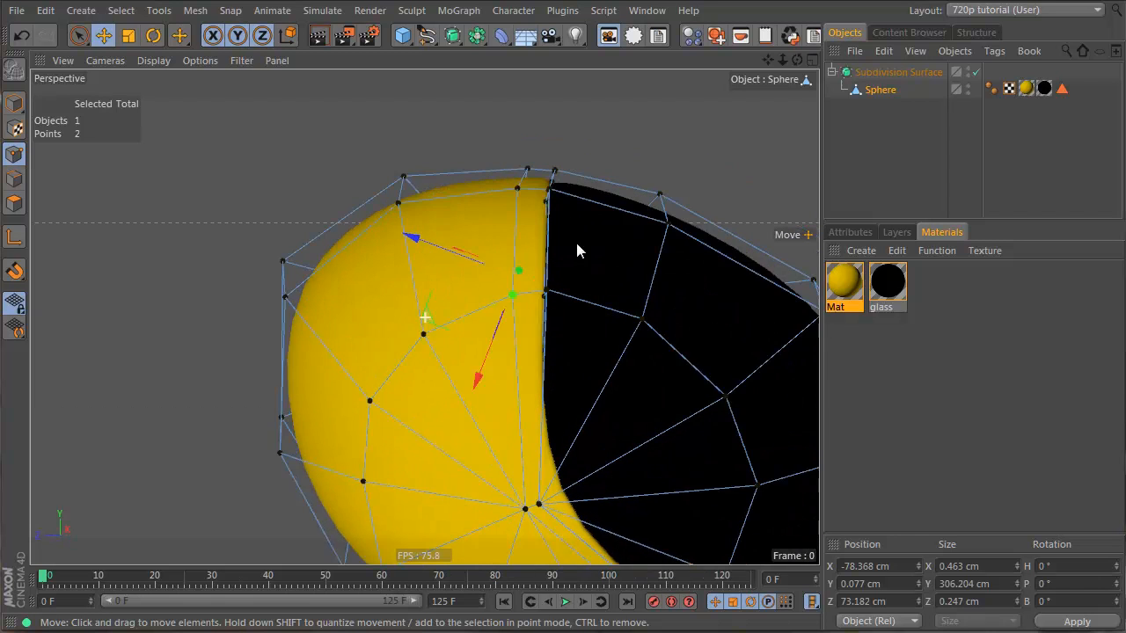
click(850, 161)
- Select the four lower front edges just below the glass and move them away from the seam
alt+drag(479, 305, 429, 188)
alt+middle_drag(318, 424, 404, 227)
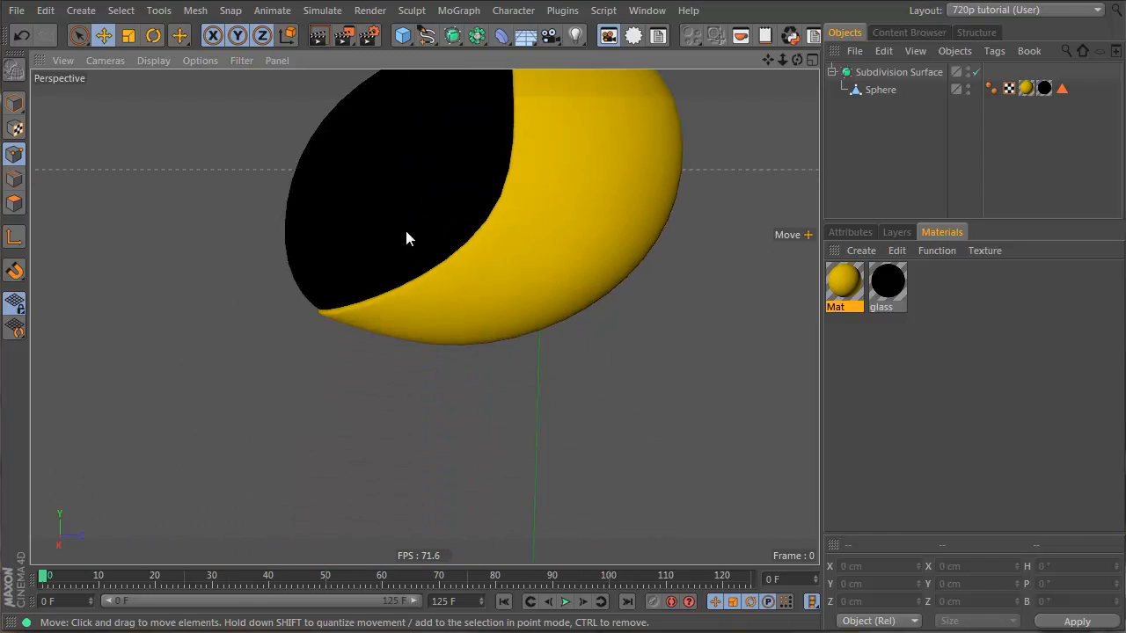
alt+right_drag(337, 294, 478, 256)
click(411, 344)
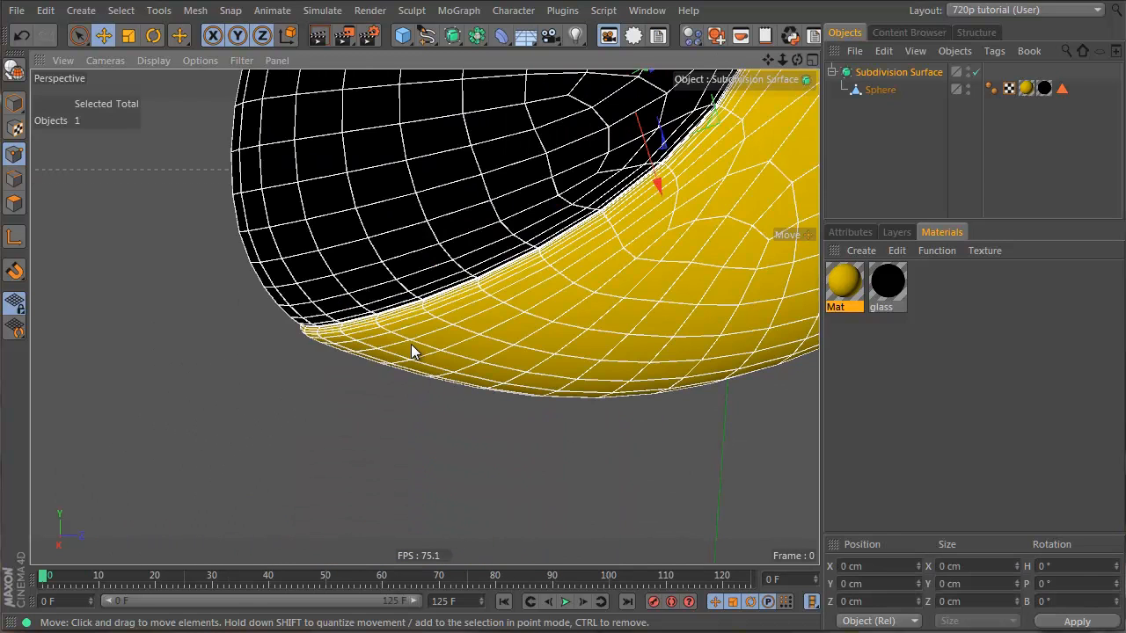
click(878, 92)
alt+right_drag(324, 336, 423, 317)
alt+drag(423, 317, 320, 376)
key(Return)
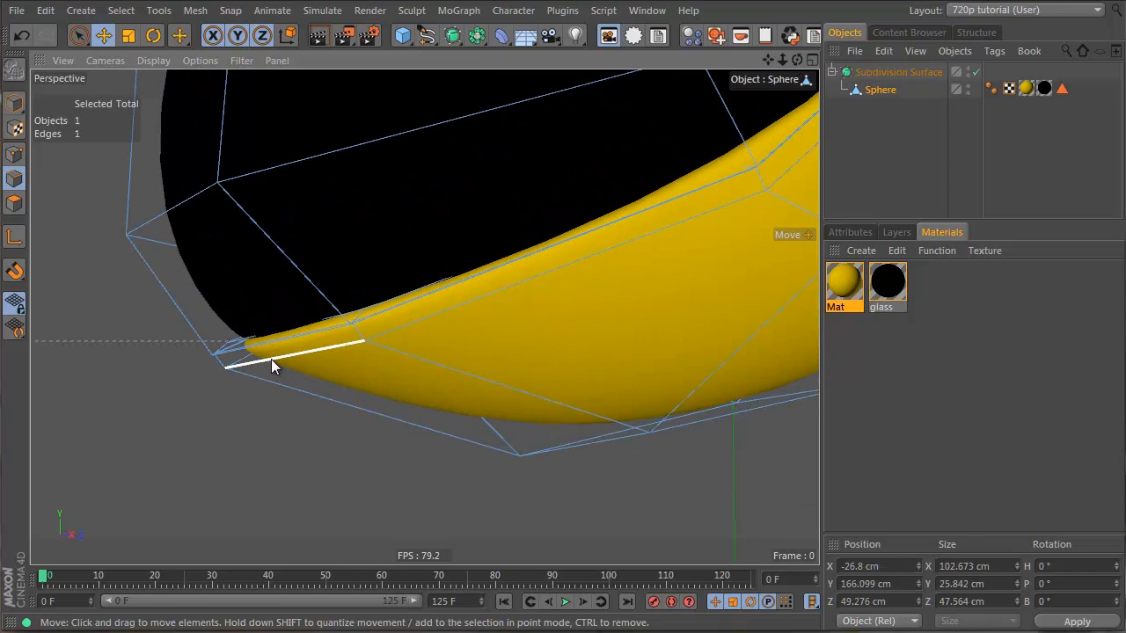
click(271, 359)
shift+click(457, 310)
alt+drag(486, 330, 490, 338)
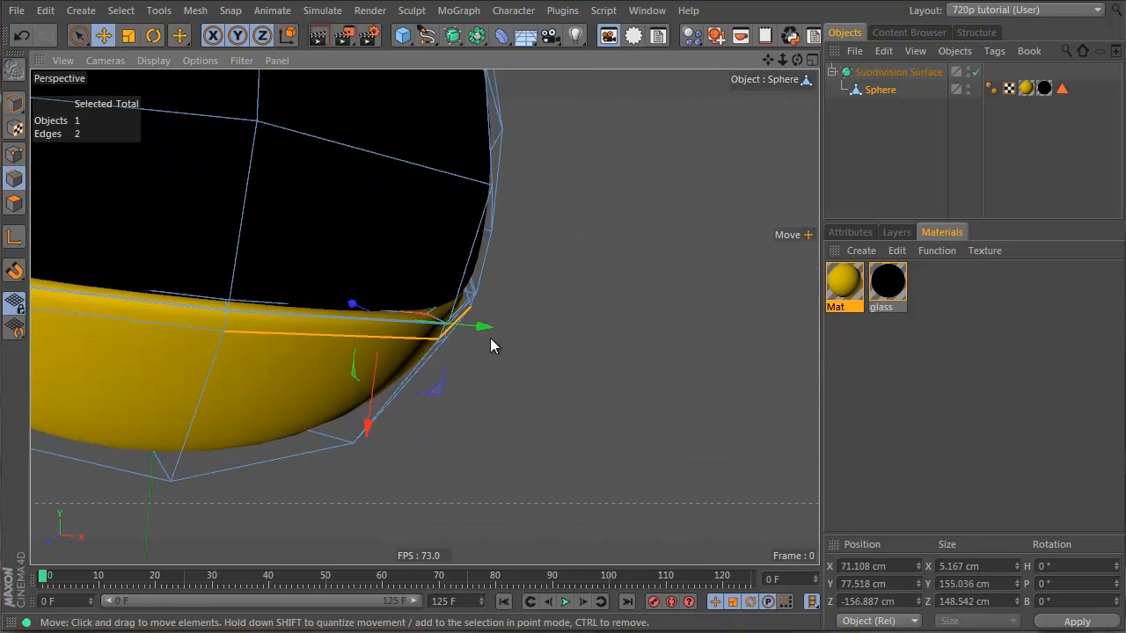
shift+click(140, 323)
alt+drag(140, 323, 211, 403)
shift+click(198, 310)
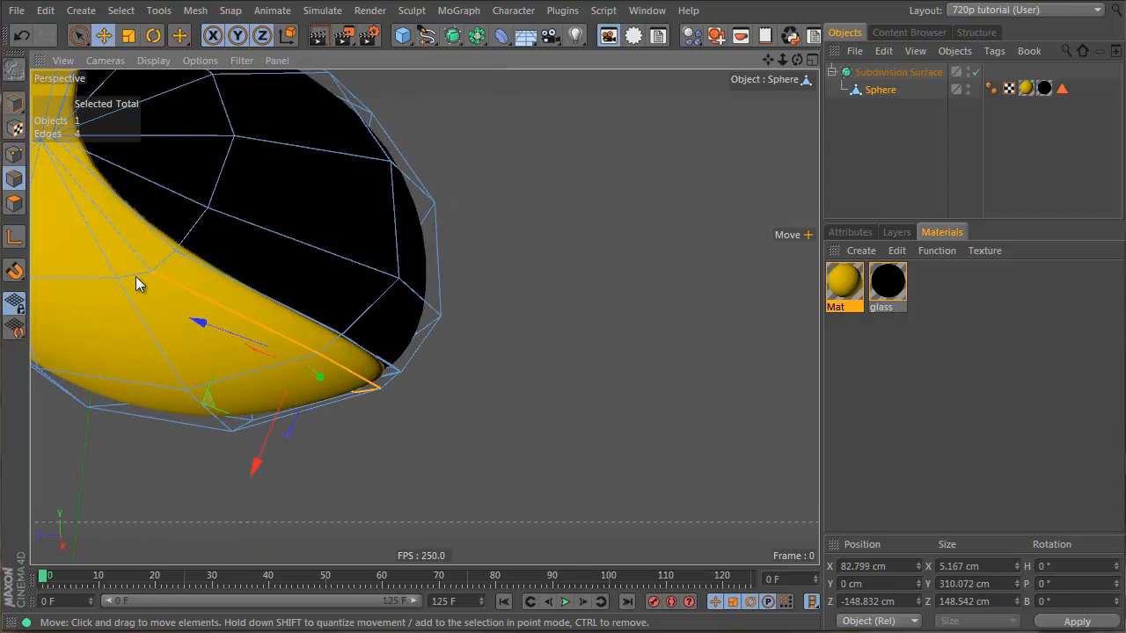
- Deselect the sphere and examine the smoothed seam from both sides of the head
click(886, 153)
scroll(274, 292, down, 3)
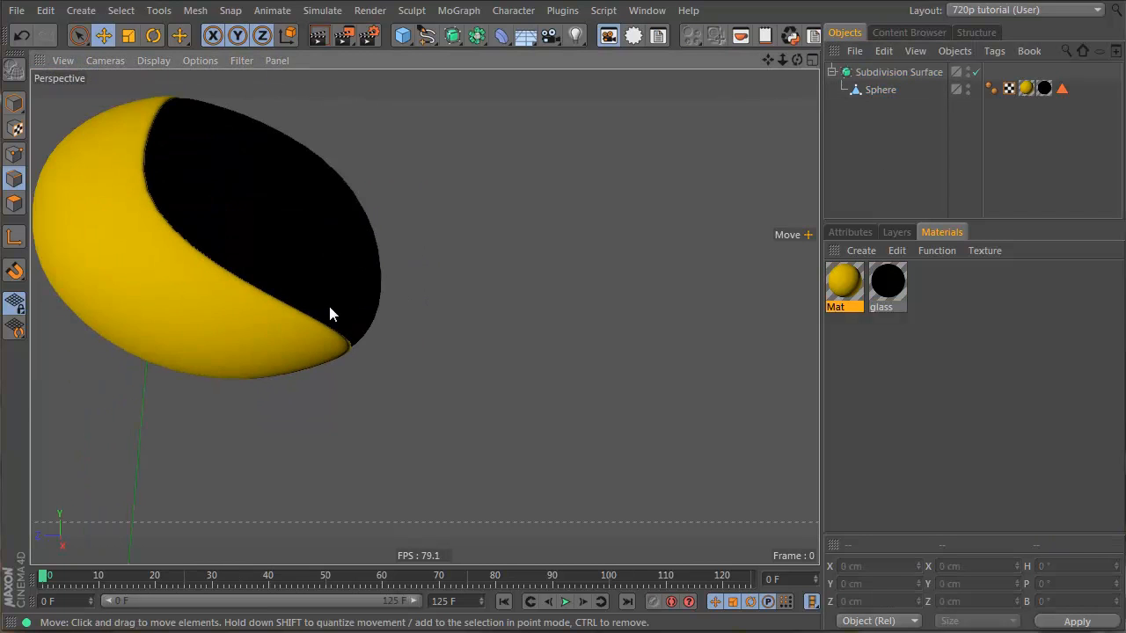
mouse_move(330, 305)
alt+mouse_down()
mouse_move(386, 365)
mouse_move(139, 349)
mouse_move(674, 343)
mouse_move(330, 308)
alt+mouse_up()
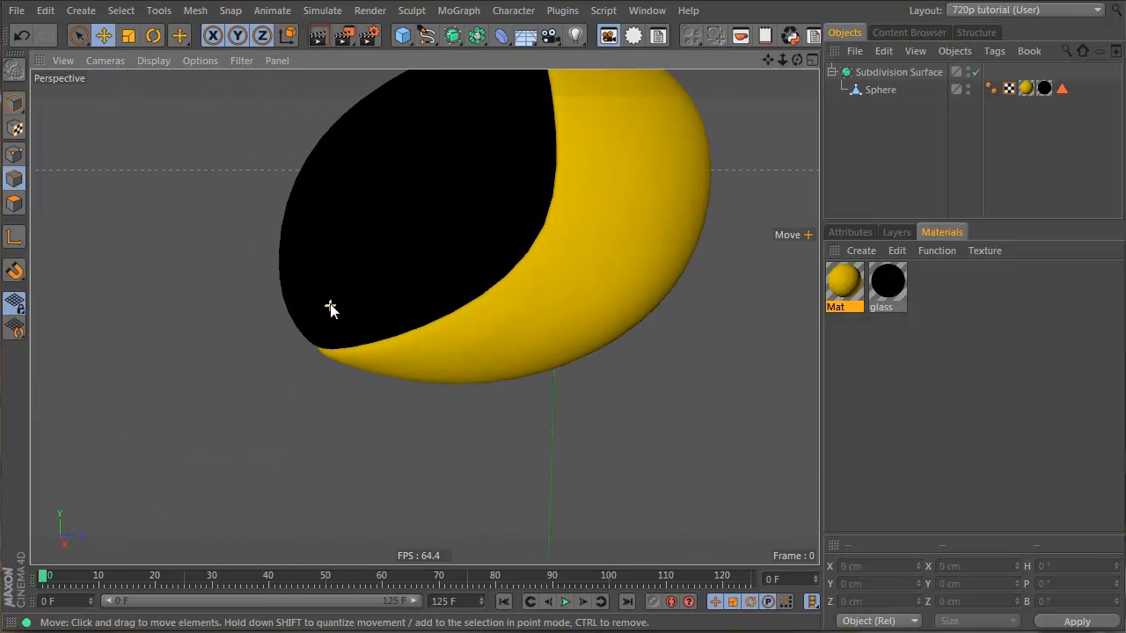
mouse_move(646, 188)
alt+mouse_down()
mouse_move(522, 326)
mouse_move(460, 267)
mouse_move(513, 290)
mouse_move(490, 302)
alt+mouse_up()
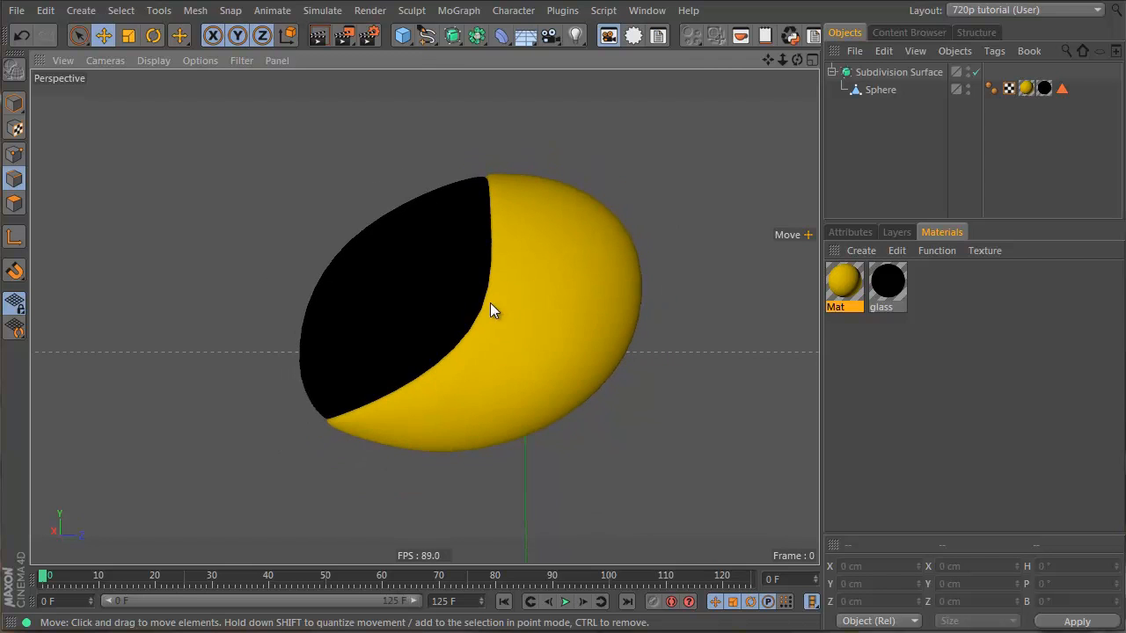
click(410, 255)
- Select the two upper front glass polygons and move them slightly outward to round the glass profile
click(867, 91)
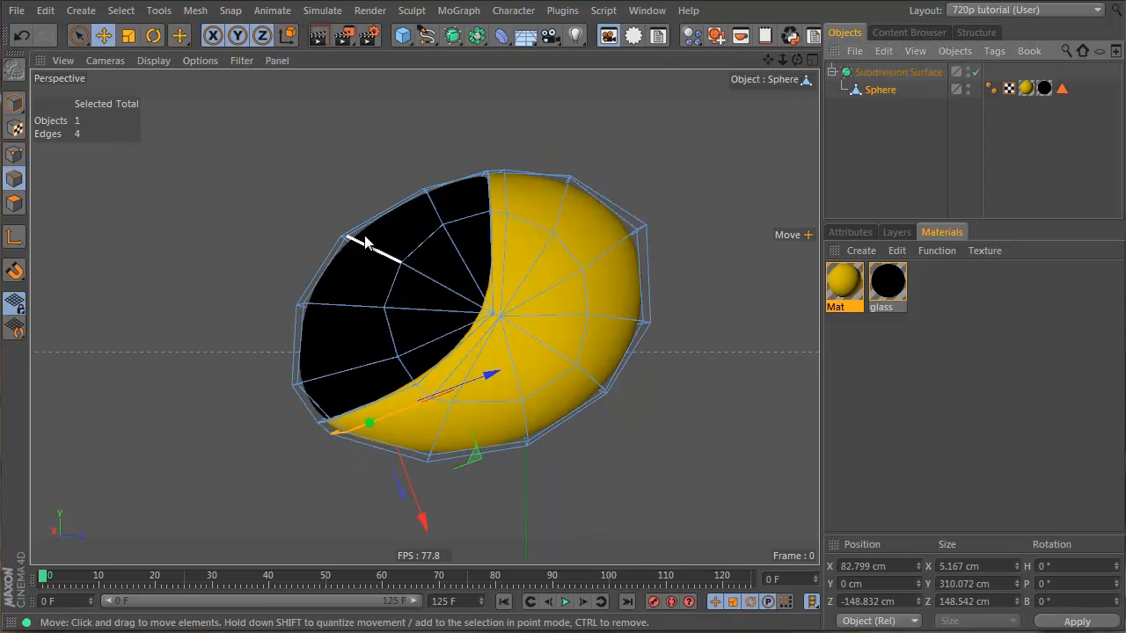
alt+drag(365, 237, 451, 270)
key(Return)
click(353, 213)
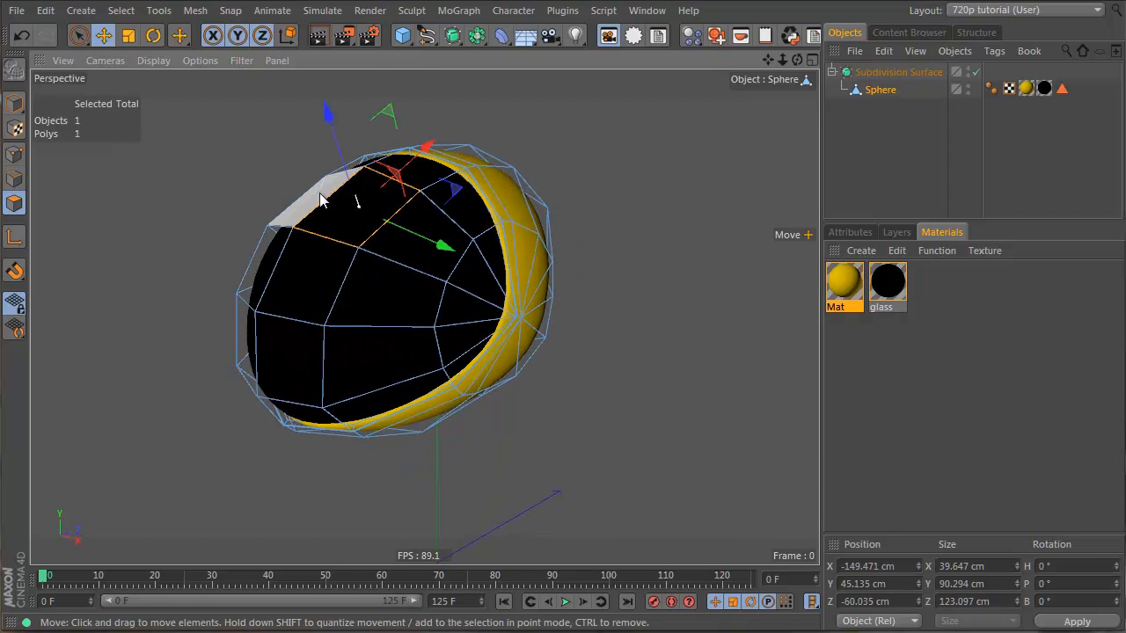
shift+click(319, 194)
drag(392, 232, 283, 187)
key(ctrl+z)
alt+drag(433, 284, 240, 224)
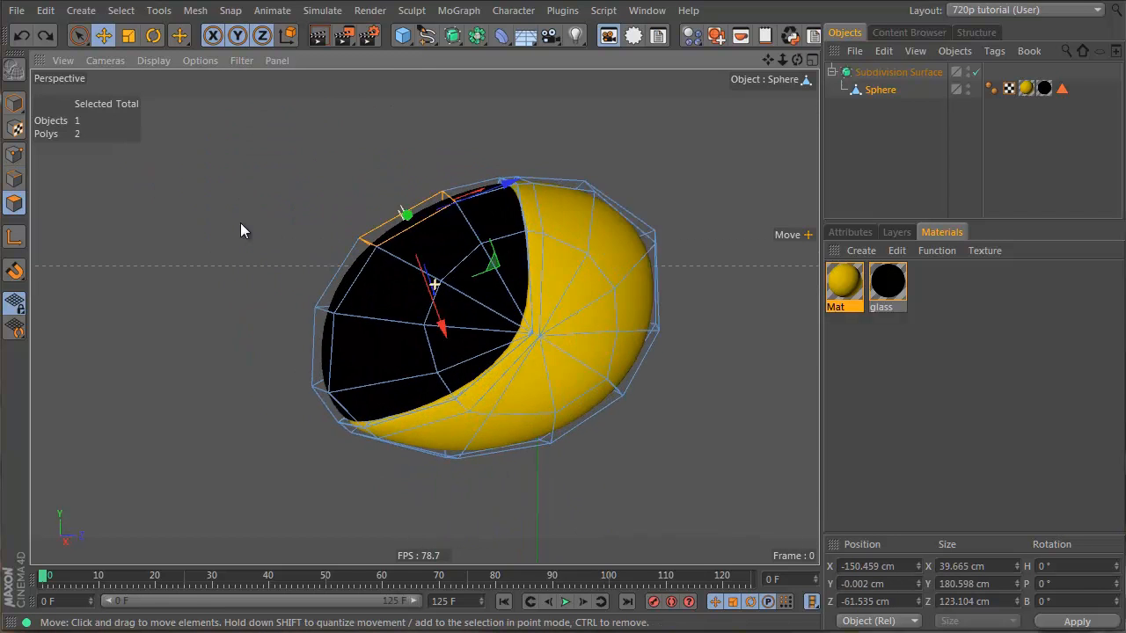
drag(498, 255, 470, 320)
click(868, 152)
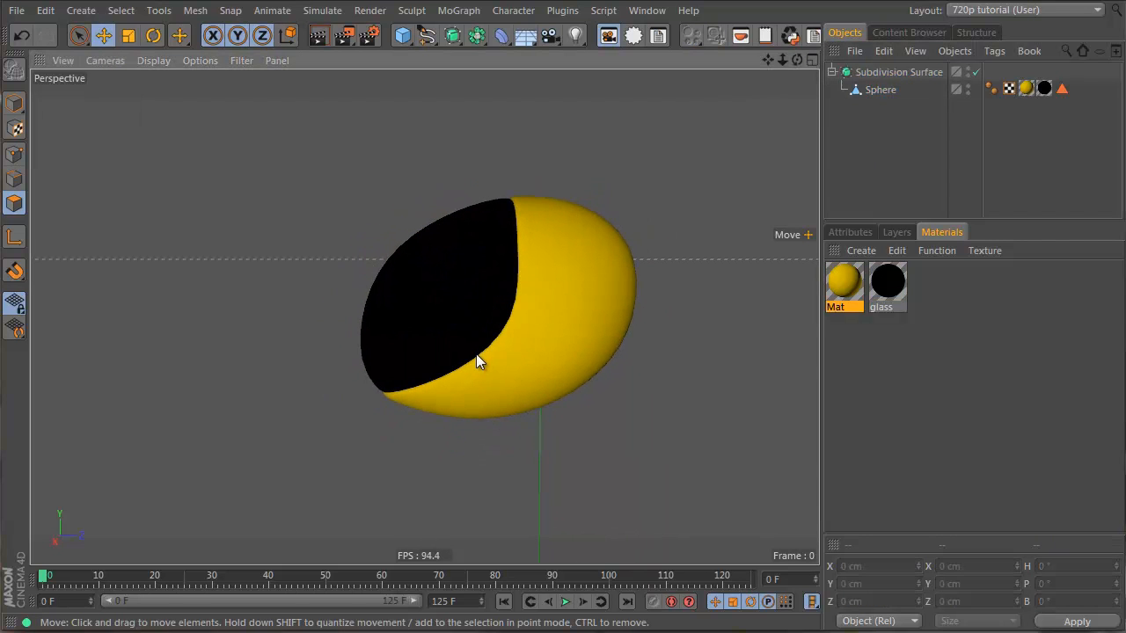
- Adjust the upper rear edges of the yellow body to smooth its back profile, and check the head in perspective
key(ctrl+z)
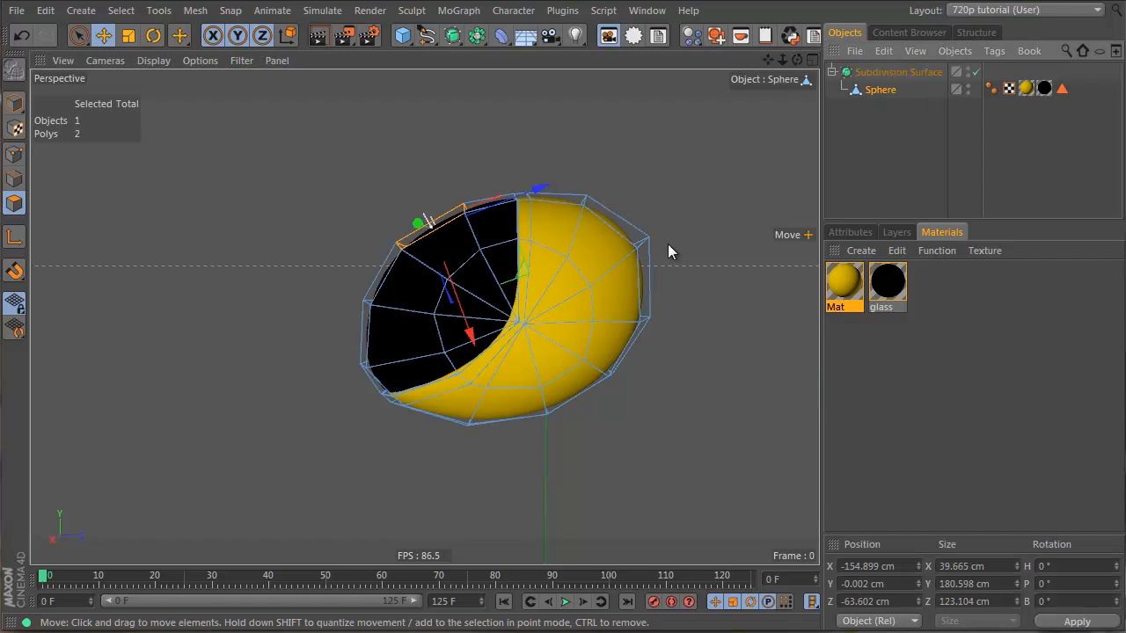
alt+drag(693, 259, 746, 305)
click(8, 178)
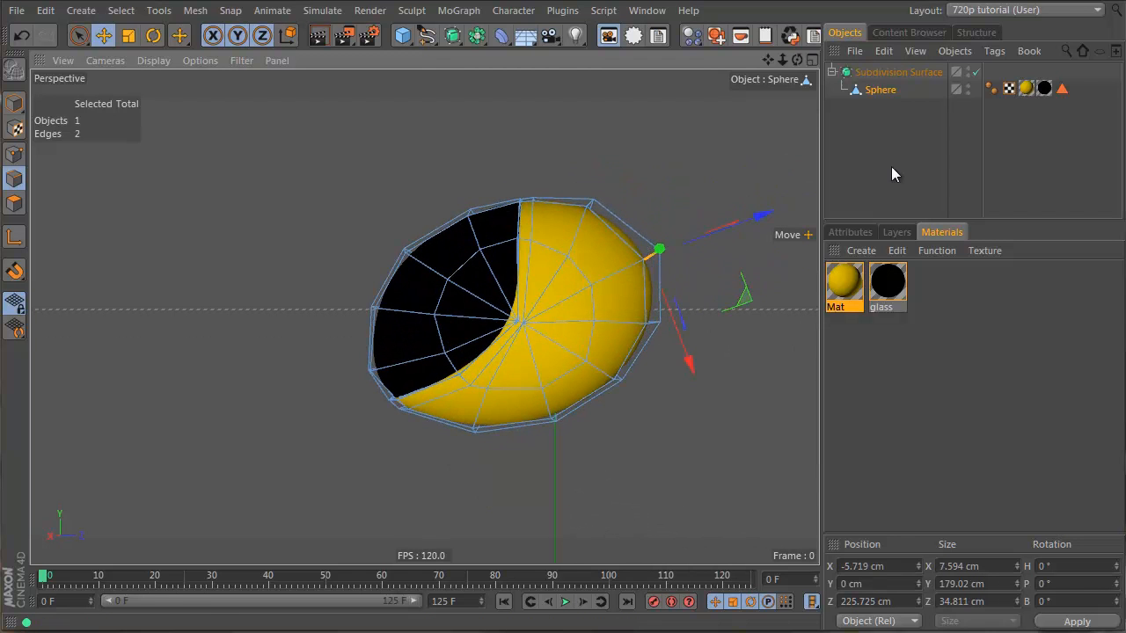
click(895, 163)
click(895, 89)
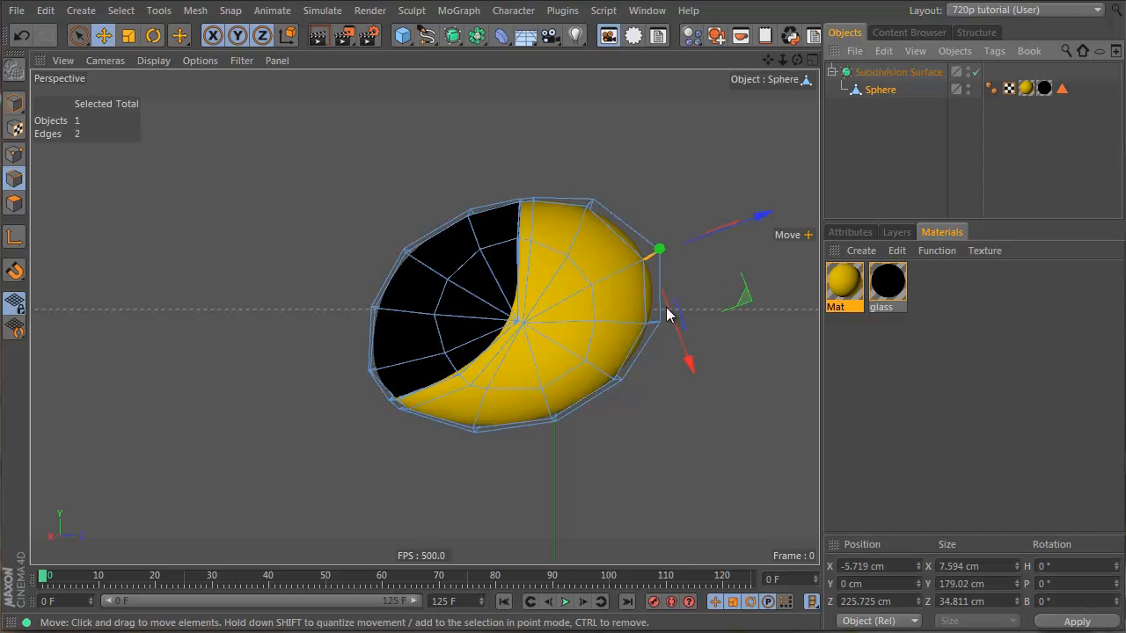
click(586, 217)
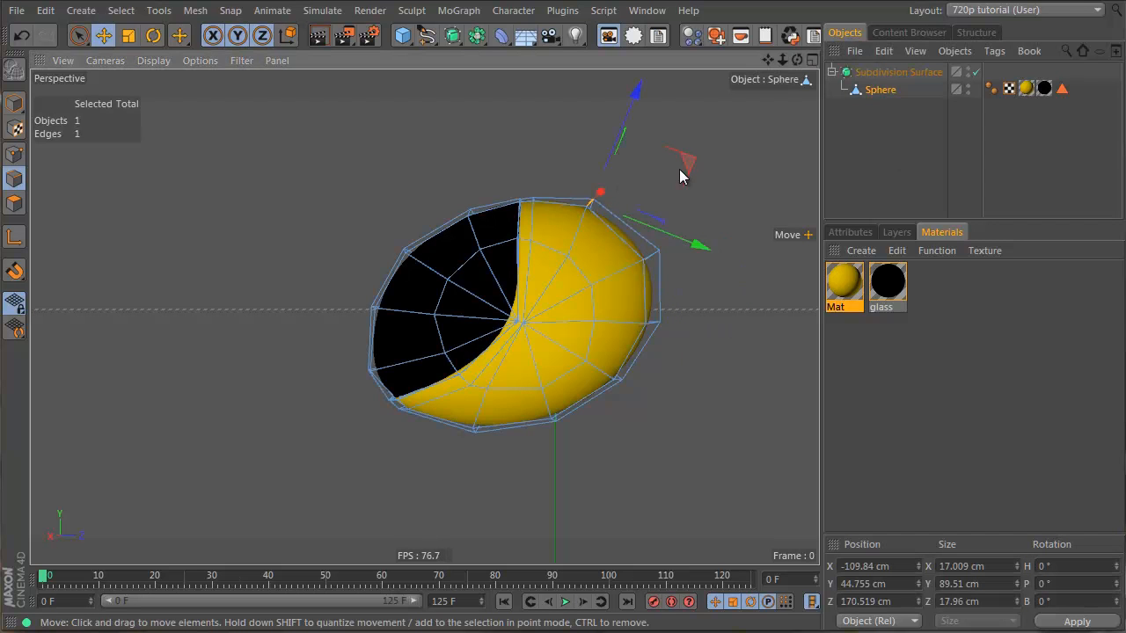
drag(679, 176, 683, 171)
click(896, 176)
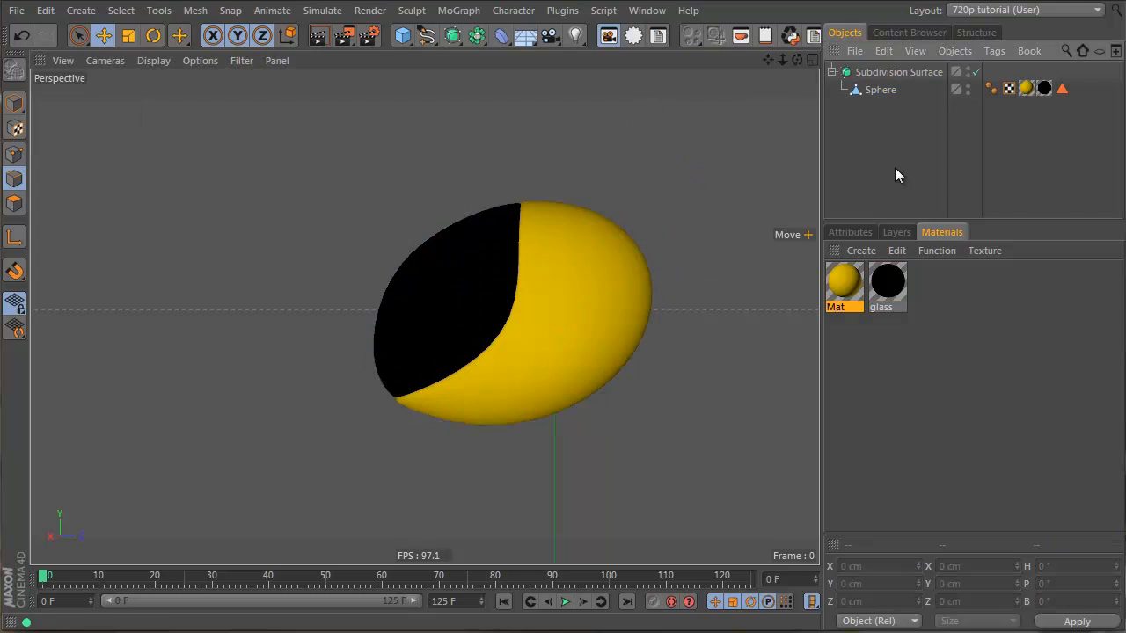
alt+drag(535, 317, 508, 342)
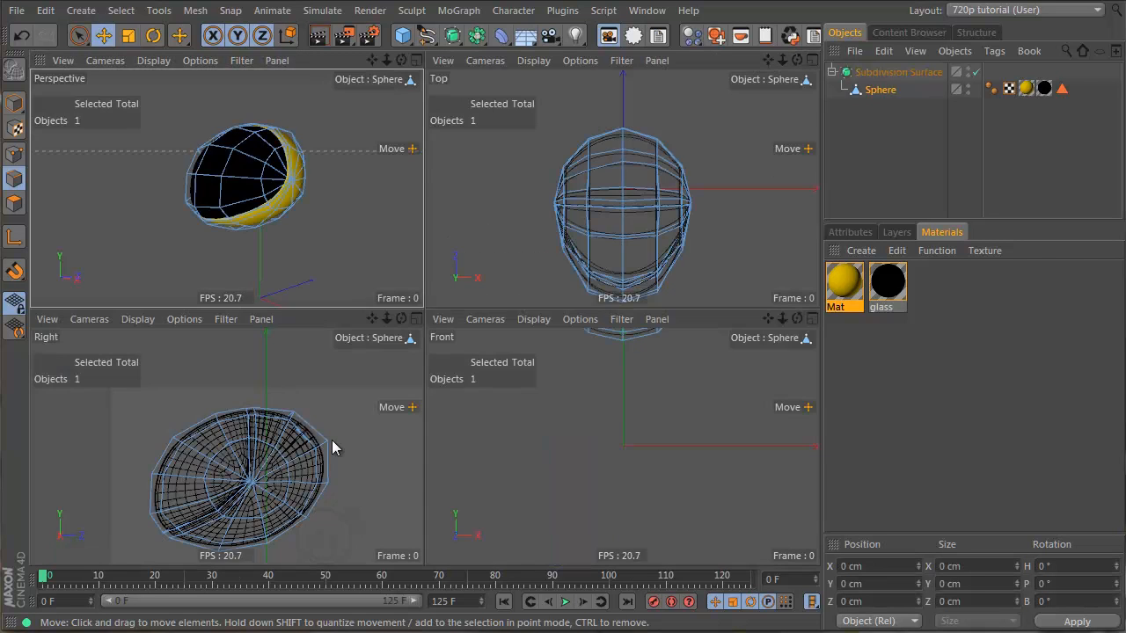
- Switch to the full-size Right view showing the reference below the head, and add a new sphere primitive
middle_click(332, 444)
scroll(532, 407, down, 5)
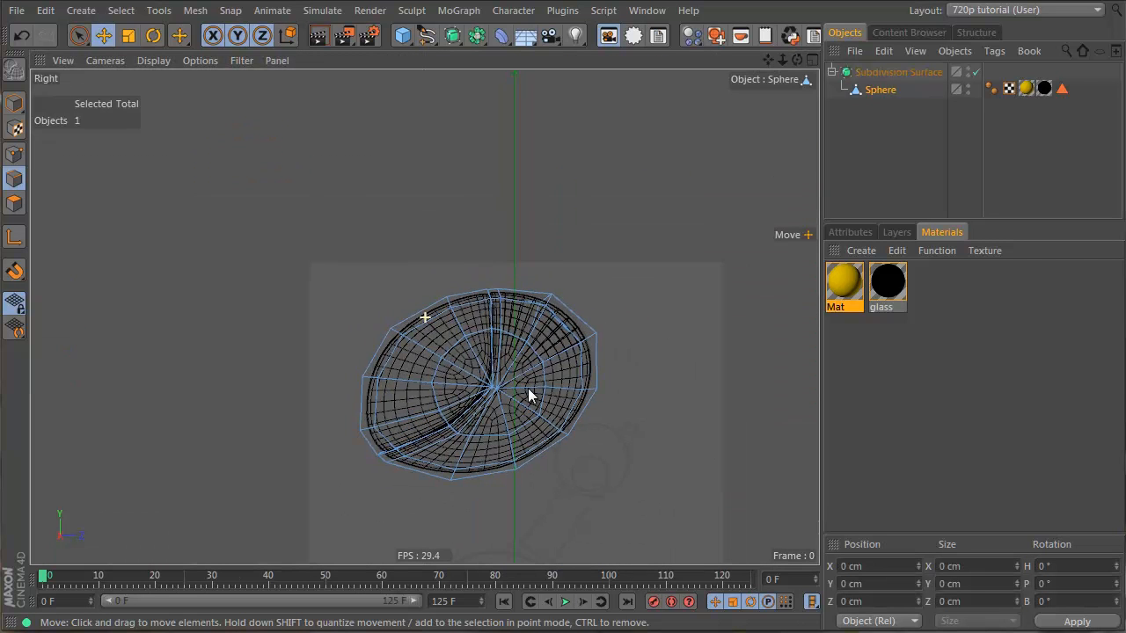
alt+middle_drag(528, 396, 488, 334)
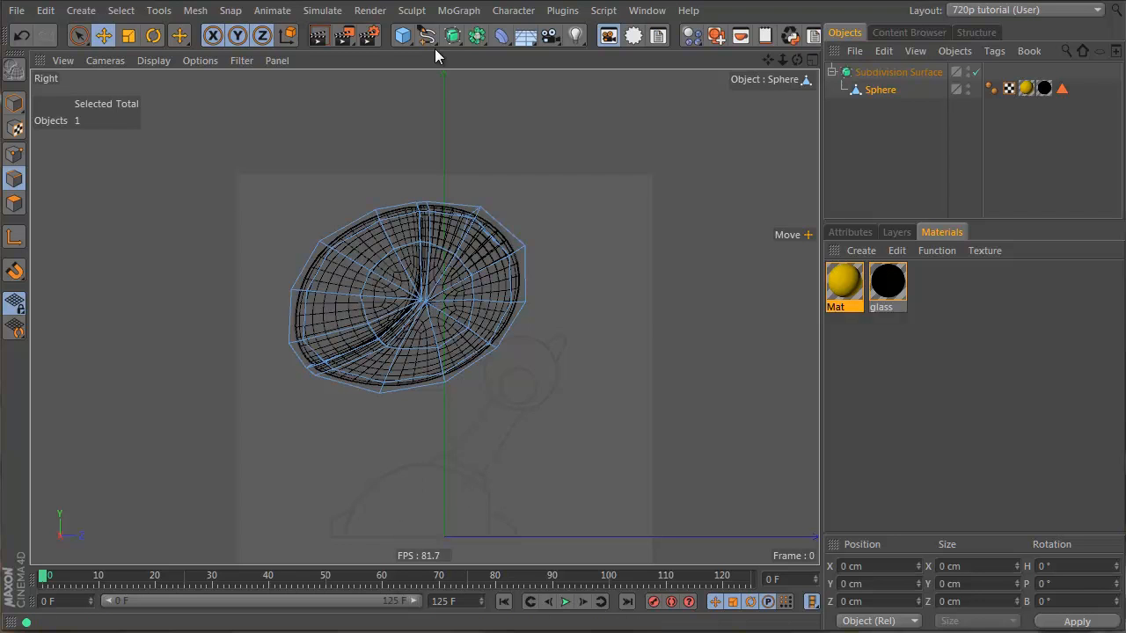
click(402, 35)
click(767, 95)
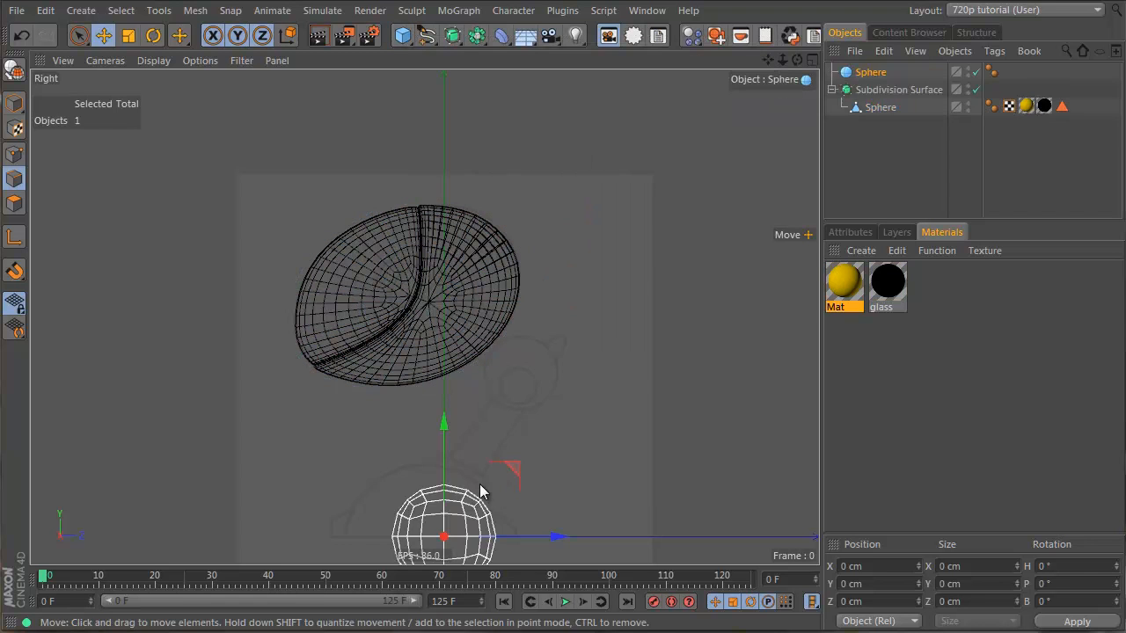
- Move the new sphere back along Z and scale it up uniformly to fit the foot's dome outline in the reference
click(853, 232)
alt+middle_drag(449, 500, 446, 411)
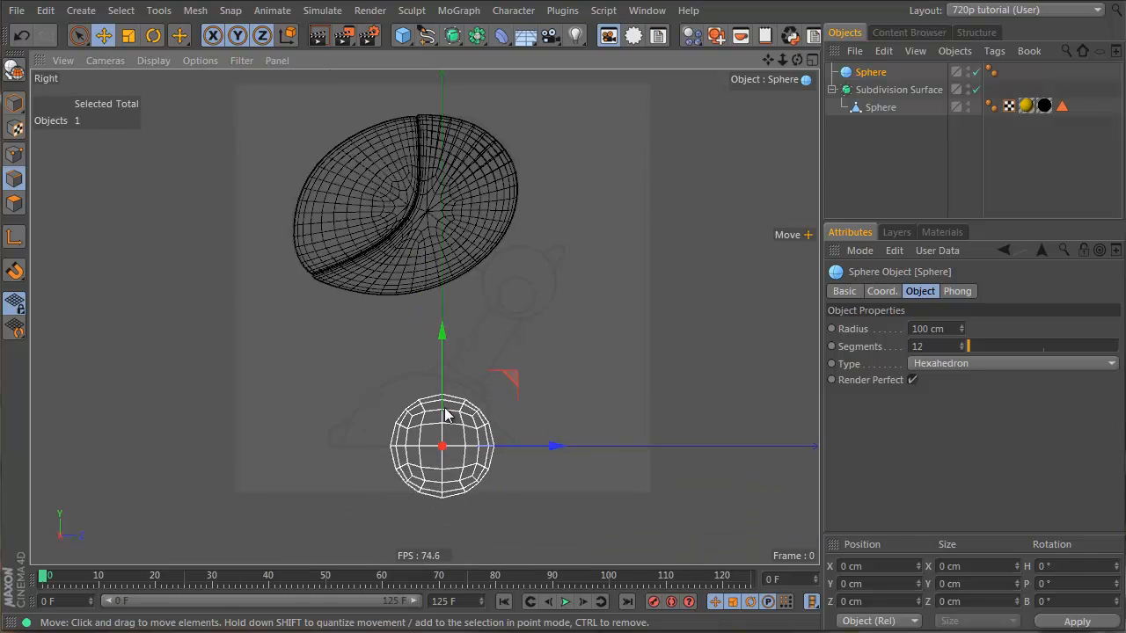
alt+right_drag(445, 411, 566, 455)
alt+middle_drag(468, 479, 467, 430)
key(t)
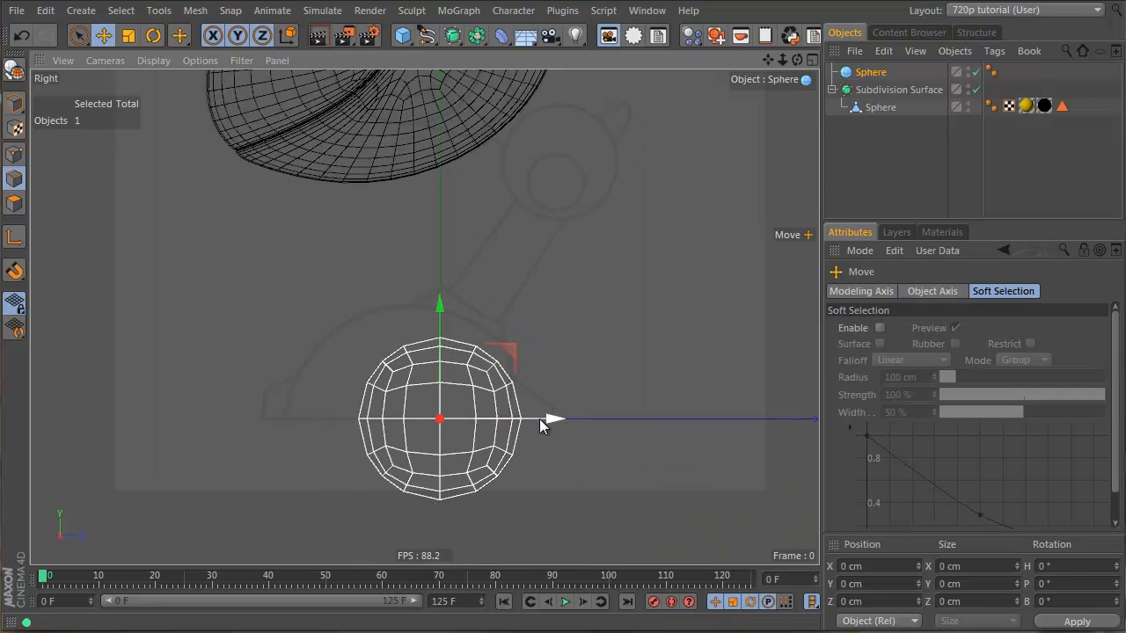
drag(539, 419, 508, 432)
drag(256, 368, 572, 358)
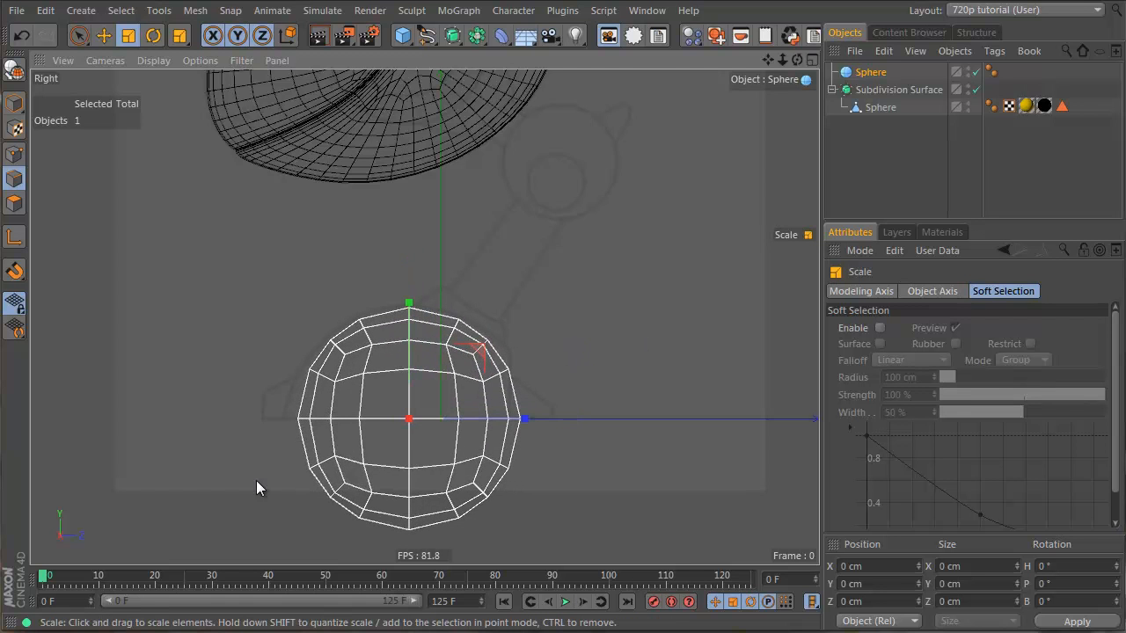
- Make the sphere editable, switch to point mode, and try selecting the points below its equator
click(13, 69)
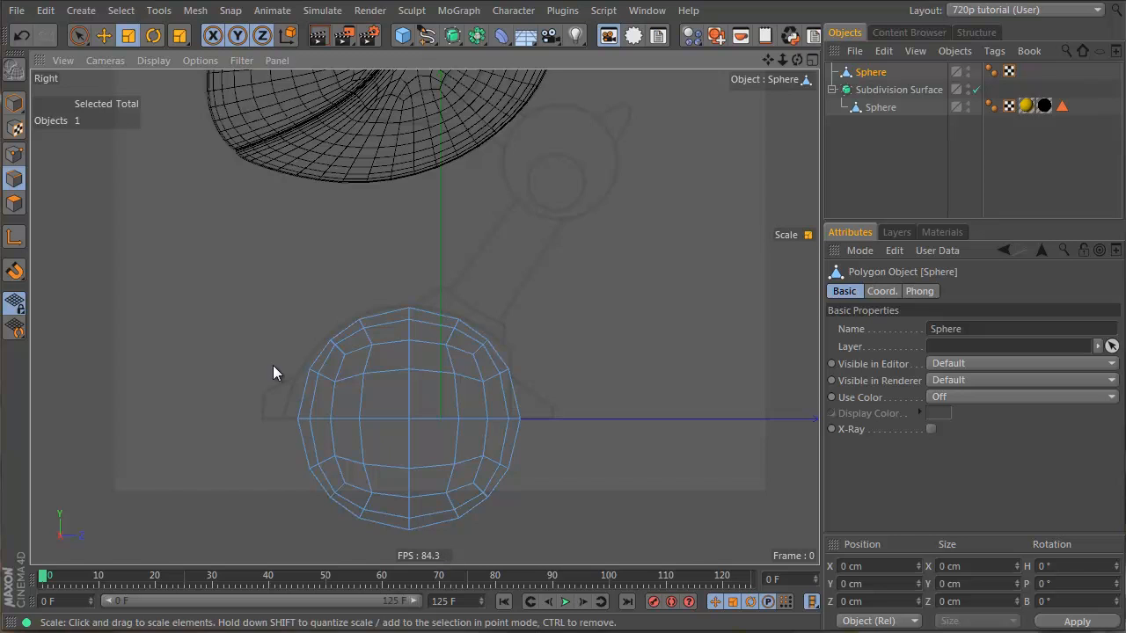
drag(81, 43, 189, 97)
click(16, 160)
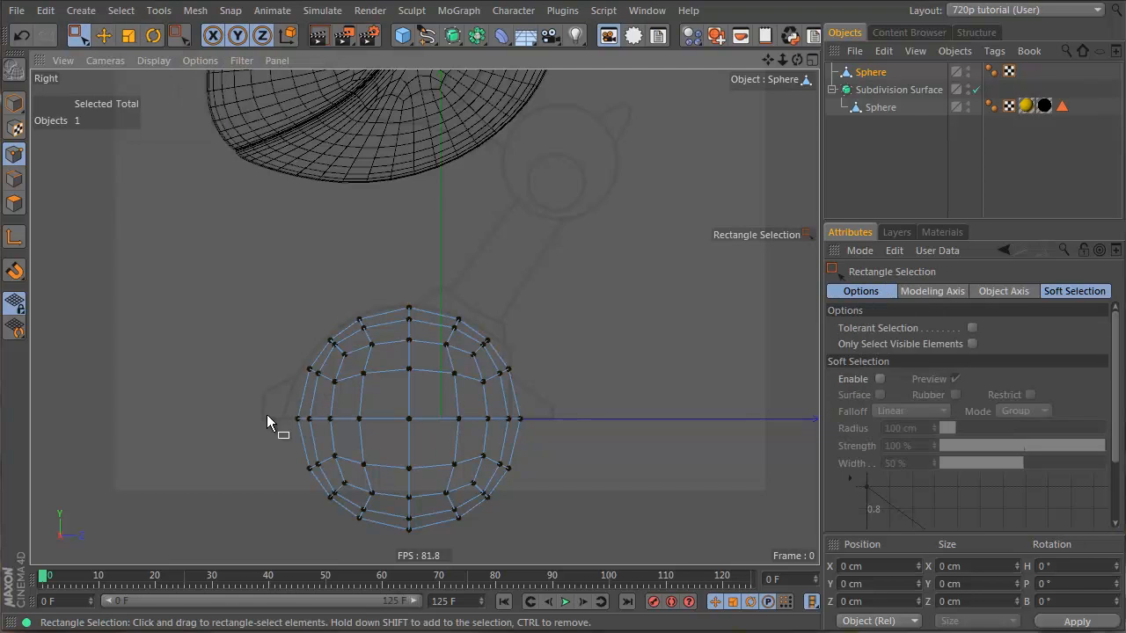
drag(72, 40, 109, 64)
drag(249, 433, 648, 552)
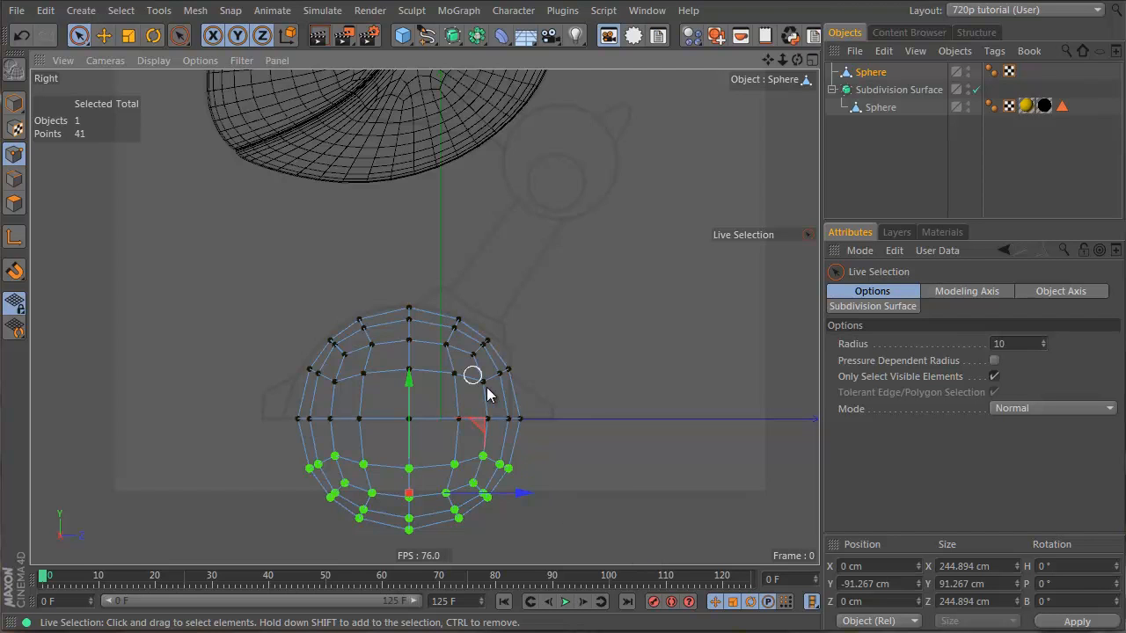
click(623, 325)
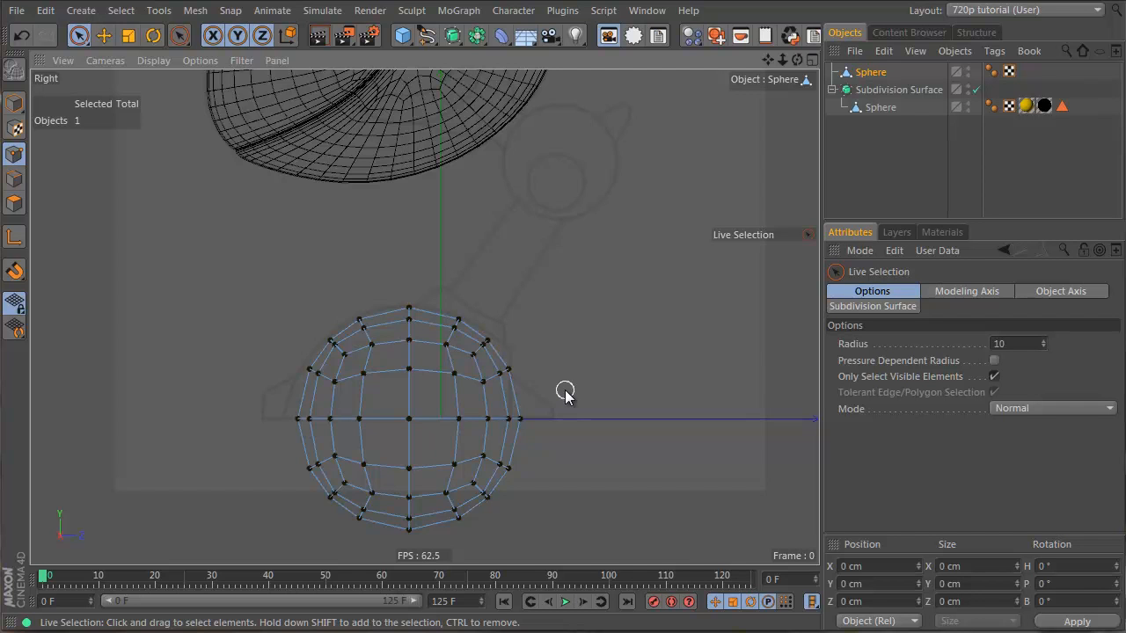
- Look up which command uses the shortcut MX2 in the Command Manager, clear the filter and close it
key(shift+F12)
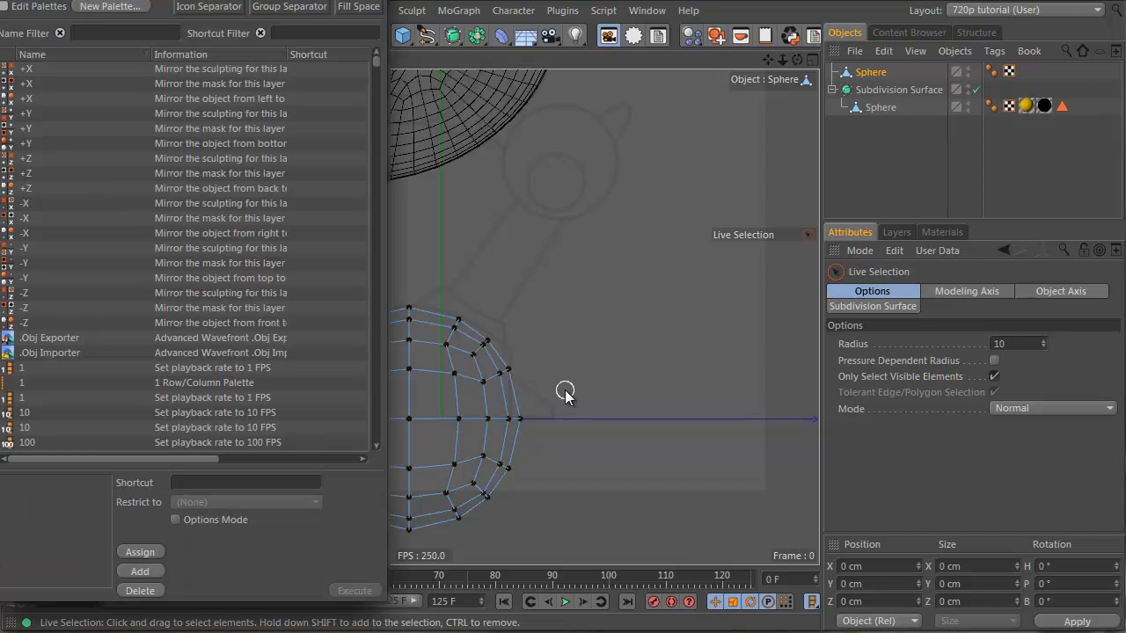
click(289, 35)
text(MX2)
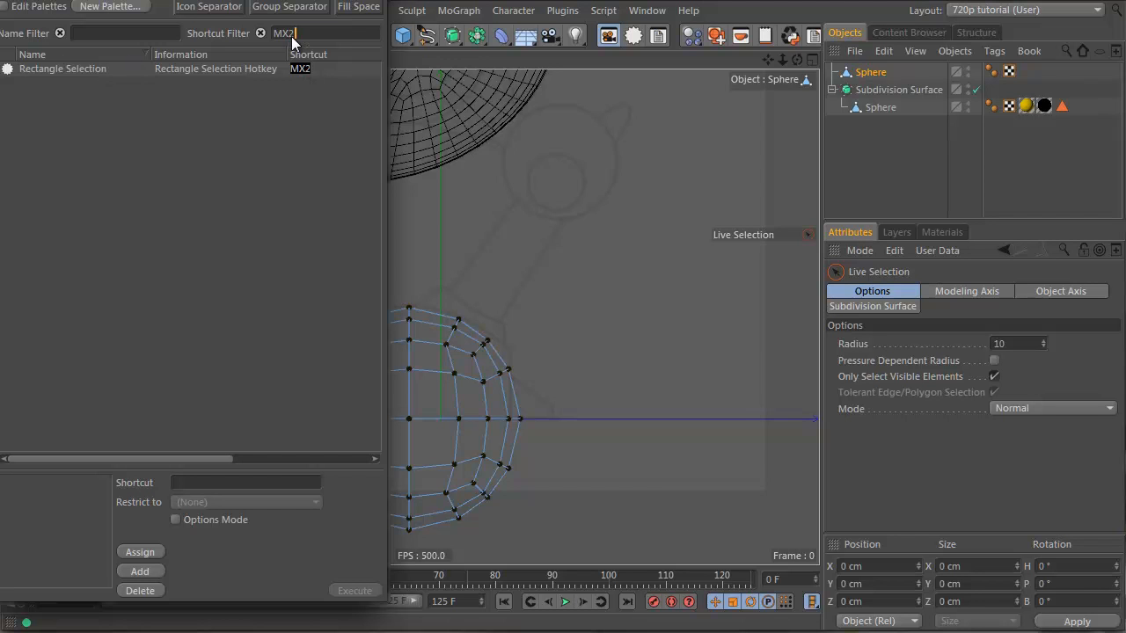
click(261, 34)
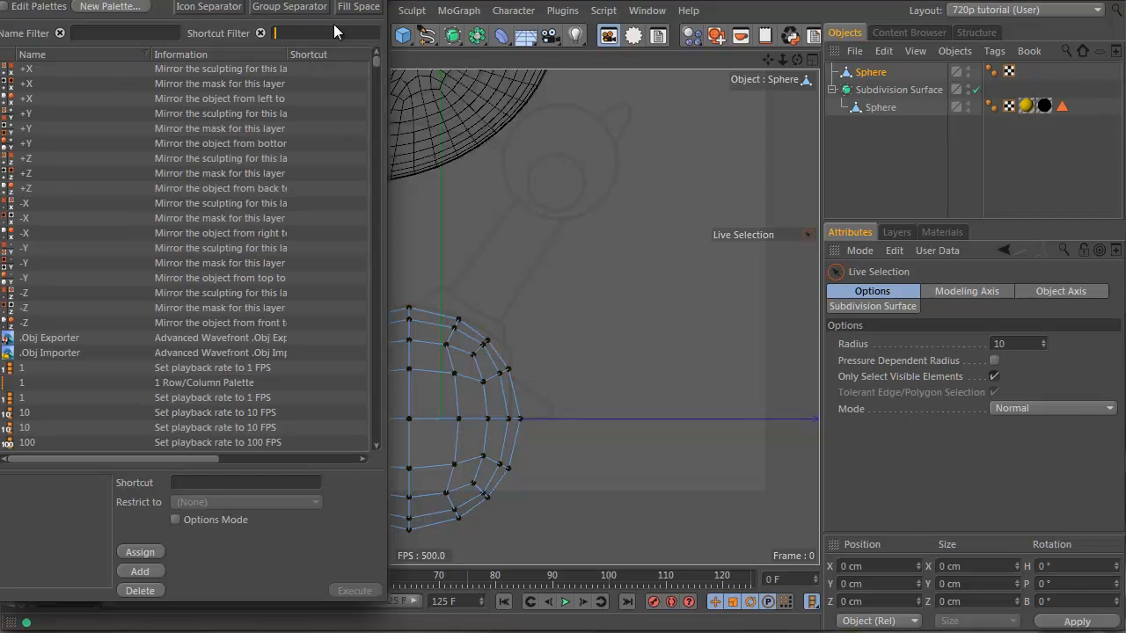
click(372, 1)
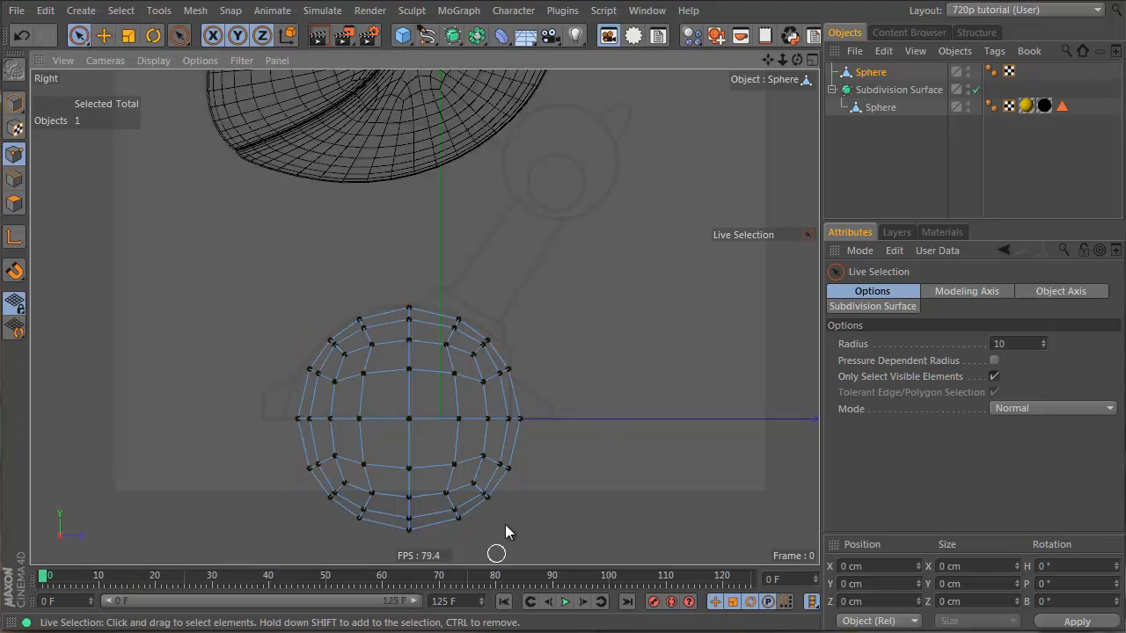
- Select all points below the sphere's equator, flatten them vertically to about 13.7 cm, and raise them to just under the equator
drag(596, 538, 266, 440)
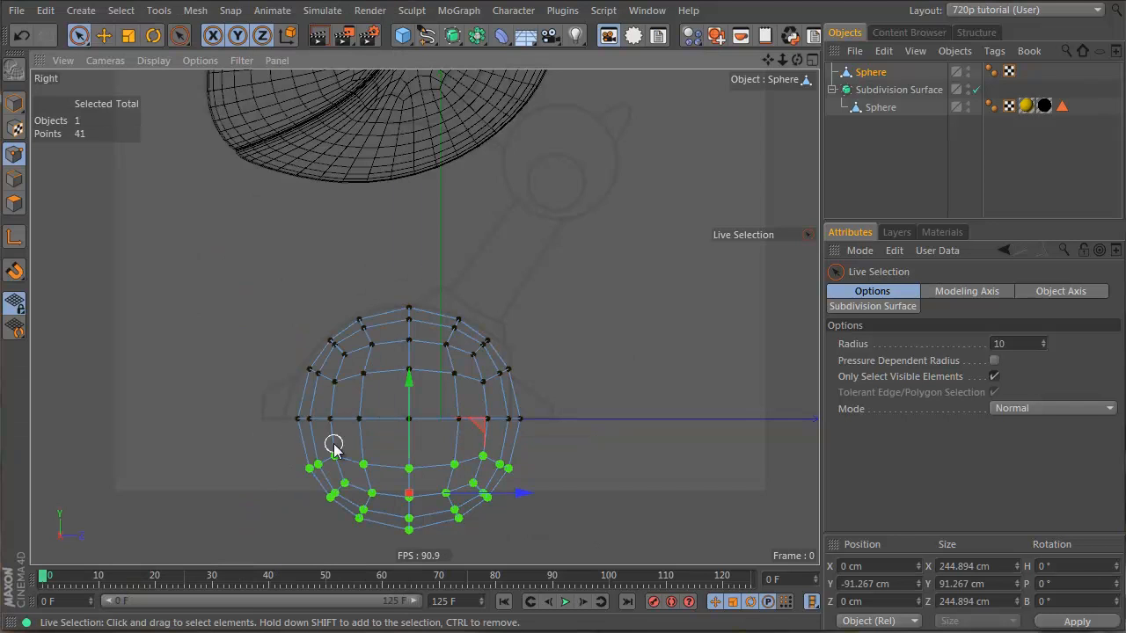
click(128, 35)
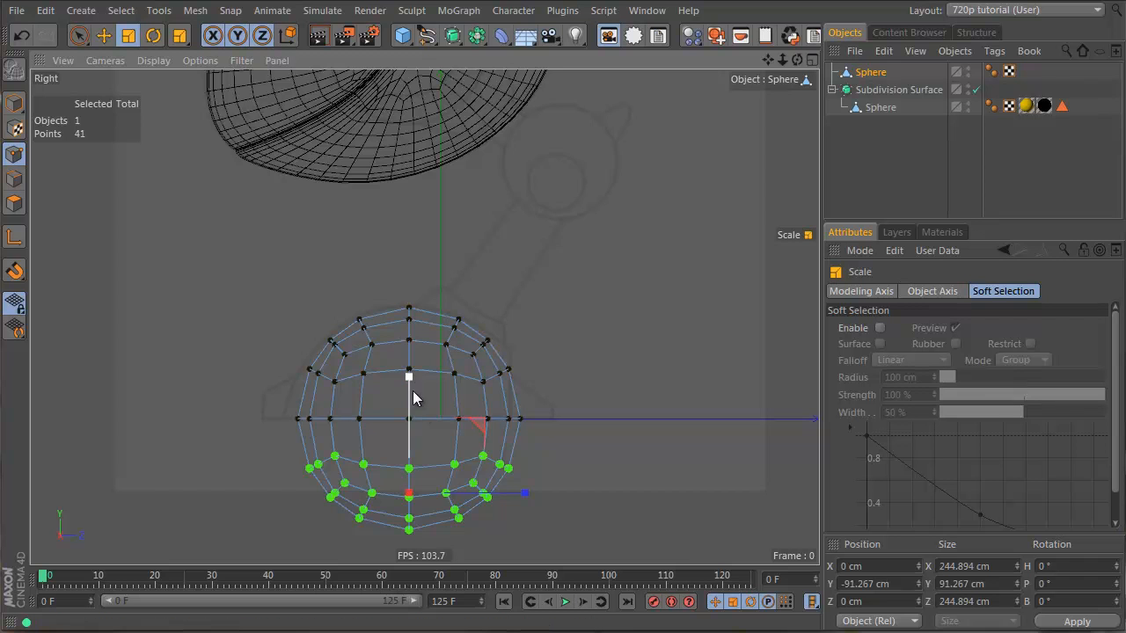
drag(413, 390, 417, 484)
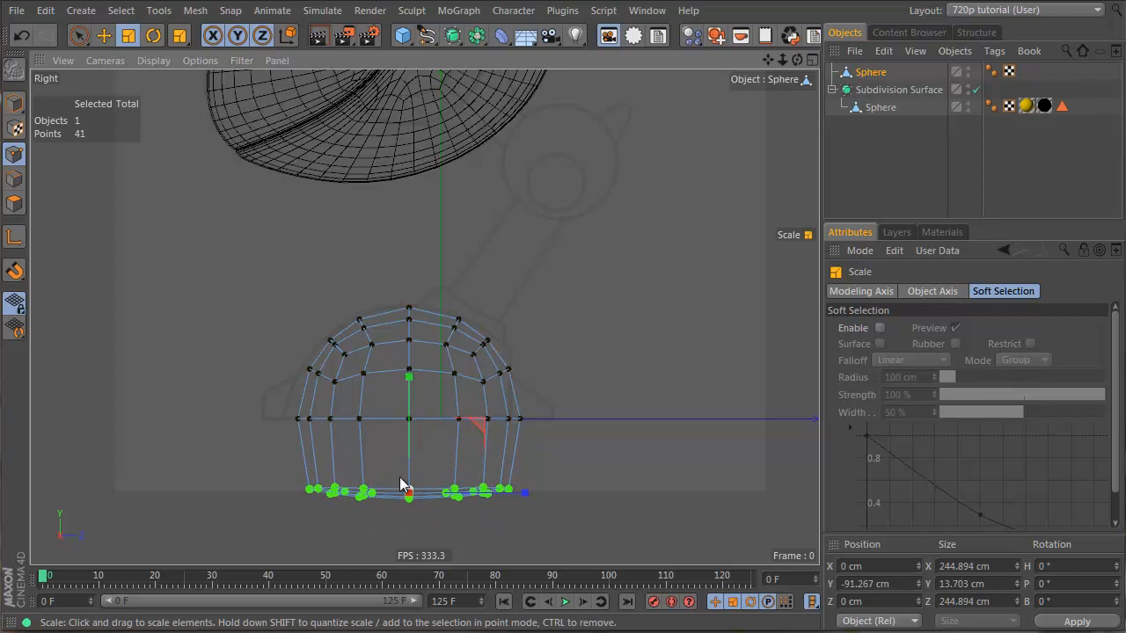
click(104, 36)
drag(410, 440, 402, 373)
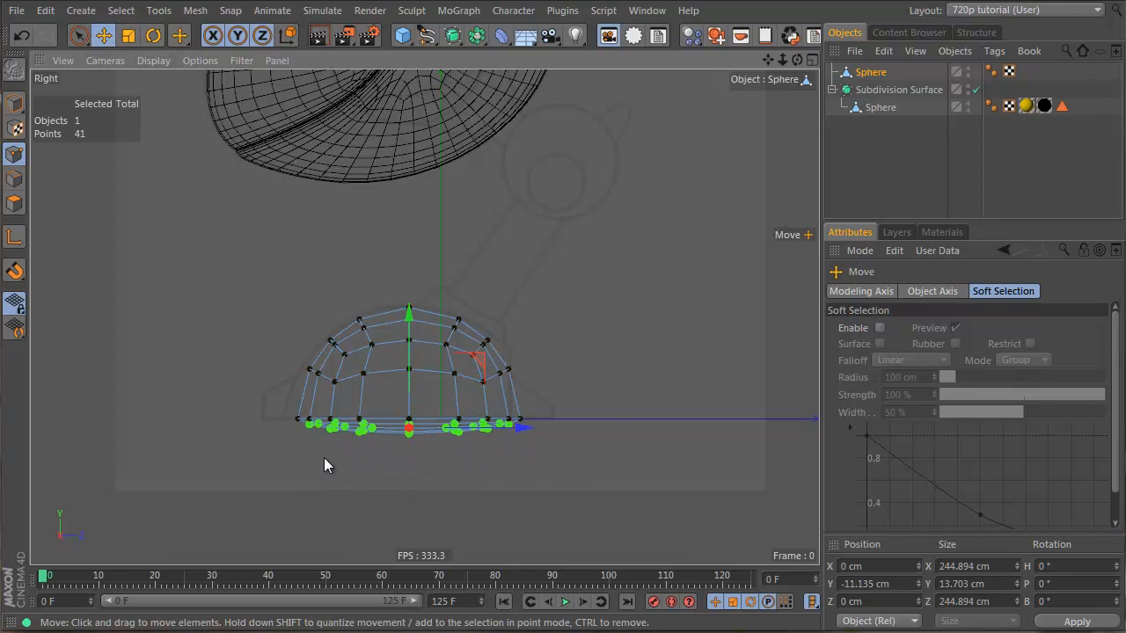
- Add the equator row to the bottom point selection, raise it slightly, and compress it vertically to about 13 cm
drag(294, 452, 602, 412)
mouse_move(410, 350)
mouse_down()
mouse_move(411, 335)
mouse_move(418, 358)
mouse_up()
key(t)
alt+right_drag(393, 402, 522, 380)
right_click(521, 380)
click(457, 449)
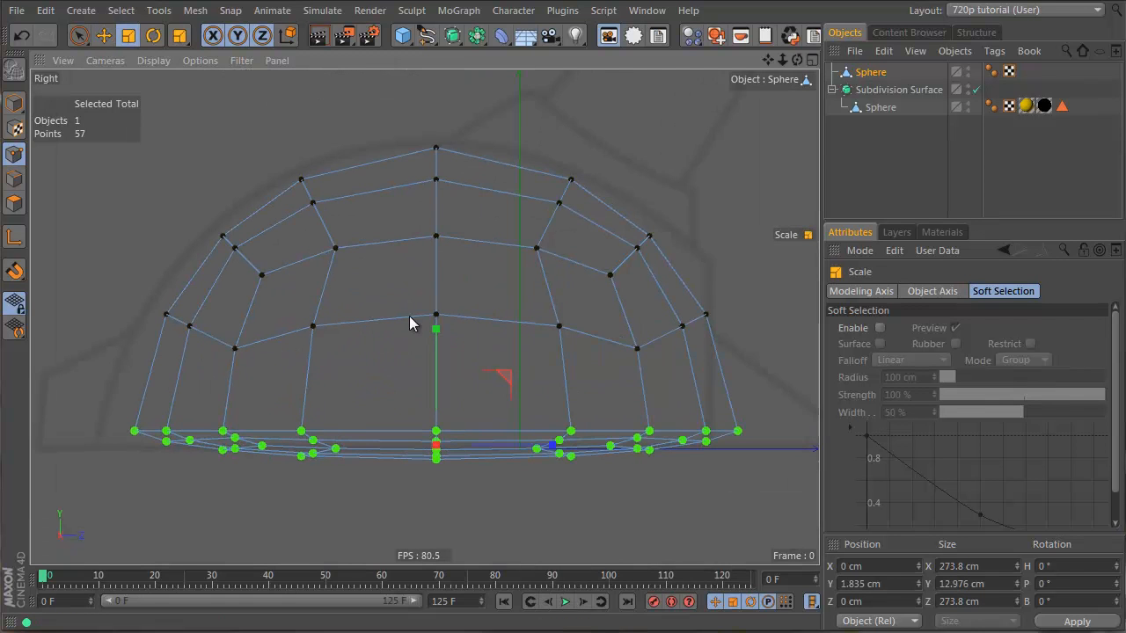
- Show all four views, put the dome under a Subdivision Surface, and check its smoothed shape in perspective
middle_click(409, 315)
alt+middle_drag(257, 294, 243, 206)
alt+right_drag(243, 206, 348, 207)
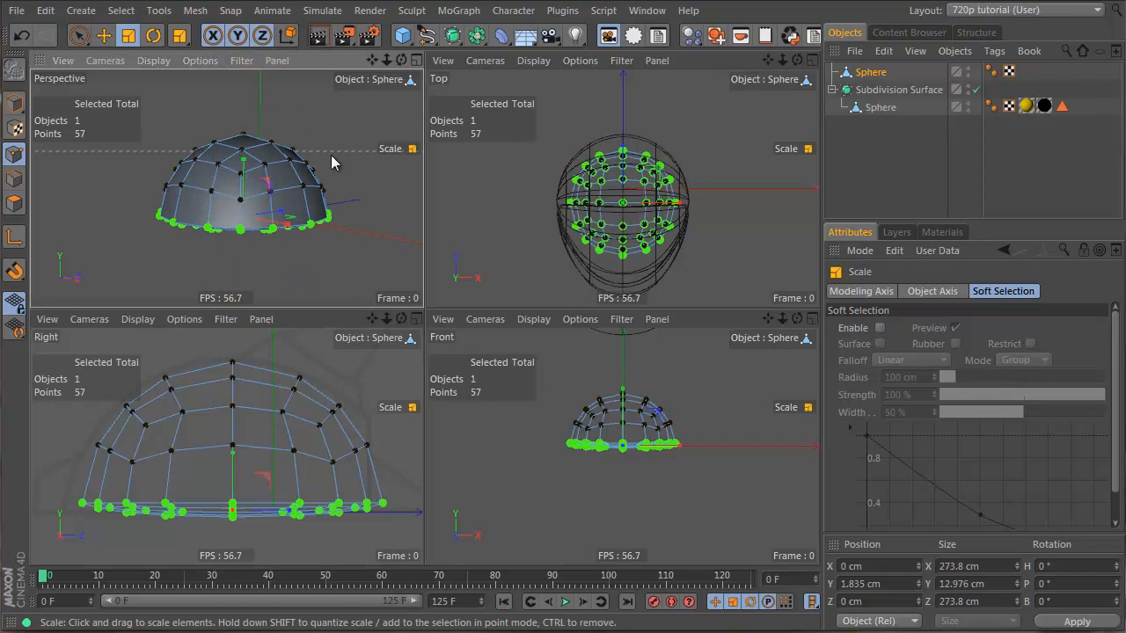
alt+click(453, 35)
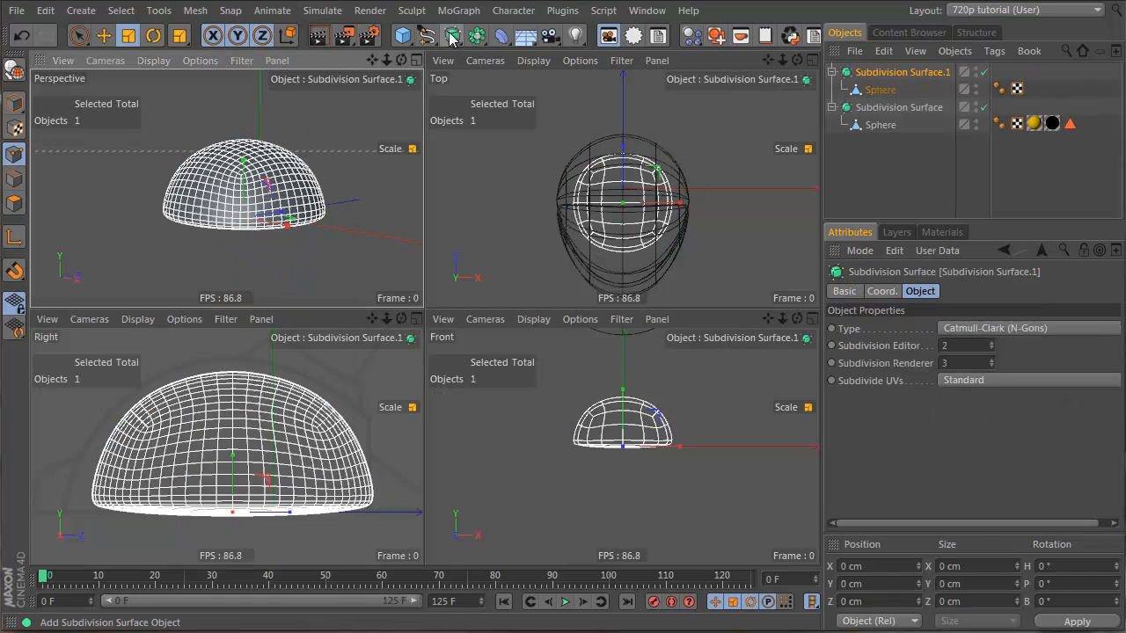
click(924, 166)
alt+drag(258, 194, 114, 143)
- Select the dome mesh, turn the view to its underside, and select the inner polygons of the base in polygon mode
click(873, 89)
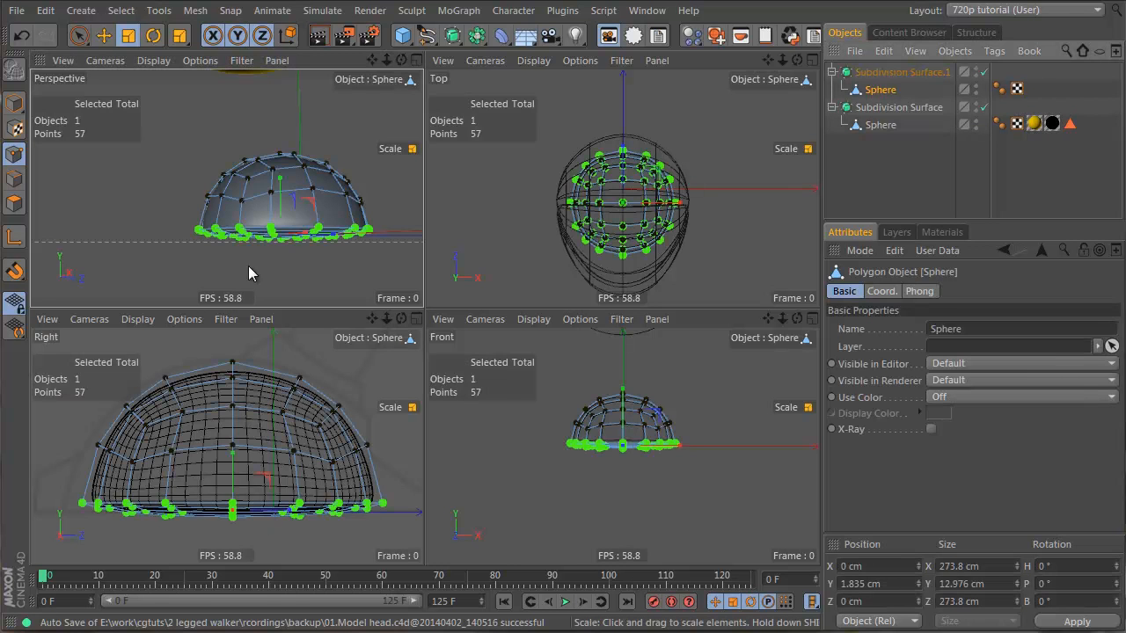
key(Return)
key(Return)
alt+drag(309, 237, 304, 124)
key(9)
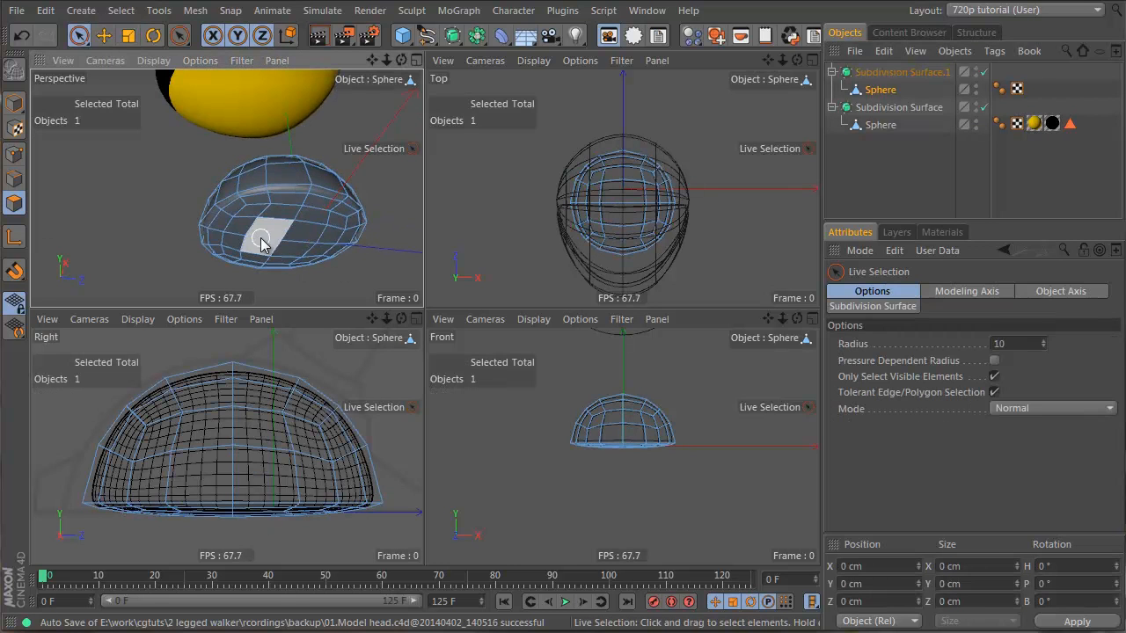
drag(258, 239, 261, 223)
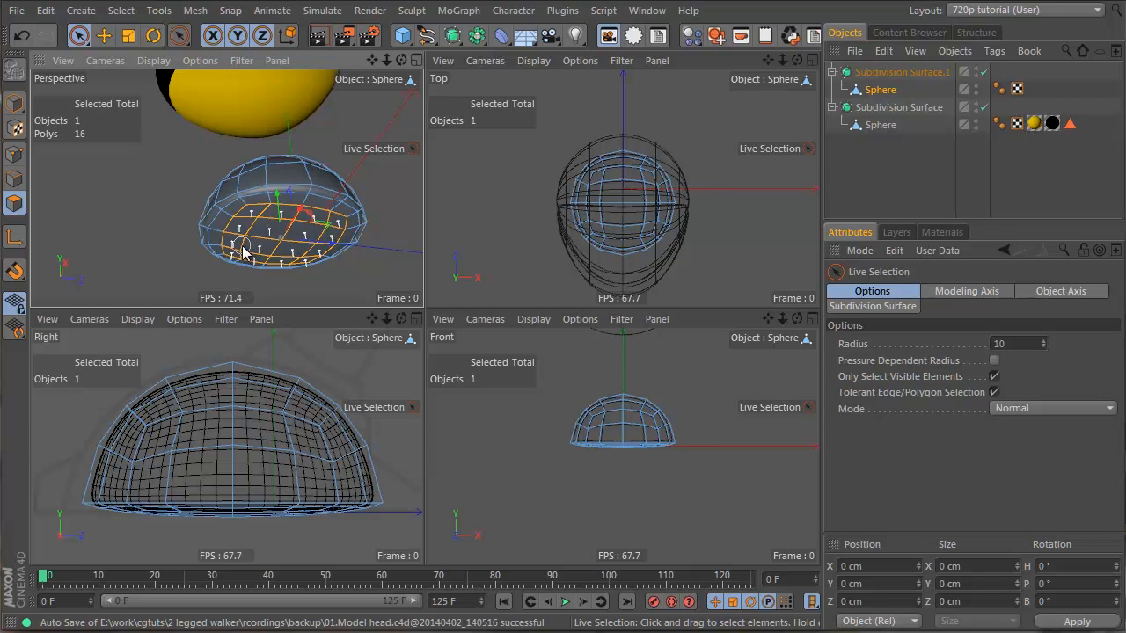
- Flatten the base polygons completely, move them up about 4 cm, and scale them outward to about 210 cm
key(t)
drag(233, 462, 238, 519)
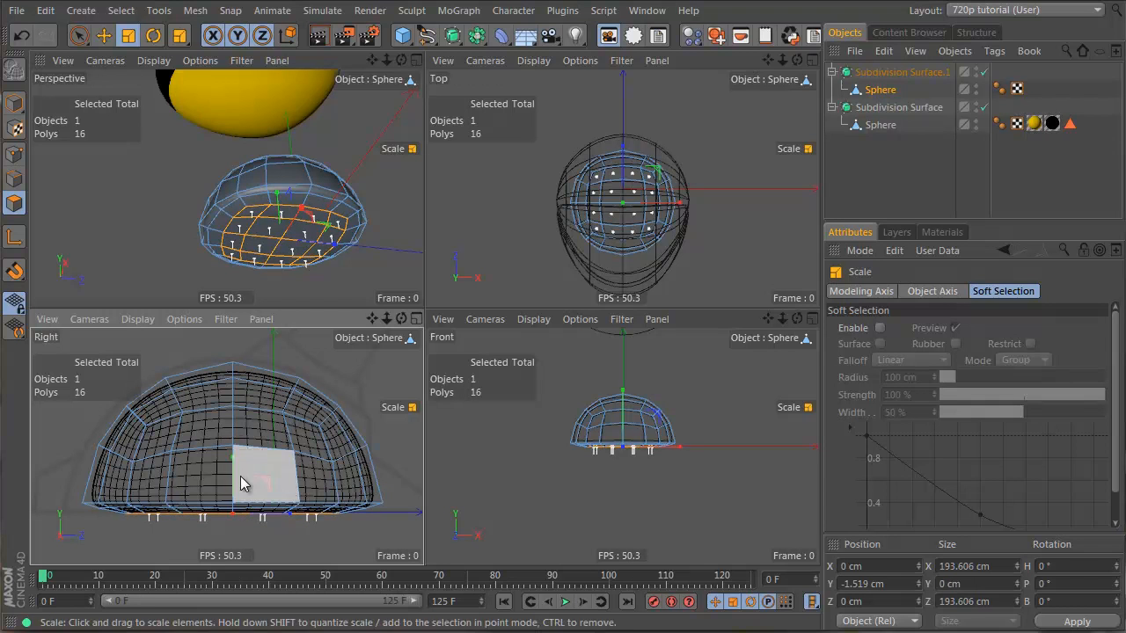
key(e)
drag(233, 478, 232, 472)
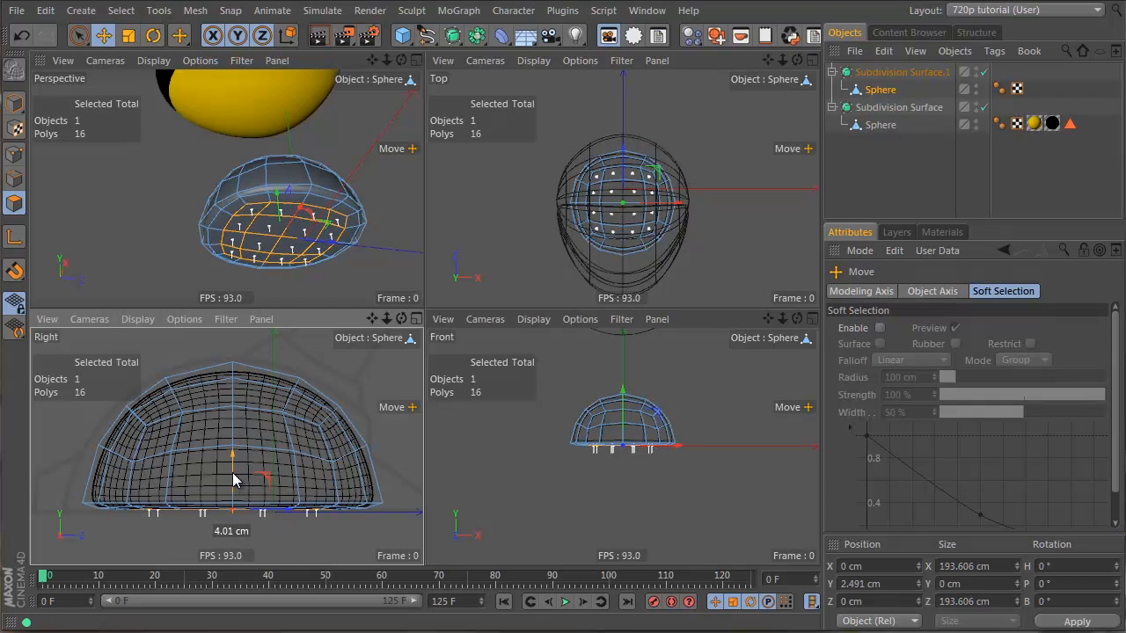
alt+drag(278, 256, 295, 129)
key(t)
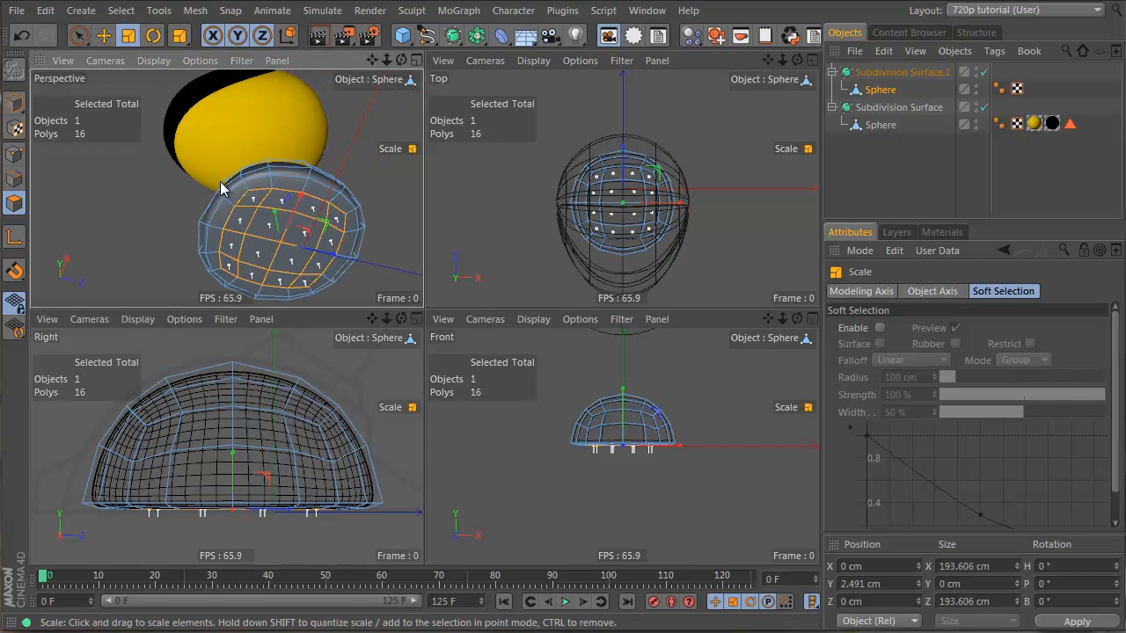
- Deselect the dome, then examine its smoothed underside and top in perspective
click(879, 137)
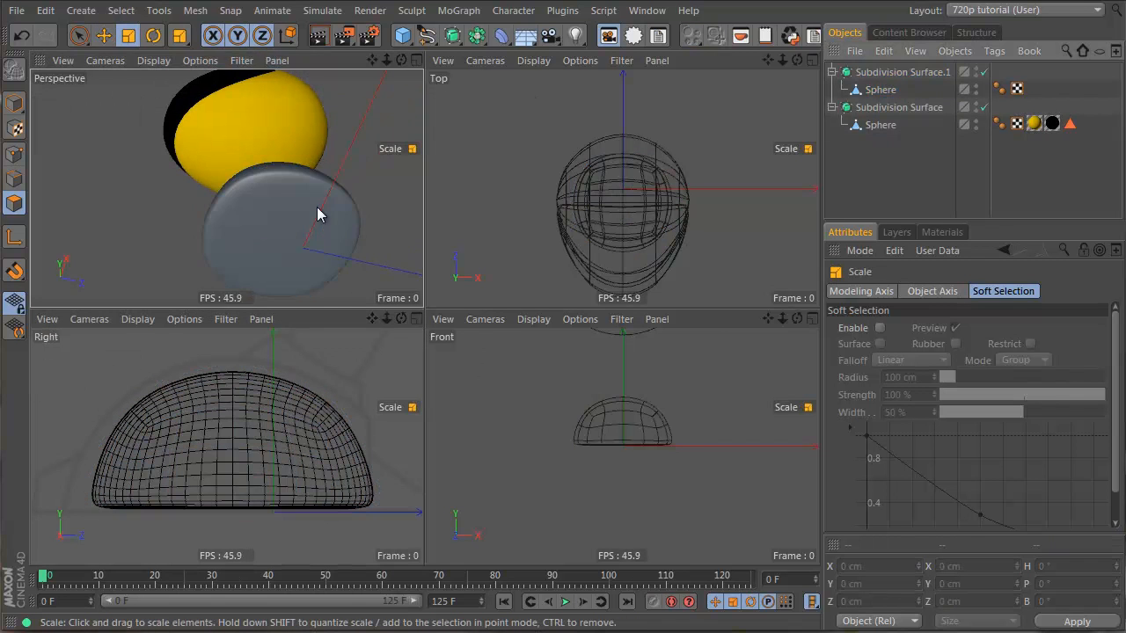
mouse_move(317, 206)
alt+mouse_down()
mouse_move(317, 118)
mouse_move(676, 337)
mouse_move(312, 193)
alt+mouse_up()
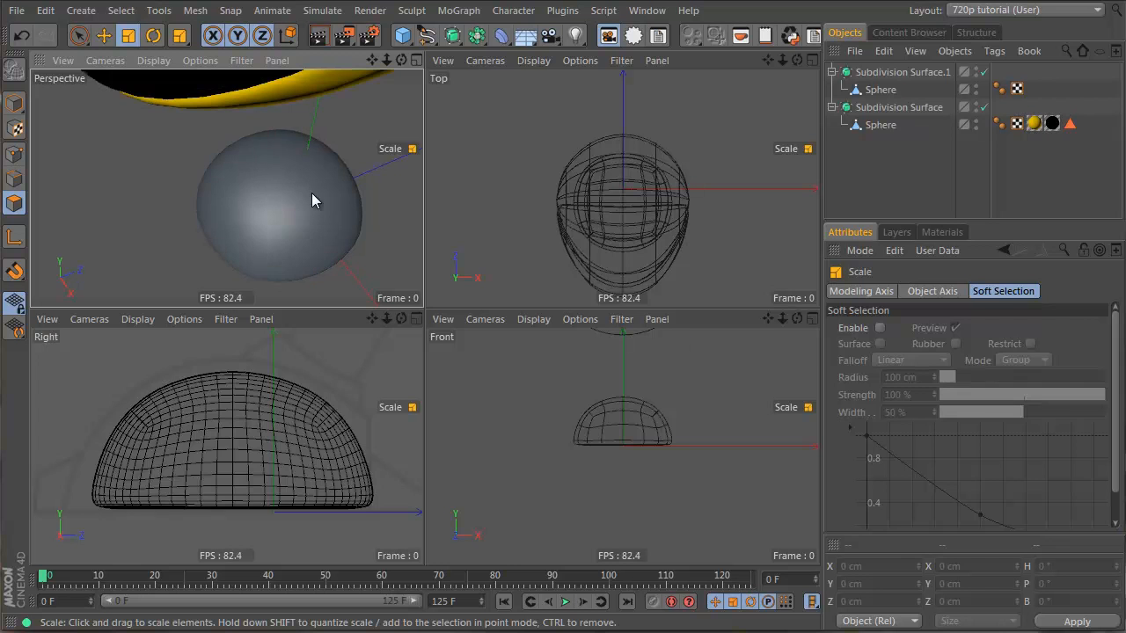
click(312, 201)
click(889, 90)
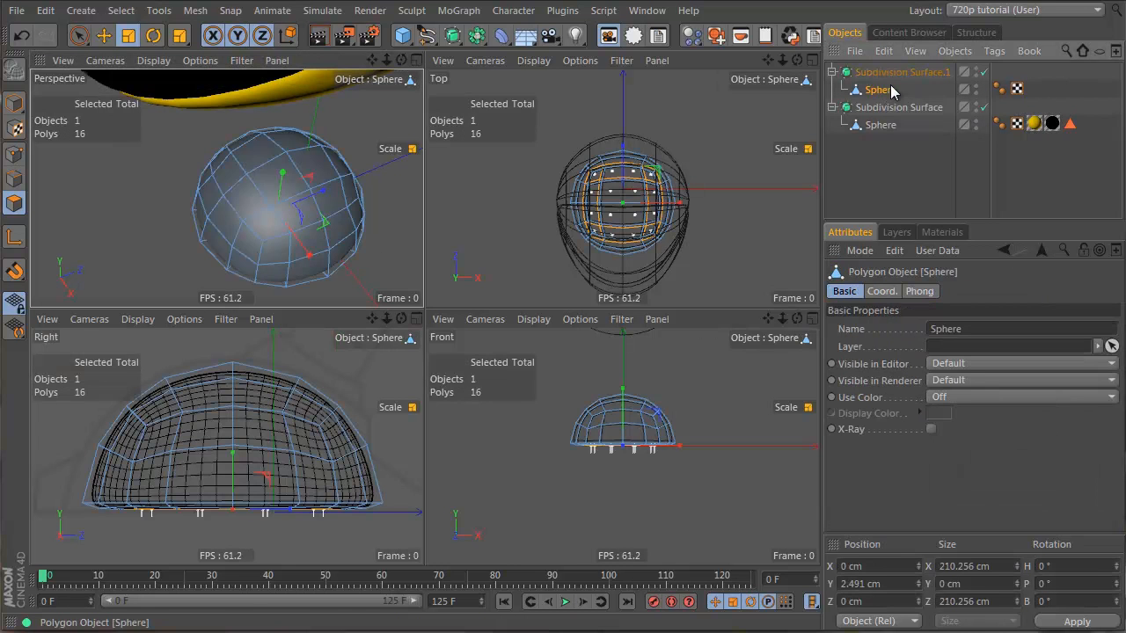
click(901, 72)
- Select the points on the dome's front half and move them forward along Z to about -109.7 cm
click(880, 90)
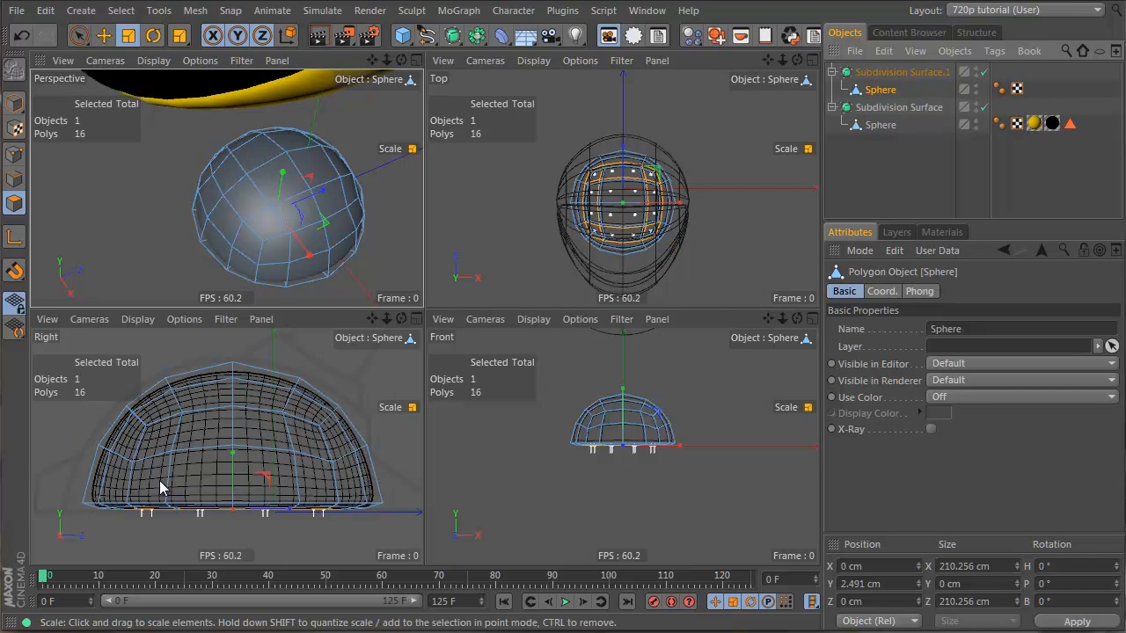
ctrl+click(14, 154)
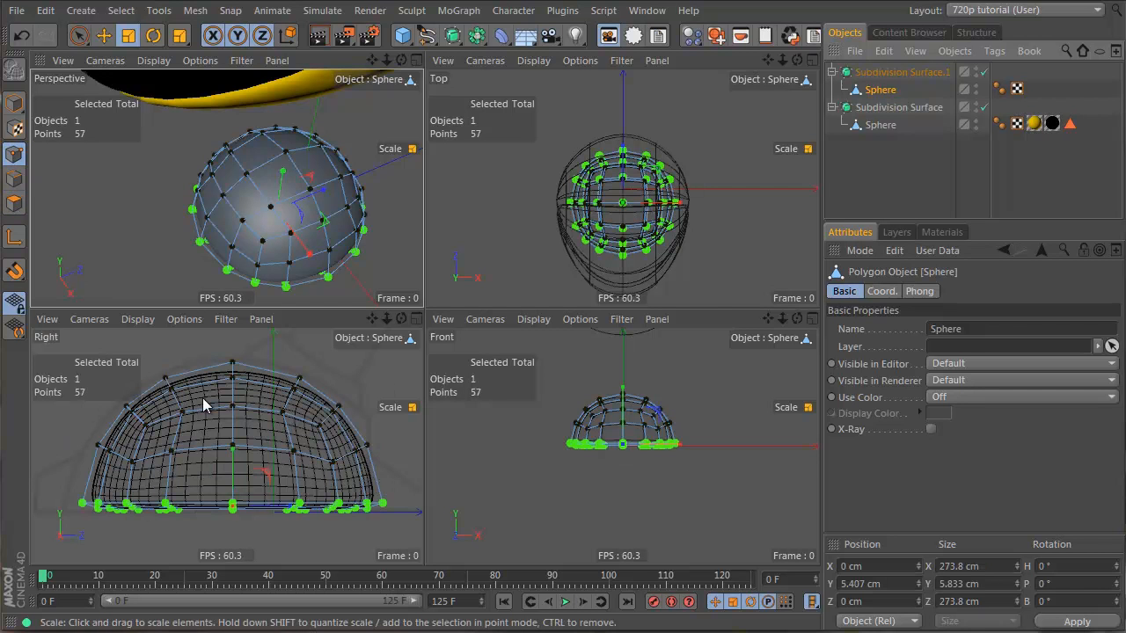
drag(68, 483, 443, 362)
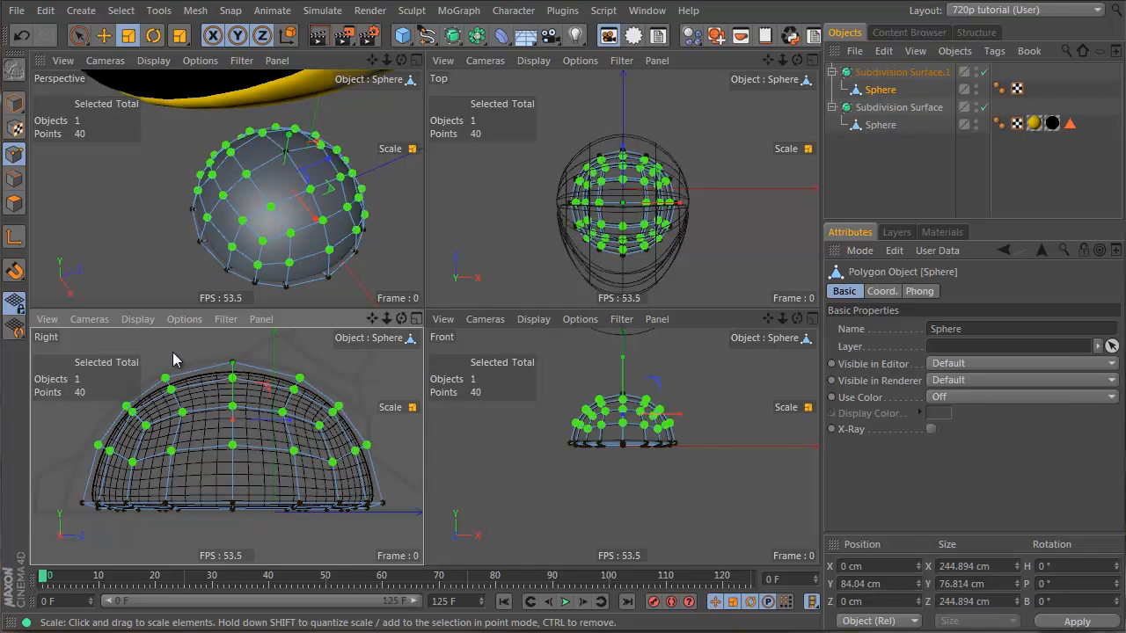
drag(144, 540, 59, 568)
key(e)
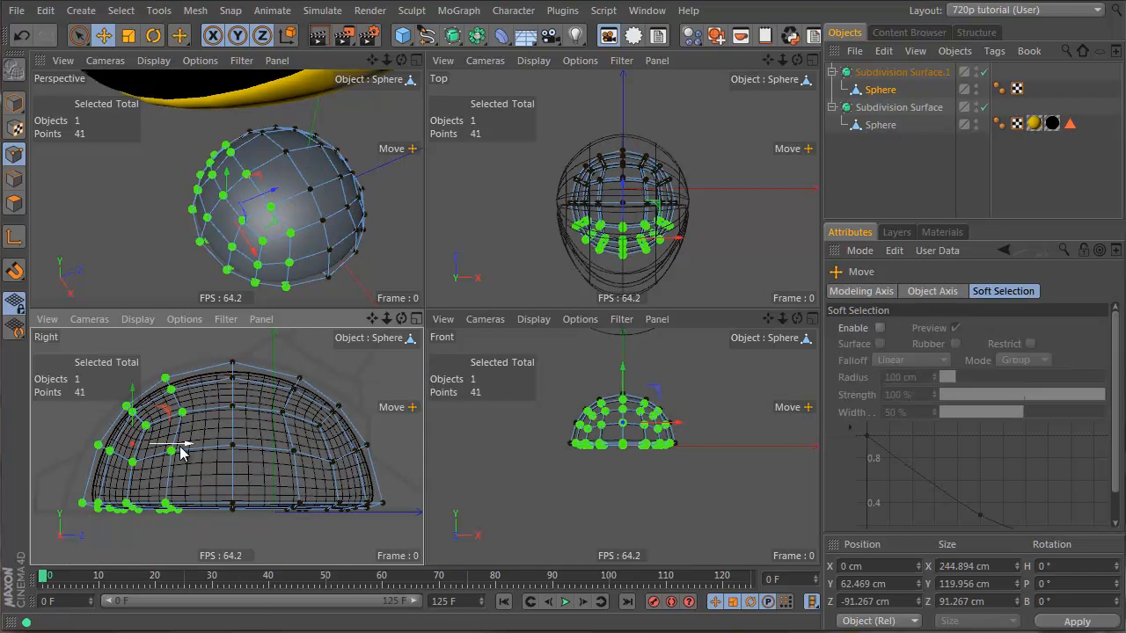
drag(180, 452, 162, 445)
- In the full-size Right view, select the dome points above the base and smear them toward the reference outline with a 100 cm Brush
middle_click(291, 377)
alt+middle_drag(448, 207, 489, 317)
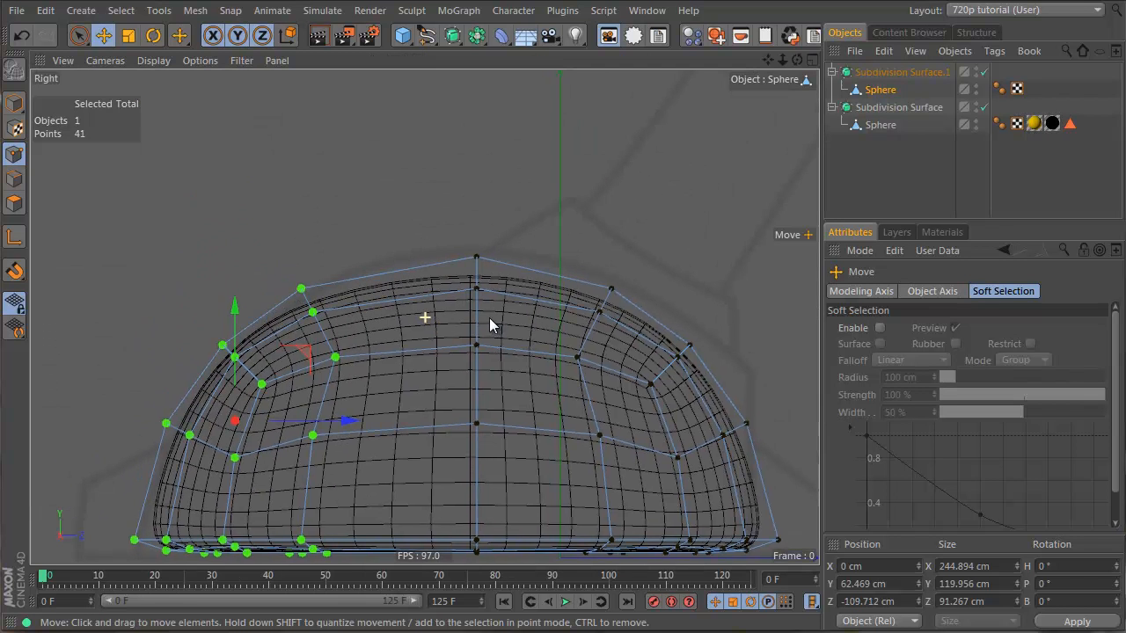
alt+right_drag(576, 384, 508, 339)
right_click(508, 339)
click(304, 257)
right_drag(236, 234, 744, 457)
right_click(650, 221)
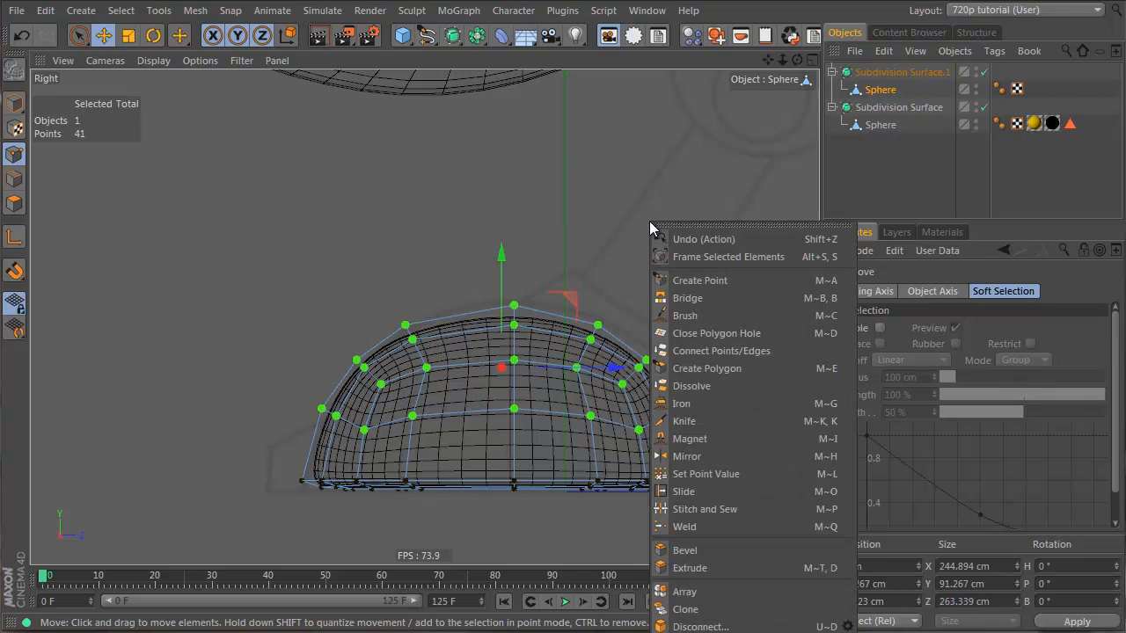
click(728, 315)
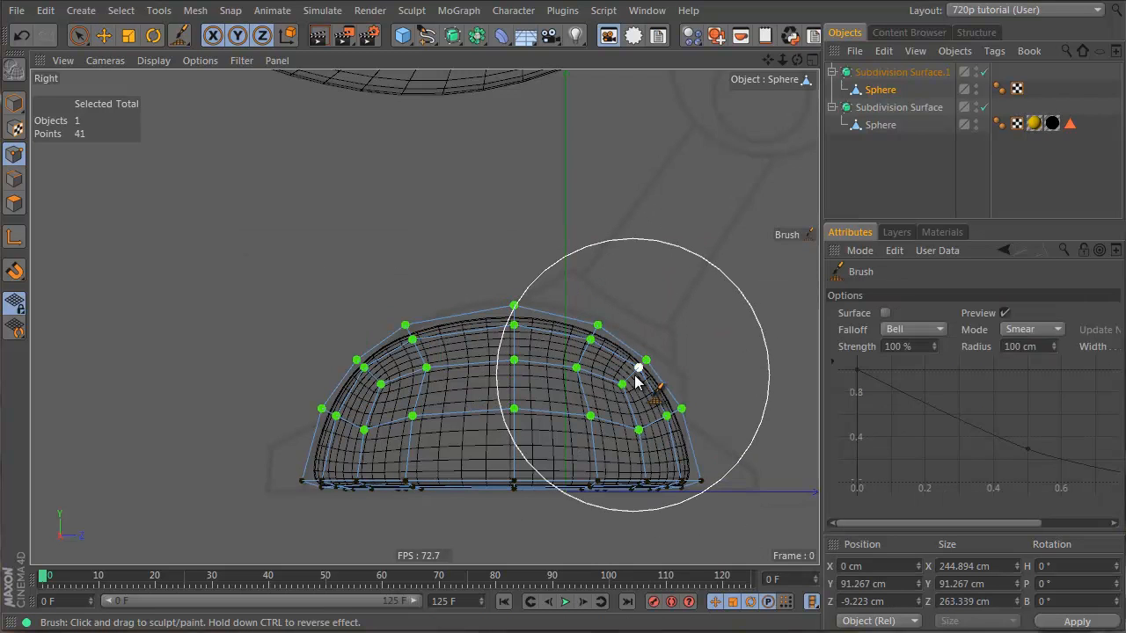
mouse_move(466, 332)
mouse_down()
mouse_move(601, 340)
mouse_move(694, 410)
mouse_move(698, 443)
mouse_up()
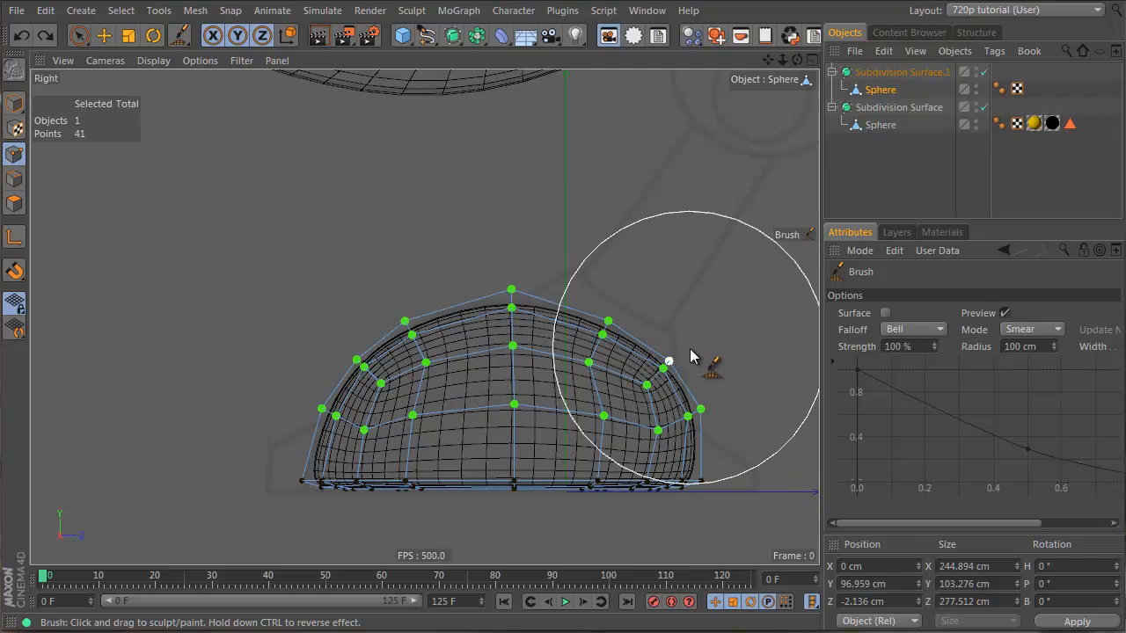
- Select the points at the dome's +Z end, scale them along Z to about 9.8 cm, and move them to about Z 119.7 cm
click(104, 35)
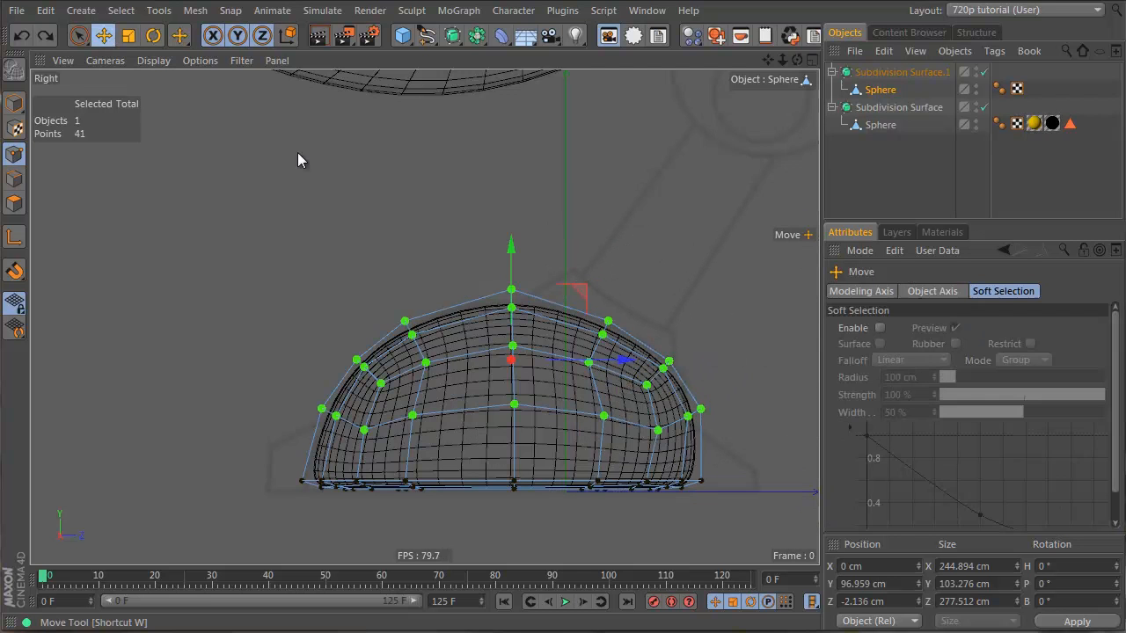
drag(729, 322, 626, 511)
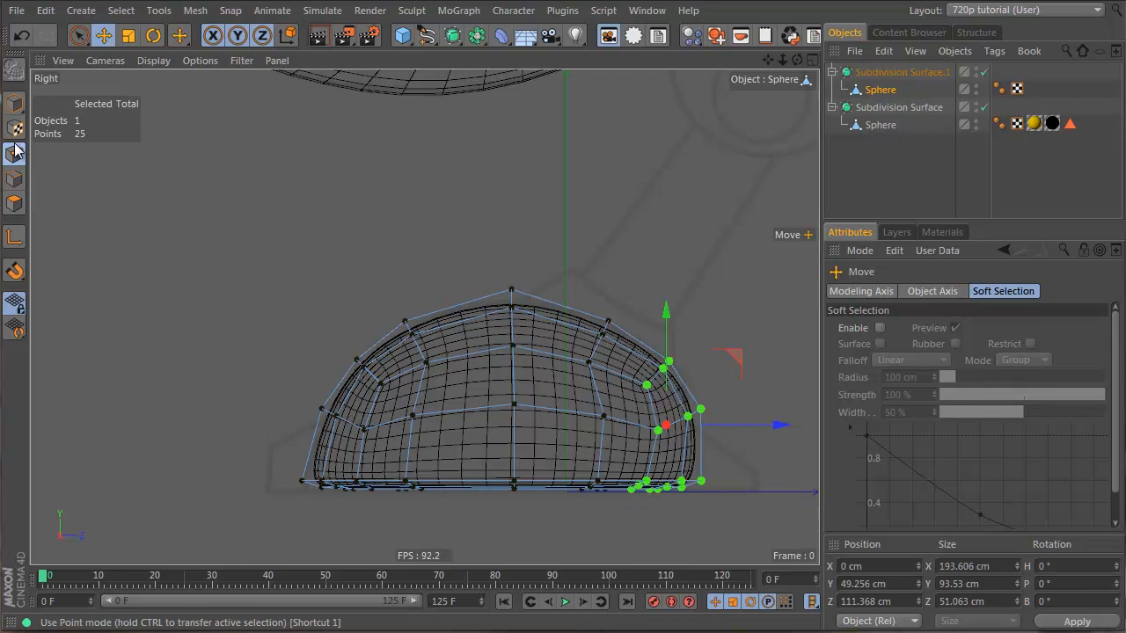
click(128, 35)
drag(779, 428, 756, 429)
key(e)
key(t)
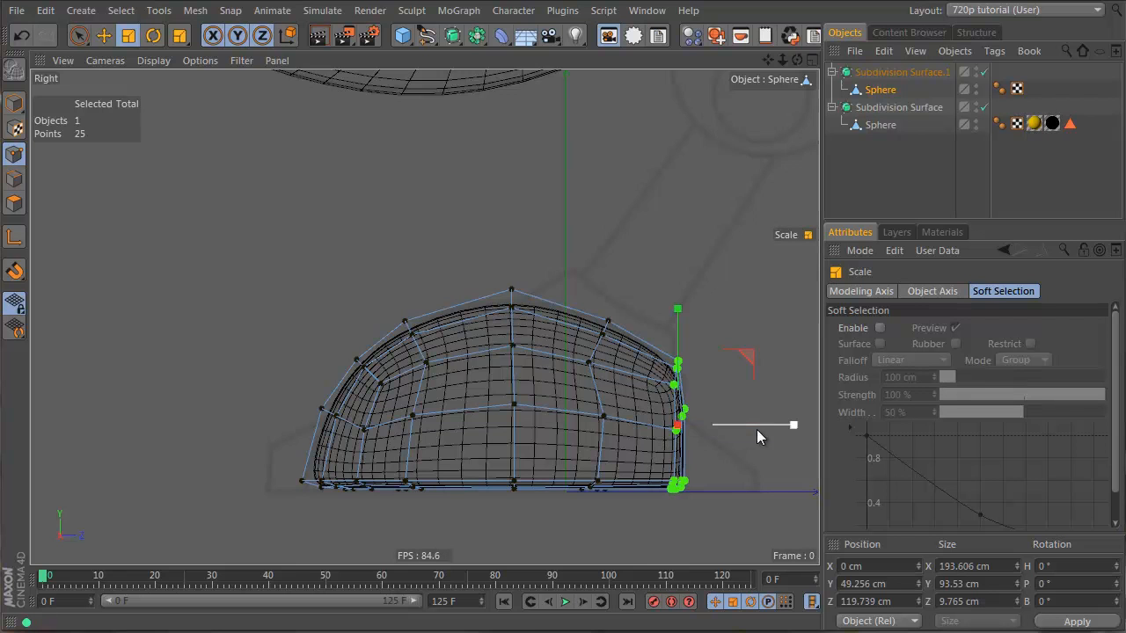
- Lower the selected points' axis to the dome's base at about Y 6.1 cm and scale them vertically to about 85.4 cm
click(13, 239)
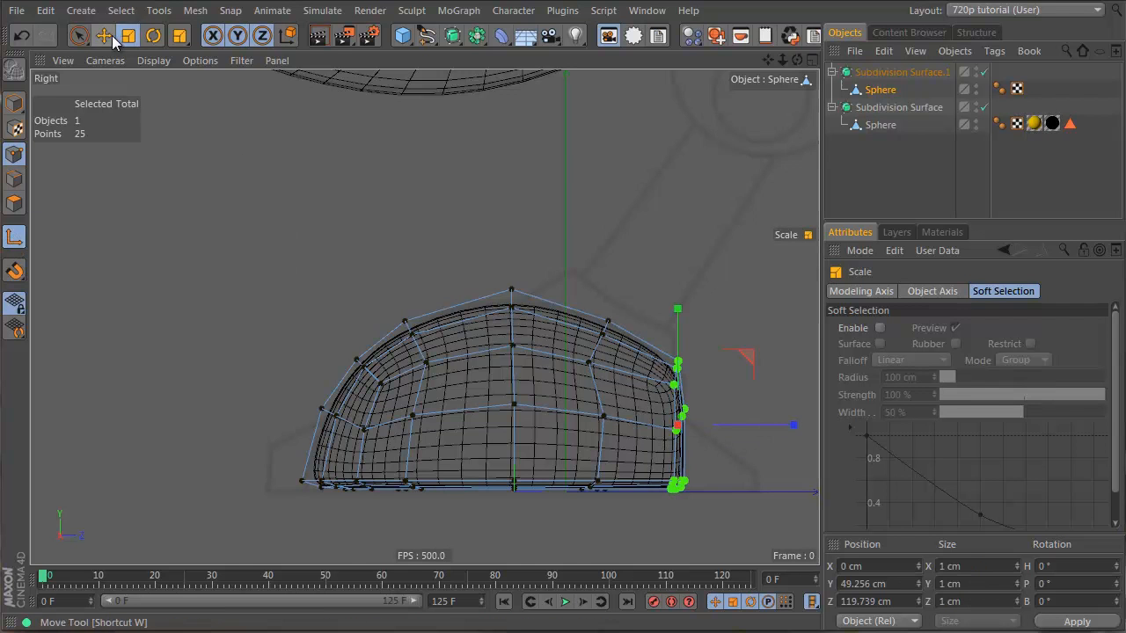
click(104, 36)
drag(682, 323, 684, 375)
click(12, 237)
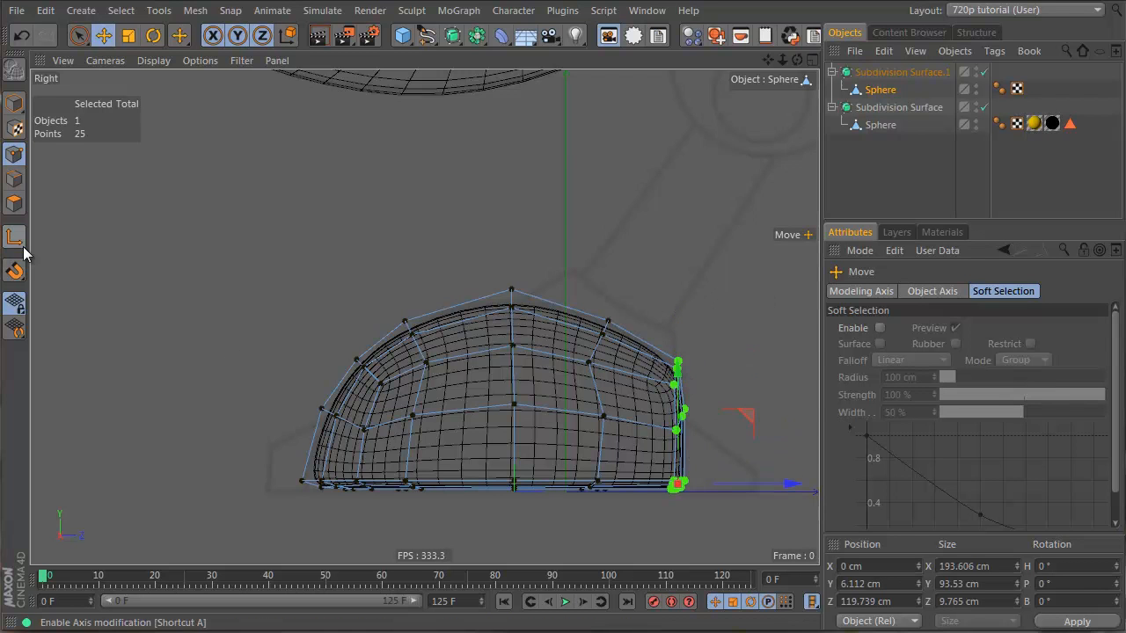
click(129, 36)
mouse_move(679, 394)
mouse_down()
mouse_move(678, 370)
mouse_move(677, 418)
mouse_move(675, 396)
mouse_up()
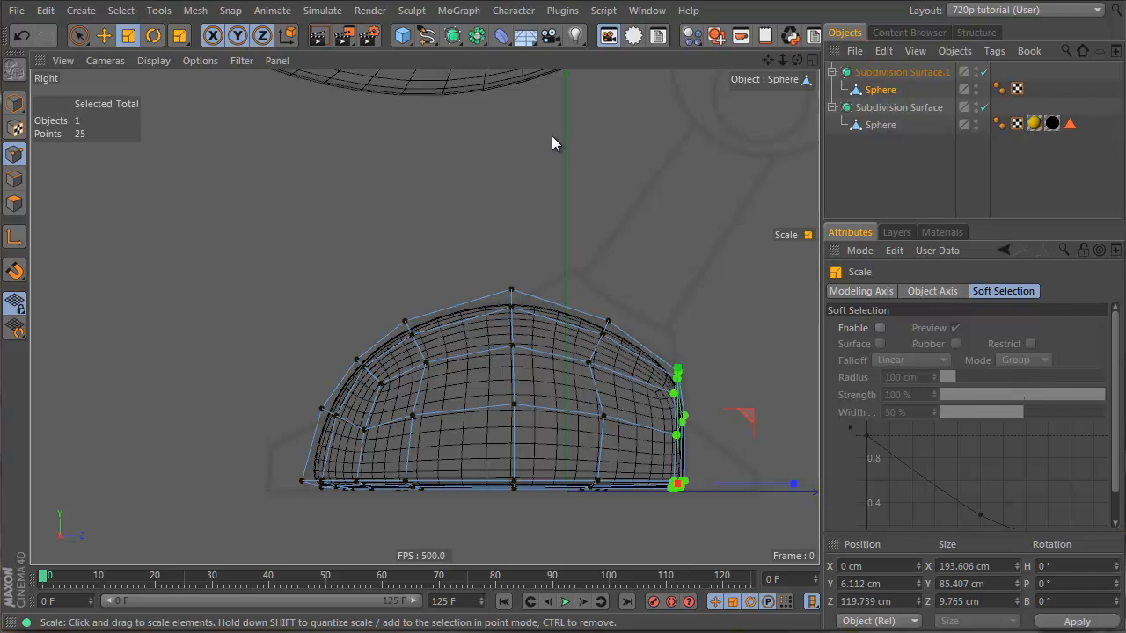
- Look up the Transform Tool's shortcut in the Command Manager by filtering command names for "transf"
key(shift+F12)
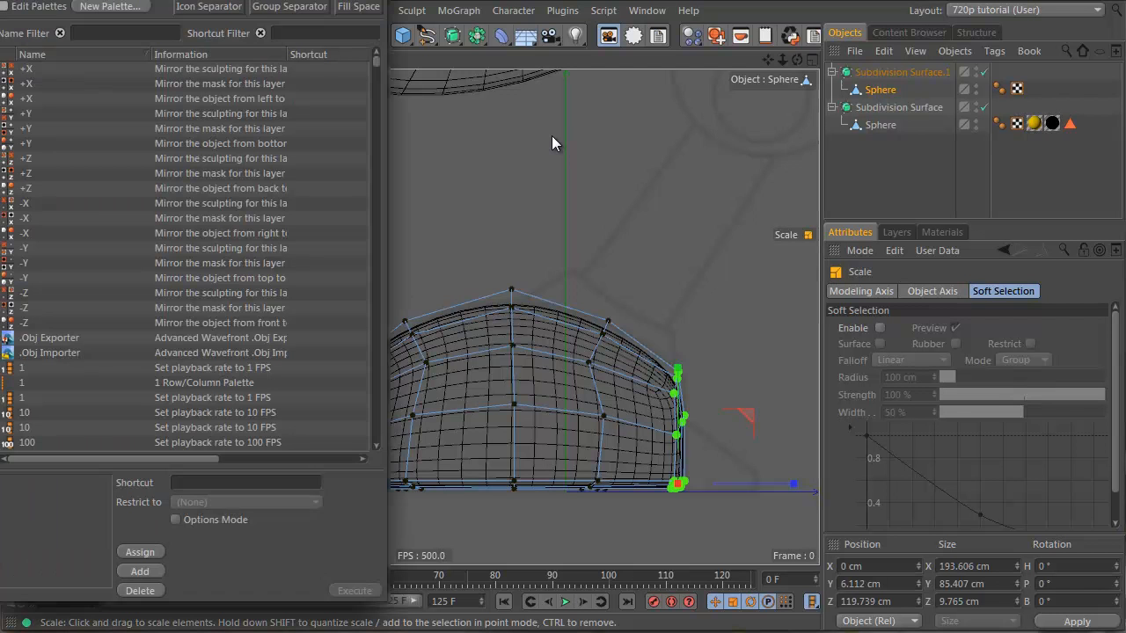
text(transf)
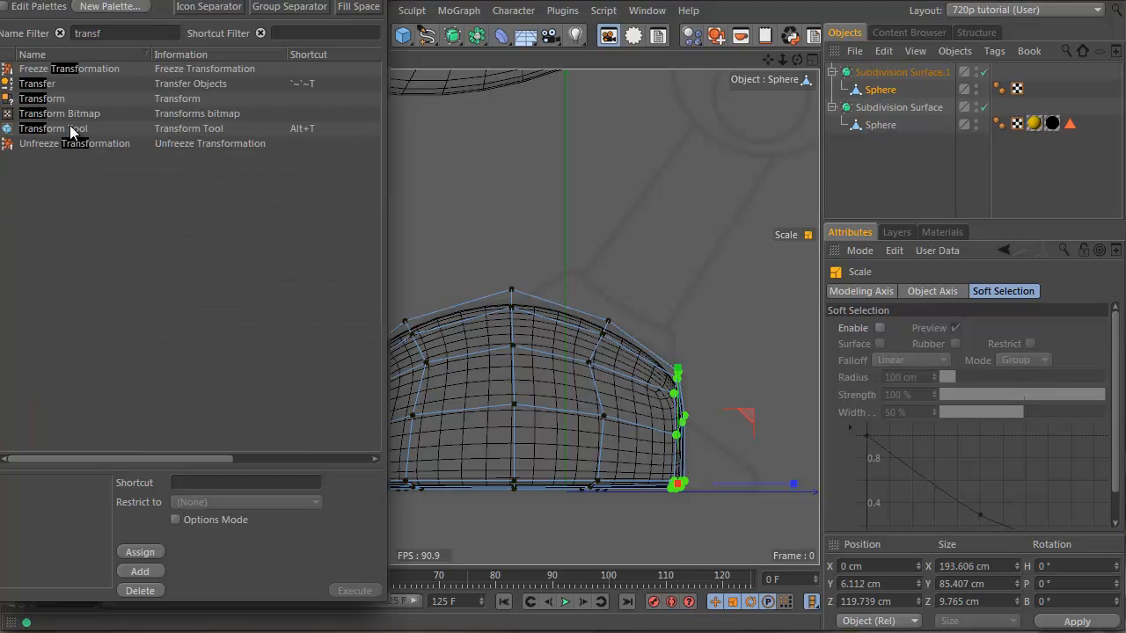
click(86, 132)
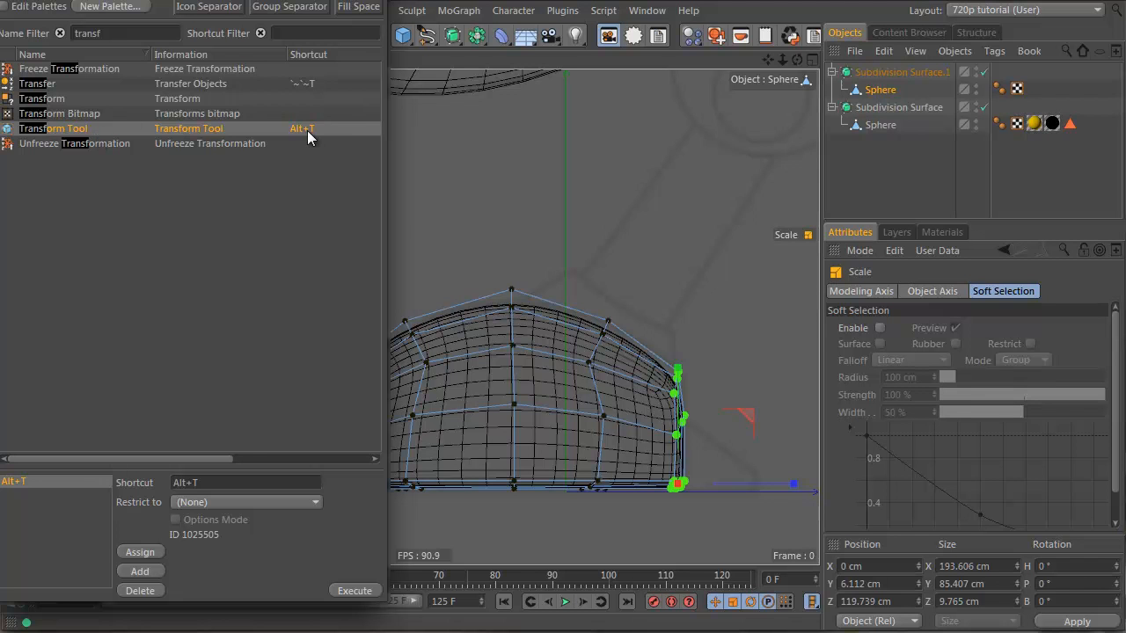
click(368, 0)
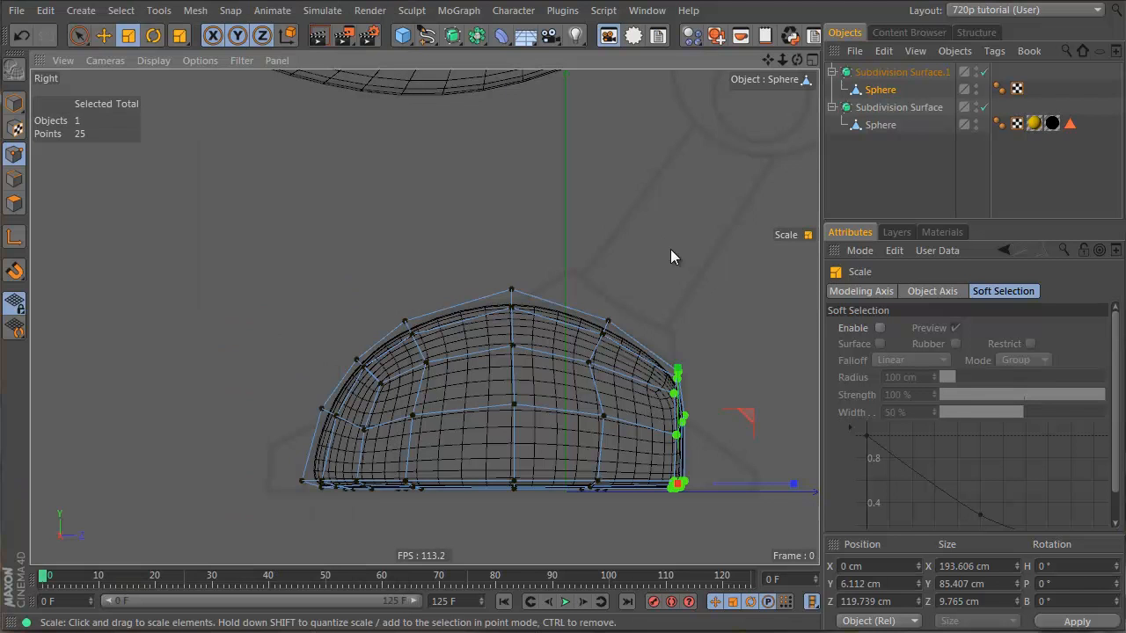
- Try scaling the selected end points with the Transform Tool from its different handles, and undo each attempt
key(alt+t)
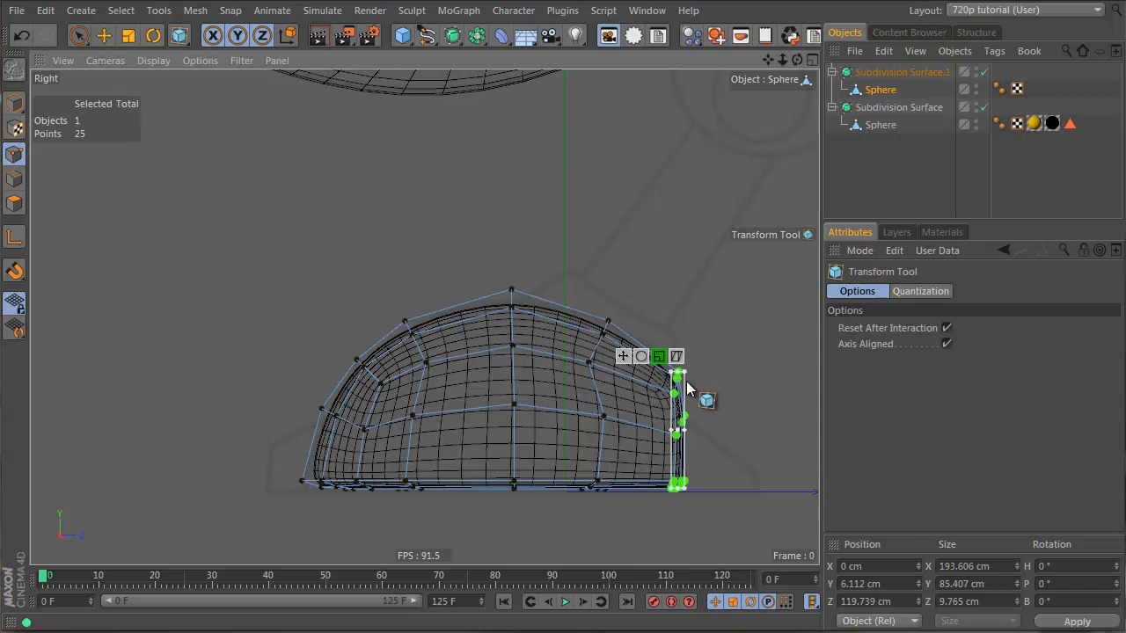
drag(677, 492, 697, 422)
key(ctrl+z)
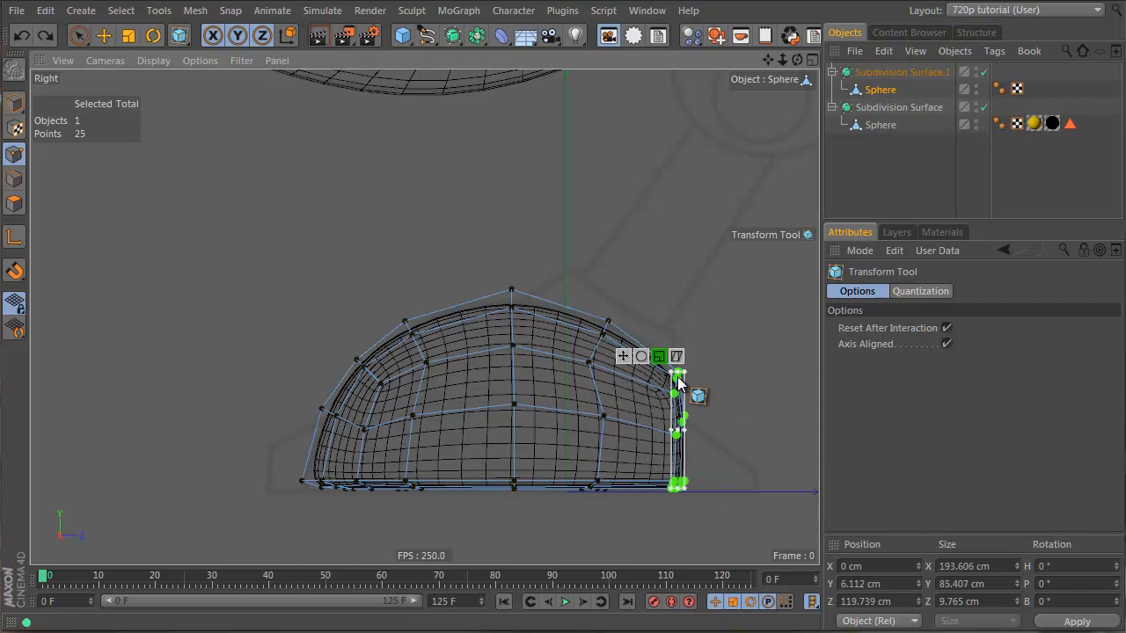
drag(677, 375, 675, 367)
key(ctrl+z)
drag(685, 432, 720, 447)
key(ctrl+z)
key(e)
- Deselect the foot dome, examine its smoothed shape in perspective, and select its Sphere object again
click(762, 298)
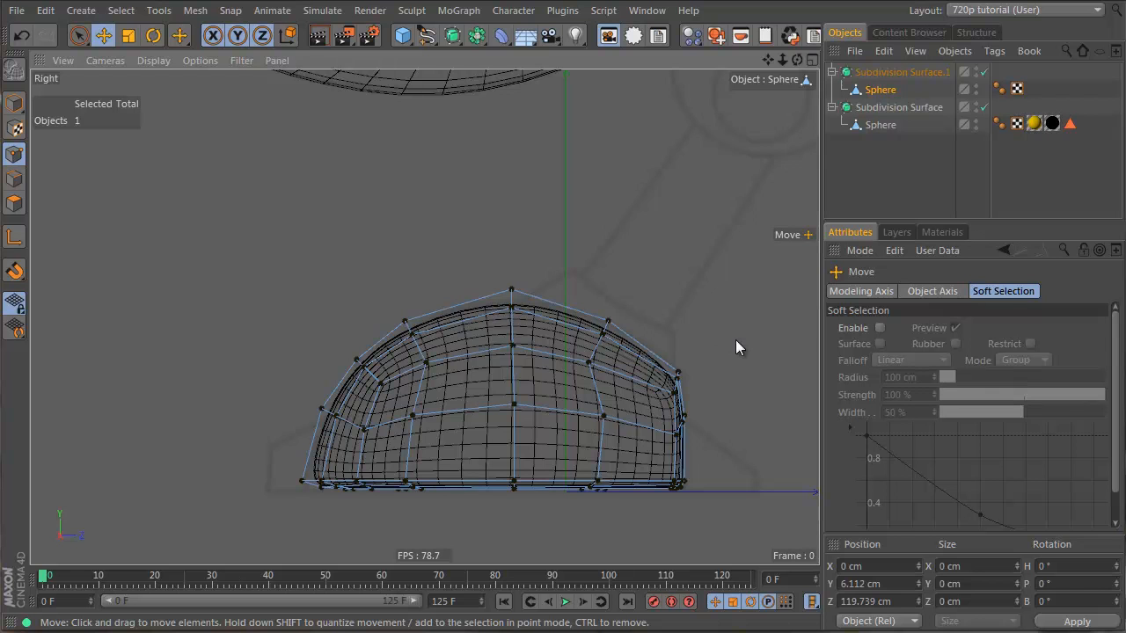
click(900, 181)
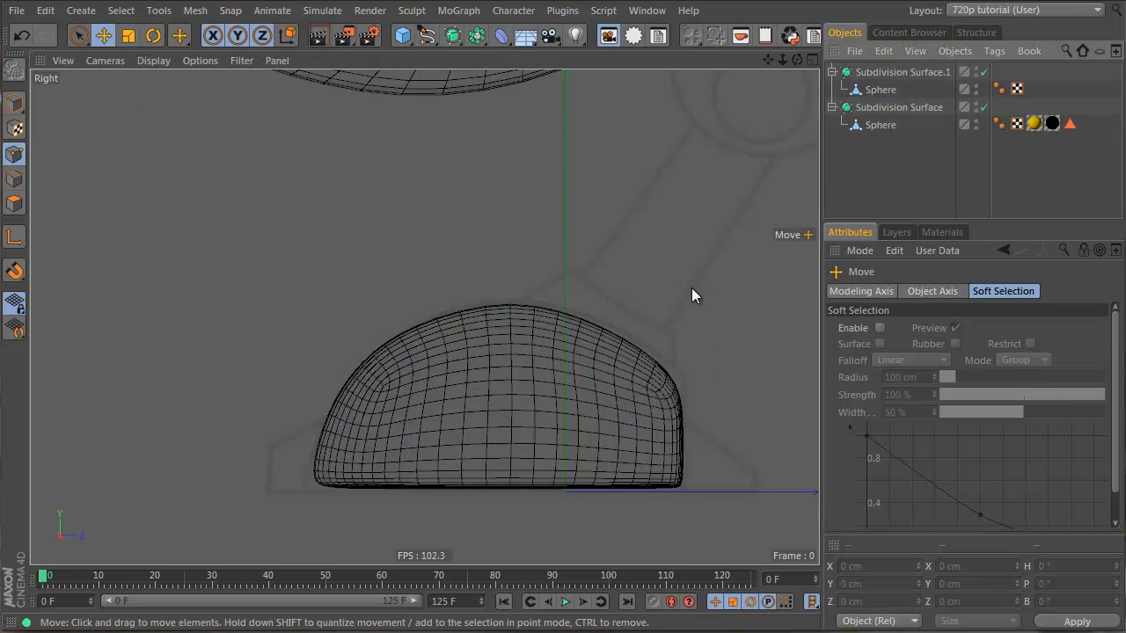
click(617, 402)
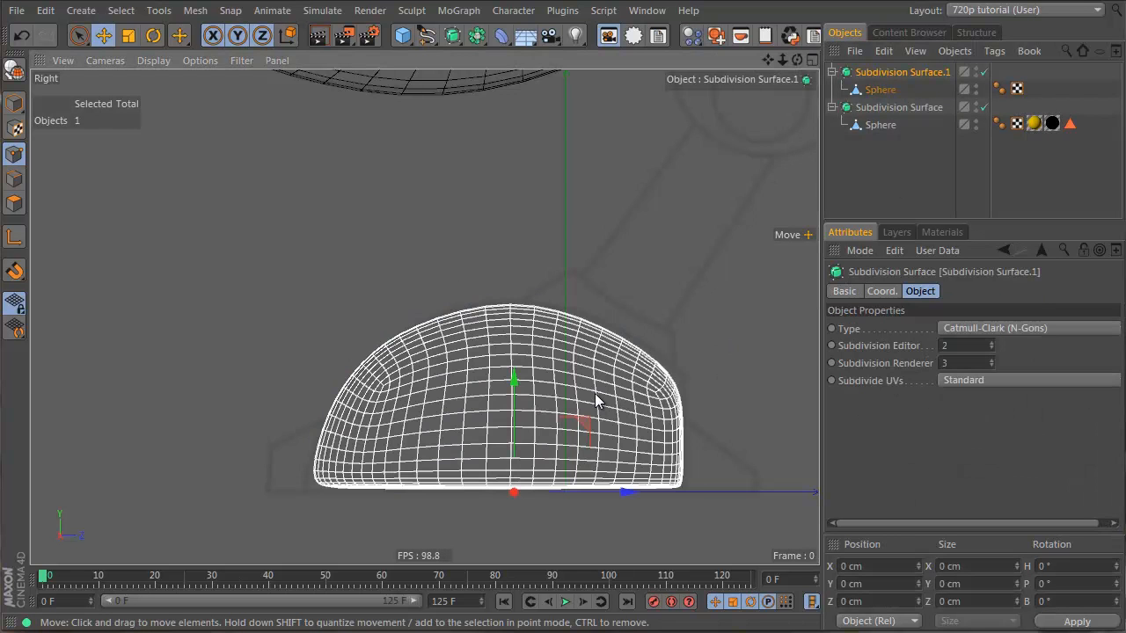
middle_click(594, 393)
mouse_move(295, 180)
alt+mouse_down()
mouse_move(674, 336)
mouse_move(405, 116)
mouse_move(313, 242)
mouse_move(322, 281)
mouse_move(309, 256)
mouse_move(301, 264)
mouse_move(314, 250)
alt+mouse_up()
key(t)
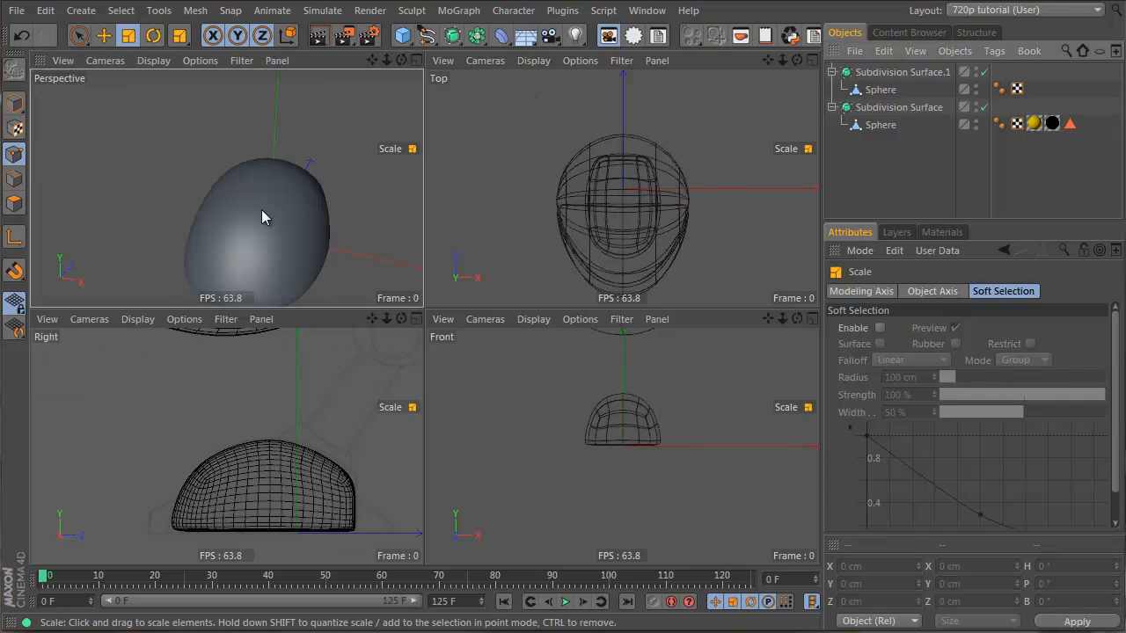
mouse_move(264, 214)
alt+mouse_down()
mouse_move(389, 114)
mouse_move(271, 123)
mouse_move(194, 110)
mouse_move(674, 339)
mouse_move(365, 140)
mouse_move(241, 203)
mouse_move(211, 193)
alt+mouse_up()
click(880, 89)
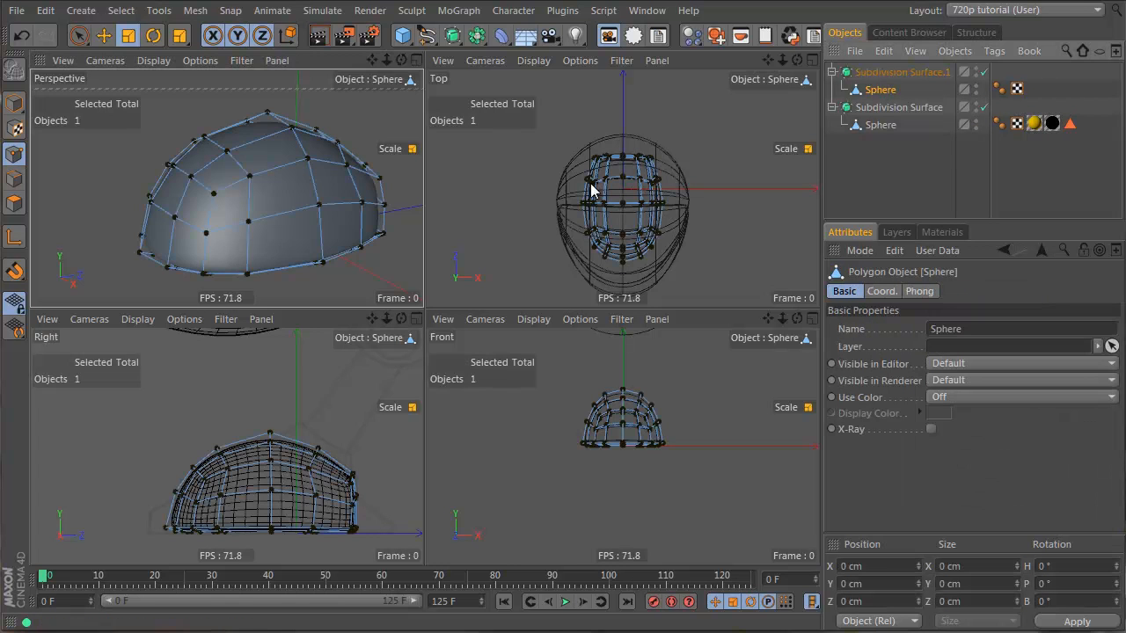
alt+drag(369, 207, 151, 230)
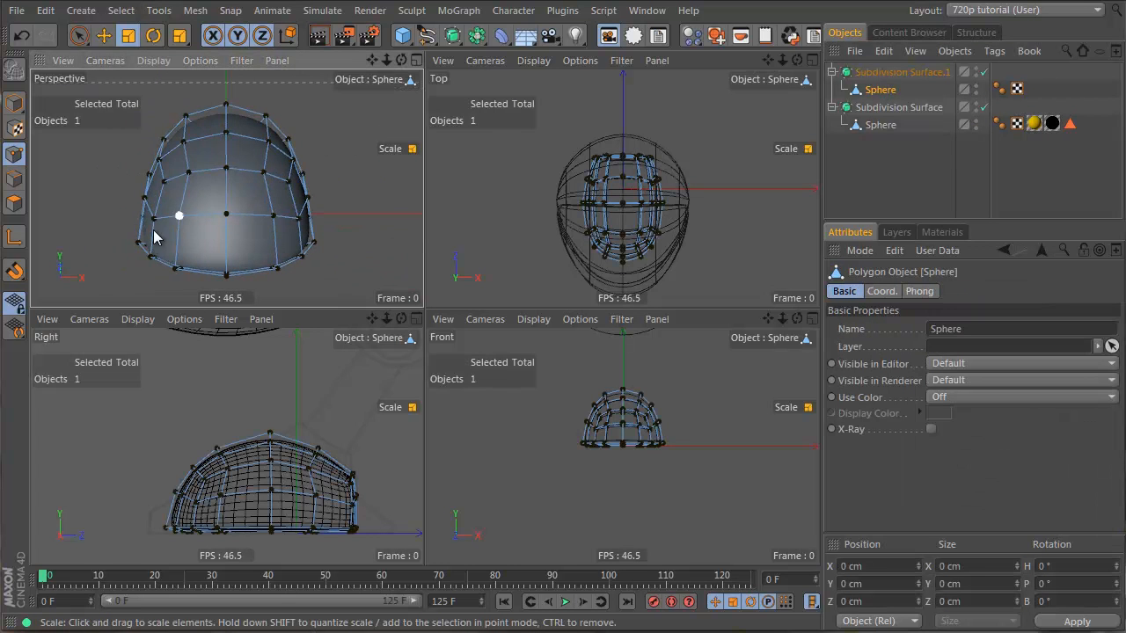
- Select the 16 polygons forming the central strip over the dome from front to back with Live Selection
click(79, 35)
key(Return)
key(Return)
mouse_move(229, 245)
mouse_down()
mouse_move(231, 121)
mouse_move(234, 146)
mouse_move(273, 143)
mouse_move(221, 214)
mouse_move(495, 257)
mouse_up()
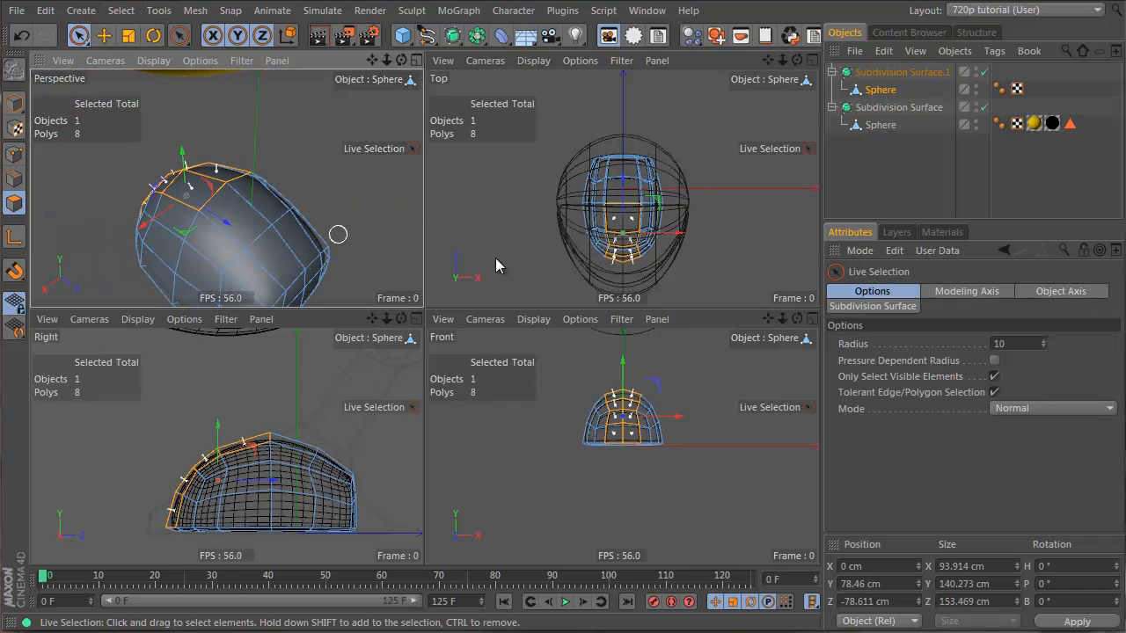
shift+drag(283, 227, 291, 249)
shift+drag(299, 291, 305, 296)
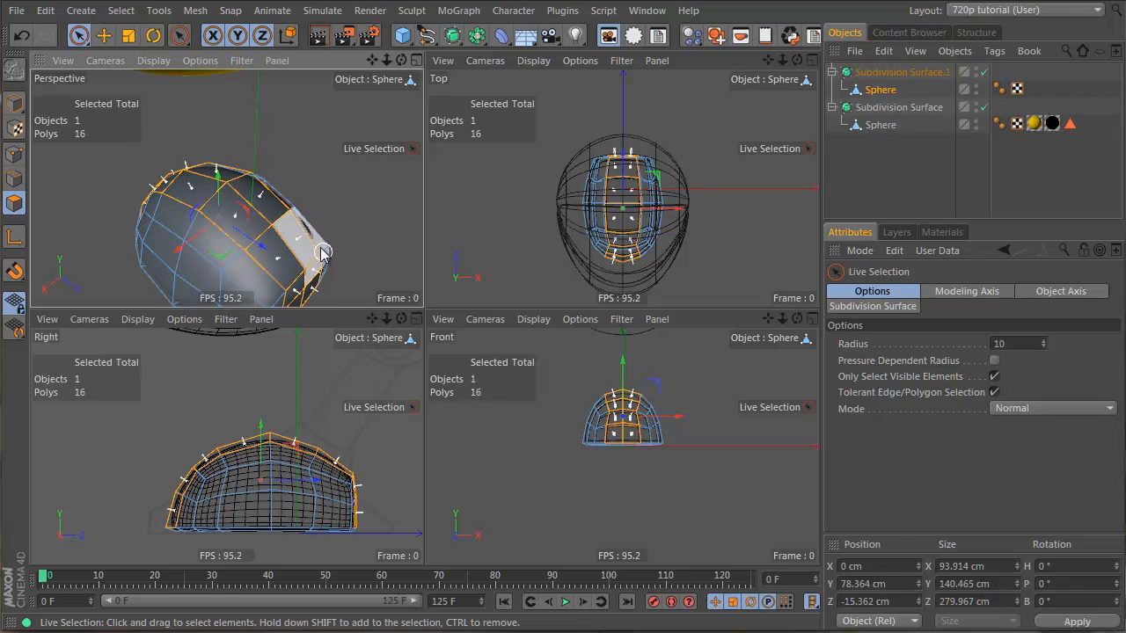
- Inset the selected central strip slightly in the full-size perspective view and extrude it inward by -8.5 cm
alt+drag(322, 249, 299, 196)
scroll(299, 196, up, 2)
middle_click(339, 216)
scroll(352, 224, down, 3)
alt+middle_drag(389, 239, 351, 179)
key(i)
drag(670, 339, 675, 335)
key(d)
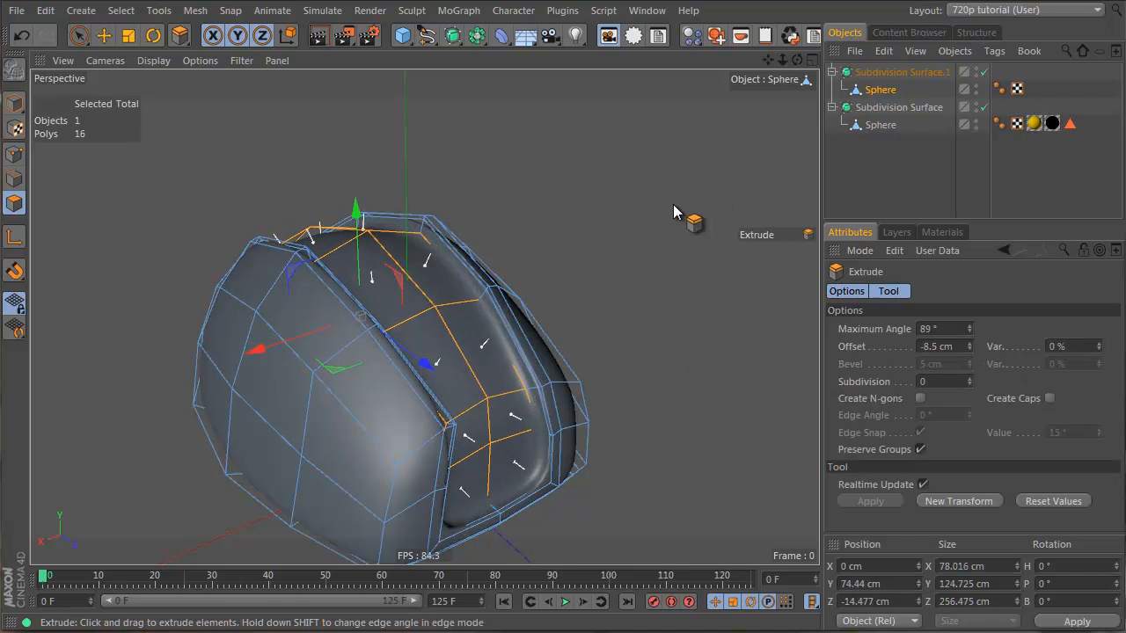
alt+drag(390, 264, 354, 293)
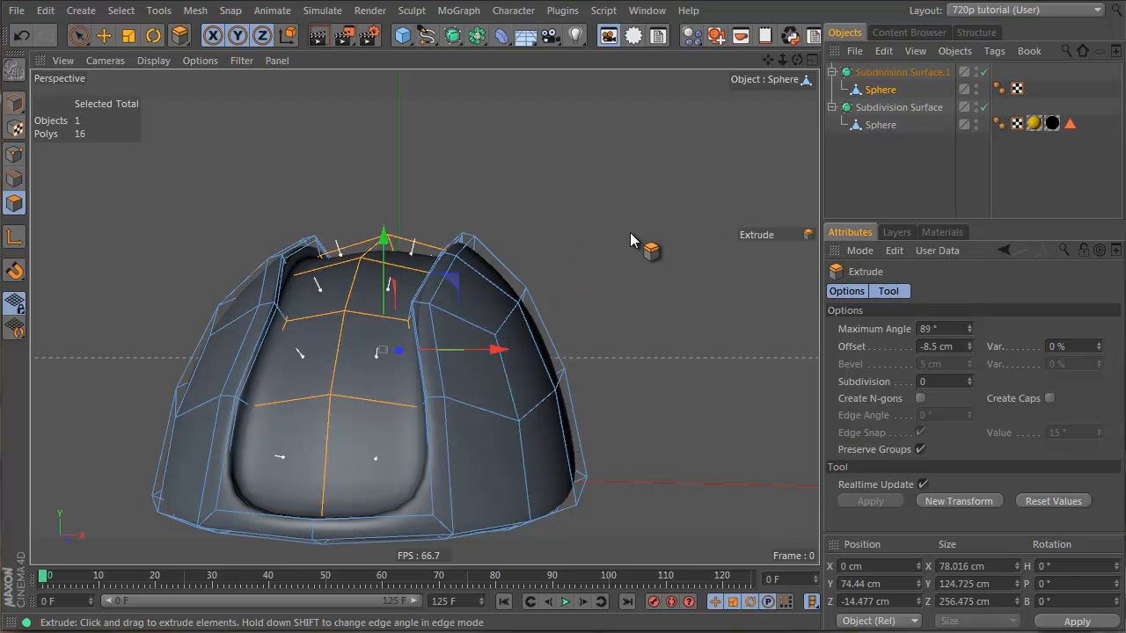
- Undo the inward extrusion and the inset of the dome's central strip
key(ctrl+z)
key(ctrl+z)
key(ctrl+z)
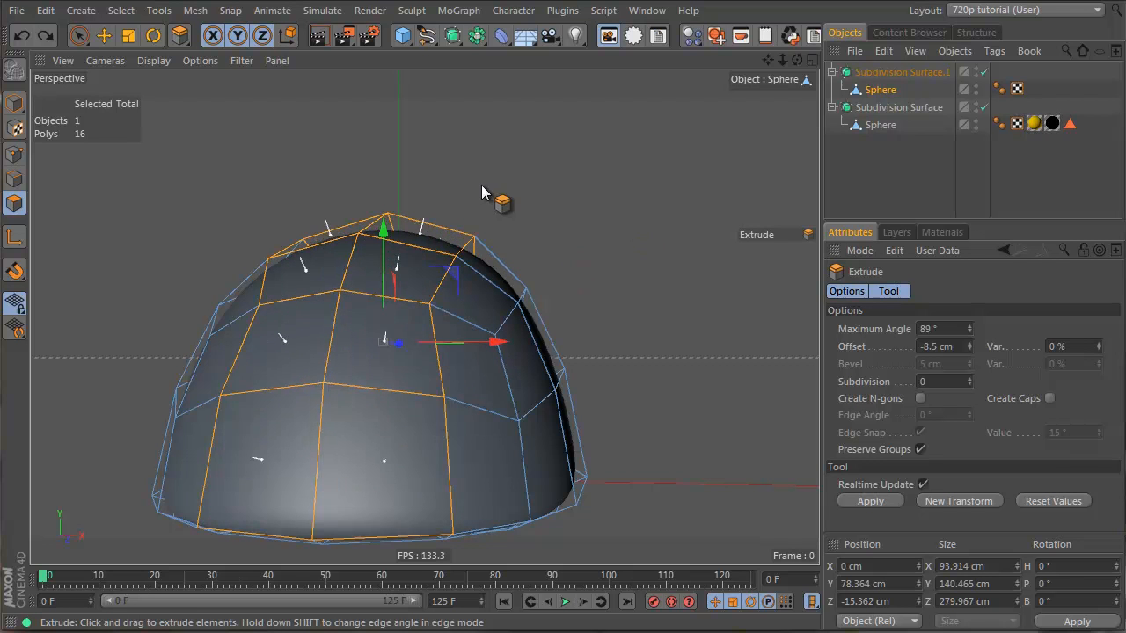
- Flatten the edge loops on both sides of the dome's central loop, scaling each to 0 cm along X
click(13, 180)
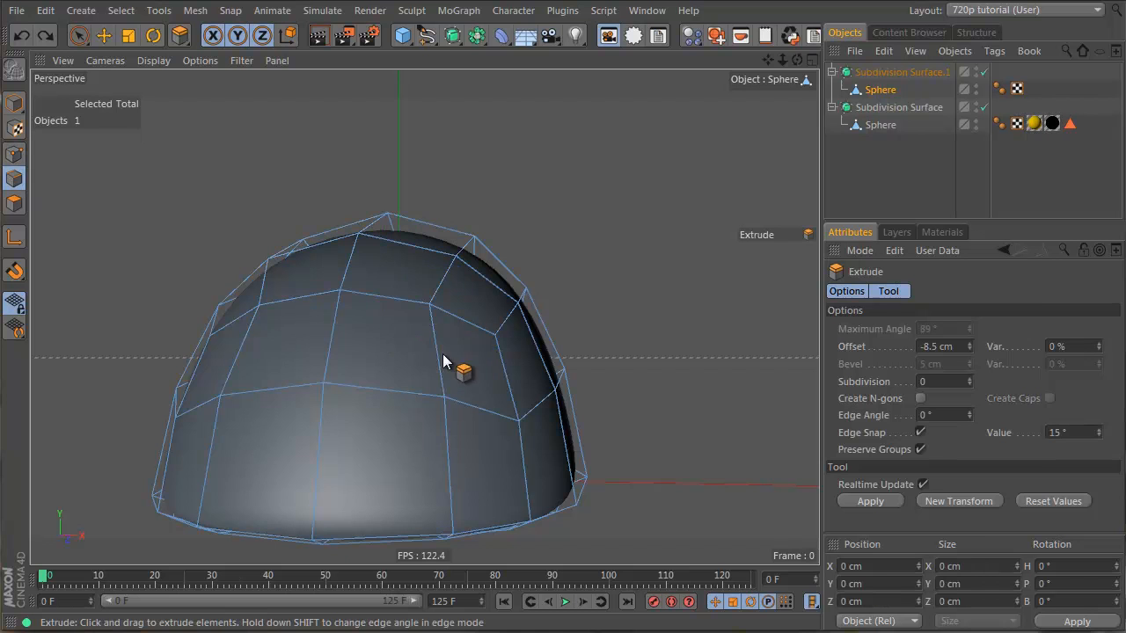
key(e)
double_click(439, 361)
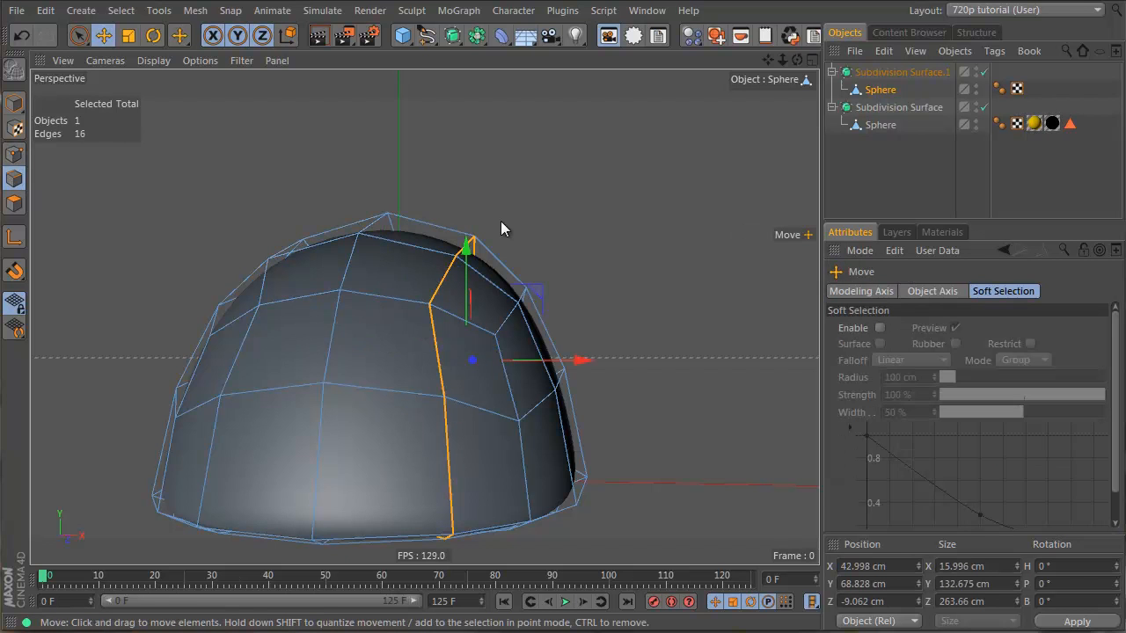
alt+drag(374, 315, 458, 315)
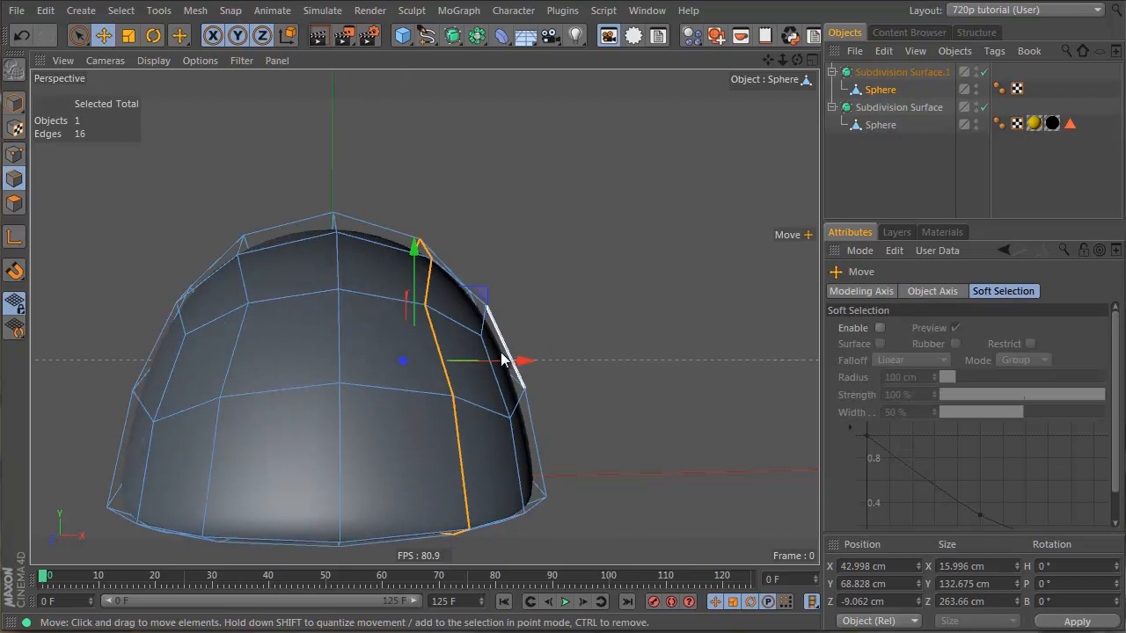
key(t)
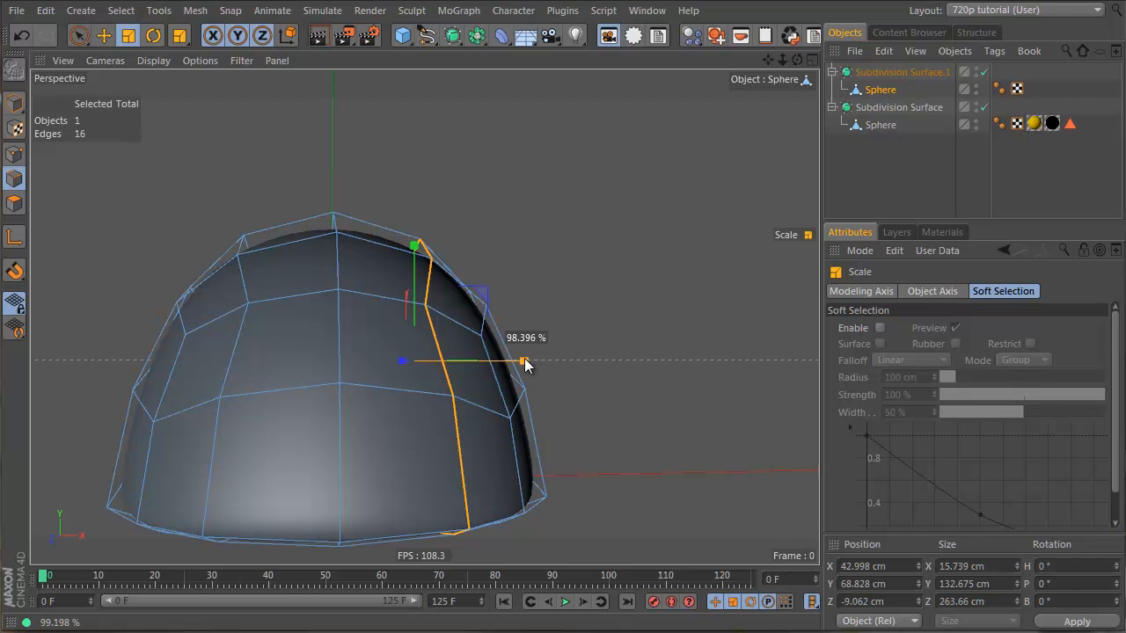
drag(428, 359, 415, 363)
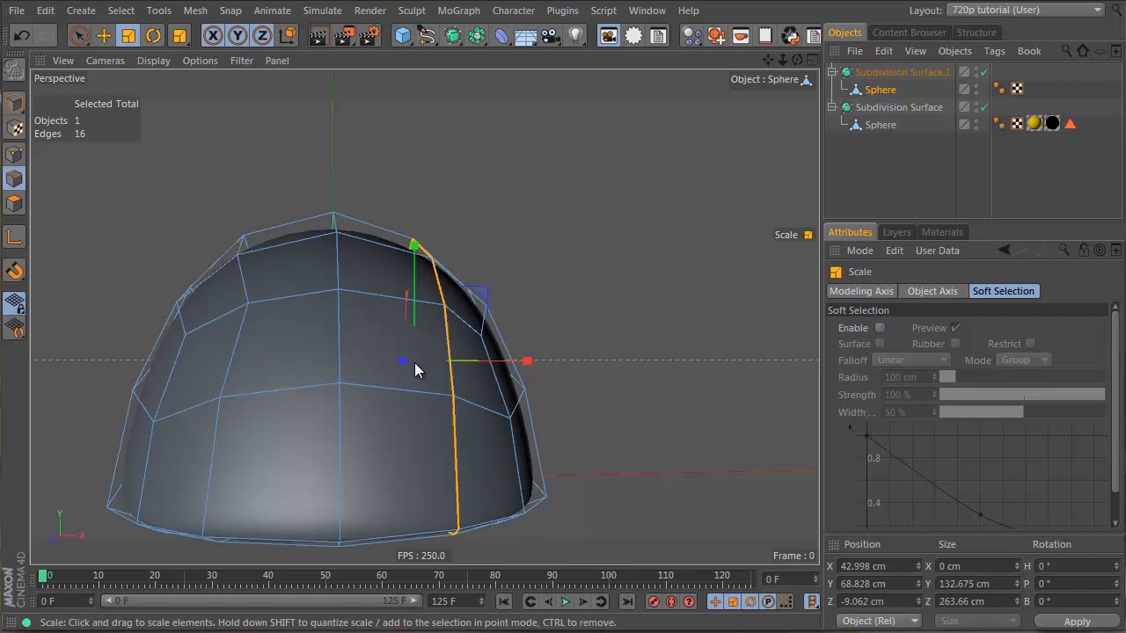
double_click(244, 343)
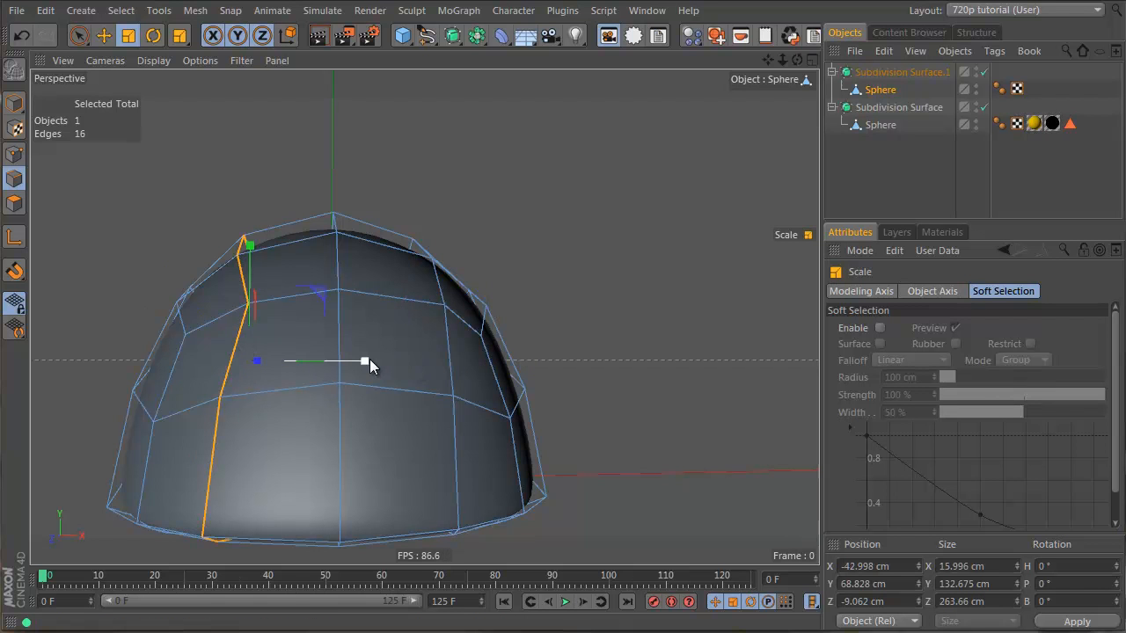
drag(370, 359, 258, 364)
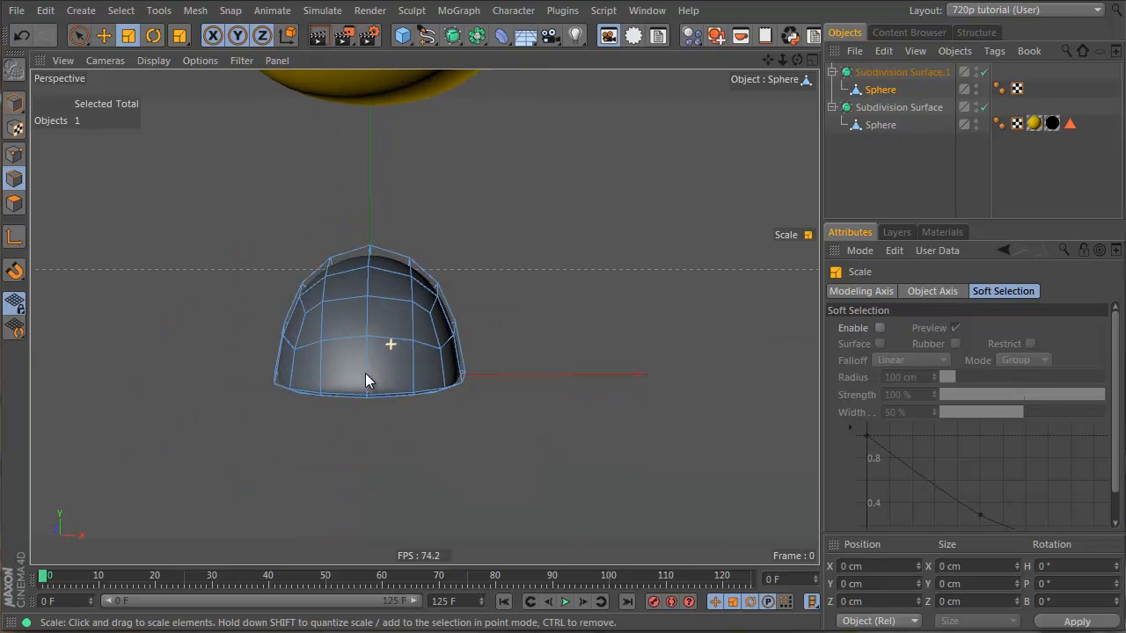
- Select the dome's central edge loop and reduce its height to about 138 cm with the Transform Tool
alt+right_drag(397, 332, 434, 316)
alt+drag(360, 278, 365, 192)
click(361, 279)
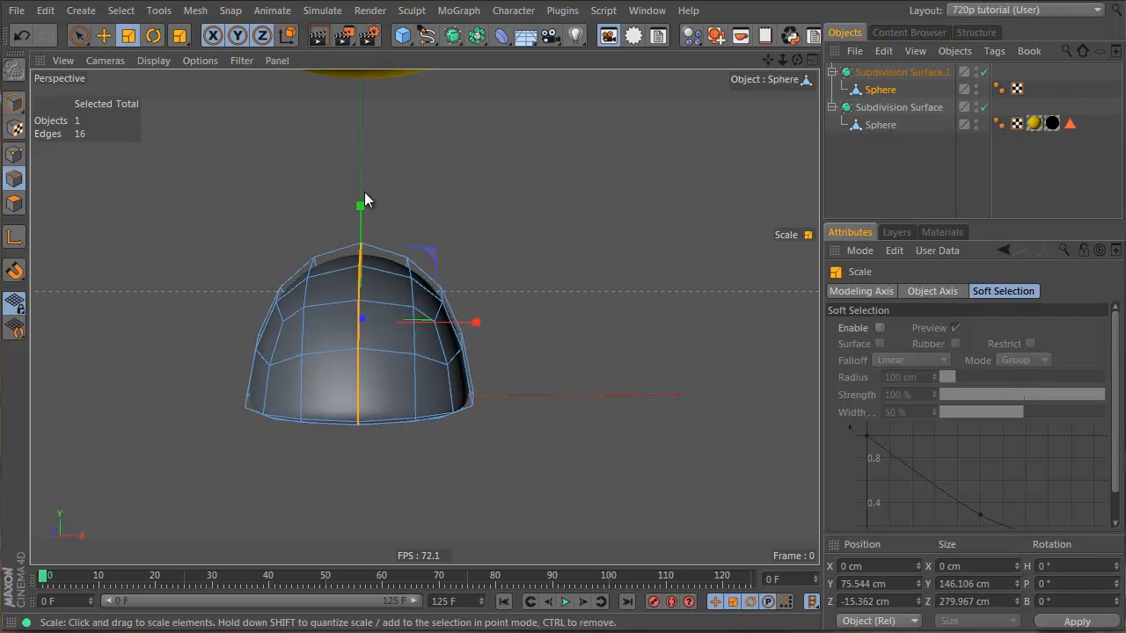
key(ctrl+t)
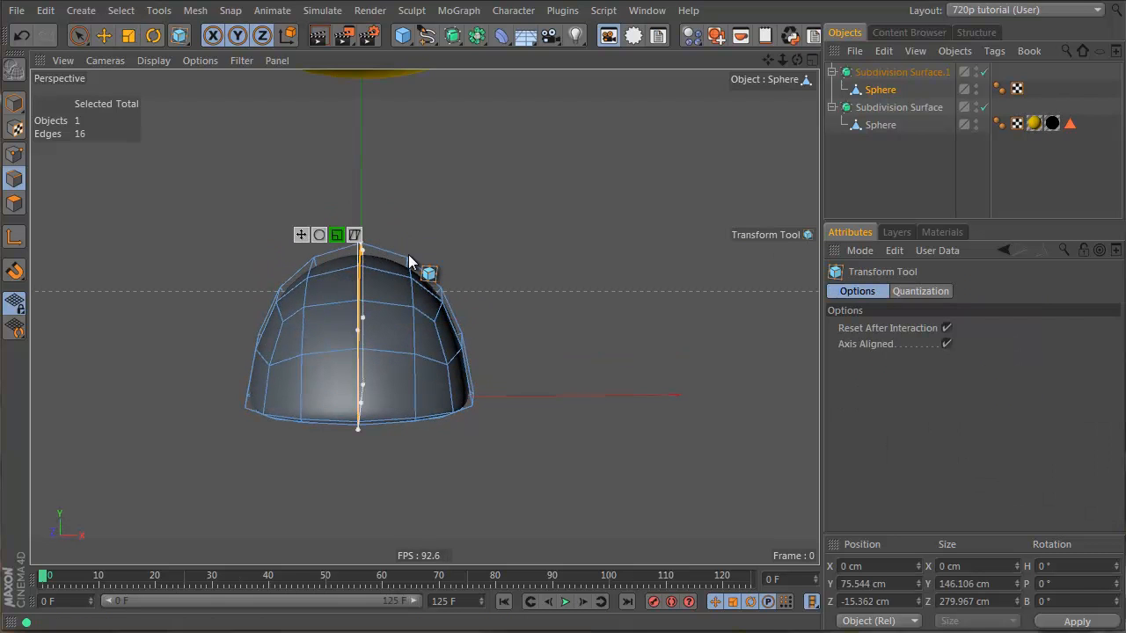
alt+drag(408, 255, 230, 263)
drag(392, 242, 392, 250)
- In the full-size Right view, lower the central loop's height to about 132.9 cm and check the top in perspective
middle_click(392, 251)
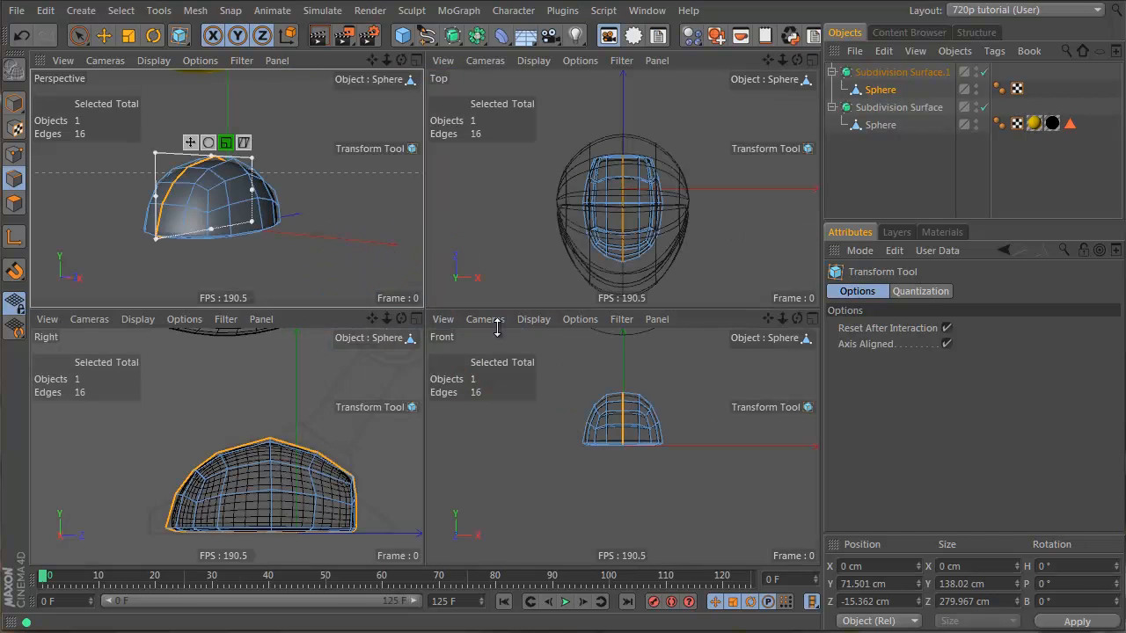
middle_click(284, 388)
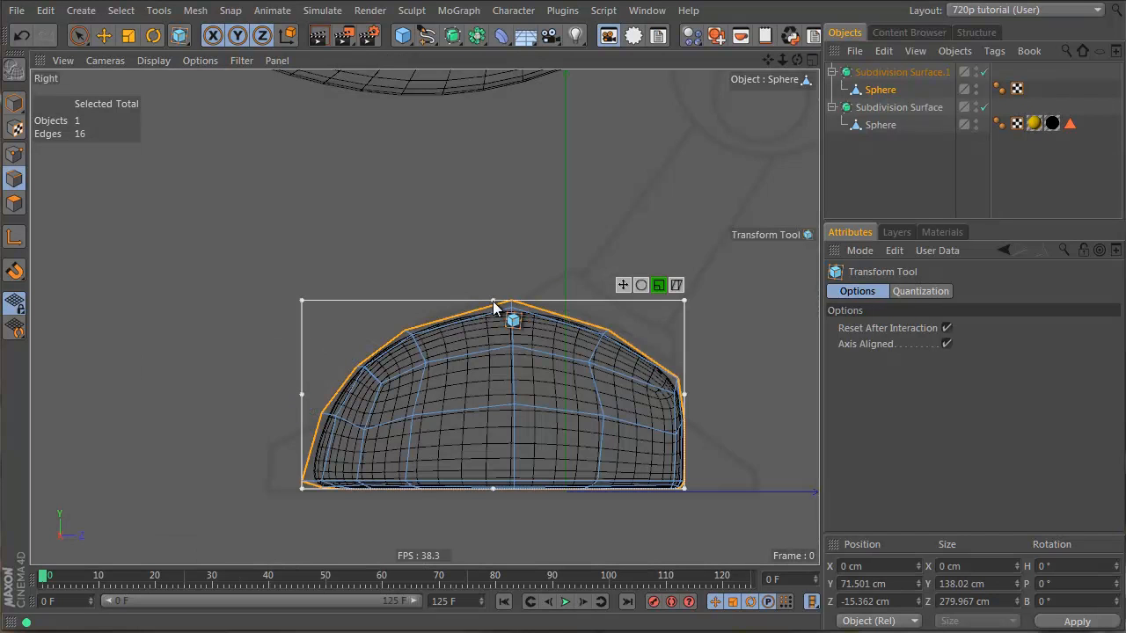
drag(491, 305, 498, 295)
middle_click(498, 296)
scroll(288, 219, up, 6)
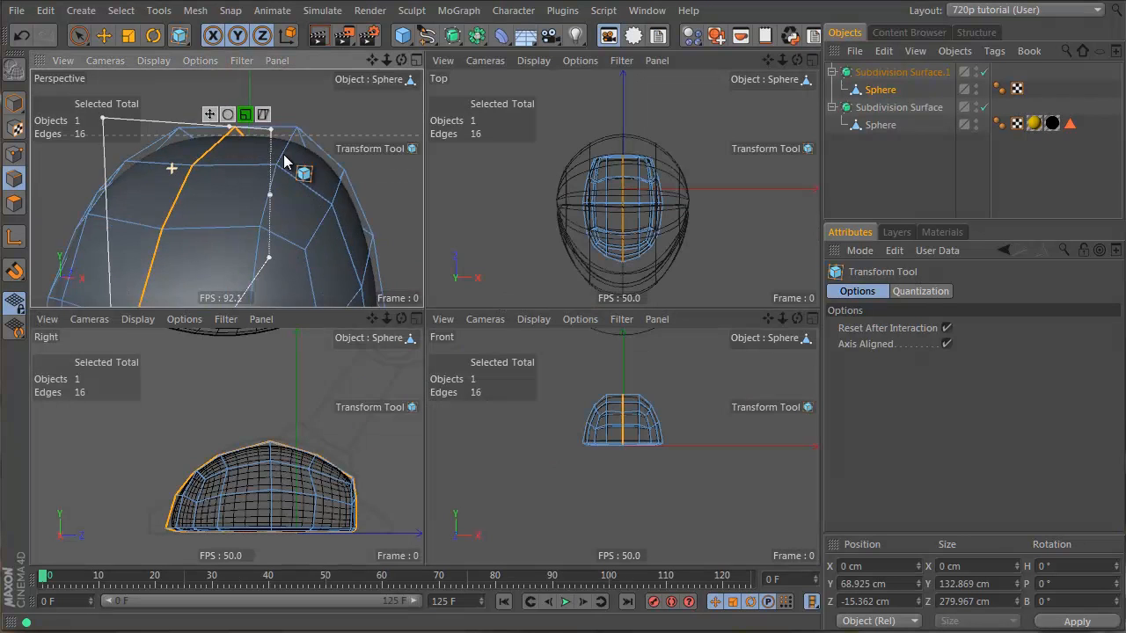
- Raise the dome's central edge loop by scaling its height to about 138.5 cm with the Transform Tool
scroll(220, 166, down, 2)
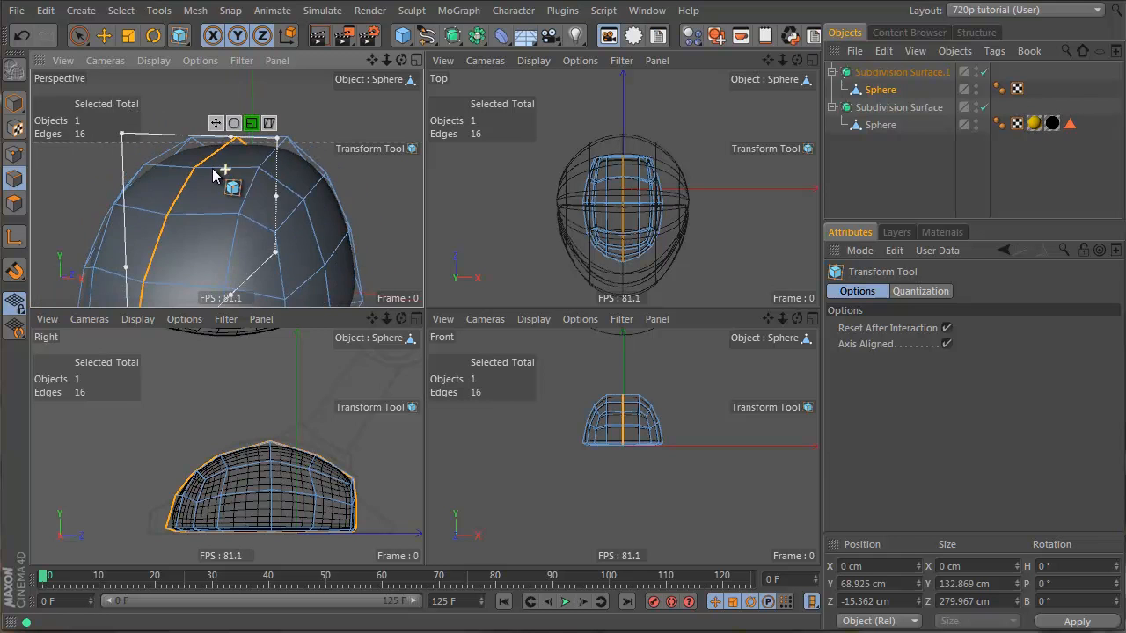
drag(232, 137, 232, 129)
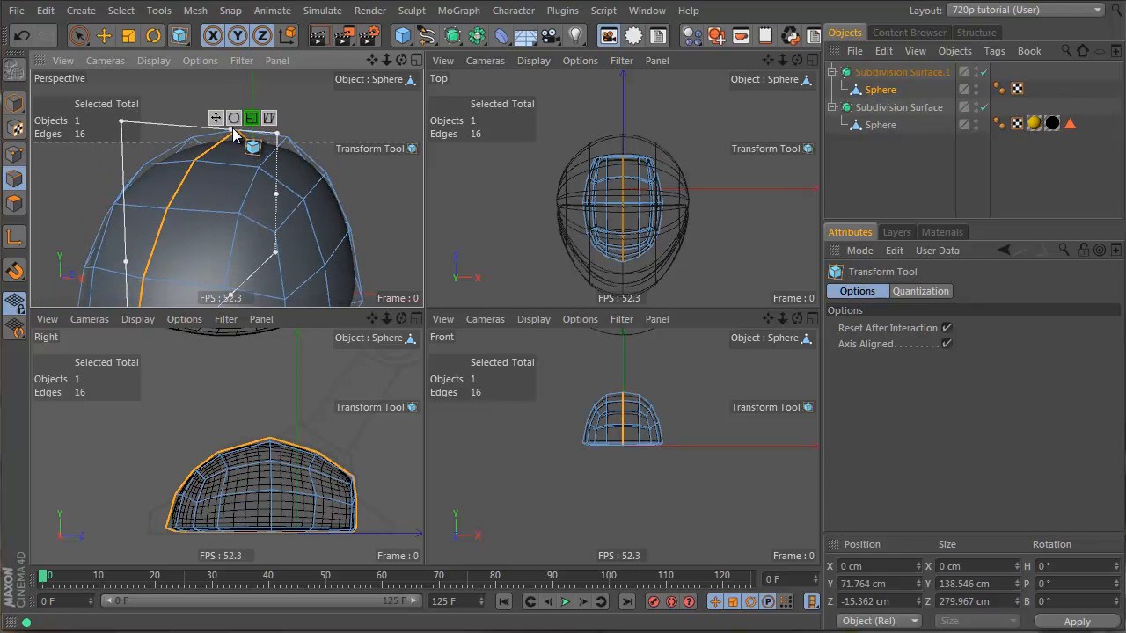
scroll(230, 172, down, 3)
- Convert the central edge loop selection to its adjoining polygons and inspect the strip in a full-size perspective from below
alt+middle_drag(229, 183, 284, 177)
ctrl+click(14, 204)
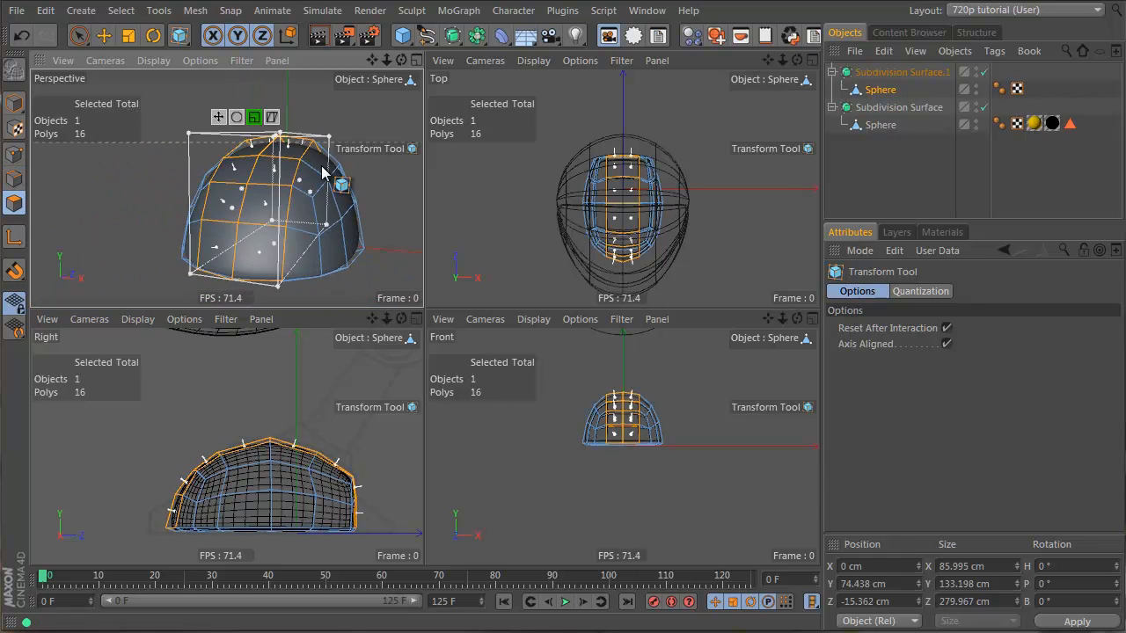
alt+drag(288, 150, 562, 395)
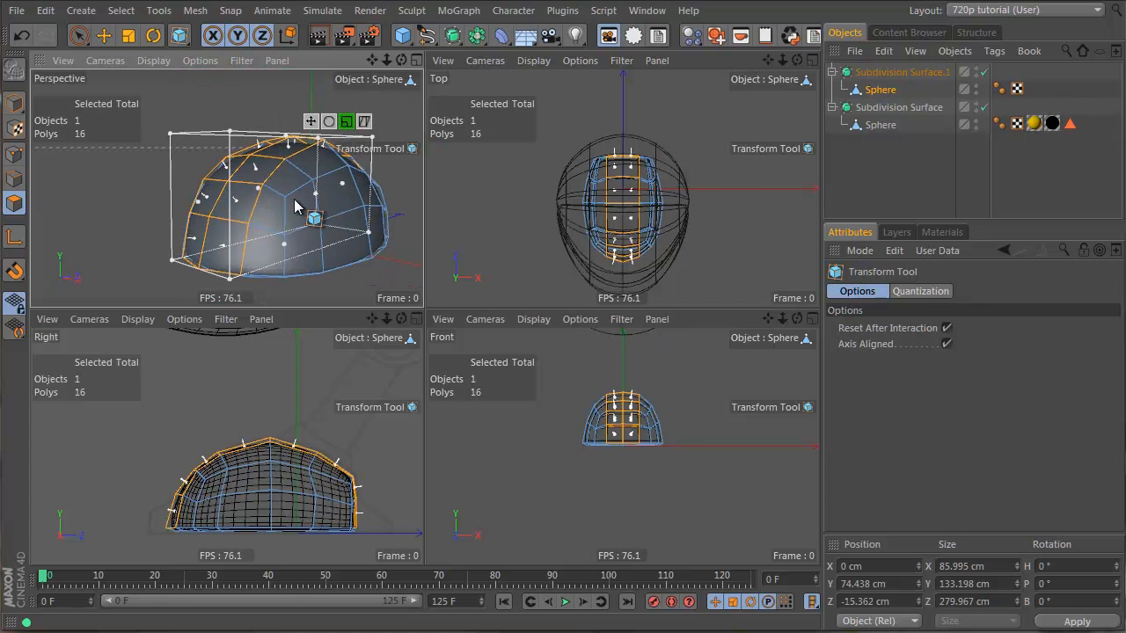
alt+drag(294, 207, 291, 177)
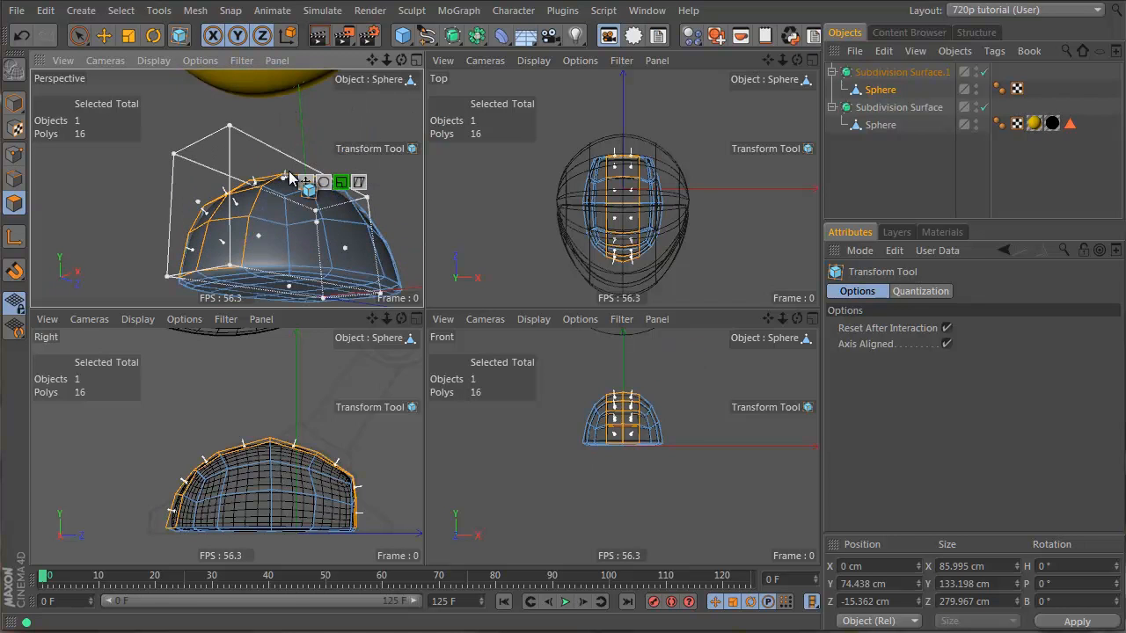
middle_click(233, 192)
click(103, 35)
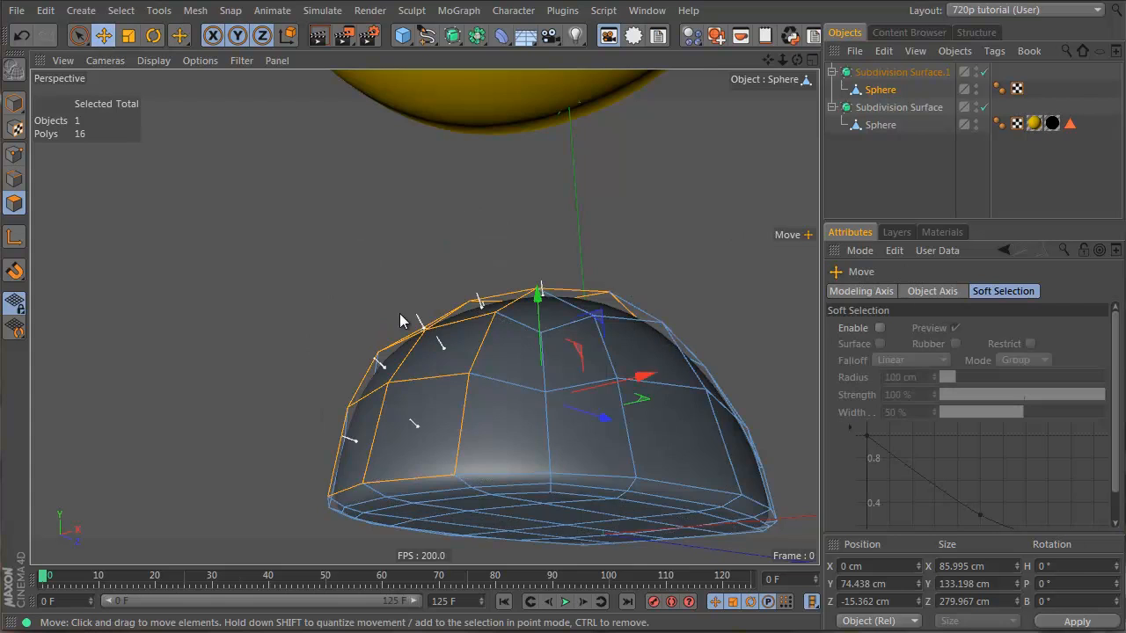
alt+drag(399, 313, 445, 381)
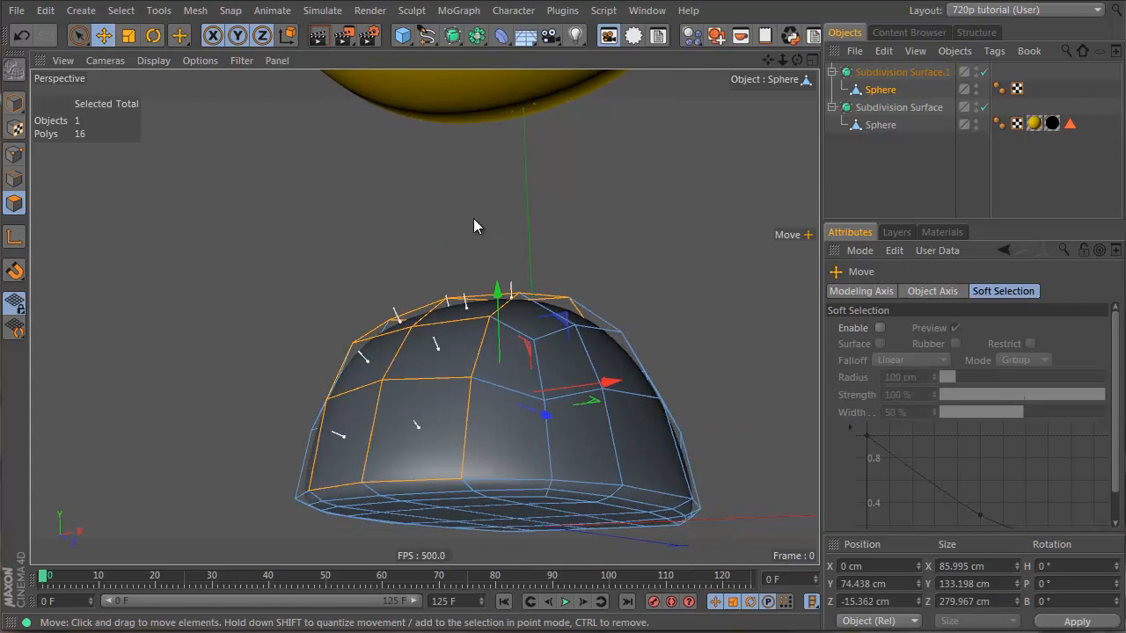
- Select the two polygon loops on either side of the dome's centre line, including the underside, with Loop Selection
key(v)
mouse_move(513, 206)
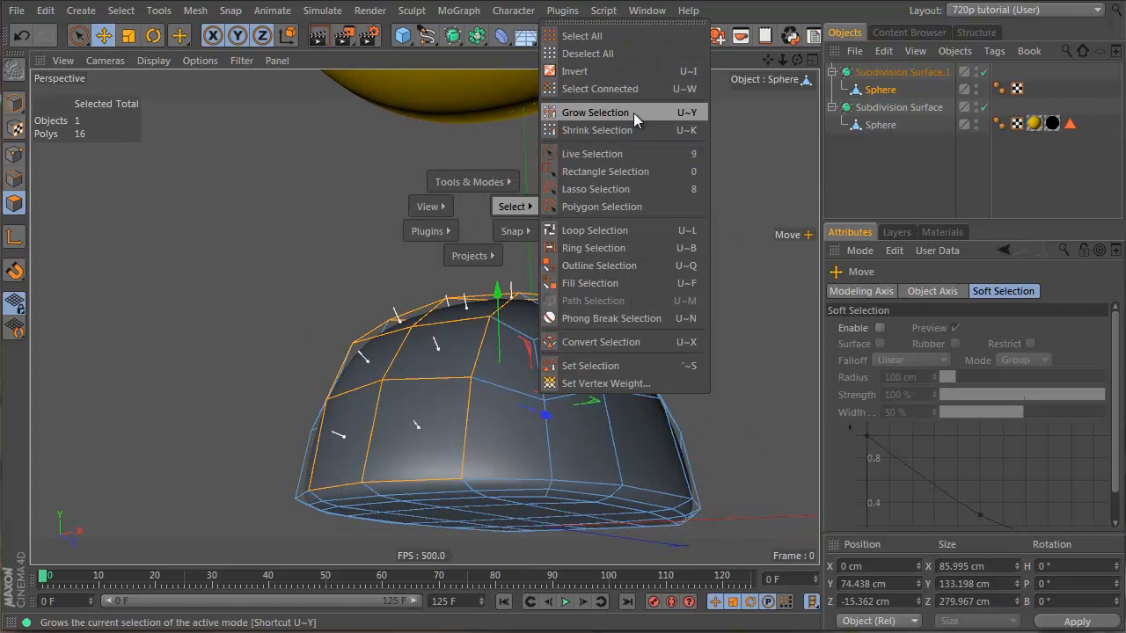
click(623, 227)
click(381, 475)
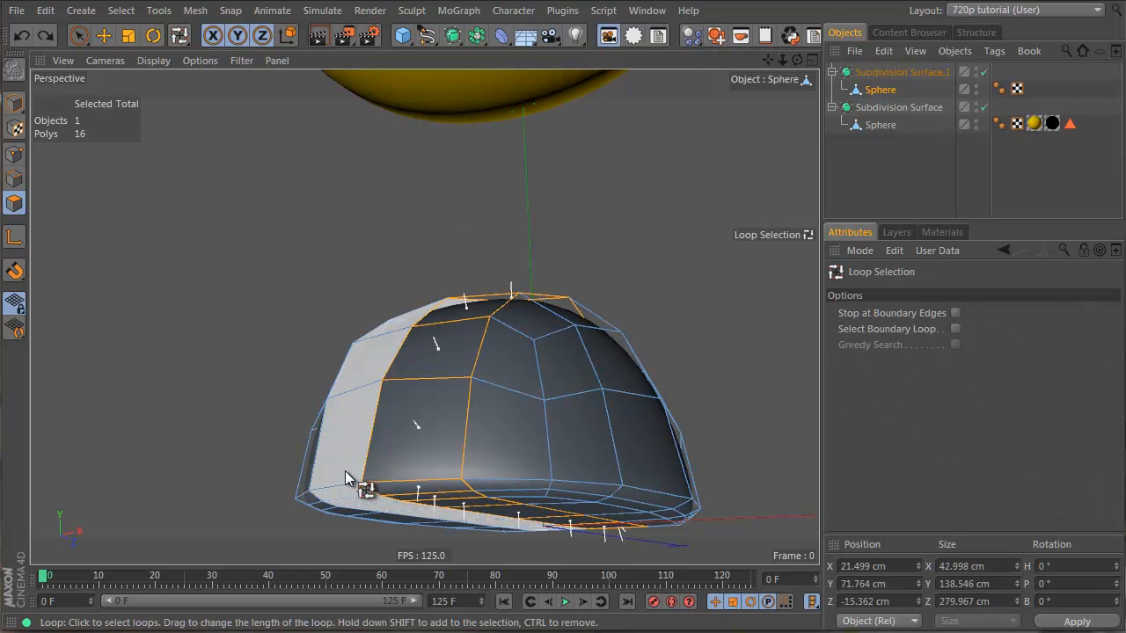
shift+click(354, 478)
alt+drag(353, 478, 515, 303)
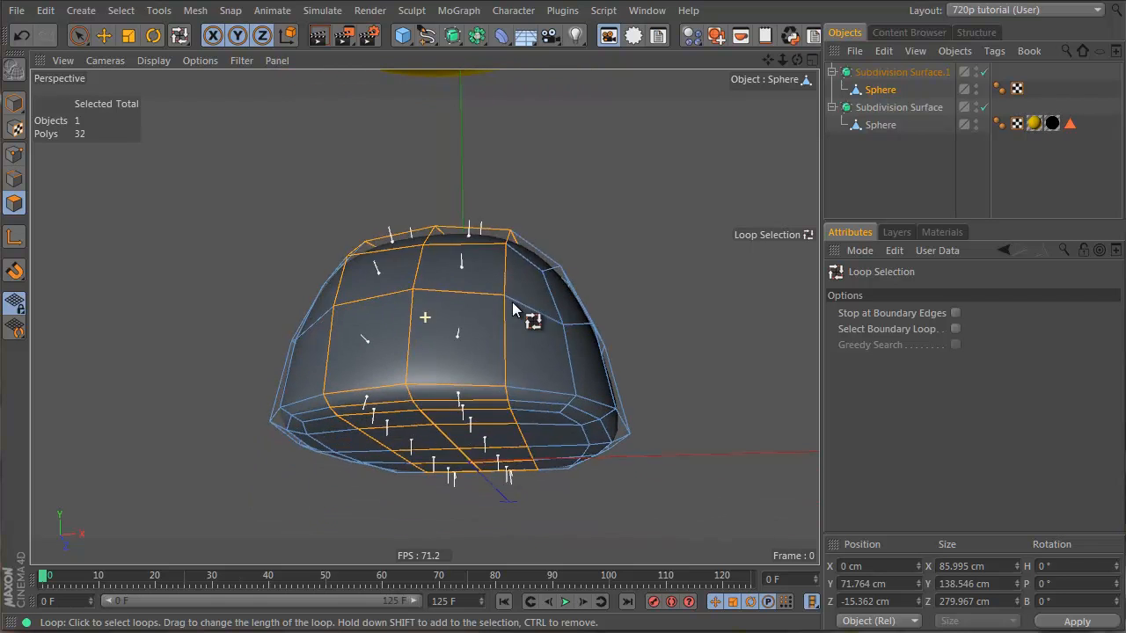
- Inset the selected strip to about 81.3 cm wide with Extrude Inner and extrude it inward about 4.4 cm
key(i)
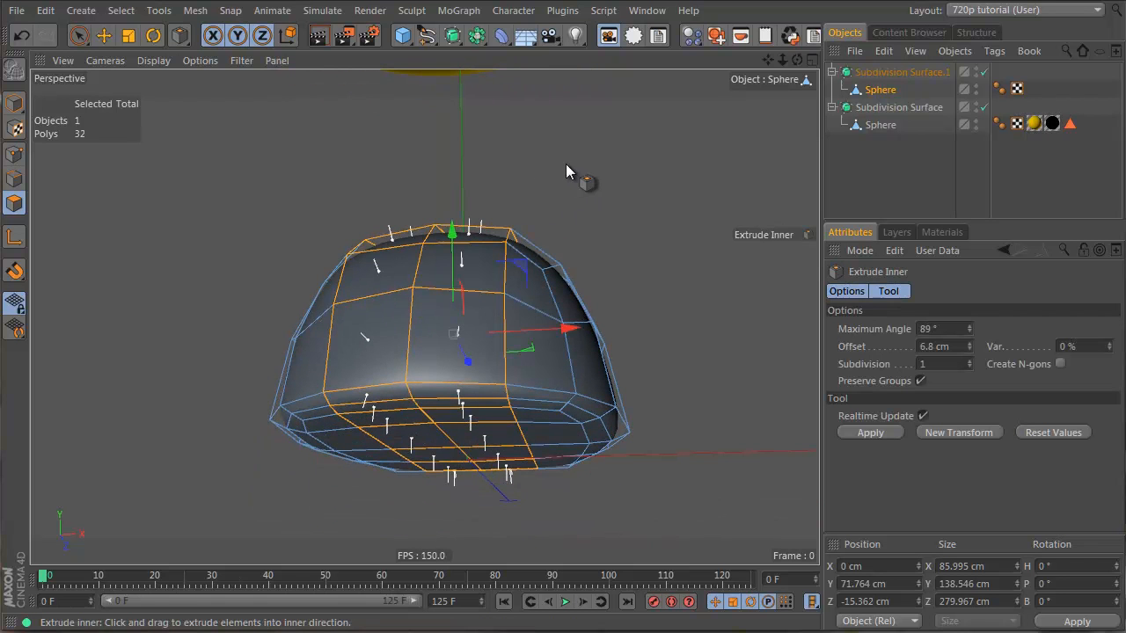
drag(587, 161, 675, 335)
key(d)
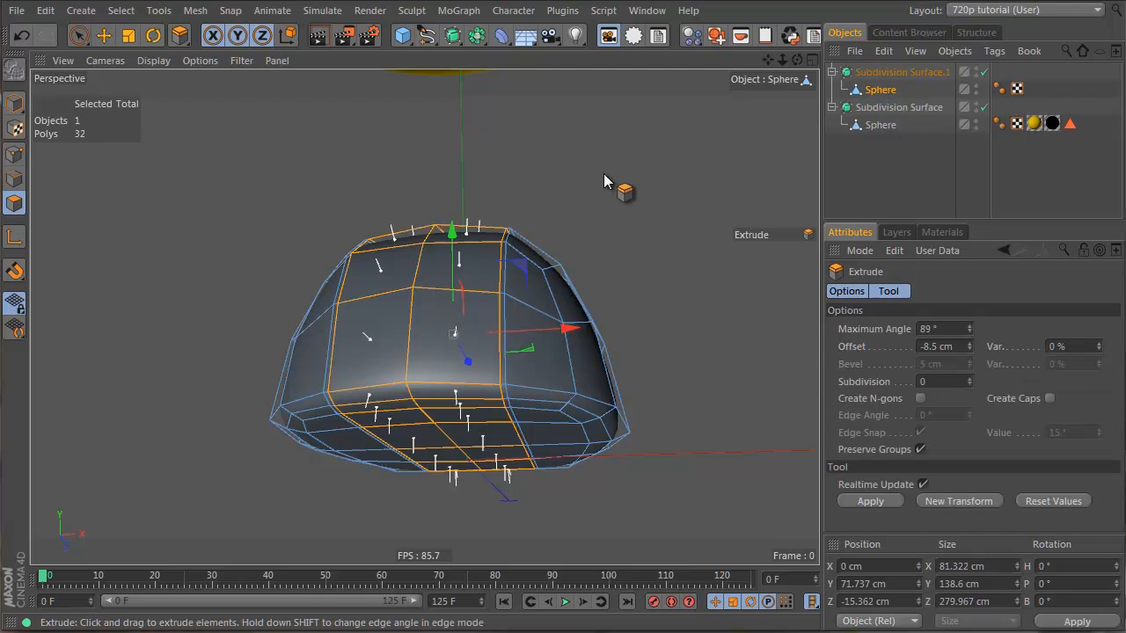
drag(637, 159, 676, 335)
alt+drag(527, 197, 402, 279)
alt+right_drag(402, 279, 558, 237)
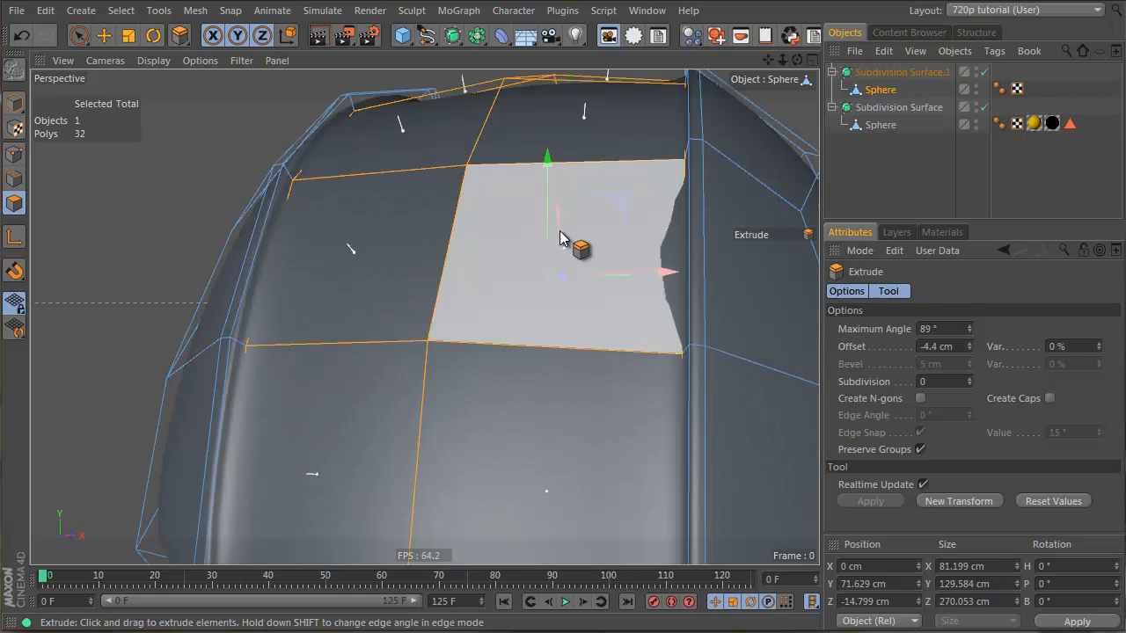
- Undo the last extrusion and try deeper inward extrusions of the strip, about 10.8 cm and a further 0.6 cm
alt+drag(558, 237, 458, 234)
key(ctrl+z)
drag(268, 131, 676, 335)
drag(320, 131, 676, 343)
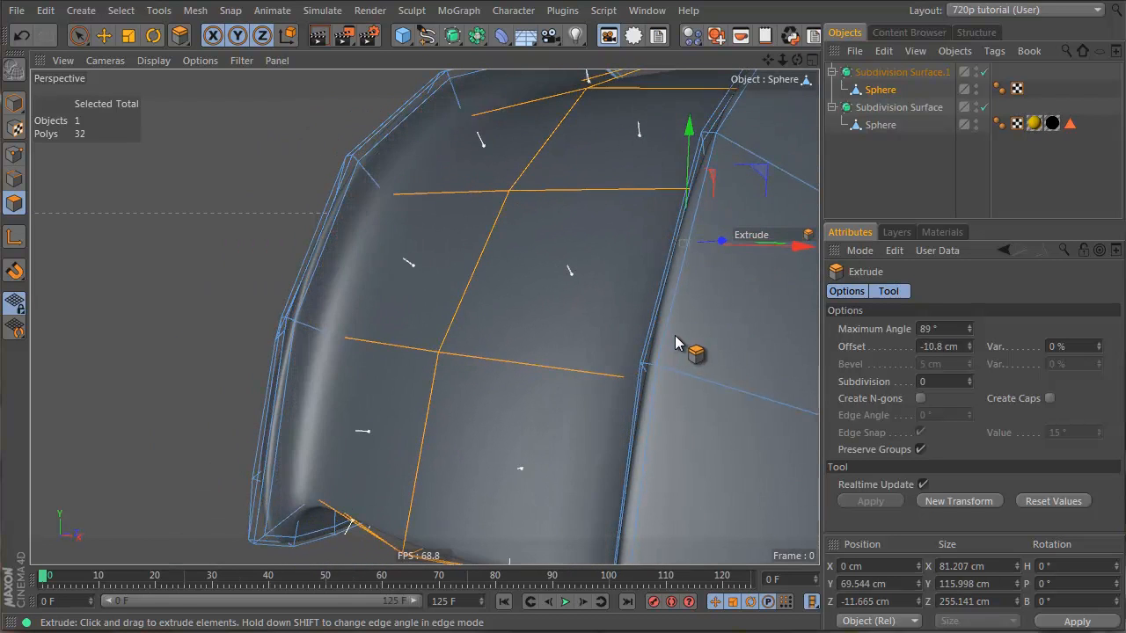
drag(283, 141, 674, 340)
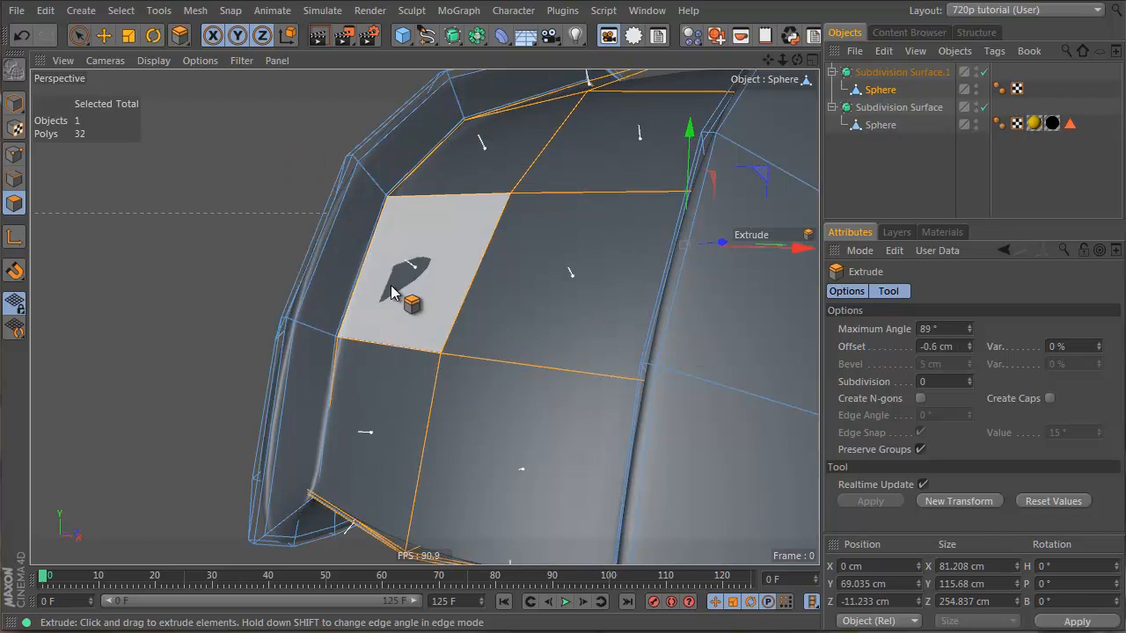
- Undo the deep extrusions and examine the strip's edges and lower corners from close up
alt+drag(390, 288, 565, 253)
alt+right_drag(565, 253, 502, 266)
right_click(498, 267)
click(445, 314)
alt+drag(453, 307, 465, 153)
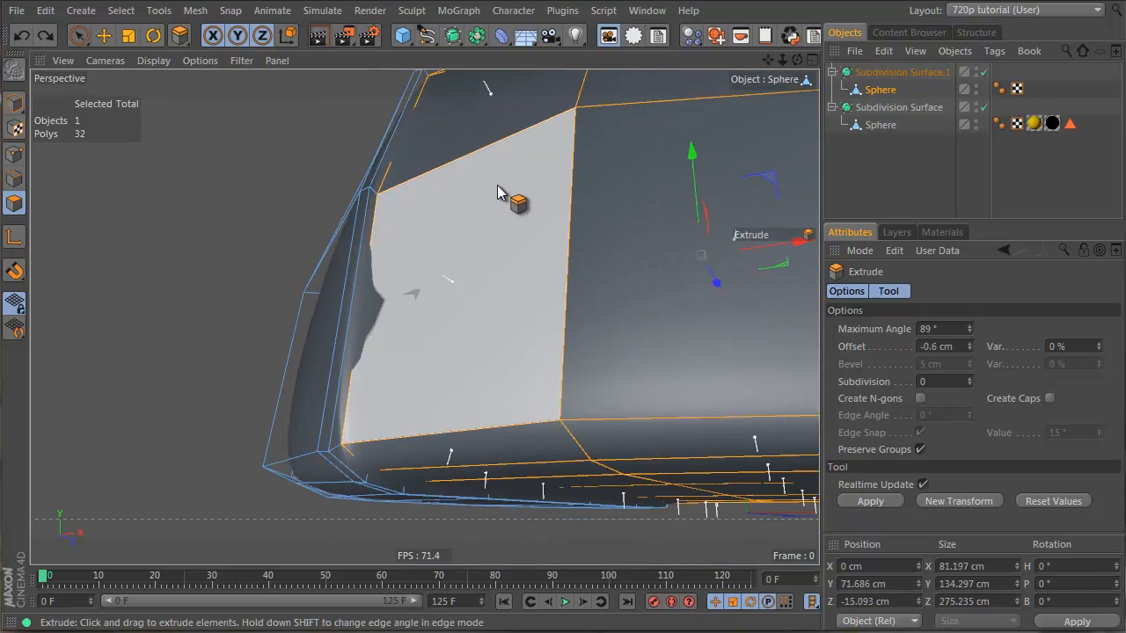
alt+drag(586, 192, 621, 203)
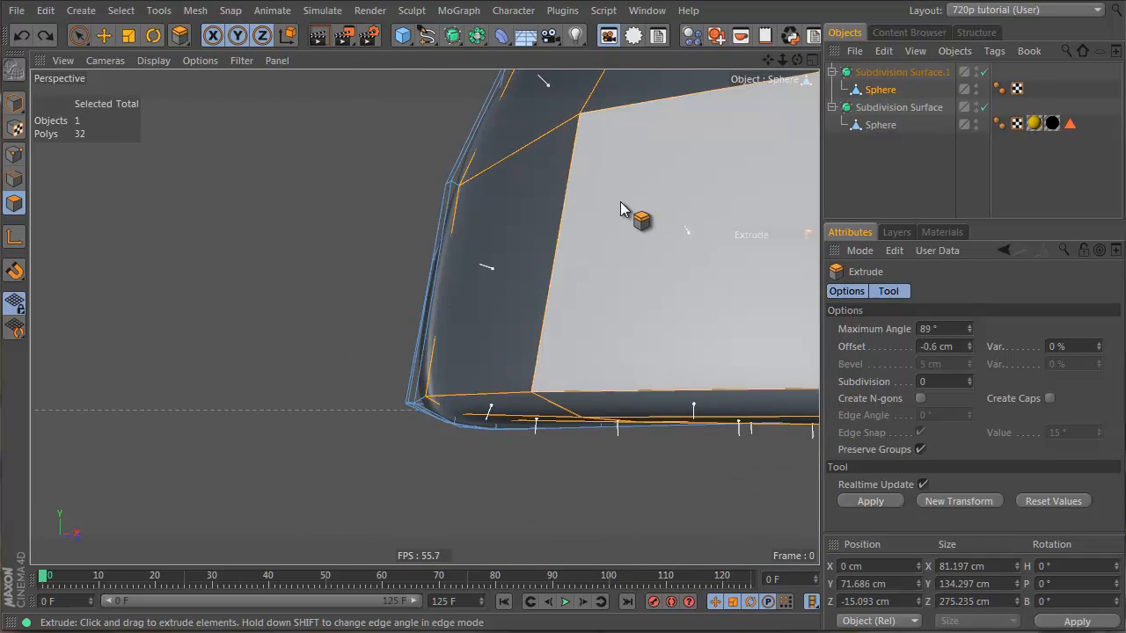
alt+right_drag(641, 206, 611, 214)
alt+drag(612, 220, 378, 307)
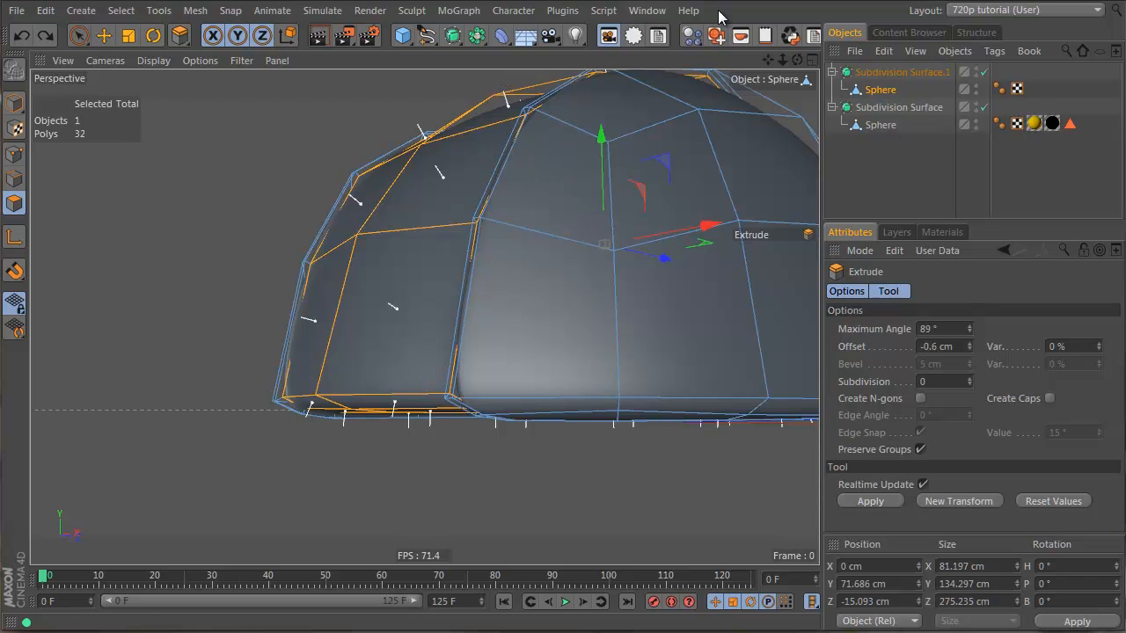
- Disable the dome's Subdivision Surface.1 and view the recessed strip on the unsmoothed mesh
click(984, 74)
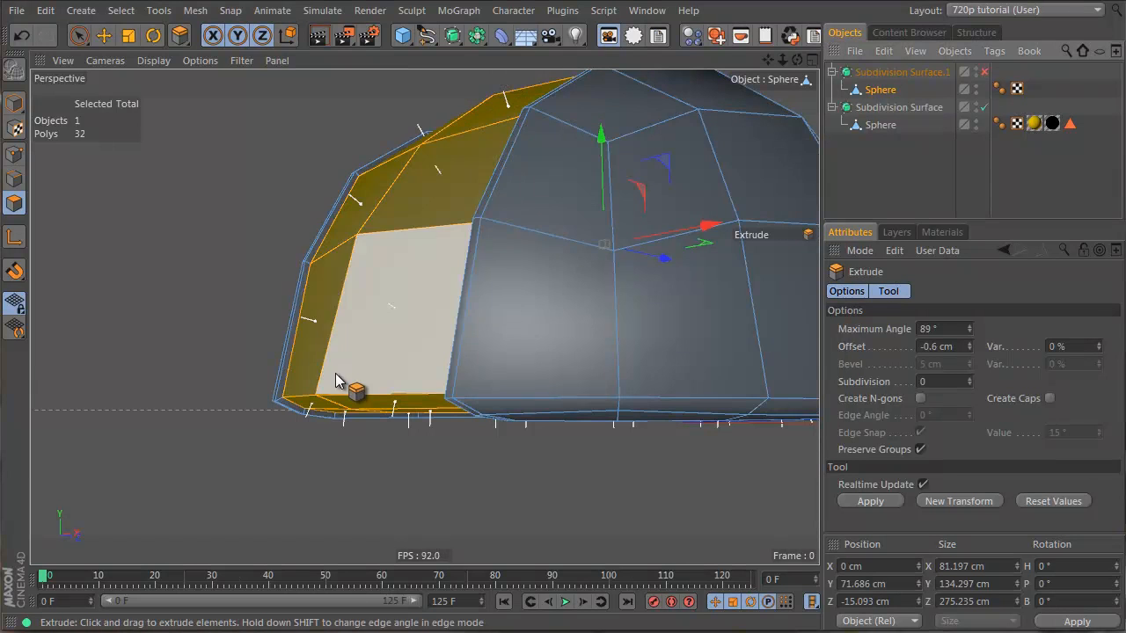
alt+drag(336, 376, 407, 346)
- Try to extrude the selected strip about 9.2 cm further inward
drag(711, 339, 343, 394)
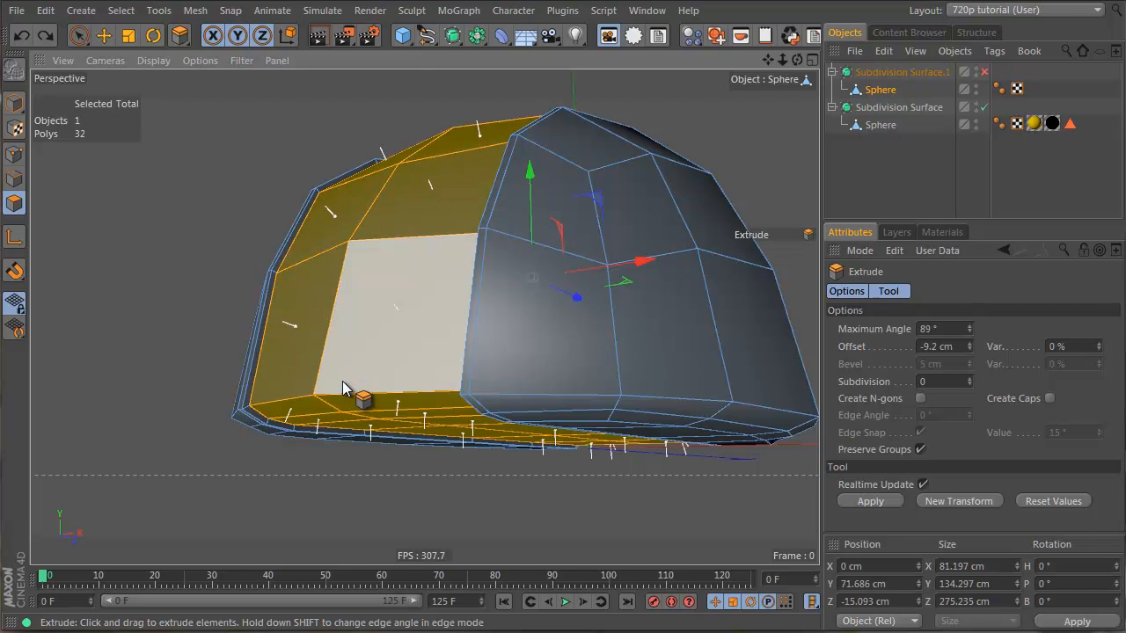
alt+right_drag(304, 329, 358, 320)
right_click(357, 320)
- Activate the Scale tool for the dome's selected central strip
click(128, 35)
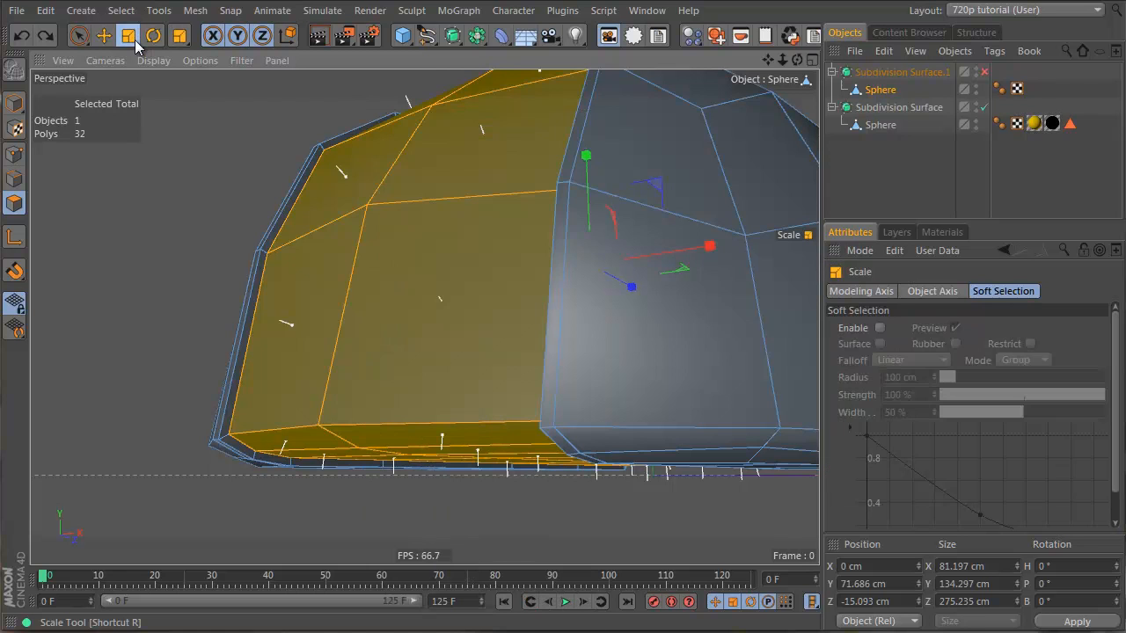
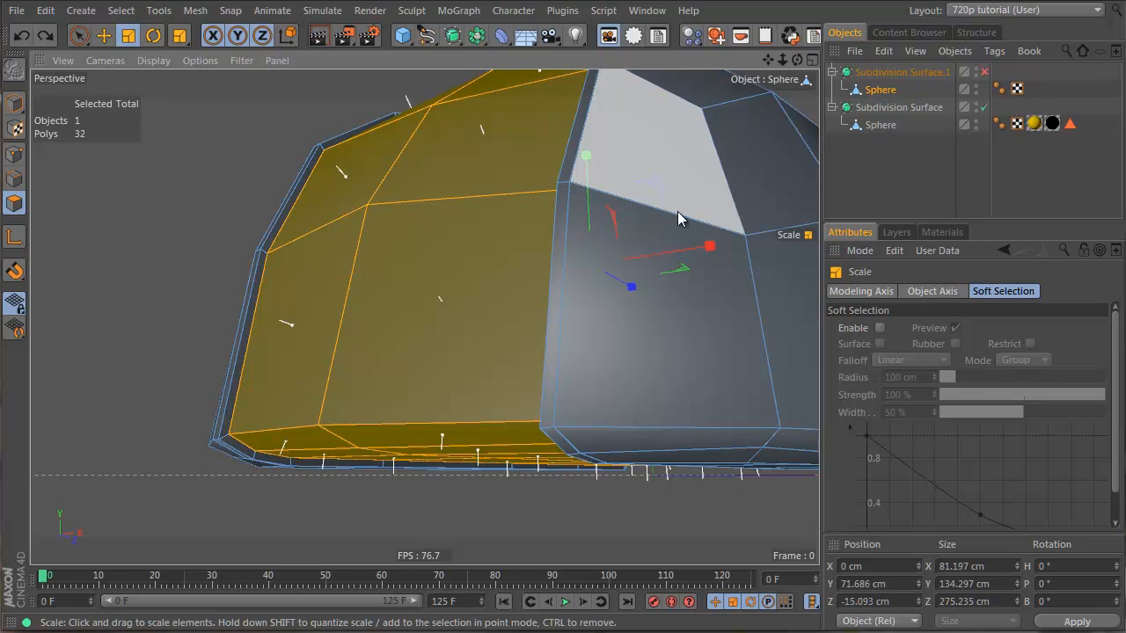
- Try to scale the selected central band of Sphere polygons inward along Y and Z
alt+drag(648, 234, 615, 248)
right_click(615, 248)
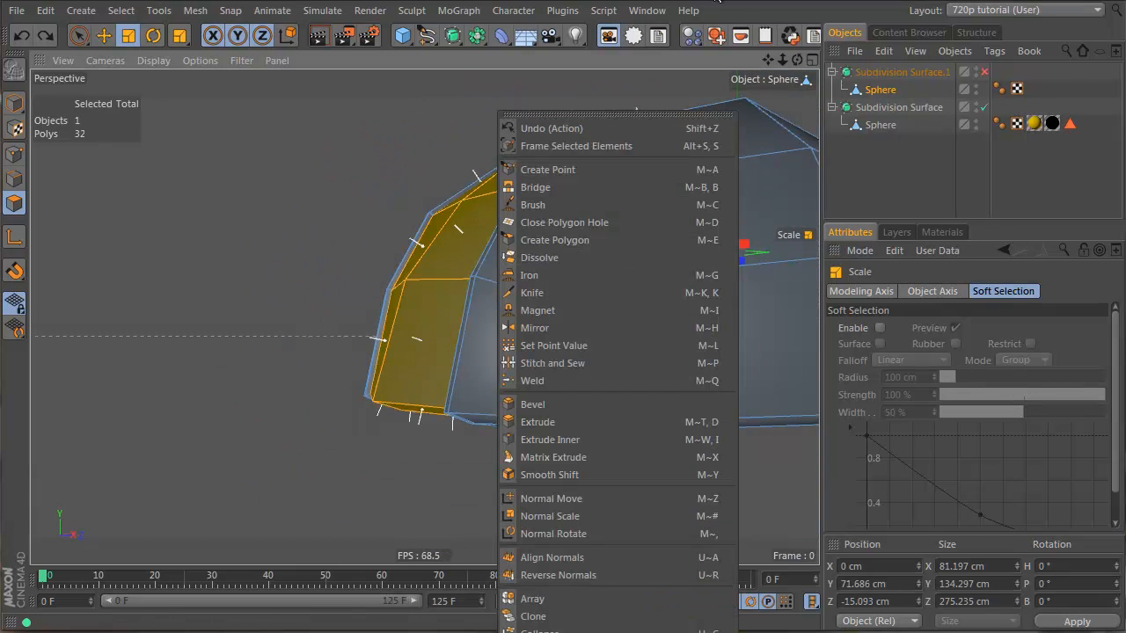
click(717, 2)
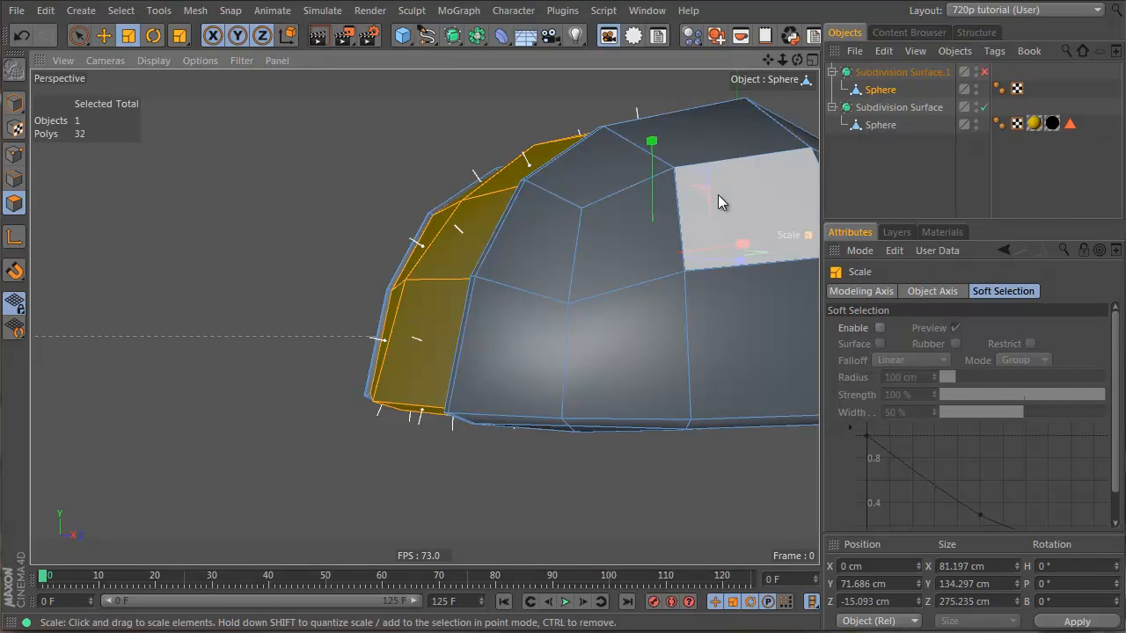
drag(705, 195, 384, 320)
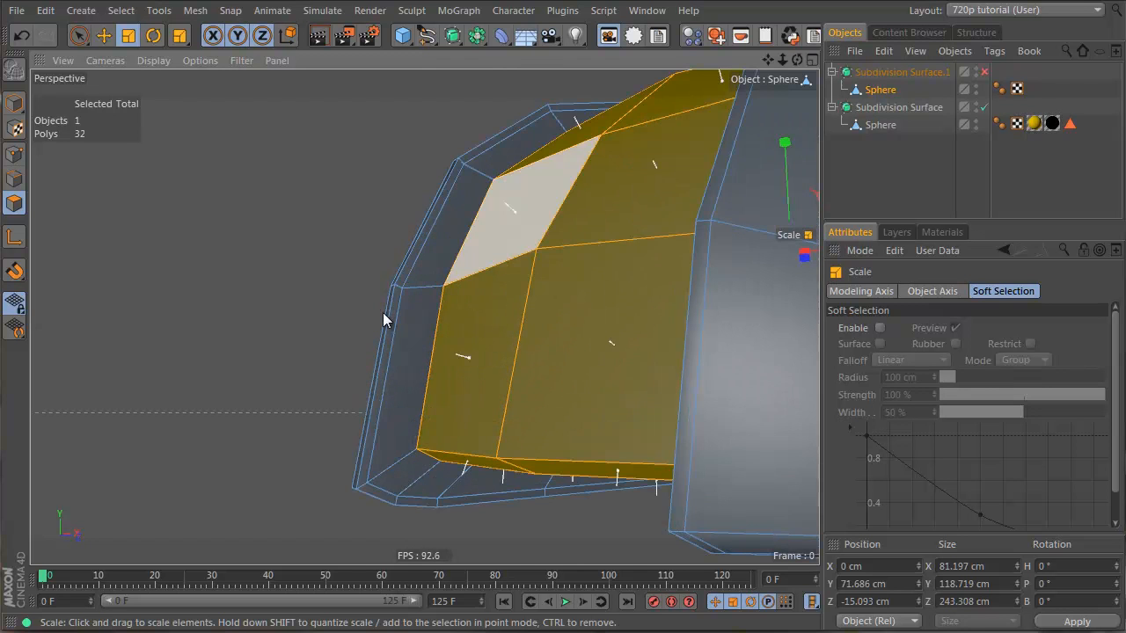
key(ctrl+z)
alt+drag(647, 219, 620, 219)
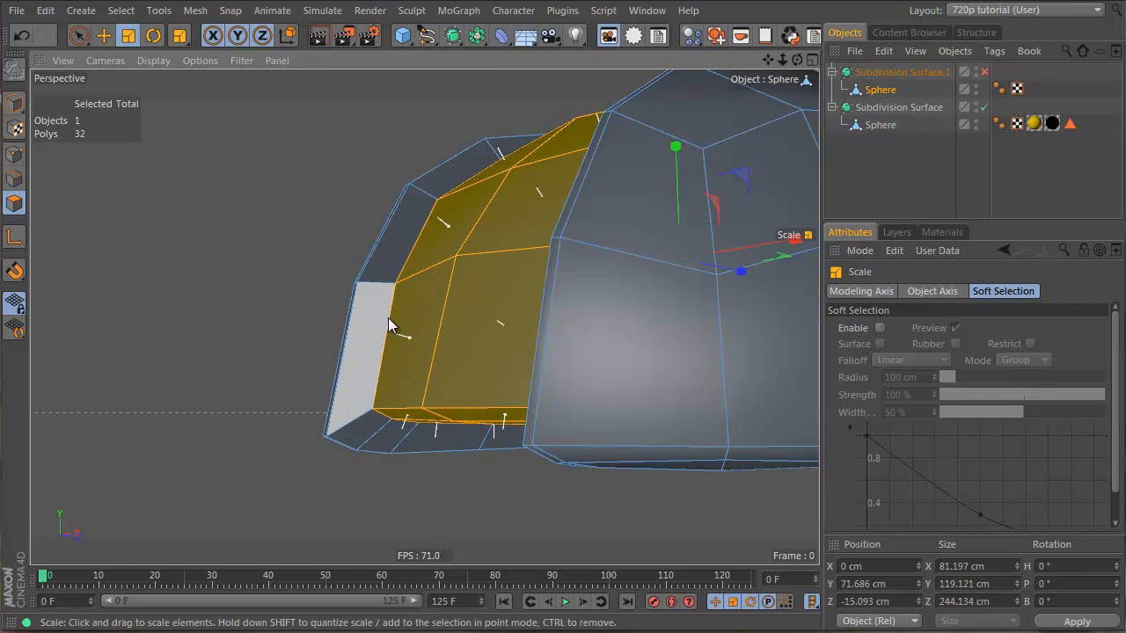
key(ctrl+z)
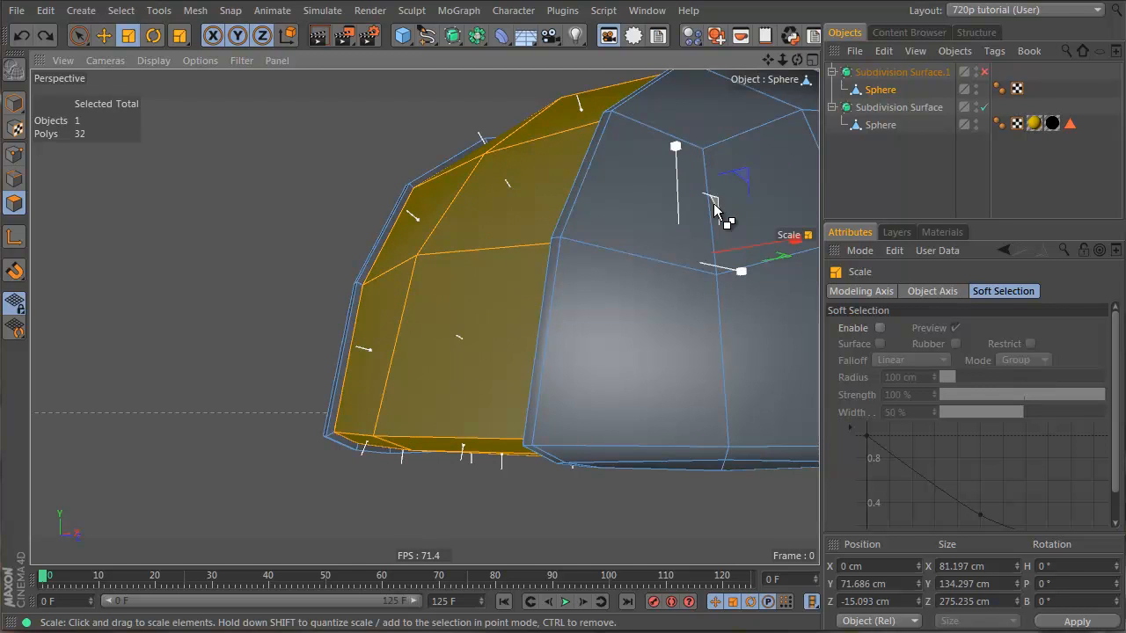
- Scale the selected central band inward to about 117 cm in Y and 240 cm in Z, and enable Subdivision Surface.1
drag(713, 203, 642, 227)
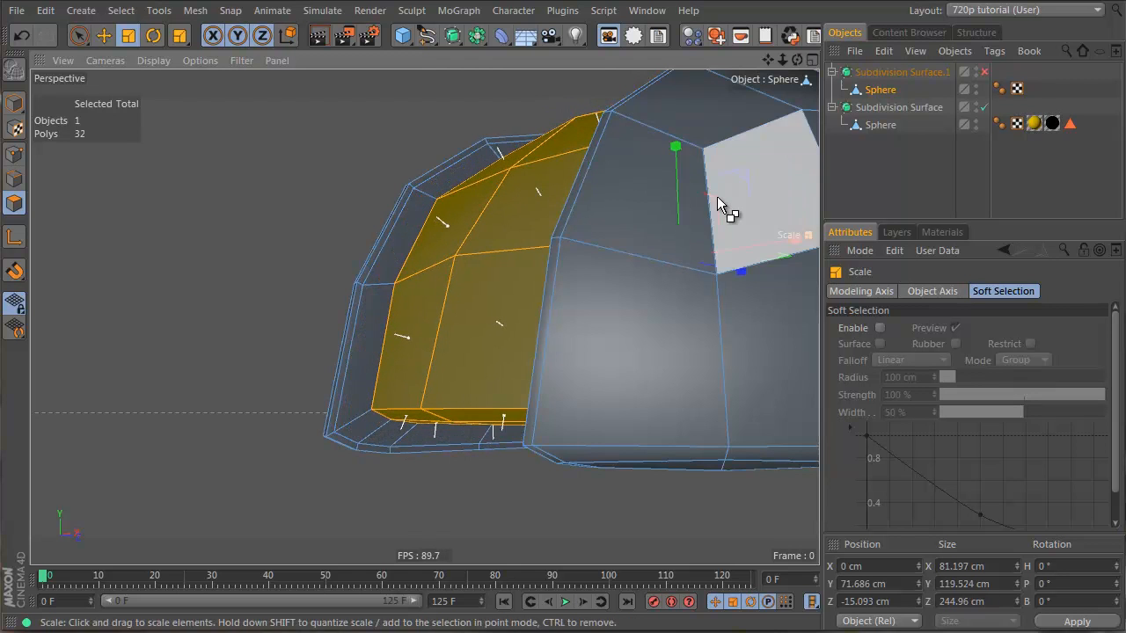
drag(716, 202, 590, 329)
click(983, 72)
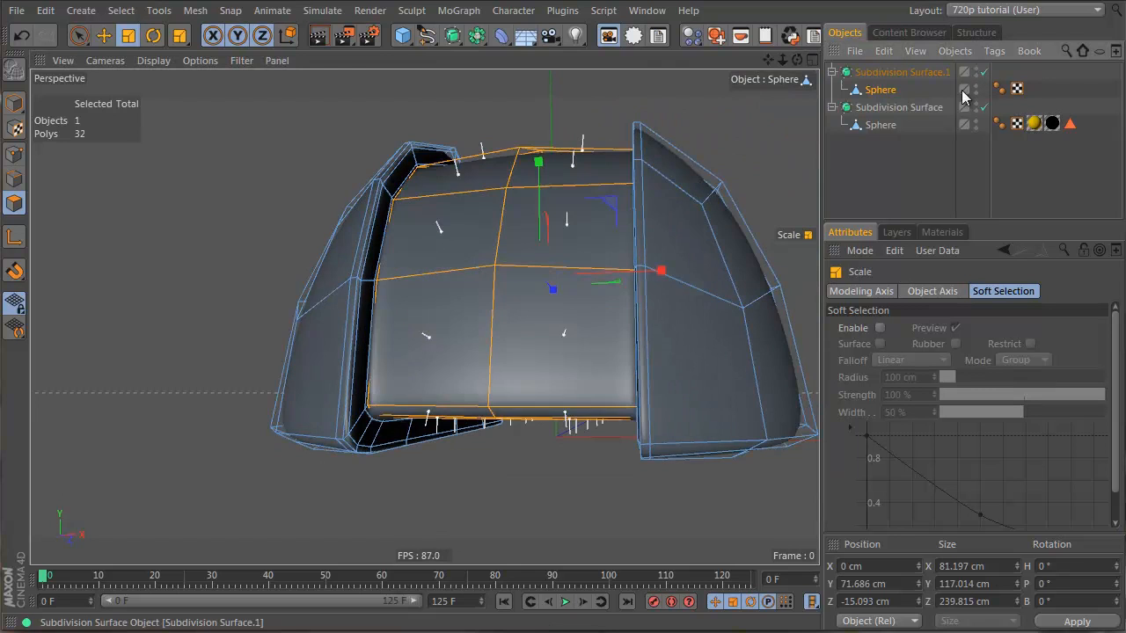
- Deselect everything and examine the smoothed dome, including the recessed central band and the rims beside it
click(915, 167)
alt+drag(367, 360, 353, 401)
alt+right_drag(352, 401, 515, 514)
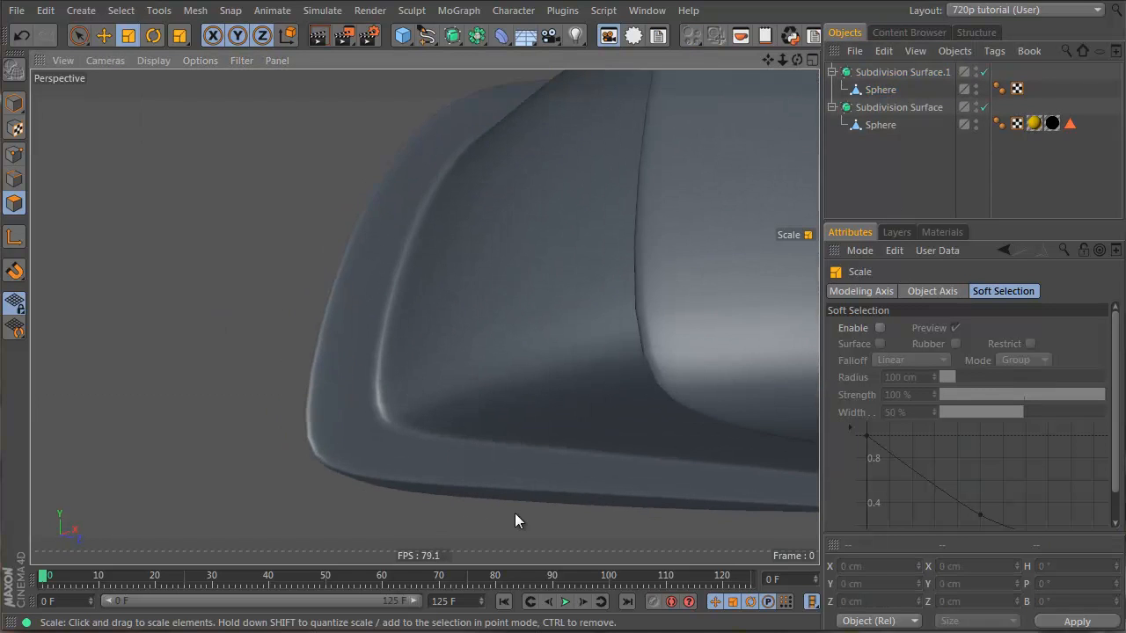
alt+drag(393, 317, 609, 470)
scroll(619, 312, down, 4)
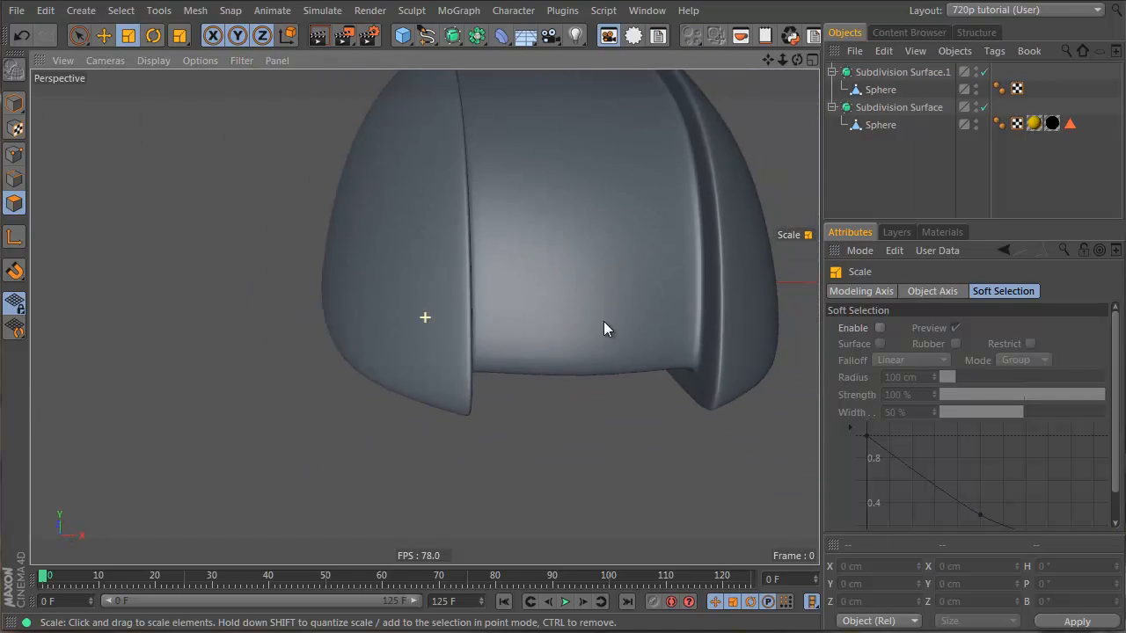
alt+middle_drag(604, 321, 531, 275)
alt+drag(531, 275, 524, 193)
alt+drag(369, 345, 537, 349)
- Reselect the Sphere under Subdivision Surface.1 and remove the band's outer faces from the polygon selection, keeping only the underside faces
click(864, 90)
alt+drag(607, 220, 454, 351)
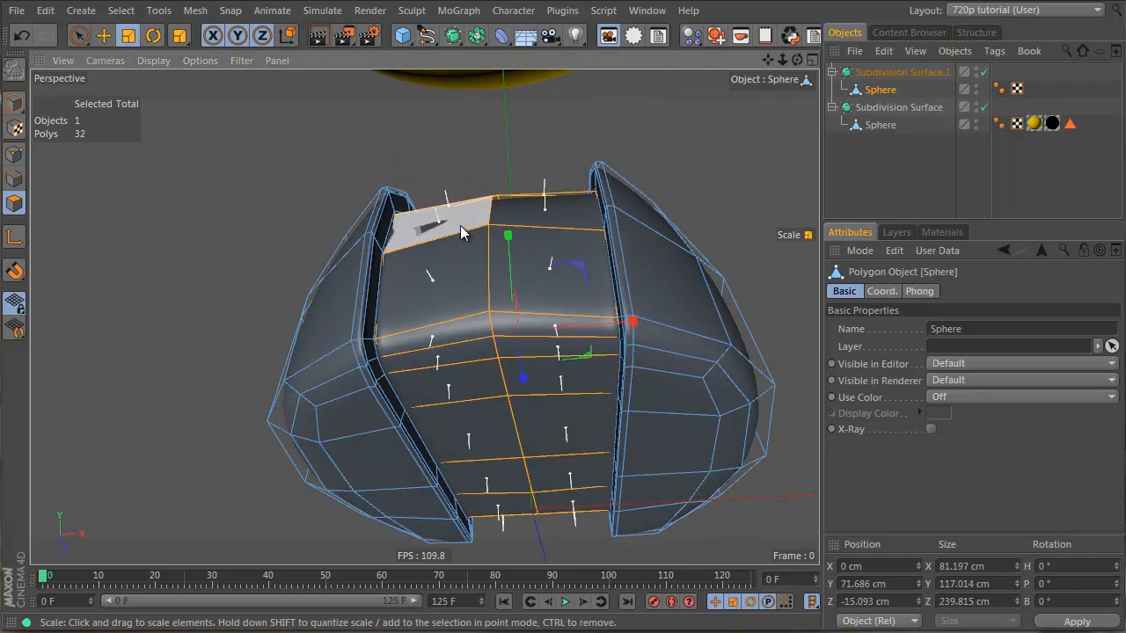
alt+drag(460, 226, 517, 350)
key(9)
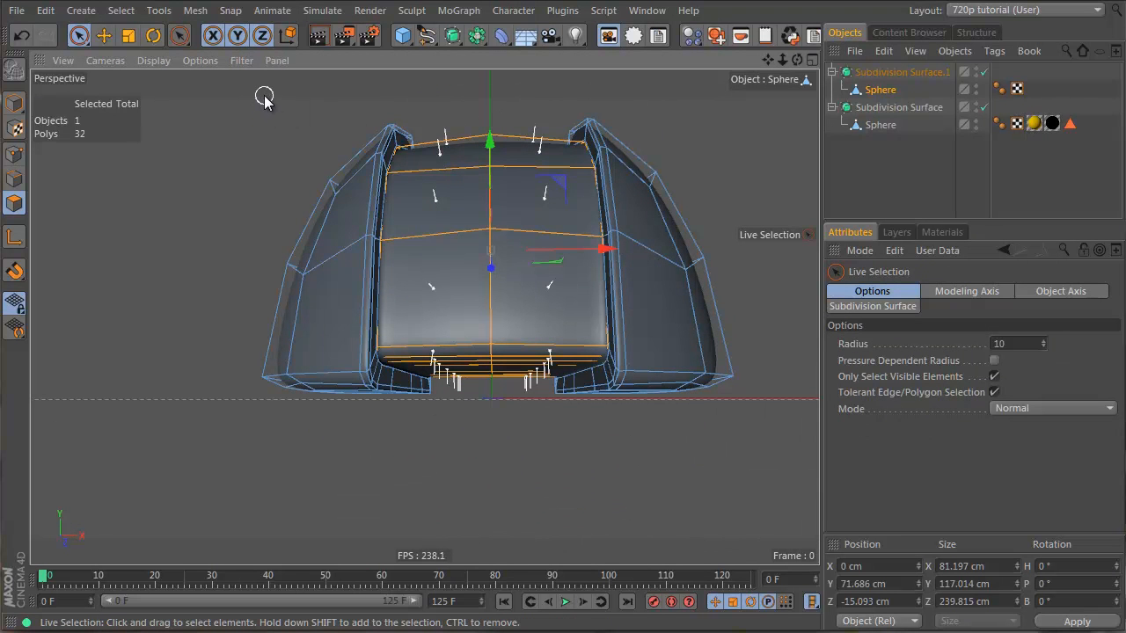
ctrl+drag(227, 86, 810, 316)
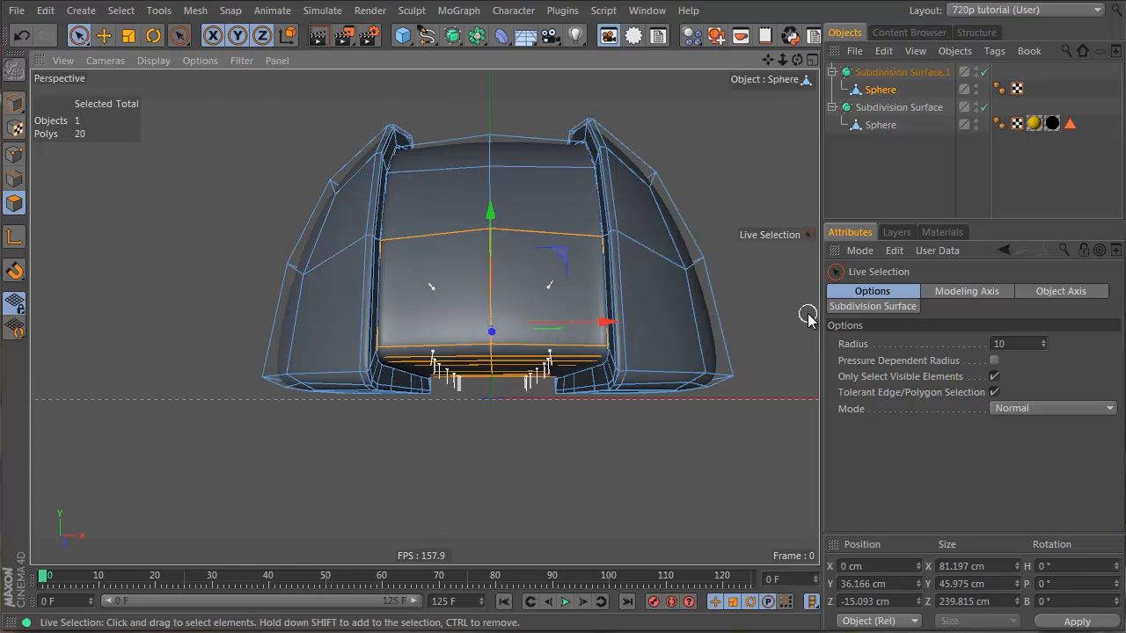
mouse_move(449, 274)
ctrl+mouse_down()
mouse_move(568, 277)
mouse_move(583, 311)
mouse_move(515, 287)
ctrl+mouse_up()
alt+drag(717, 292, 385, 317)
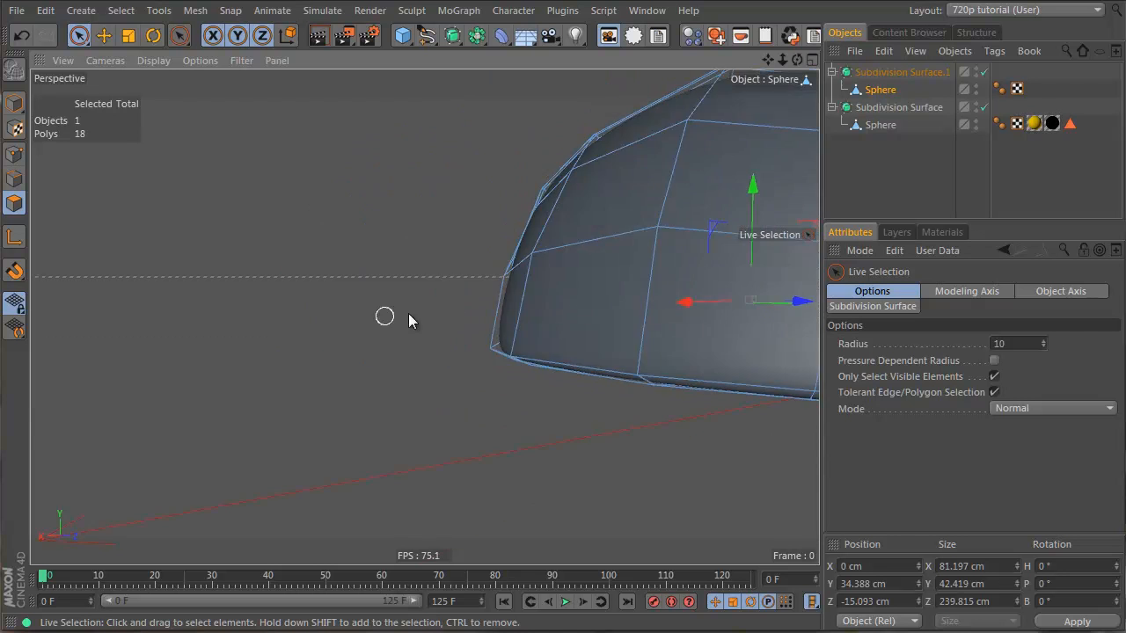
alt+middle_drag(555, 283, 141, 241)
ctrl+drag(486, 220, 580, 218)
alt+drag(360, 217, 657, 235)
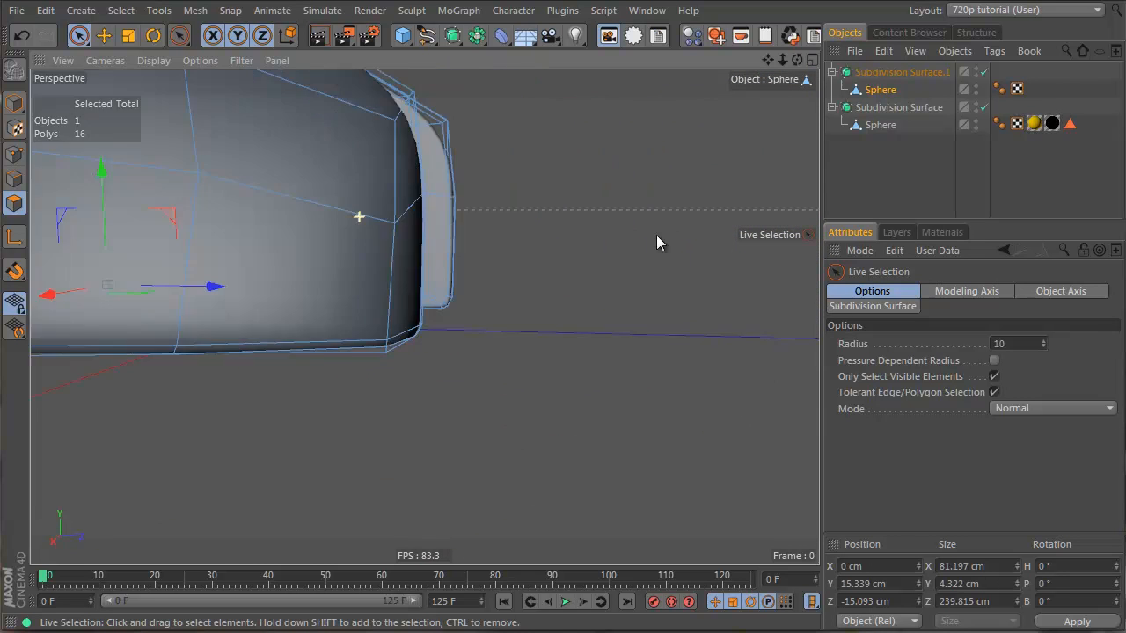
alt+drag(462, 215, 96, 121)
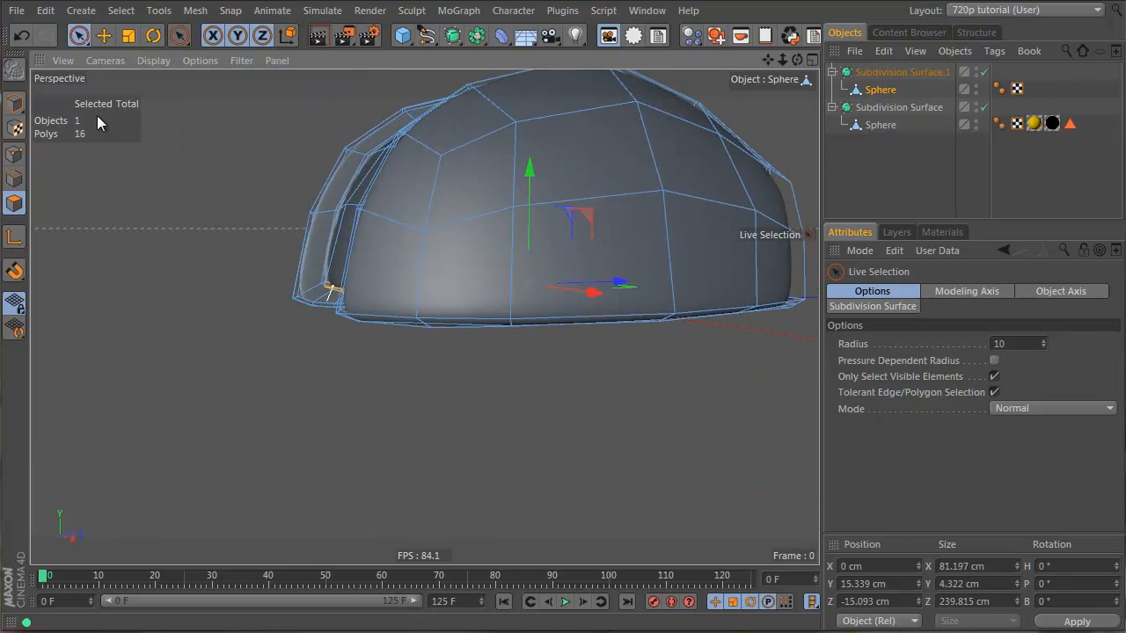
click(128, 36)
alt+drag(221, 188, 385, 193)
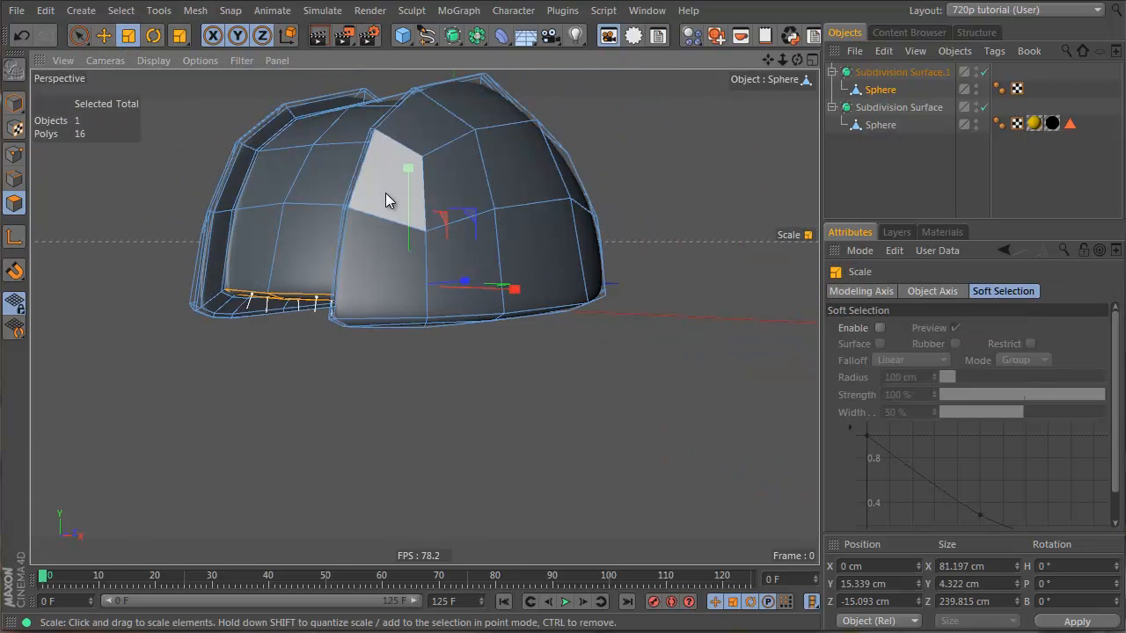
right_click(386, 193)
click(449, 274)
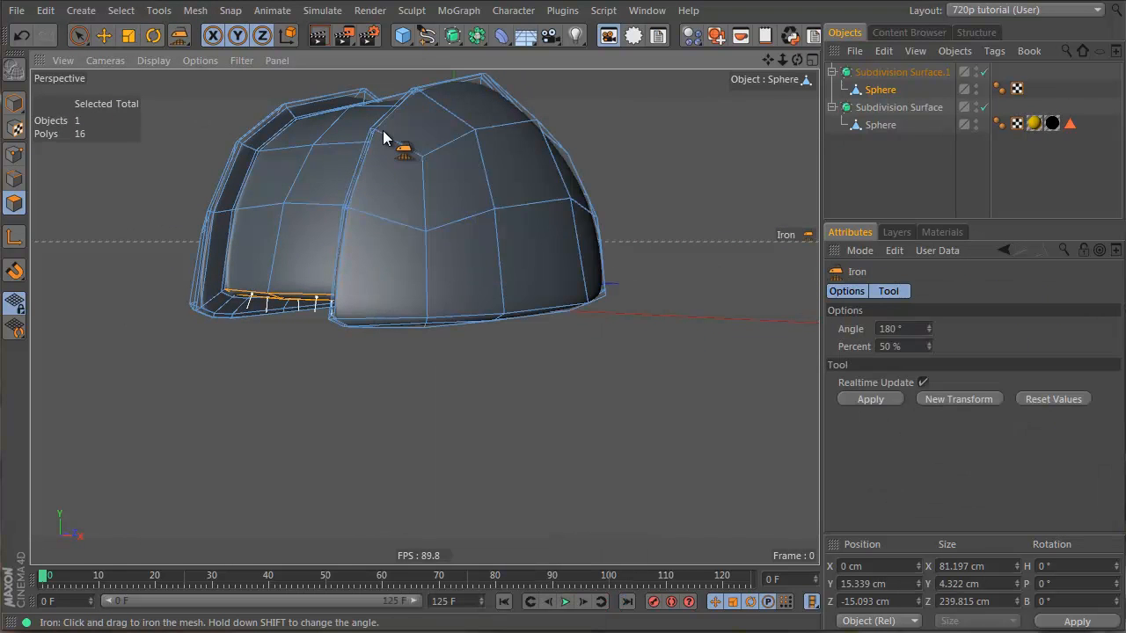
key(space)
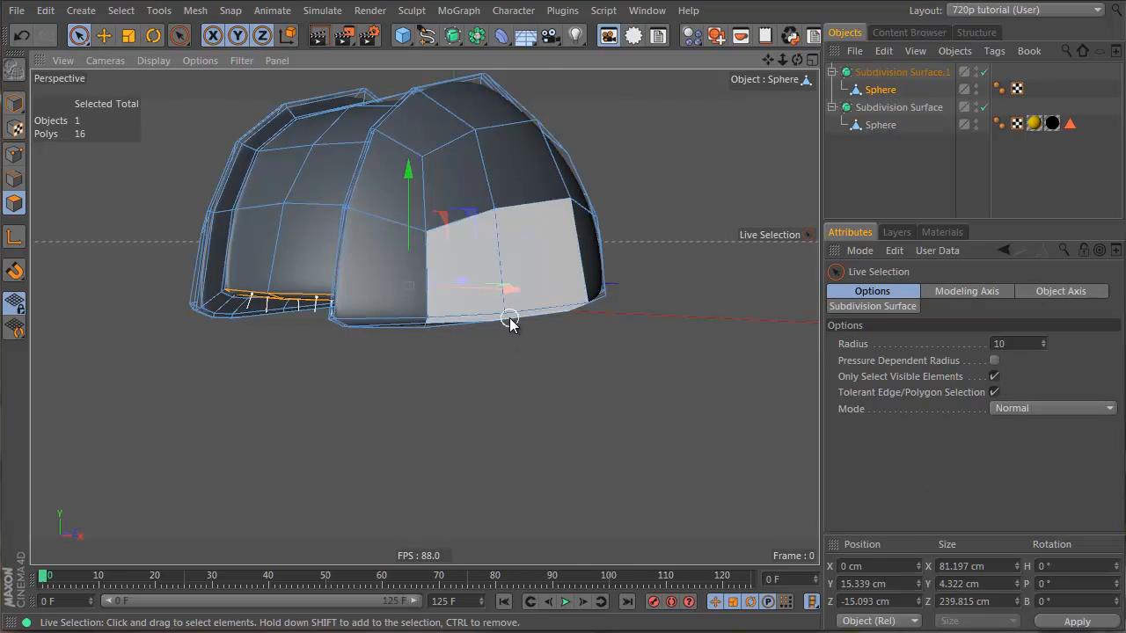
key(space)
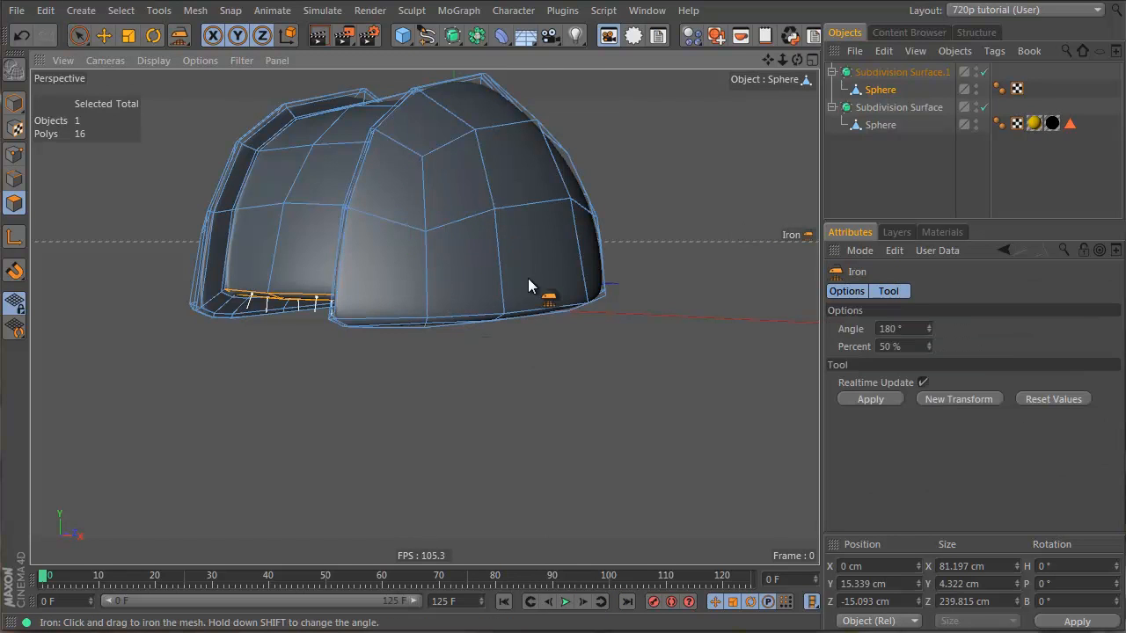
click(113, 32)
alt+drag(308, 244, 237, 264)
click(131, 38)
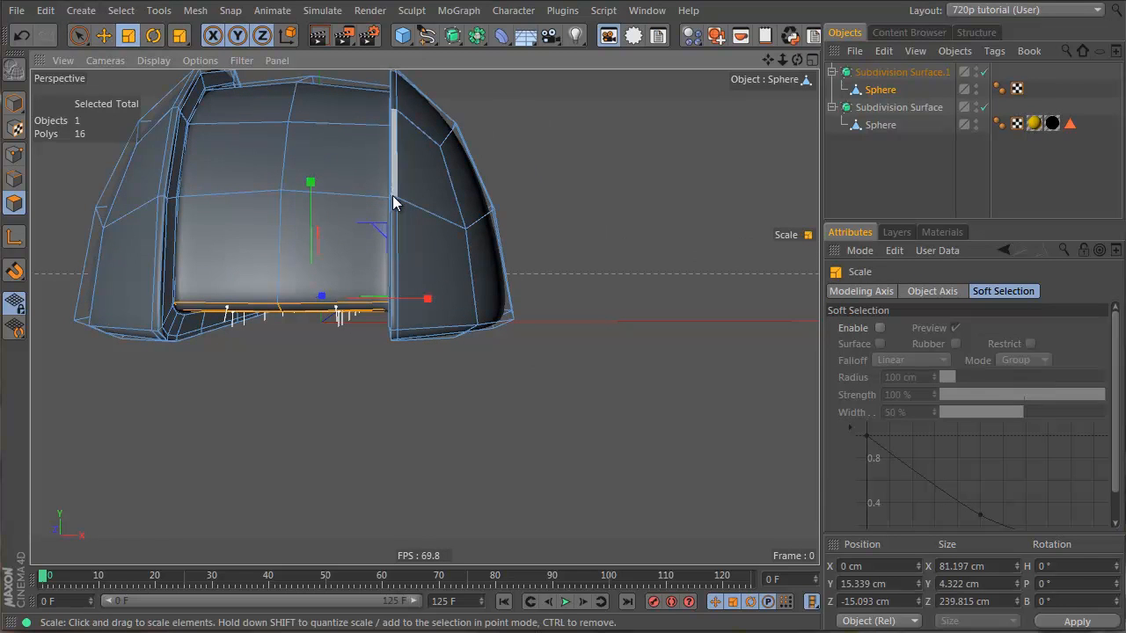
key(space)
alt+drag(555, 237, 478, 305)
right_click(478, 299)
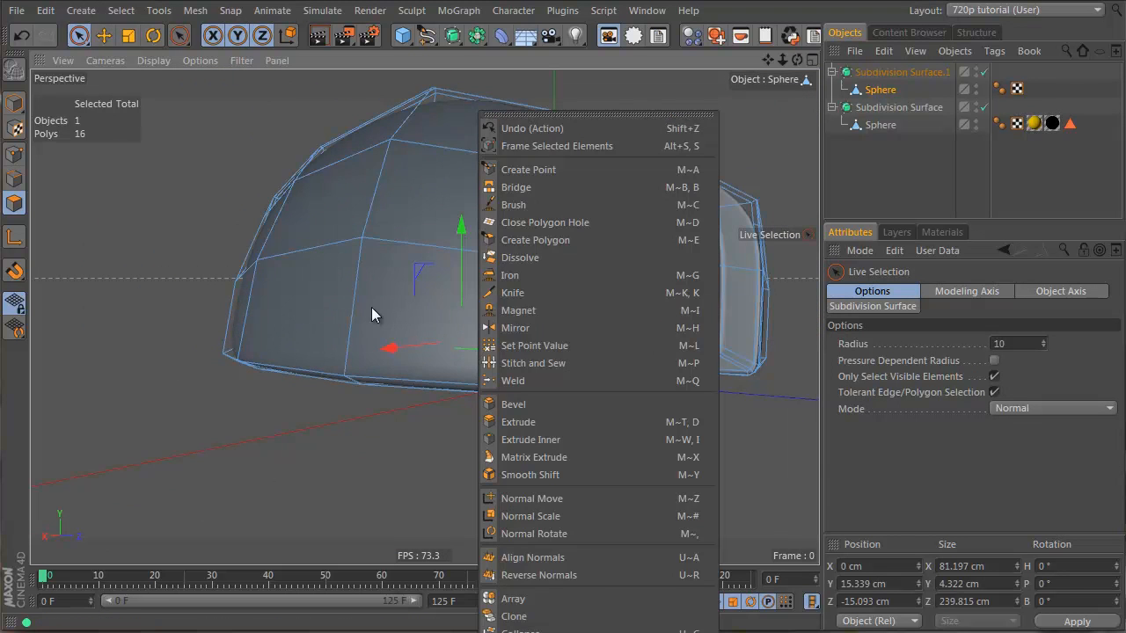
alt+drag(371, 307, 292, 357)
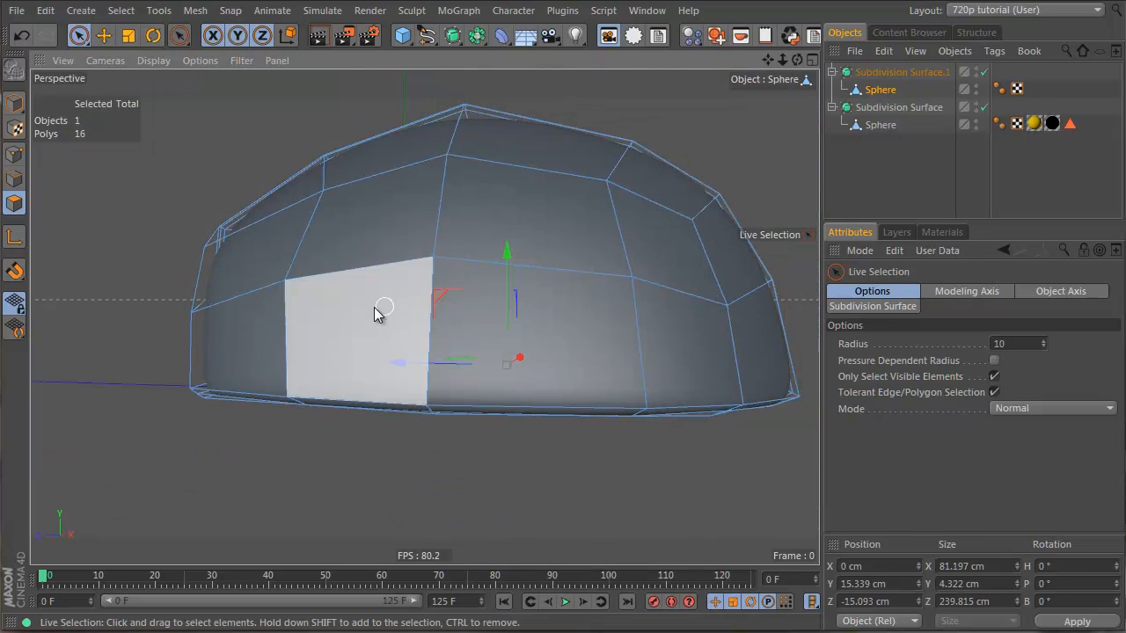
alt+drag(377, 309, 338, 257)
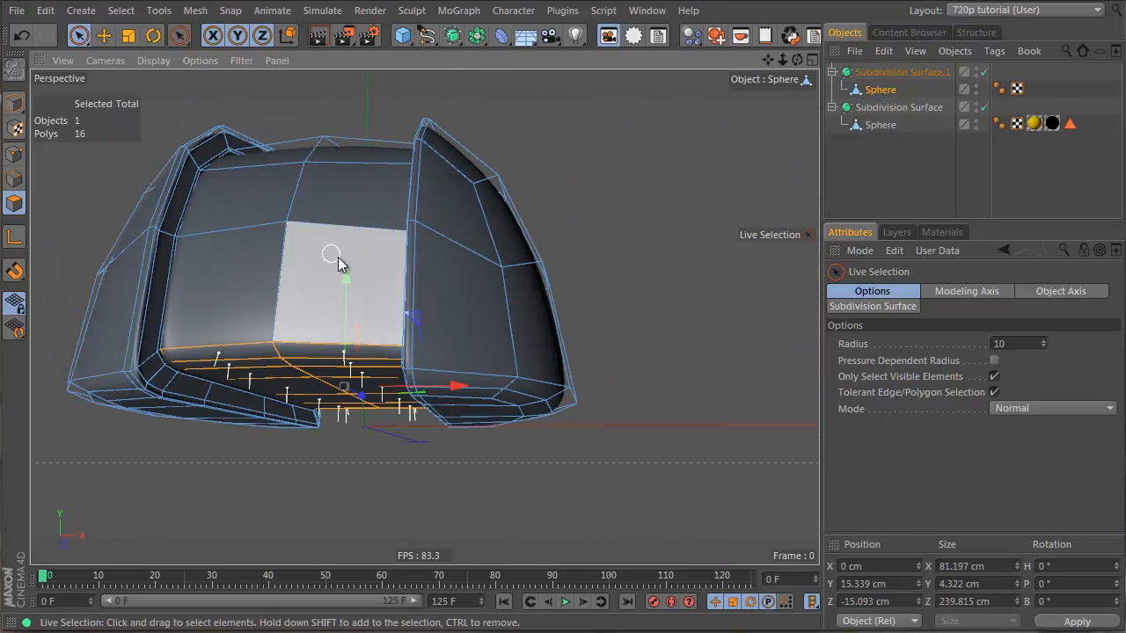
- Try to move the band's underside polygons down along Y to about 9.7 cm
key(e)
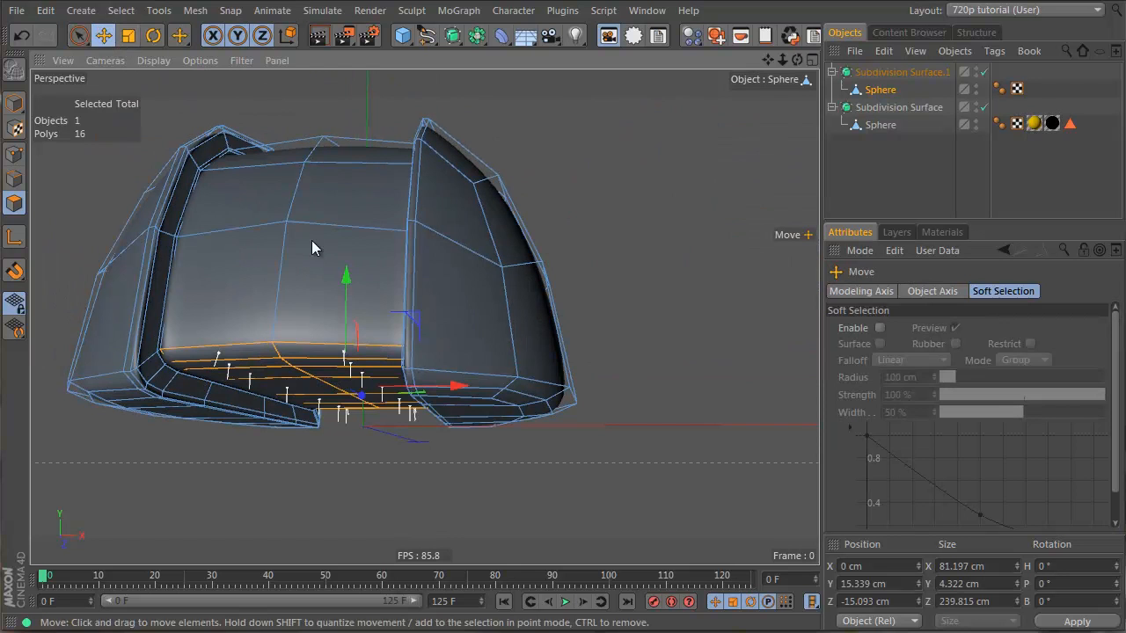
drag(347, 295, 345, 309)
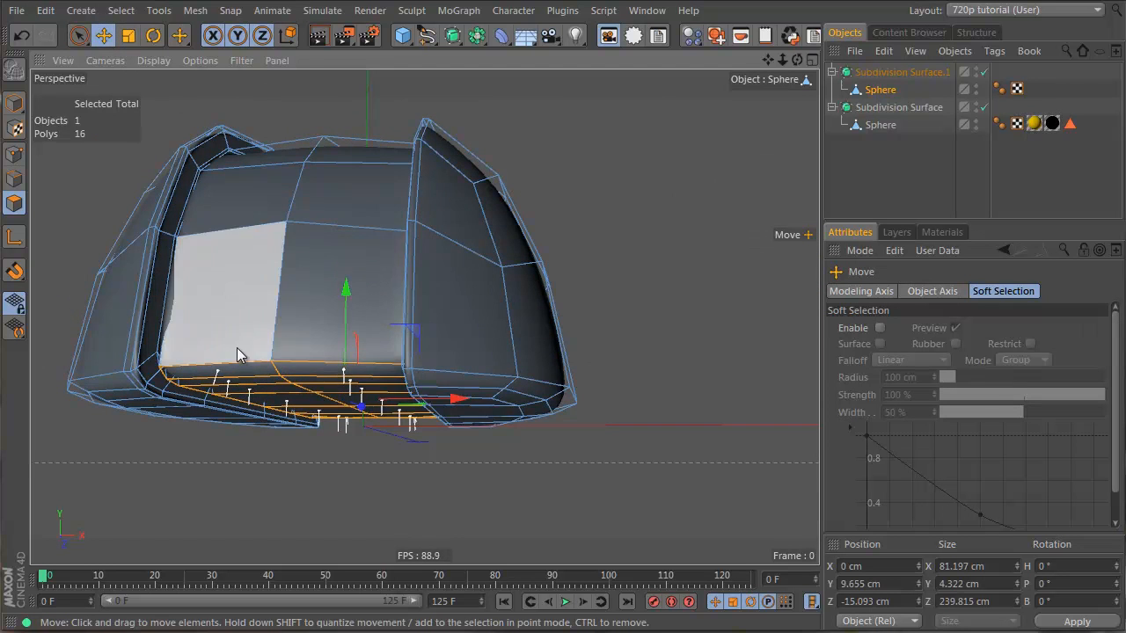
alt+drag(237, 348, 244, 353)
alt+right_drag(244, 352, 271, 377)
alt+drag(271, 376, 263, 360)
key(ctrl+z)
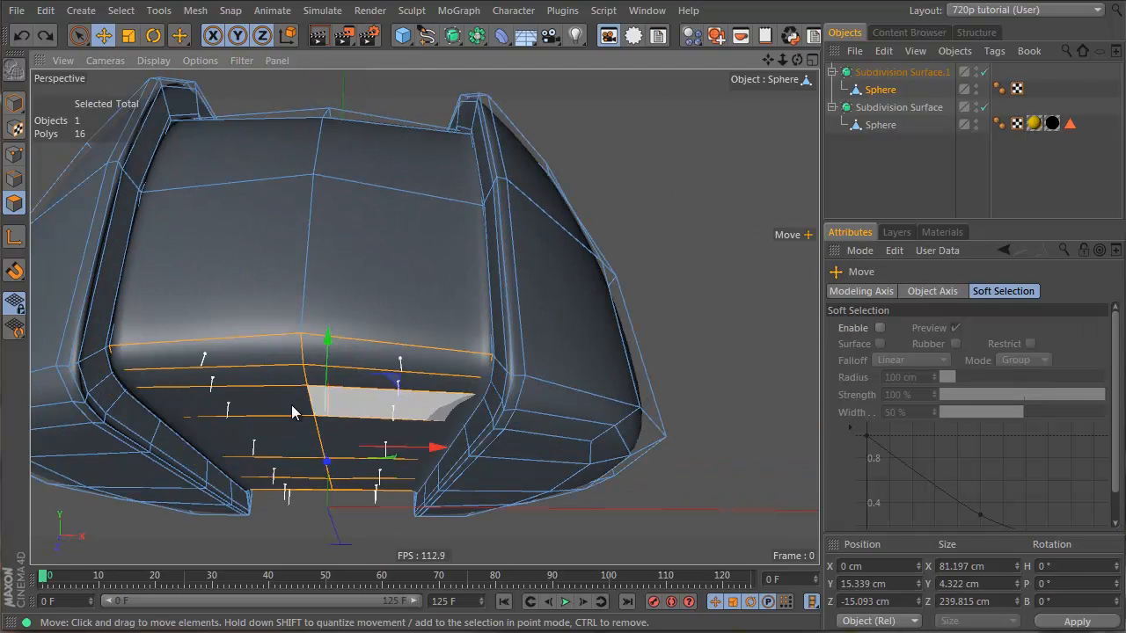
- Grow the underside polygon selection to include the neighbouring faces
alt+drag(259, 422, 257, 373)
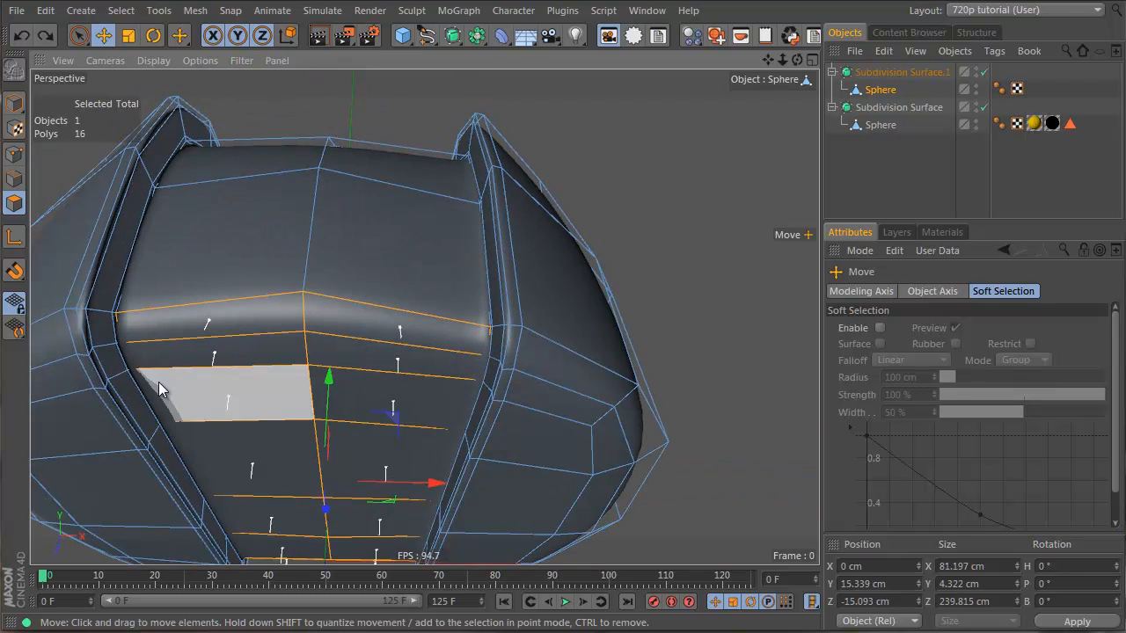
alt+drag(158, 382, 282, 382)
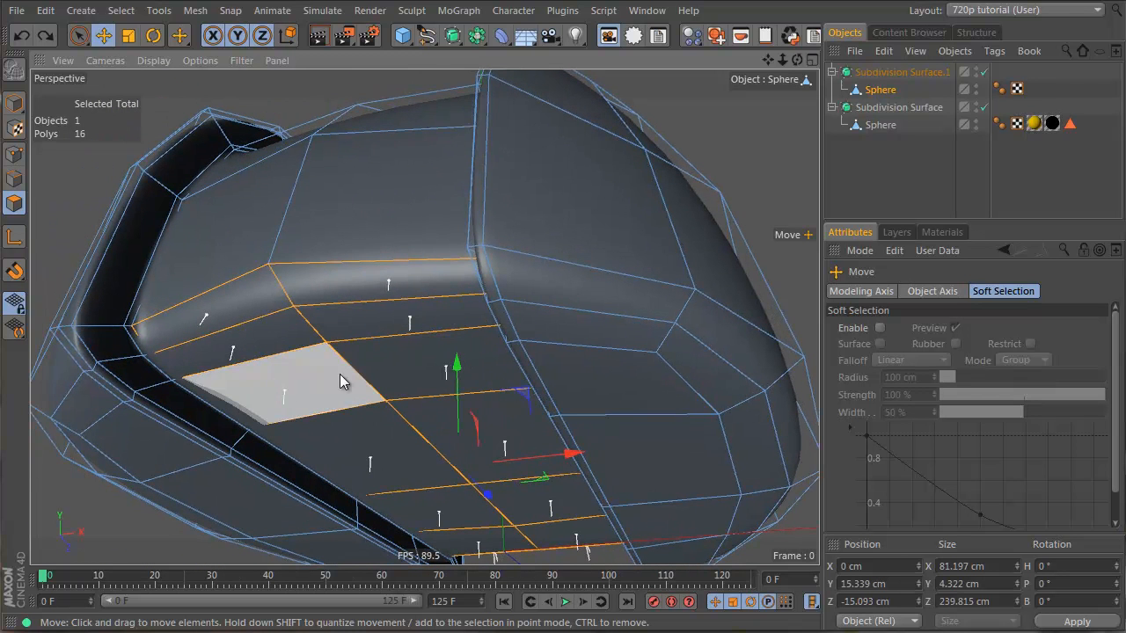
key(u)
key(y)
alt+drag(228, 263, 240, 207)
key(ctrl+z)
key(space)
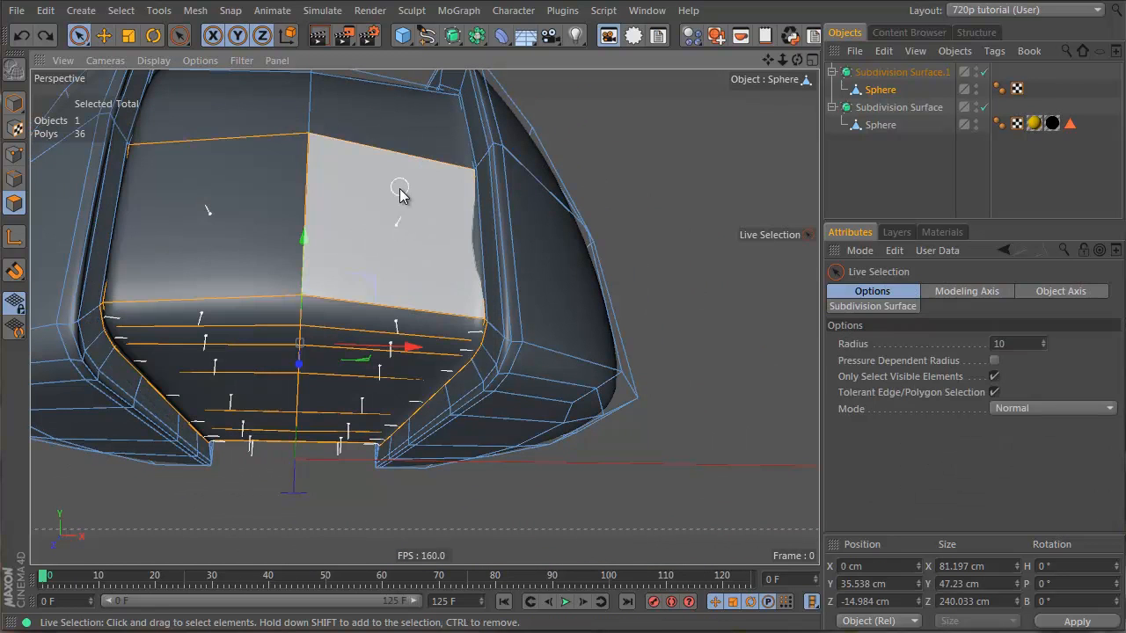
- Select only the two large front polygons of the central band, just above its lower edge, undoing any accidental shift
click(453, 263)
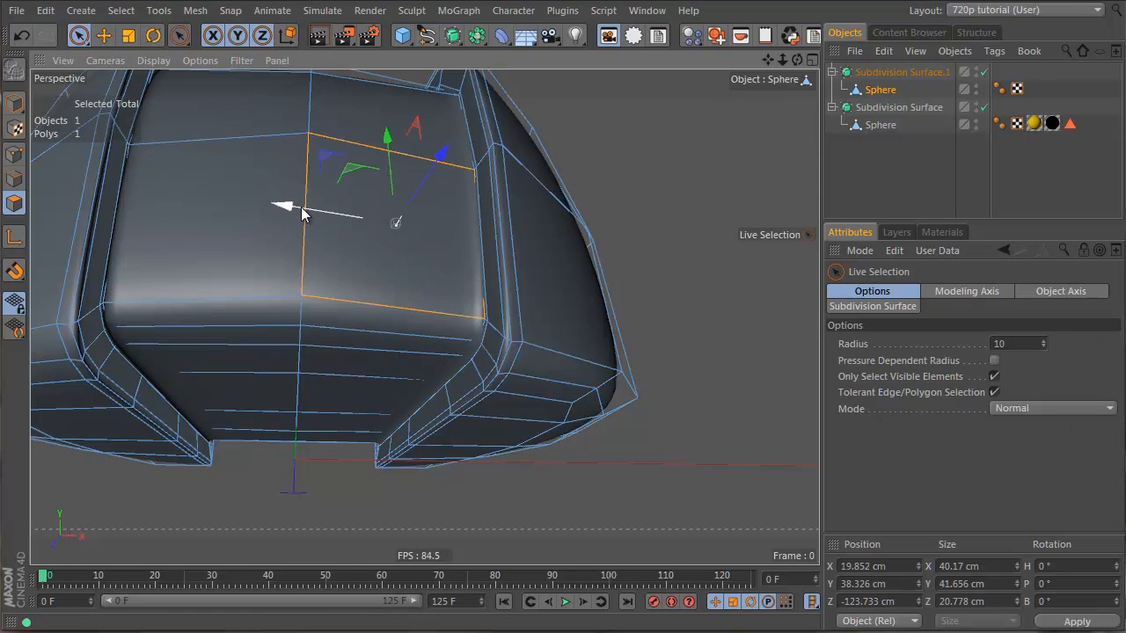
drag(302, 210, 152, 207)
key(ctrl+z)
shift+click(258, 252)
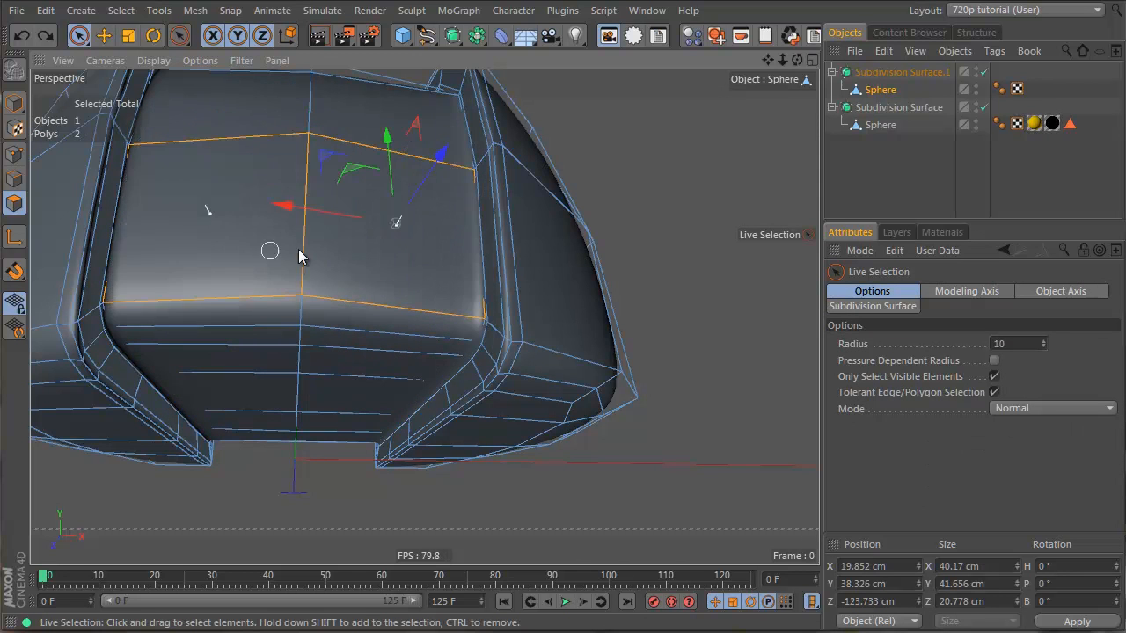
drag(407, 223, 533, 234)
key(ctrl+z)
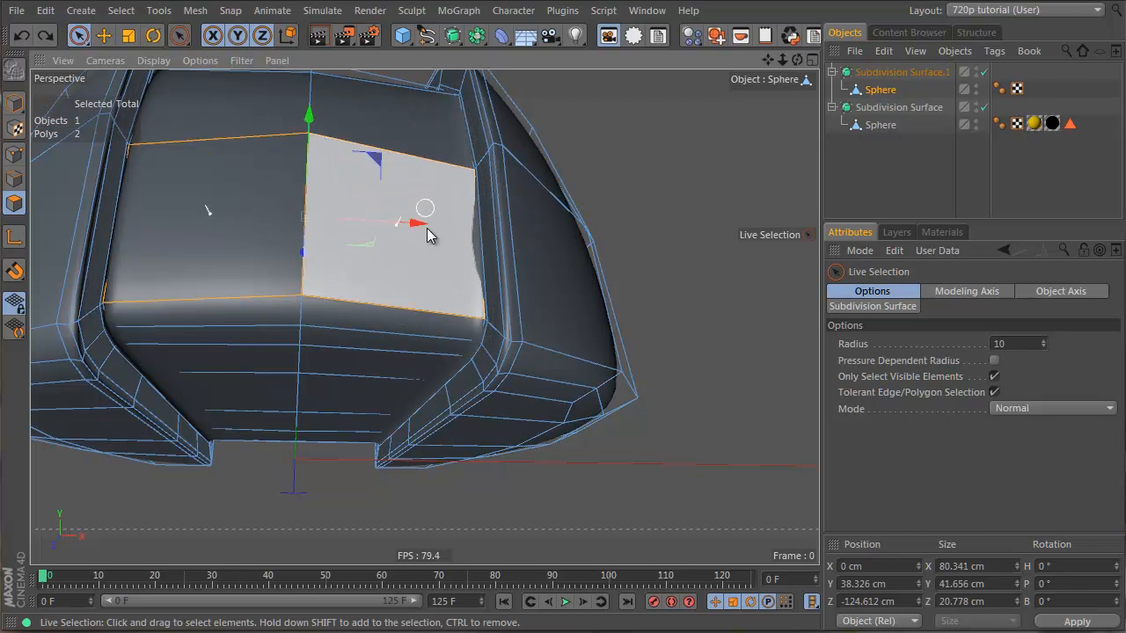
- Try to delete the two selected front polygons of the central band
key(Delete)
alt+drag(377, 184, 375, 255)
key(ctrl+z)
- Select all points along the lower edge and underside of the central band, working in the Front view
alt+drag(338, 379, 369, 367)
alt+drag(303, 427, 292, 314)
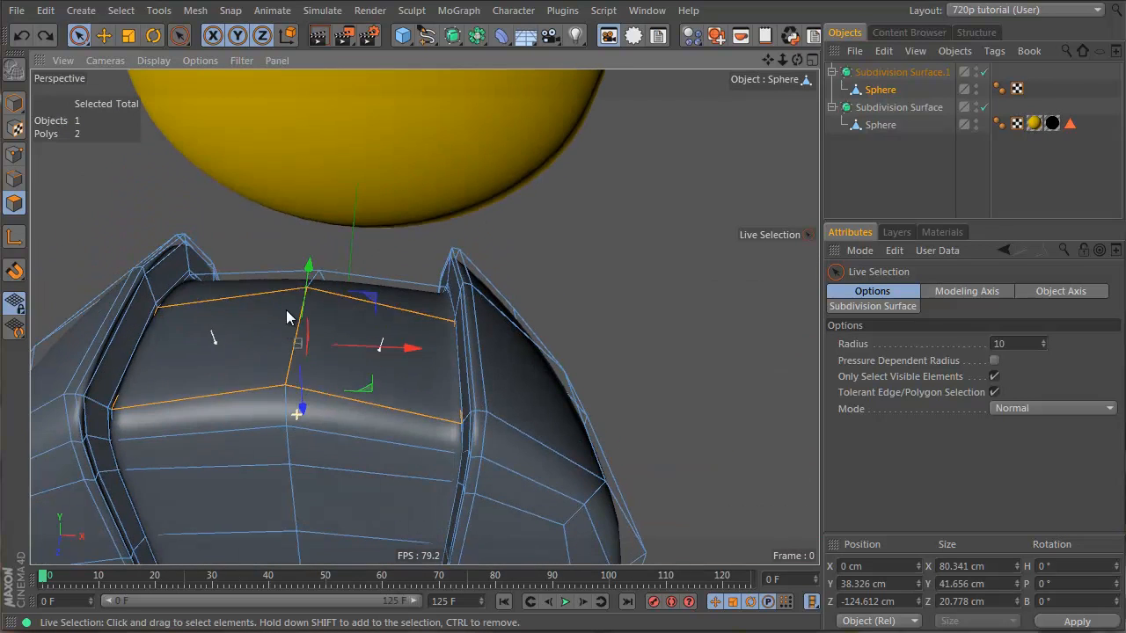
alt+drag(352, 439, 302, 397)
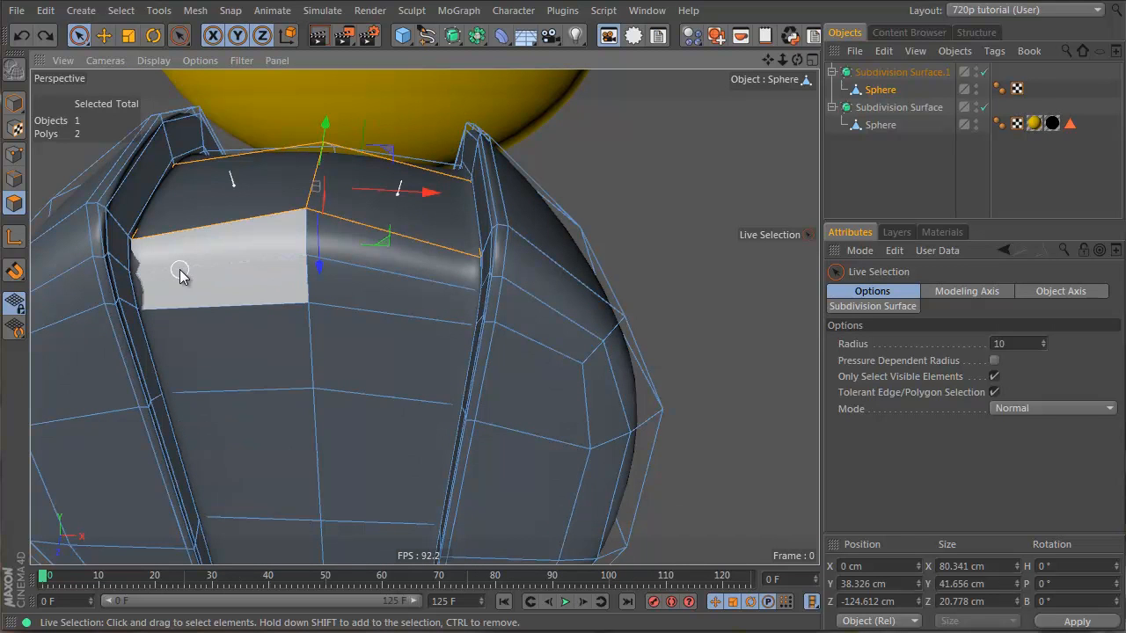
click(15, 162)
middle_click(264, 252)
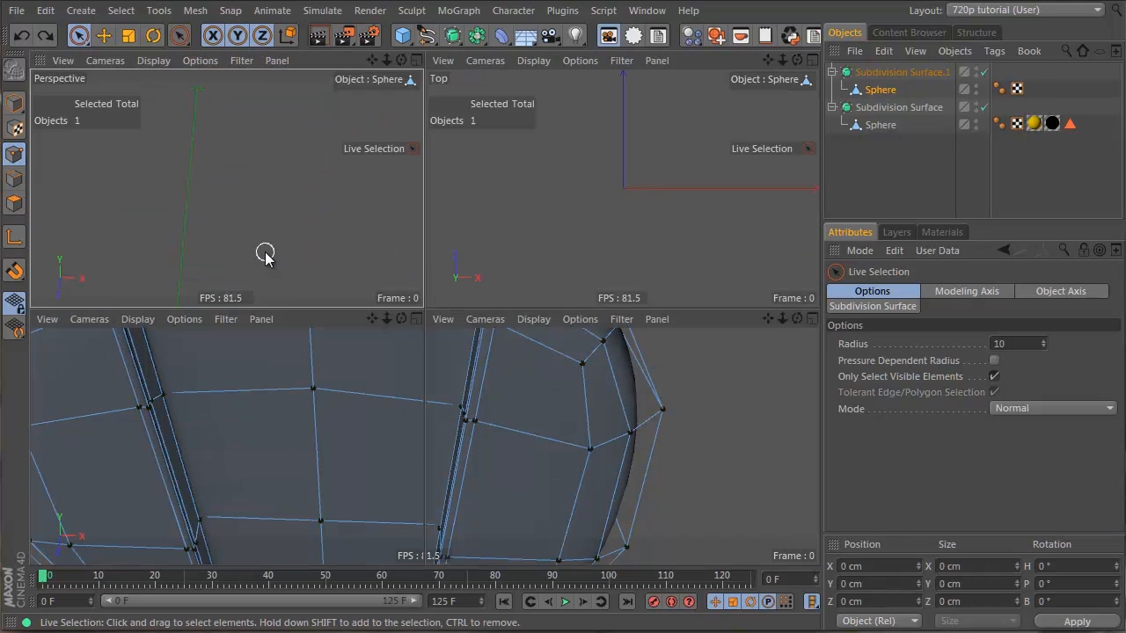
middle_click(619, 396)
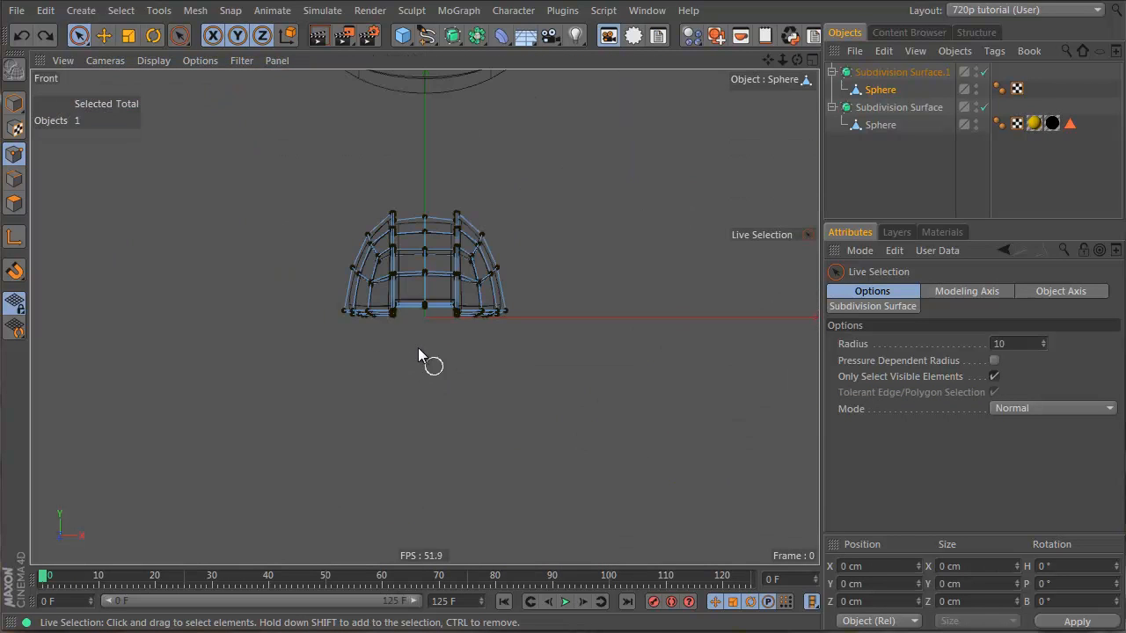
scroll(422, 348, up, 5)
right_click(596, 315)
click(281, 159)
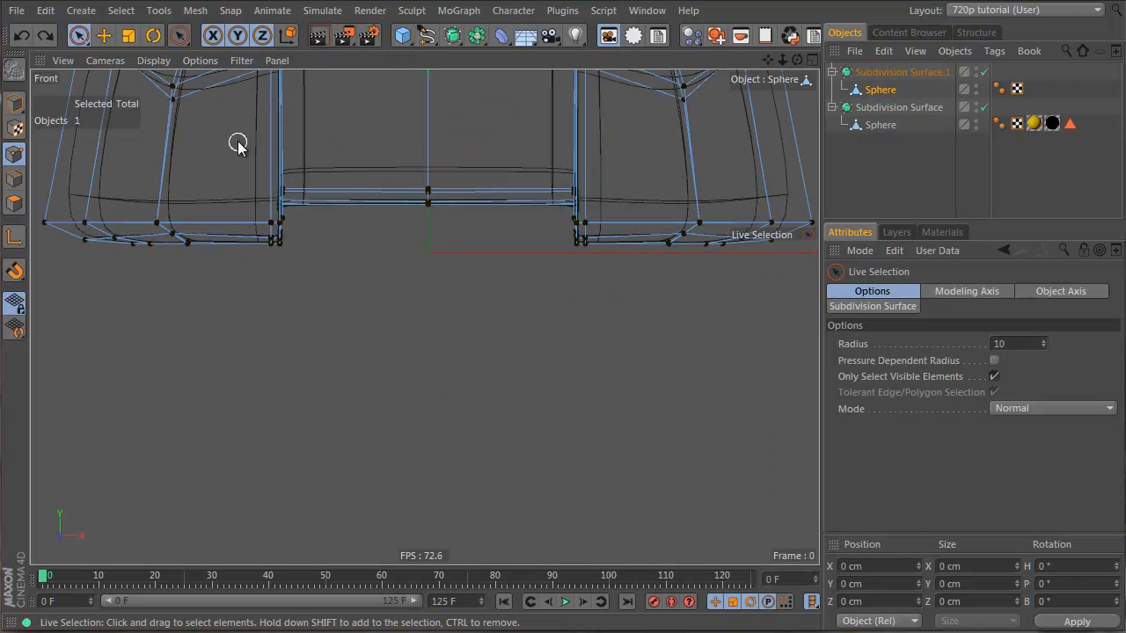
drag(597, 209, 596, 210)
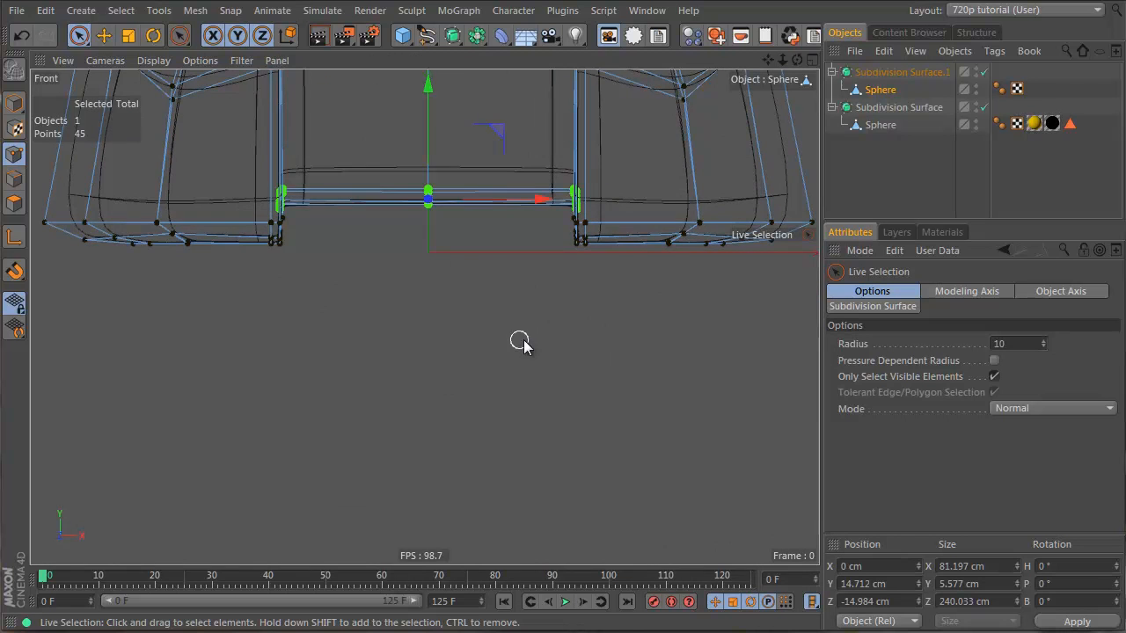
- Move the selected underside points down along Y to about 8.96 cm
middle_click(515, 339)
alt+drag(155, 216, 153, 219)
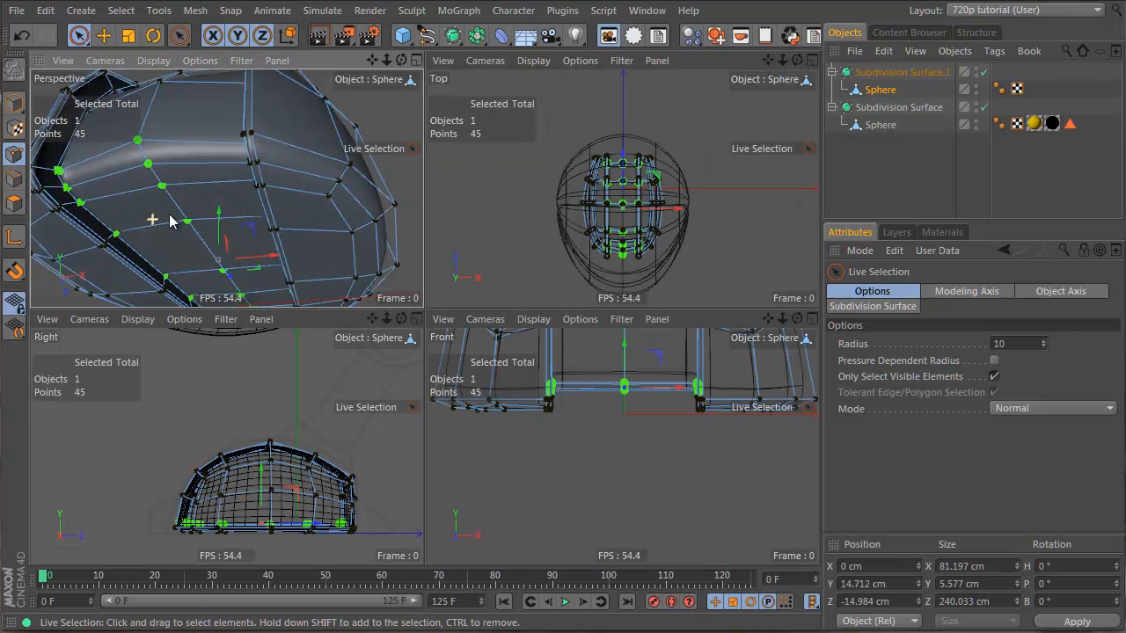
alt+right_drag(153, 219, 181, 220)
click(224, 188)
middle_click(225, 181)
alt+drag(361, 211, 202, 277)
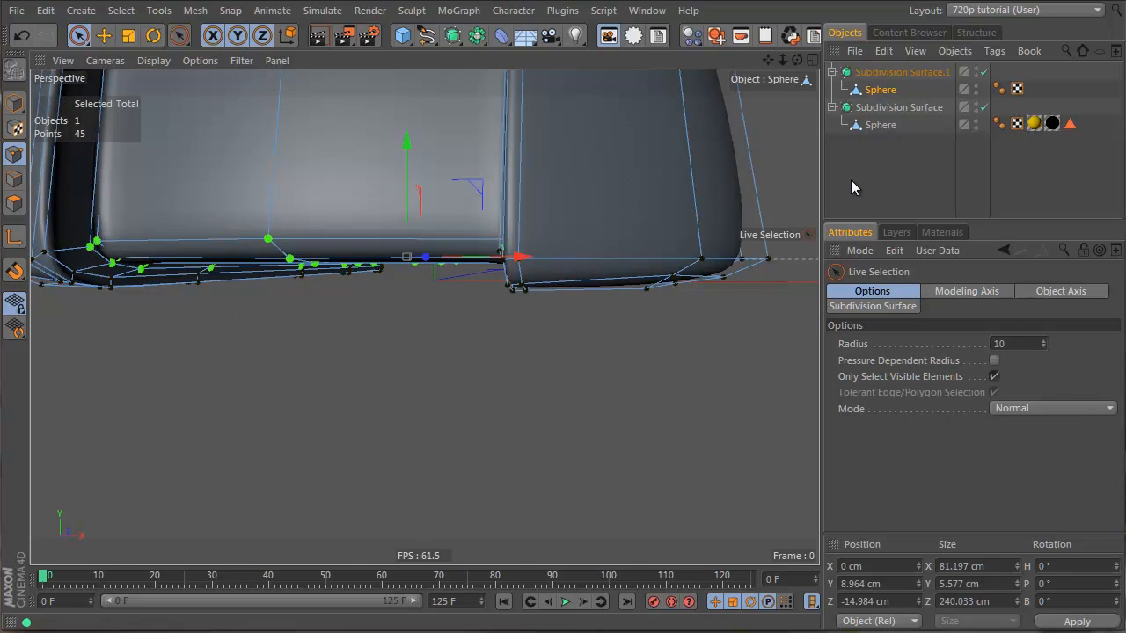
- Deselect the object and examine the smoothed dome and the band's lowered underside from several angles
click(850, 180)
alt+right_drag(352, 110, 264, 156)
alt+middle_drag(415, 201, 425, 338)
alt+drag(445, 234, 529, 255)
alt+right_drag(505, 236, 434, 260)
alt+middle_drag(445, 232, 460, 357)
alt+drag(473, 346, 296, 475)
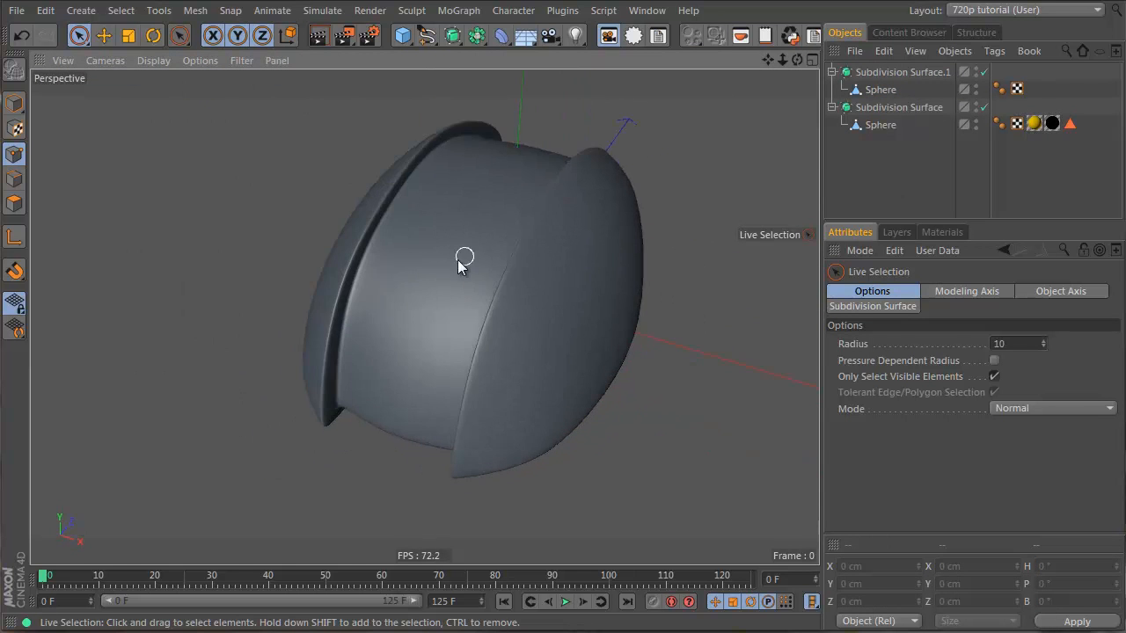
alt+drag(459, 266, 480, 274)
- Dissolve the edge loop running down the middle of the dome's central band
click(881, 89)
alt+drag(445, 367, 492, 245)
alt+drag(452, 337, 368, 323)
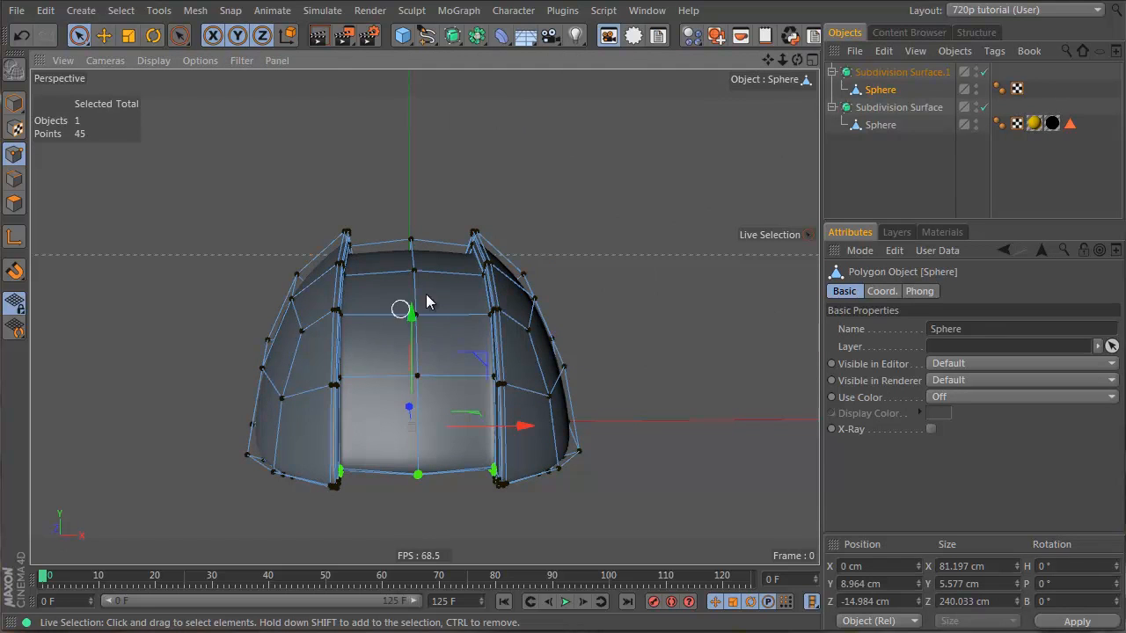
click(21, 173)
alt+drag(424, 296, 377, 178)
key(e)
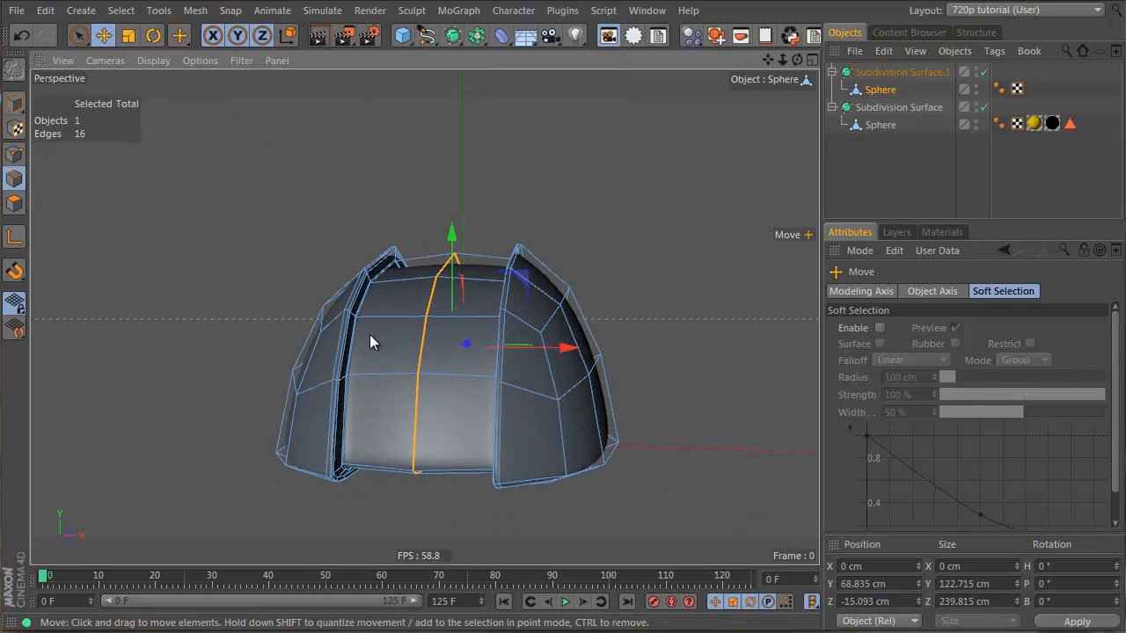
right_click(415, 390)
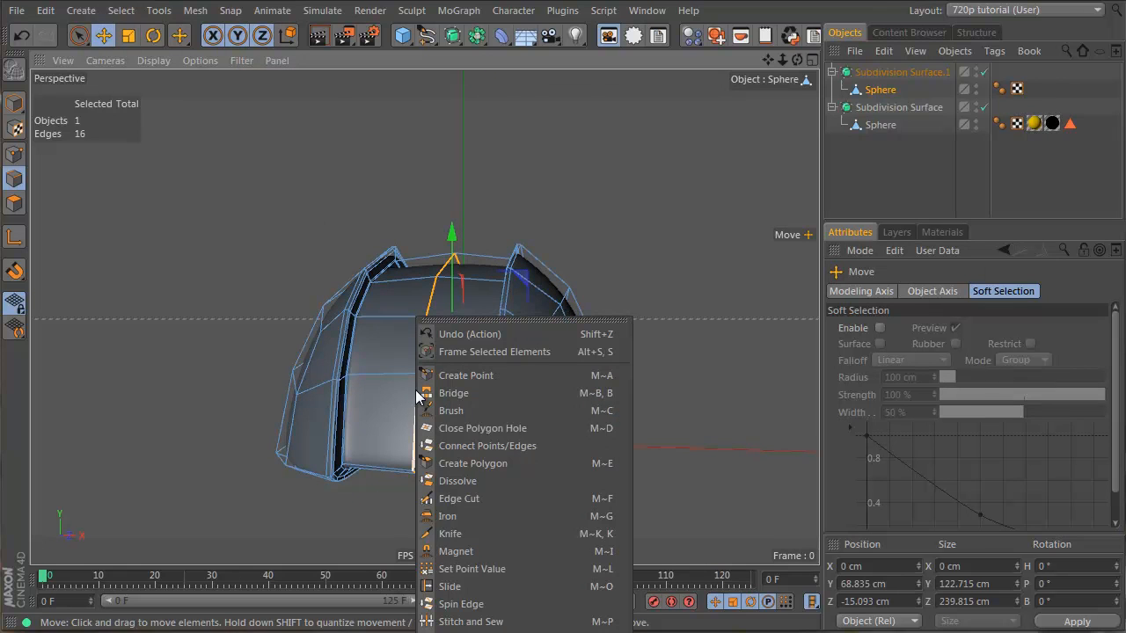
click(504, 483)
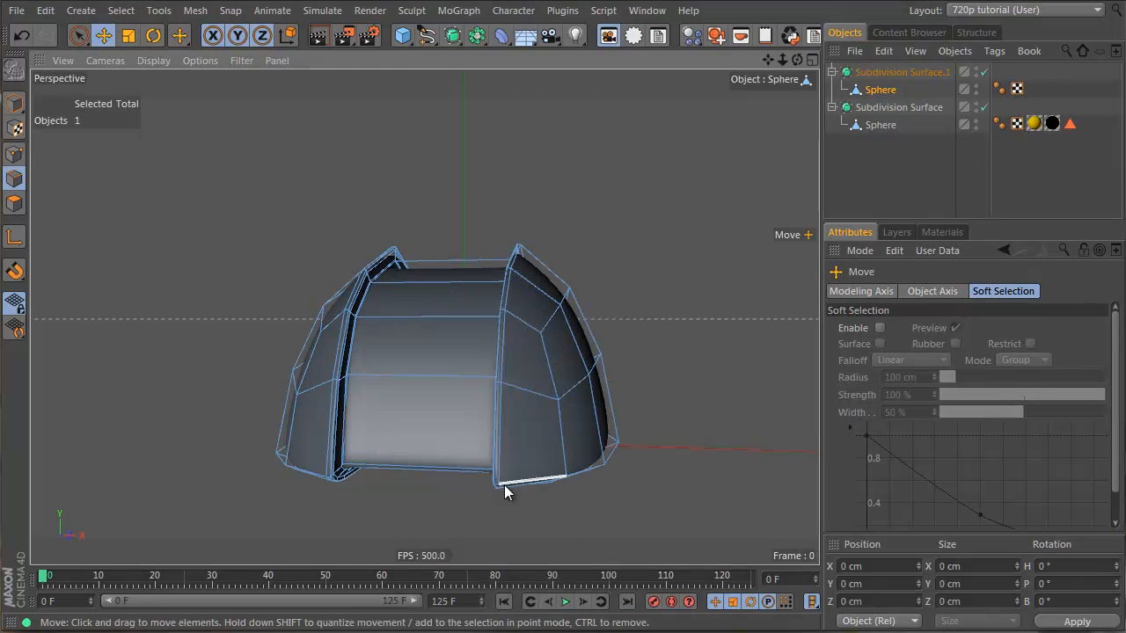
- Examine the smoothed band close up along its grooved side edges, with and without the dome's wireframe
click(882, 185)
alt+drag(420, 394, 488, 378)
alt+right_drag(488, 379, 533, 316)
alt+drag(434, 271, 458, 261)
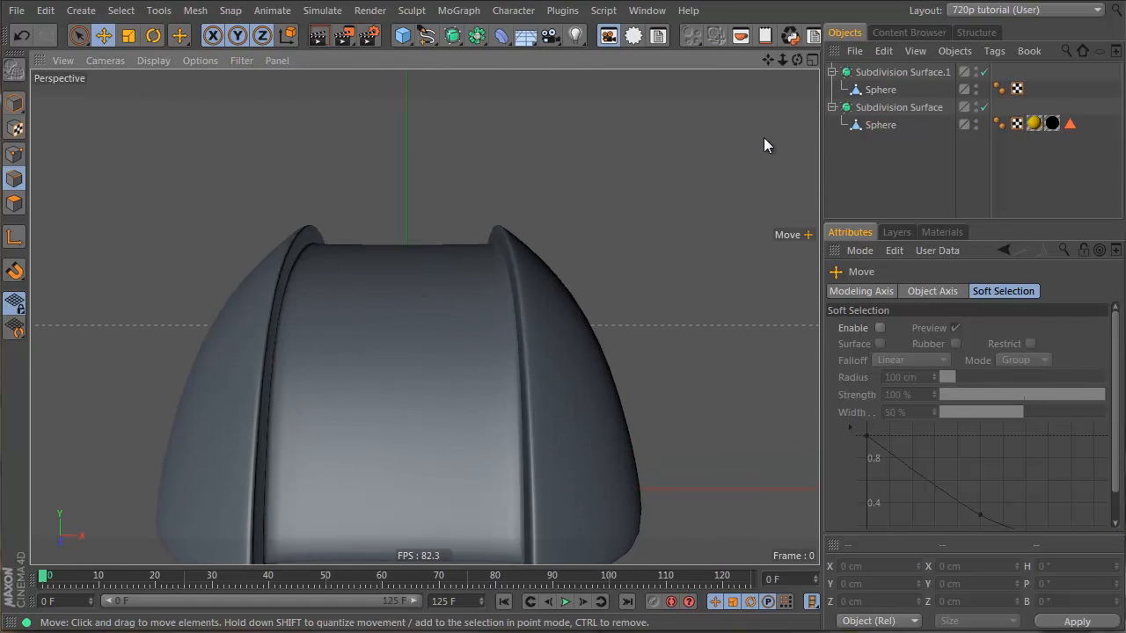
click(878, 90)
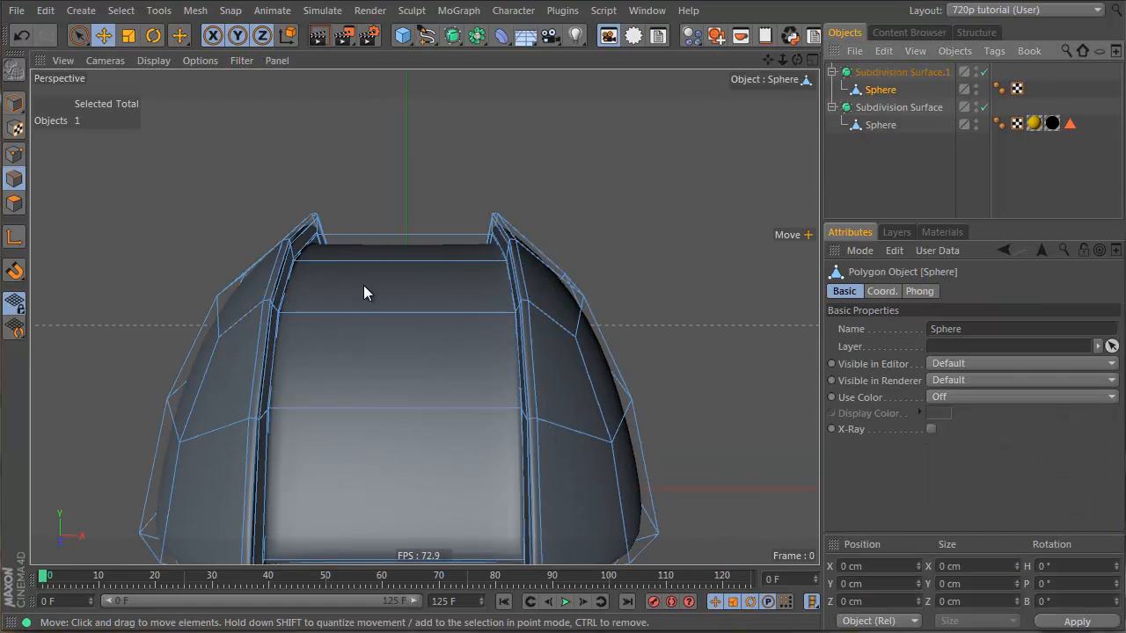
alt+drag(276, 291, 330, 309)
alt+right_drag(330, 310, 450, 276)
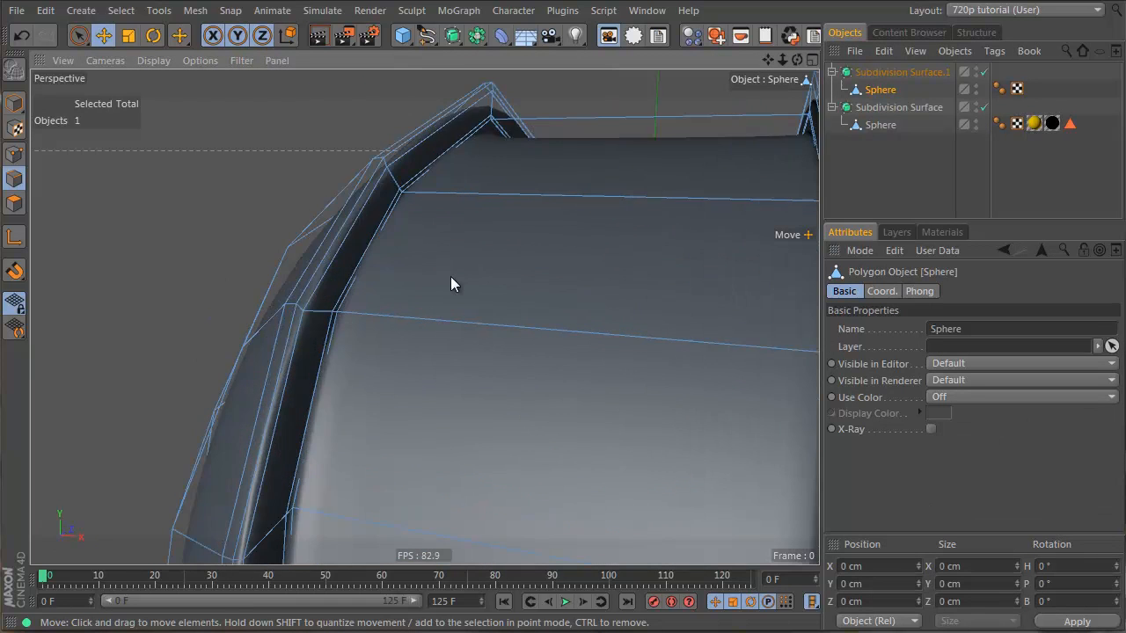
alt+drag(450, 276, 458, 255)
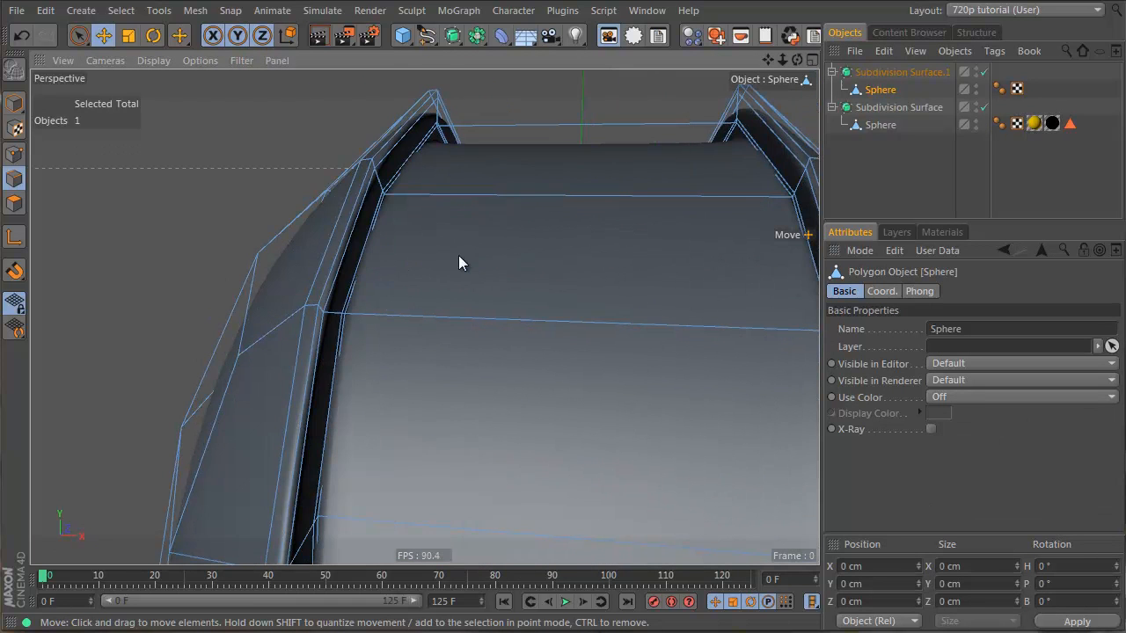
key(n)
key(b)
key(n)
key(a)
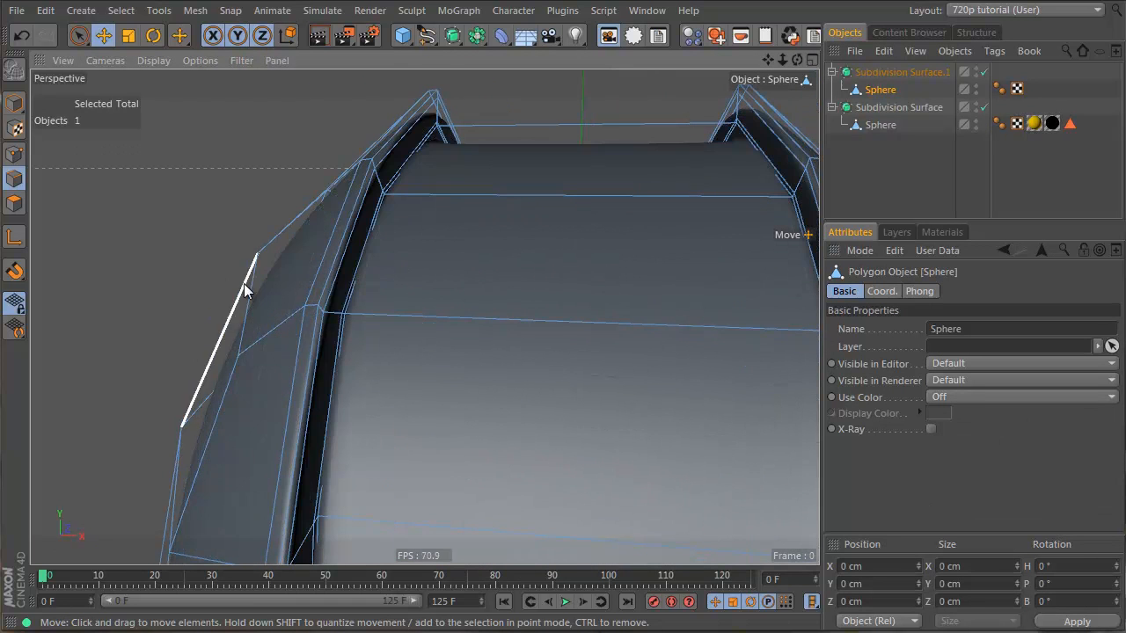
mouse_move(626, 249)
alt+mouse_down()
mouse_move(531, 283)
mouse_move(559, 322)
alt+mouse_up()
alt+drag(382, 229, 570, 175)
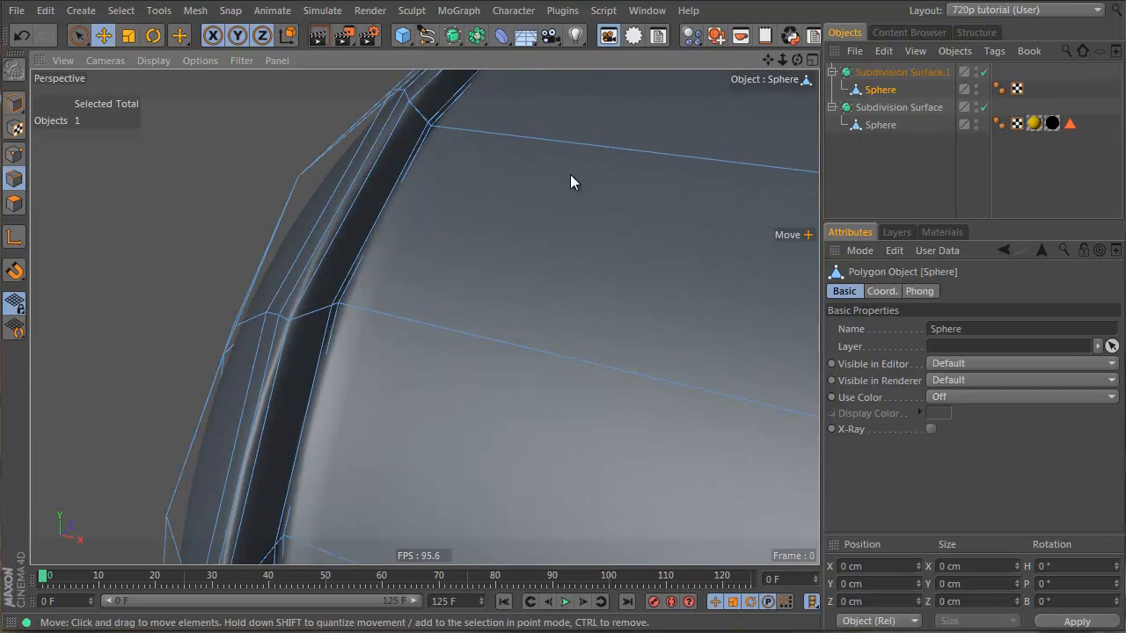
- Try to add a loop cut along the central band's side edge using the Knife in Loop mode
click(985, 72)
alt+drag(448, 312, 530, 199)
key(k)
key(l)
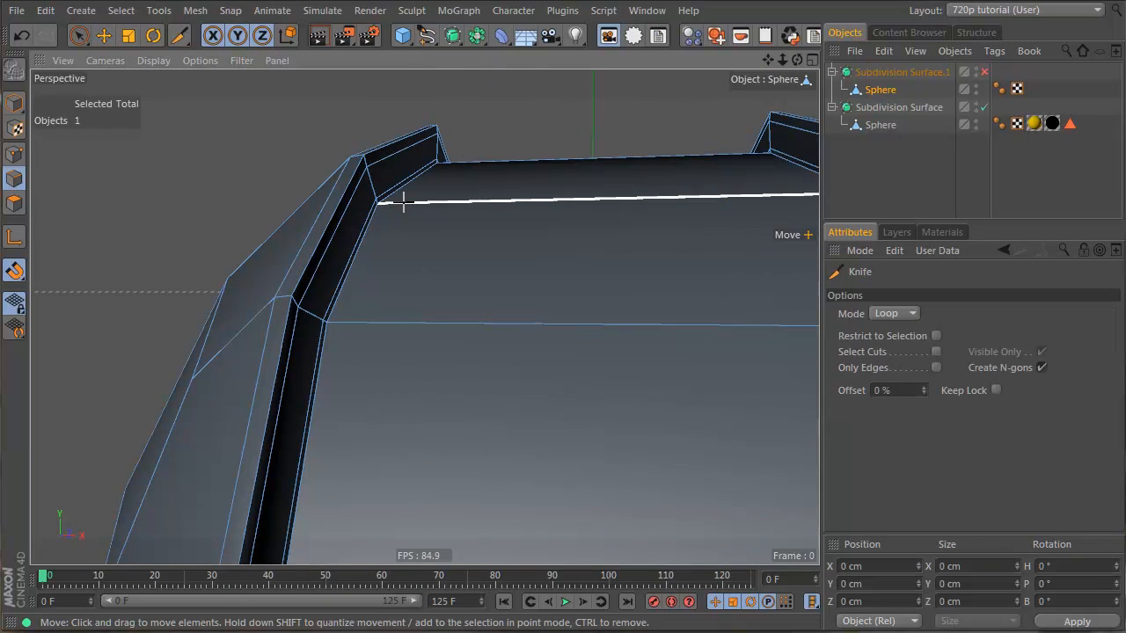
click(77, 35)
alt+right_drag(515, 252, 426, 317)
alt+drag(425, 316, 514, 257)
right_click(272, 115)
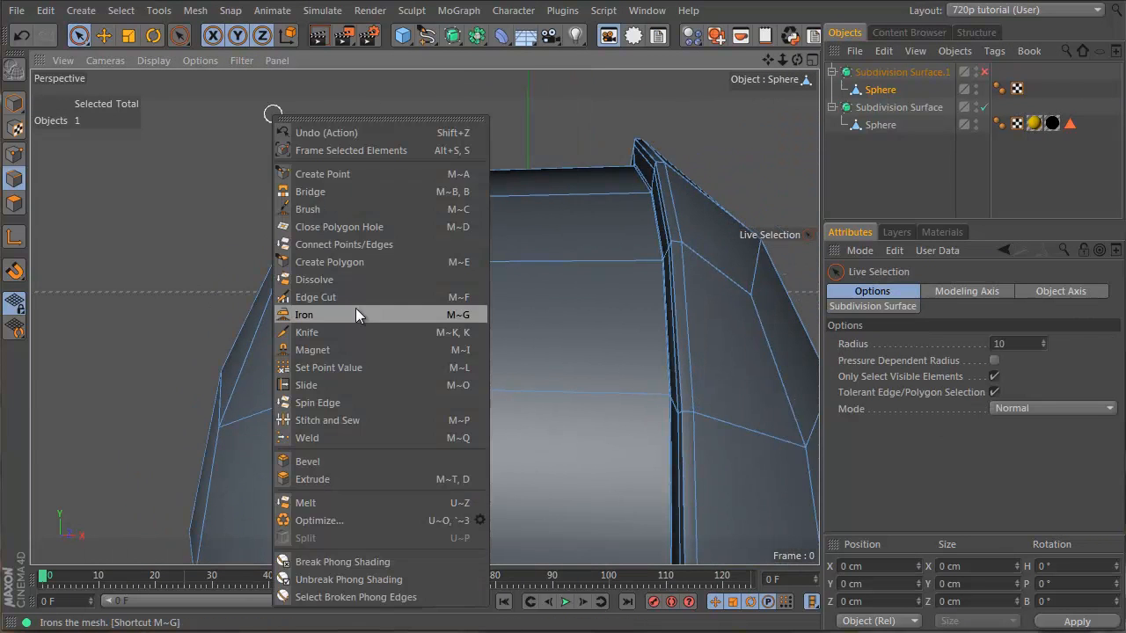
click(360, 332)
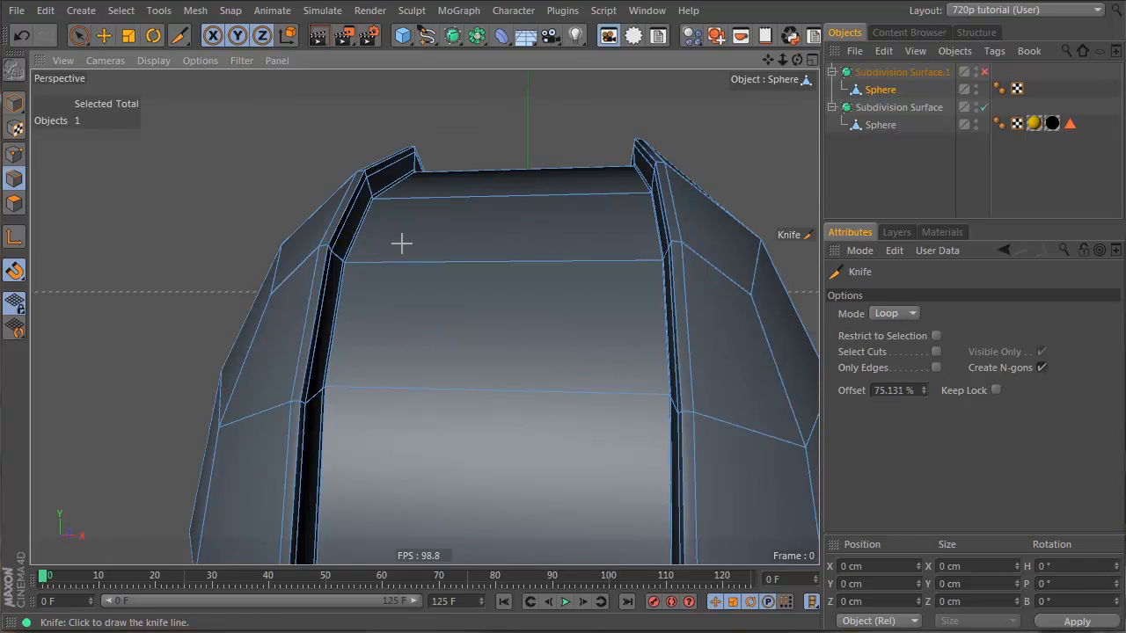
click(983, 72)
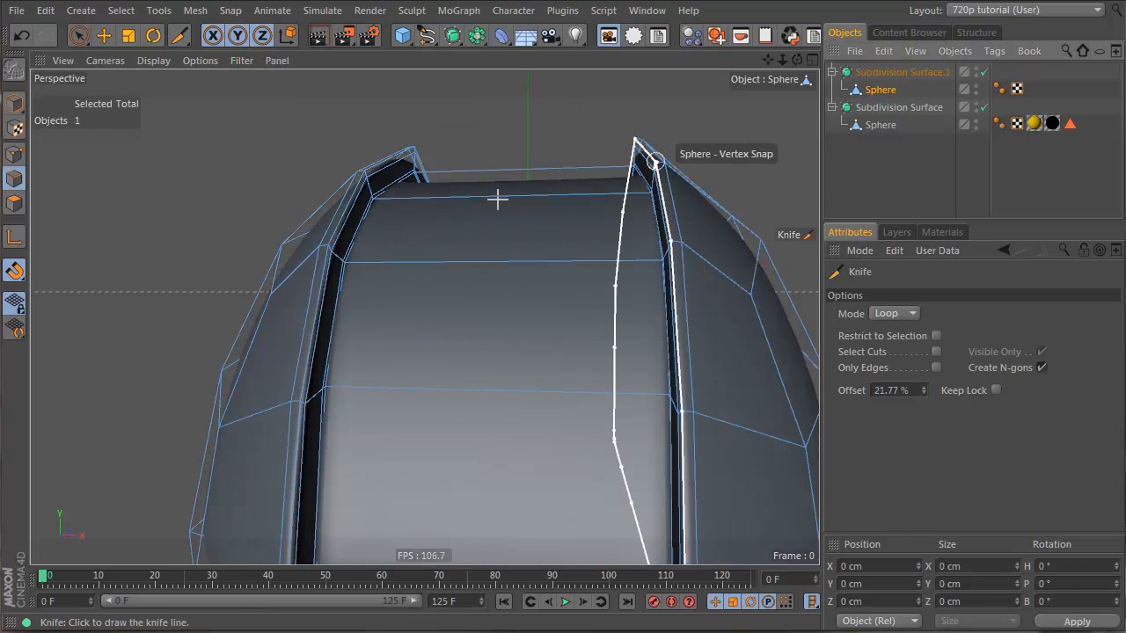
mouse_move(437, 217)
alt+mouse_down()
mouse_move(477, 231)
mouse_move(467, 215)
mouse_move(430, 229)
alt+mouse_up()
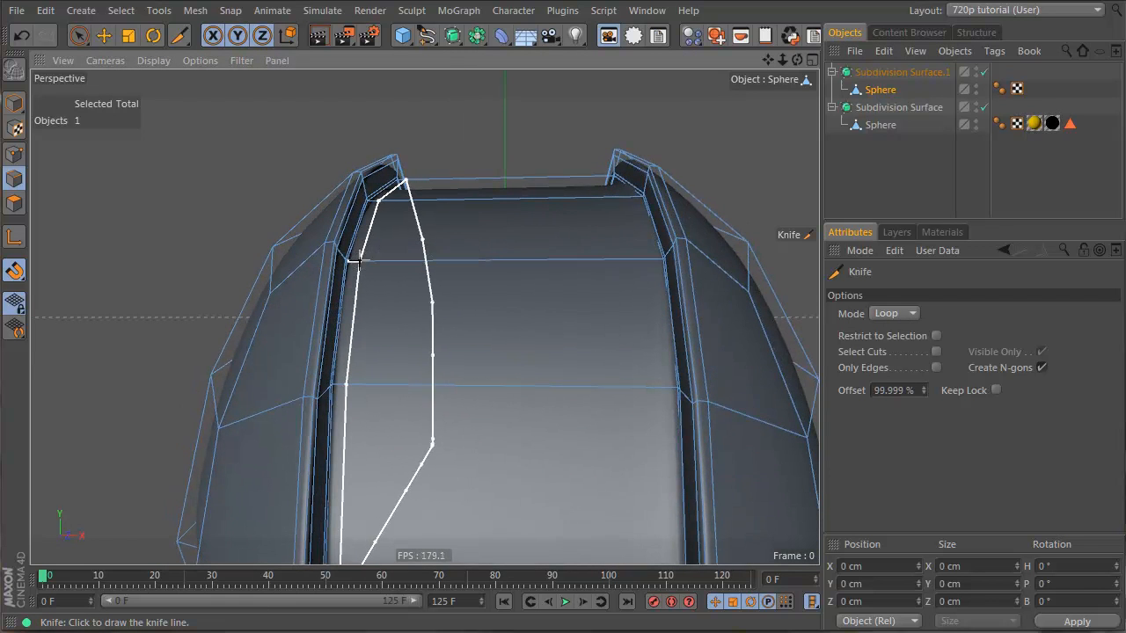
key(ctrl+z)
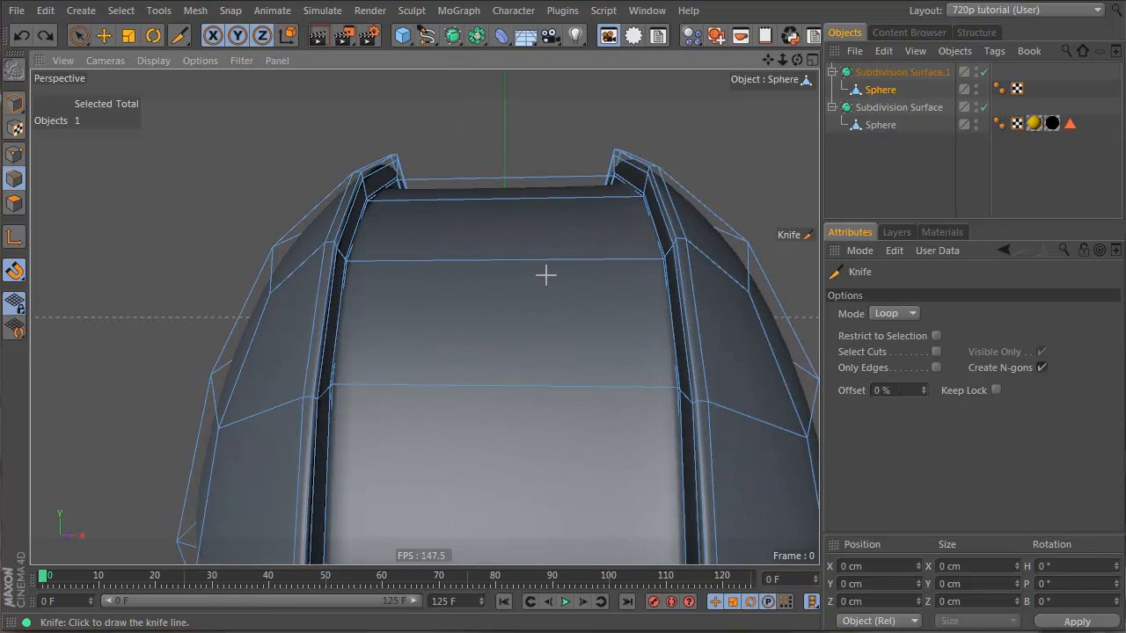
- Select the full loop of polygons around the central band with Loop Selection
alt+drag(546, 272, 427, 347)
alt+right_drag(384, 232, 557, 223)
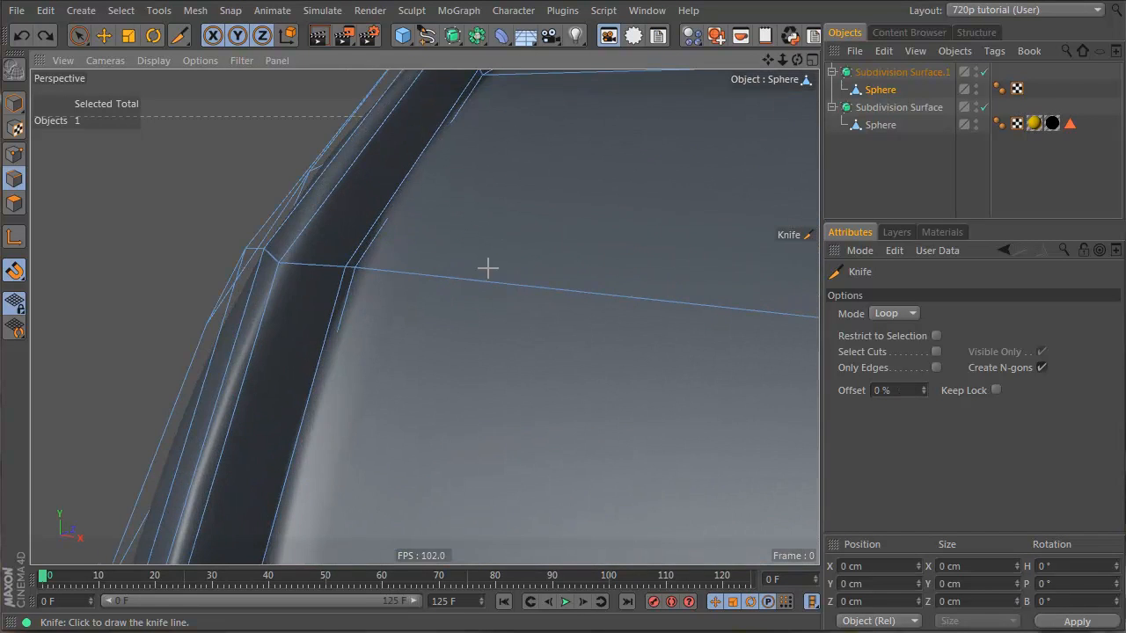
alt+drag(487, 267, 595, 277)
alt+right_drag(596, 277, 455, 276)
alt+drag(455, 276, 320, 250)
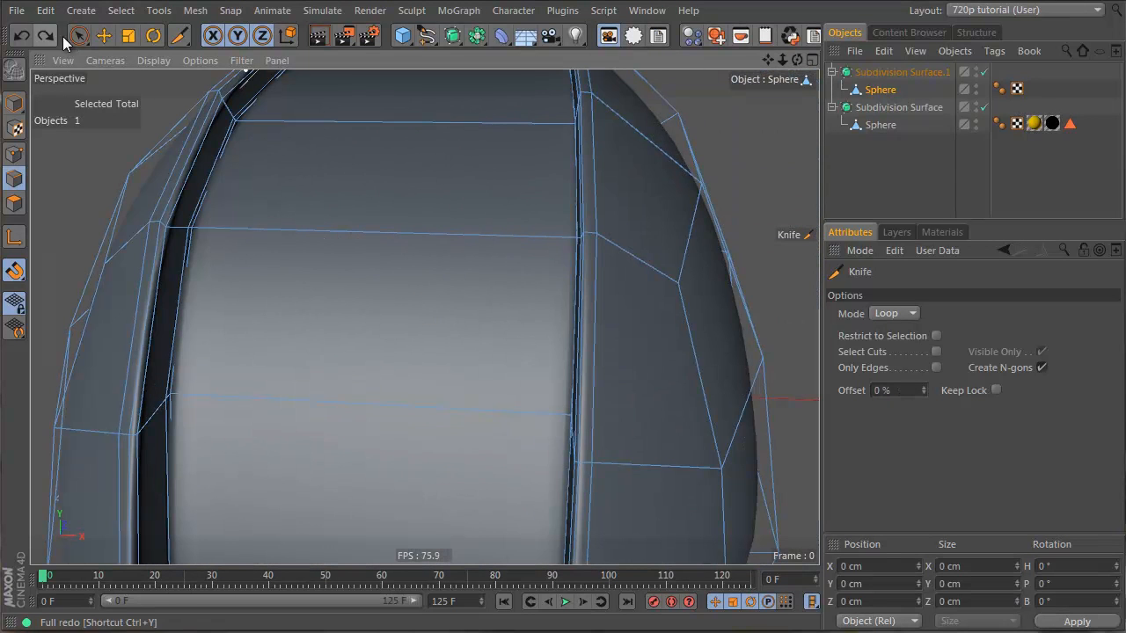
click(84, 29)
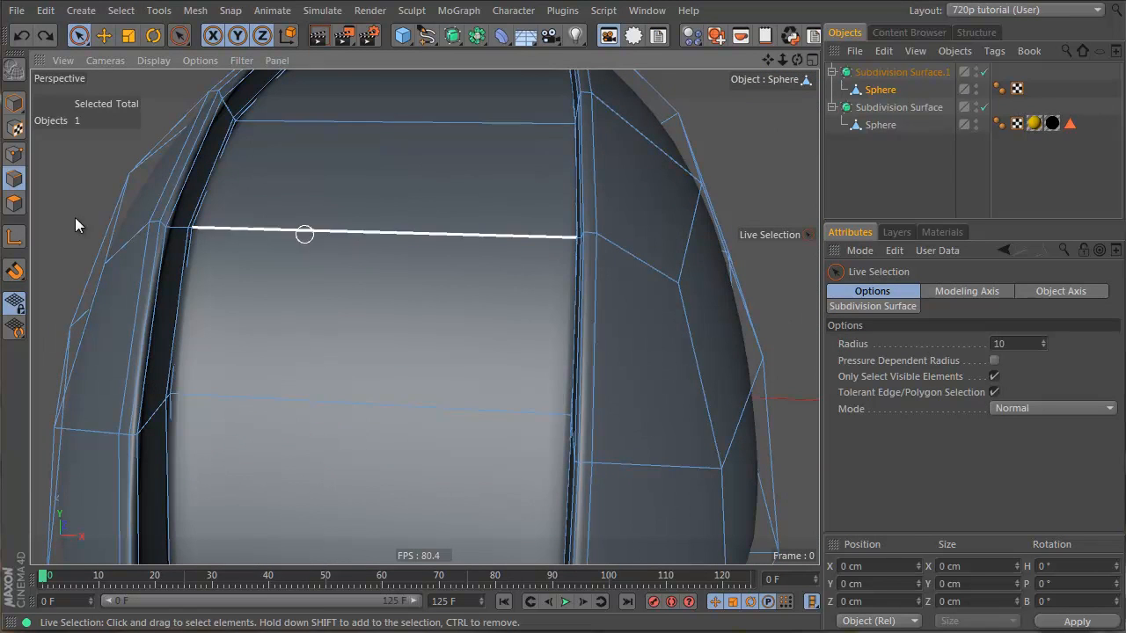
click(14, 203)
key(u)
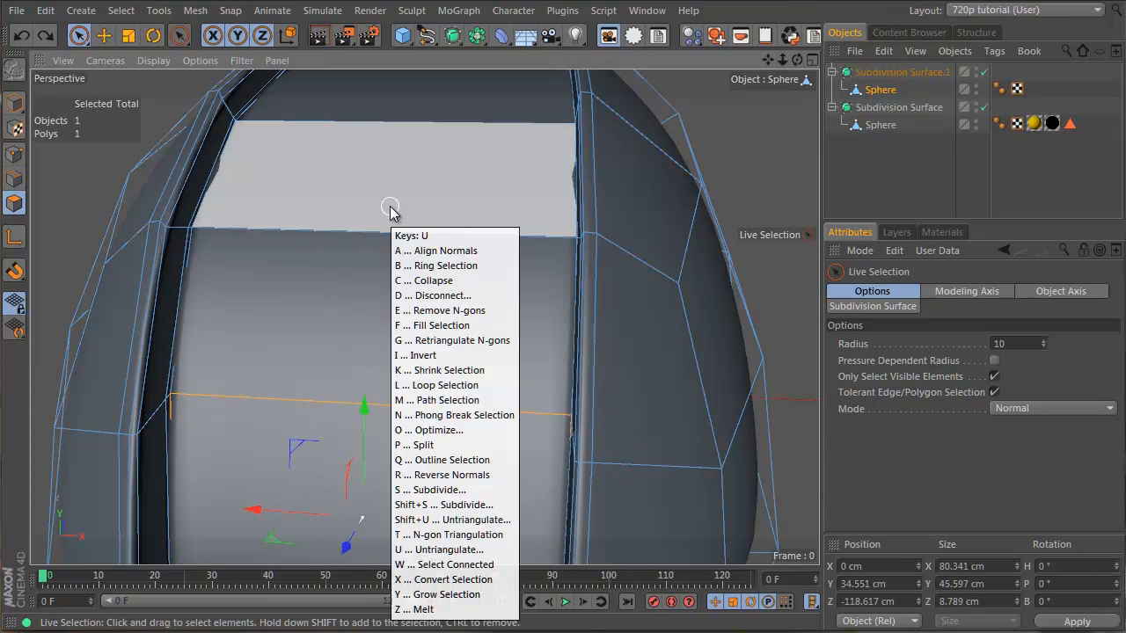
key(l)
key(v)
mouse_move(469, 150)
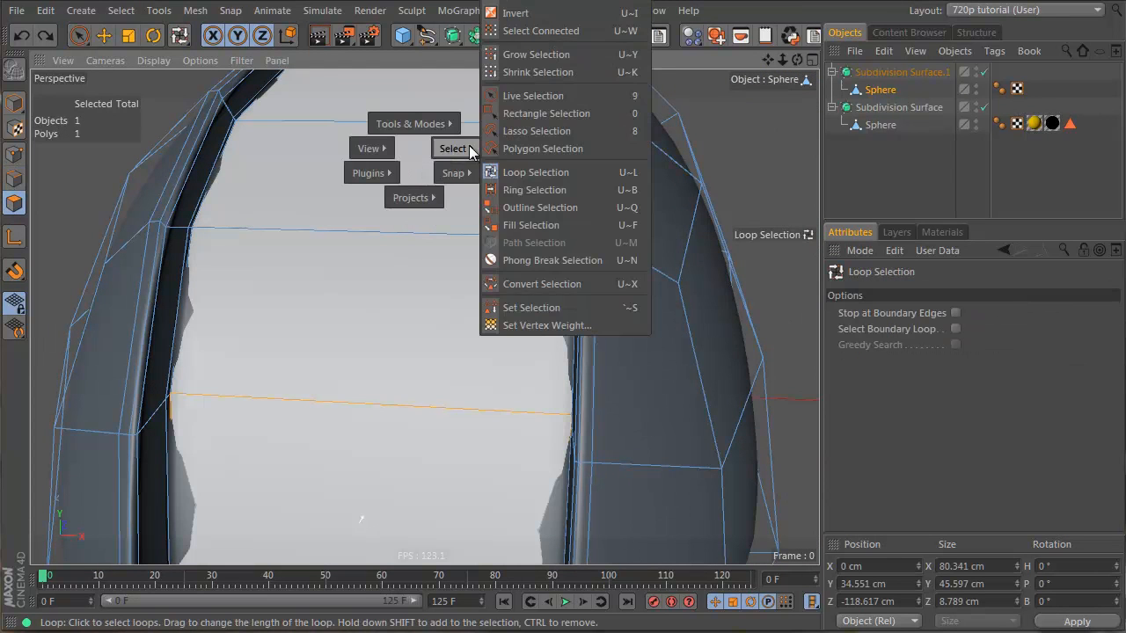
click(537, 172)
click(382, 288)
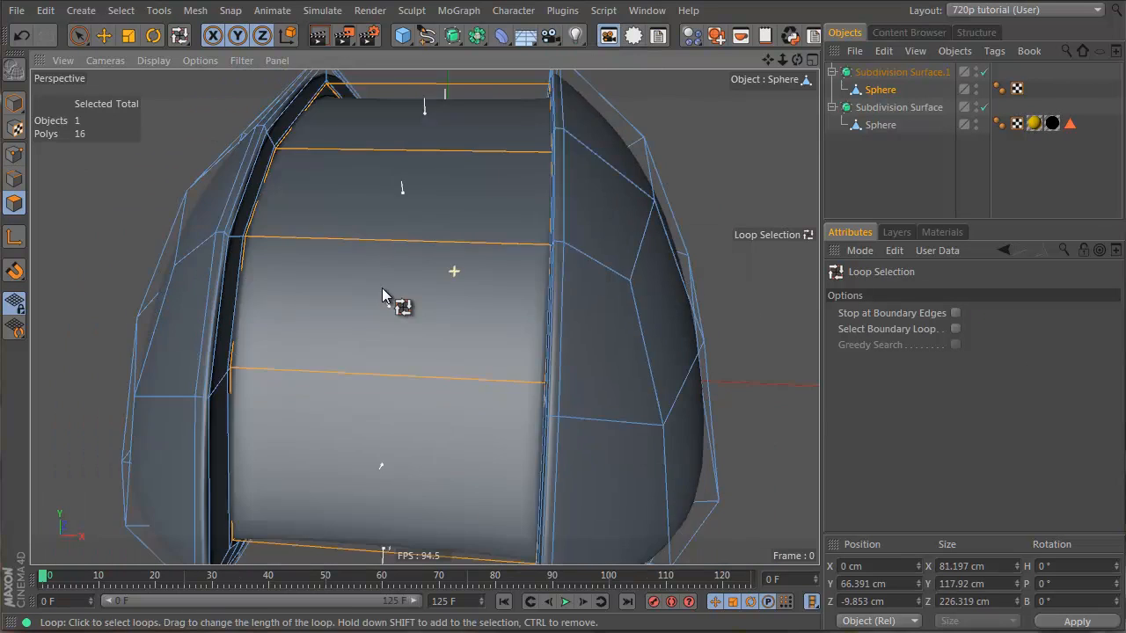
- Inset the central band's polygon loop using Extrude Inner with a 1.2 cm offset, and deselect the dome to check its edge
scroll(382, 288, down, 3)
scroll(429, 176, up, 2)
key(i)
right_click(432, 199)
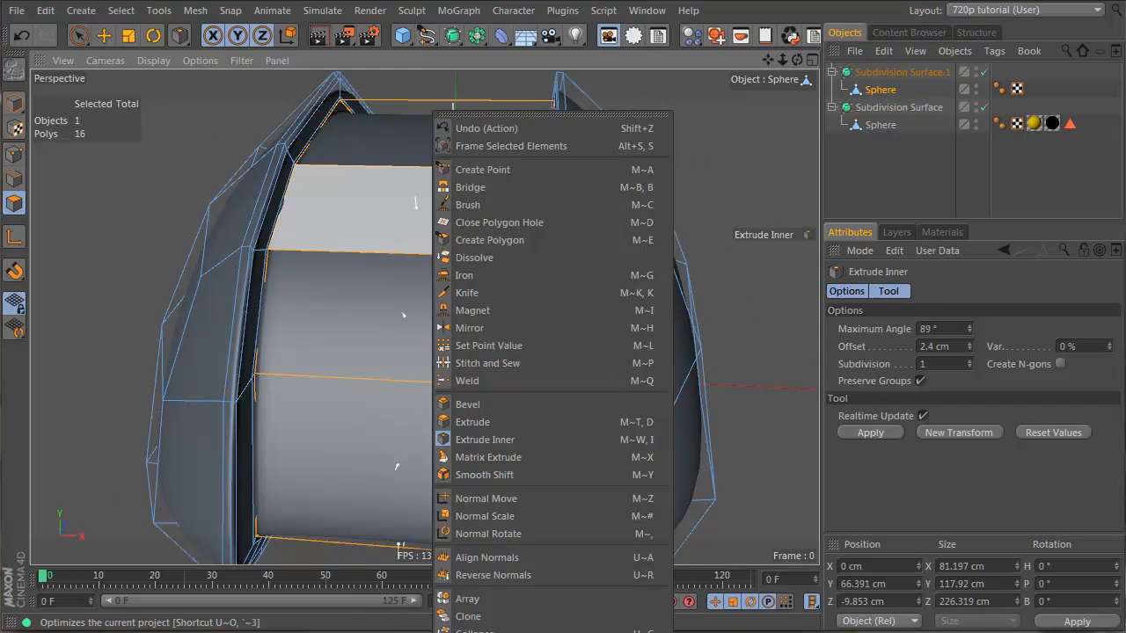
click(521, 438)
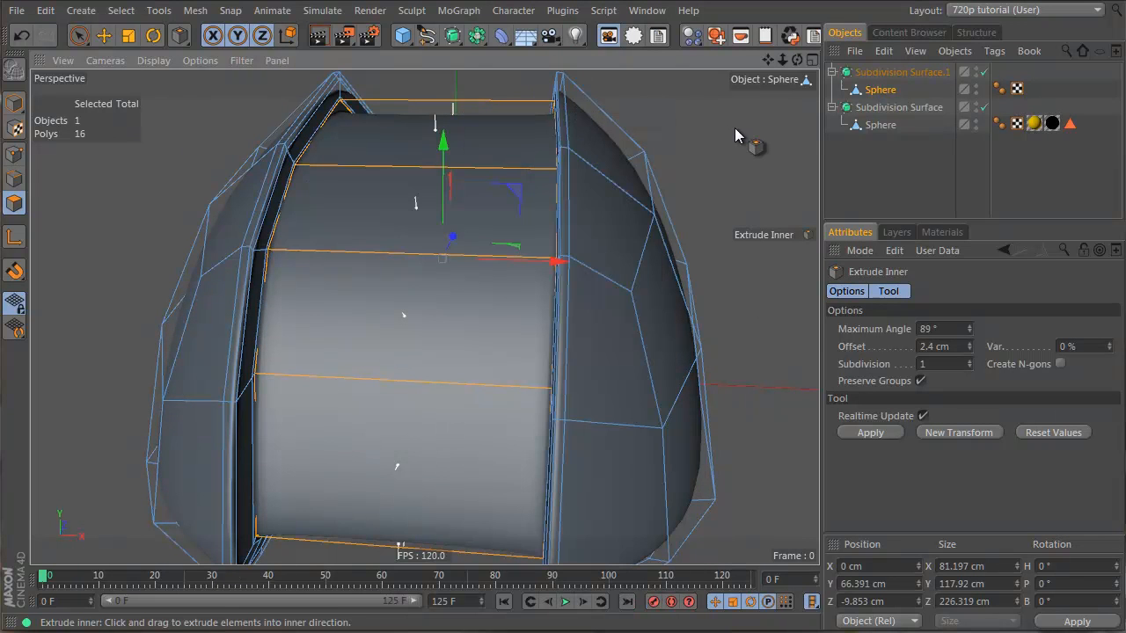
drag(735, 127, 676, 335)
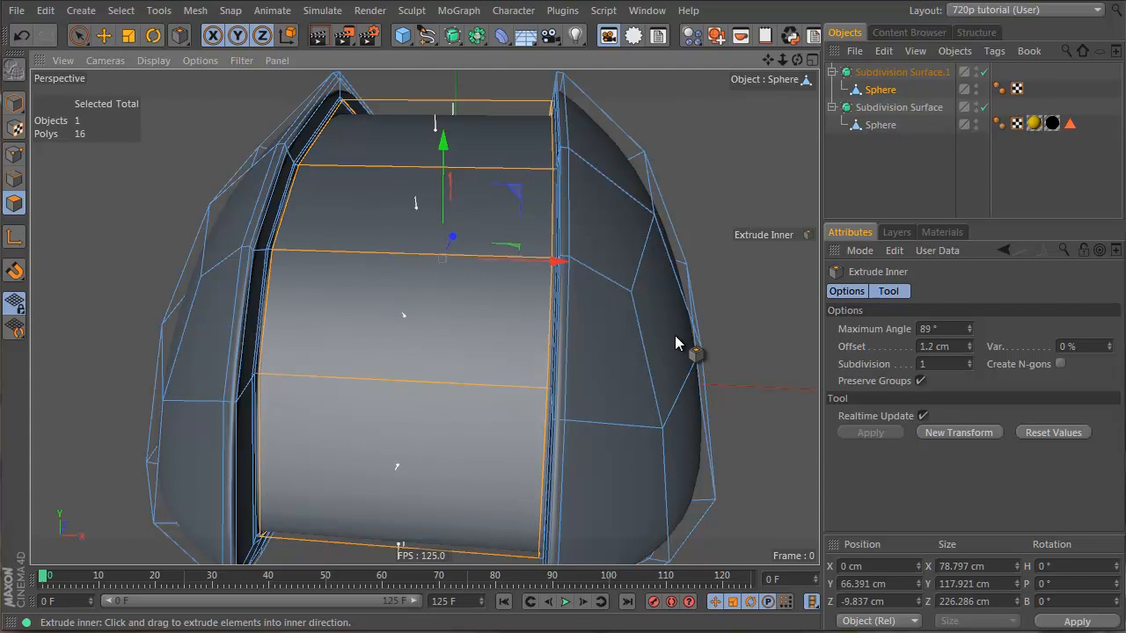
click(910, 167)
scroll(290, 220, up, 5)
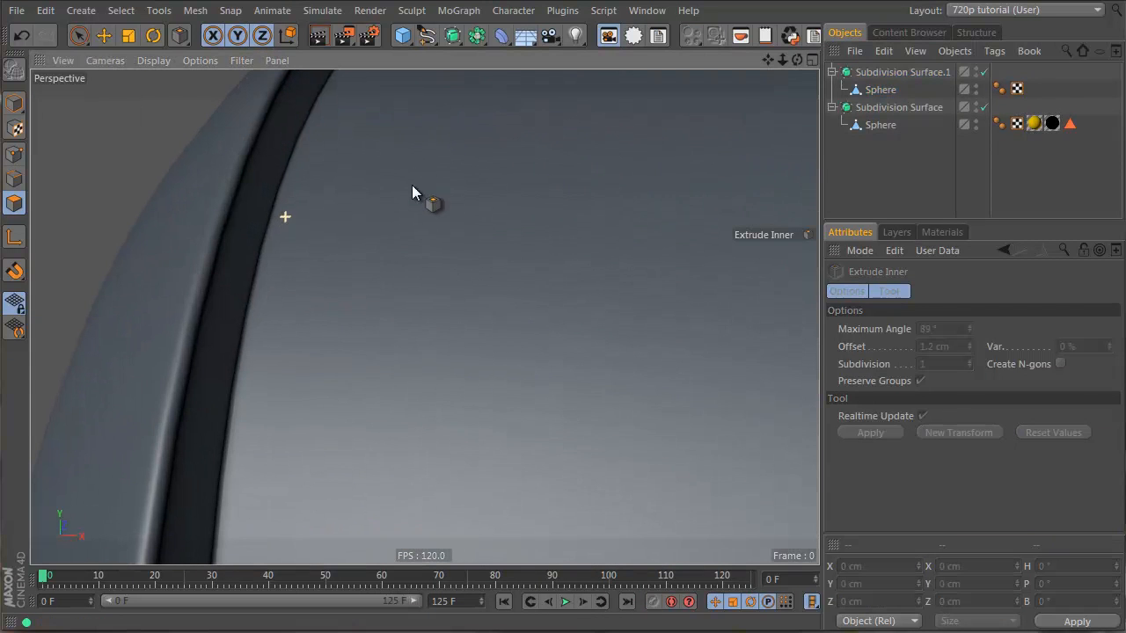
- Examine the dome's inset central band and side edges with the upper Subdivision Surface disabled and enabled, from several angles
click(939, 89)
key(e)
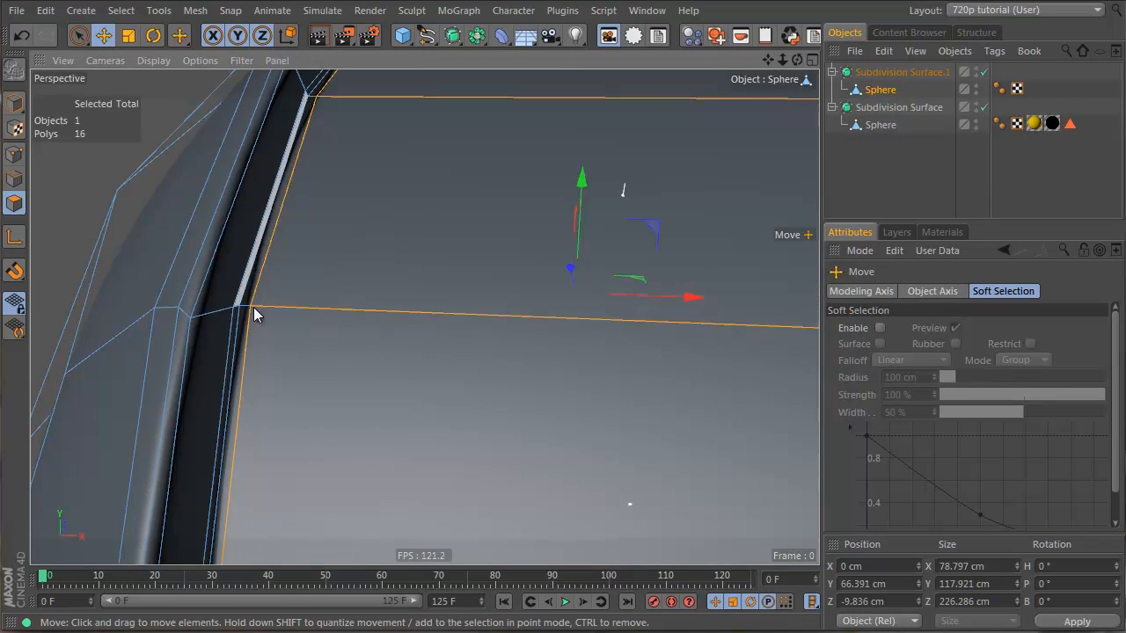
click(984, 72)
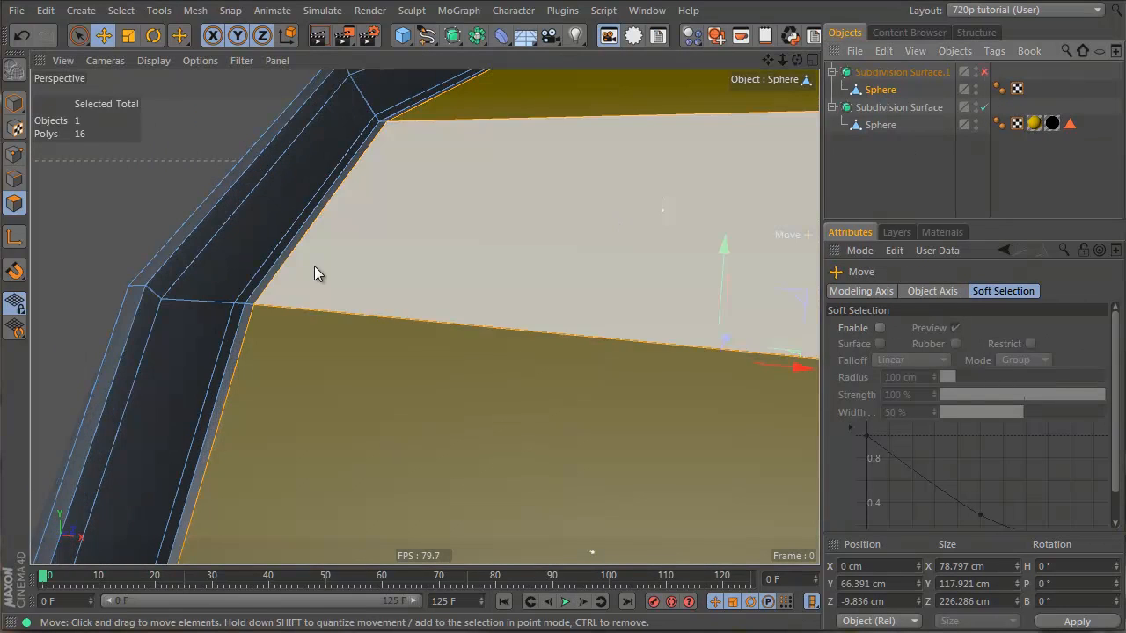
mouse_move(310, 273)
alt+mouse_down()
mouse_move(276, 271)
mouse_move(292, 275)
alt+mouse_up()
alt+right_drag(545, 278, 440, 297)
click(922, 174)
alt+drag(425, 317, 634, 202)
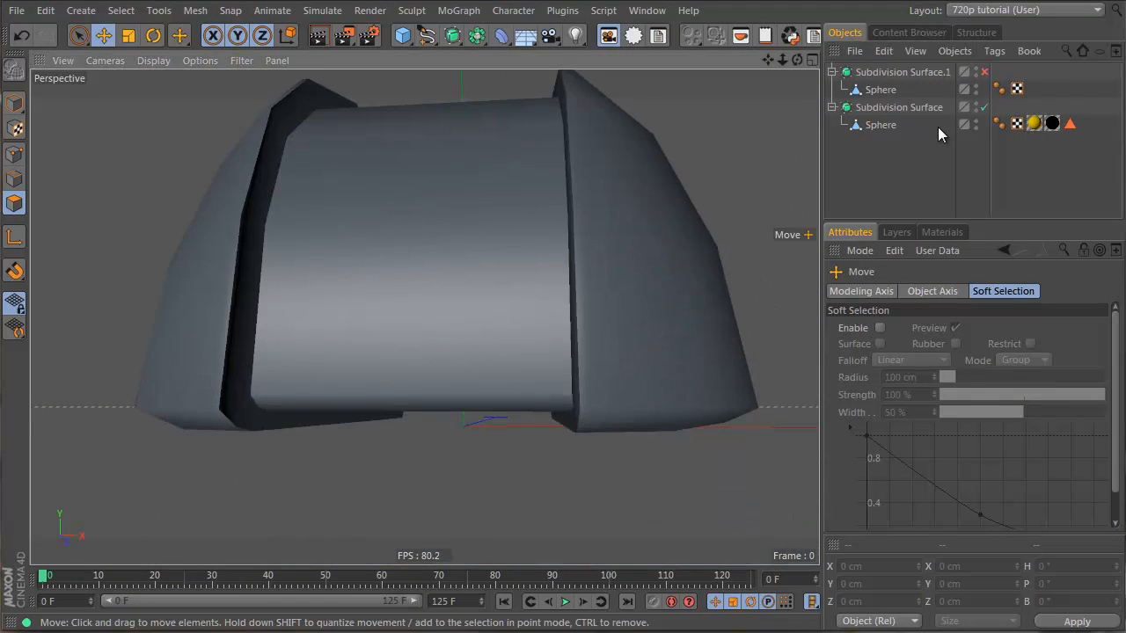
click(985, 72)
alt+drag(757, 211, 591, 274)
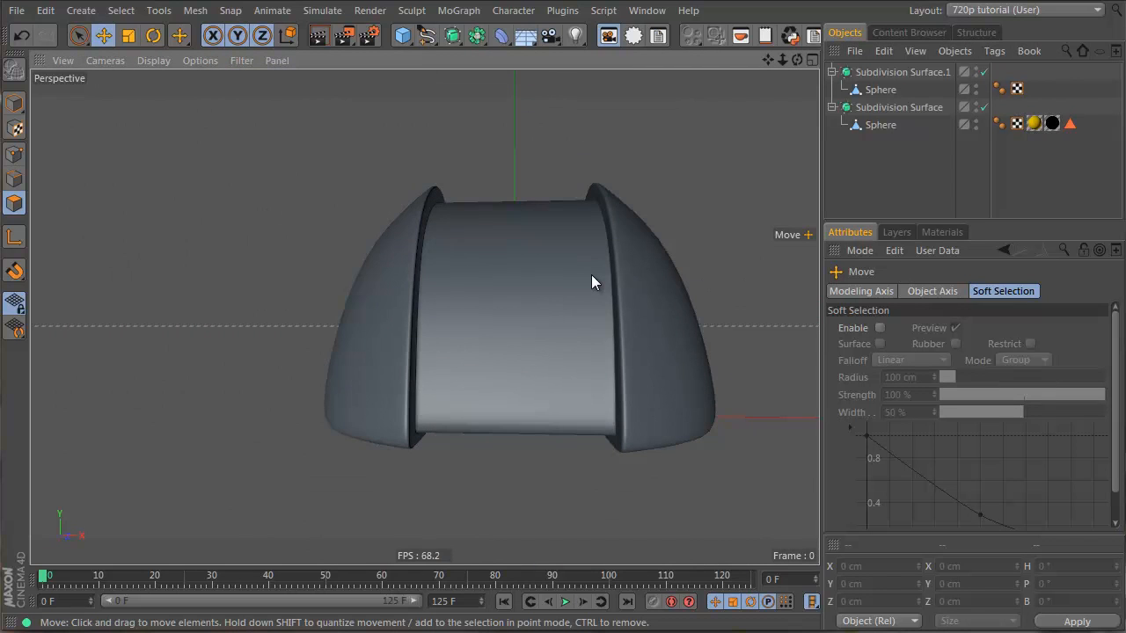
alt+drag(667, 234, 739, 342)
alt+drag(687, 256, 637, 261)
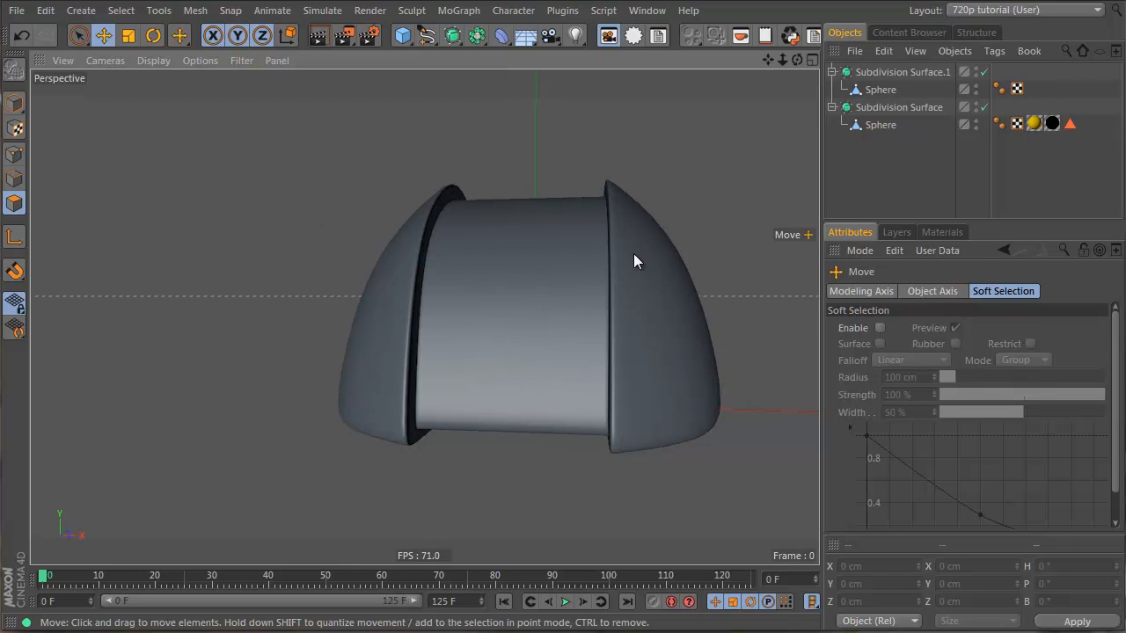
- In edge mode, select the first four connected edges of the arc across the dome's side cap, starting at its base
click(880, 89)
alt+drag(693, 213, 598, 286)
click(14, 179)
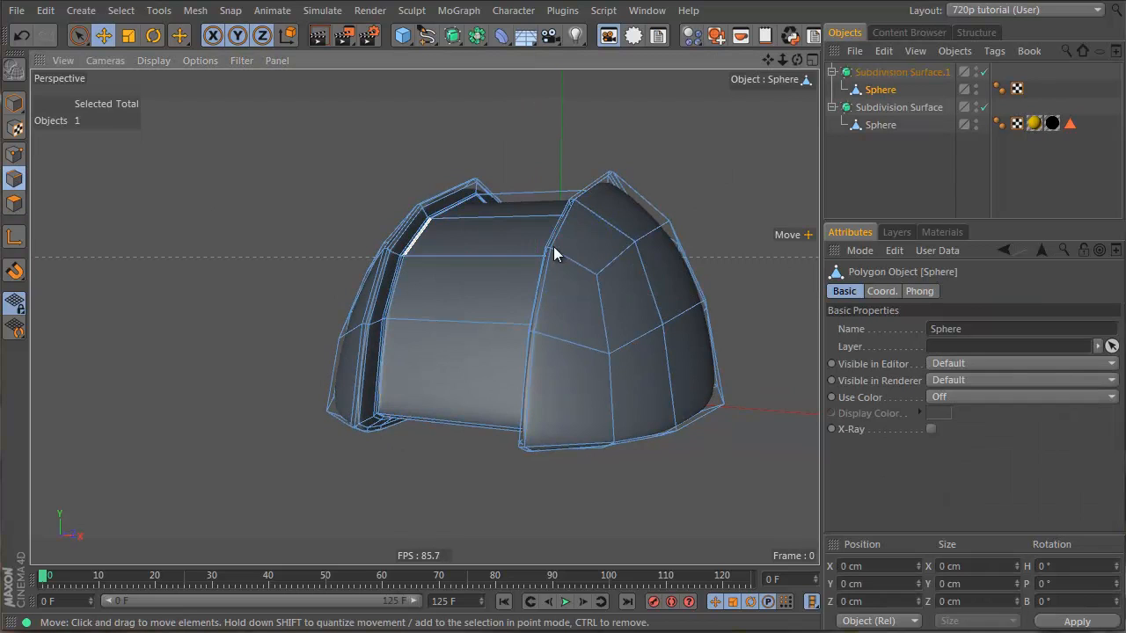
double_click(600, 303)
alt+drag(698, 293, 656, 250)
click(617, 252)
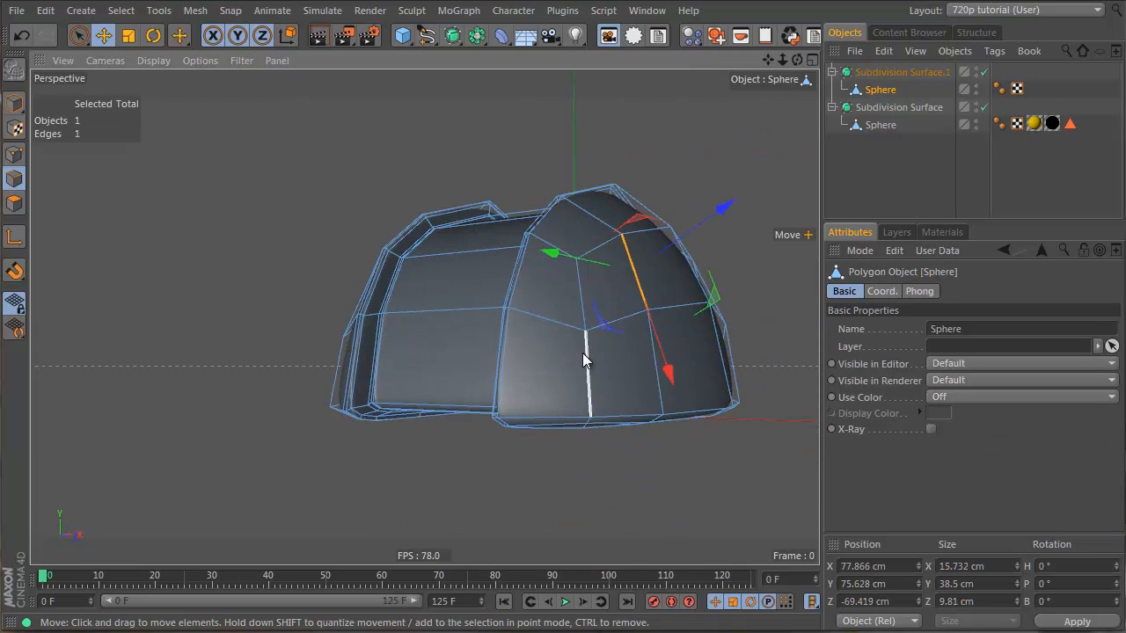
alt+drag(585, 359, 668, 328)
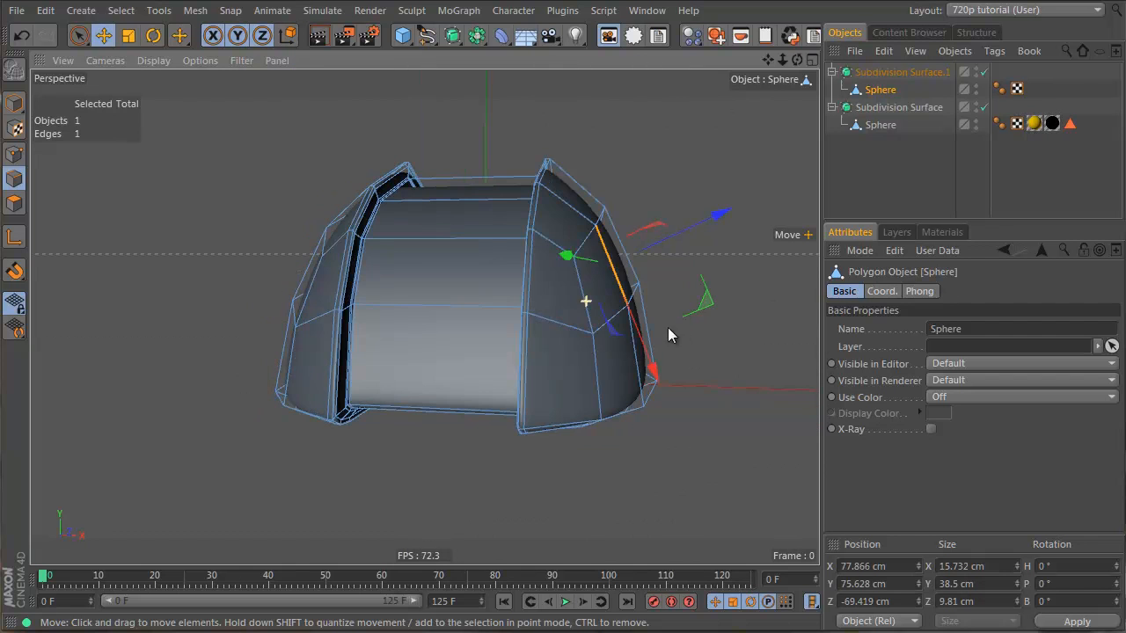
shift+click(580, 302)
click(587, 241)
alt+drag(669, 234, 467, 265)
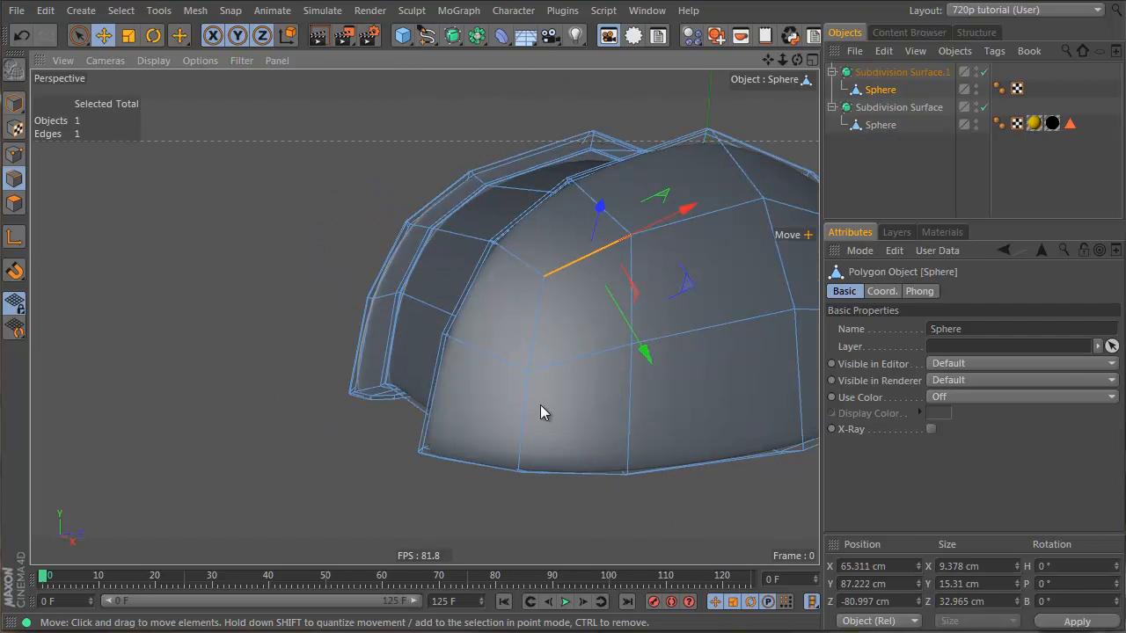
shift+click(534, 328)
shift+click(588, 255)
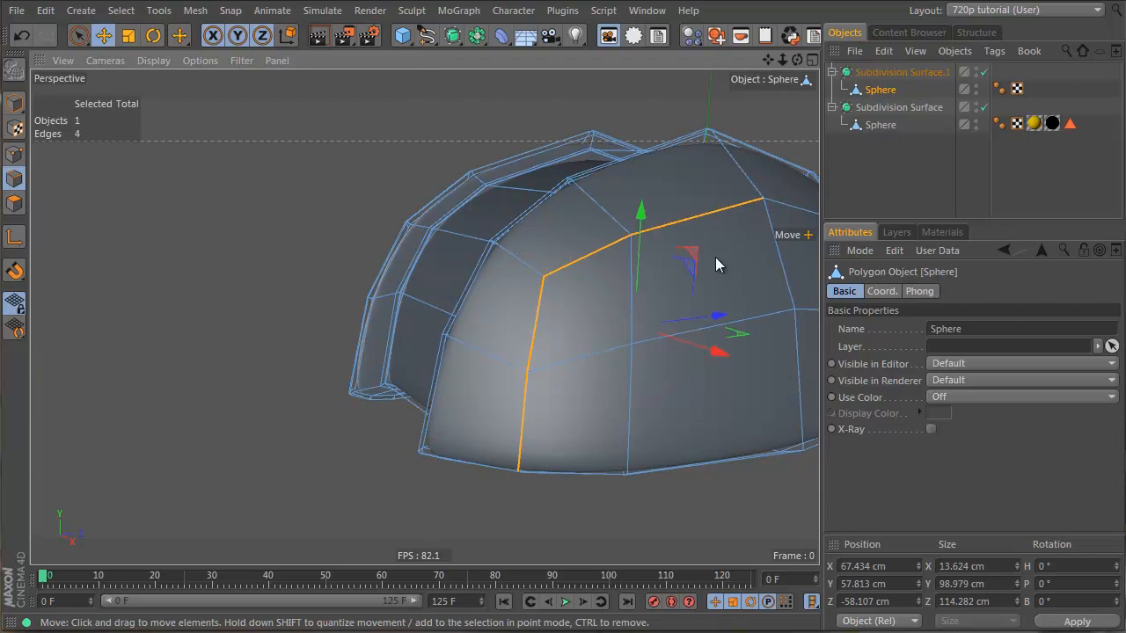
alt+drag(715, 264, 534, 279)
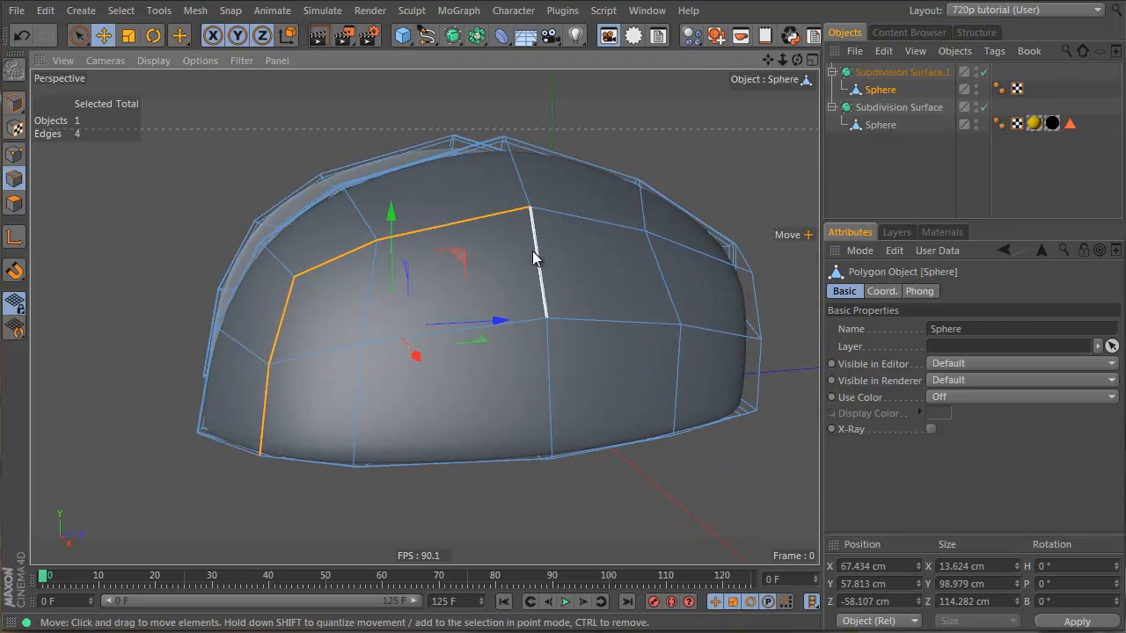
- Select the complete six-edge arc over the dome's side cap, from base to base, using Path Selection
key(v)
mouse_move(576, 241)
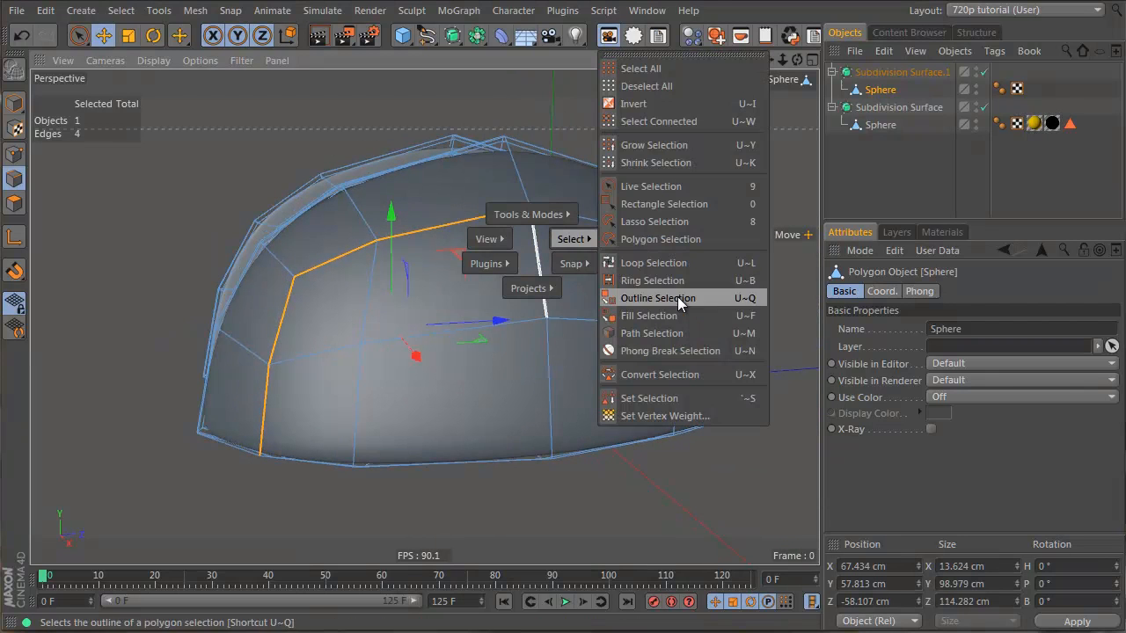
click(674, 333)
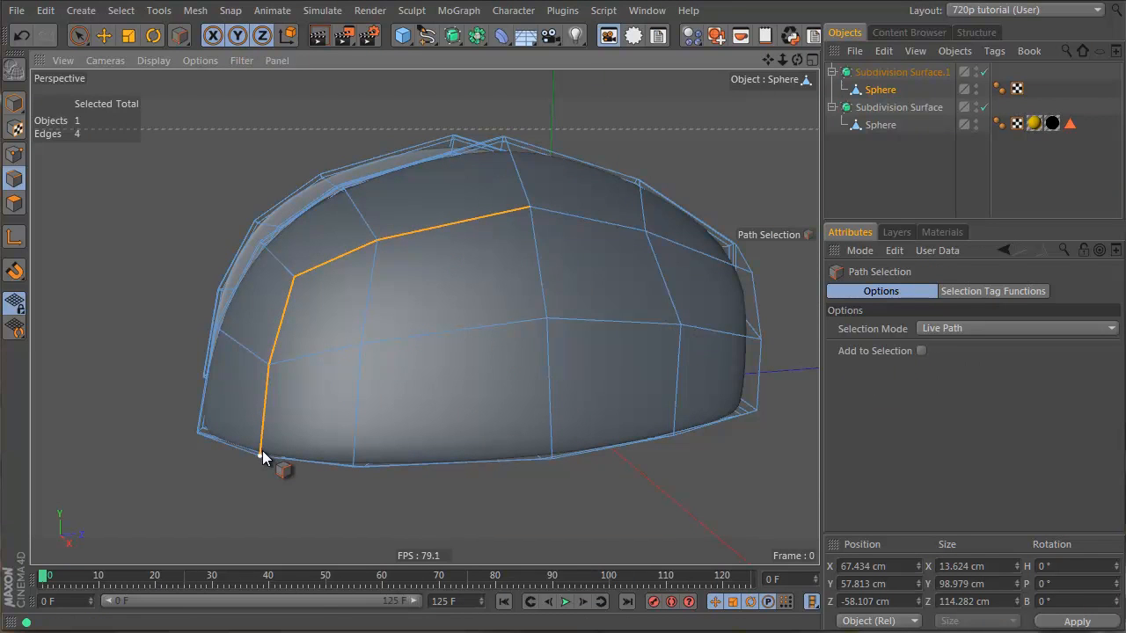
mouse_move(262, 460)
mouse_down()
mouse_move(302, 332)
mouse_move(455, 223)
mouse_up()
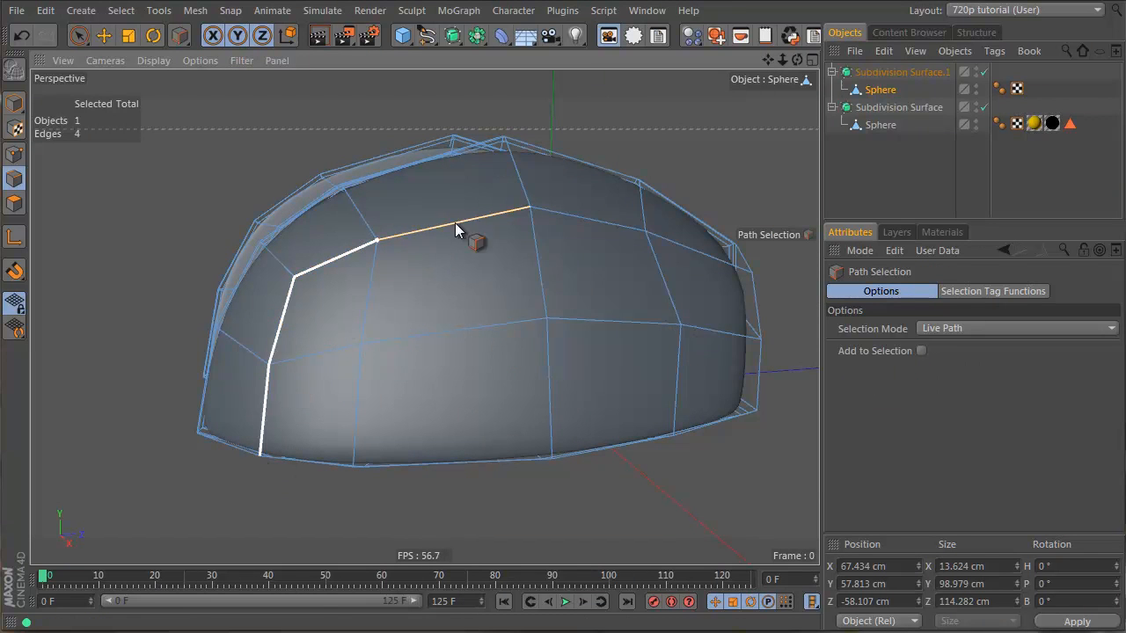
alt+drag(494, 322, 478, 251)
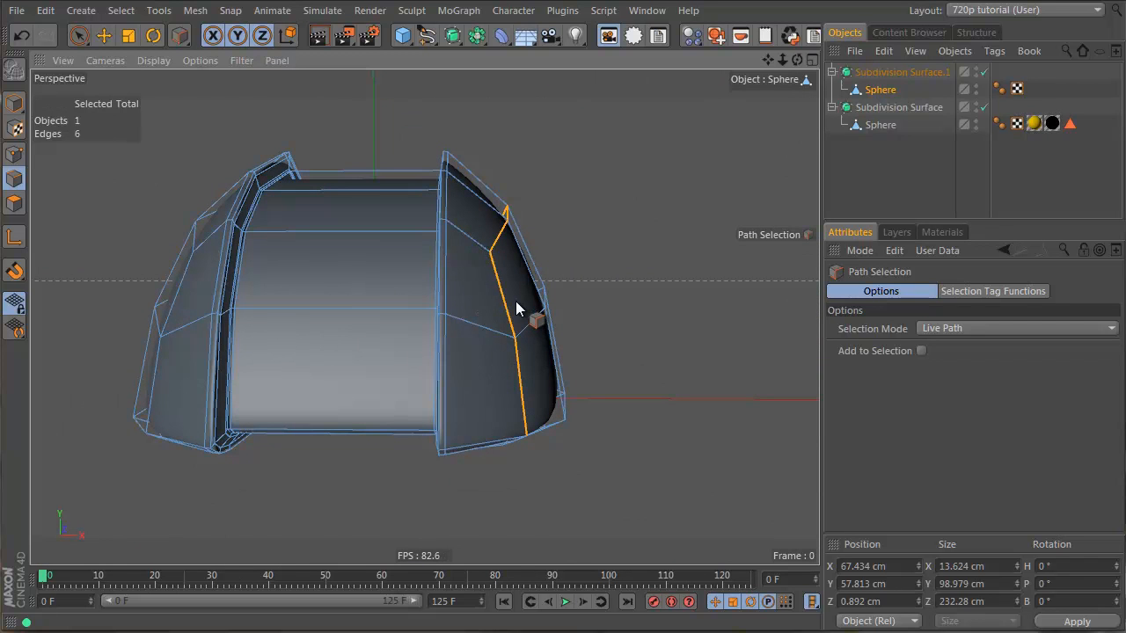
- Try to move the side cap's edge arc outward along the X axis
key(e)
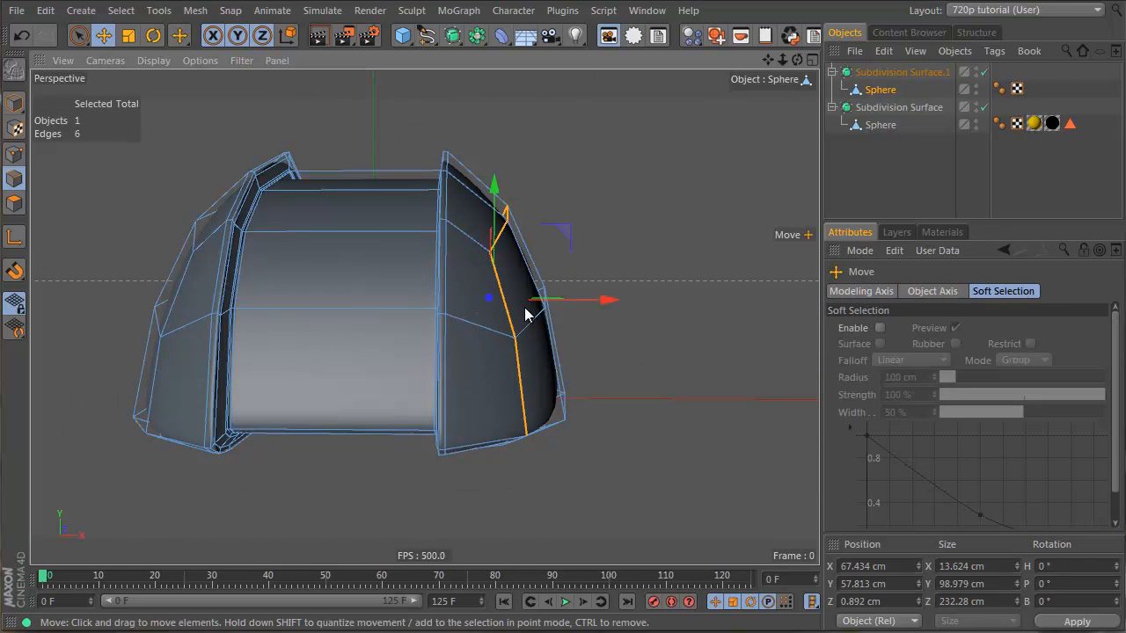
drag(585, 302, 593, 300)
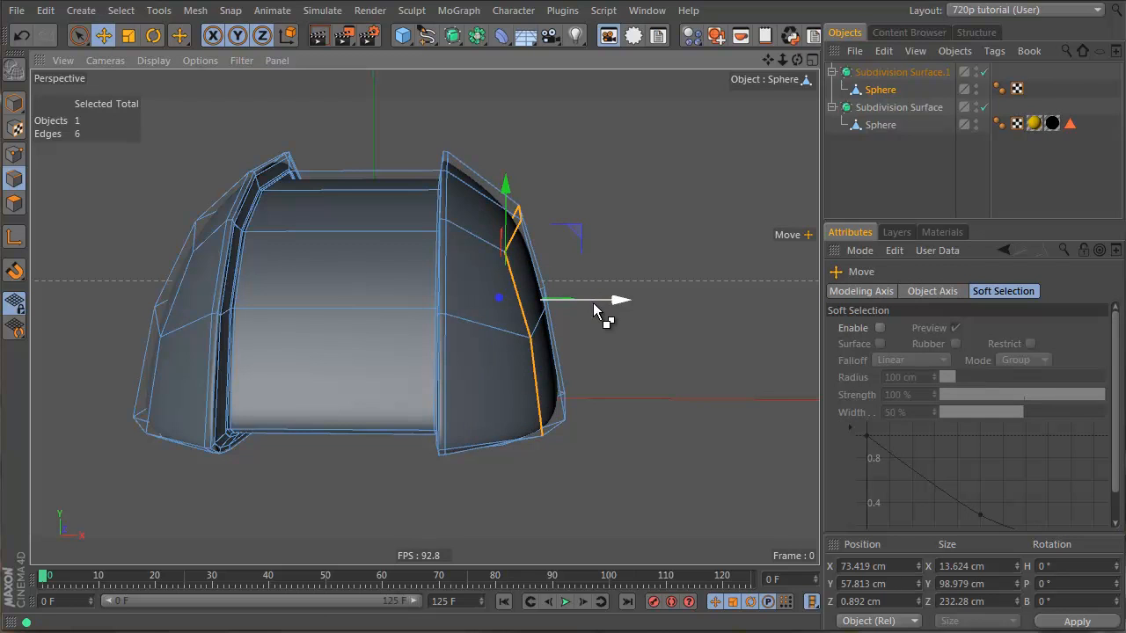
key(ctrl+z)
- Flatten the side cap's edge arc by scaling it along X to a size of 0 cm
alt+drag(264, 279, 460, 296)
key(t)
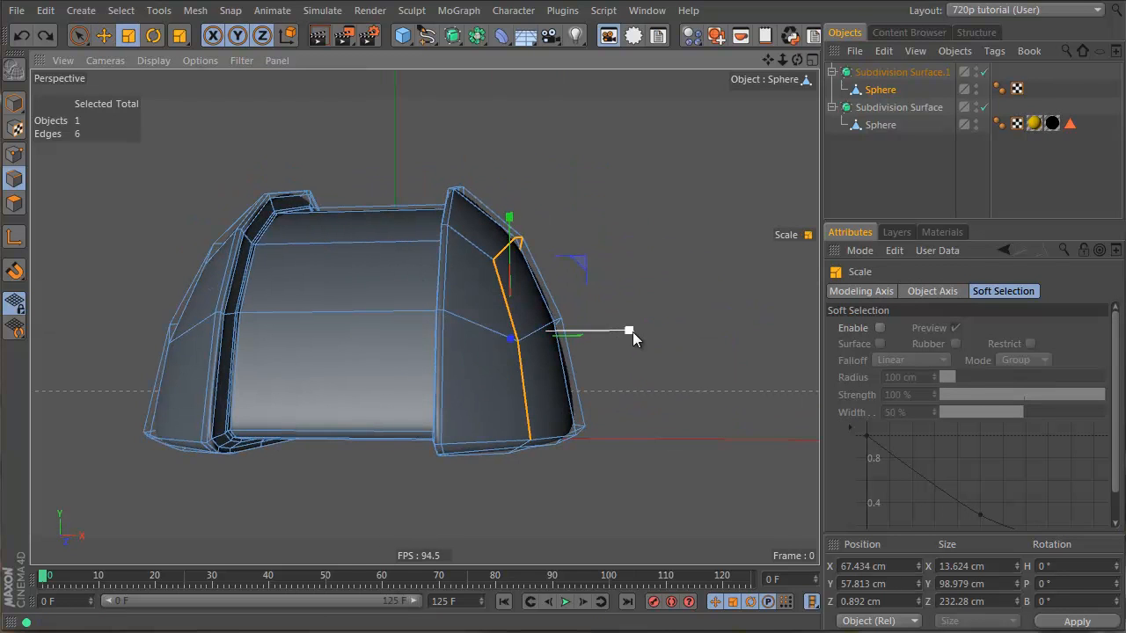
drag(633, 332, 441, 349)
key(ctrl+z)
key(e)
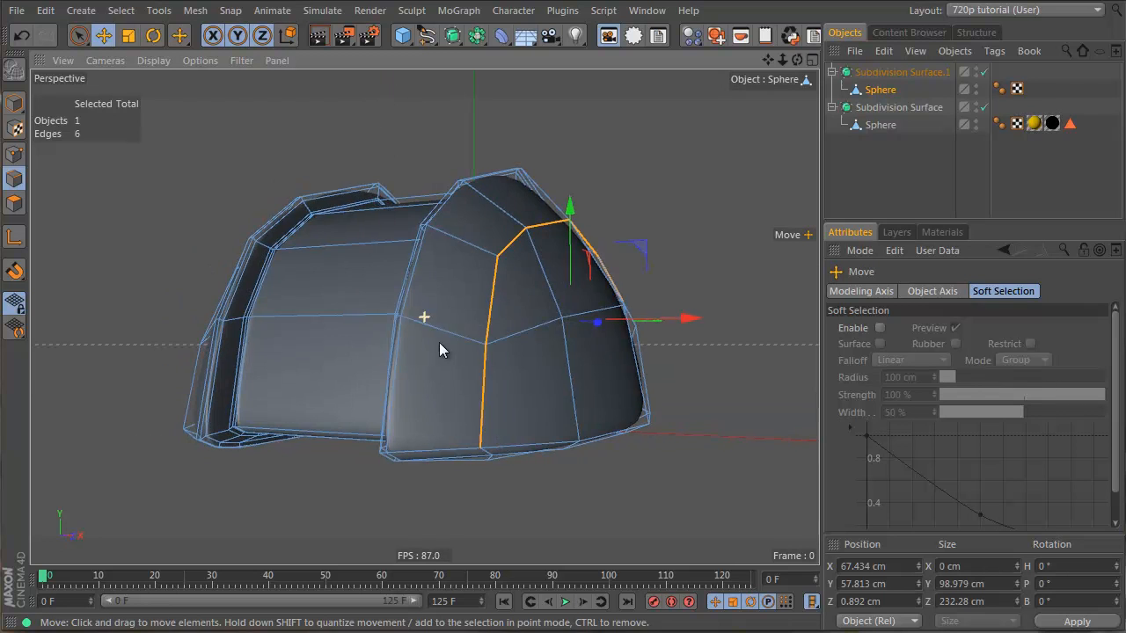
- Stretch the flattened edge arc vertically to about 110 cm with the Transform Tool and move it outward to about X 75 cm
key(space)
alt+drag(596, 275, 484, 299)
drag(576, 217, 648, 250)
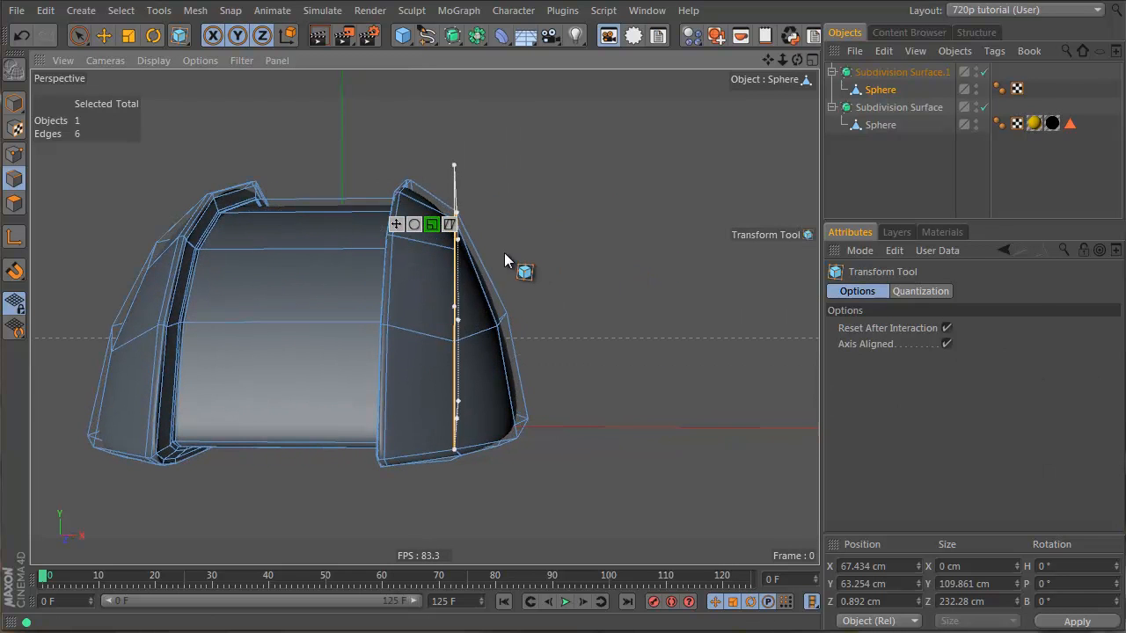
key(space)
drag(513, 322, 563, 322)
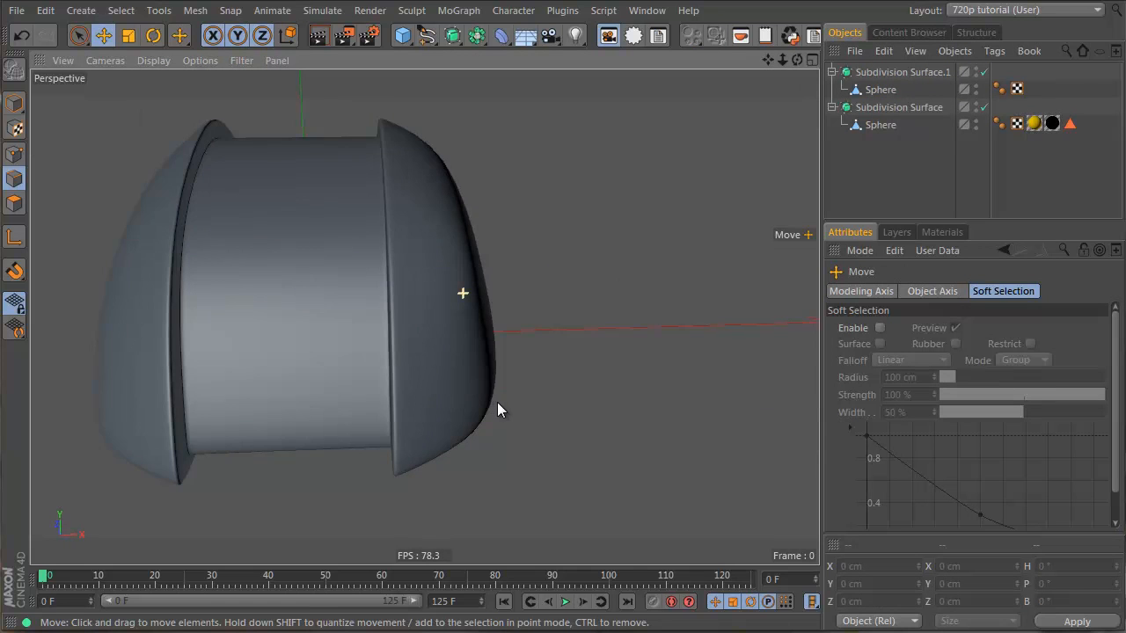
alt+drag(497, 402, 238, 308)
- Cut a vertical loop down the middle of the dome's central band in the front view, using the Knife in Loop mode
click(878, 91)
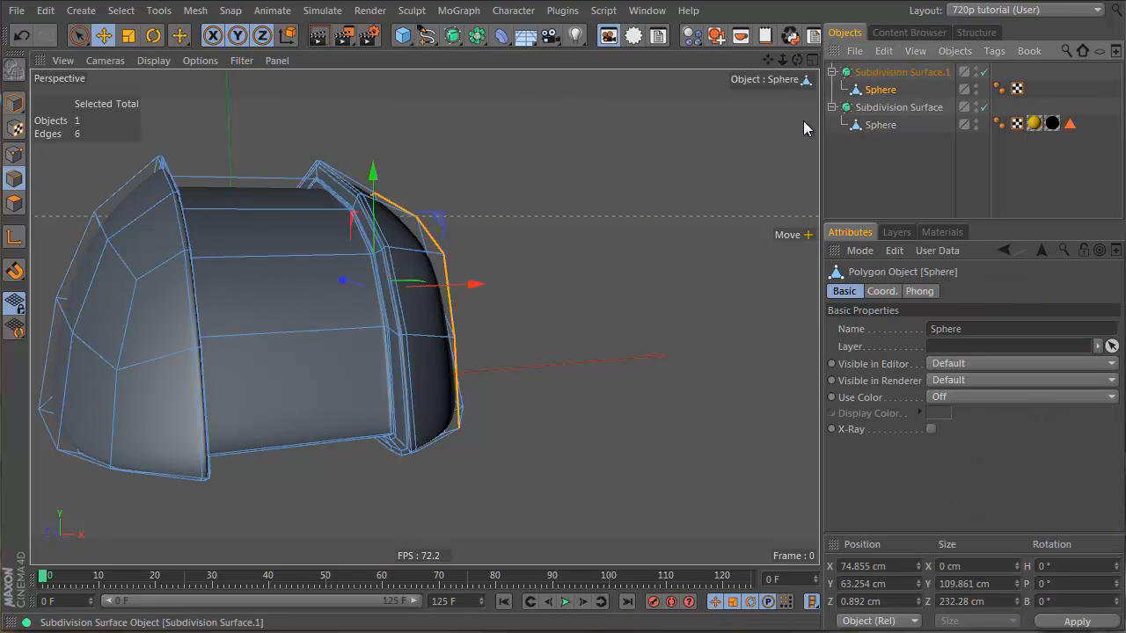
alt+drag(804, 120, 376, 324)
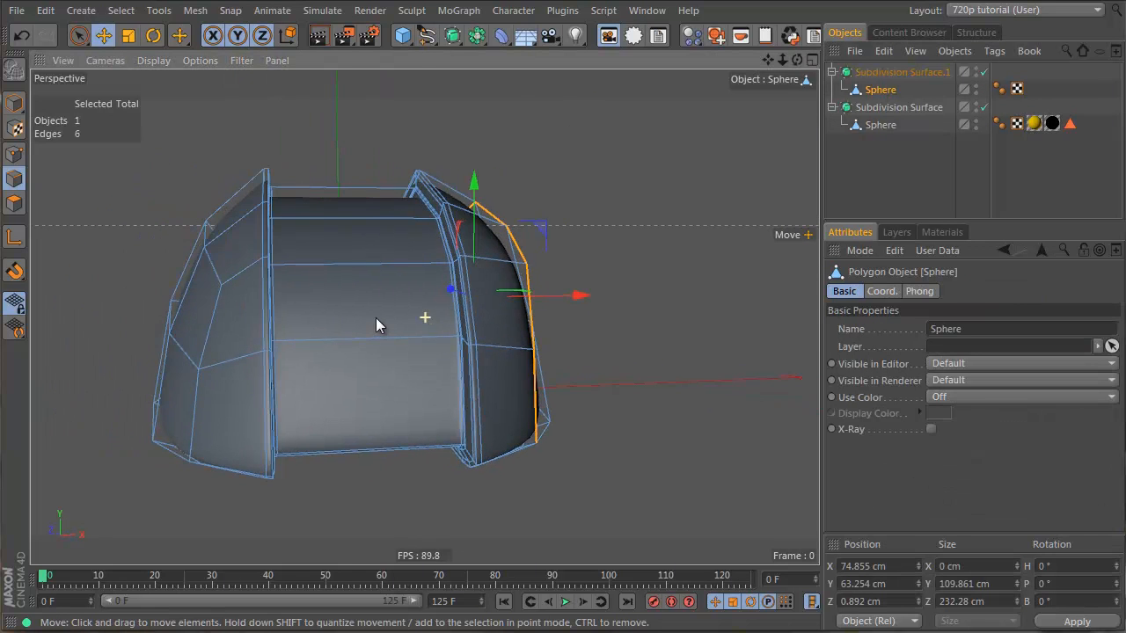
middle_click(426, 186)
alt+right_drag(641, 400, 475, 412)
alt+middle_drag(649, 365, 643, 462)
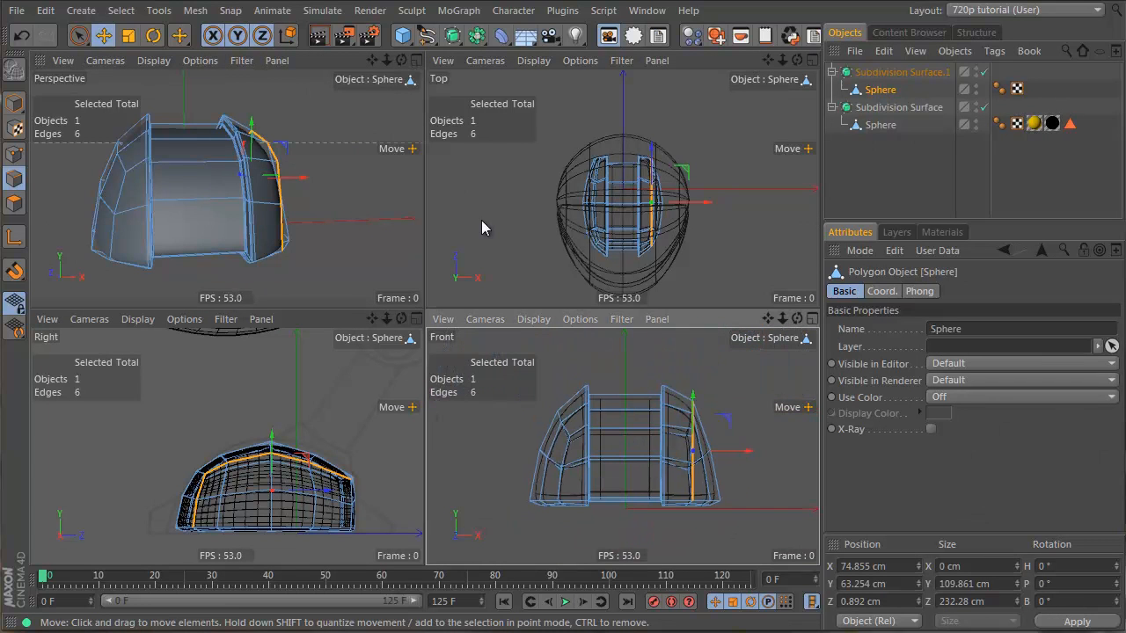
click(15, 157)
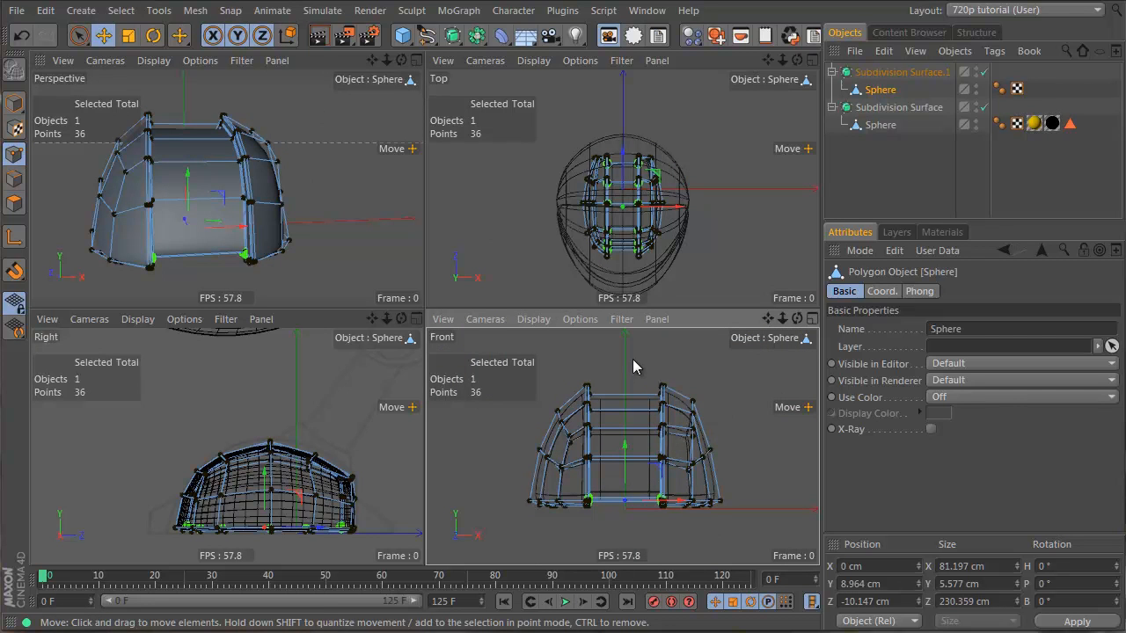
key(k)
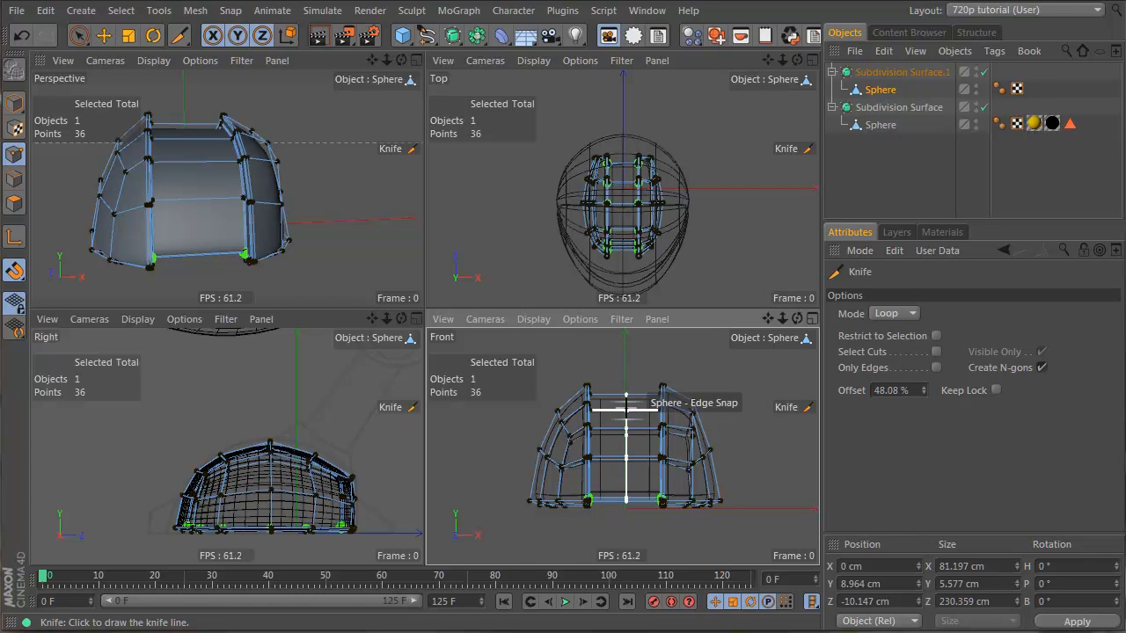
click(625, 407)
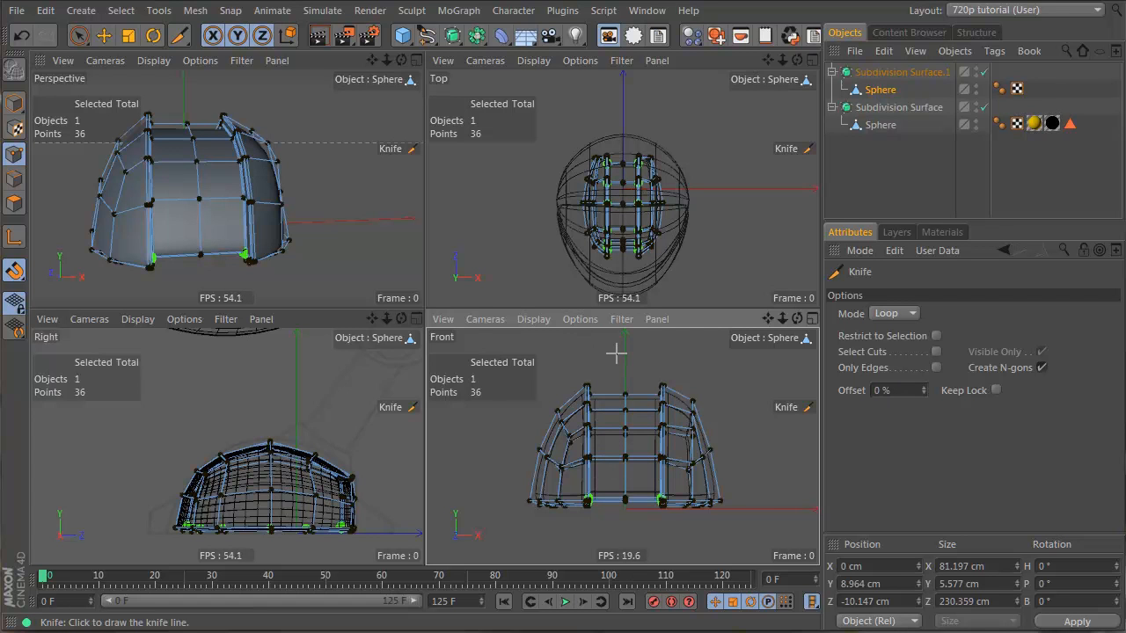
- Delete the points of the dome's negative-X half and mirror the remaining half with a Symmetry object on the ZY plane
drag(475, 525, 477, 524)
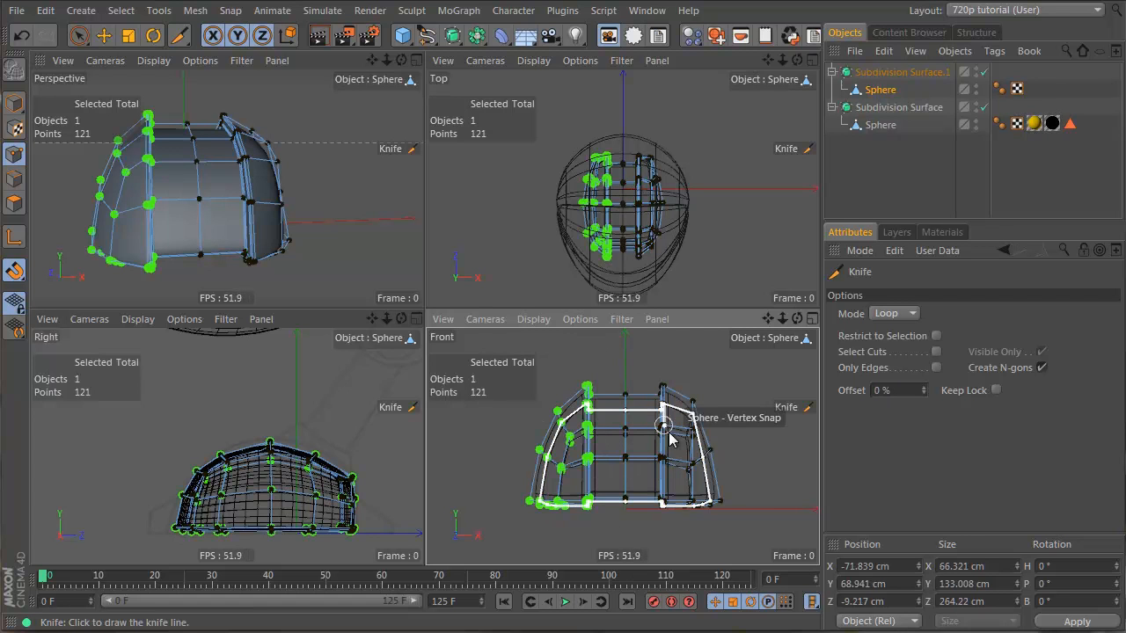
key(Delete)
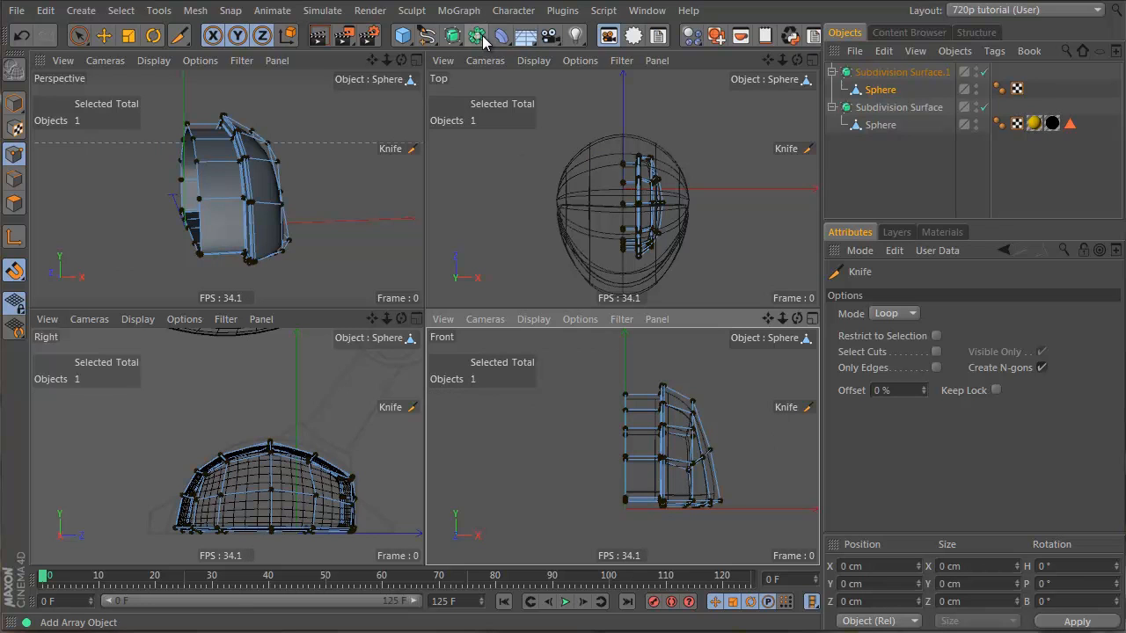
drag(483, 40, 699, 123)
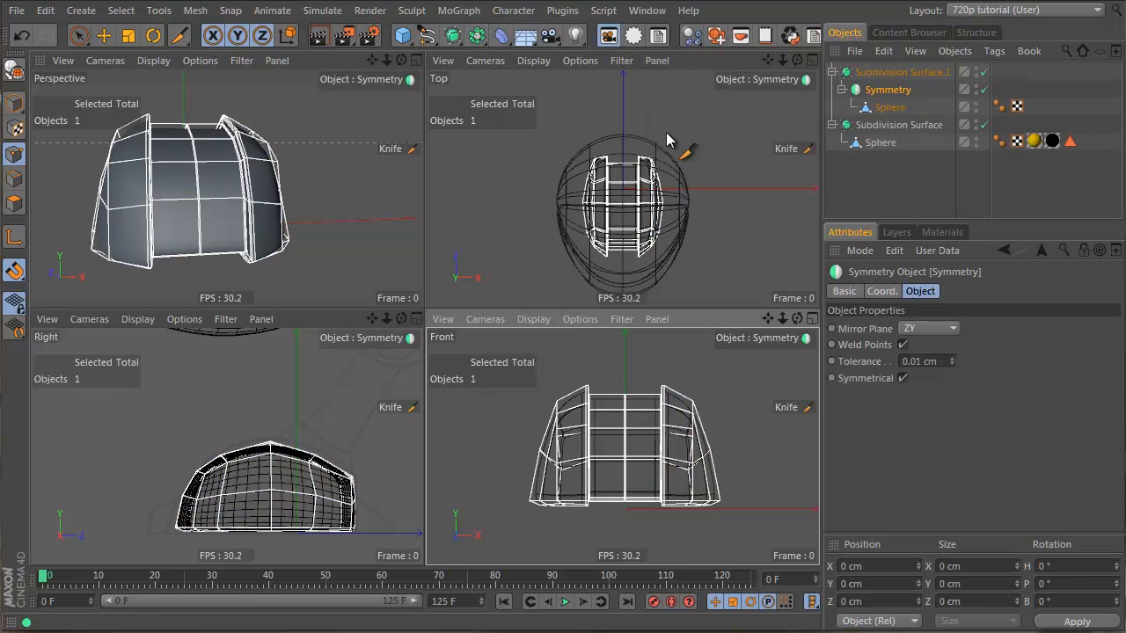
click(883, 199)
alt+drag(201, 182, 130, 173)
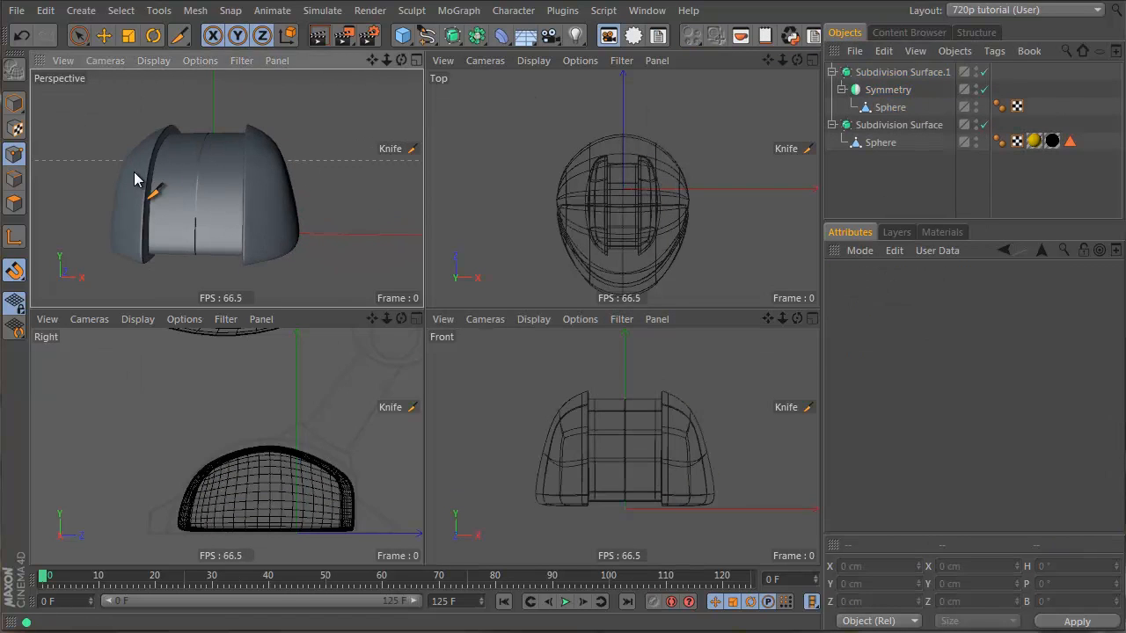
- Select the mirrored half's centre seam points, set their X position to 0, and check the dome's seam with everything deselected
click(888, 107)
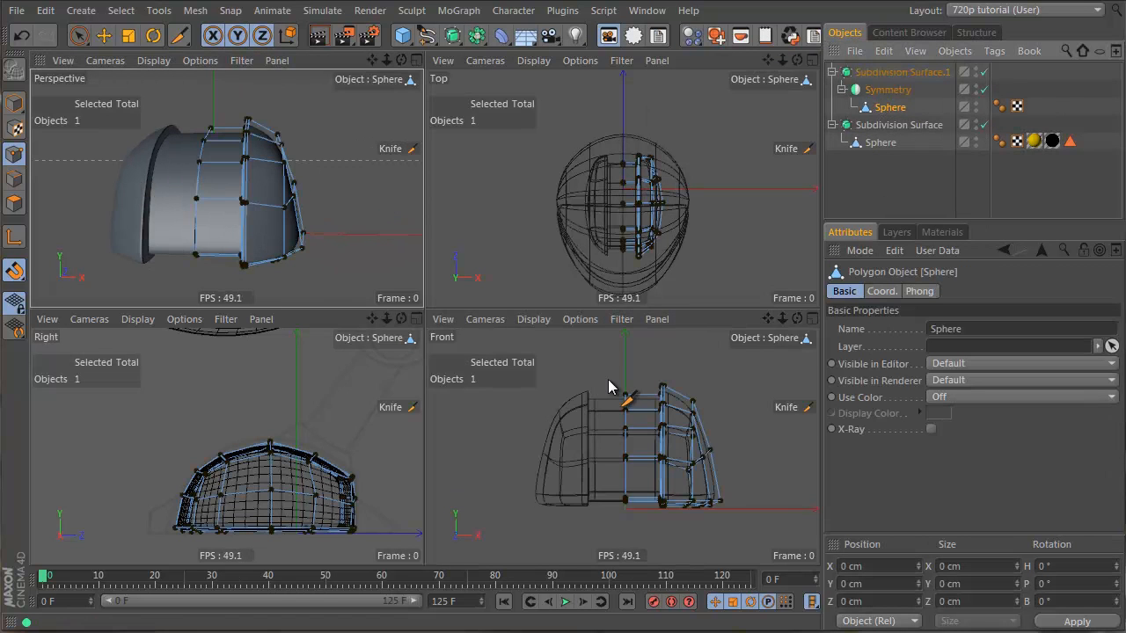
drag(608, 380, 640, 517)
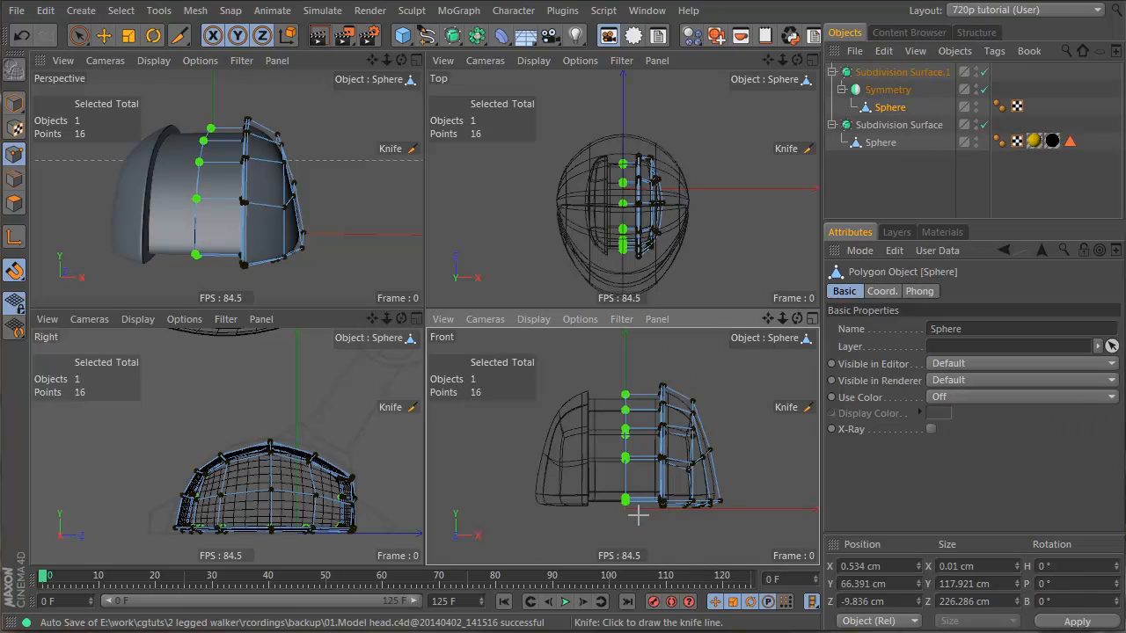
click(893, 567)
text(0)
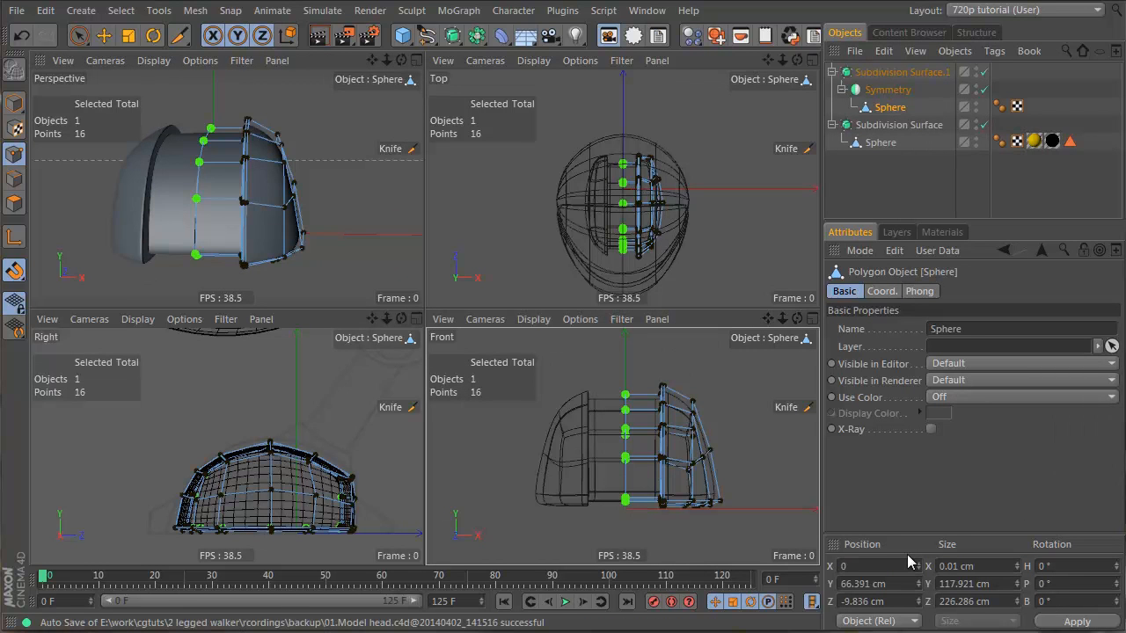
key(Return)
click(899, 180)
alt+right_drag(159, 186, 206, 201)
alt+drag(217, 209, 447, 133)
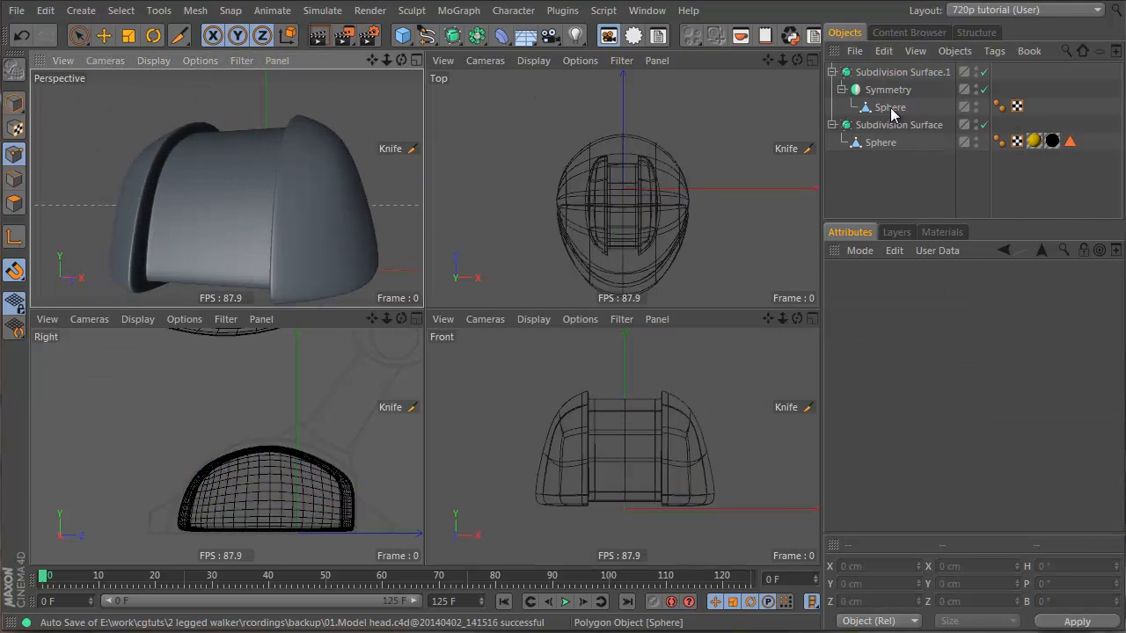
- Select the upper polygon near the side cap's negative-Z end and move it to about Y 76, Z -79 cm
alt+drag(258, 196, 52, 210)
alt+right_drag(455, 193, 685, 335)
alt+drag(306, 177, 274, 196)
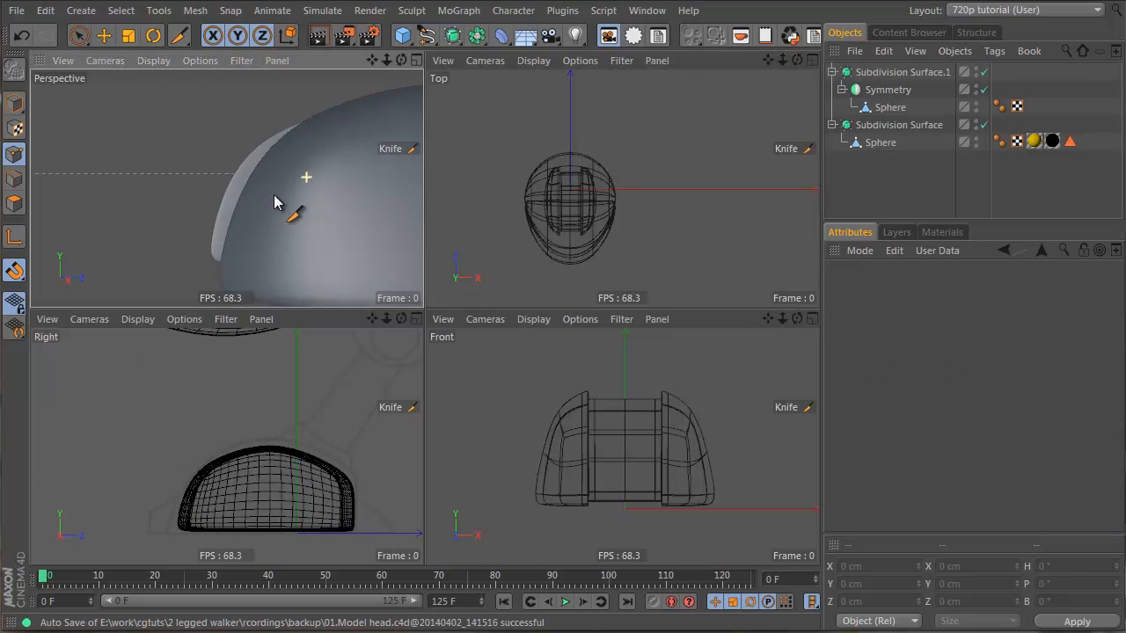
alt+right_drag(274, 195, 248, 189)
alt+middle_drag(249, 189, 208, 193)
alt+drag(207, 193, 189, 180)
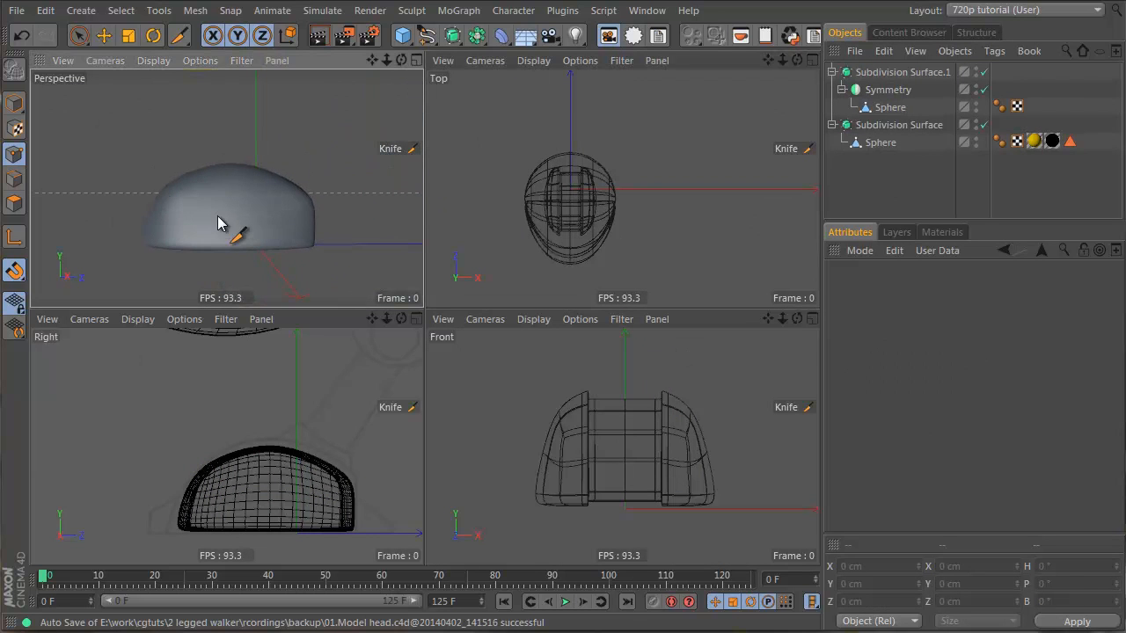
click(895, 109)
click(183, 220)
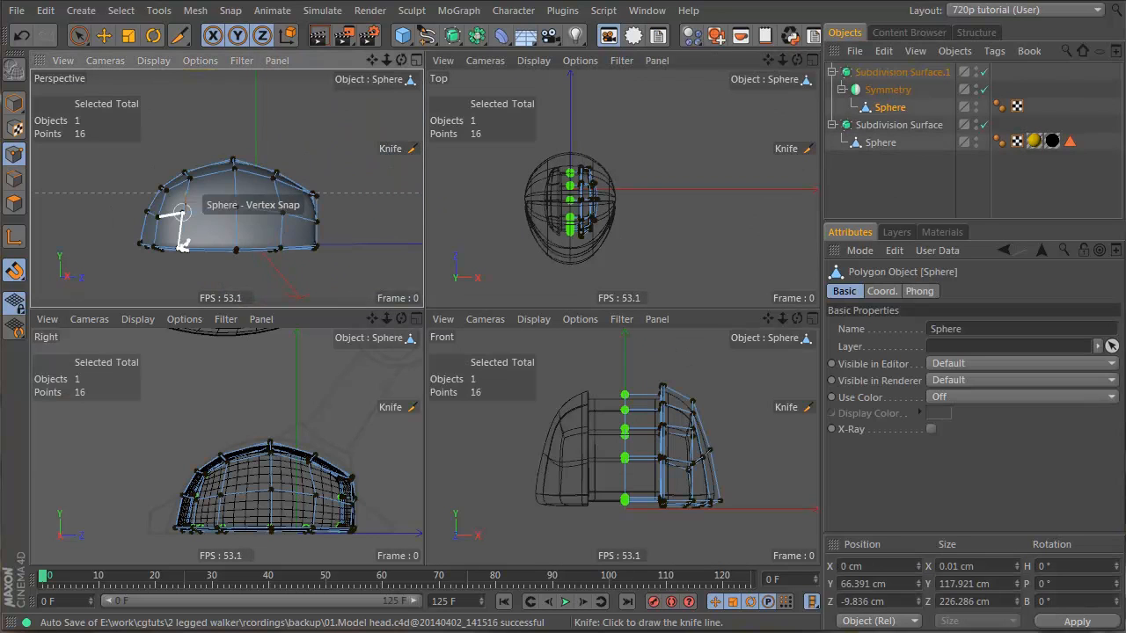
click(14, 203)
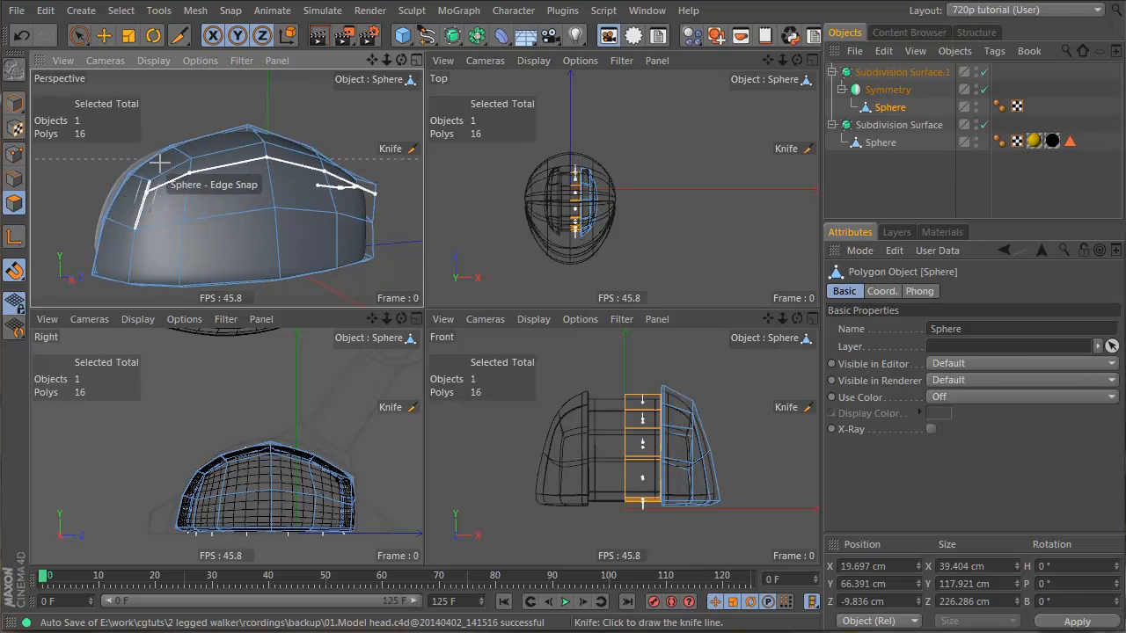
click(79, 38)
click(162, 190)
alt+drag(243, 214, 109, 187)
middle_click(203, 176)
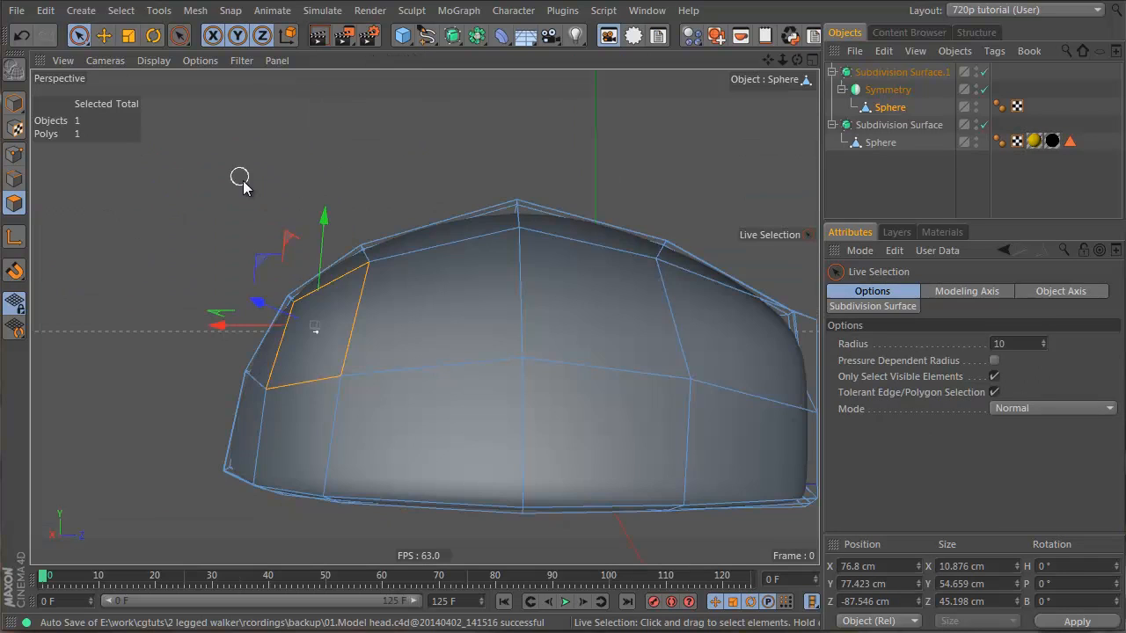
key(e)
alt+drag(264, 266, 443, 275)
middle_click(444, 281)
middle_click(209, 419)
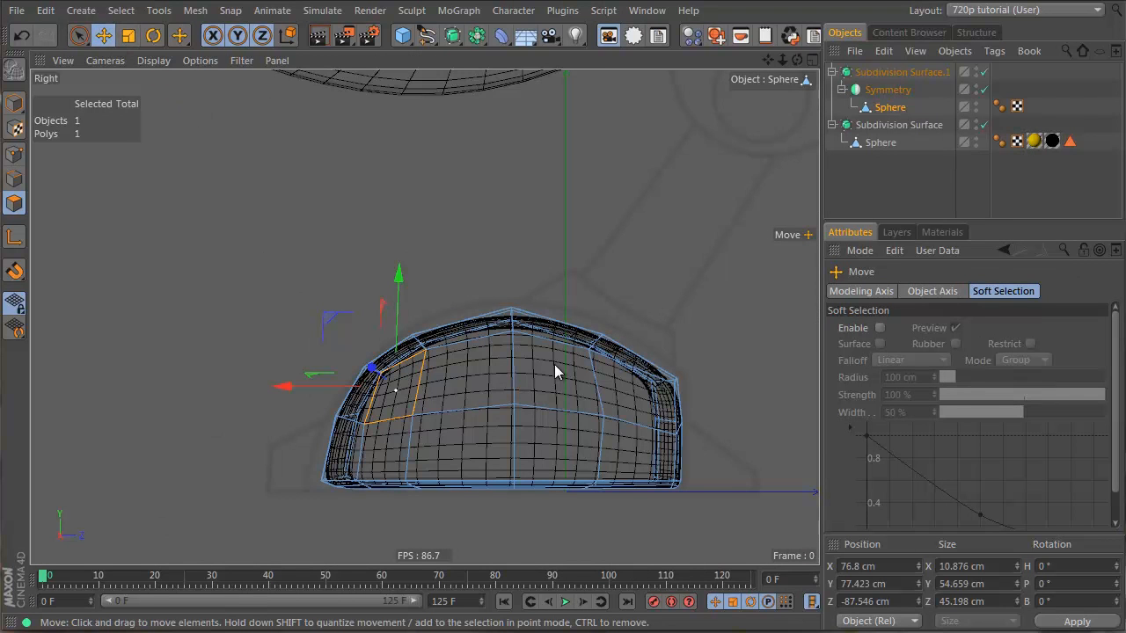
drag(277, 141, 276, 239)
middle_click(275, 240)
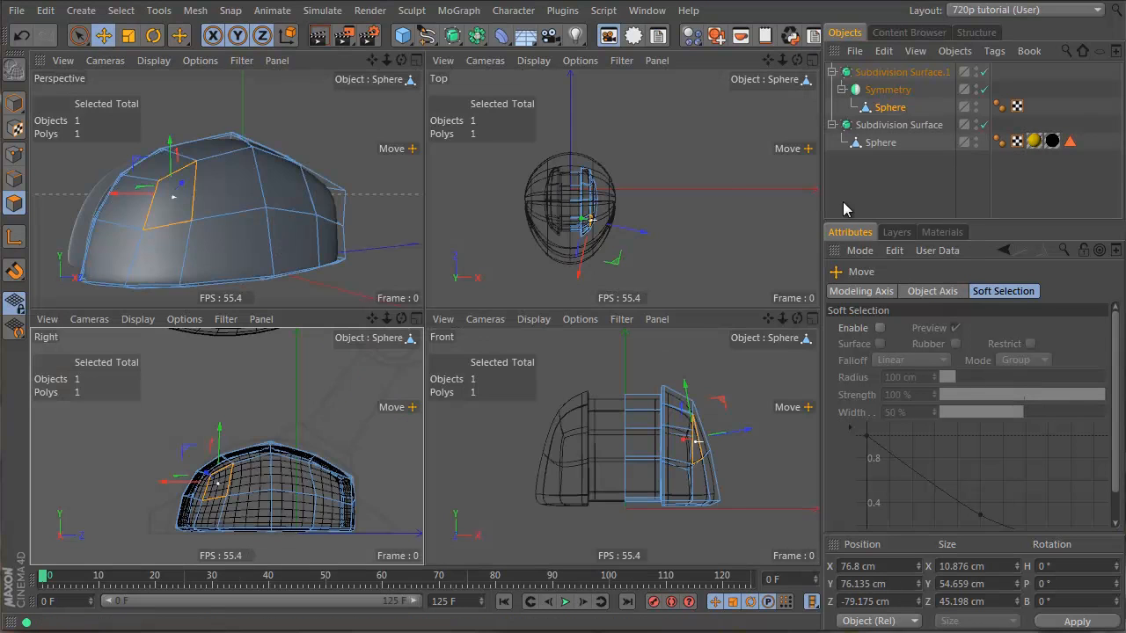
- Inspect the smoothed side cap from several angles with everything deselected
click(97, 229)
alt+drag(93, 232, 97, 231)
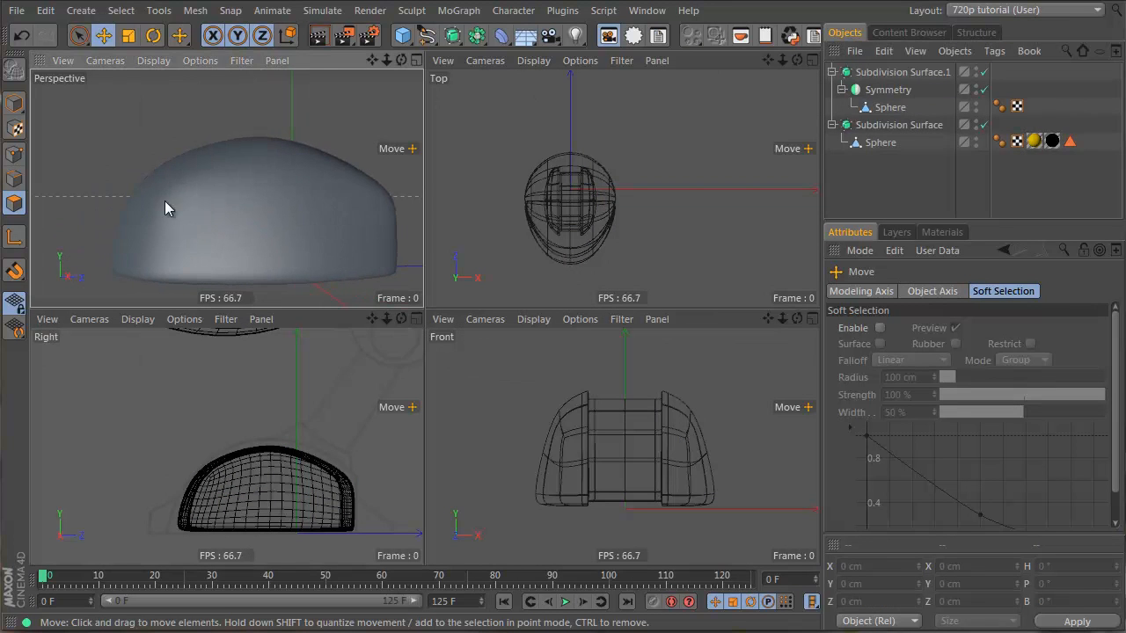
scroll(253, 210, down, 4)
alt+drag(259, 209, 690, 343)
alt+drag(174, 209, 65, 175)
scroll(283, 176, up, 4)
scroll(235, 209, down, 4)
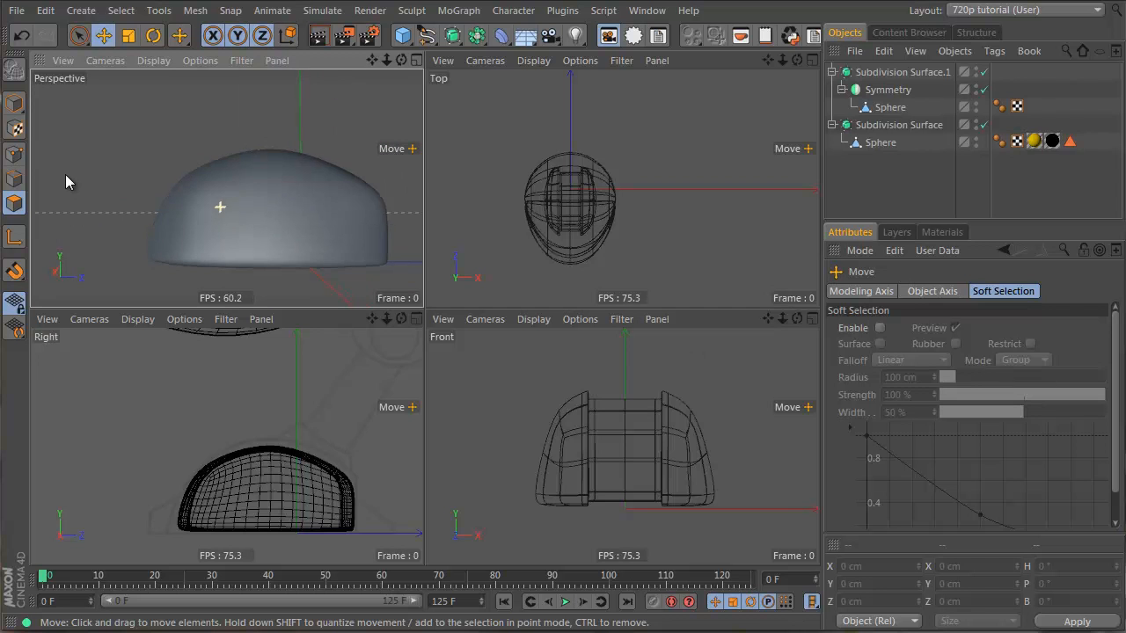
- Select the side cap's bottom points near its negative-Z end and adjust them to about X 69, Y 5, Z -82 cm
click(296, 206)
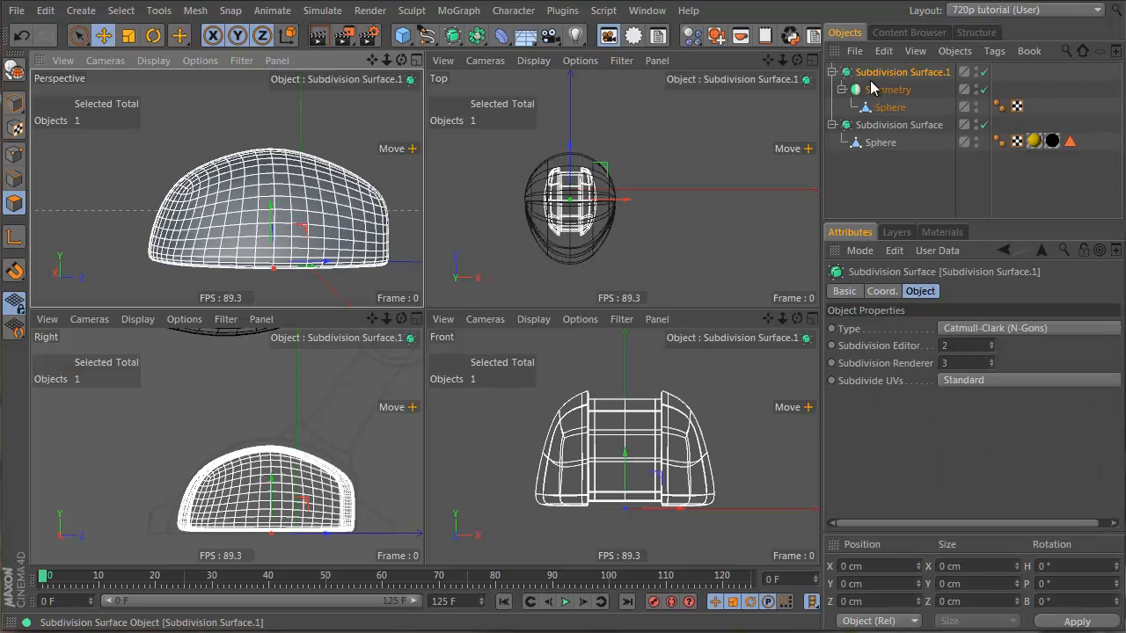
click(162, 186)
alt+drag(226, 186, 156, 205)
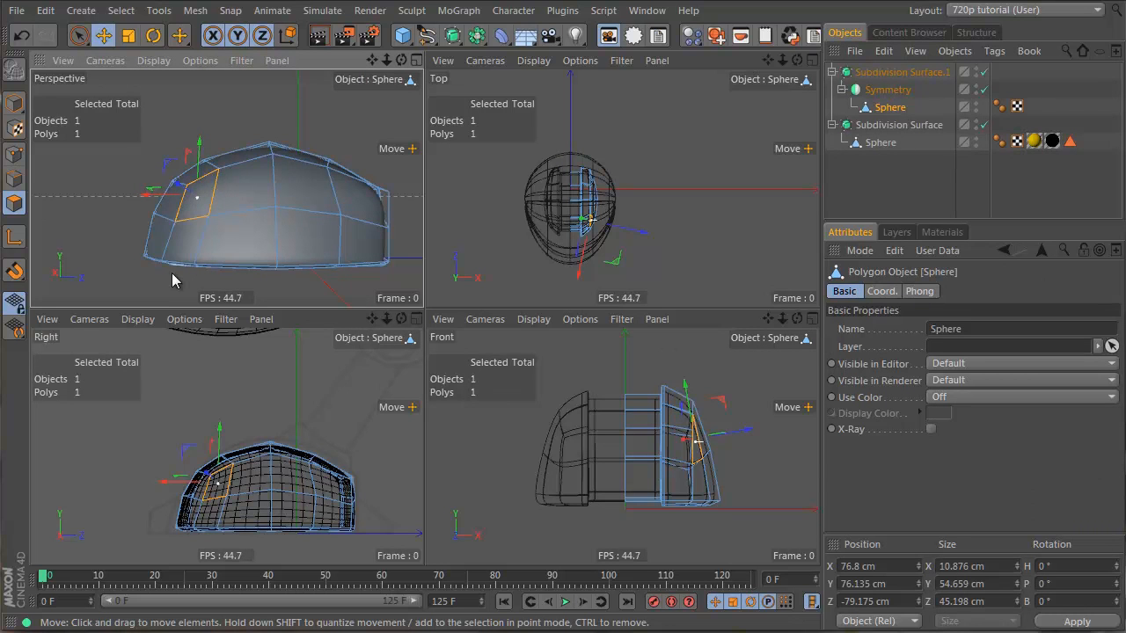
key(Return)
alt+drag(167, 261, 159, 210)
drag(225, 278, 239, 252)
click(867, 186)
alt+drag(253, 207, 675, 335)
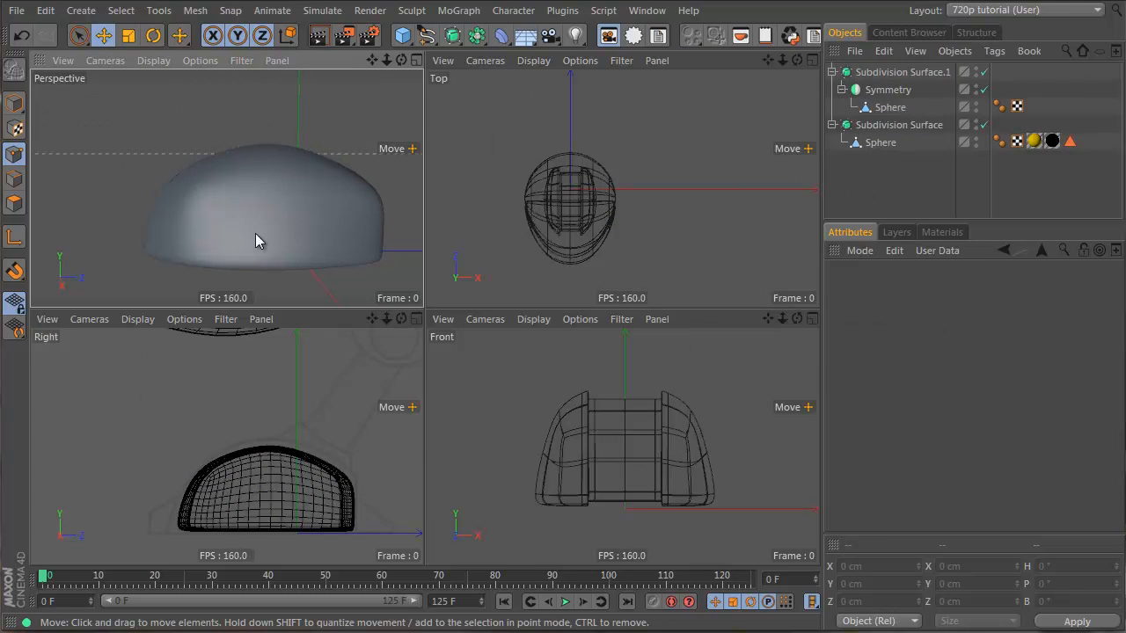
- Move the dome's upper positive-Z profile points to about Y 117, Z 68 cm and raise the peak points to about Y 141 cm
click(883, 107)
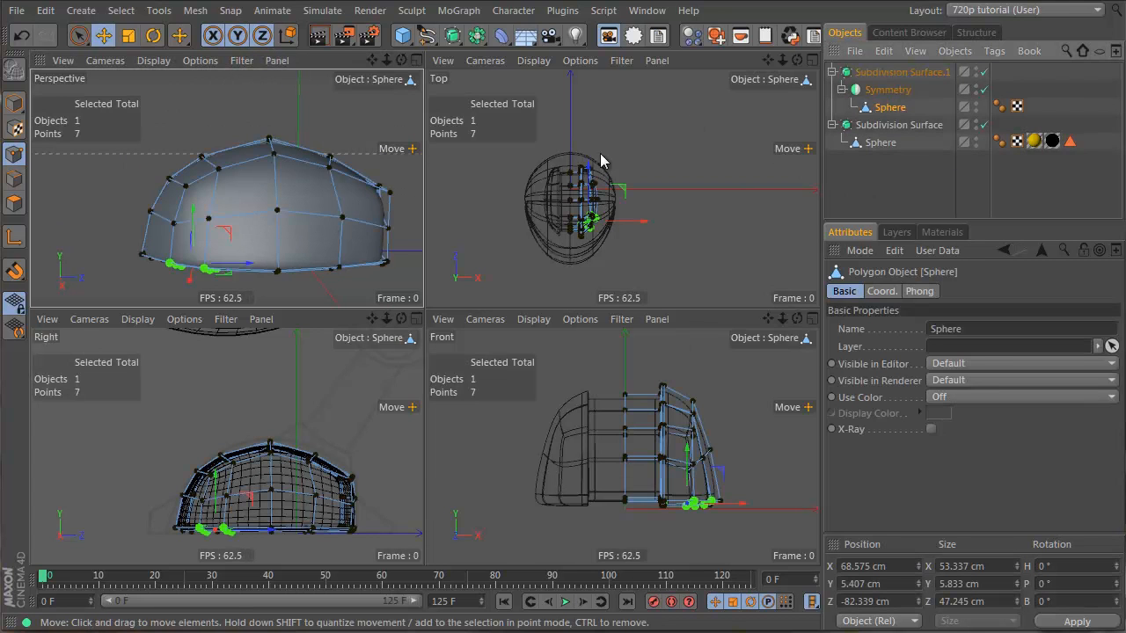
click(317, 457)
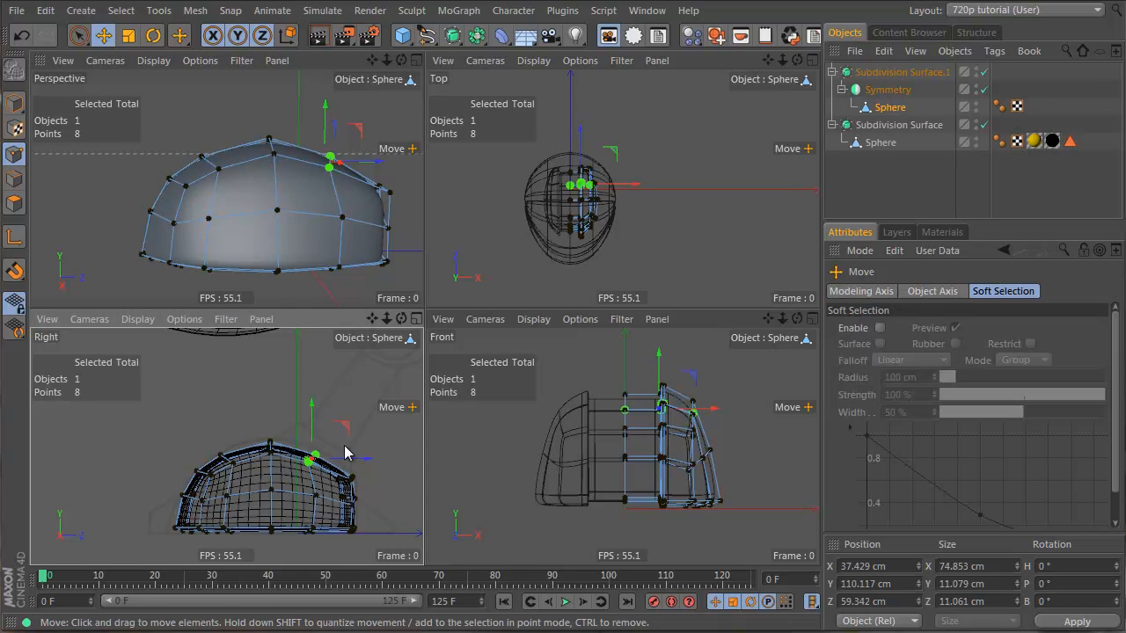
drag(347, 429, 354, 425)
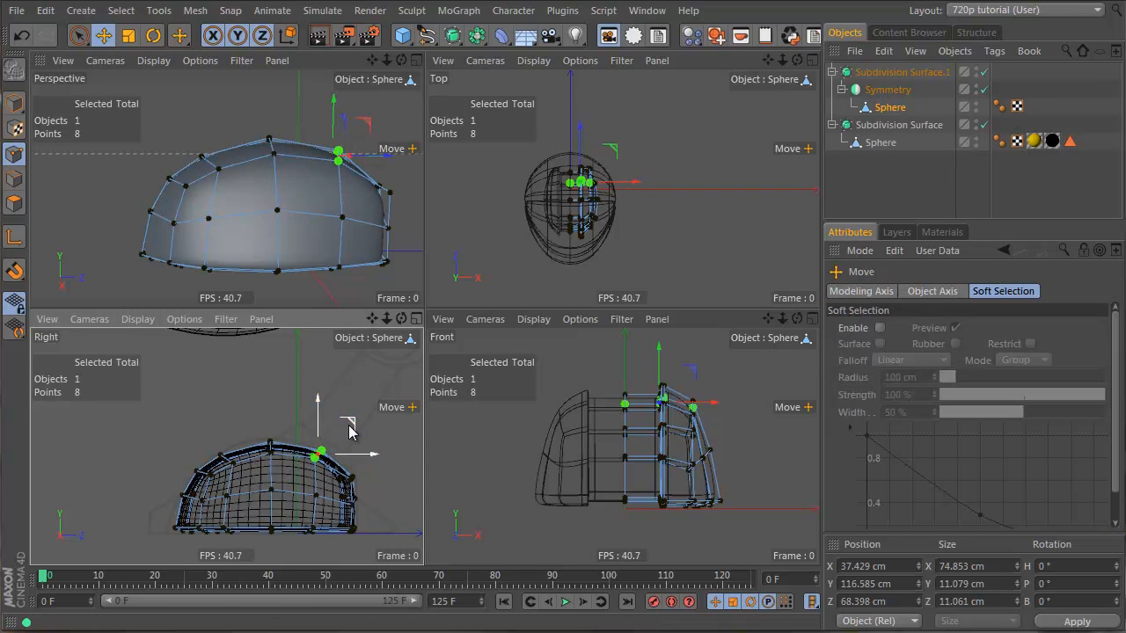
middle_click(257, 442)
scroll(543, 318, up, 2)
drag(545, 374, 545, 373)
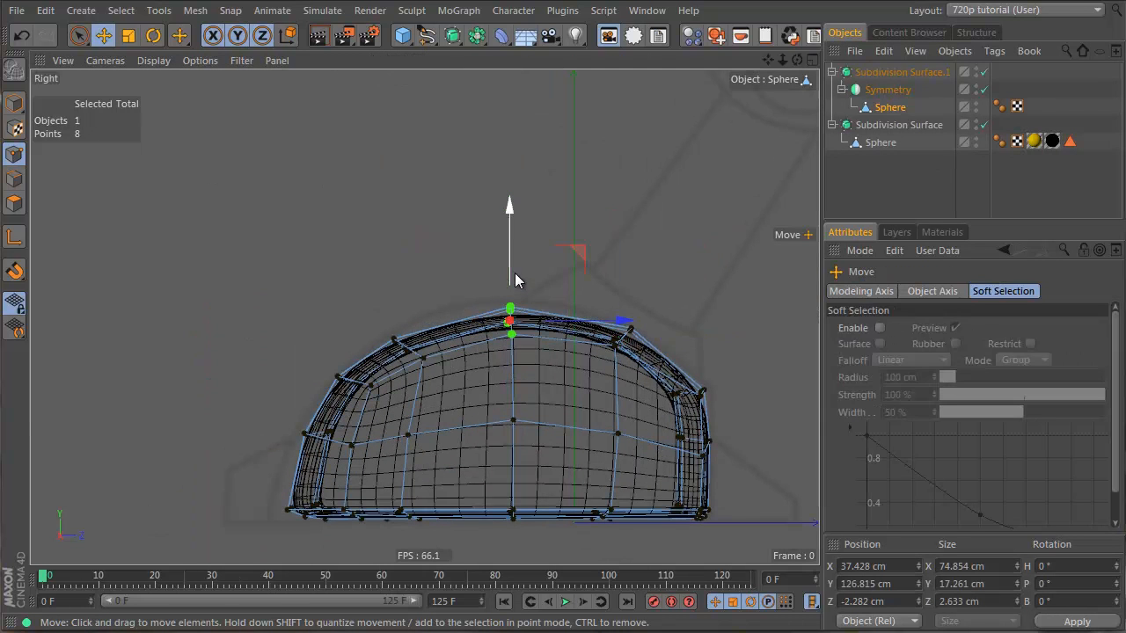
drag(573, 252, 578, 238)
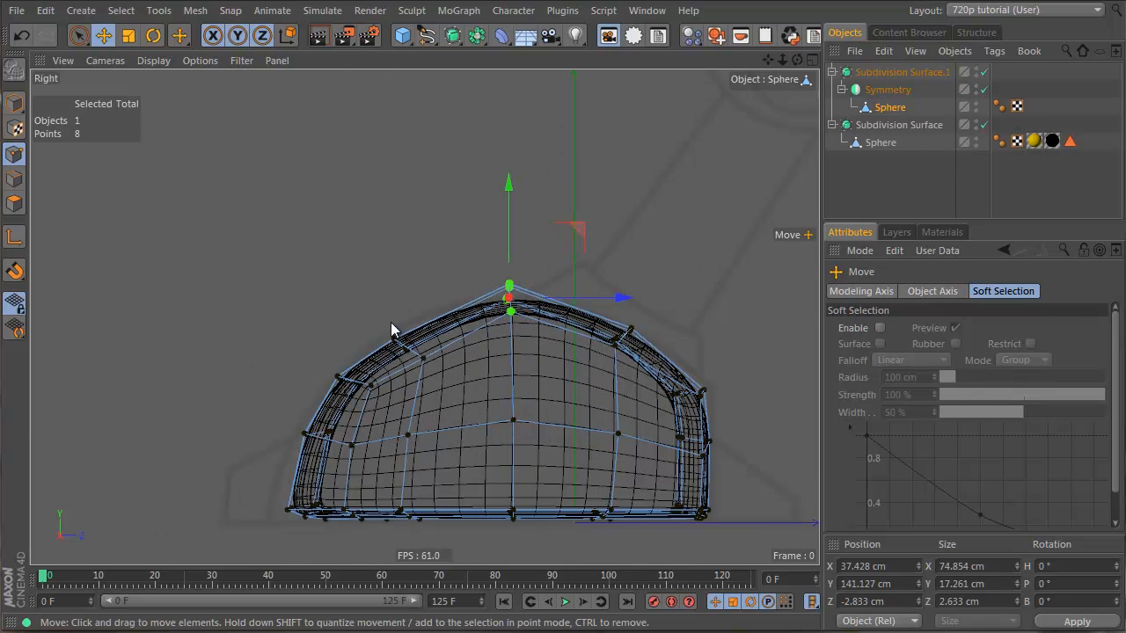
- Move the upper negative-Z profile points to about Y 119, Z -71 cm and push the bottom corner and low side points outward
drag(446, 374, 446, 374)
drag(487, 274, 463, 267)
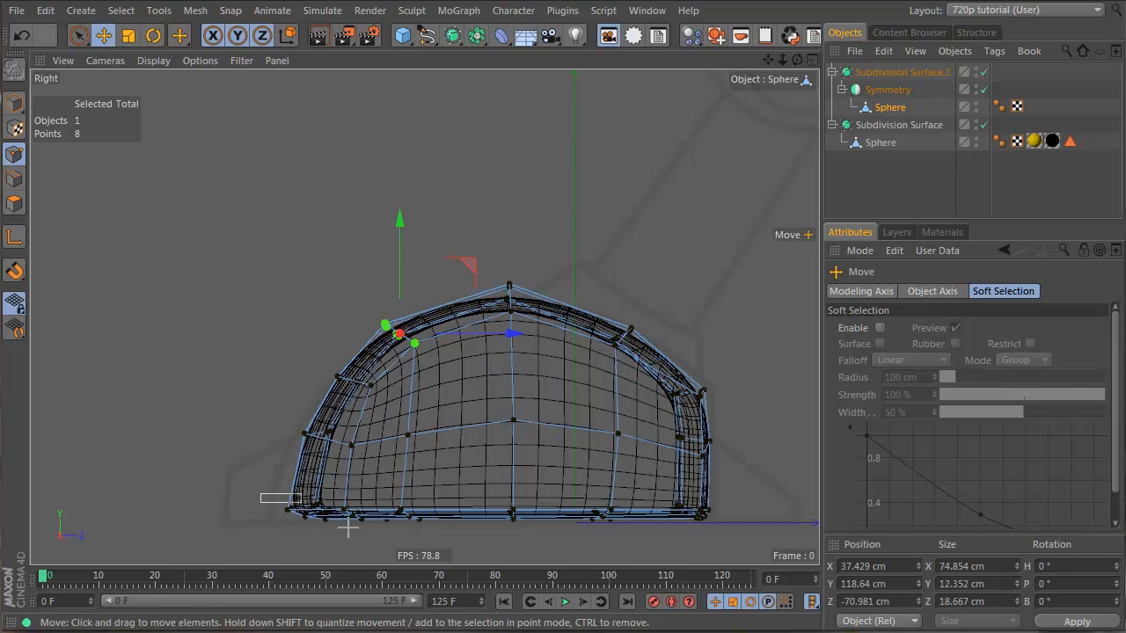
drag(388, 555, 388, 555)
drag(431, 513, 416, 518)
drag(374, 468, 374, 467)
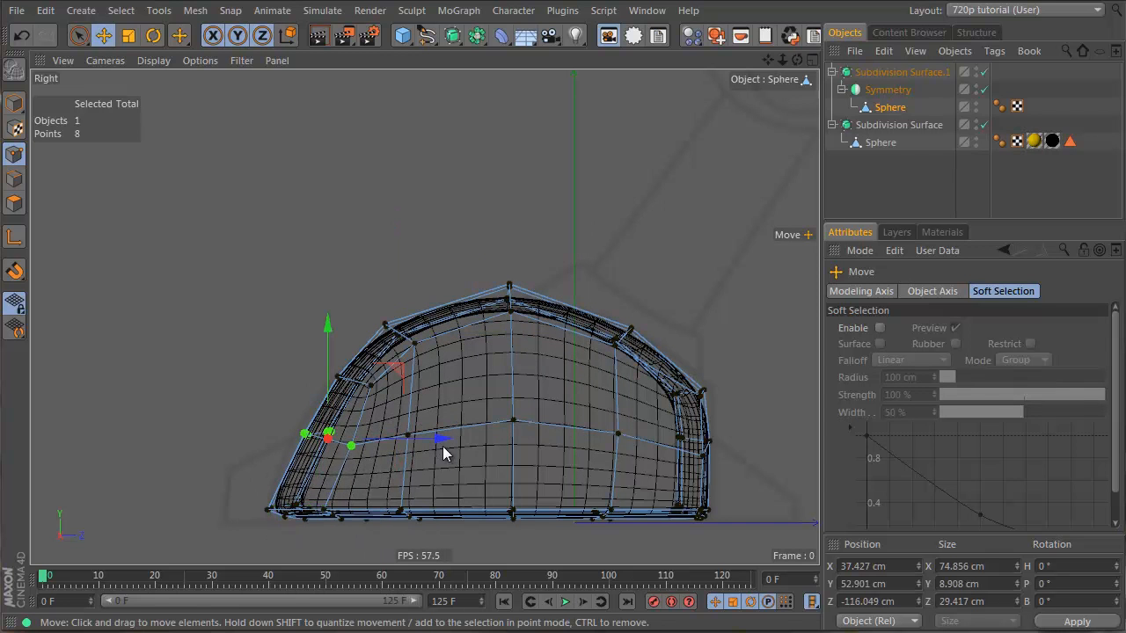
drag(437, 441, 427, 439)
- Shift the mid-height negative-Z points to about Z -100 cm and the upper negative-Z points to about Y 119, Z -61 cm
drag(307, 368, 410, 420)
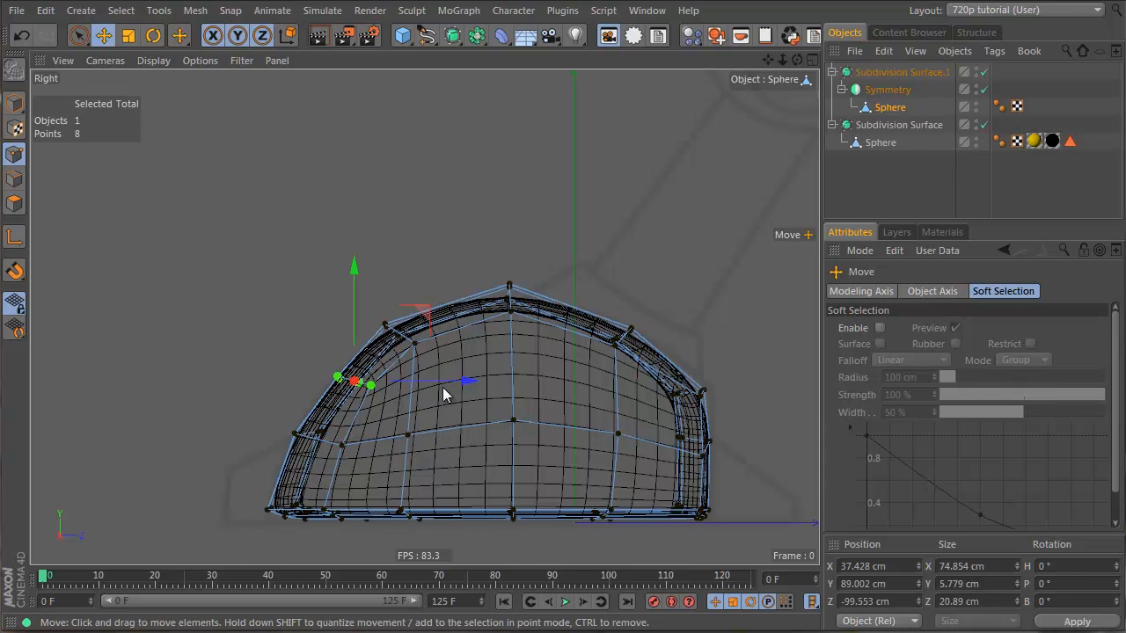
mouse_move(448, 387)
mouse_down()
mouse_move(478, 385)
mouse_move(450, 381)
mouse_up()
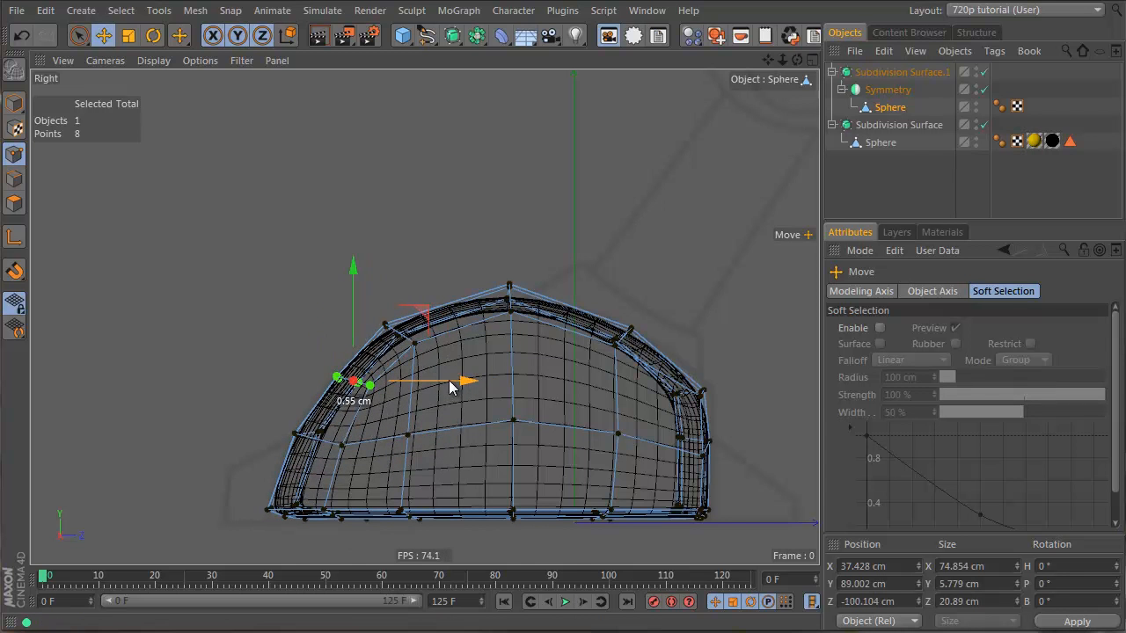
drag(363, 307, 454, 357)
drag(481, 269, 490, 261)
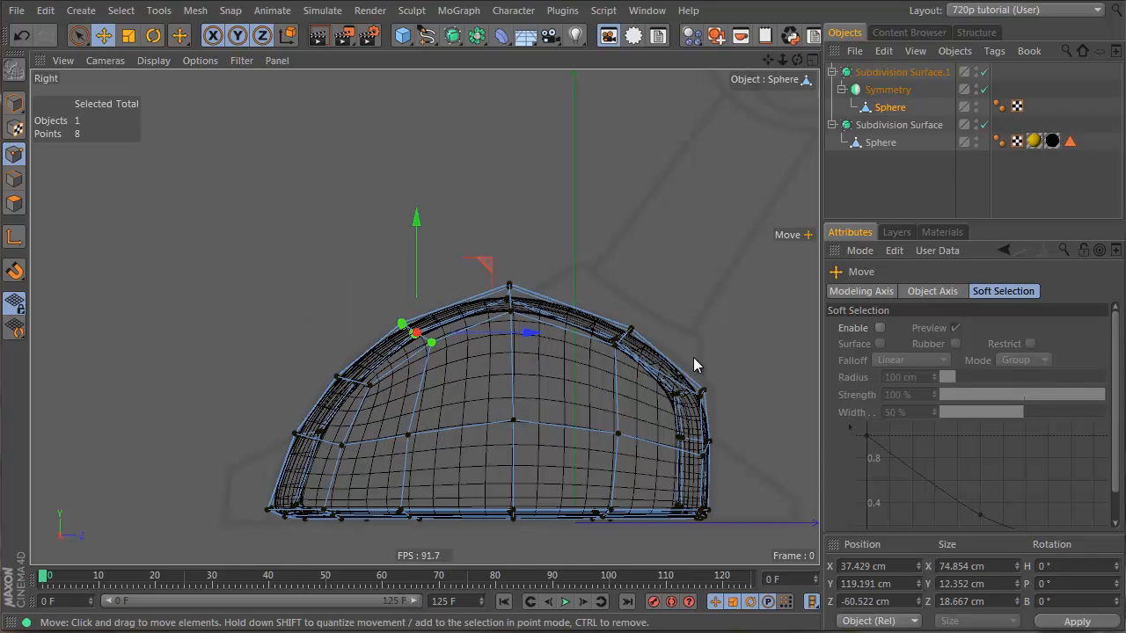
- Level the upper corner points at the dome's positive-Z end at about Y 85, Z 115 cm and adjust the neighbouring profile points
drag(648, 372, 714, 527)
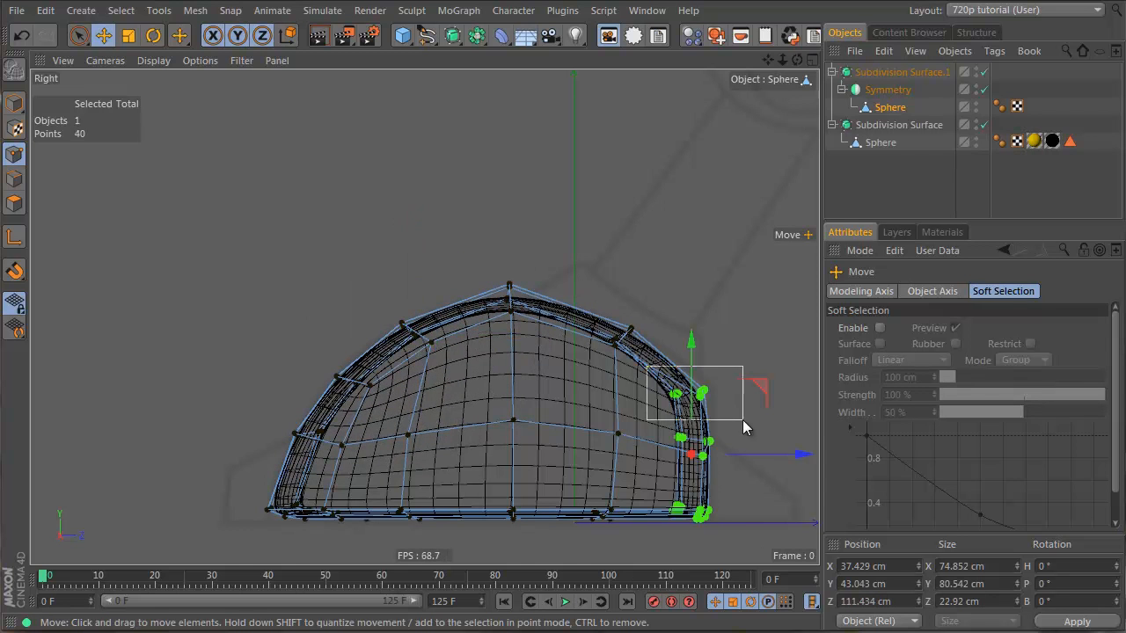
drag(743, 419, 743, 420)
key(t)
drag(695, 313, 747, 417)
key(e)
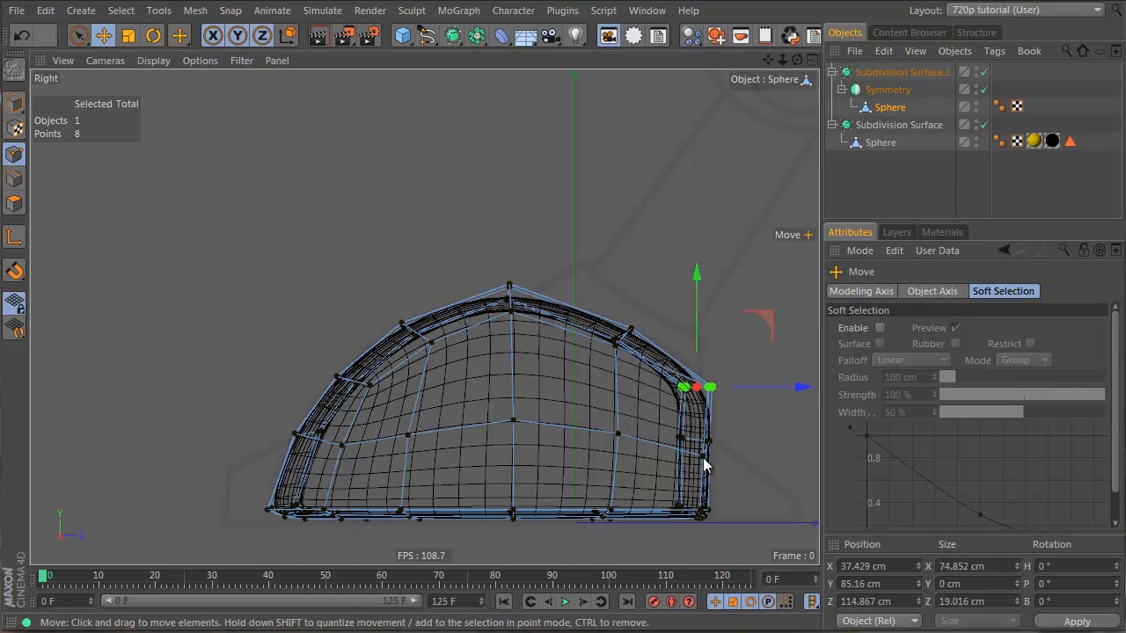
drag(741, 476, 745, 476)
drag(647, 359, 638, 385)
- Inspect the reshaped dome and the head above it from several angles with everything deselected
middle_click(632, 380)
click(850, 175)
alt+drag(115, 211, 363, 222)
alt+right_drag(131, 208, 264, 202)
alt+middle_drag(159, 206, 203, 181)
alt+drag(203, 182, 374, 239)
alt+right_drag(292, 173, 163, 211)
alt+middle_drag(282, 161, 255, 223)
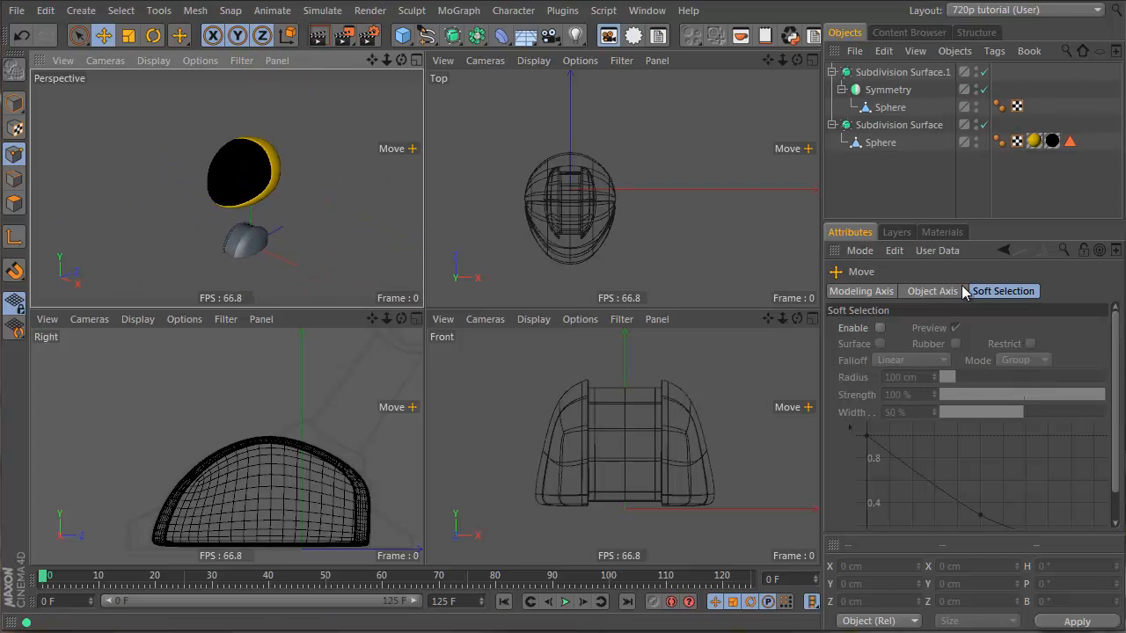
- Copy the head's yellow Mat material tag onto the dome's Sphere object
click(934, 232)
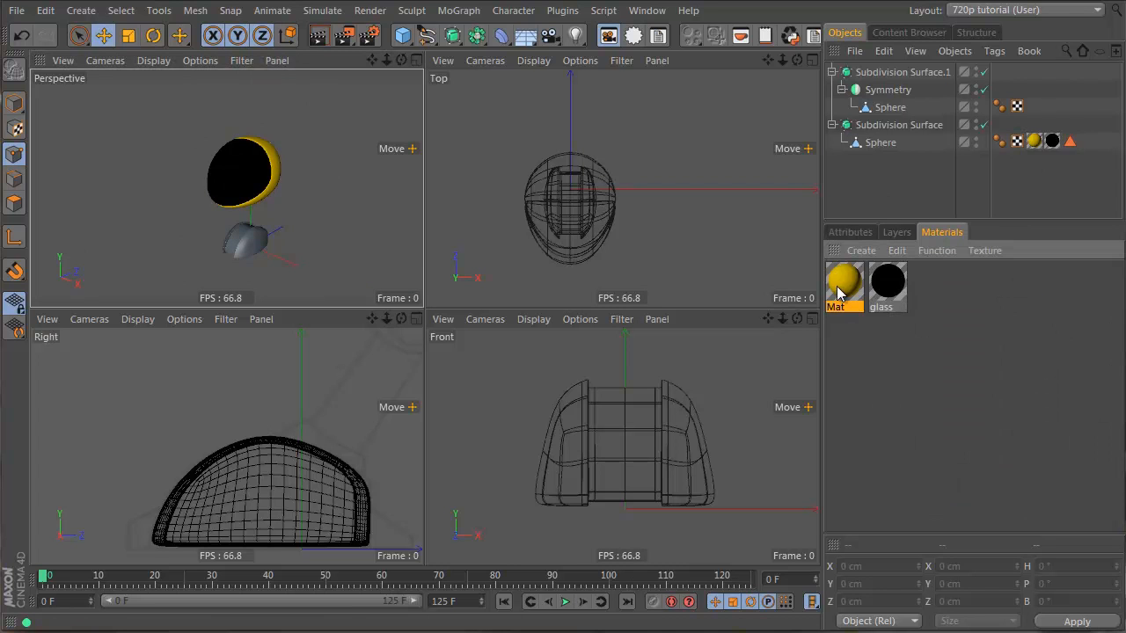
drag(845, 321, 910, 291)
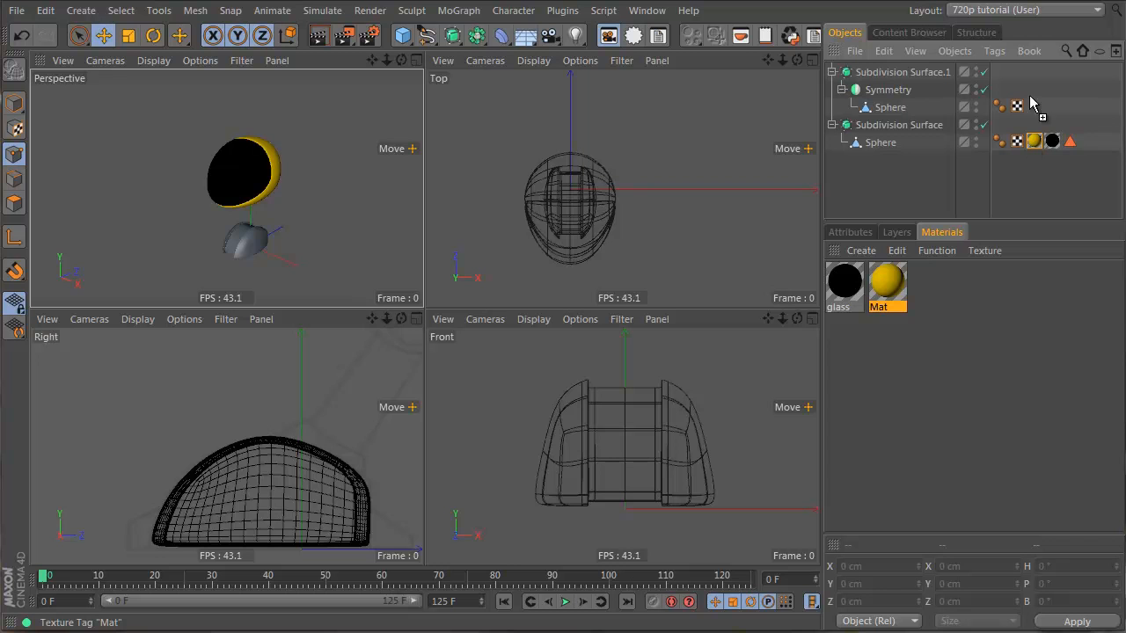
ctrl+drag(1038, 108, 1036, 108)
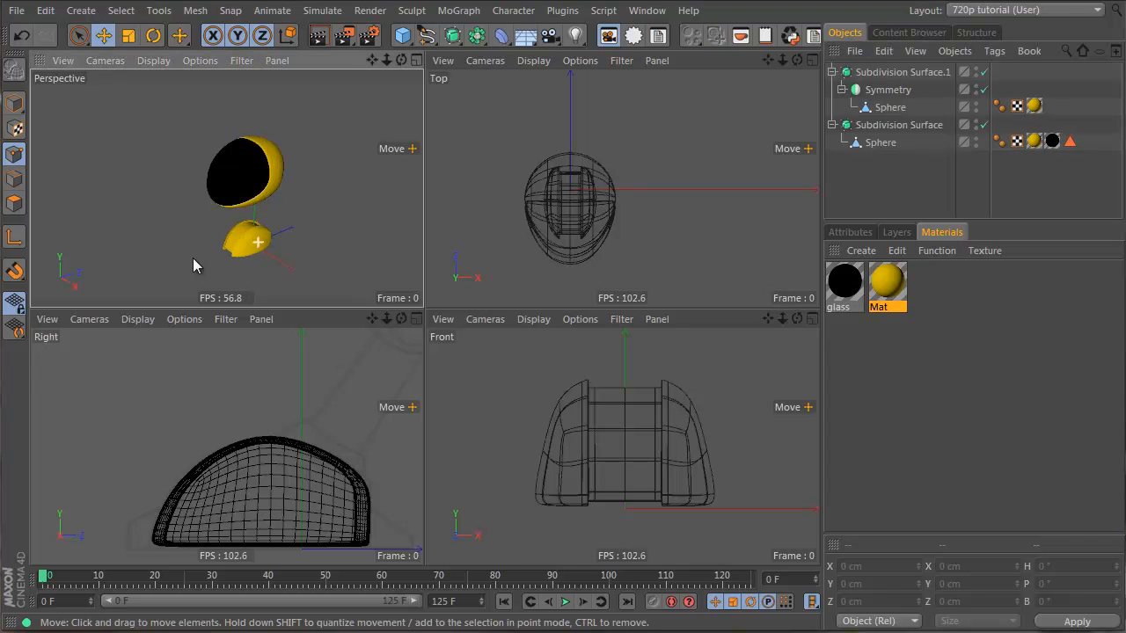
alt+drag(77, 164, 276, 294)
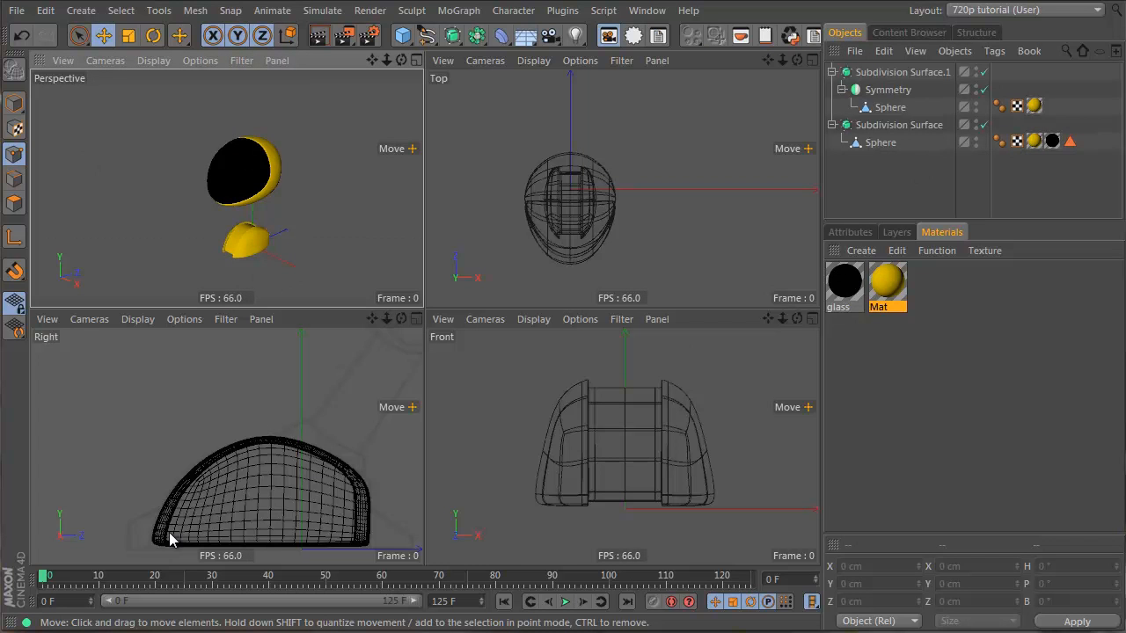
- Add a cube at the dome's negative-Z end, scale it to about 69 cm to match the blueprint's base block, and make it editable
middle_click(303, 473)
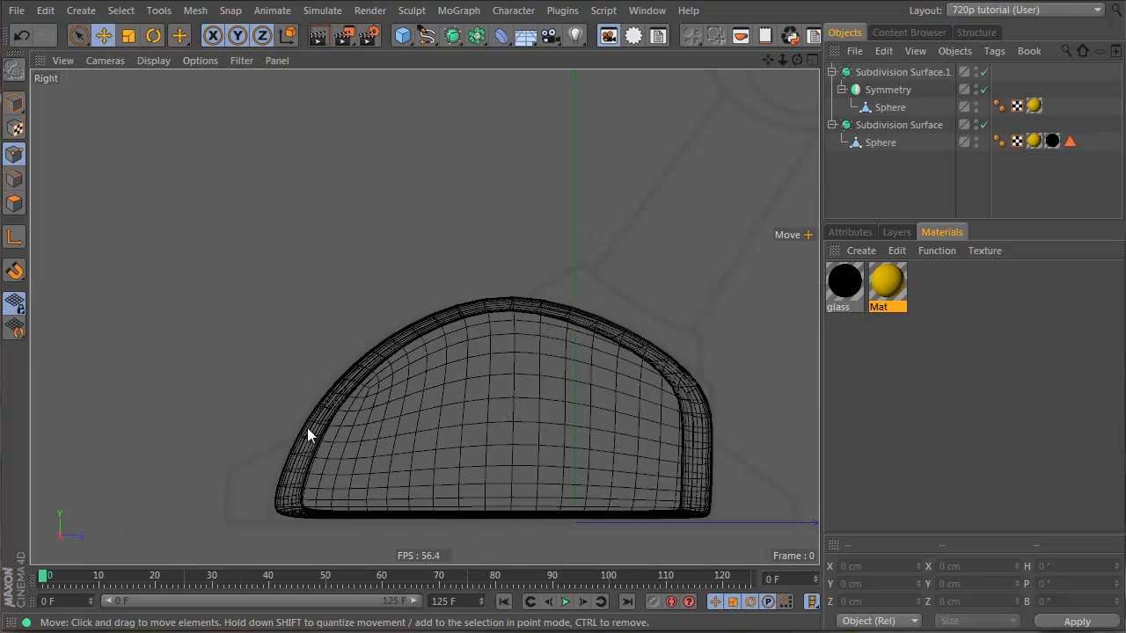
click(401, 37)
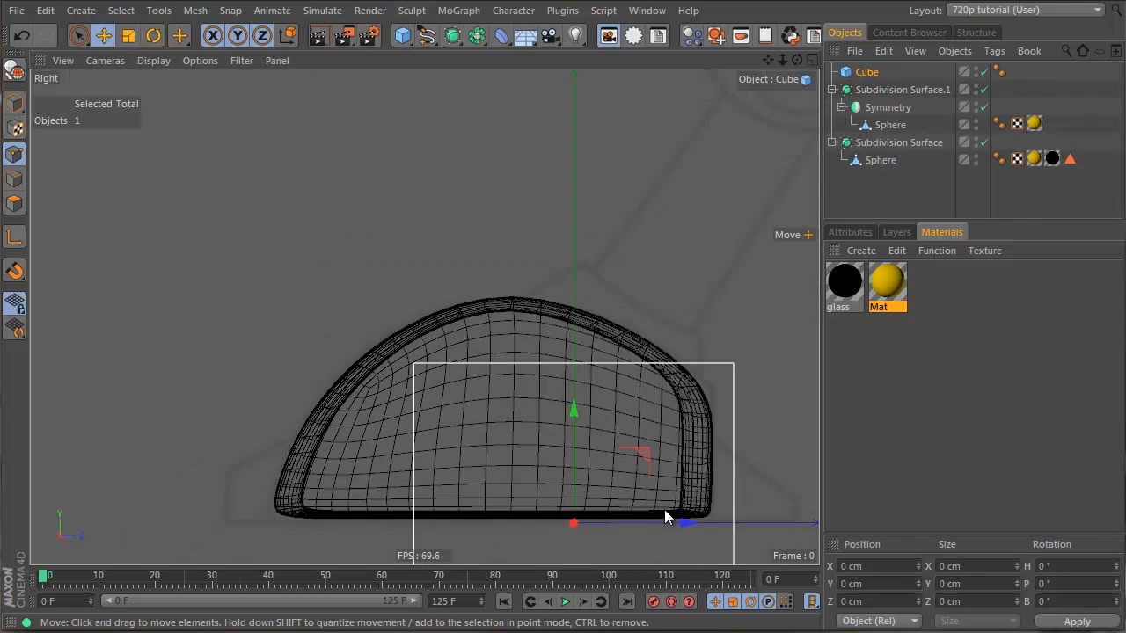
drag(684, 523, 410, 535)
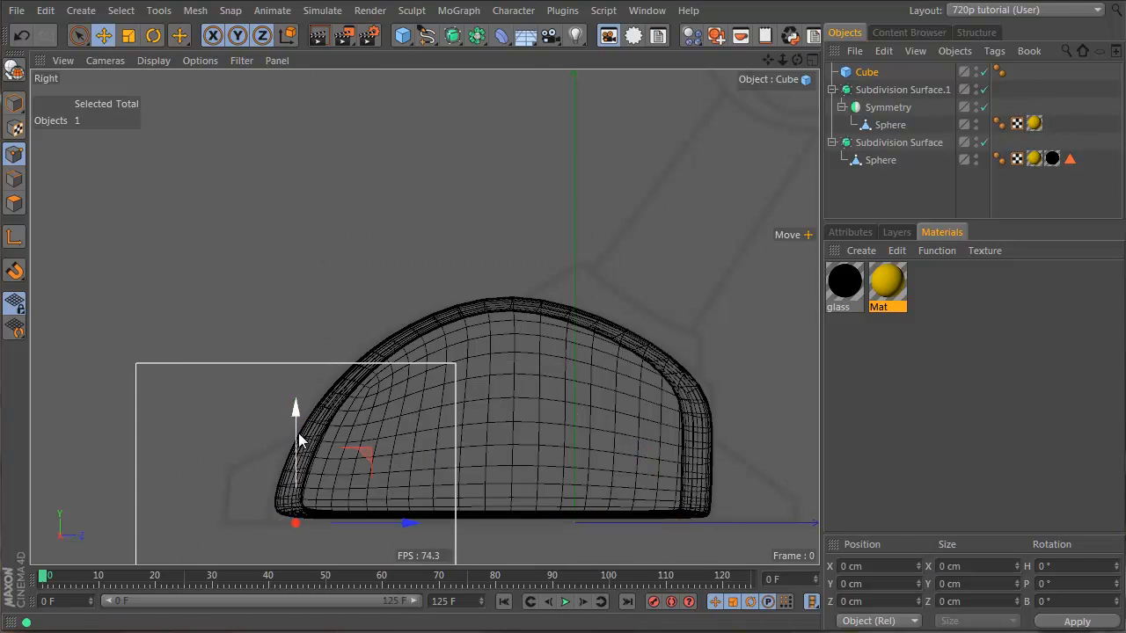
drag(298, 463, 293, 357)
key(t)
drag(477, 385, 40, 501)
key(e)
drag(297, 492, 280, 538)
click(14, 68)
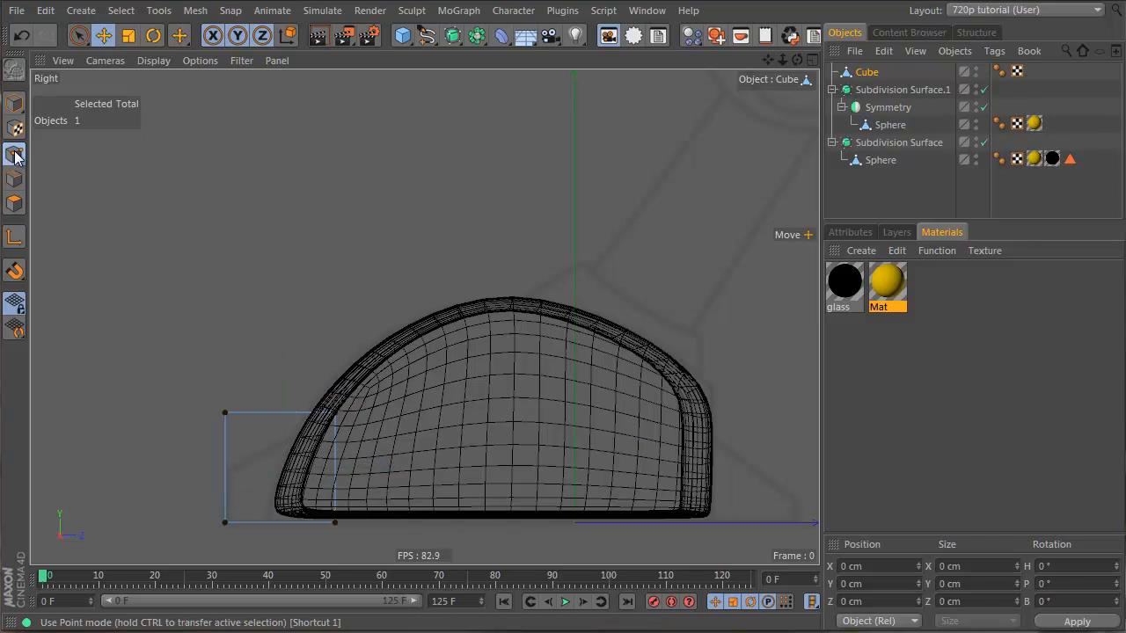
- Lower the cube's outer upper points in the side view so its top slopes like the blueprint's base block
drag(270, 443, 250, 509)
drag(301, 414, 405, 362)
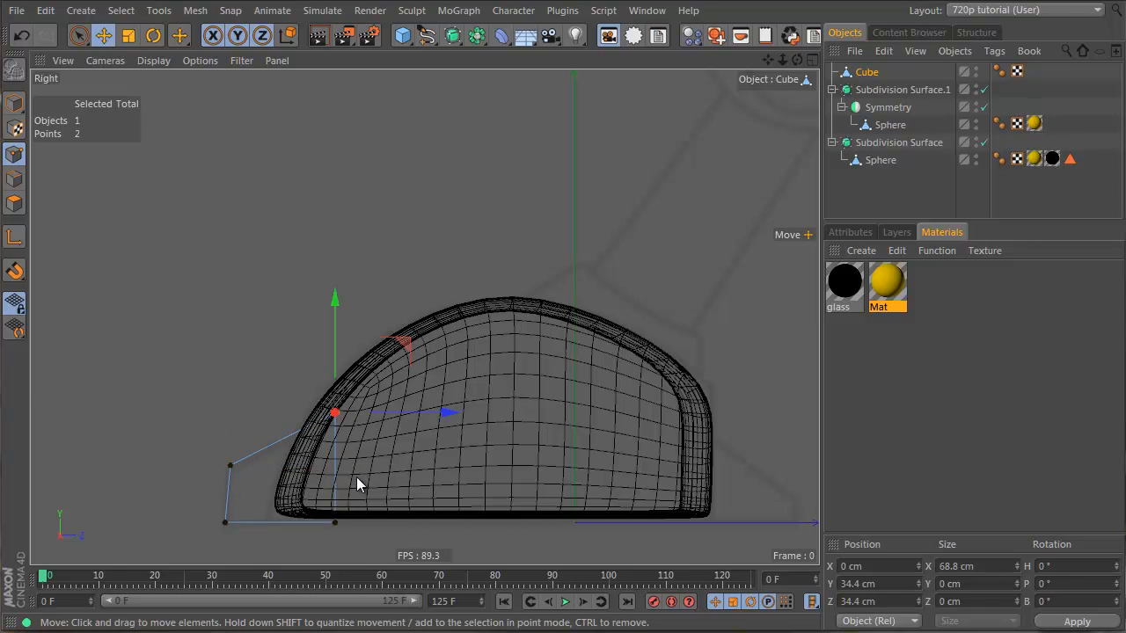
drag(357, 480, 356, 486)
drag(385, 546, 384, 544)
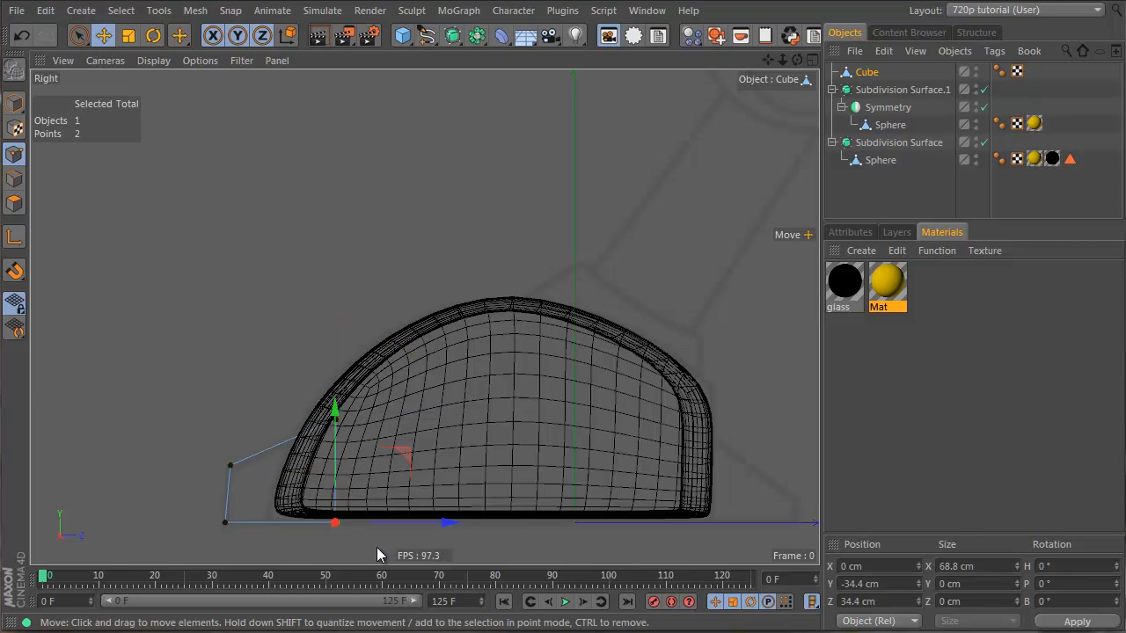
click(703, 460)
- Widen the cube along X to about 76.6 cm
middle_click(362, 322)
alt+right_drag(215, 243, 316, 250)
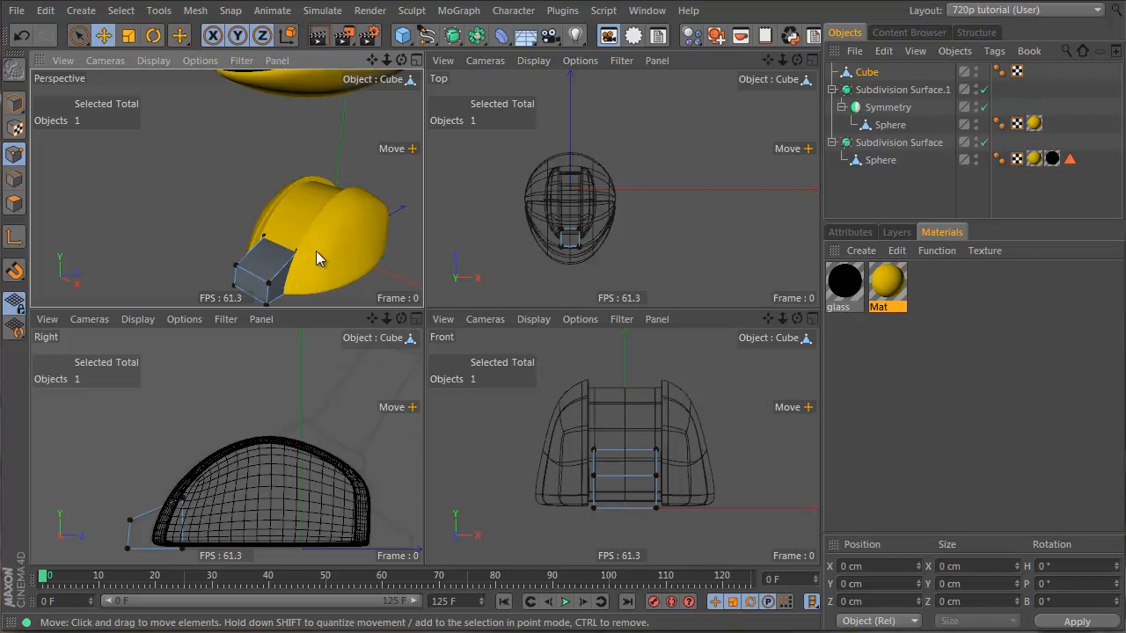
alt+drag(316, 251, 231, 197)
key(x)
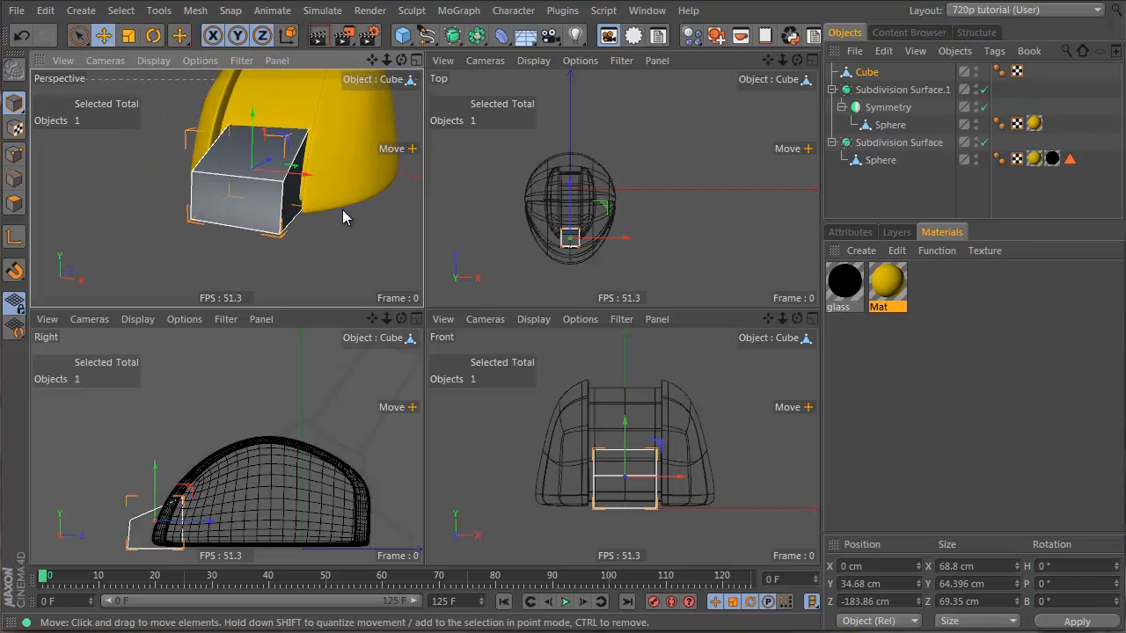
alt+drag(342, 218, 106, 2)
key(t)
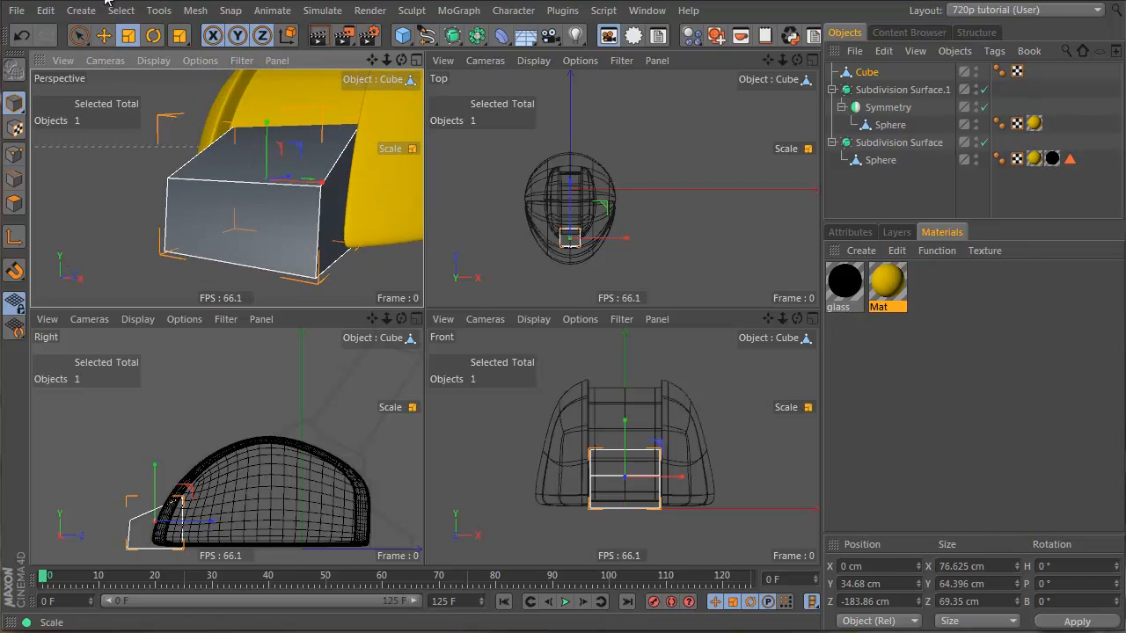
- Bevel all 12 cube edges in Chamfer mode with a 2.3 cm offset and 3 subdivisions
click(14, 179)
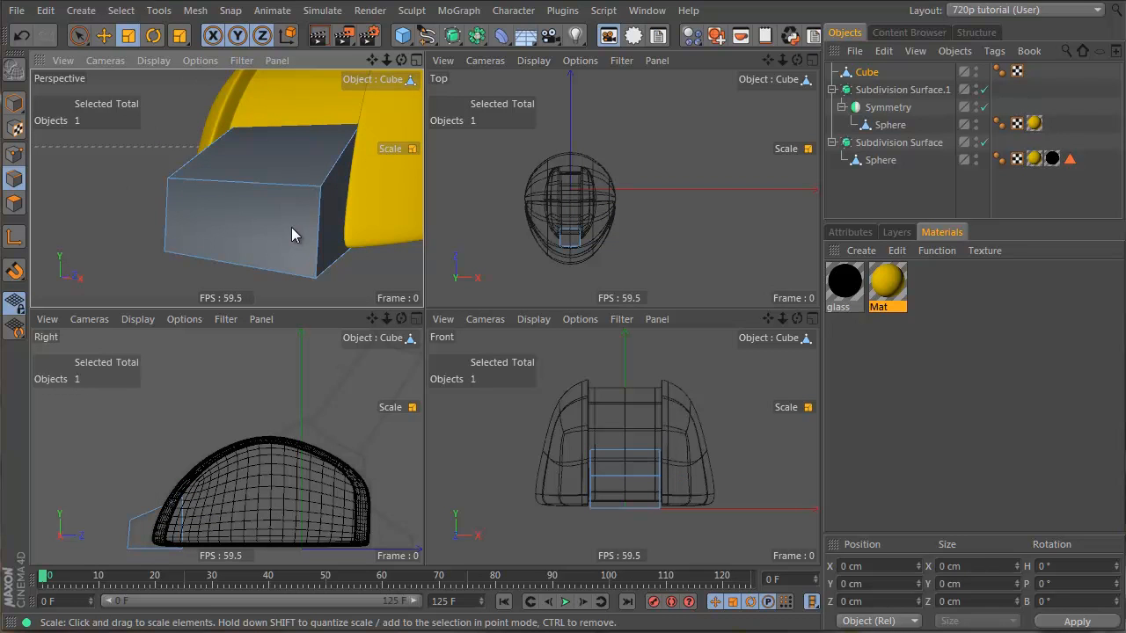
key(ctrl+a)
right_click(205, 135)
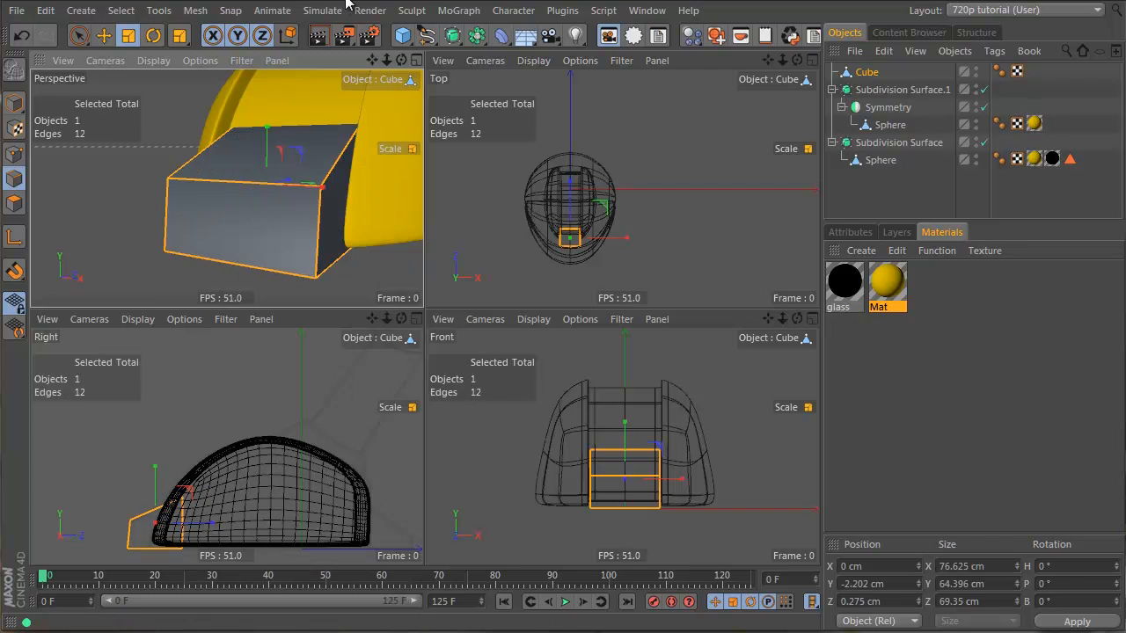
right_click(289, 187)
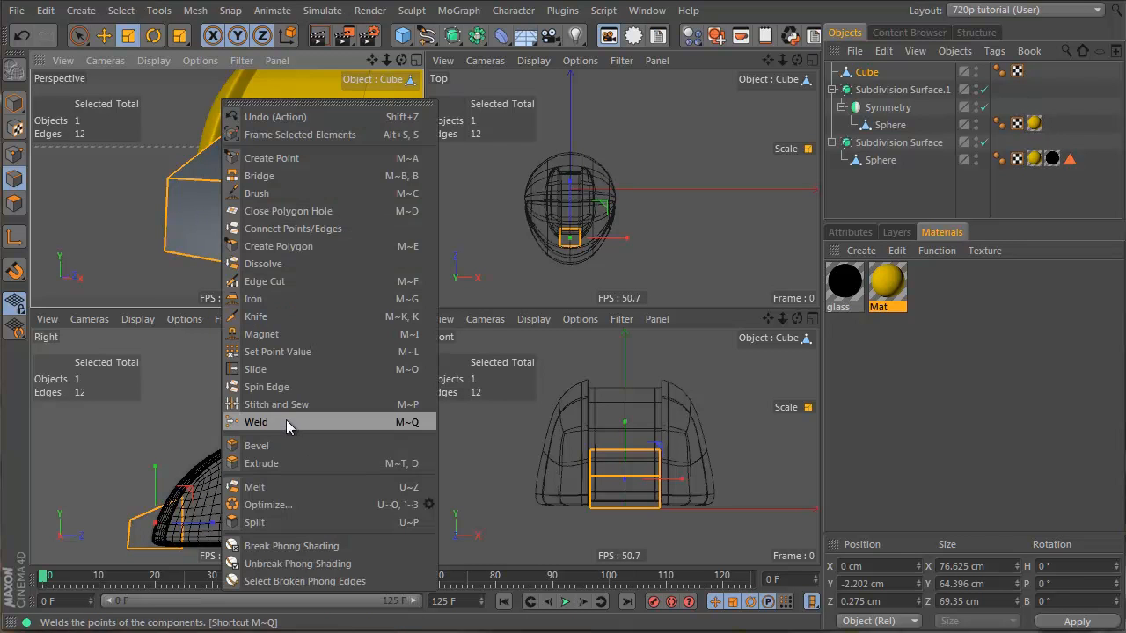
click(299, 444)
drag(221, 132, 426, 314)
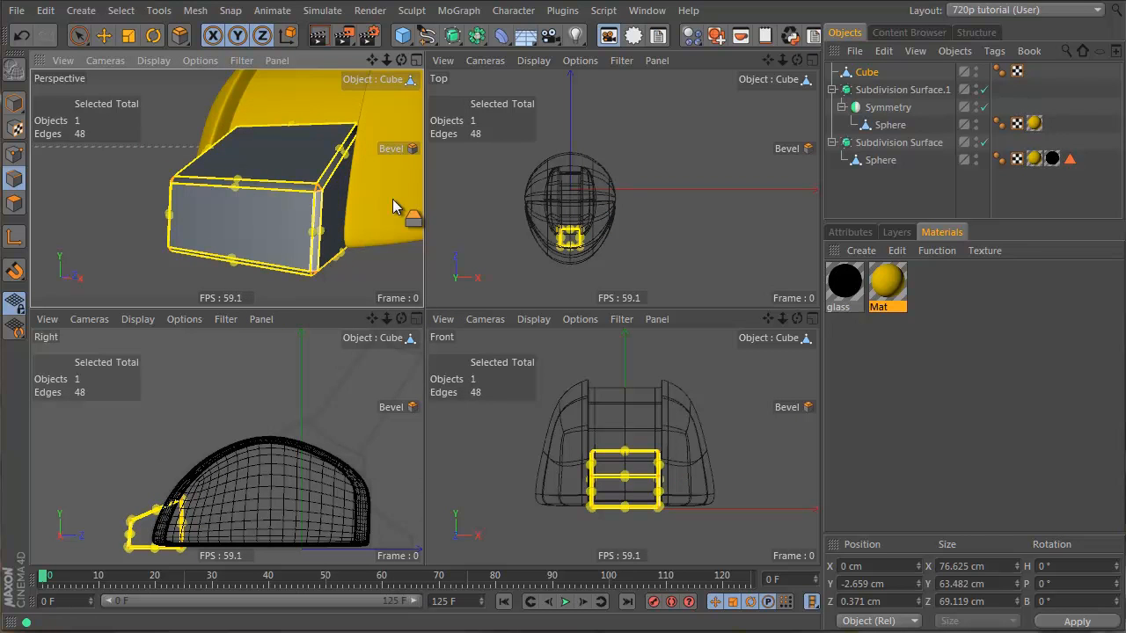
click(874, 232)
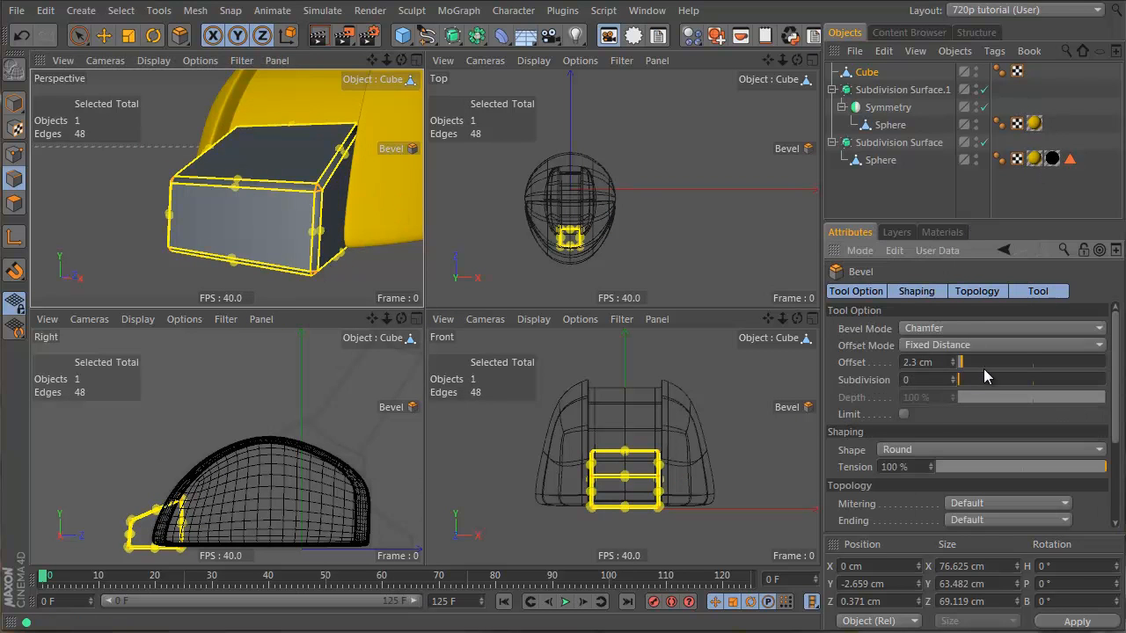
scroll(942, 380, up, 3)
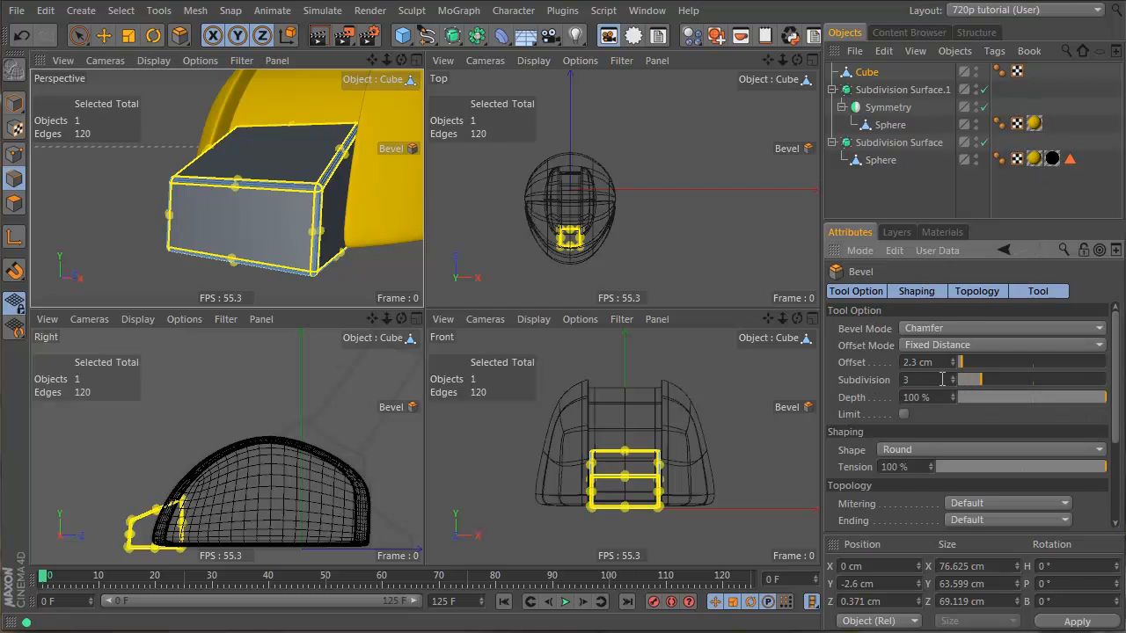
- Select a single edge on the cube's bevelled vertical outer corner and examine the bevel's edge geometry
click(907, 186)
alt+drag(311, 205, 250, 227)
key(e)
click(291, 180)
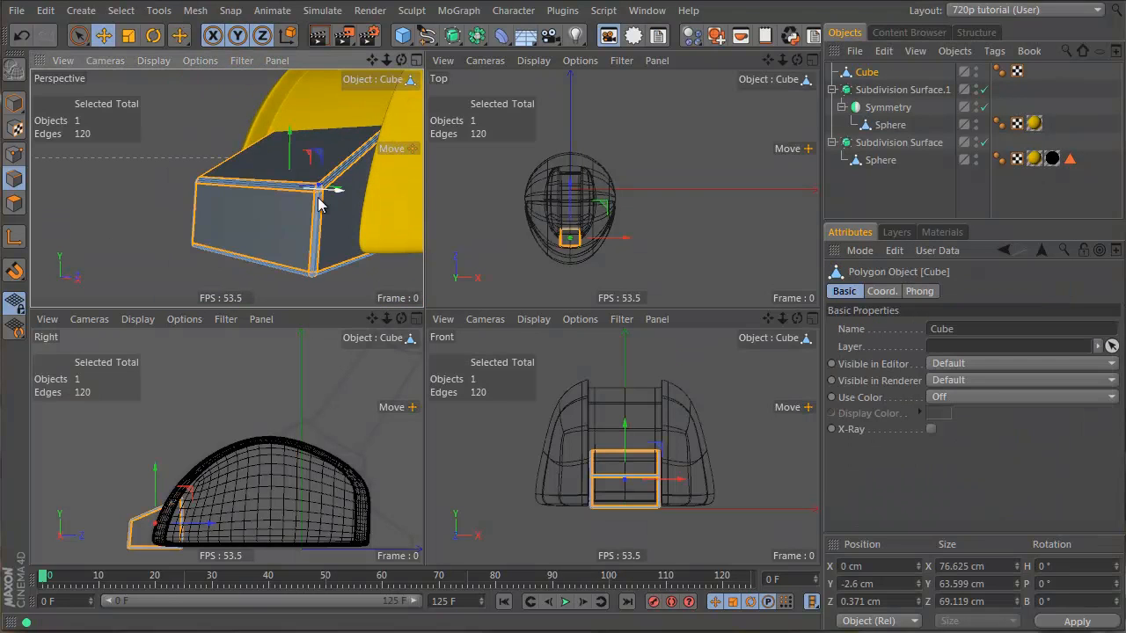
click(315, 239)
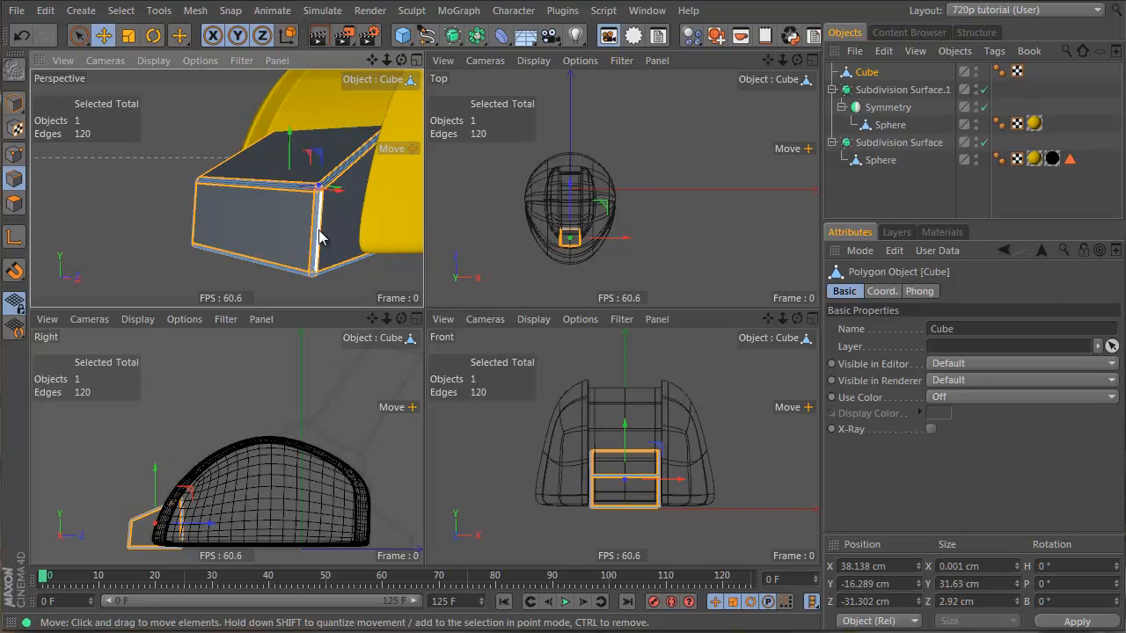
alt+drag(319, 243, 290, 224)
- Try raising the bevelled cube's outer upper corner points in the side view to about Y 21 cm
alt+right_drag(142, 503, 230, 484)
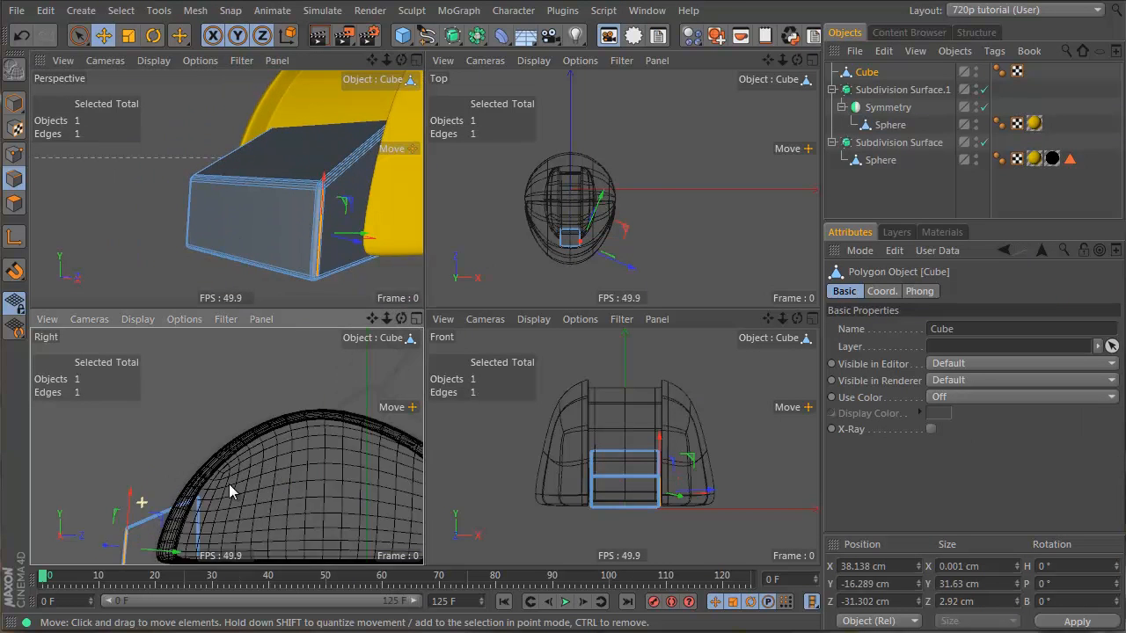
alt+middle_drag(226, 450, 292, 391)
alt+right_drag(170, 403, 240, 379)
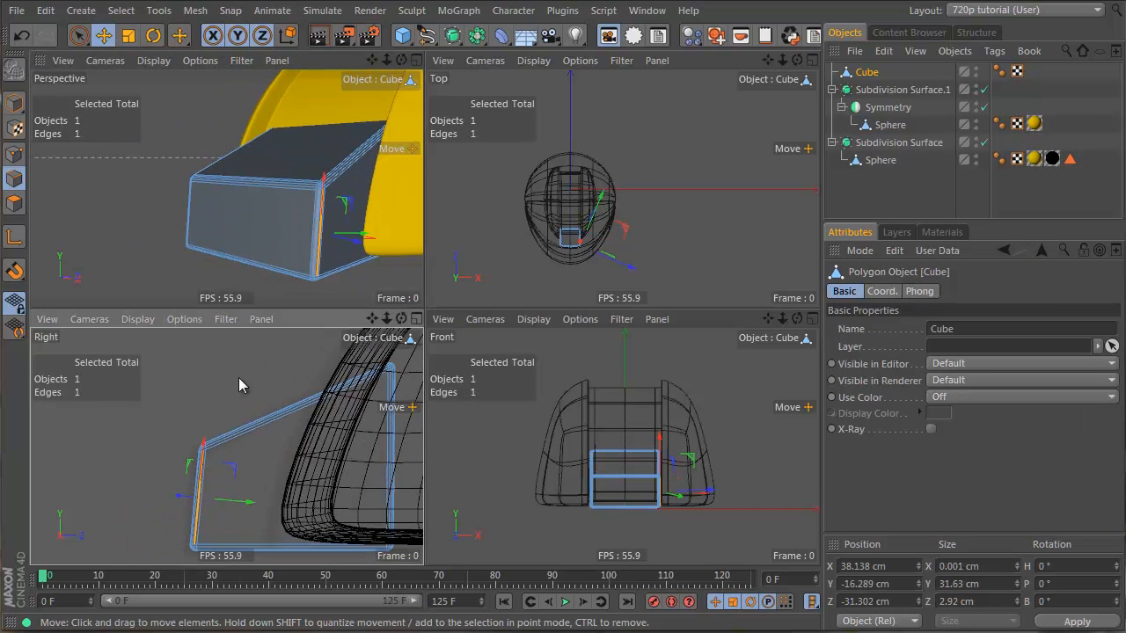
click(14, 154)
right_drag(167, 409, 257, 459)
drag(202, 447, 205, 383)
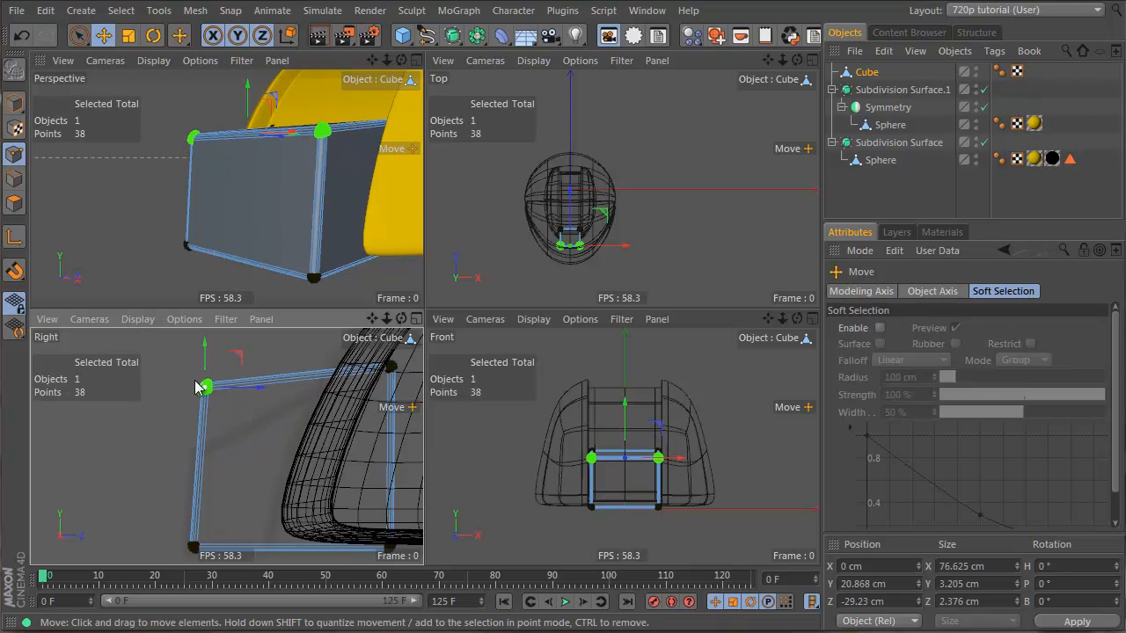
alt+right_drag(197, 388, 270, 370)
scroll(298, 398, down, 5)
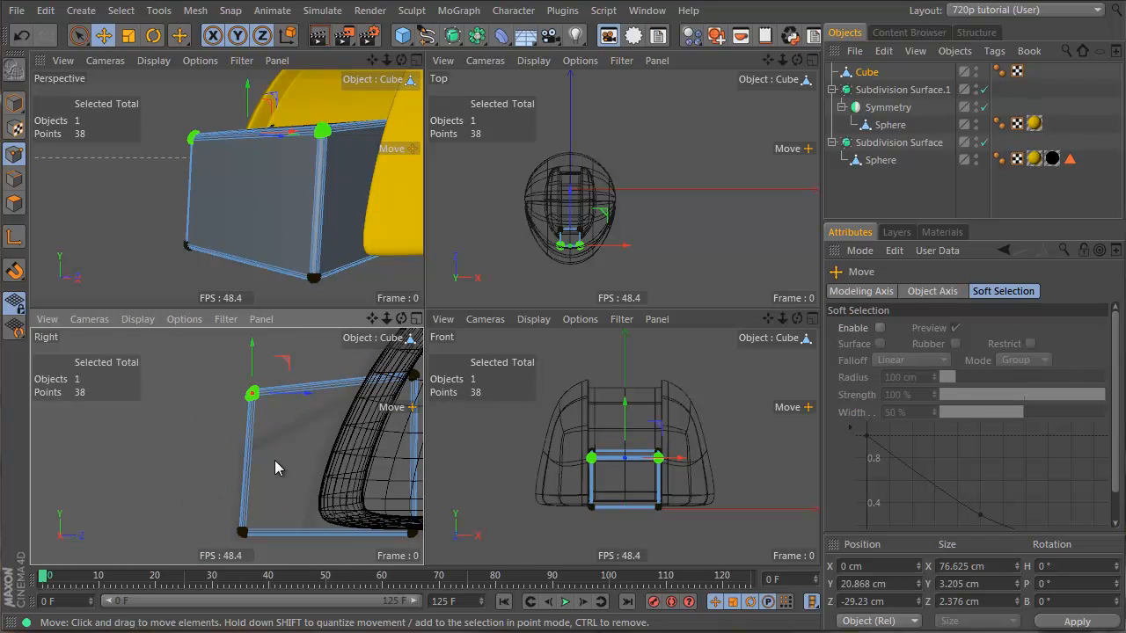
- Undo the corner-point move and the bevel so the cube has its plain edges again
key(ctrl+z)
key(ctrl+z)
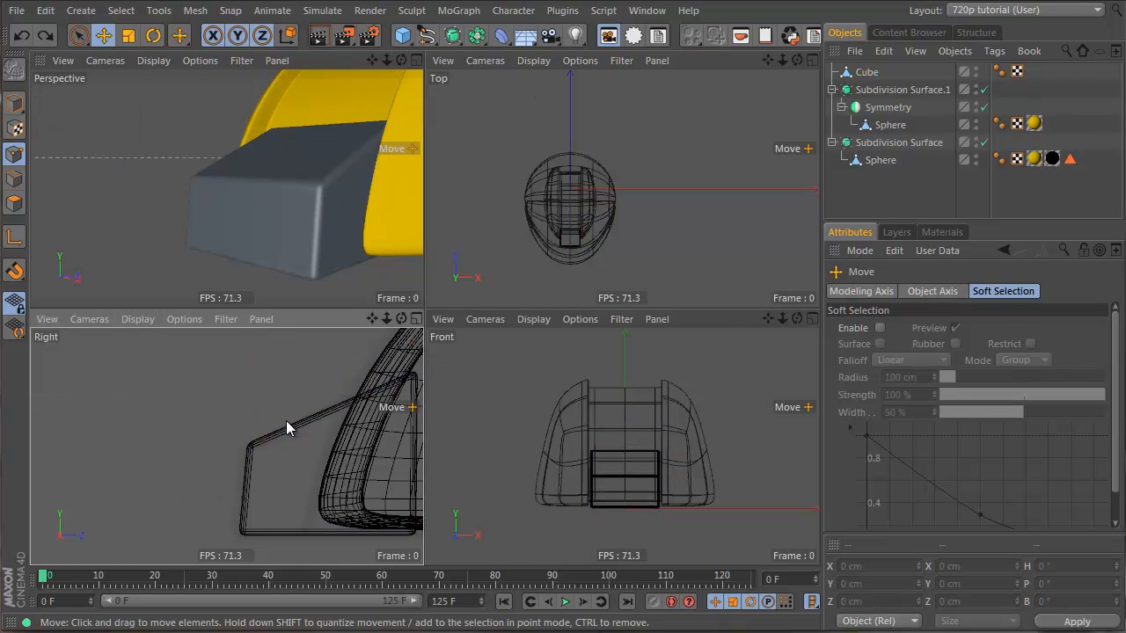
key(ctrl+y)
key(ctrl+z)
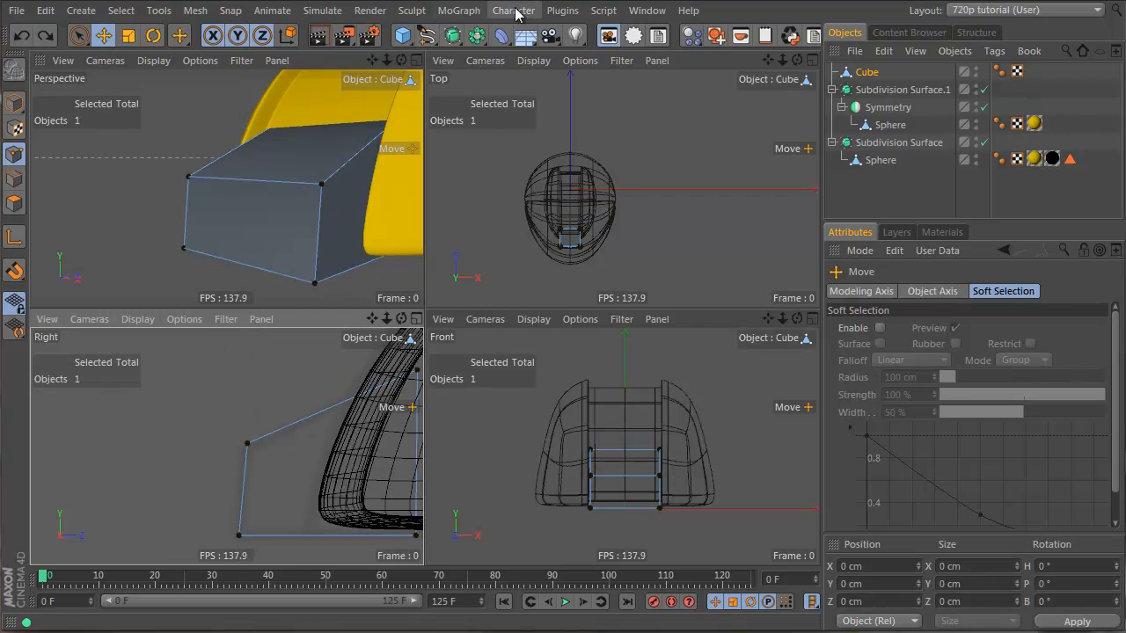
- Add a Chamfer Maker object to the scene and select all of the Cube's edges
click(550, 10)
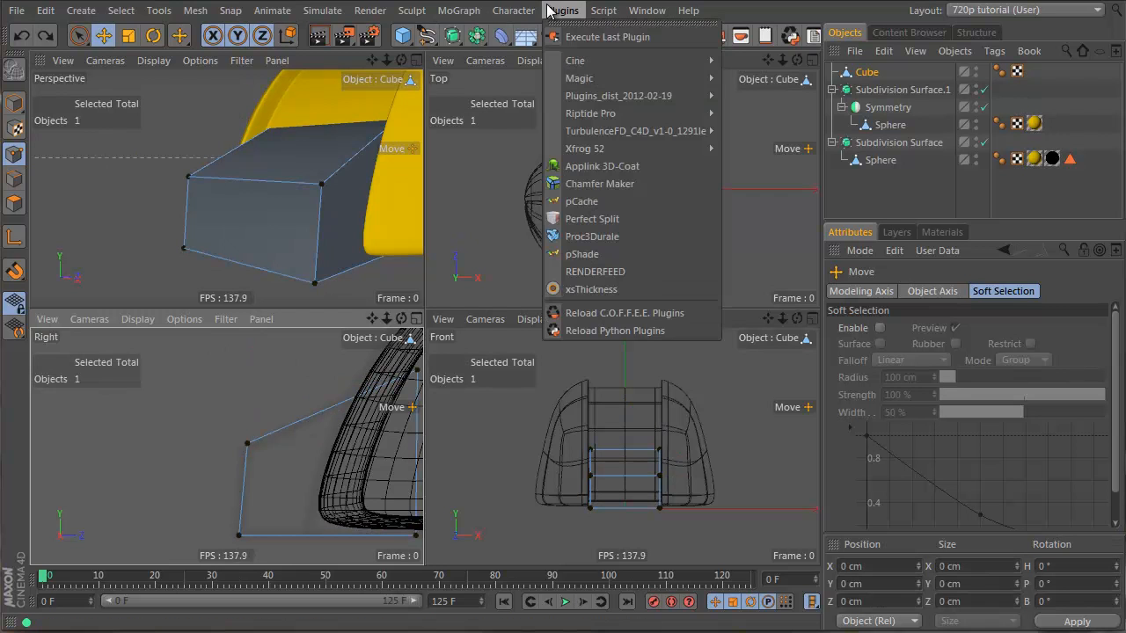
click(643, 183)
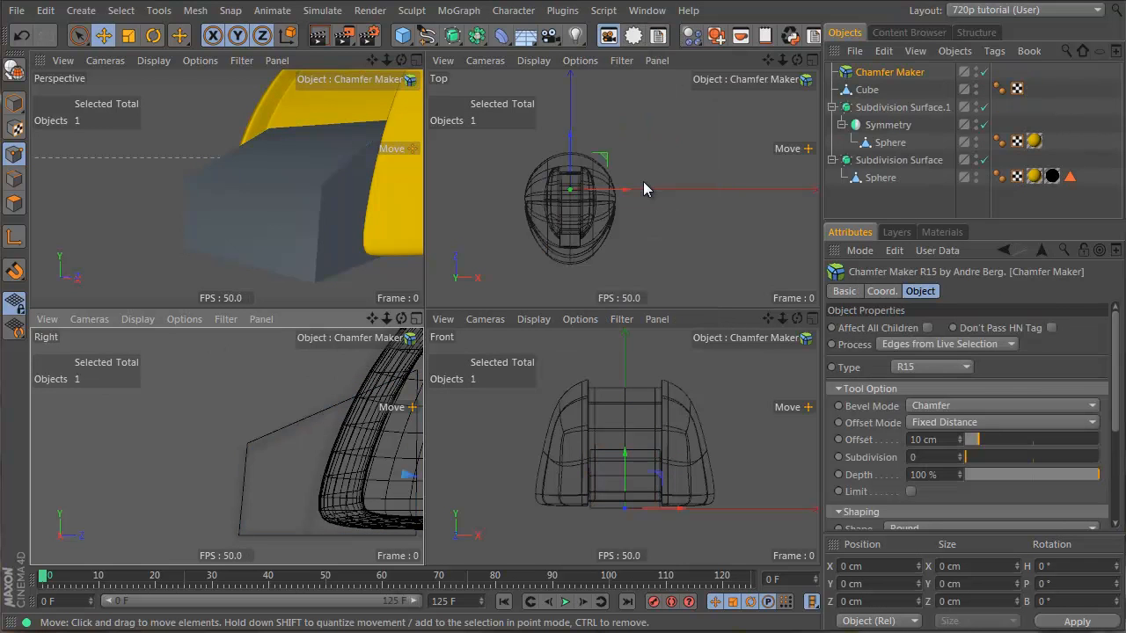
click(880, 89)
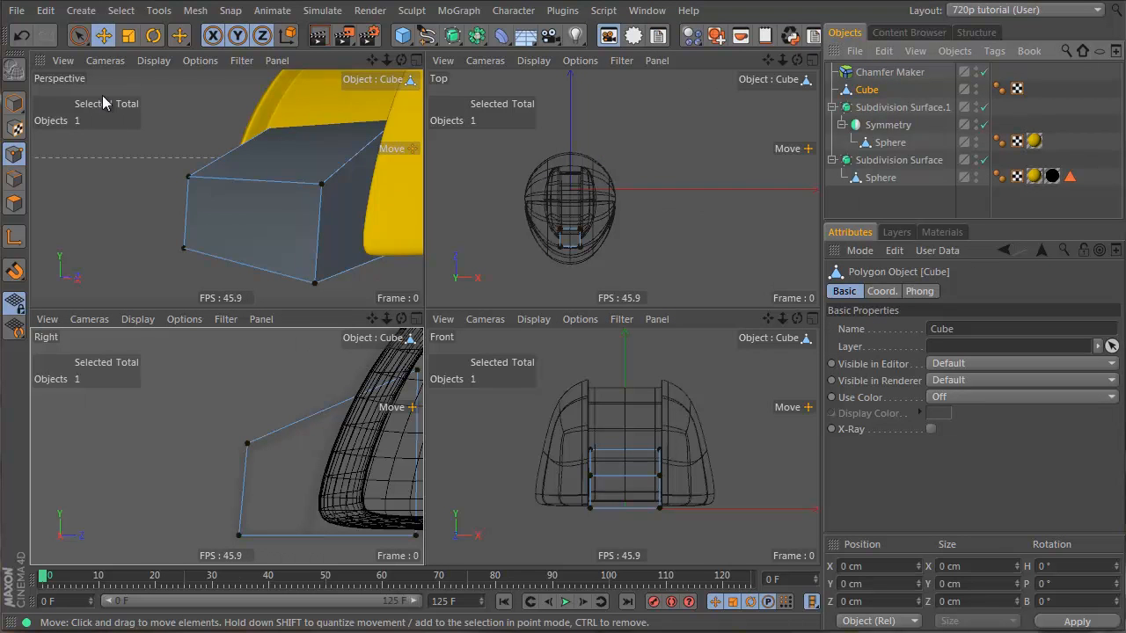
click(14, 179)
key(ctrl+a)
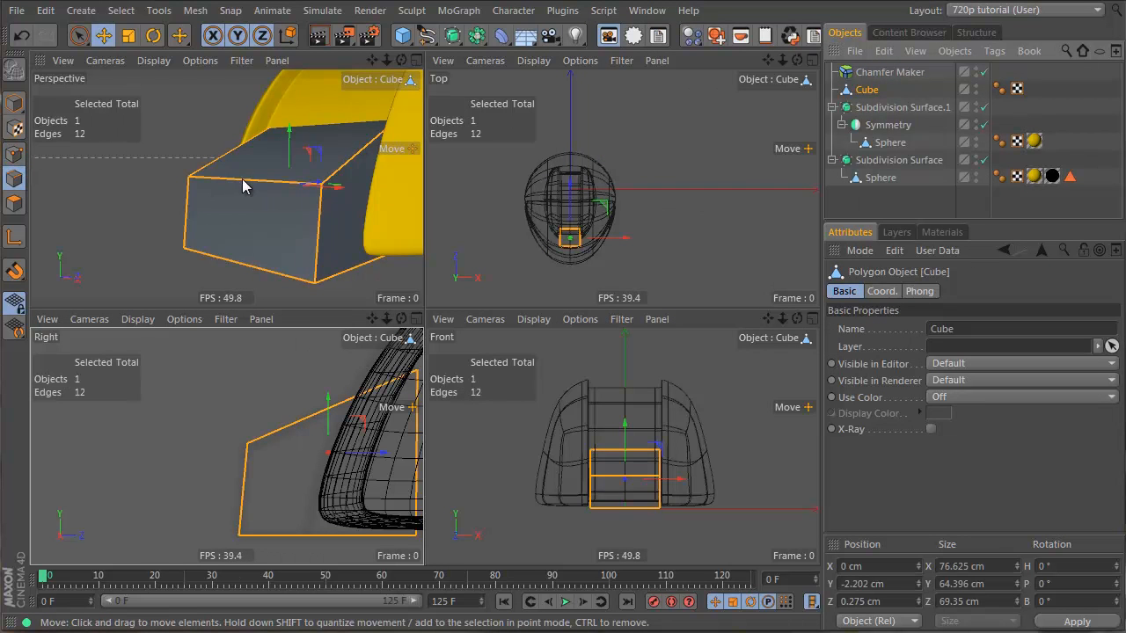
- Store the Cube's selected edges in an edge selection tag and make the Cube a child of Chamfer Maker
click(902, 74)
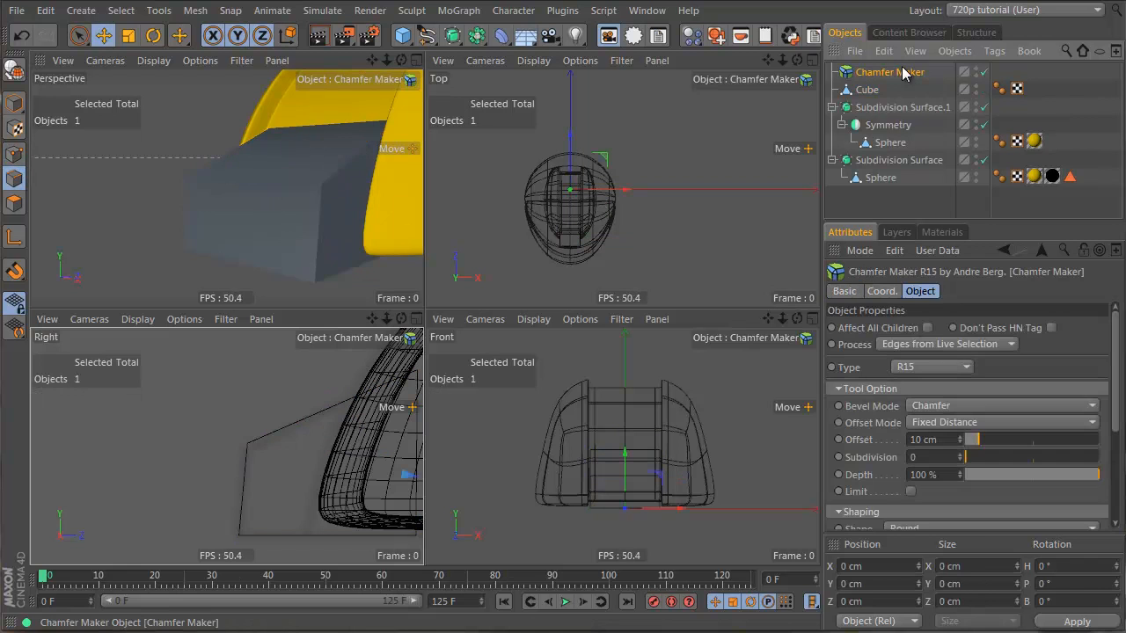
click(865, 95)
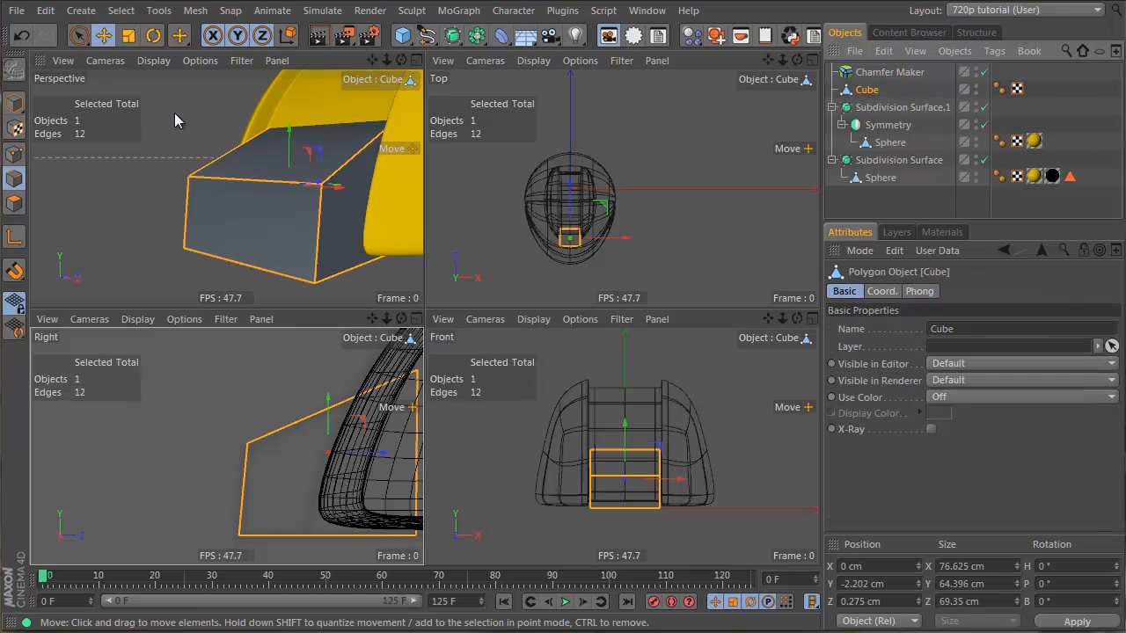
click(128, 15)
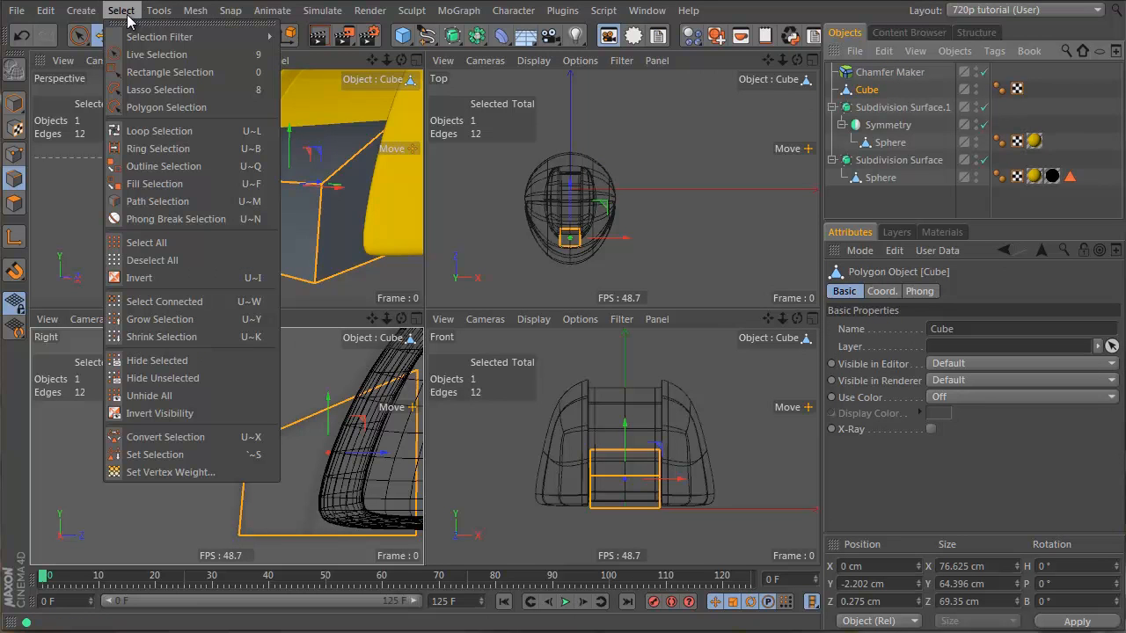
click(171, 456)
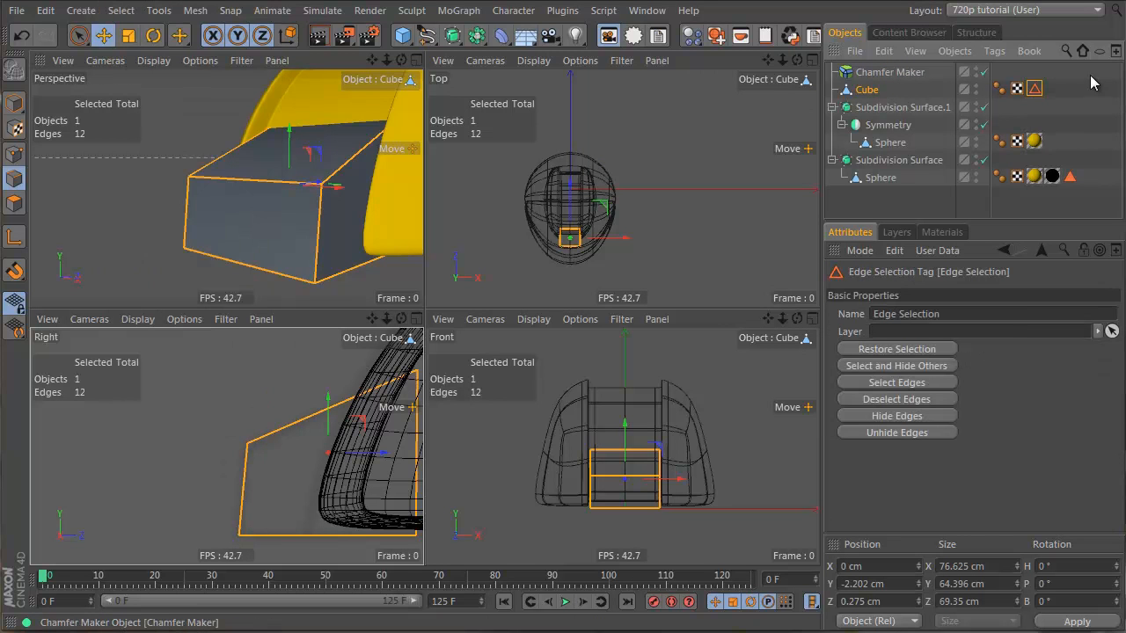
click(877, 75)
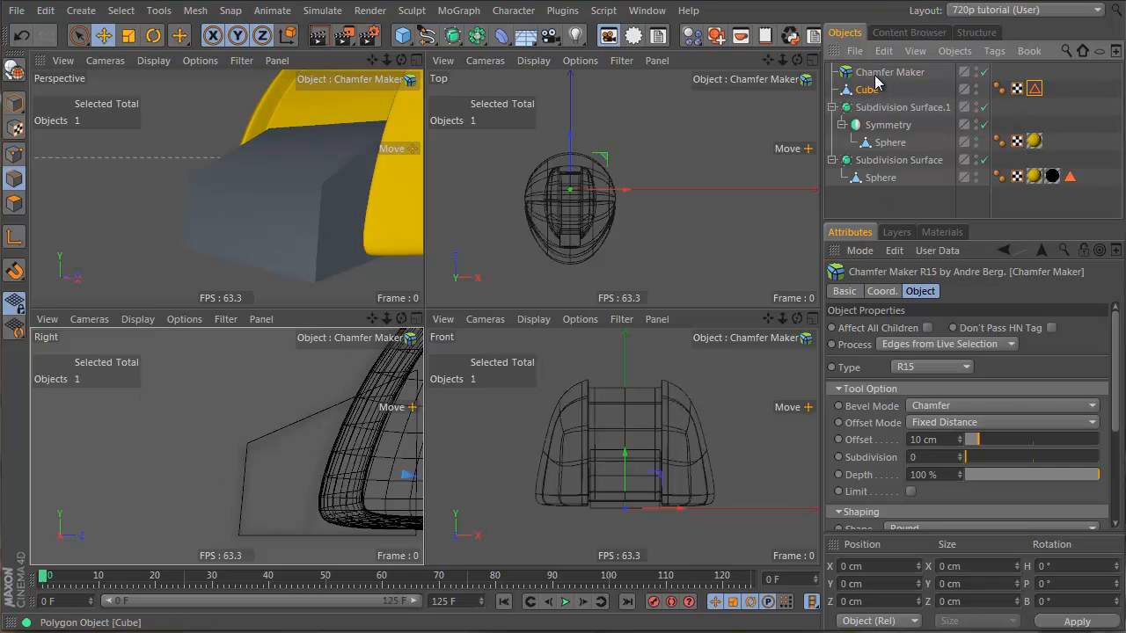
click(873, 88)
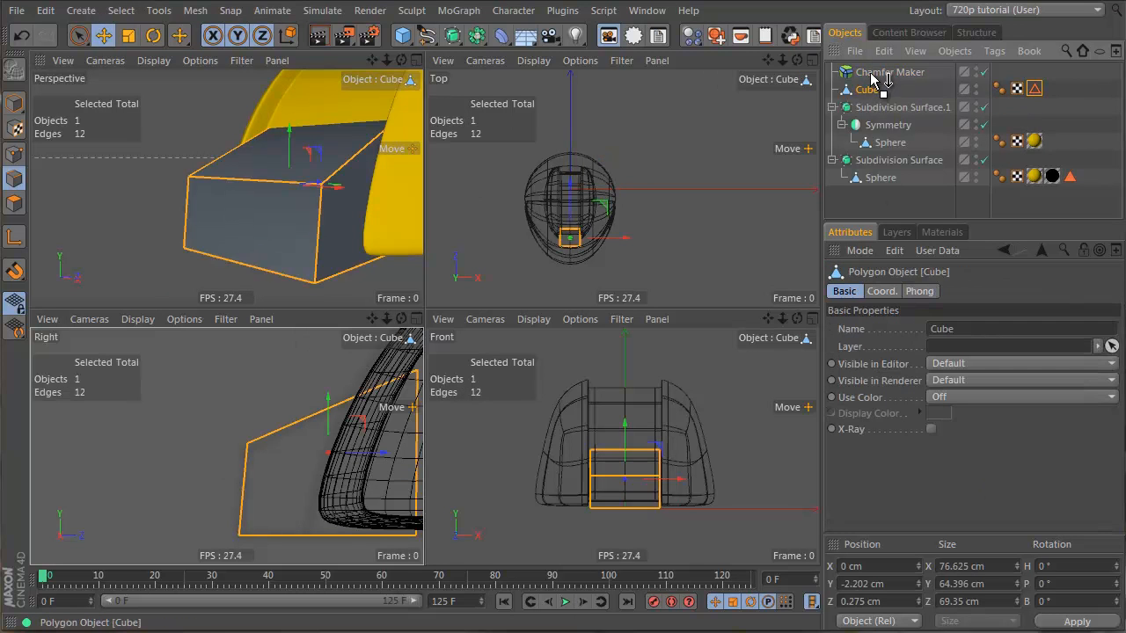
- Set Chamfer Maker's offset to 1 cm and subdivision to 2, and disable Phong Break Rounding
click(875, 73)
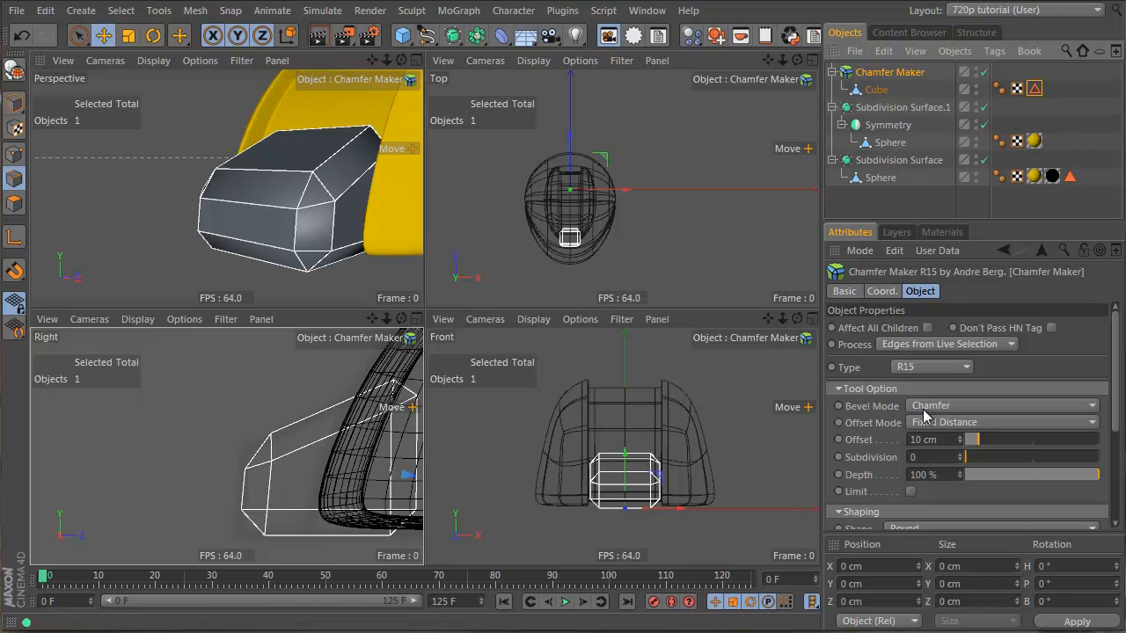
drag(977, 447, 968, 447)
scroll(945, 460, up, 2)
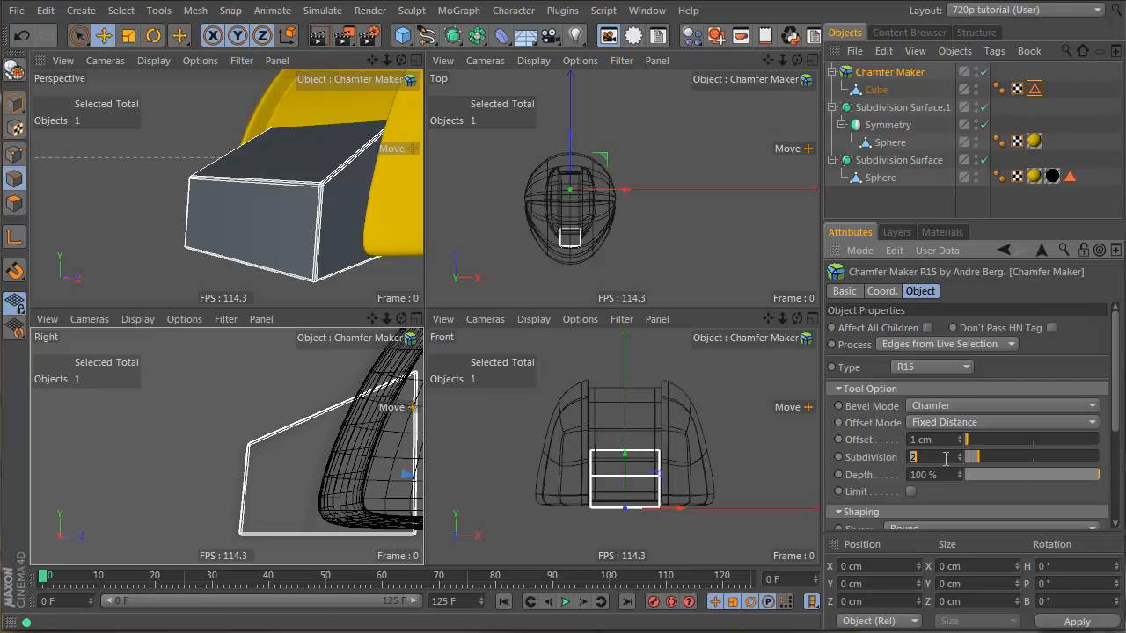
drag(974, 494, 999, 301)
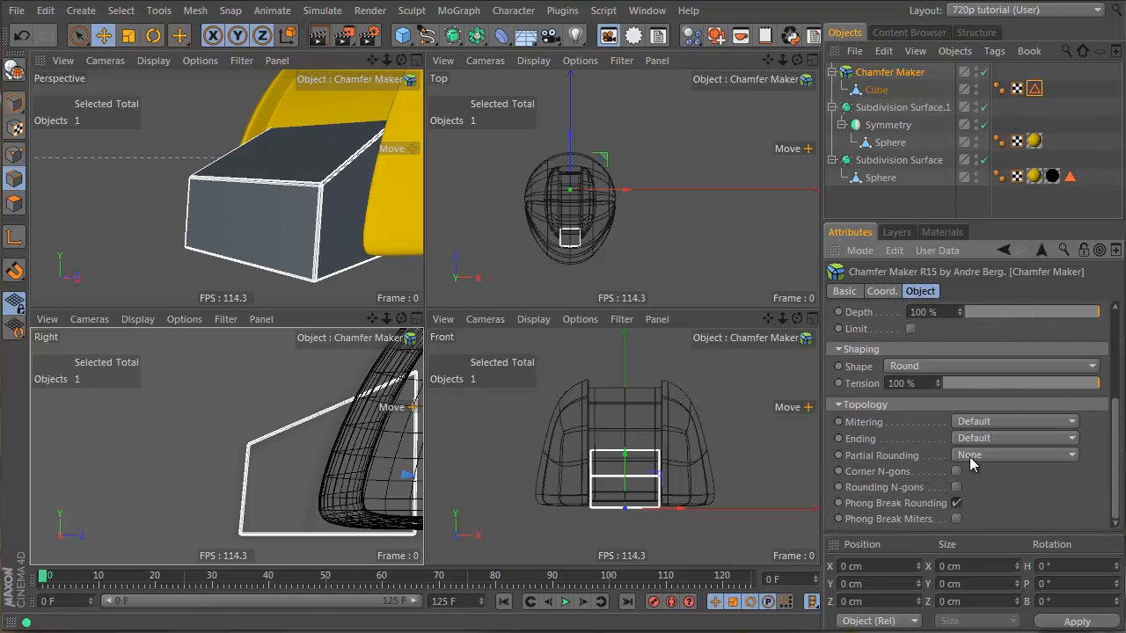
click(957, 504)
click(889, 202)
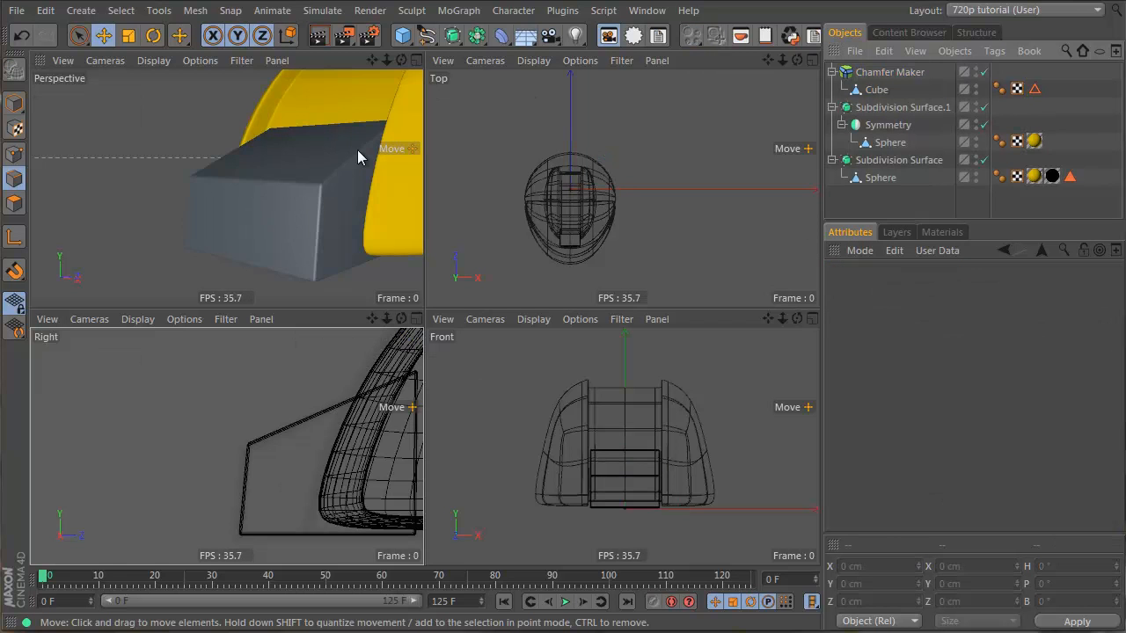
- Select the Cube and pick only the block's upper front edge in the enlarged perspective view
alt+drag(316, 204, 182, 194)
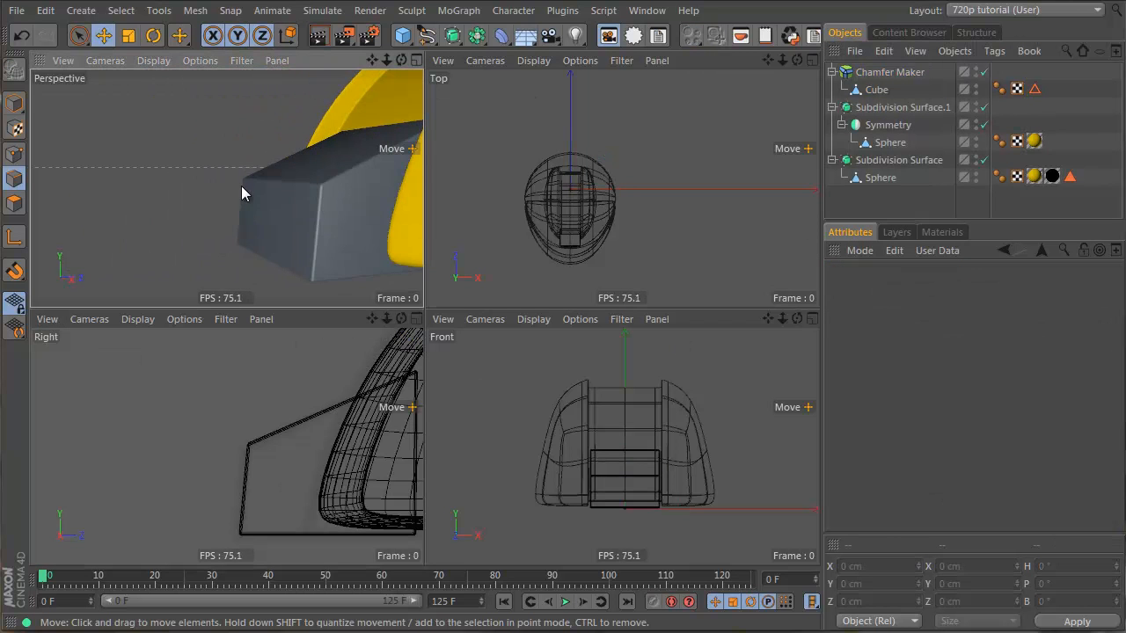
middle_click(405, 214)
alt+drag(407, 221, 572, 378)
click(875, 90)
alt+drag(580, 297, 464, 294)
key(Return)
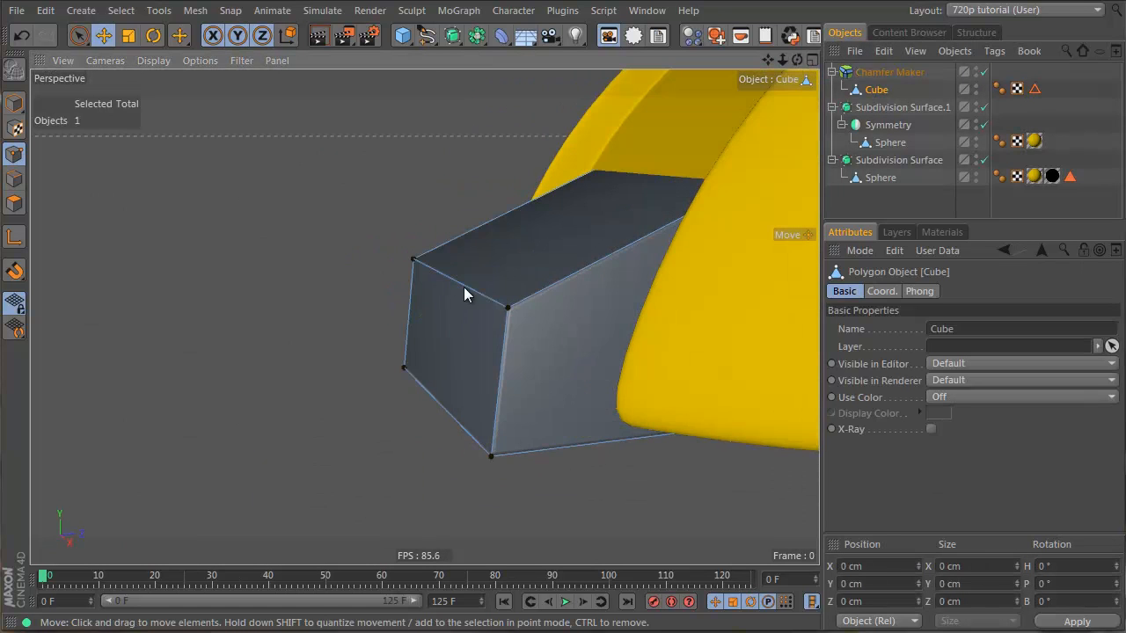
key(Return)
click(474, 284)
- Clear the selection and set Chamfer Maker's offset to 8 cm
alt+drag(535, 328, 403, 310)
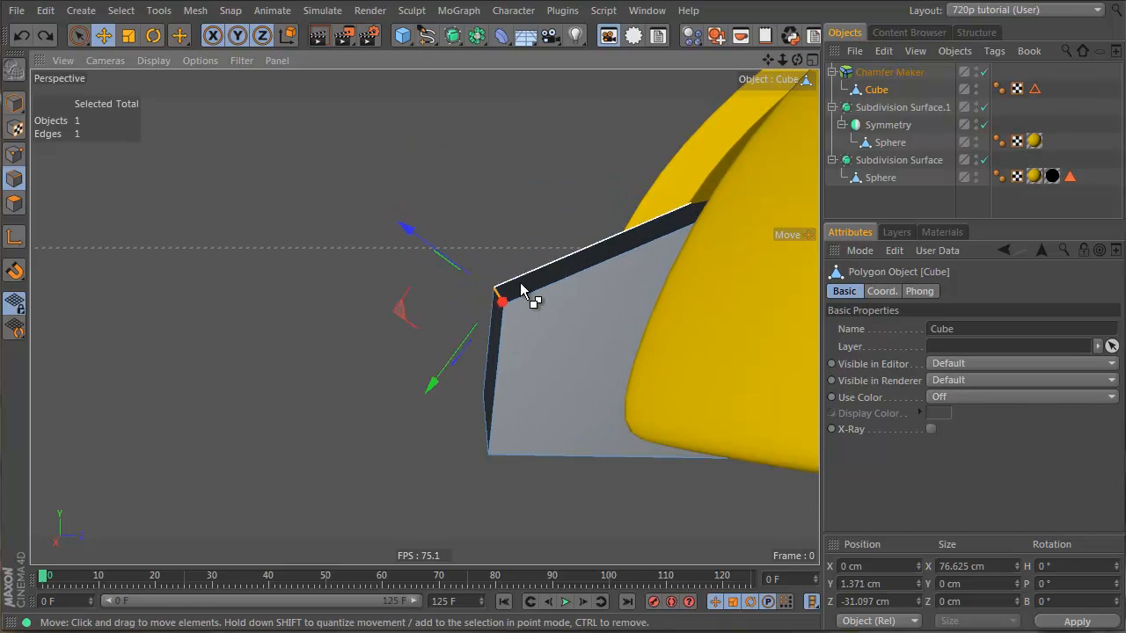
alt+right_drag(608, 324, 537, 346)
alt+drag(537, 346, 656, 400)
click(714, 402)
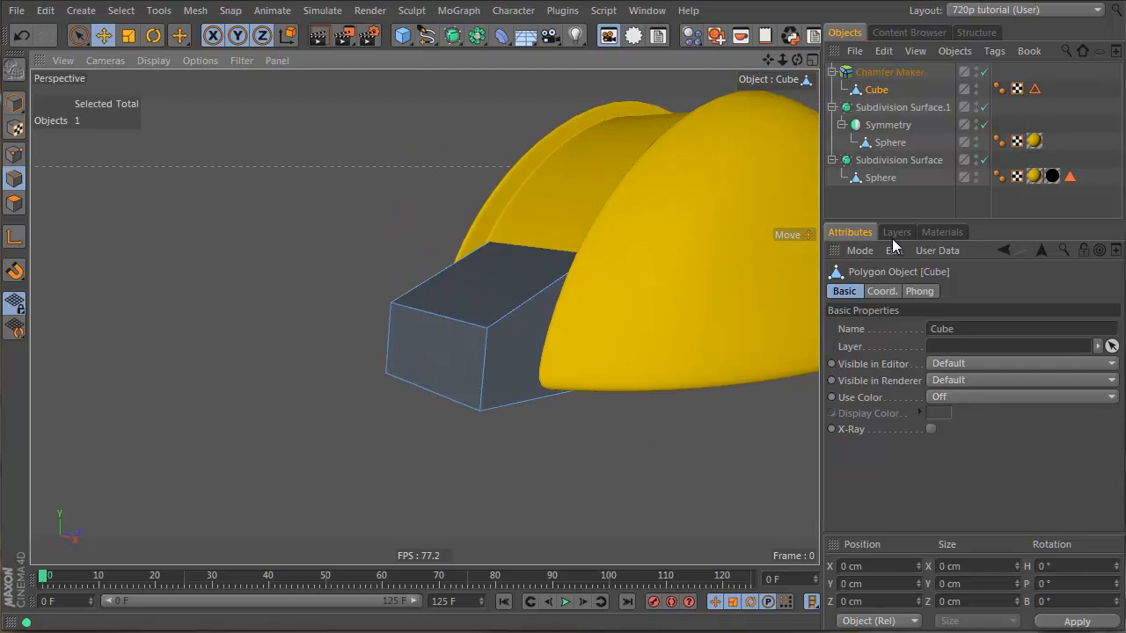
click(895, 203)
alt+drag(506, 307, 573, 307)
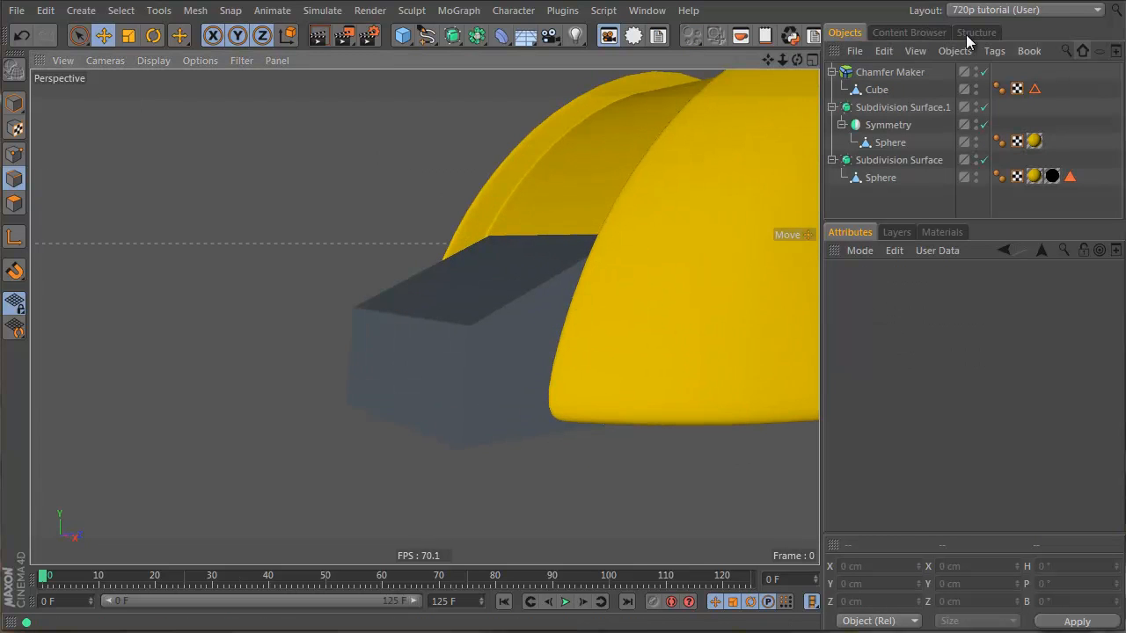
click(884, 73)
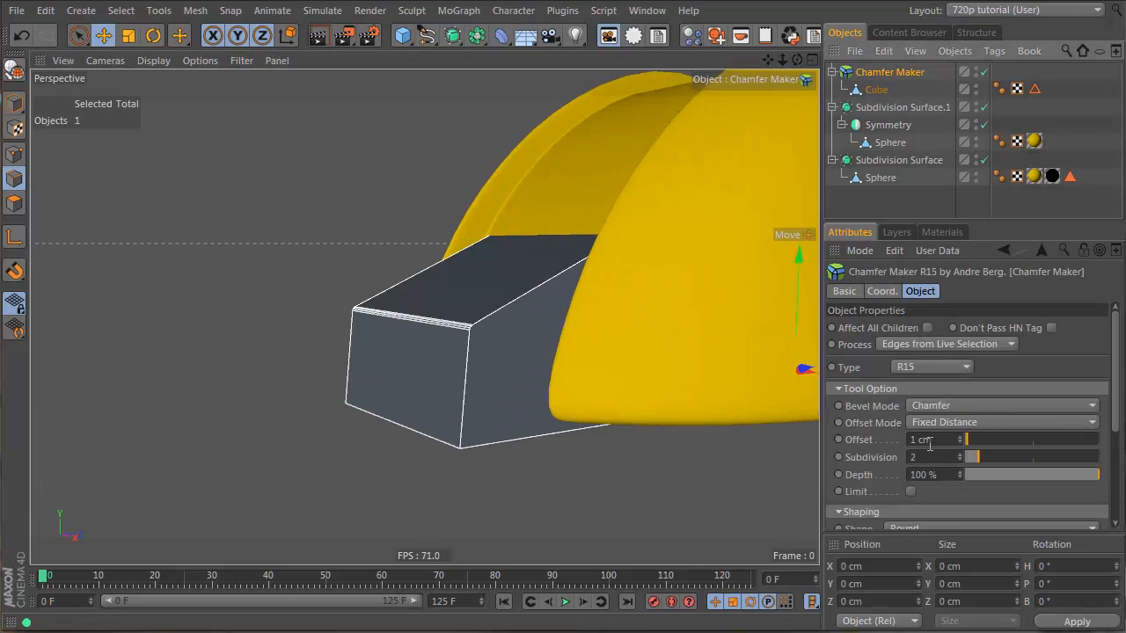
click(905, 91)
click(875, 74)
click(933, 440)
scroll(935, 442, up, 3)
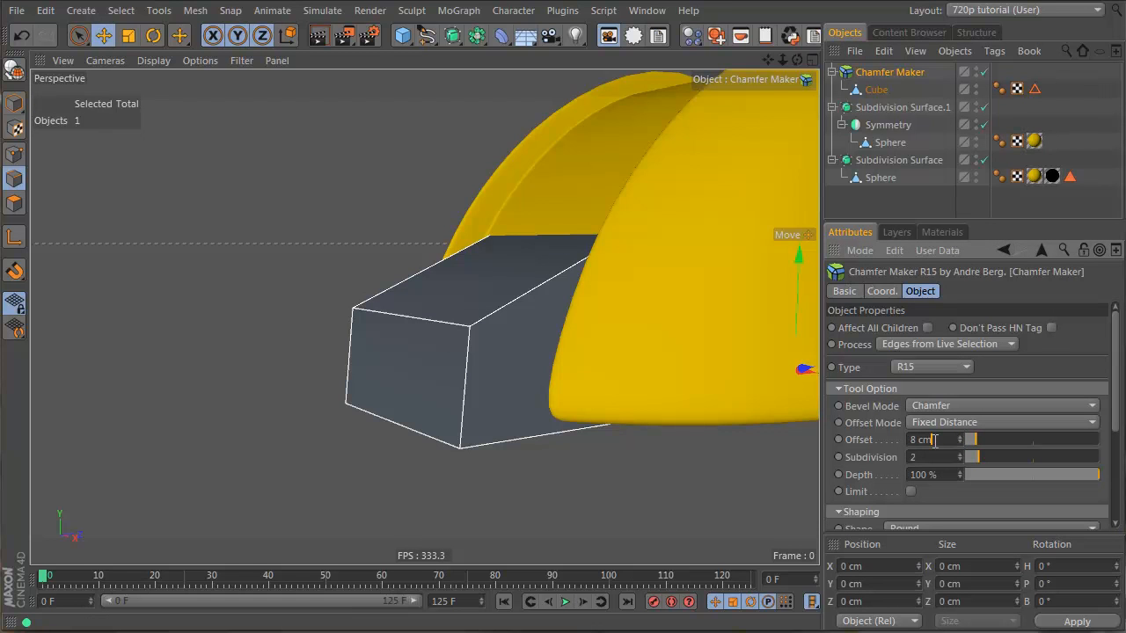
- Reselect the Cube's upper front edge and set Chamfer Maker's offset to 23 cm
click(875, 92)
click(440, 318)
click(889, 72)
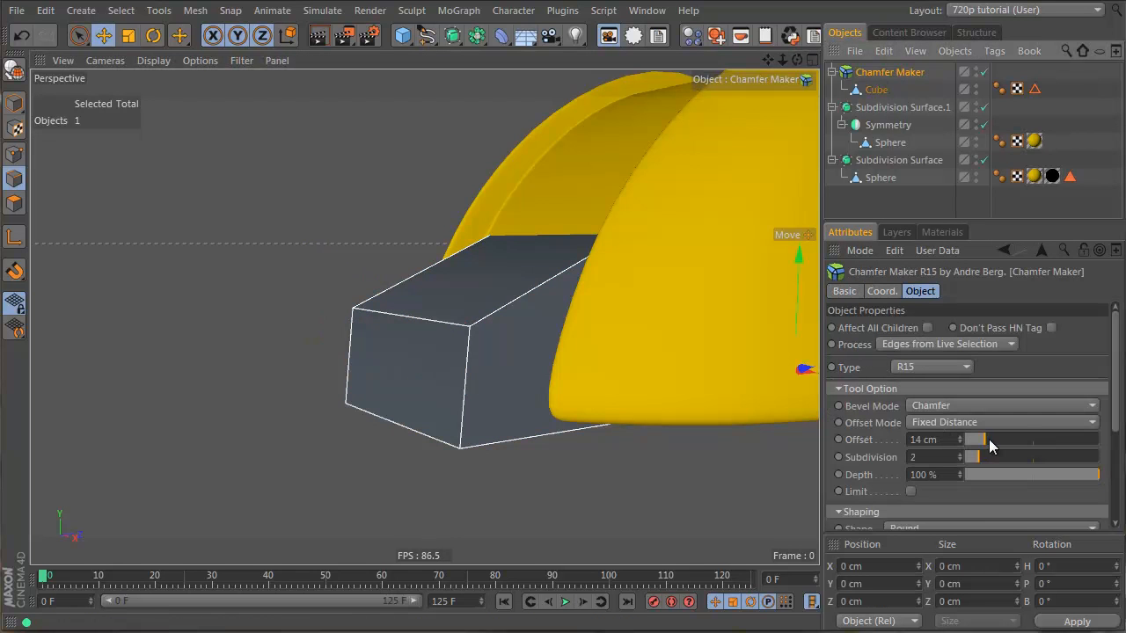
mouse_move(989, 446)
mouse_down()
mouse_move(1012, 443)
mouse_move(989, 442)
mouse_move(999, 452)
mouse_up()
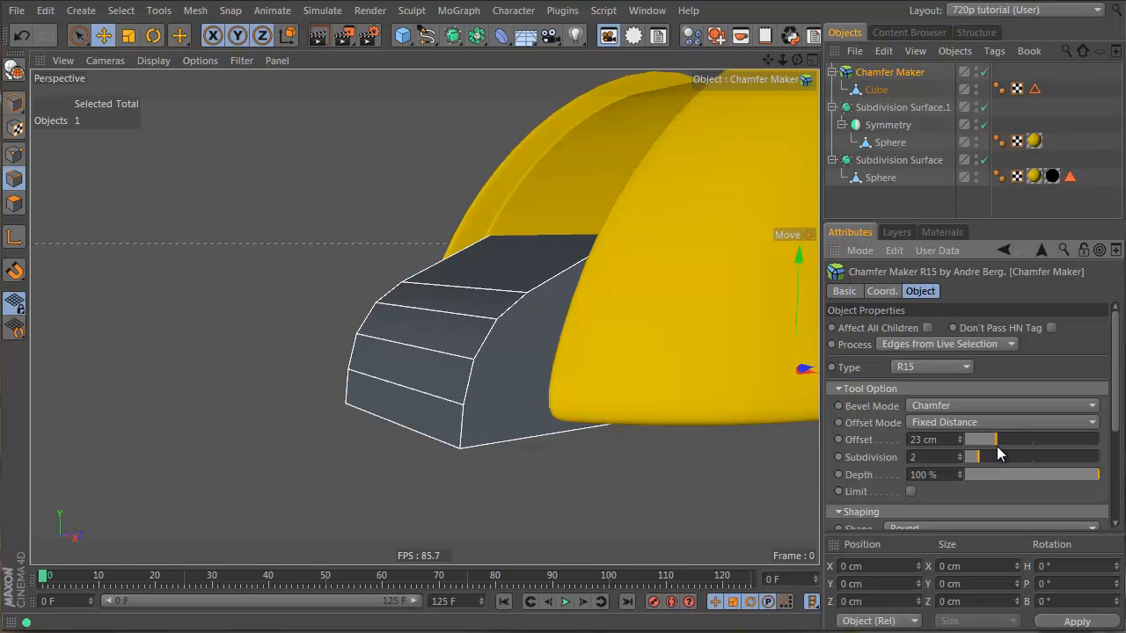
- Select all of the Cube's edges and set Chamfer Maker's offset to 4 cm
click(876, 90)
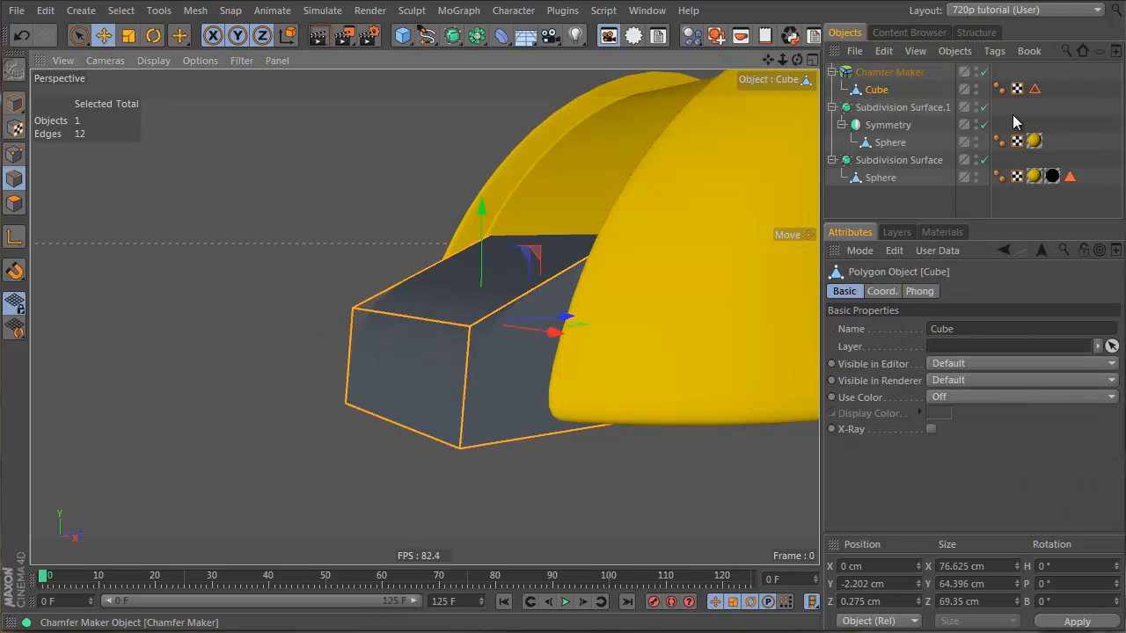
click(890, 72)
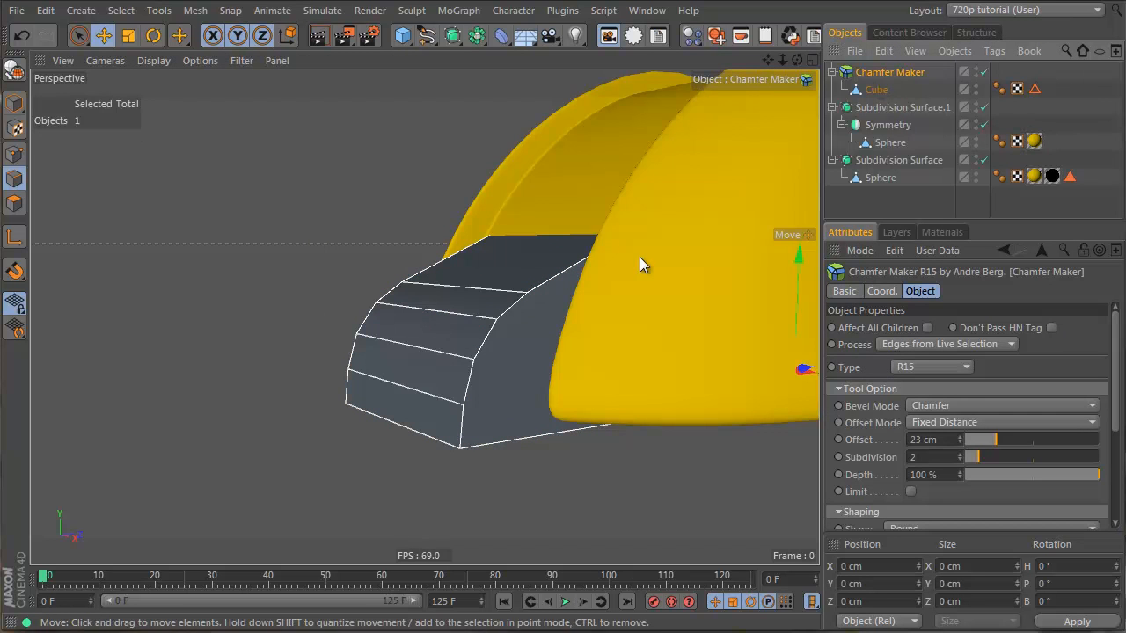
click(876, 90)
click(882, 74)
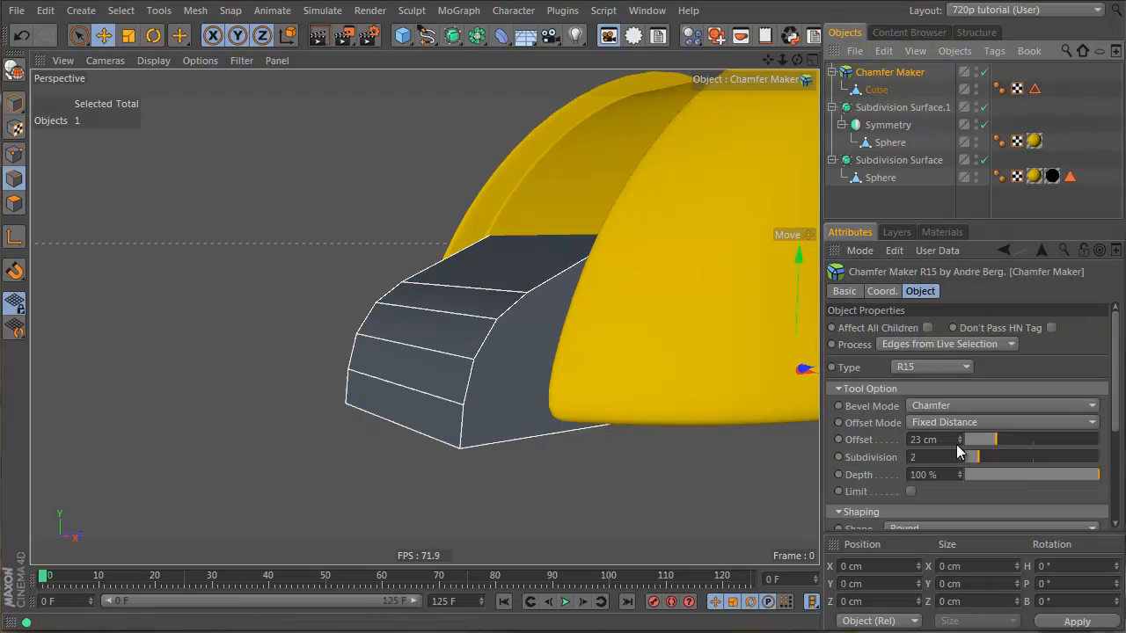
mouse_move(987, 439)
mouse_down()
mouse_move(998, 447)
mouse_move(971, 453)
mouse_up()
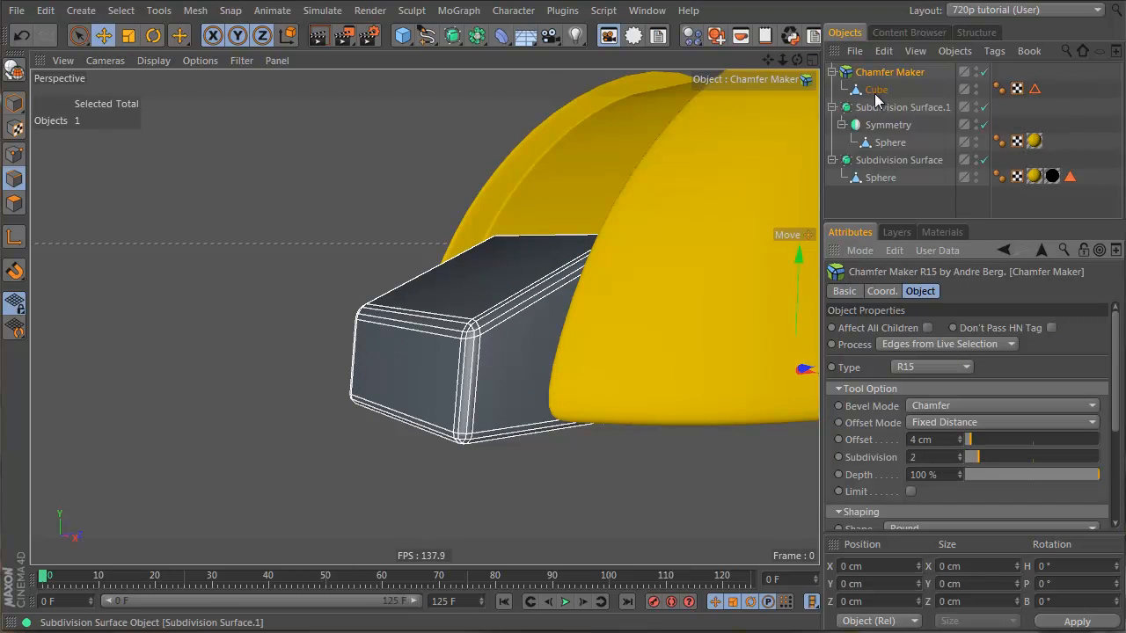
- Set Chamfer Maker's Process to Choosen Selection Sets and assign the Cube's stored edge selection tag to it
click(435, 257)
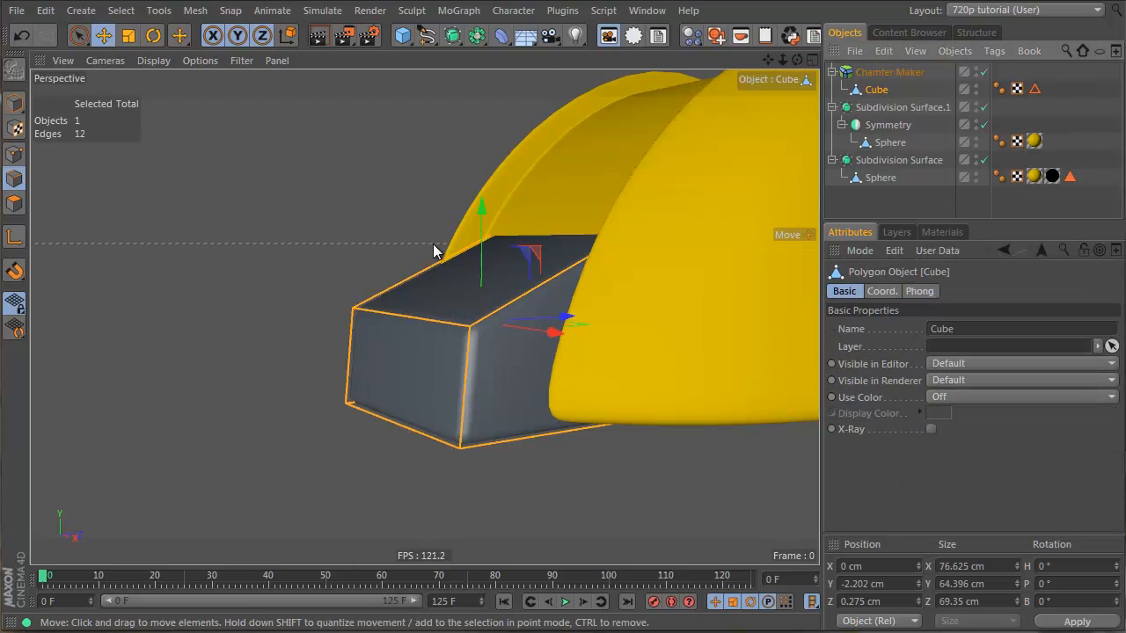
click(1034, 88)
click(887, 70)
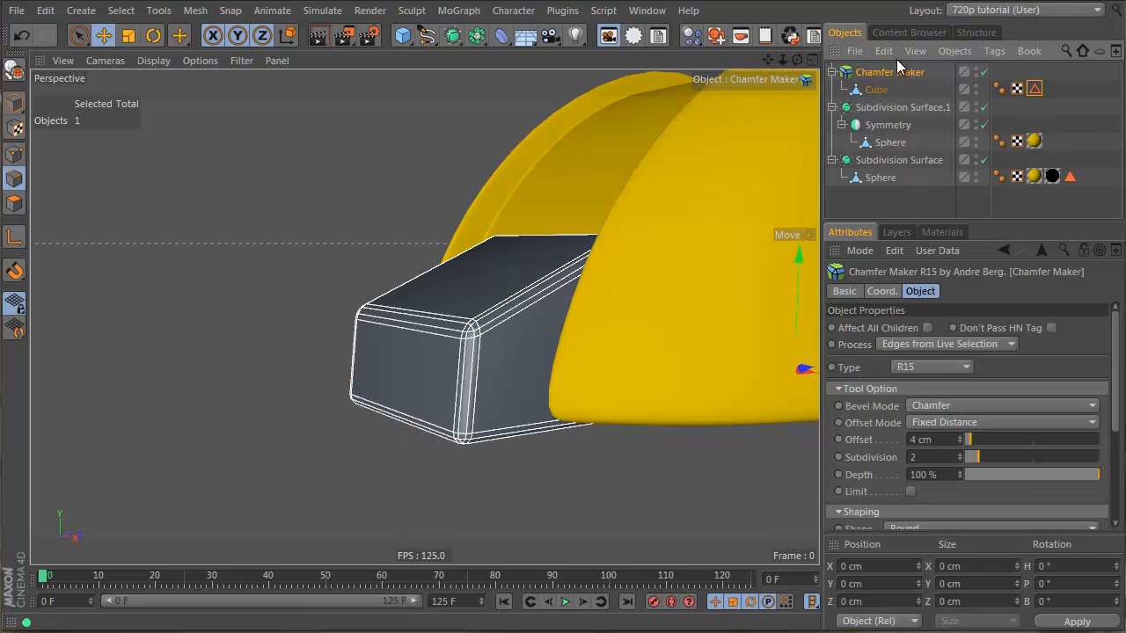
click(945, 344)
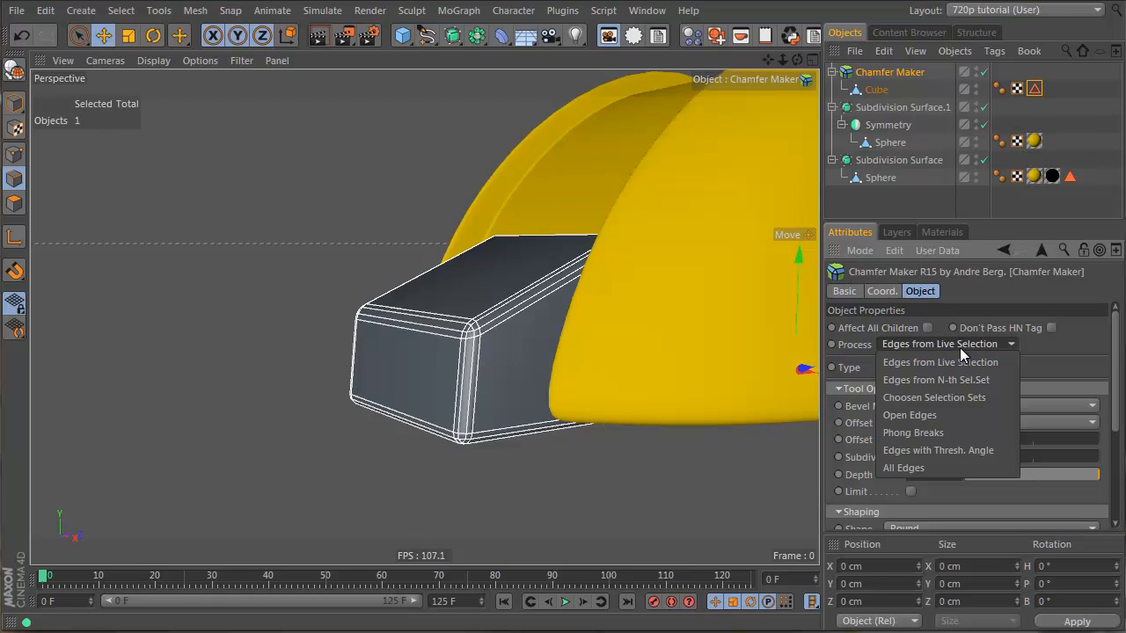
click(977, 397)
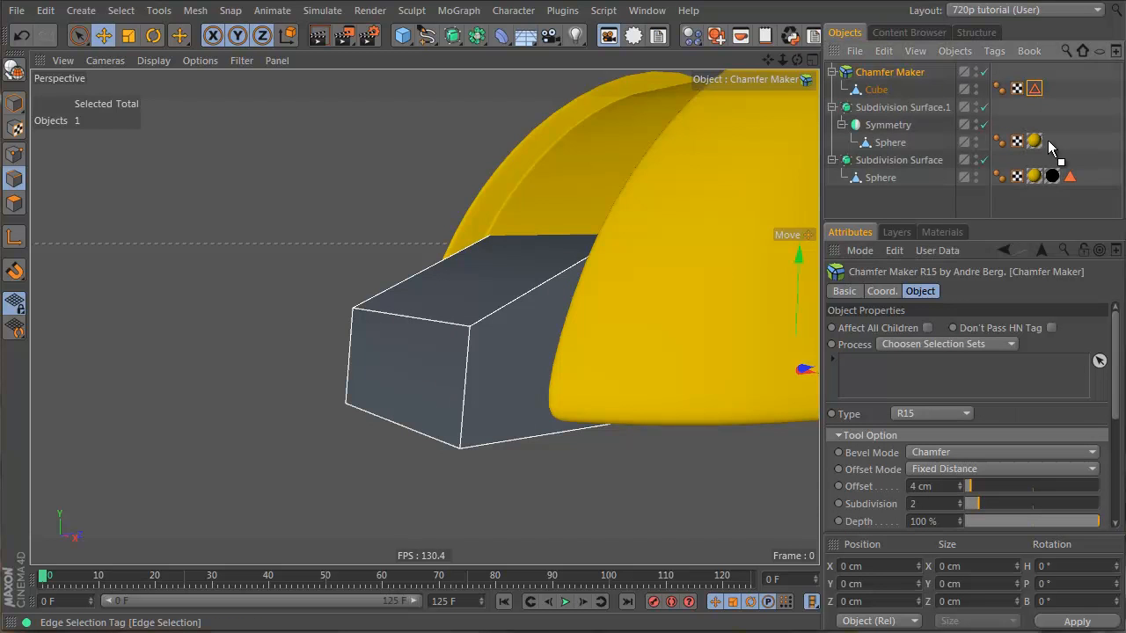
drag(901, 376, 902, 375)
- Try moving the block's upper front edge up and back toward the dome, and undo the move
click(922, 93)
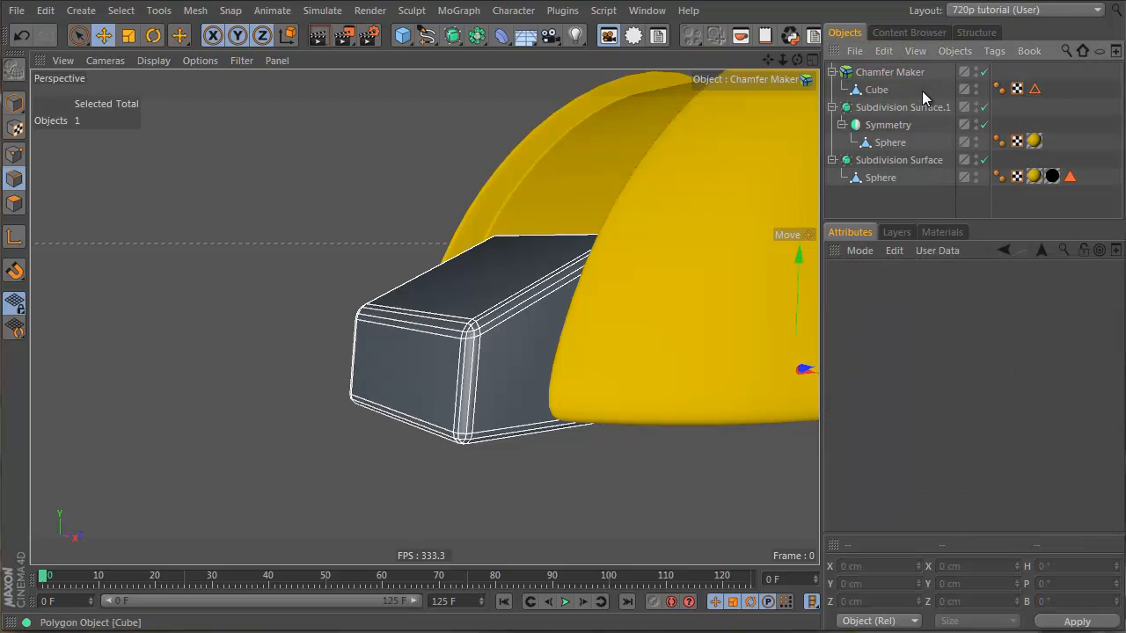
click(853, 88)
click(440, 322)
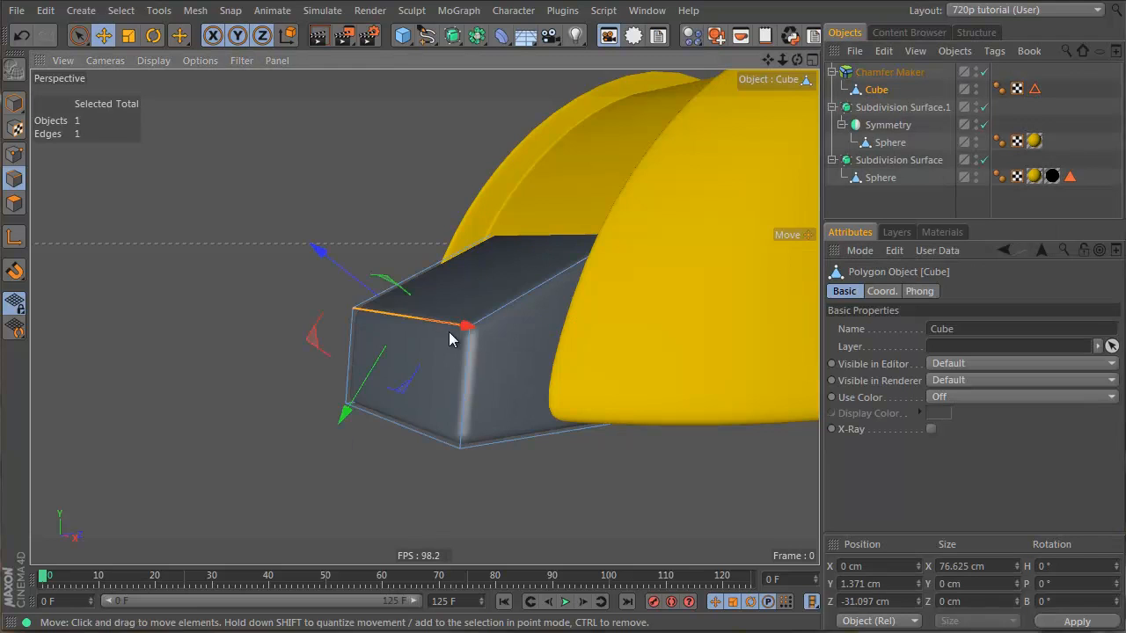
mouse_move(313, 335)
mouse_down()
mouse_move(313, 288)
mouse_move(360, 322)
mouse_move(348, 308)
mouse_up()
key(ctrl+z)
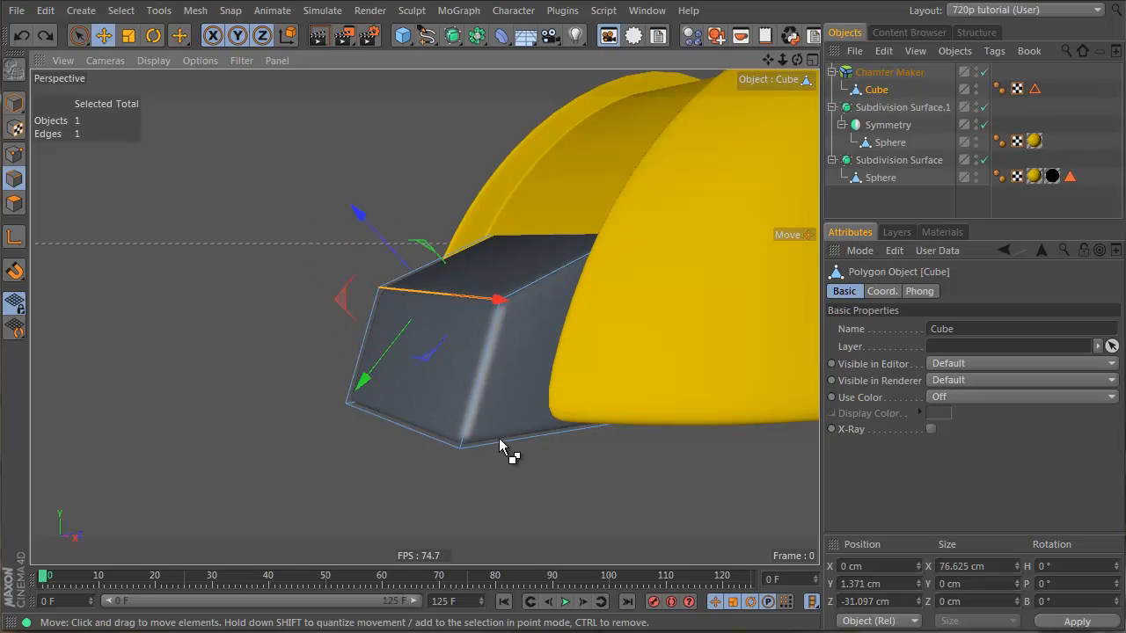
- Nudge the Cube's upper front edge slightly forward and down in edge mode, to about Y 1.1 cm, Z -32.3 cm
click(889, 73)
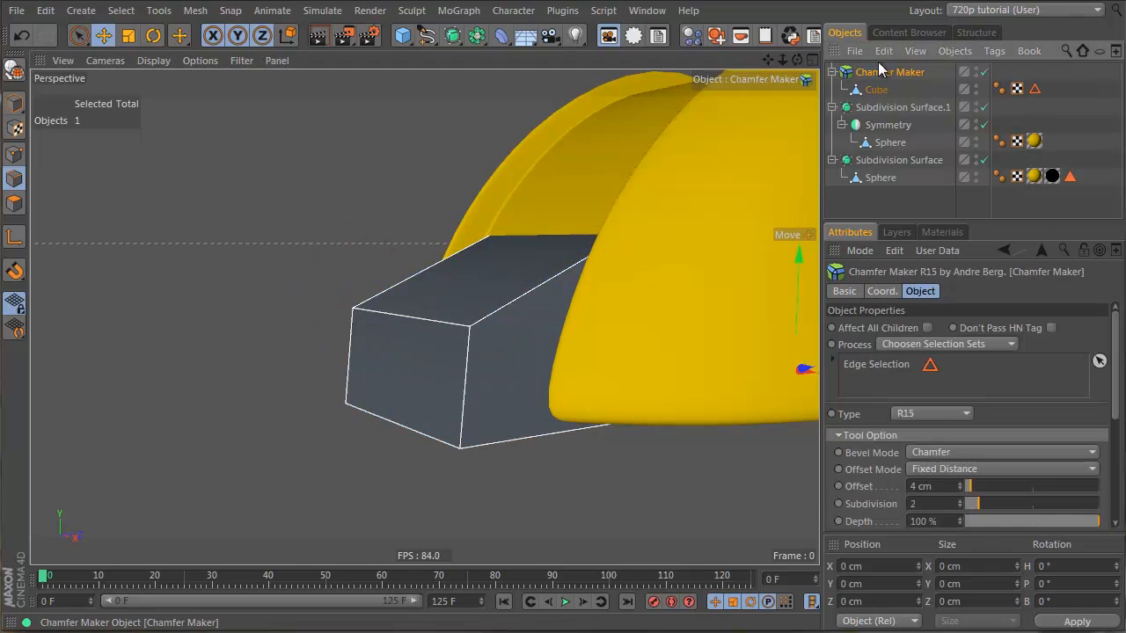
click(876, 90)
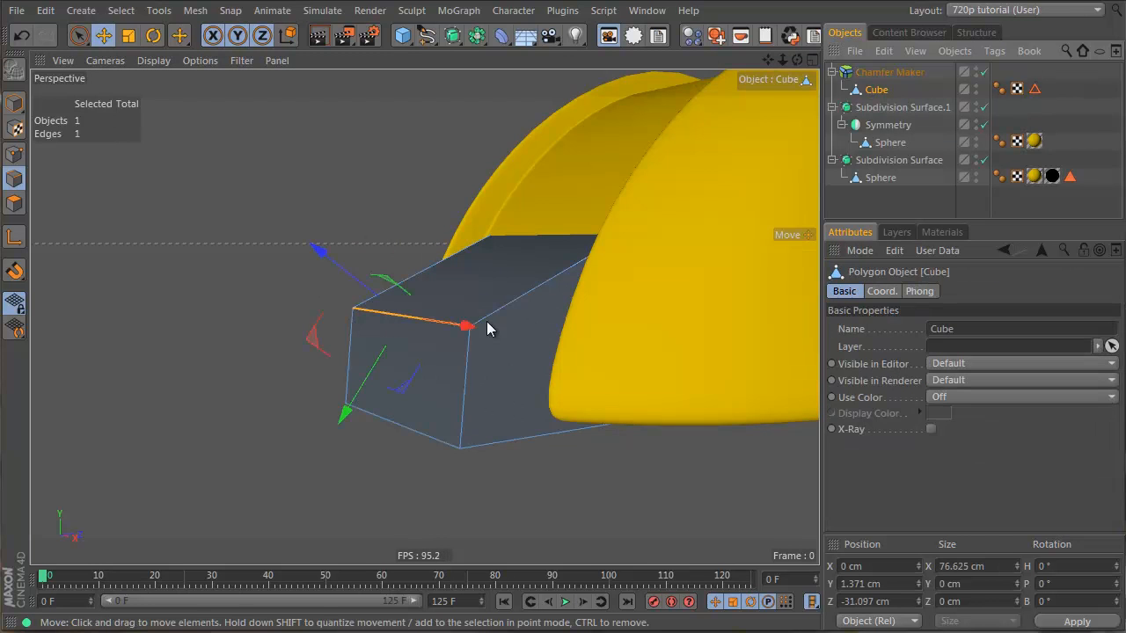
key(Return)
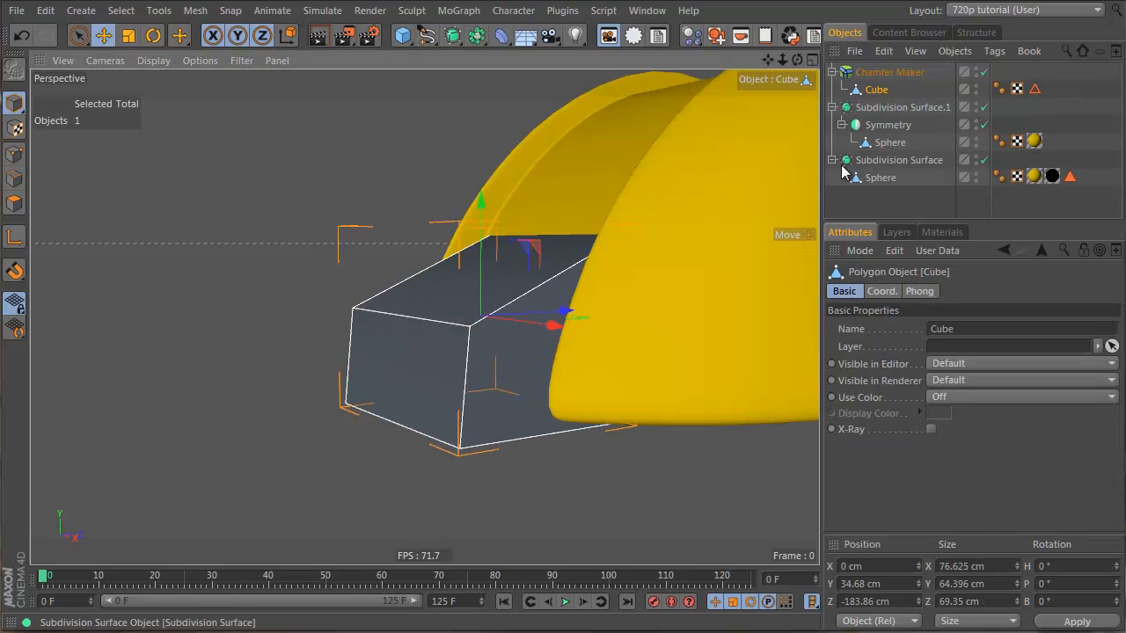
click(922, 89)
click(865, 90)
key(Return)
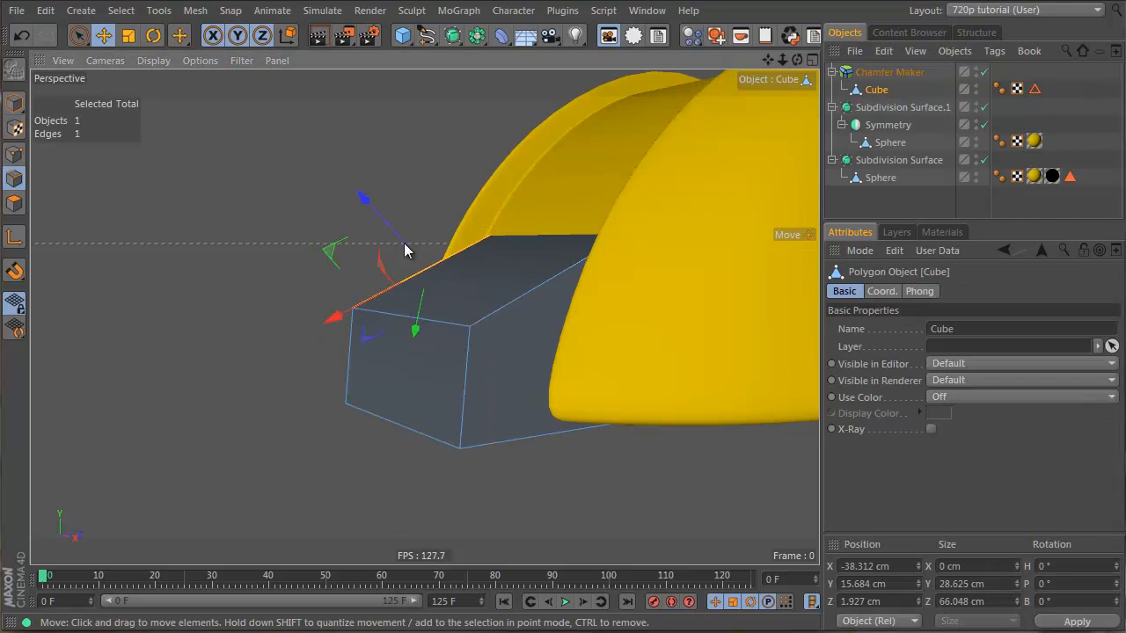
alt+drag(476, 302, 329, 341)
click(413, 306)
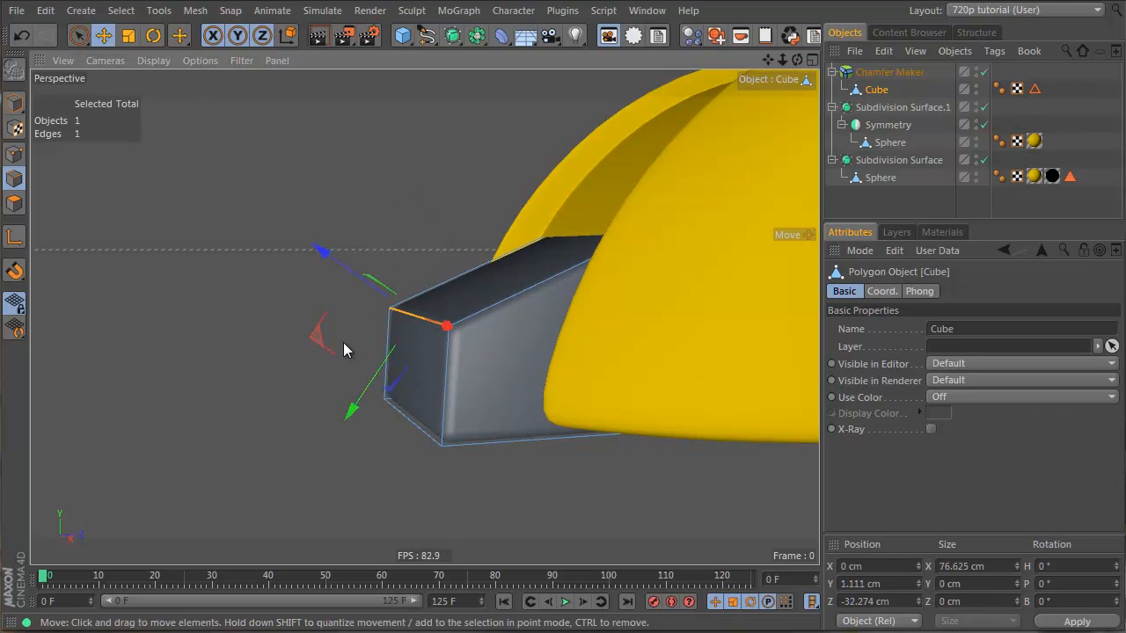
click(922, 204)
- Set Chamfer Maker's offset to 1 cm and inspect the chamfered block from the side
click(889, 72)
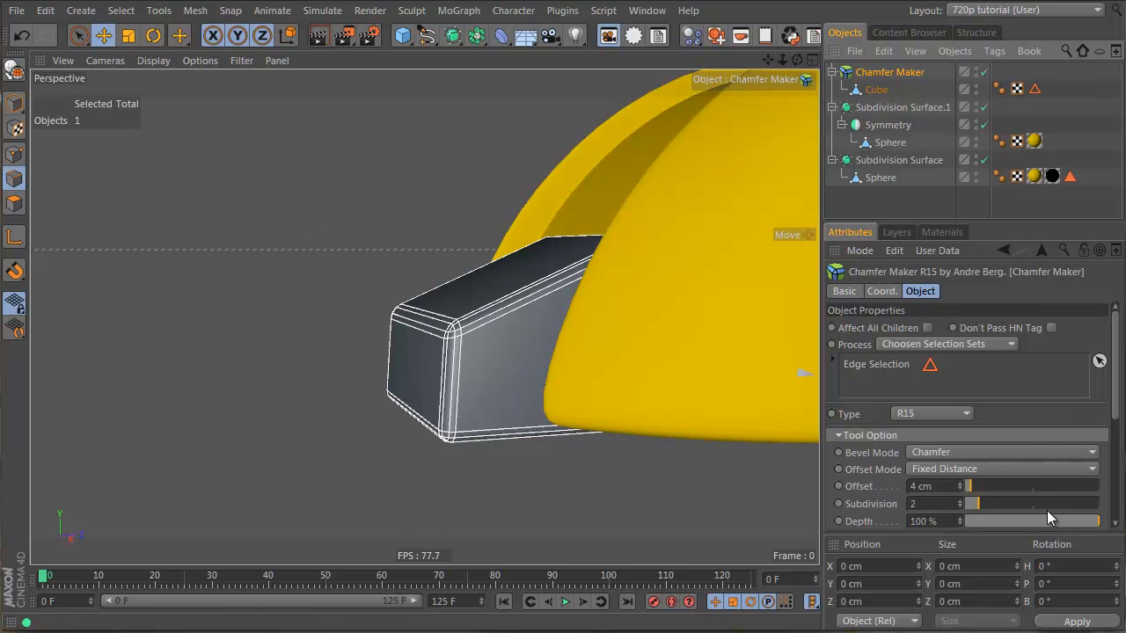
scroll(939, 484, down, 3)
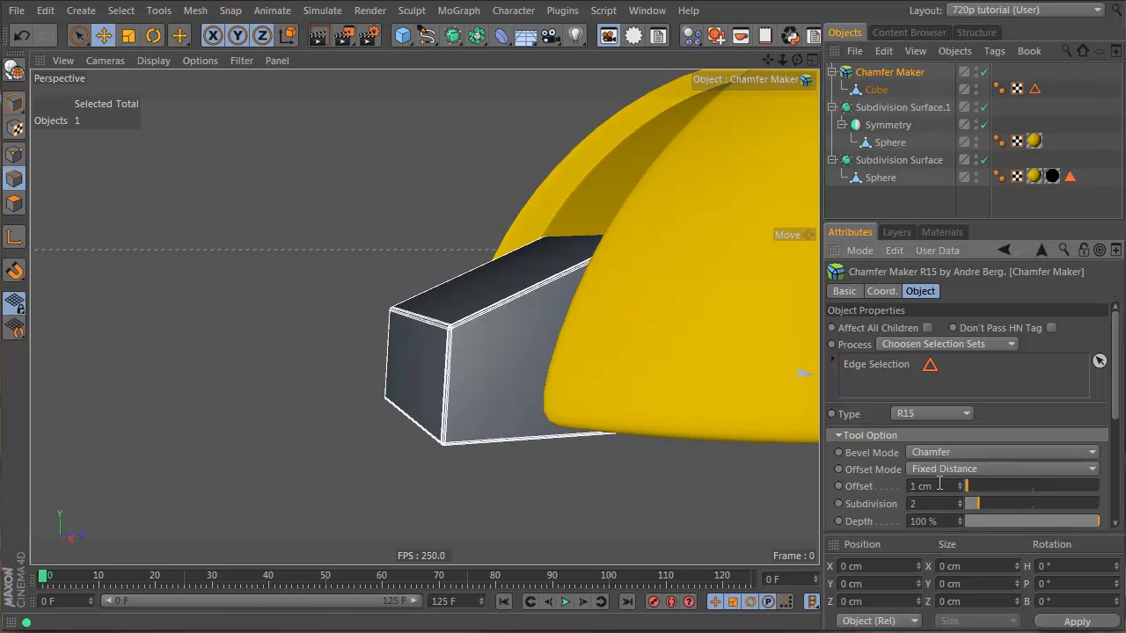
click(922, 203)
alt+drag(541, 332, 432, 370)
click(432, 370)
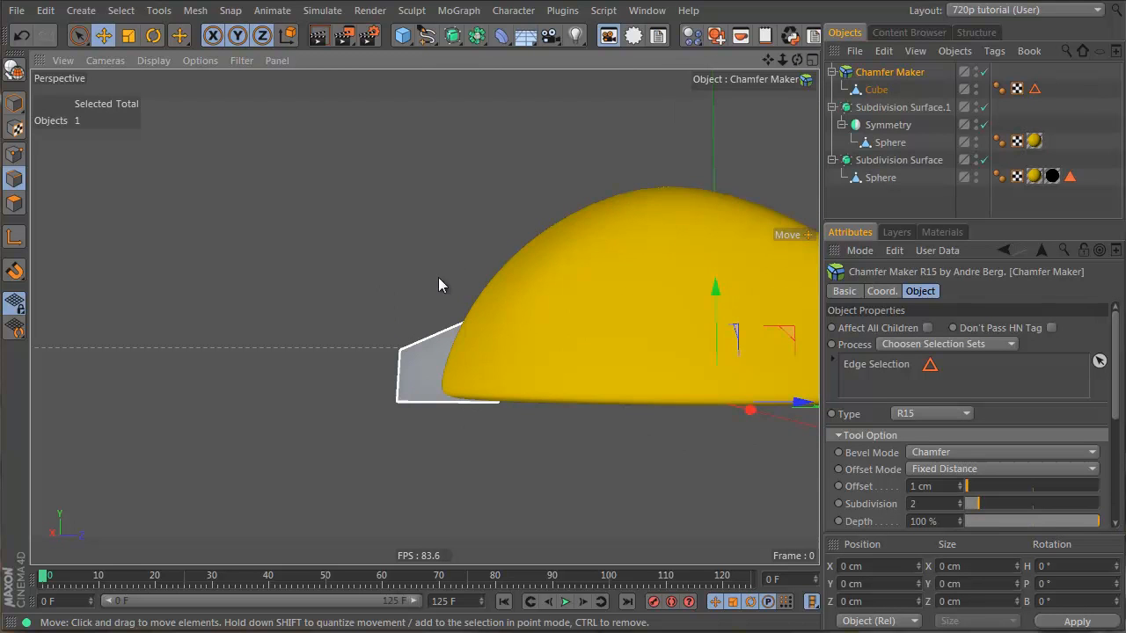
alt+drag(438, 278, 501, 308)
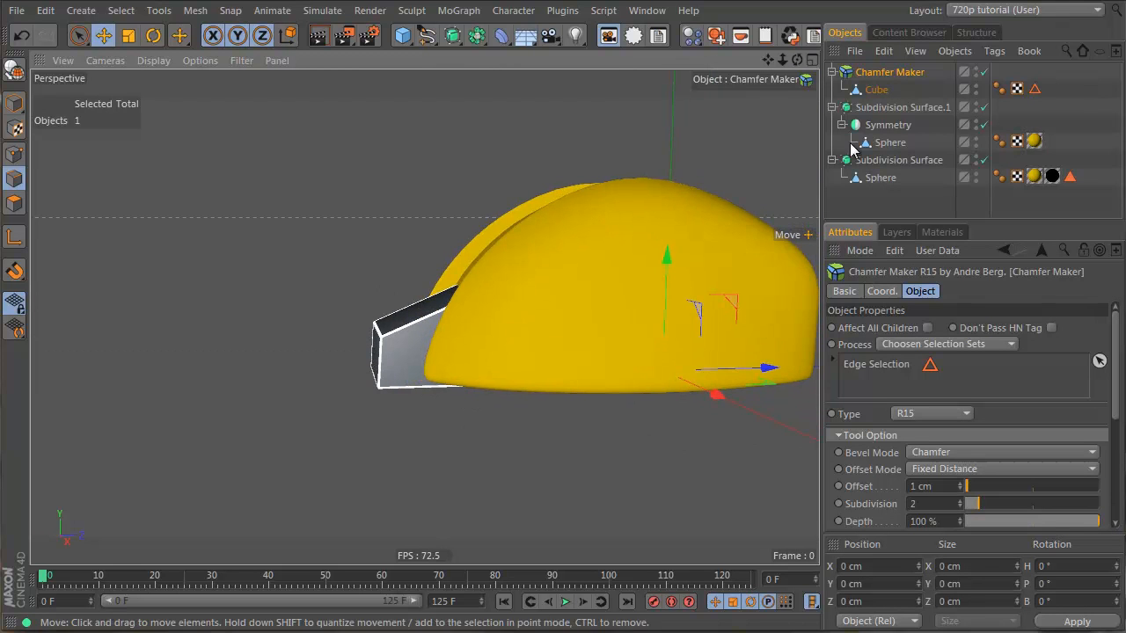
- Make Chamfer Maker a child of the Cube and zero its position so both objects share the same axis
click(877, 89)
key(Return)
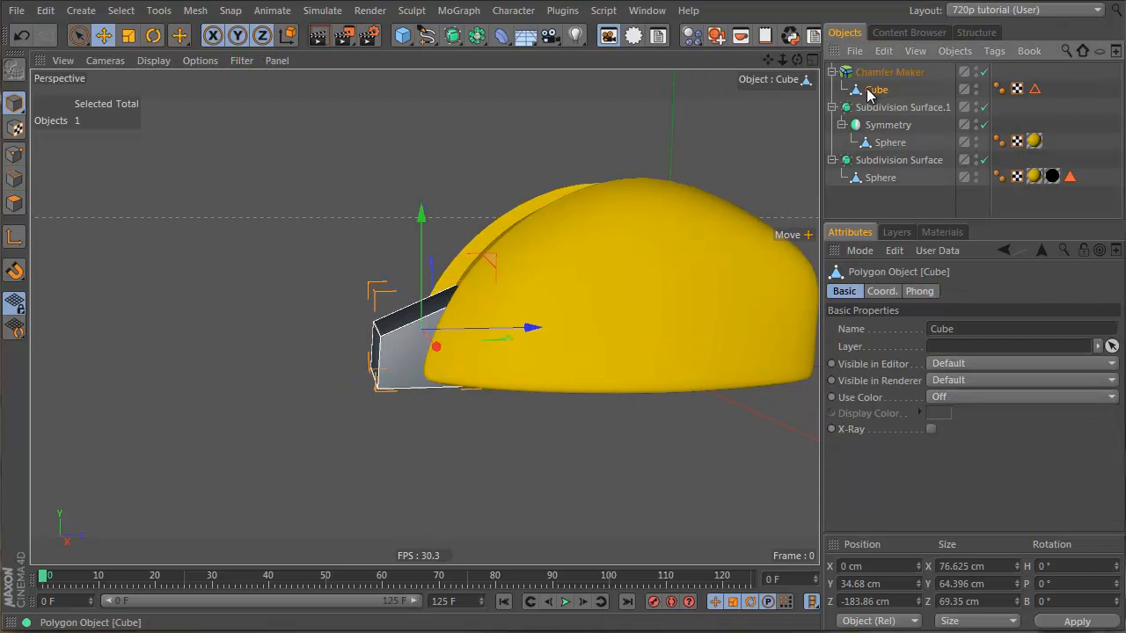
click(880, 73)
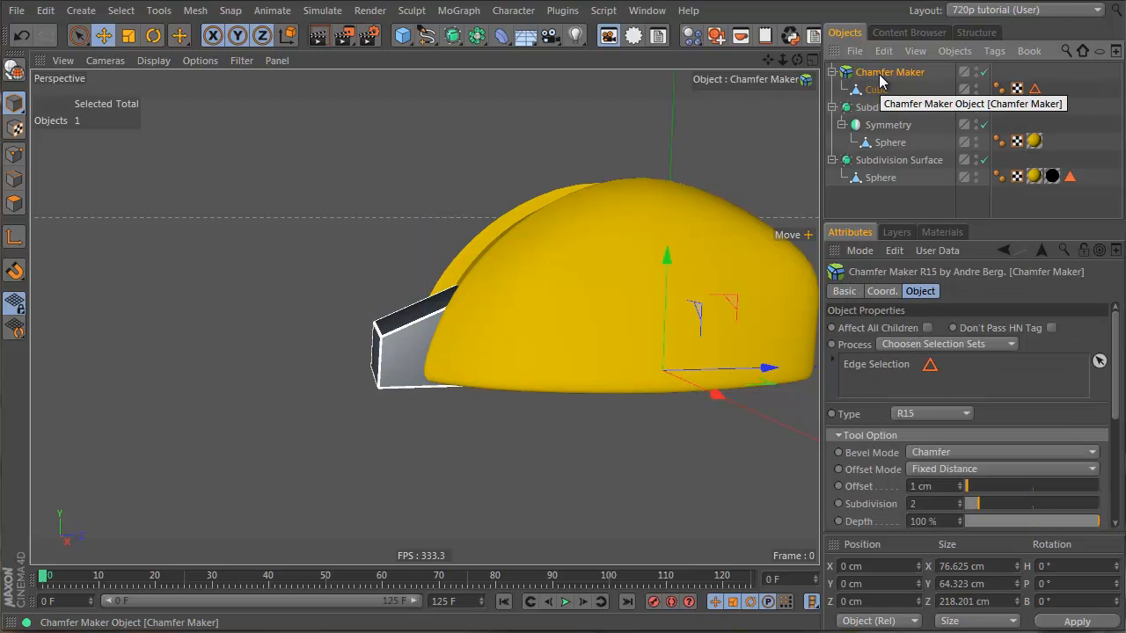
mouse_move(864, 93)
mouse_down()
mouse_move(868, 56)
mouse_move(871, 74)
mouse_up()
click(871, 91)
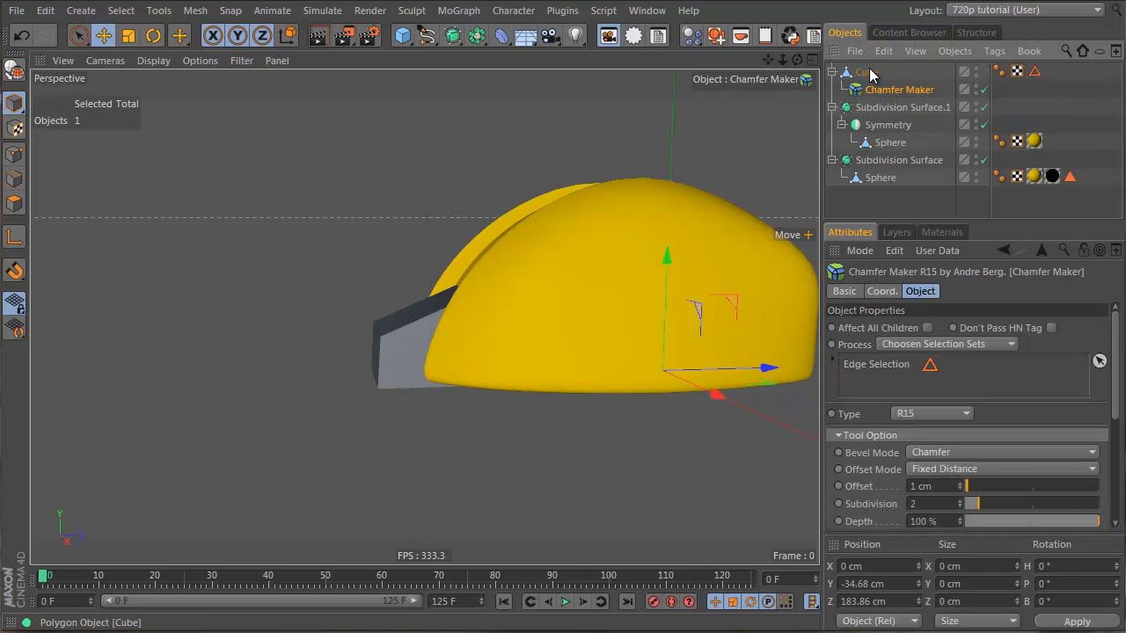
click(909, 585)
text(0)
key(Return)
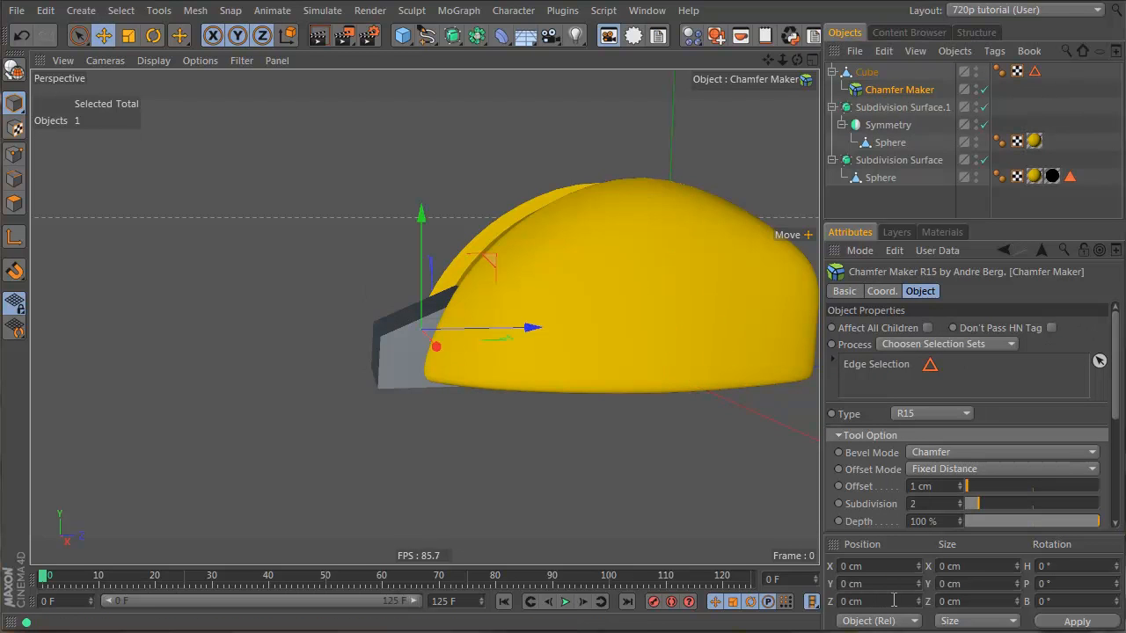
- Make the Cube a child of Chamfer Maker again and select Chamfer Maker
drag(863, 64, 862, 74)
click(918, 89)
click(893, 79)
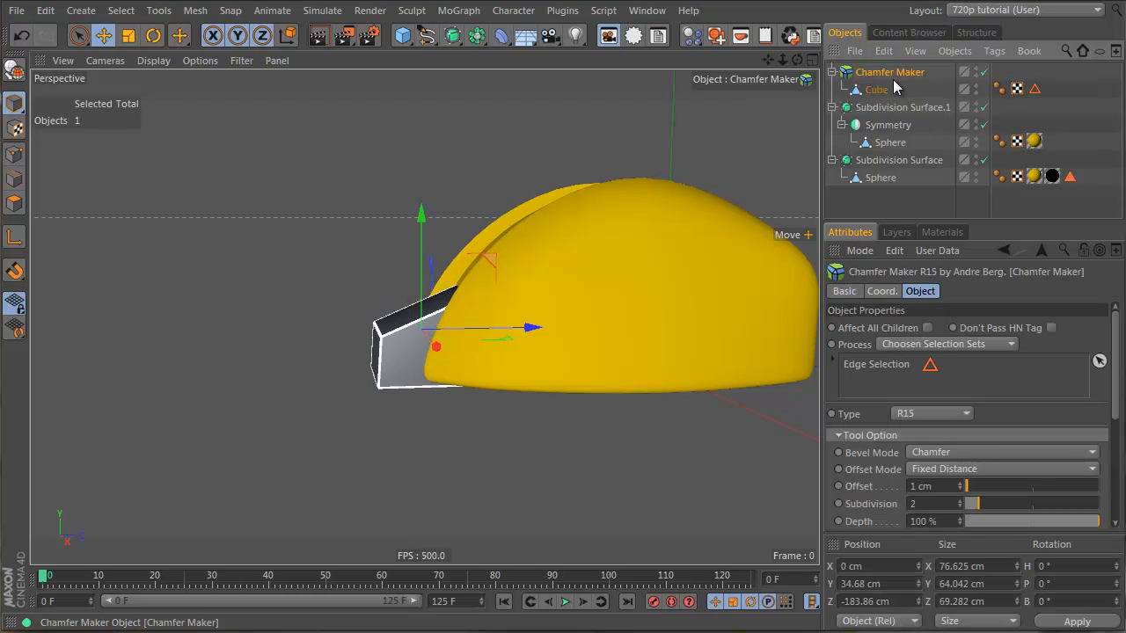
- Set Chamfer Maker's offset to 2 cm
double_click(928, 485)
key(Up)
key(Up)
key(Down)
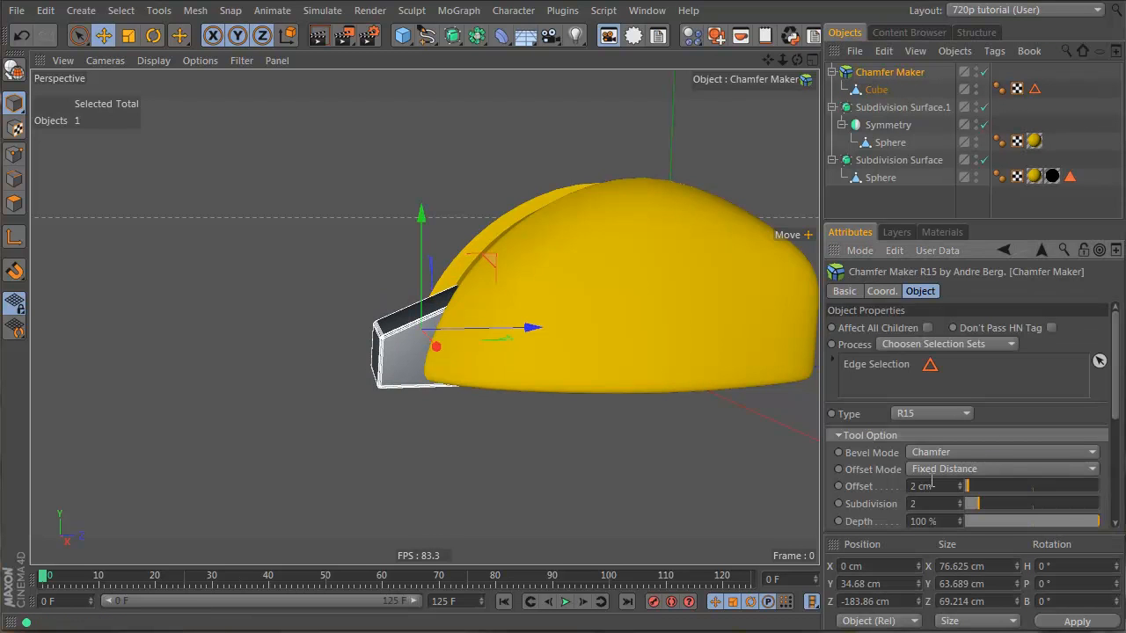
- Duplicate the Chamfer Maker block to the opposite end of the dome and rotate the copy's heading to -180°
click(935, 98)
alt+drag(389, 352, 407, 415)
alt+drag(441, 376, 327, 327)
middle_click(395, 279)
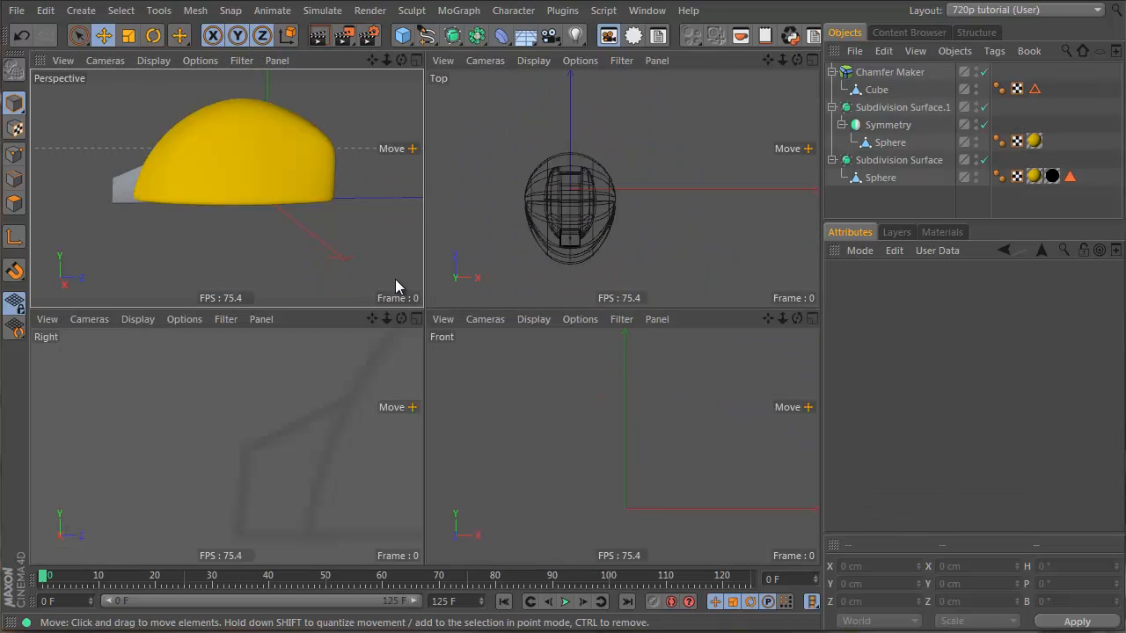
click(890, 76)
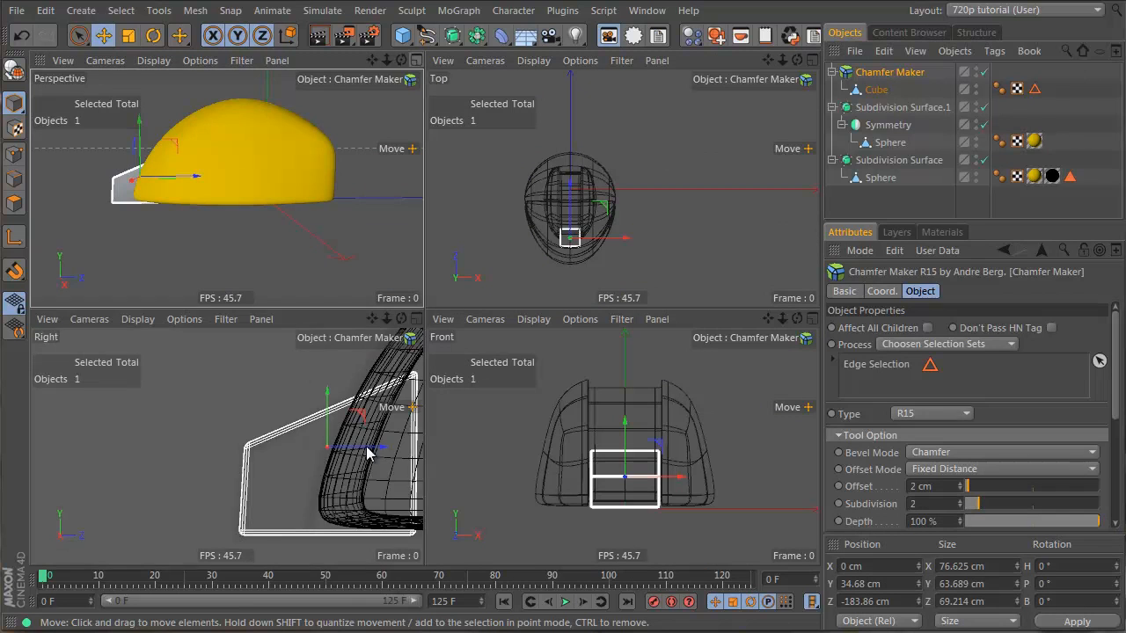
alt+right_drag(364, 450, 265, 483)
alt+middle_drag(387, 466, 54, 467)
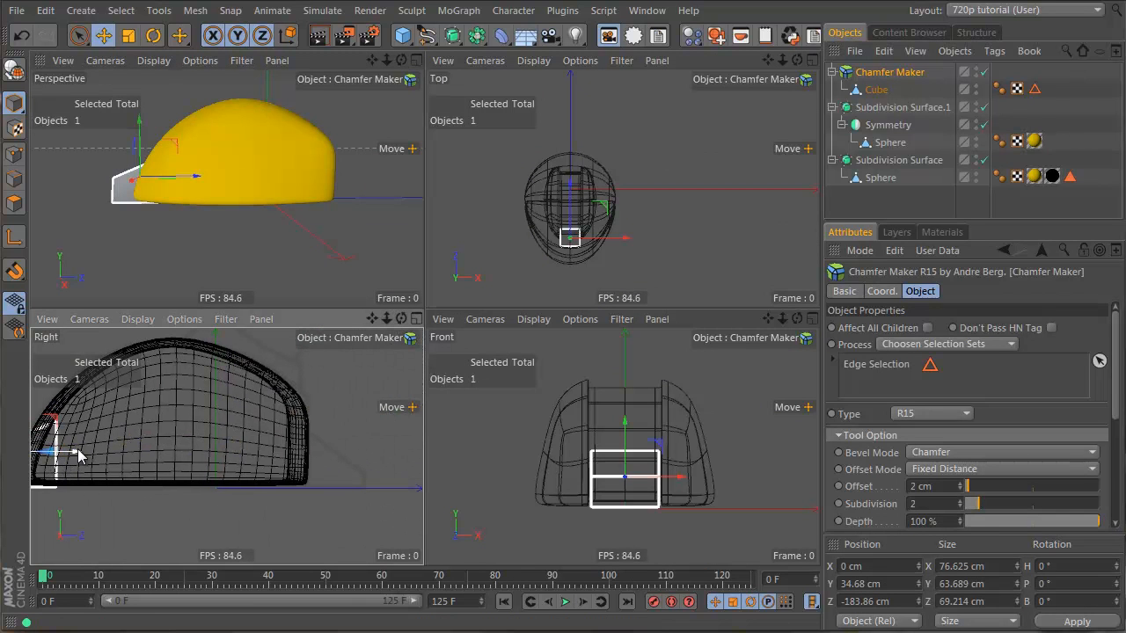
ctrl+drag(77, 452, 369, 477)
key(r)
drag(652, 94, 506, 227)
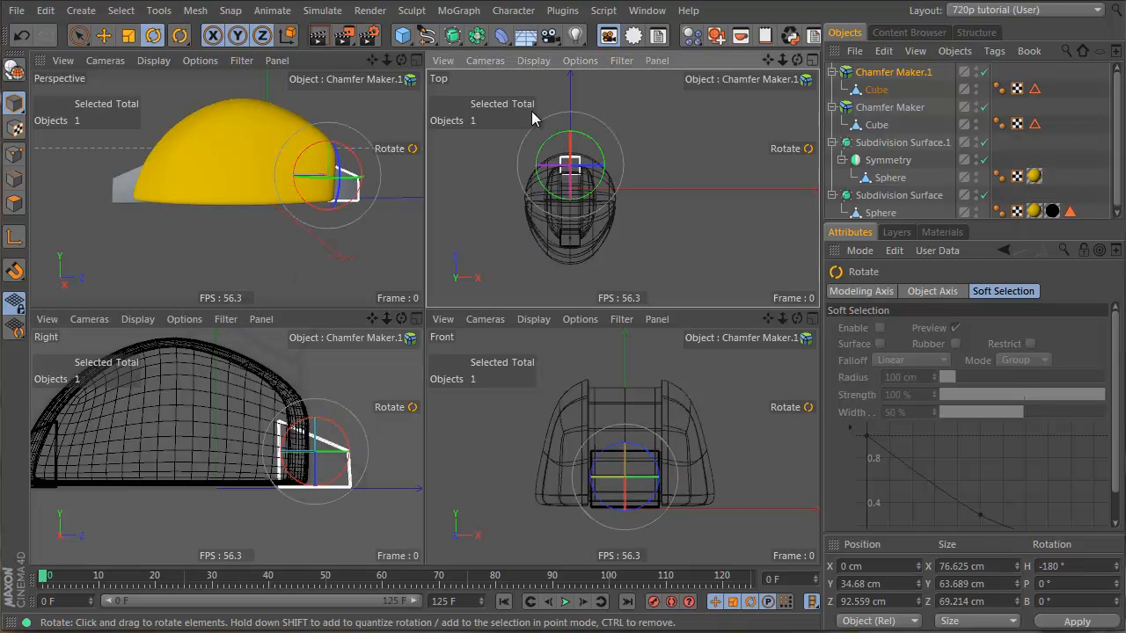
- Move all outer end points of the copied block's Cube outward along Z to meet the blueprint
click(876, 89)
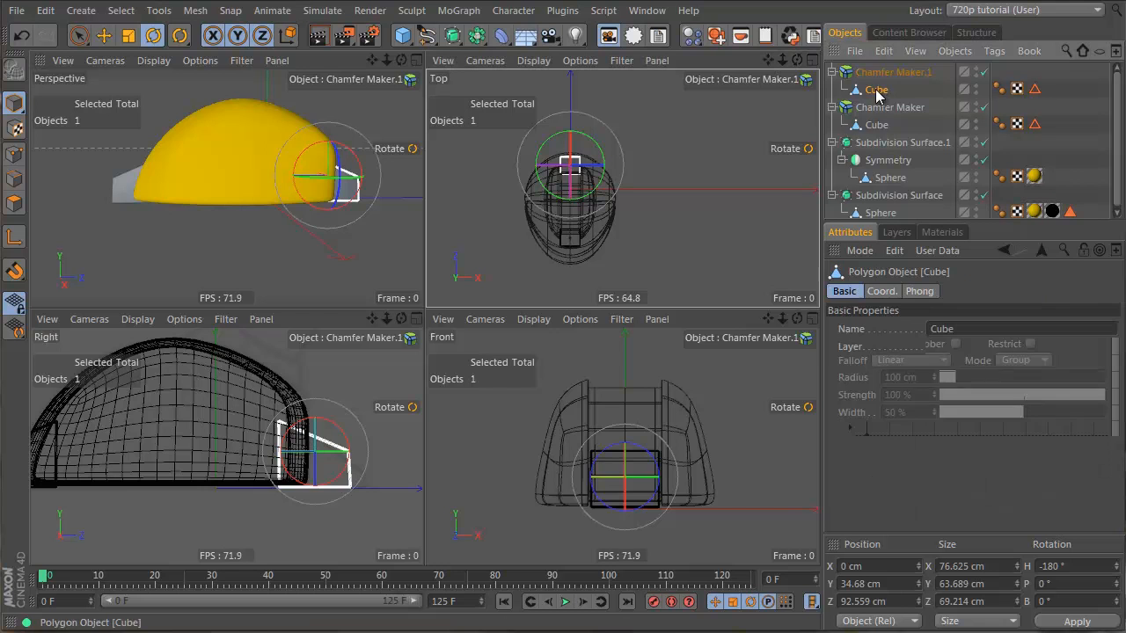
click(351, 427)
scroll(344, 448, up, 3)
right_click(389, 450)
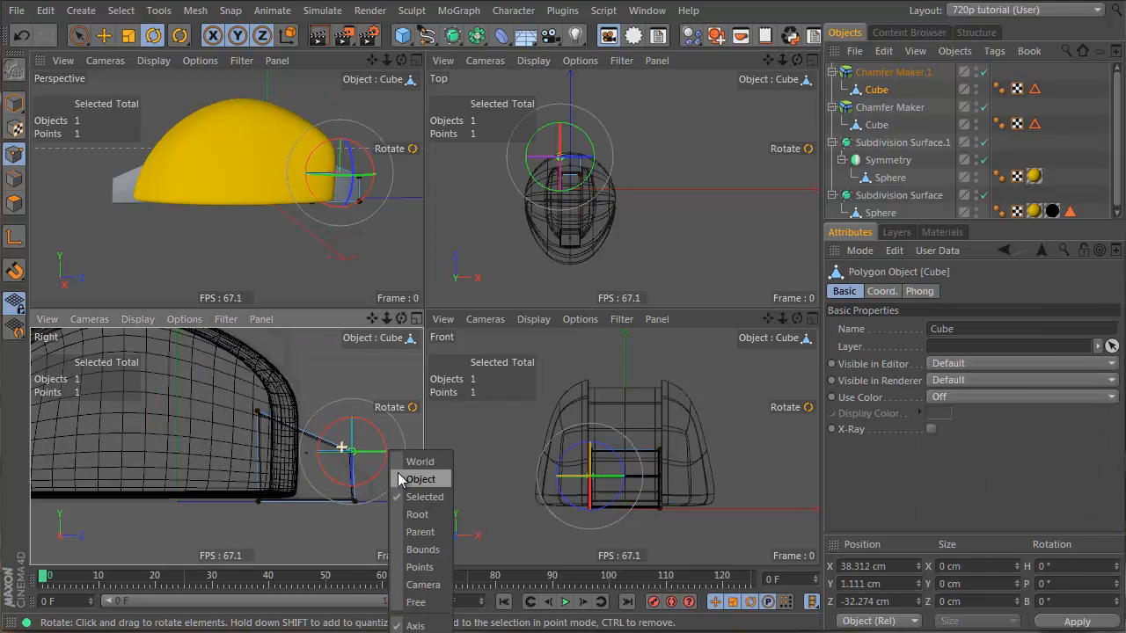
click(344, 373)
right_drag(323, 405, 386, 469)
key(e)
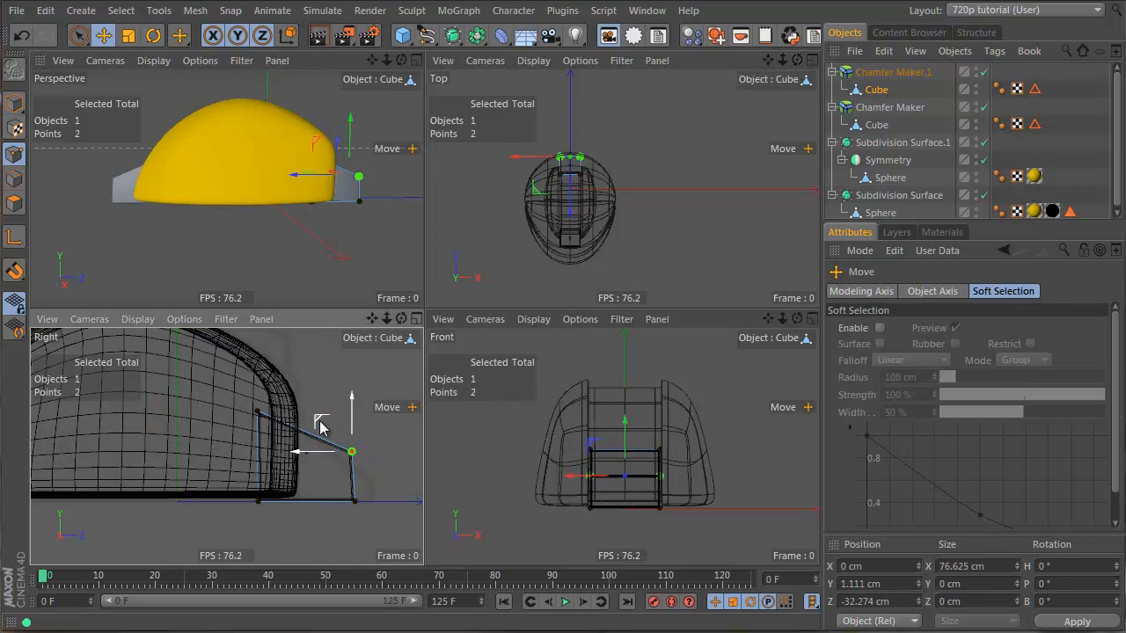
right_drag(324, 429, 403, 568)
drag(314, 481, 328, 482)
- Lower the copied block's upper outer points to the blueprint slope and shift its inner end points toward the dome's edge
right_drag(351, 435, 409, 490)
drag(358, 459, 363, 488)
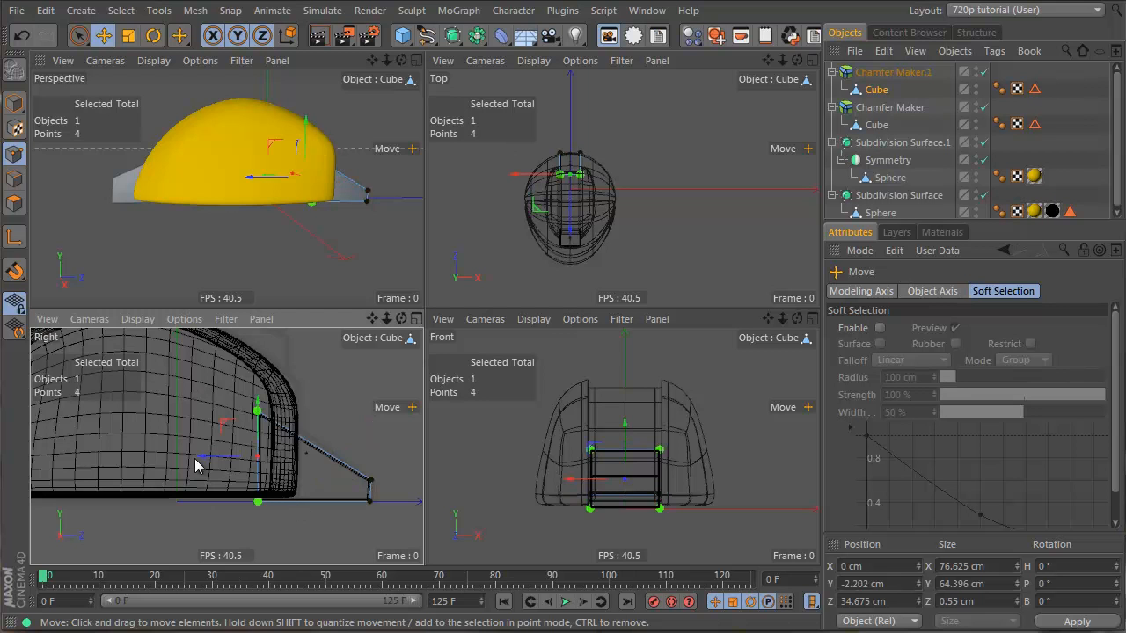
drag(206, 457, 226, 463)
click(366, 403)
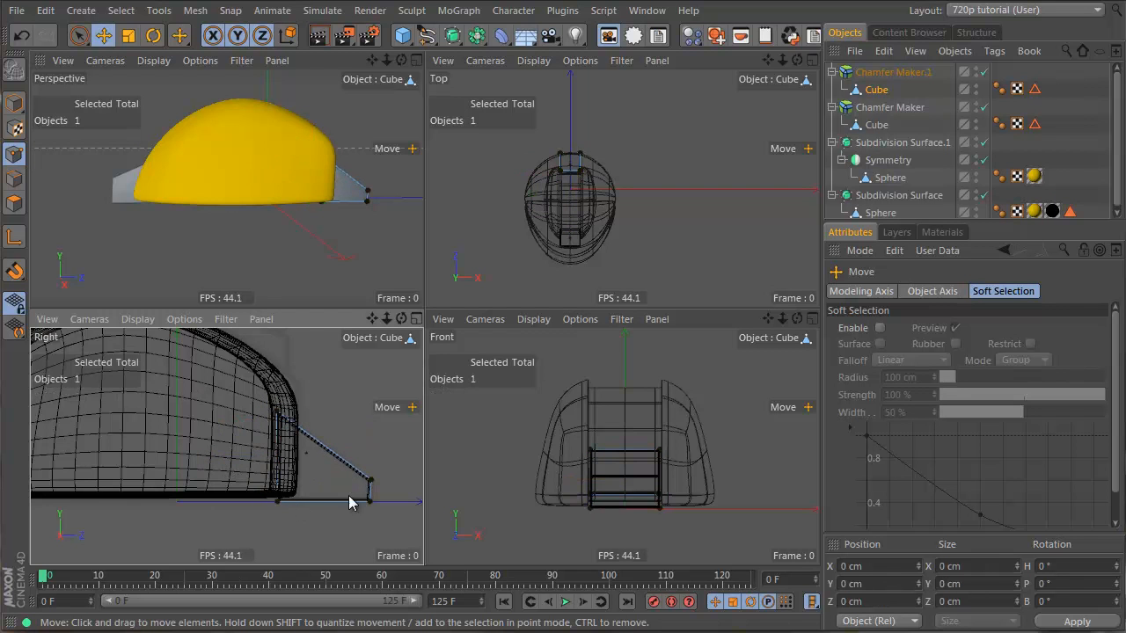
- Inspect the chamfered blocks at both ends of the dome from several angles in perspective
alt+drag(350, 497, 276, 481)
key(ctrl+shift+z)
alt+middle_drag(341, 447, 354, 459)
alt+drag(335, 186, 88, 214)
click(912, 110)
alt+drag(382, 174, 252, 199)
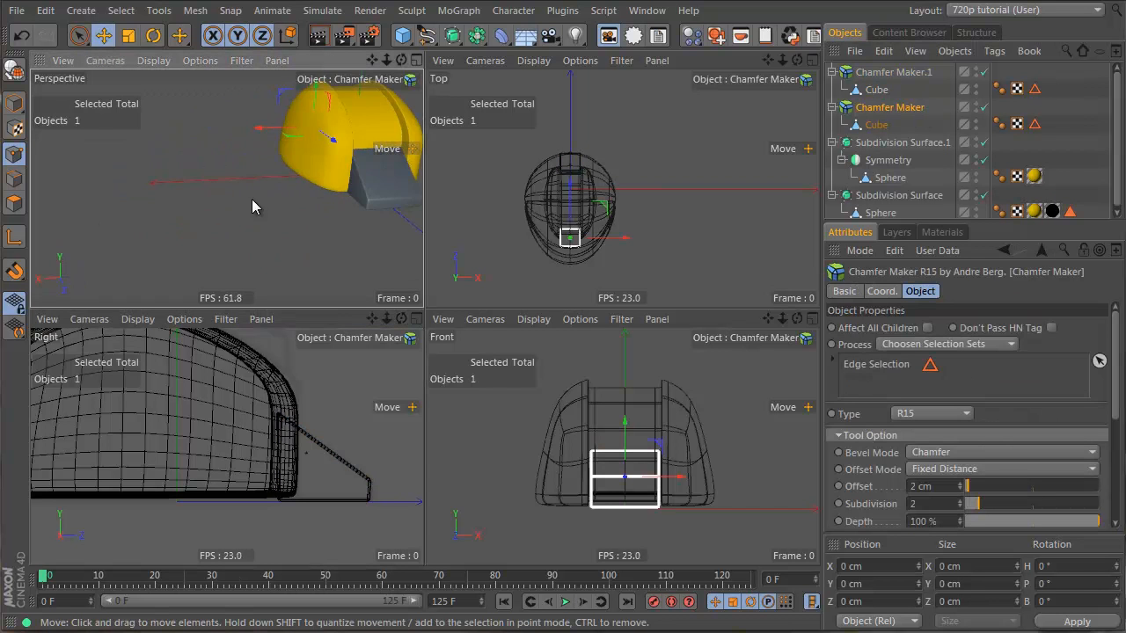
scroll(248, 194, up, 5)
scroll(231, 191, down, 4)
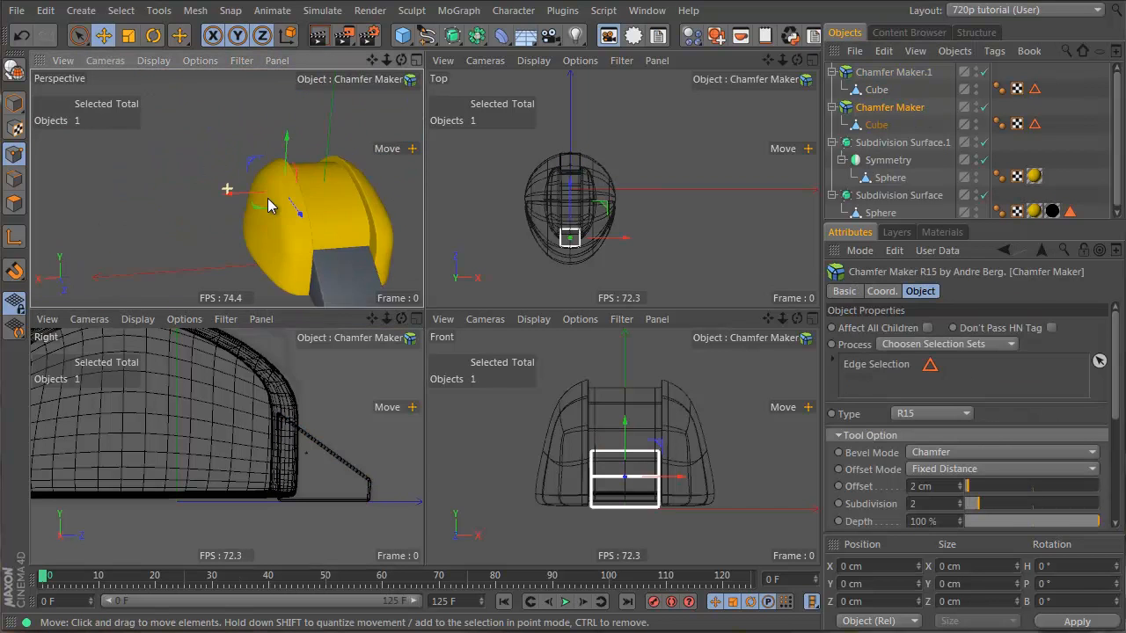
middle_click(302, 216)
alt+drag(597, 365, 520, 401)
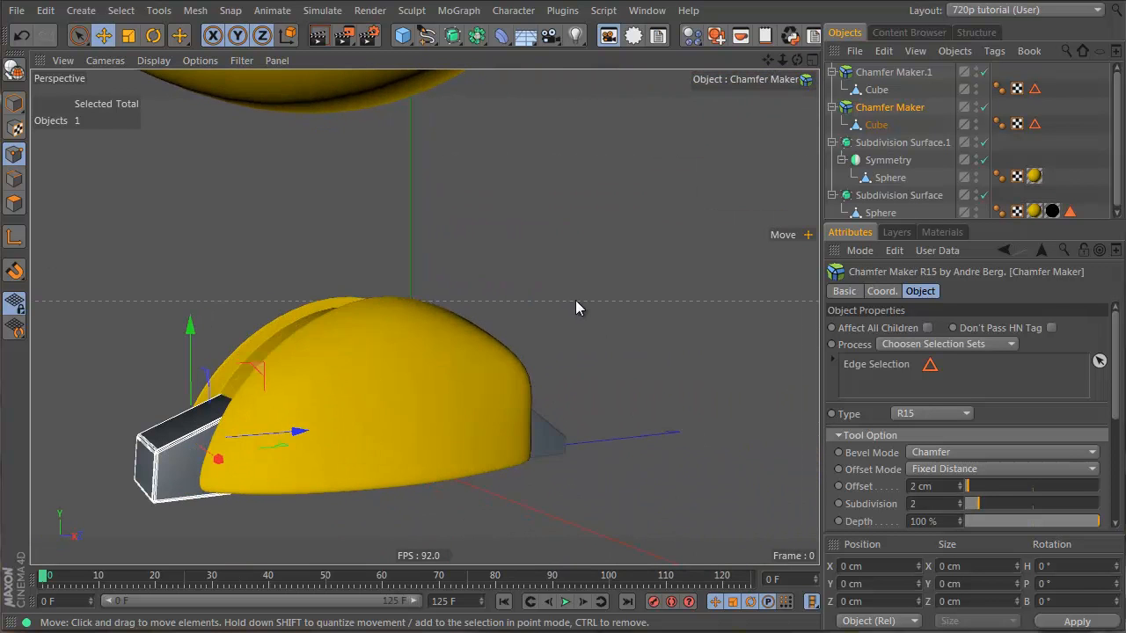
click(934, 110)
click(545, 12)
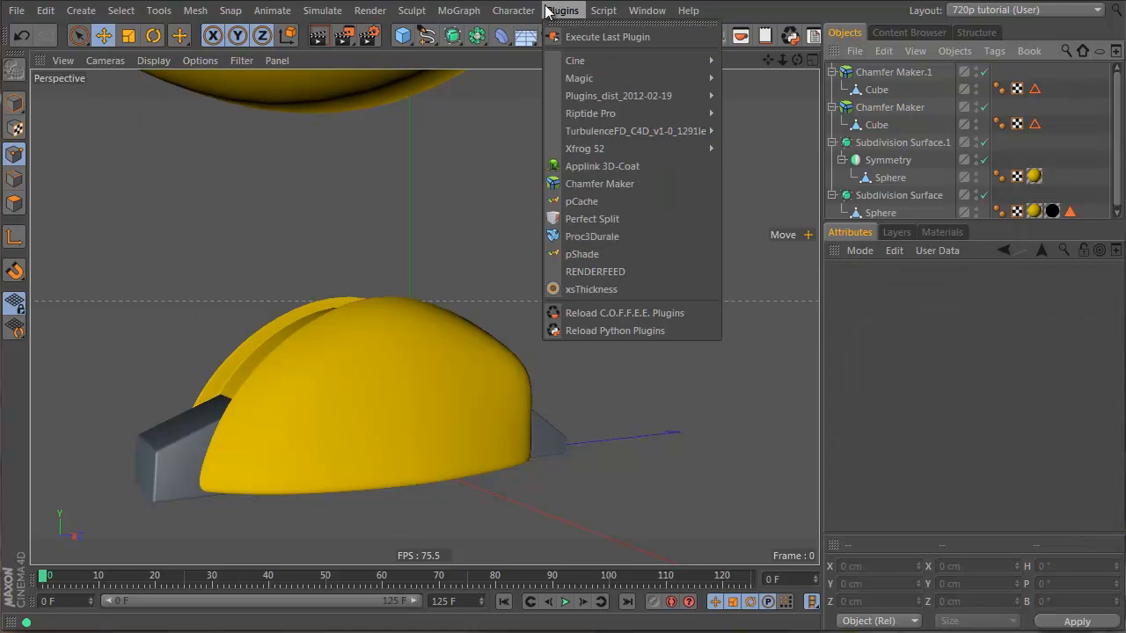
click(547, 11)
mouse_move(206, 421)
alt+mouse_down()
mouse_move(495, 422)
mouse_move(307, 395)
mouse_move(194, 413)
alt+mouse_up()
middle_click(364, 348)
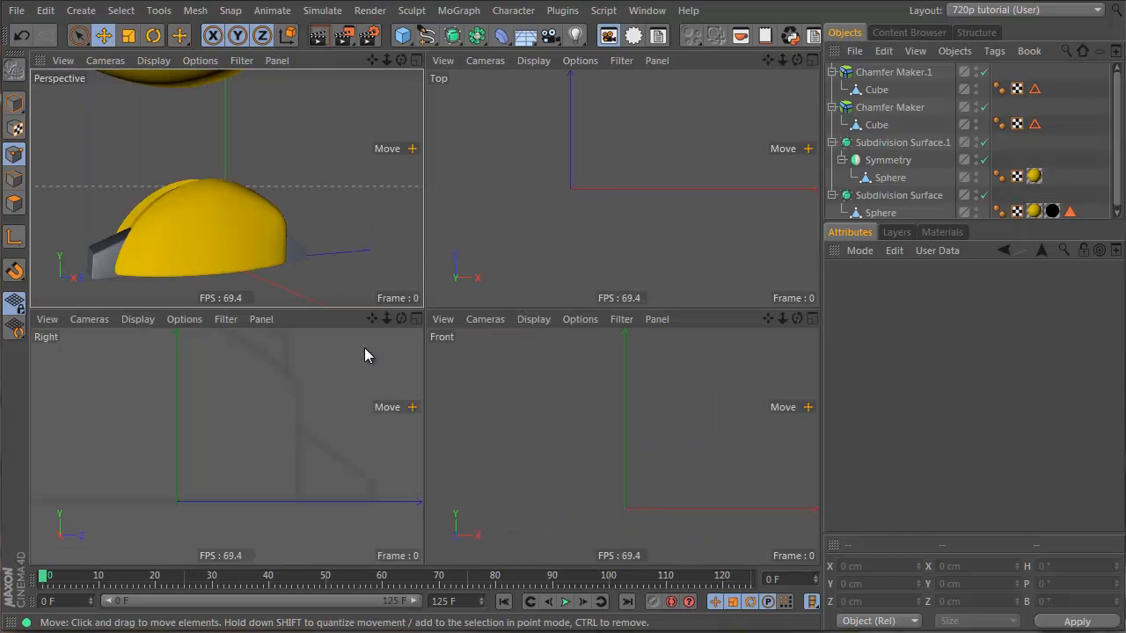
- Duplicate the original Chamfer Maker block onto the dome's upper slope and rotate the copy to match the blueprint's tilt
scroll(366, 532, up, 4)
alt+middle_drag(349, 491, 253, 458)
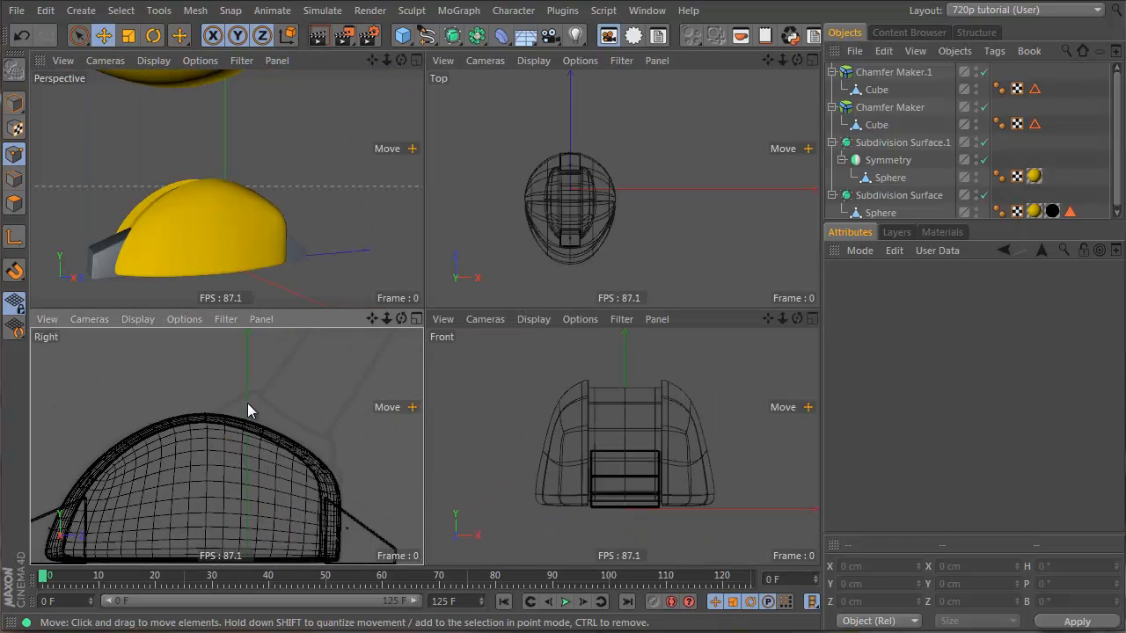
click(891, 108)
click(136, 462)
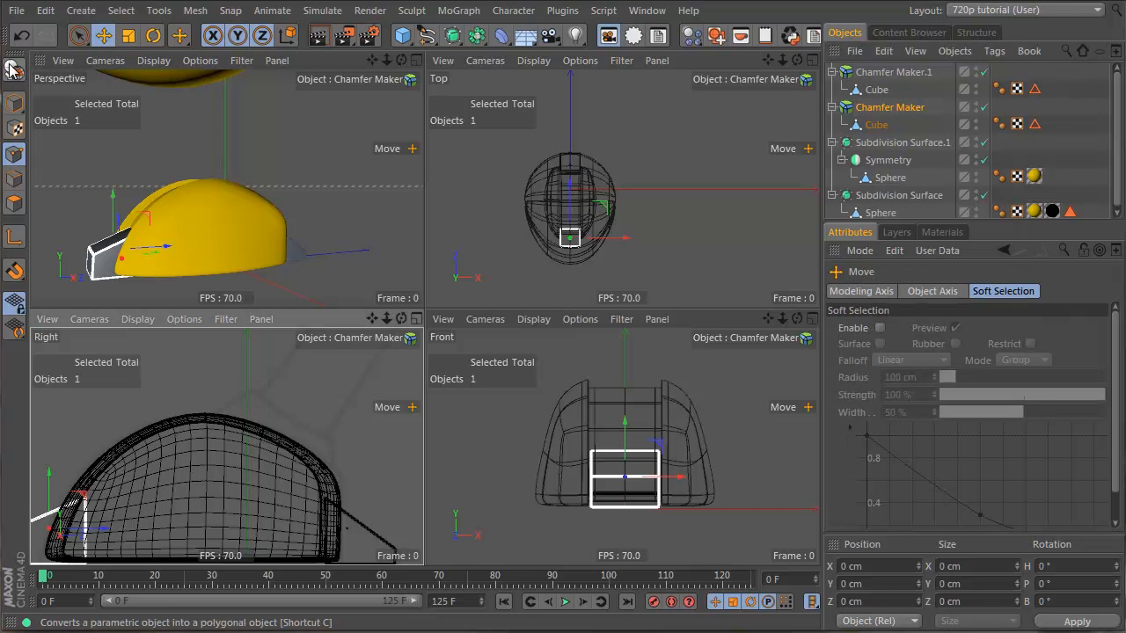
ctrl+drag(161, 528, 380, 480)
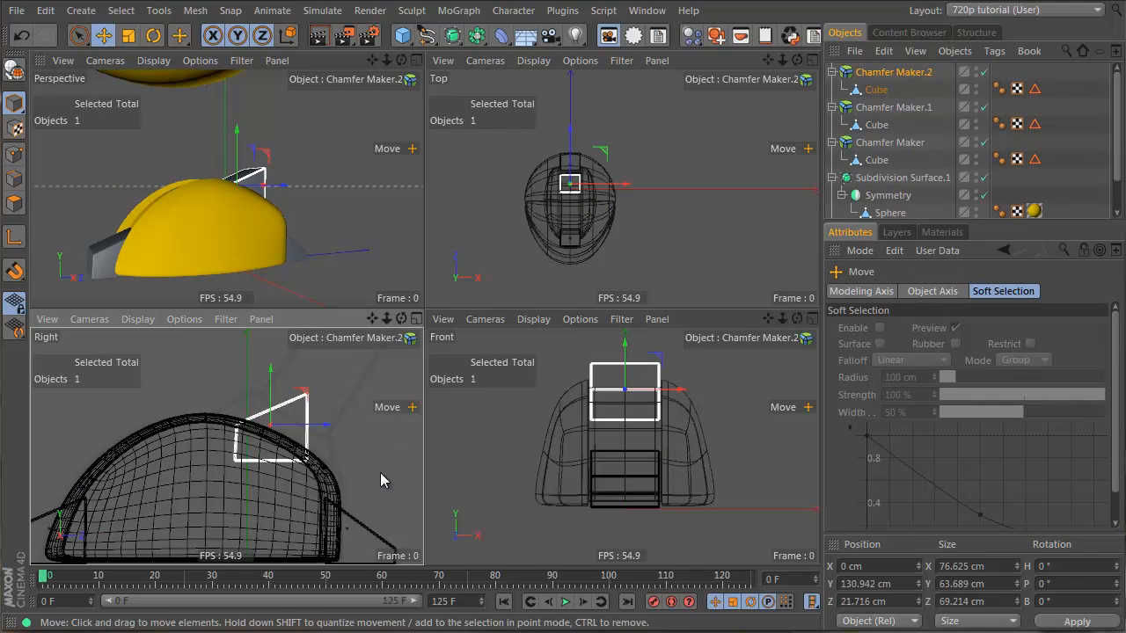
key(r)
drag(345, 368, 358, 473)
scroll(337, 456, up, 3)
key(e)
scroll(350, 464, down, 2)
- Move the corner points of the upper block's Cube in side view to fit the blueprint outline and dome surface
click(874, 90)
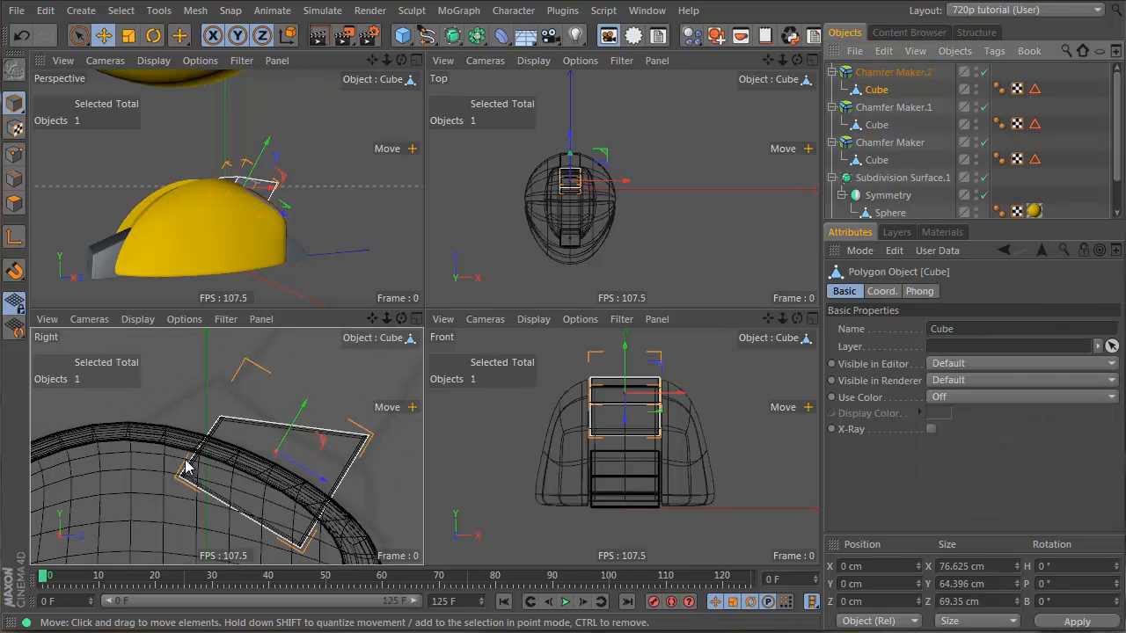
key(Return)
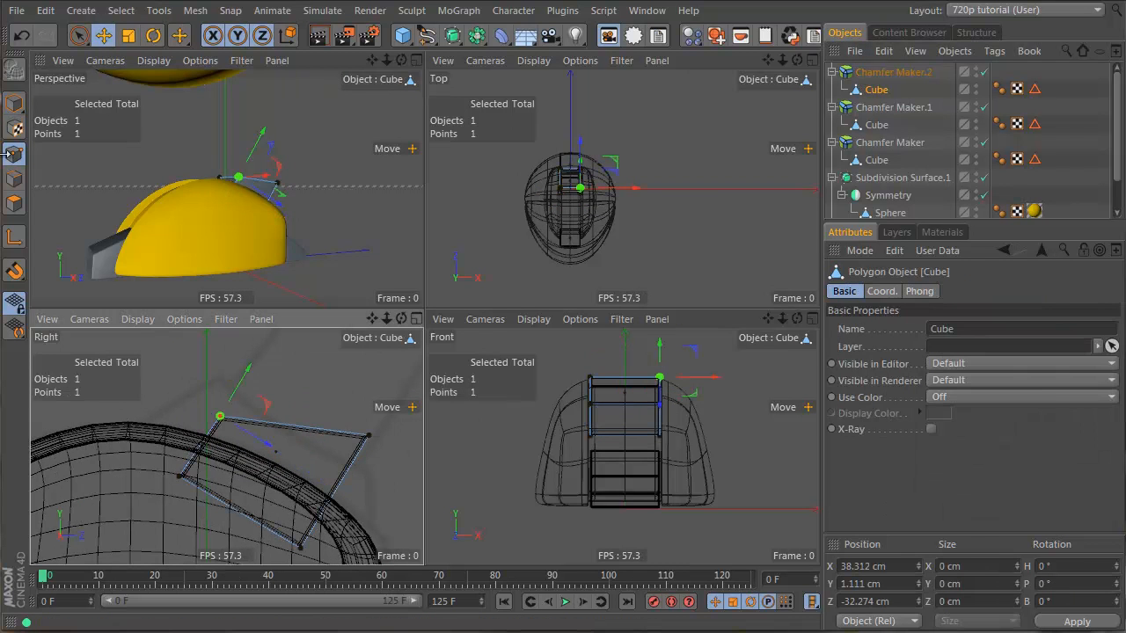
drag(267, 453, 236, 407)
drag(209, 521, 160, 482)
drag(358, 442, 345, 515)
drag(326, 561, 327, 561)
alt+middle_drag(316, 529, 270, 455)
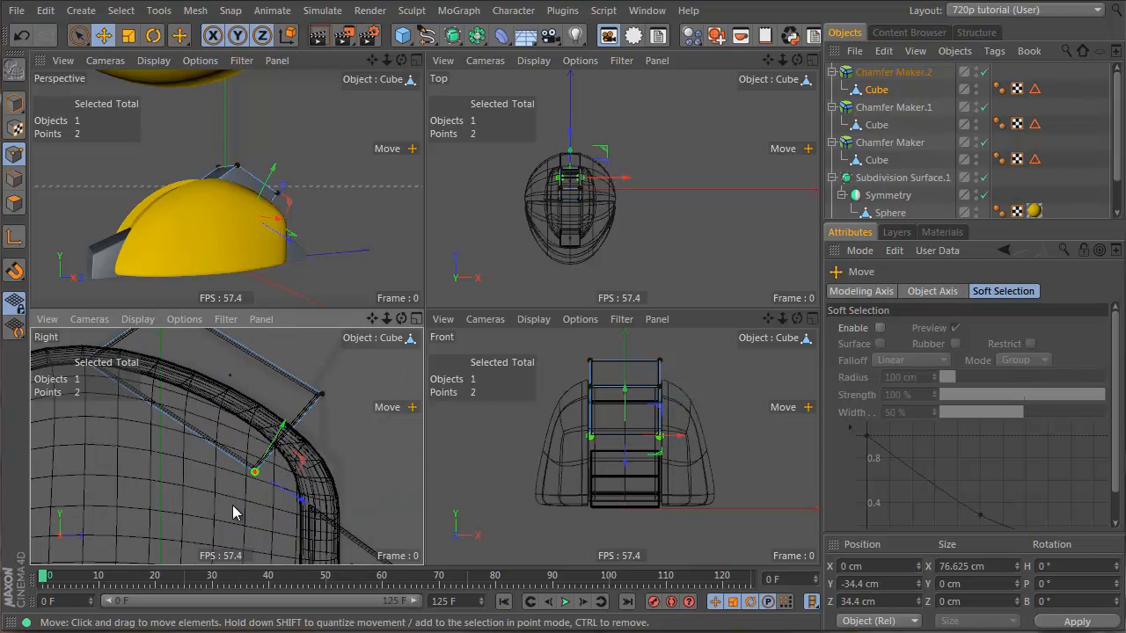
drag(226, 508, 281, 511)
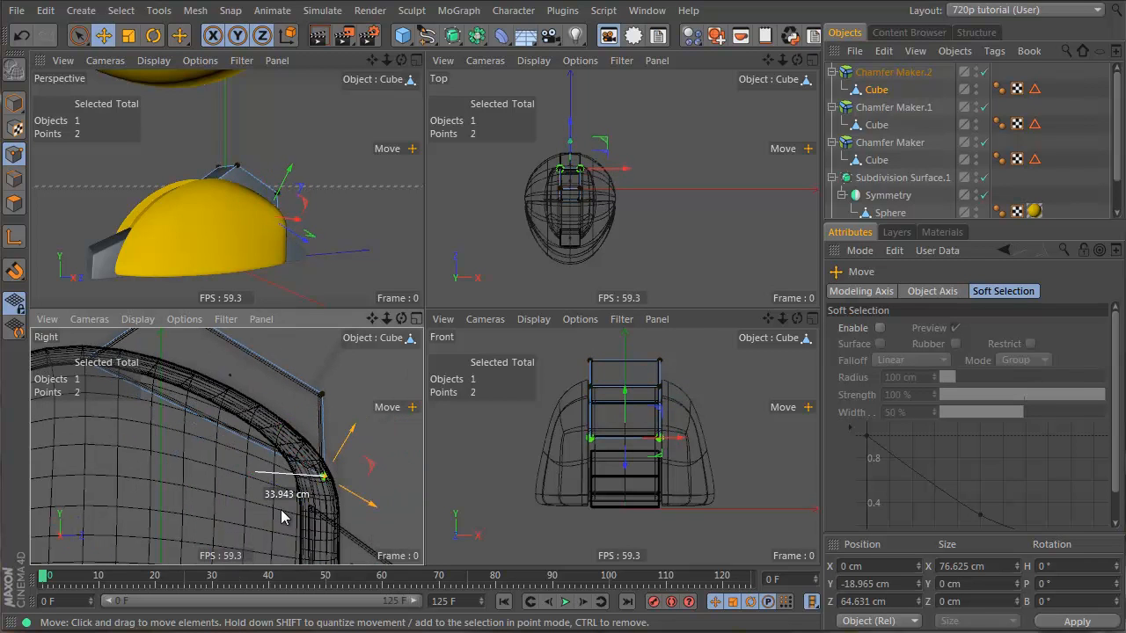
- Examine the reshaped upper block against the side blueprint and close up in perspective
middle_click(249, 430)
alt+middle_drag(411, 177, 407, 348)
scroll(408, 347, down, 3)
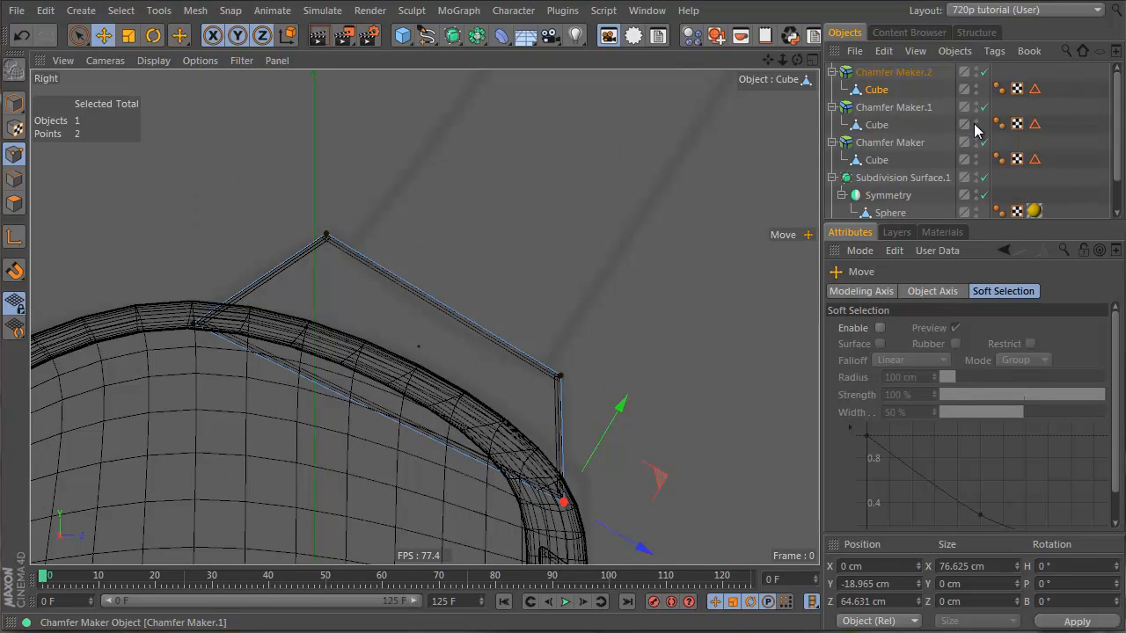
middle_click(468, 213)
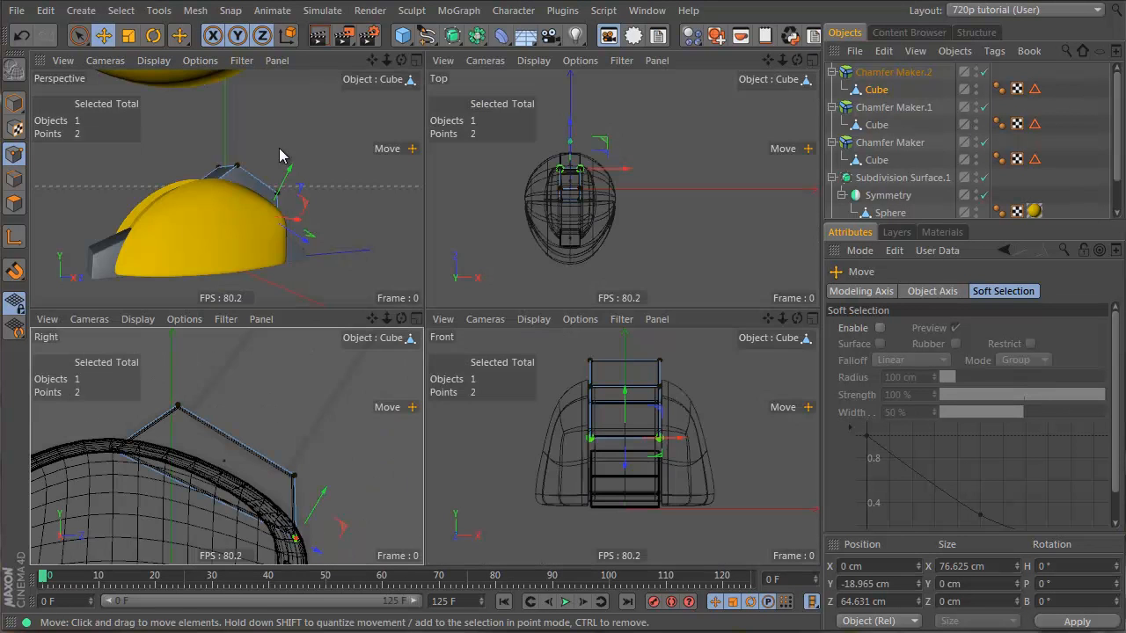
middle_click(232, 182)
alt+drag(450, 309, 317, 380)
alt+right_drag(470, 296, 559, 279)
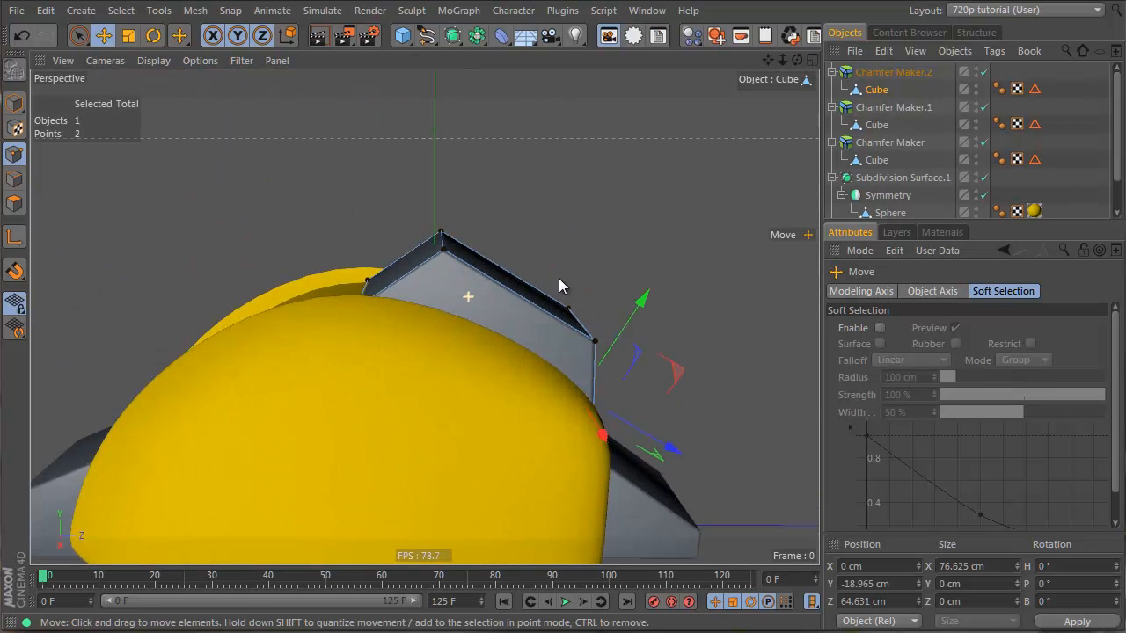
alt+middle_drag(556, 279, 468, 330)
alt+right_drag(410, 312, 496, 305)
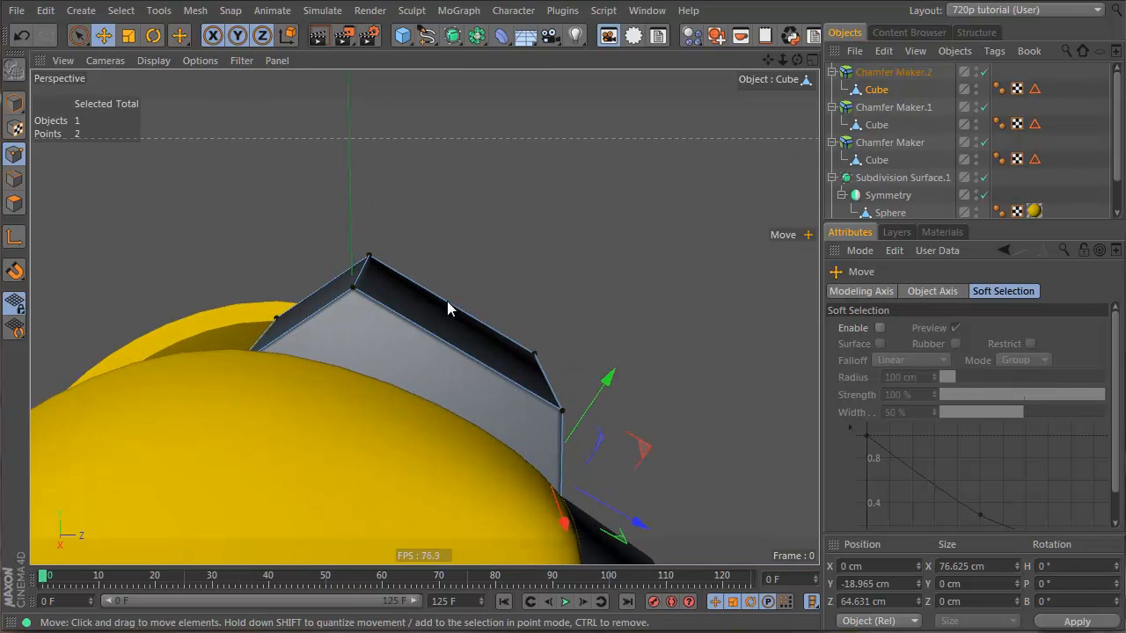
- Cut two crosswise loops and one lengthwise loop around the sides of the upper block's Cube with the Knife in Loop mode
key(k)
click(893, 315)
click(894, 315)
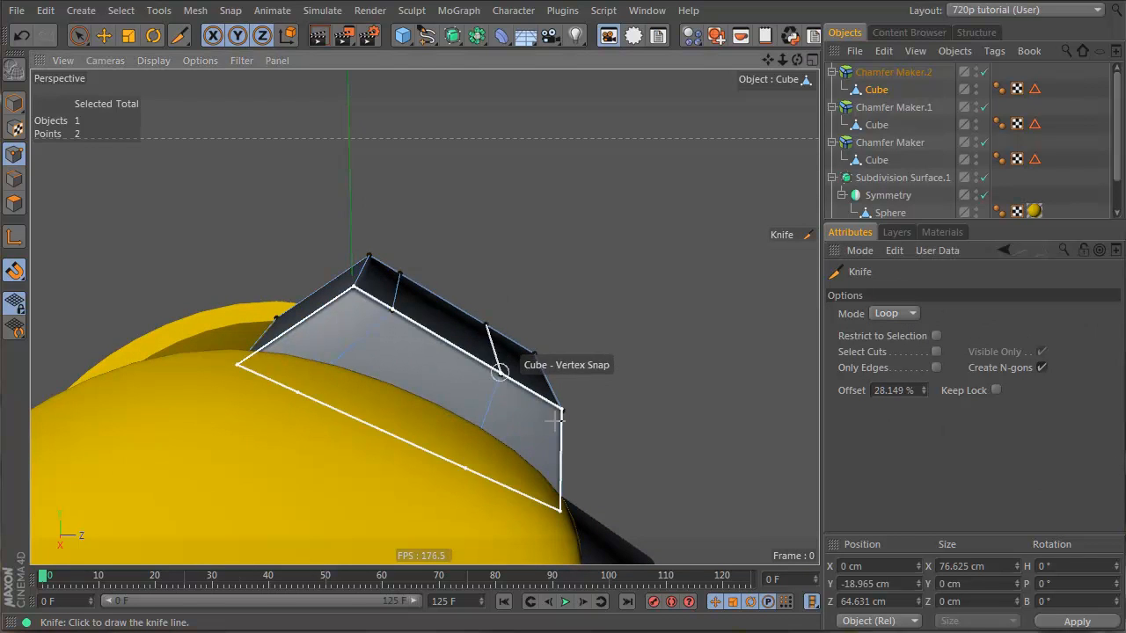
alt+drag(502, 364, 510, 417)
alt+drag(421, 343, 493, 352)
alt+drag(409, 310, 513, 422)
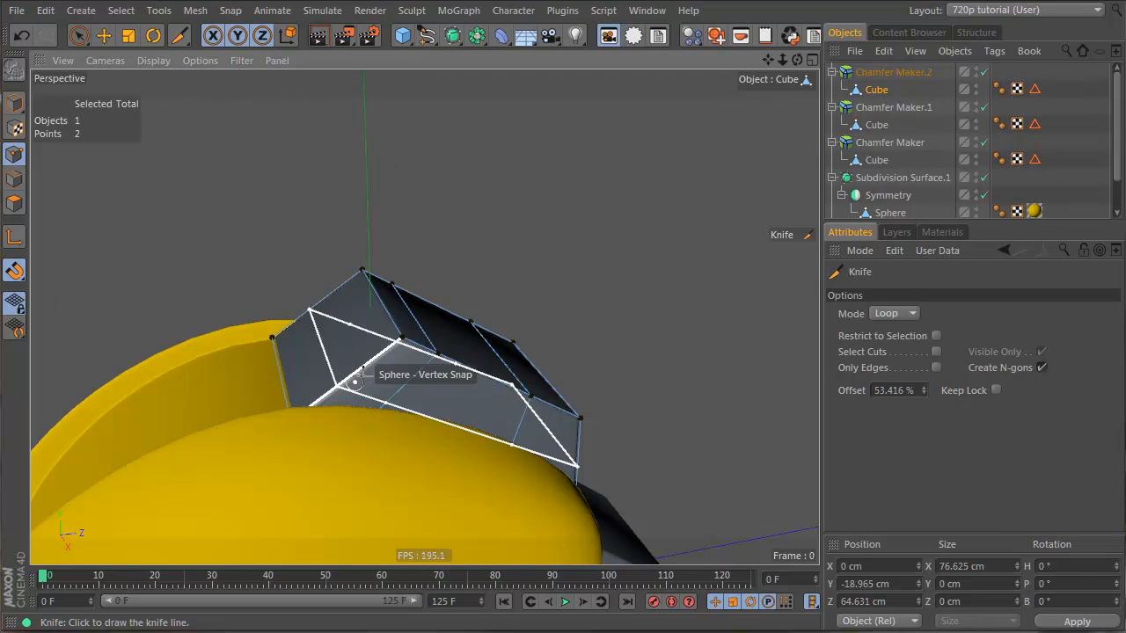
click(7, 278)
click(352, 375)
alt+drag(422, 385, 355, 313)
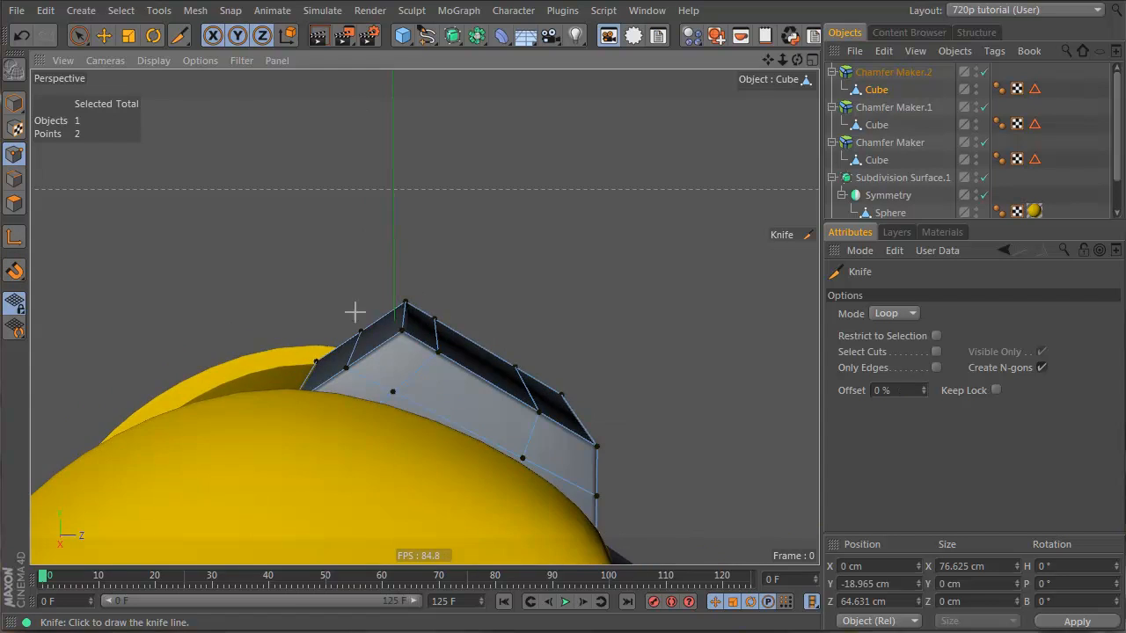
- Move the two pairs of upper loop-cut points inward in side view to follow the blueprint's concave top outline
middle_click(453, 366)
middle_click(224, 391)
scroll(422, 264, up, 3)
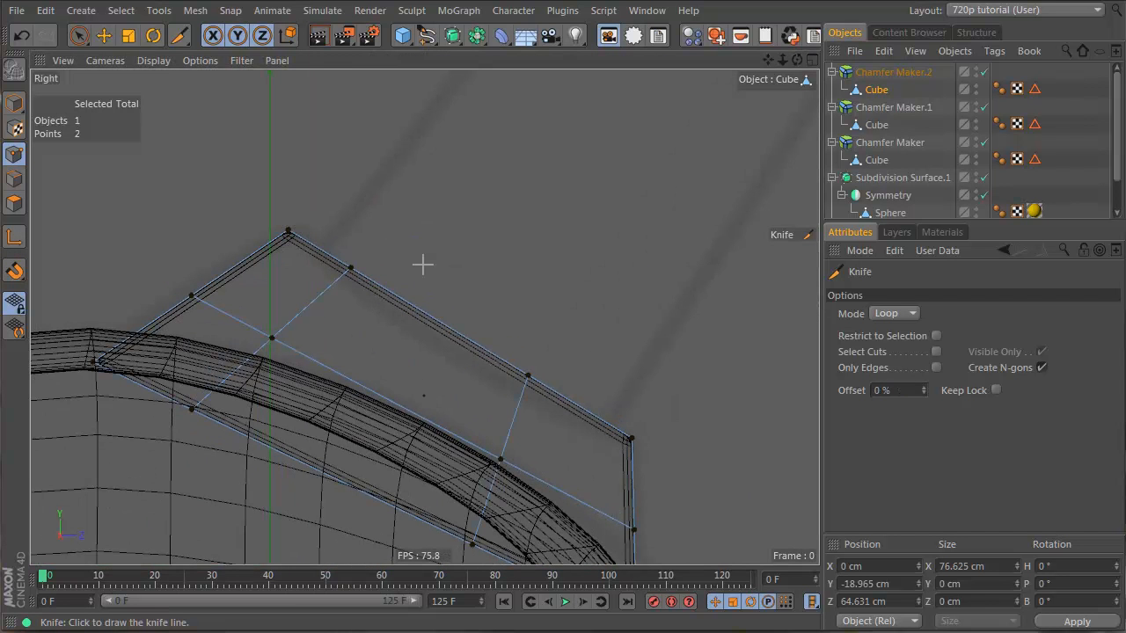
key(0)
drag(344, 254, 421, 331)
key(e)
drag(332, 309, 361, 352)
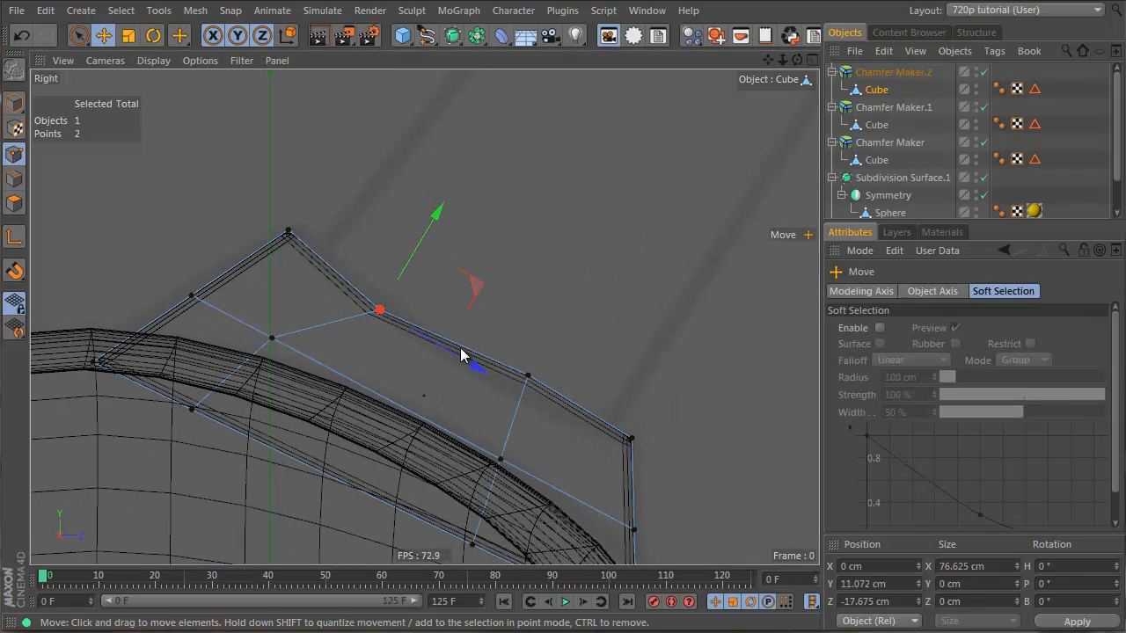
drag(537, 408, 526, 393)
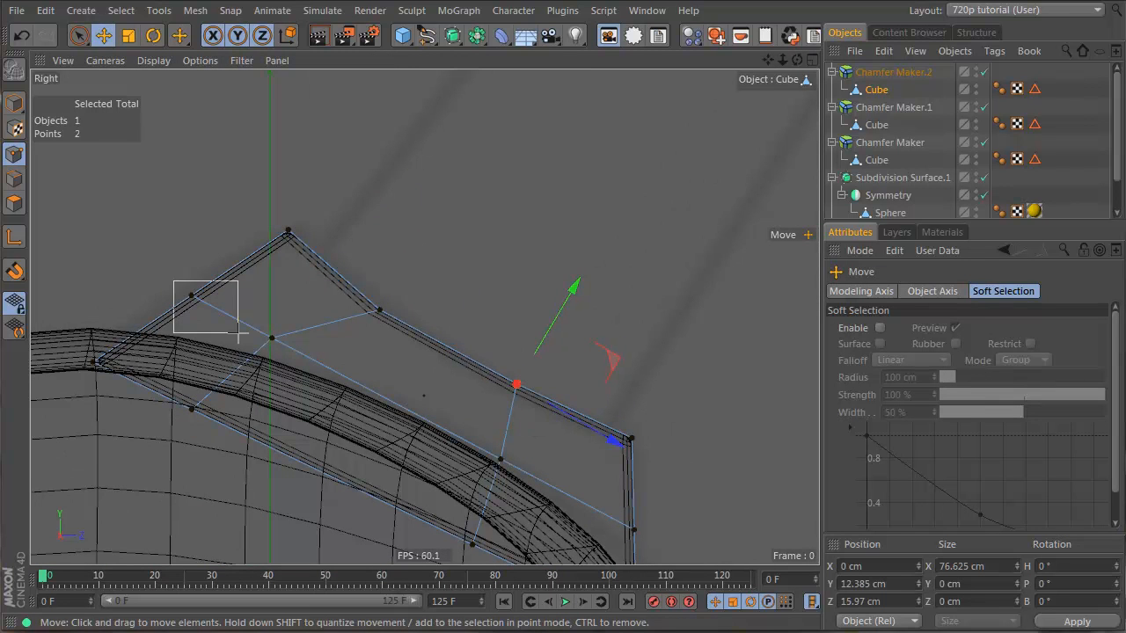
- Move the lengthwise loop's point pairs at both ends of the upper block outward to match the blueprint
drag(237, 334, 238, 336)
drag(213, 347, 192, 340)
alt+middle_drag(451, 391, 364, 355)
alt+right_drag(364, 356, 337, 344)
alt+middle_drag(337, 344, 294, 313)
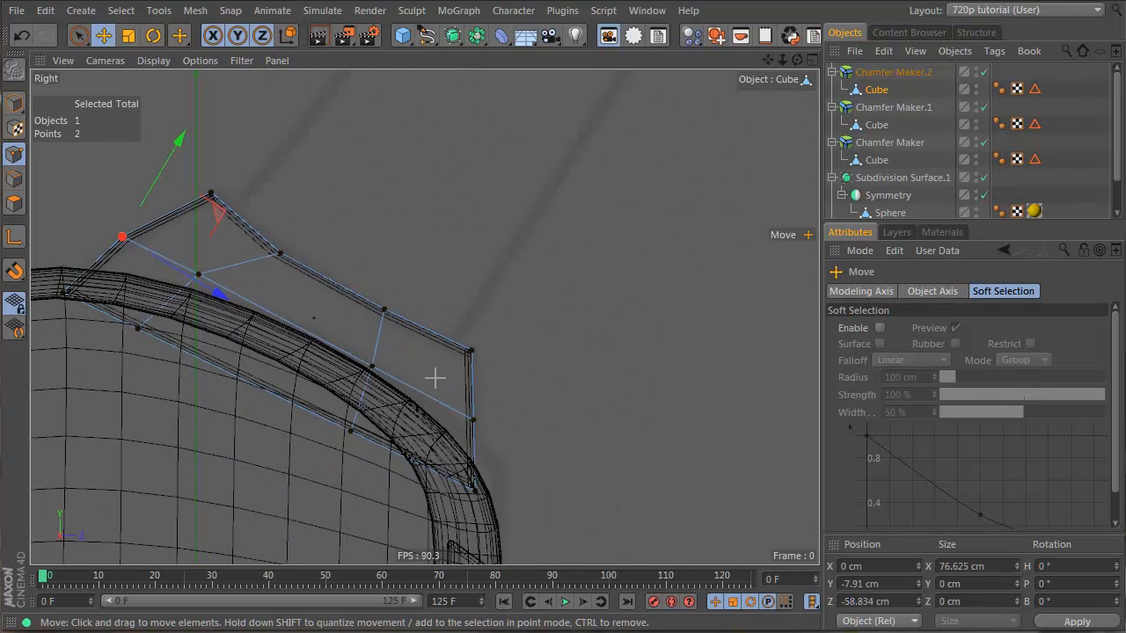
drag(473, 437, 481, 440)
- Inspect the upper block's chamfered edges in perspective and select its Chamfer Maker
middle_click(434, 201)
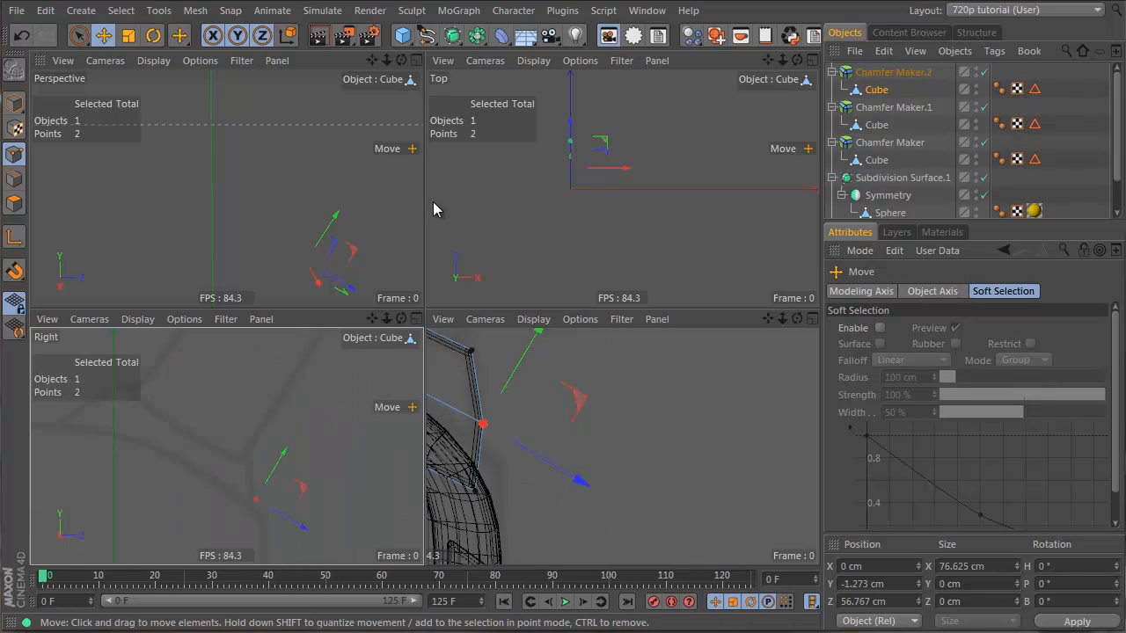
click(915, 95)
mouse_move(192, 227)
alt+mouse_down()
mouse_move(274, 182)
mouse_move(256, 275)
mouse_move(216, 231)
mouse_move(161, 232)
alt+mouse_up()
middle_click(232, 189)
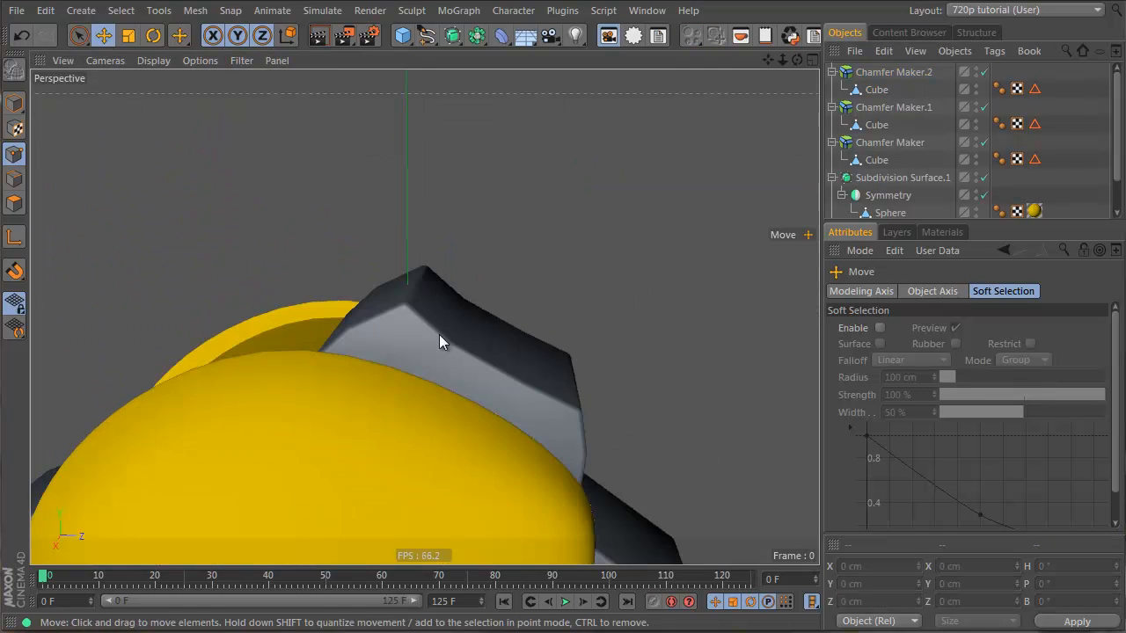
alt+drag(439, 334, 649, 168)
click(910, 72)
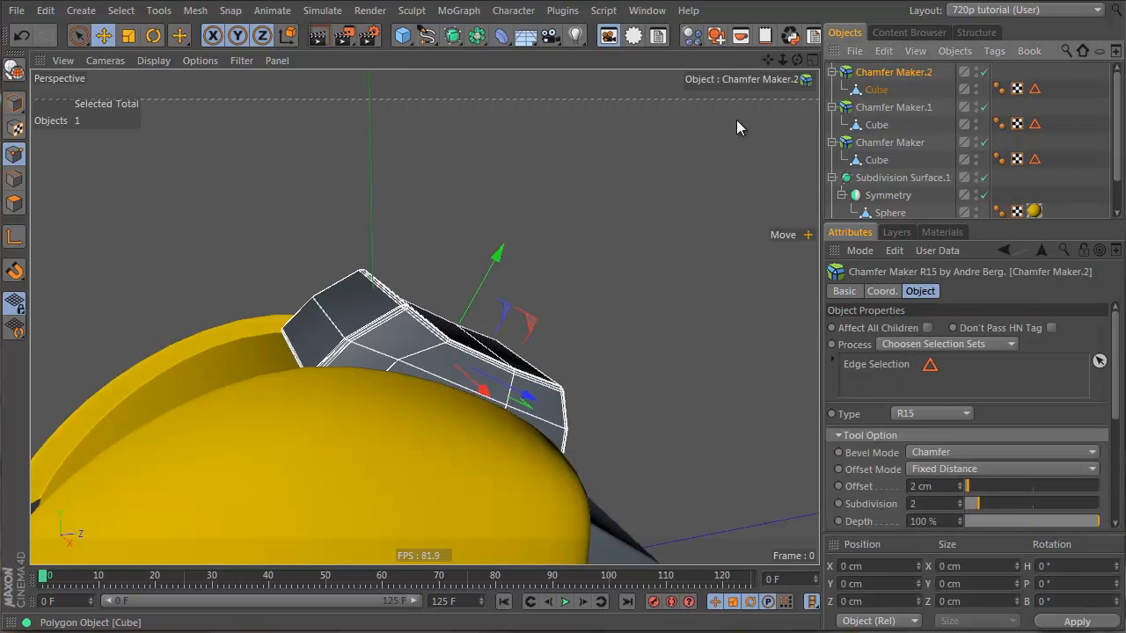
- Nest the upper block's Chamfer Maker.2 under a Subdivision Surface
alt+click(455, 35)
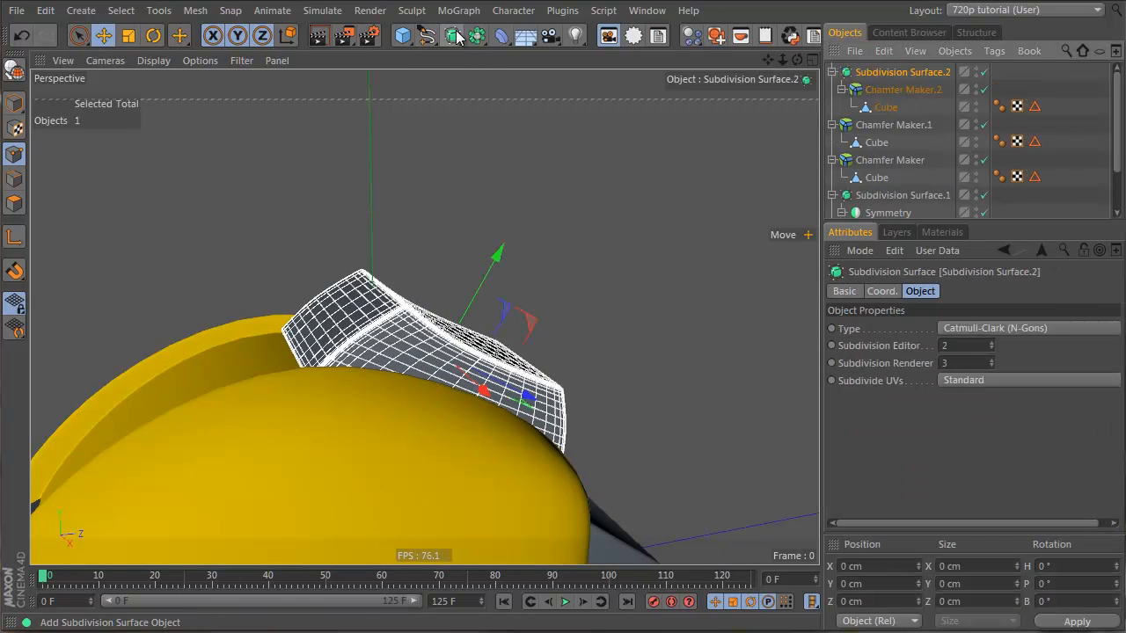
click(926, 112)
alt+drag(443, 355, 441, 232)
- Move the upper block's lowest point pair at its rear end about 15 cm into the dome in side view
click(889, 107)
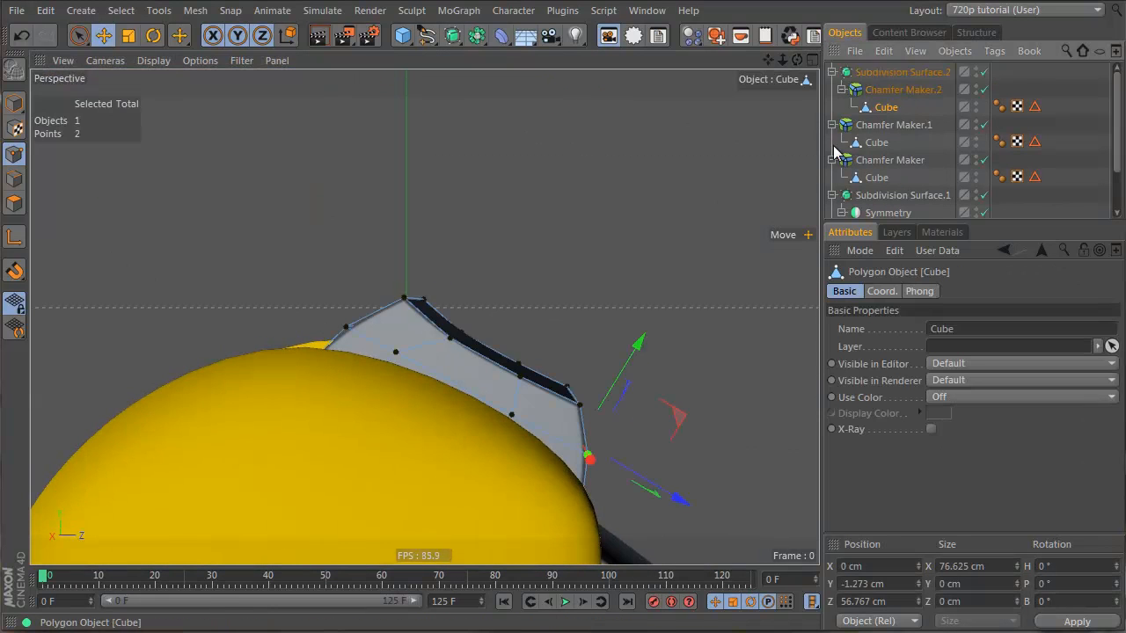
middle_click(676, 501)
right_drag(211, 497, 318, 562)
alt+middle_drag(298, 542, 296, 452)
click(254, 443)
drag(249, 490, 228, 502)
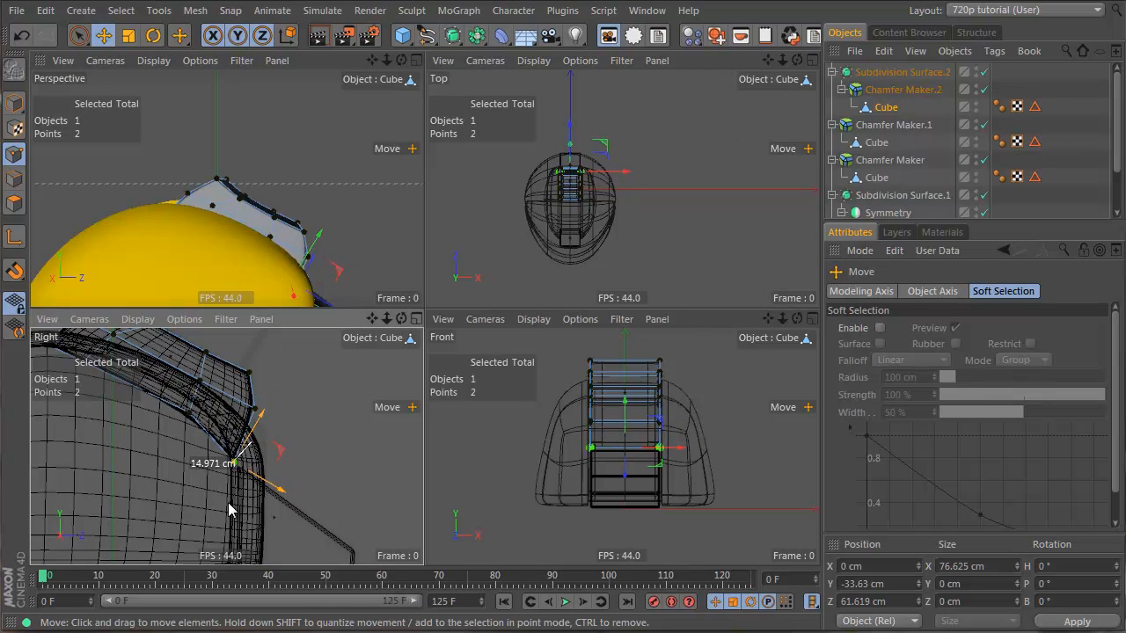
- Move the lower front point pair and the neighbouring bottom pair of the upper block deeper into the dome in side view
alt+middle_drag(190, 401, 269, 434)
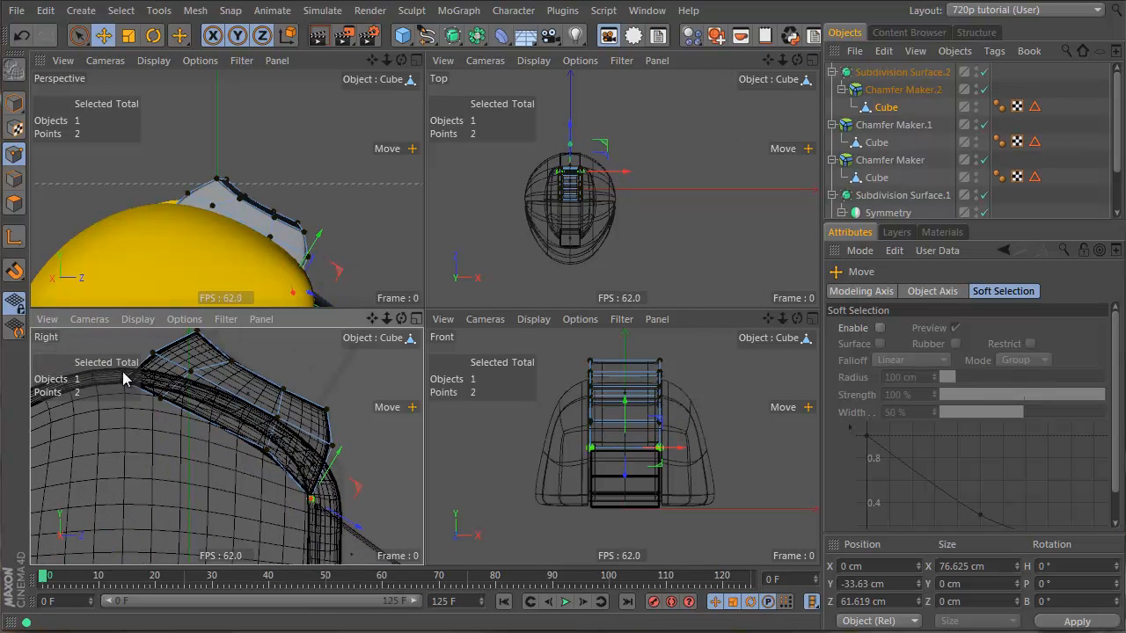
right_drag(98, 366, 130, 414)
drag(104, 417, 101, 432)
right_drag(144, 392, 186, 419)
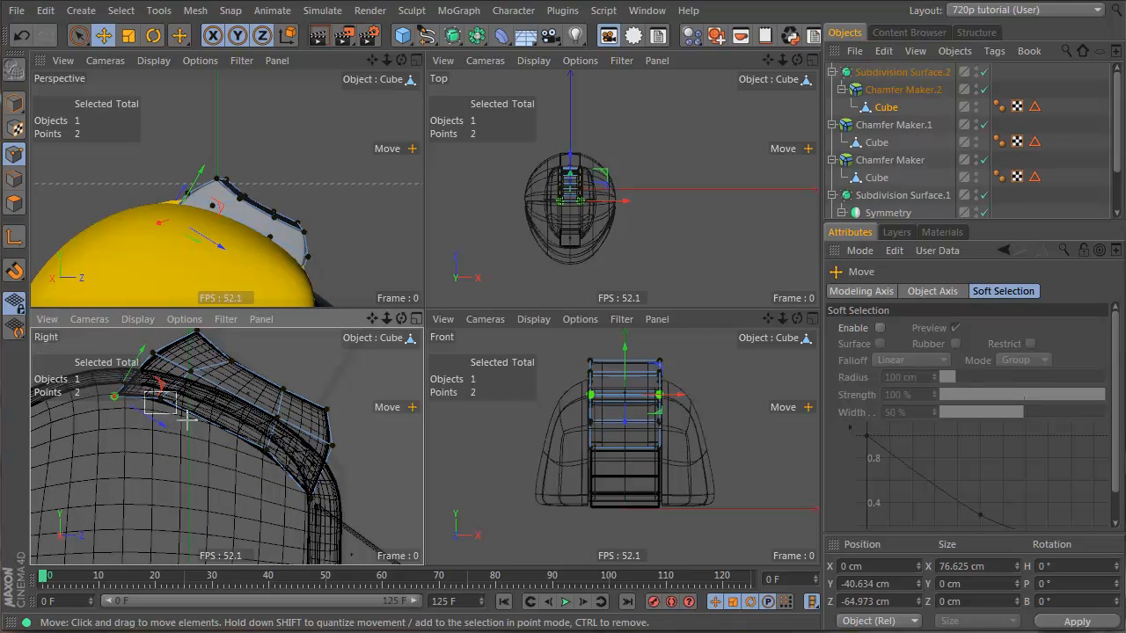
drag(184, 423, 200, 430)
ctrl+click(887, 108)
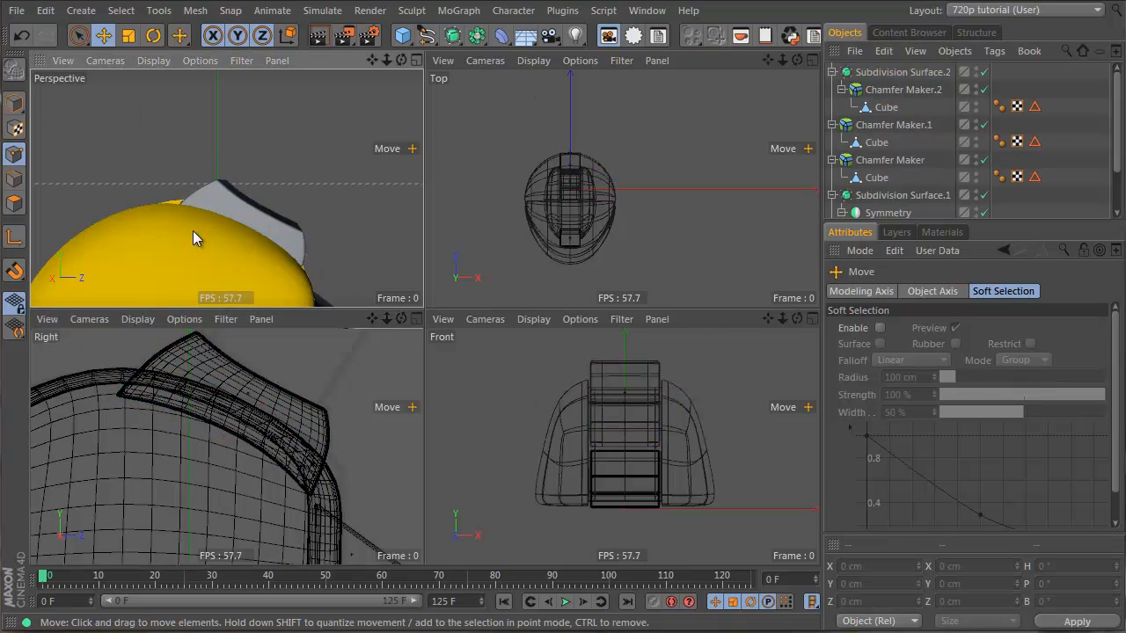
- Inspect the smoothed upper block on the dome from several sides in perspective, along with its Subdivision Surface, Chamfer Maker and Cube
alt+drag(180, 227, 110, 208)
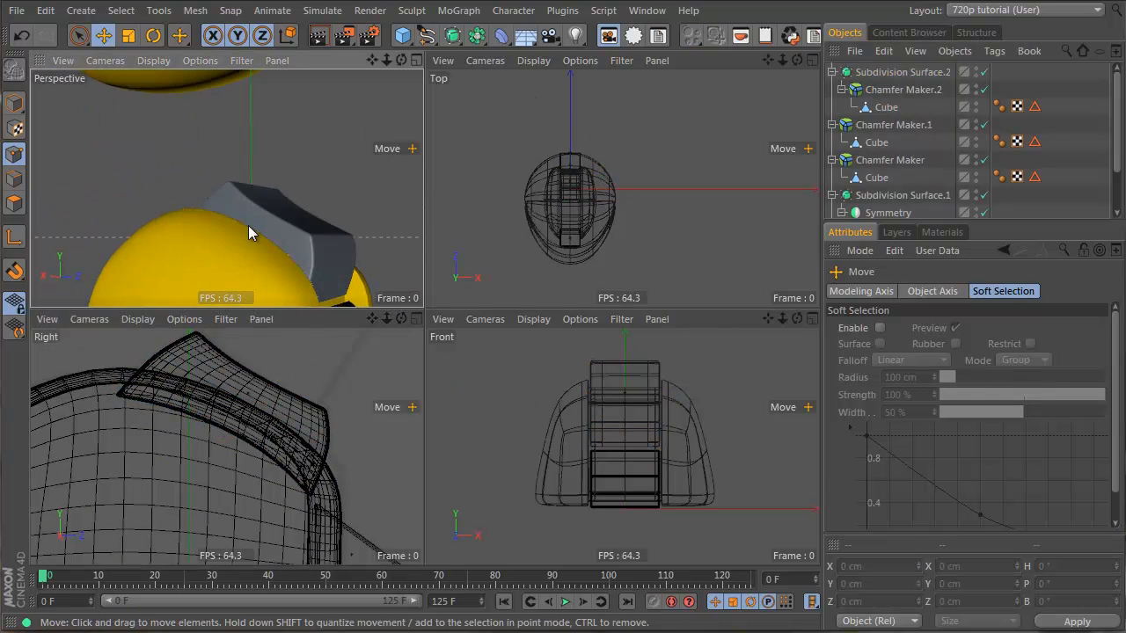
middle_click(248, 225)
alt+middle_drag(595, 414, 409, 385)
alt+drag(392, 390, 593, 465)
alt+drag(302, 435, 523, 405)
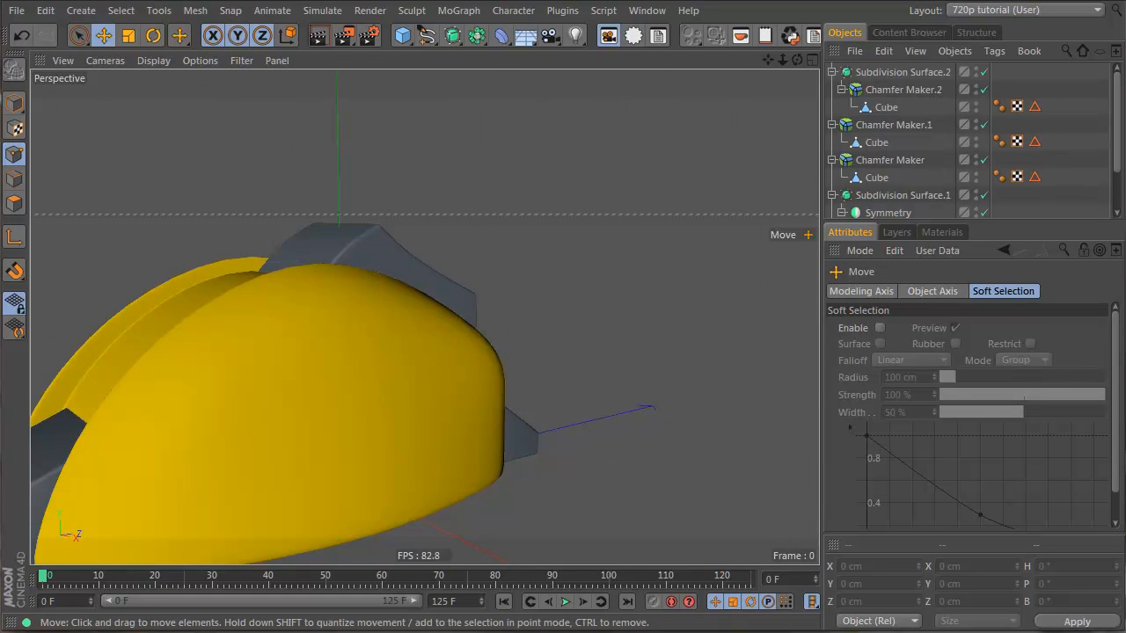
alt+drag(256, 366, 446, 331)
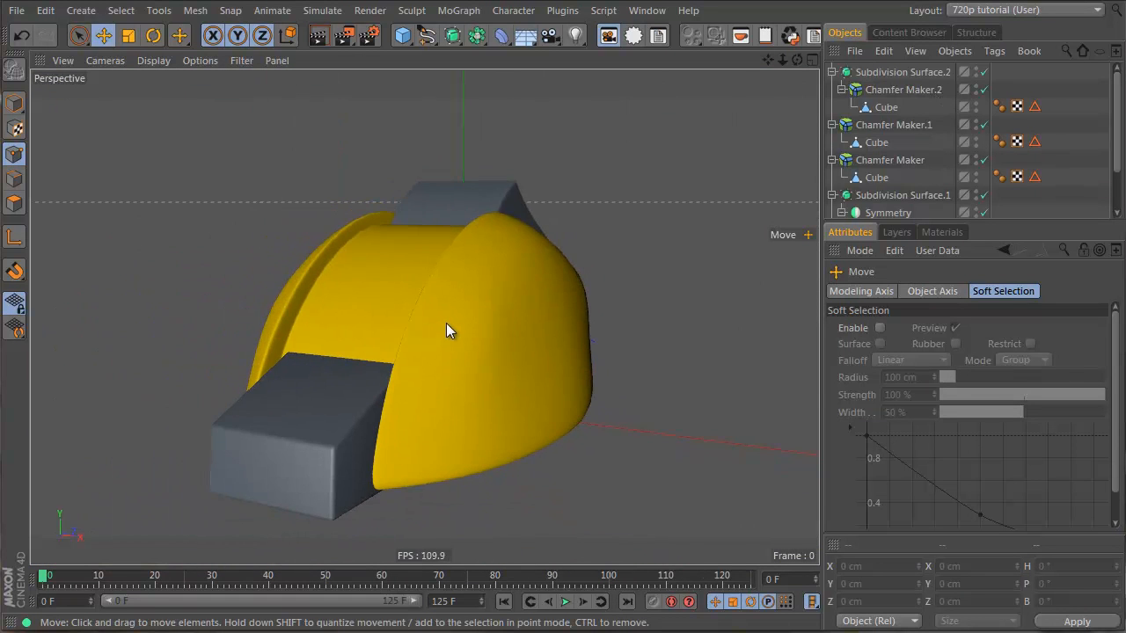
mouse_move(525, 343)
alt+mouse_down()
mouse_move(407, 329)
mouse_move(156, 335)
mouse_move(394, 375)
mouse_move(661, 334)
mouse_move(520, 359)
alt+mouse_up()
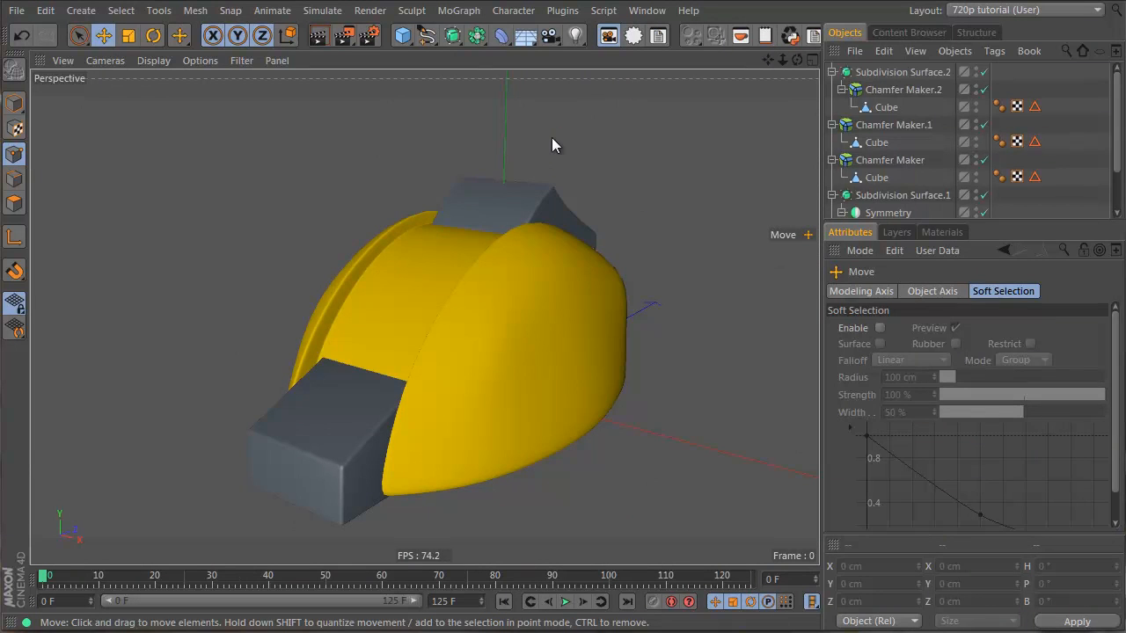
click(900, 78)
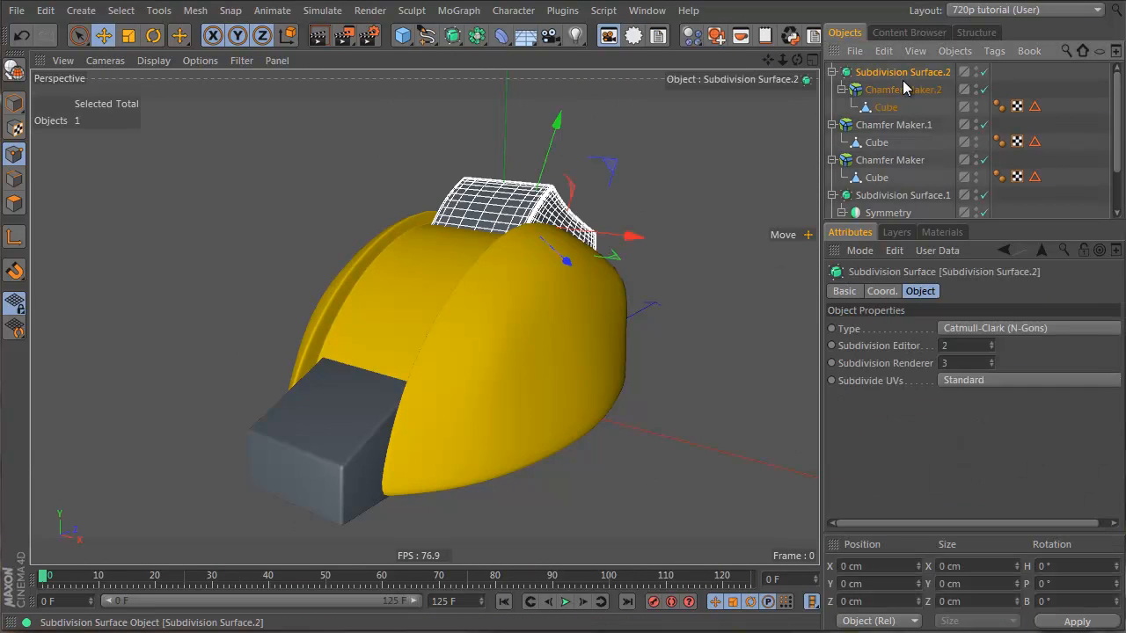
click(904, 92)
click(899, 77)
click(893, 109)
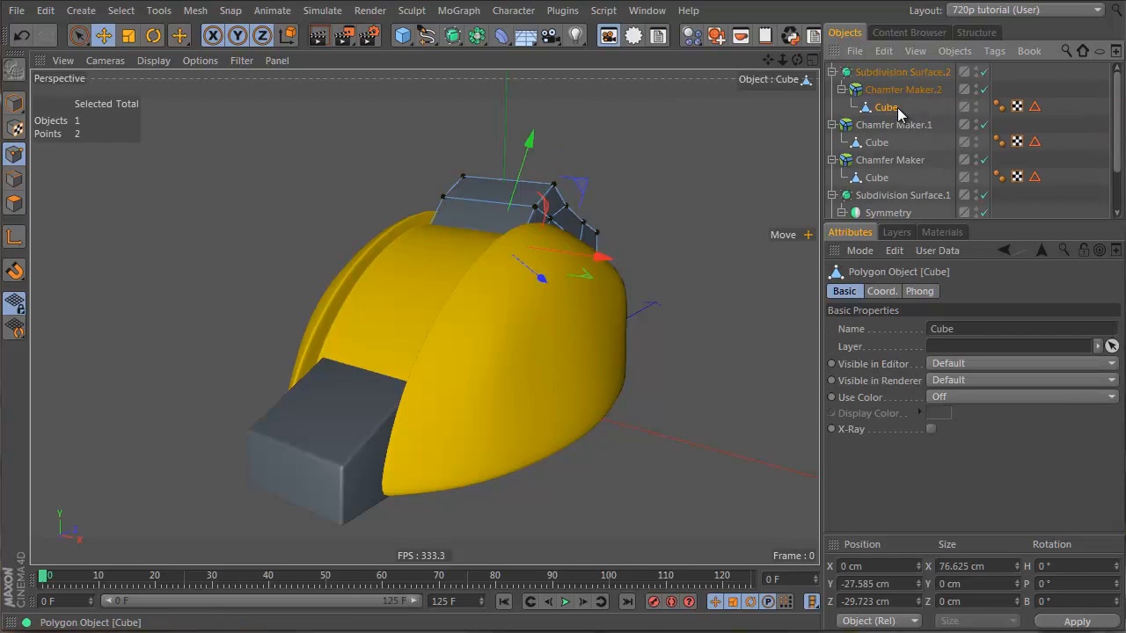
- Try Knife loop cuts close to the upper block's edges as support loops with Chamfer Maker.2 disabled
click(913, 108)
alt+drag(576, 230, 556, 297)
scroll(581, 211, up, 5)
click(986, 90)
click(885, 106)
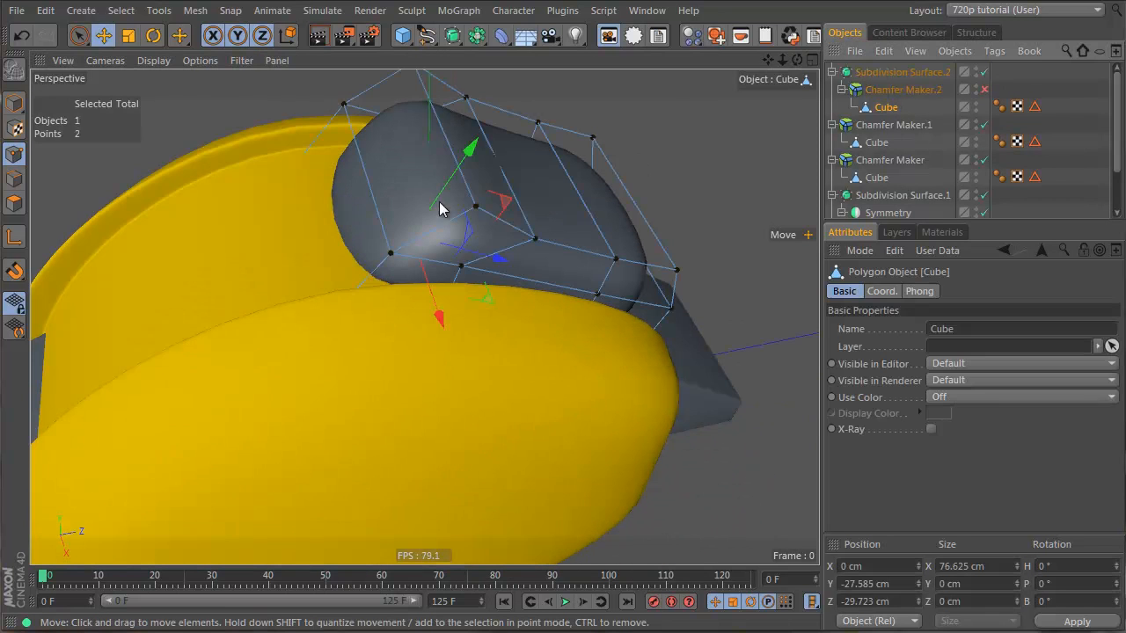
key(k)
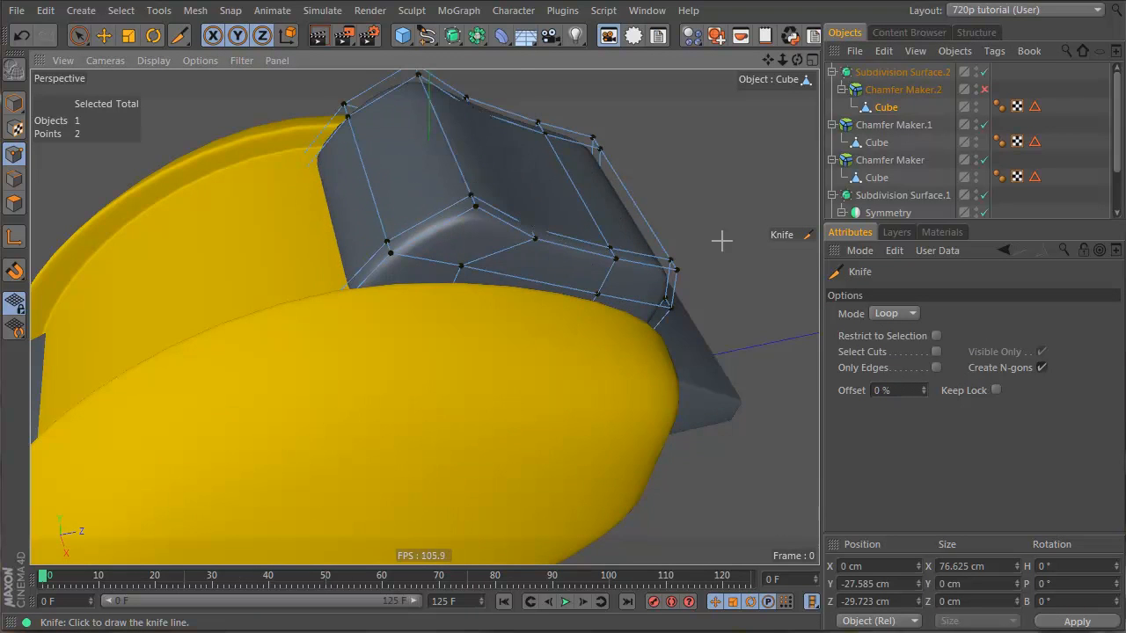
alt+drag(571, 264, 536, 181)
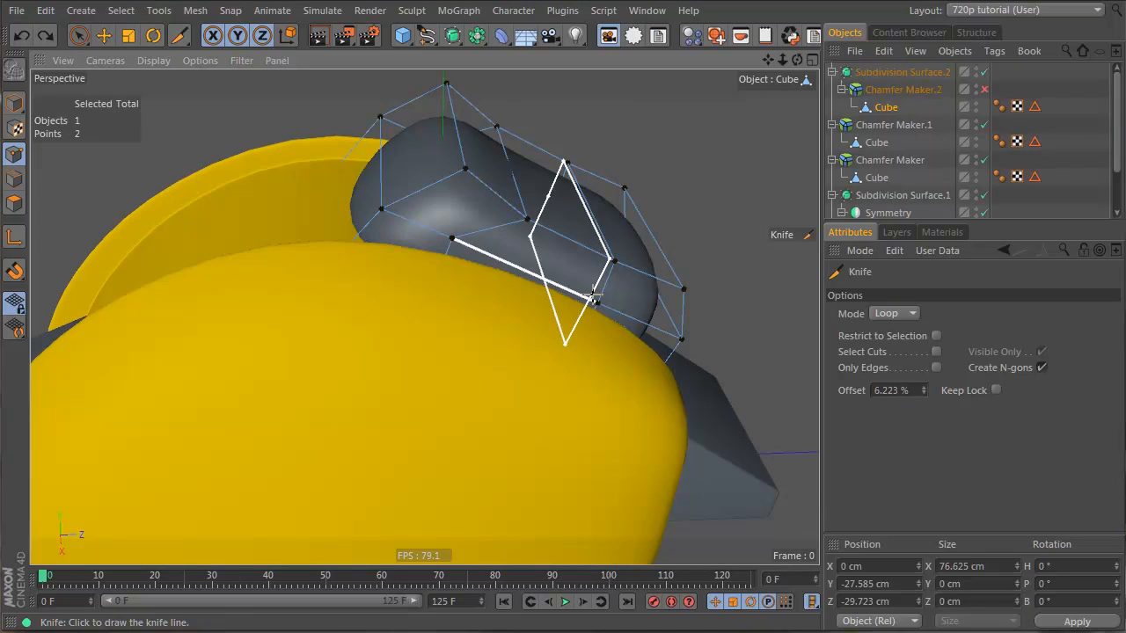
click(985, 89)
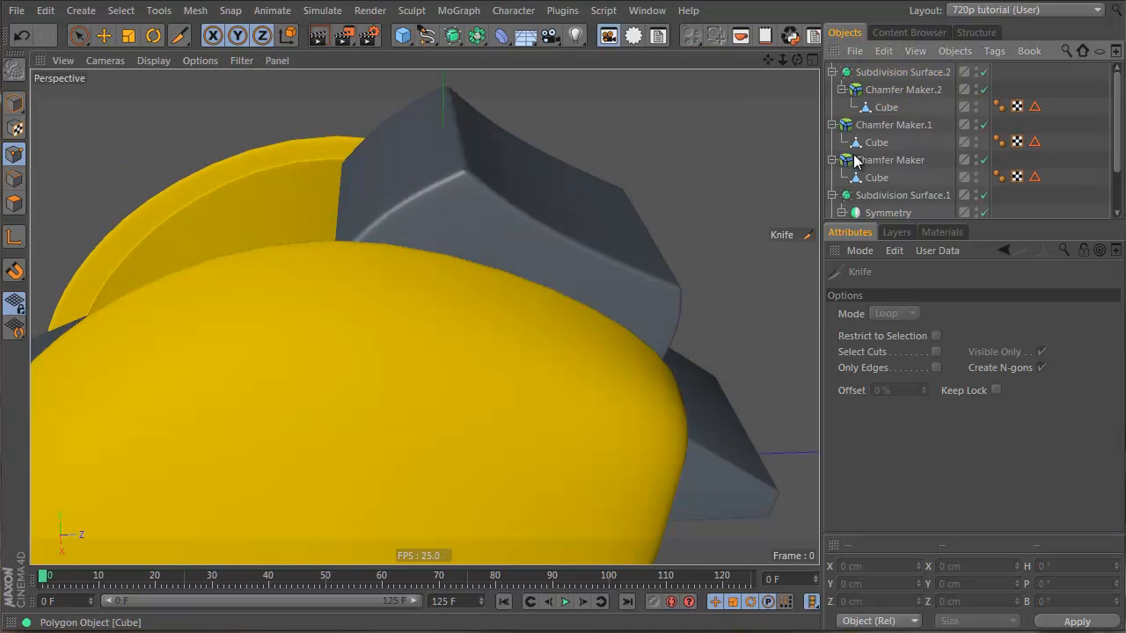
- Examine the upper block's chamfered corners up close and Chamfer Maker.2's tool, shaping and topology options, including Phong Break Rounding
alt+drag(541, 311, 492, 176)
click(903, 89)
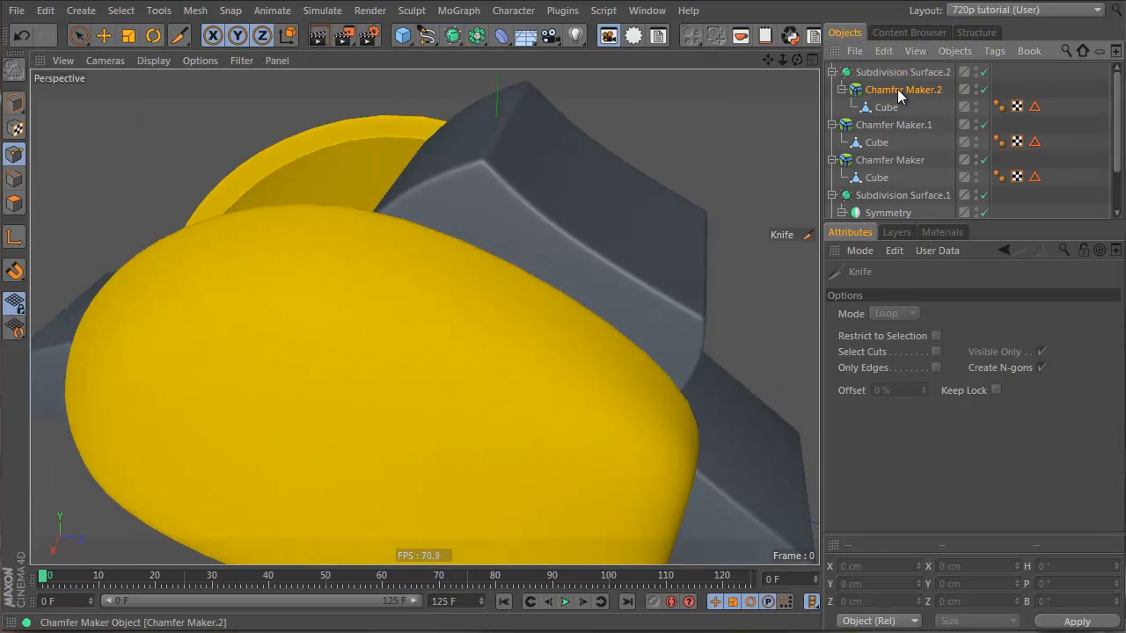
scroll(1057, 412, down, 5)
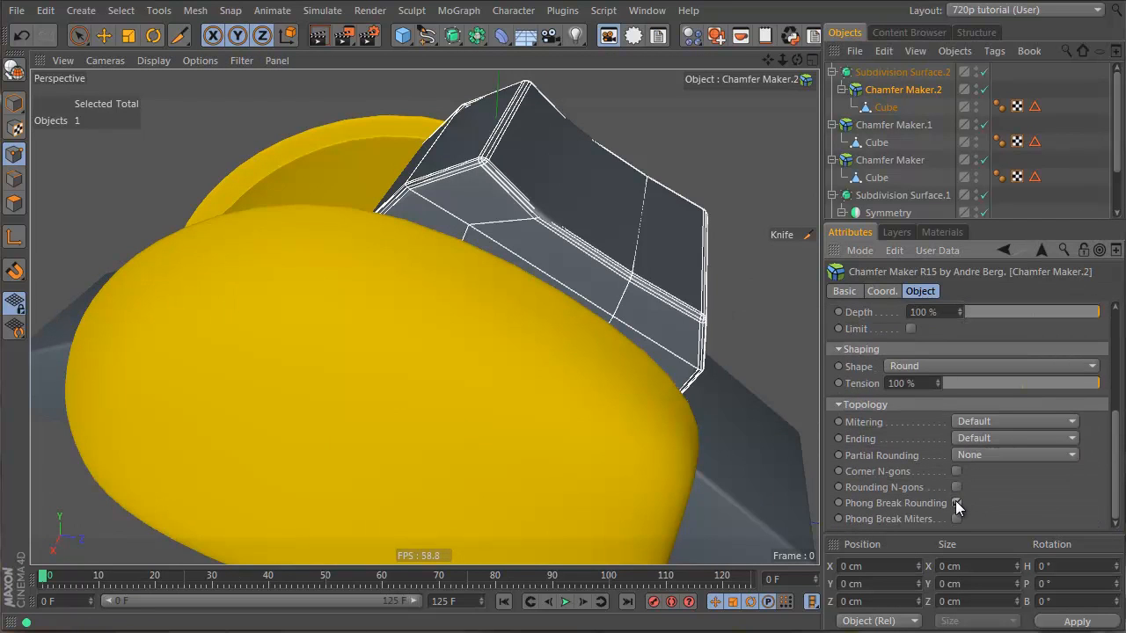
click(931, 152)
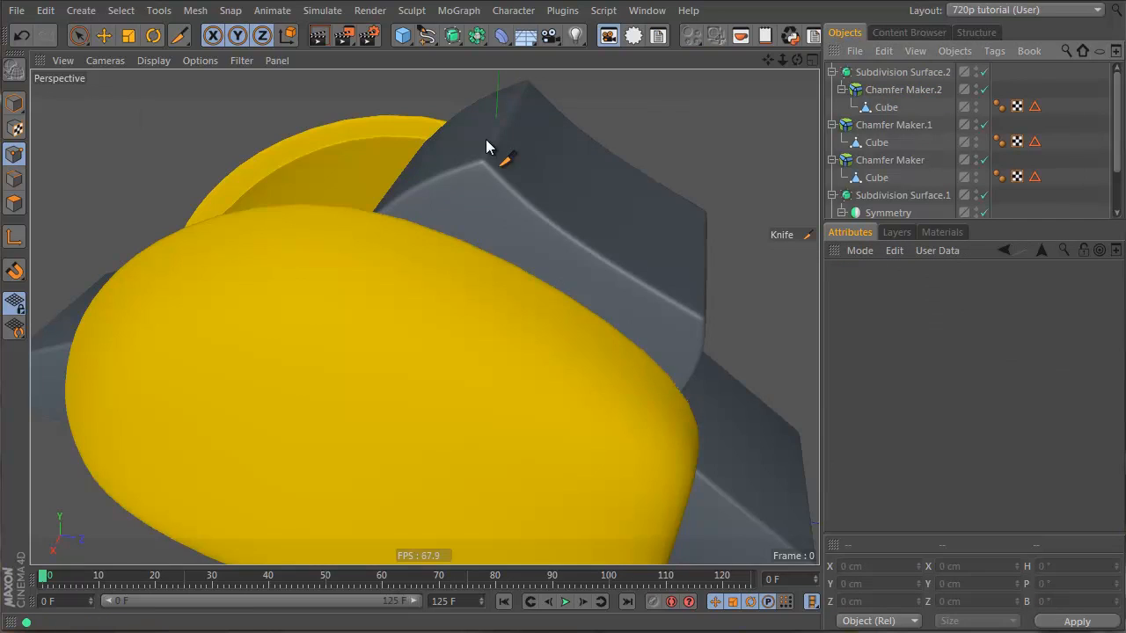
scroll(487, 147, up, 5)
click(938, 90)
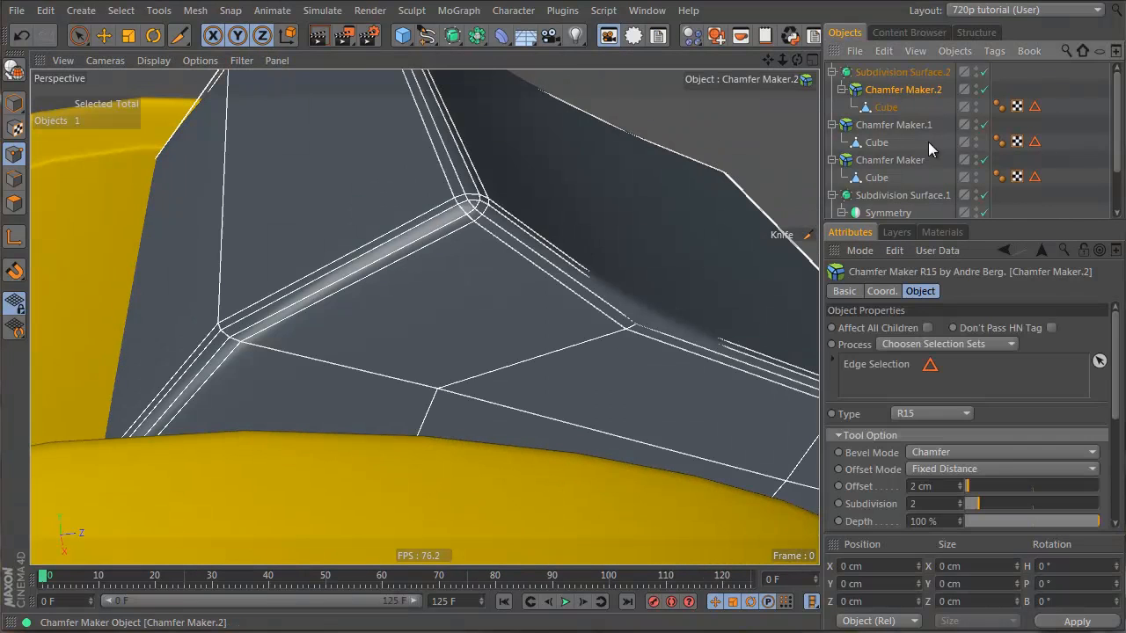
scroll(1045, 387, down, 5)
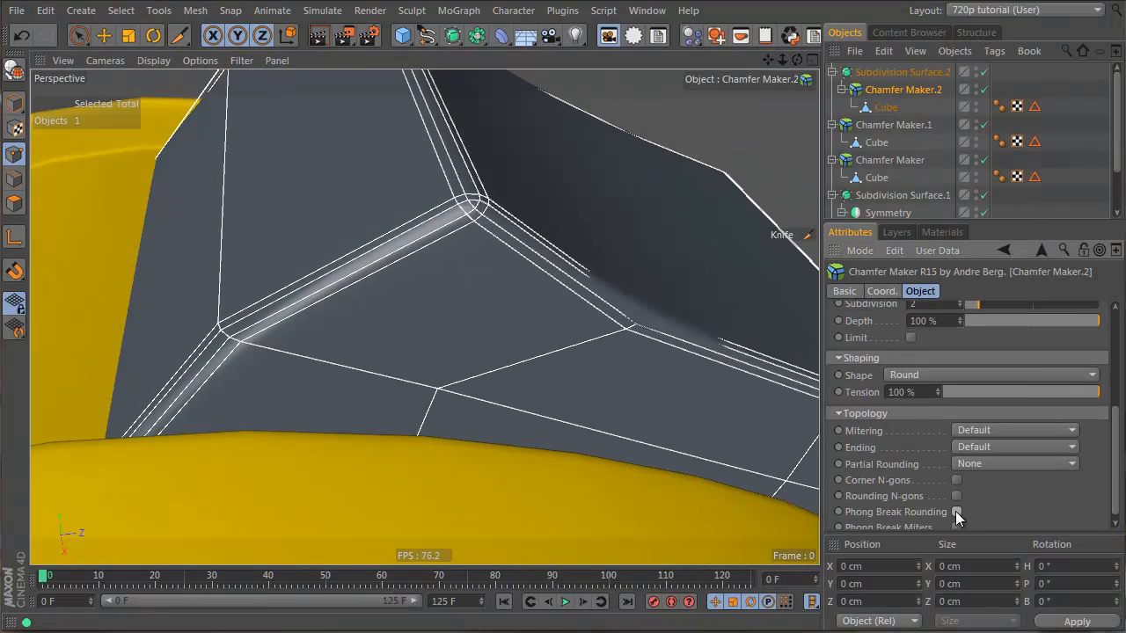
scroll(1079, 464, up, 3)
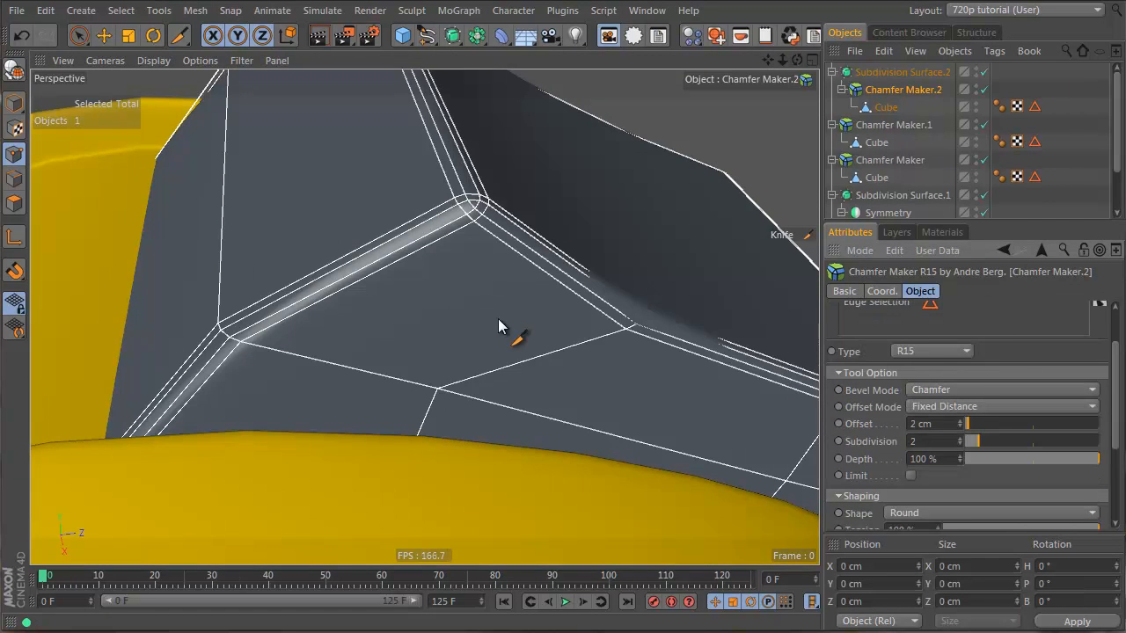
alt+right_drag(581, 324, 393, 368)
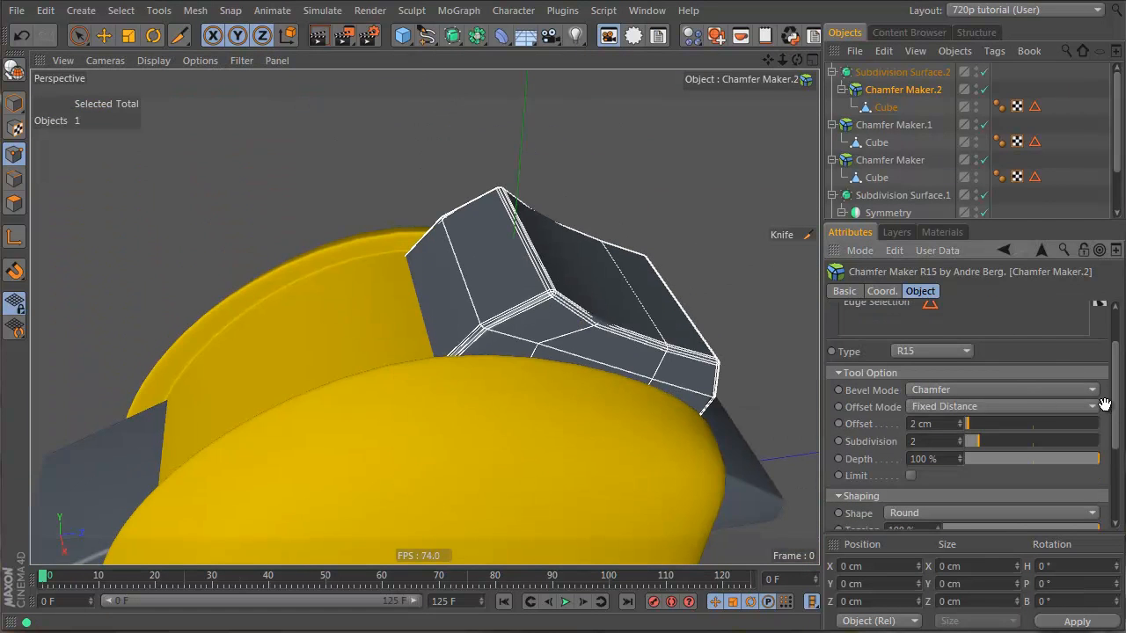
click(892, 250)
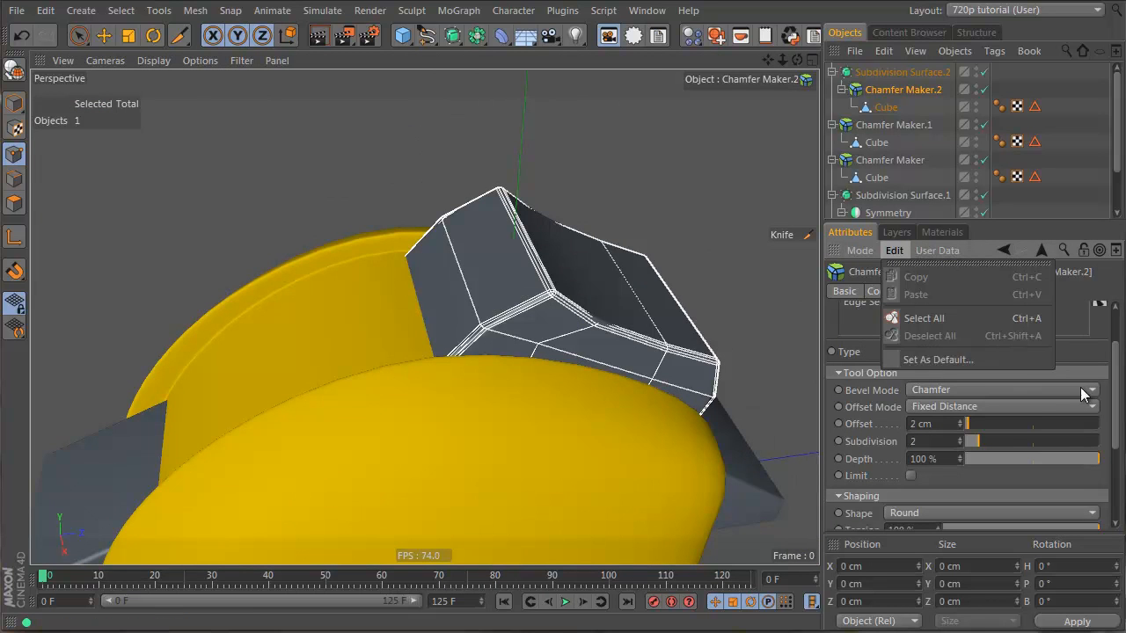
click(1095, 344)
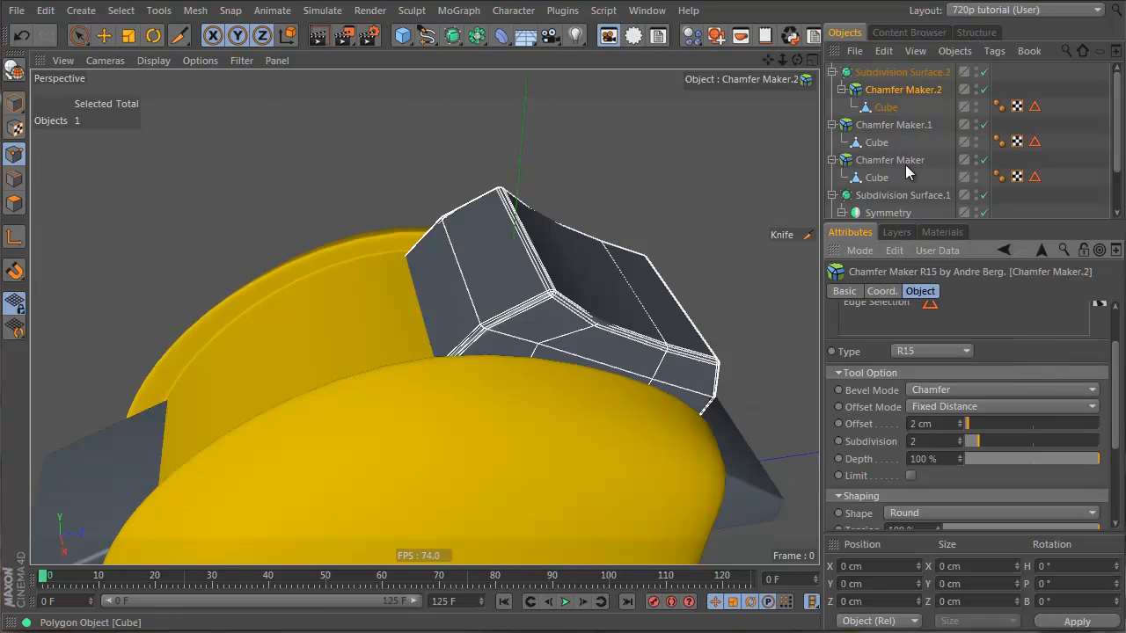
click(937, 151)
- Return to the four-view layout and frame the dome with the blueprint area above it in side view
mouse_move(577, 355)
alt+mouse_down()
mouse_move(485, 250)
mouse_move(638, 210)
mouse_move(432, 414)
mouse_move(402, 408)
alt+mouse_up()
middle_click(402, 407)
alt+right_drag(281, 407, 136, 461)
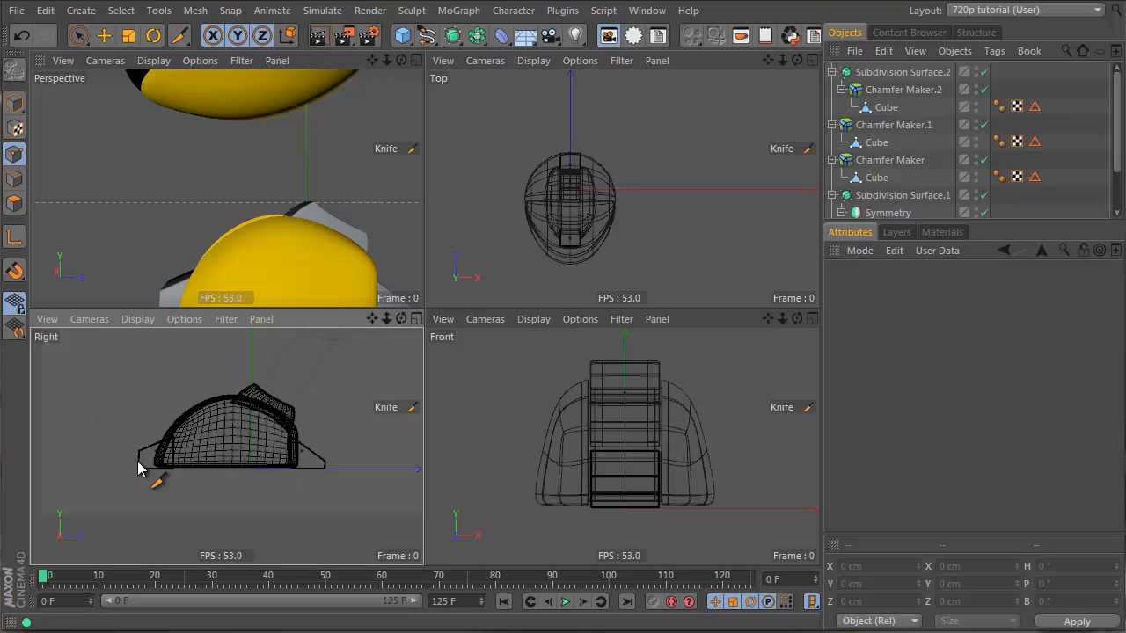
alt+middle_drag(229, 405, 221, 494)
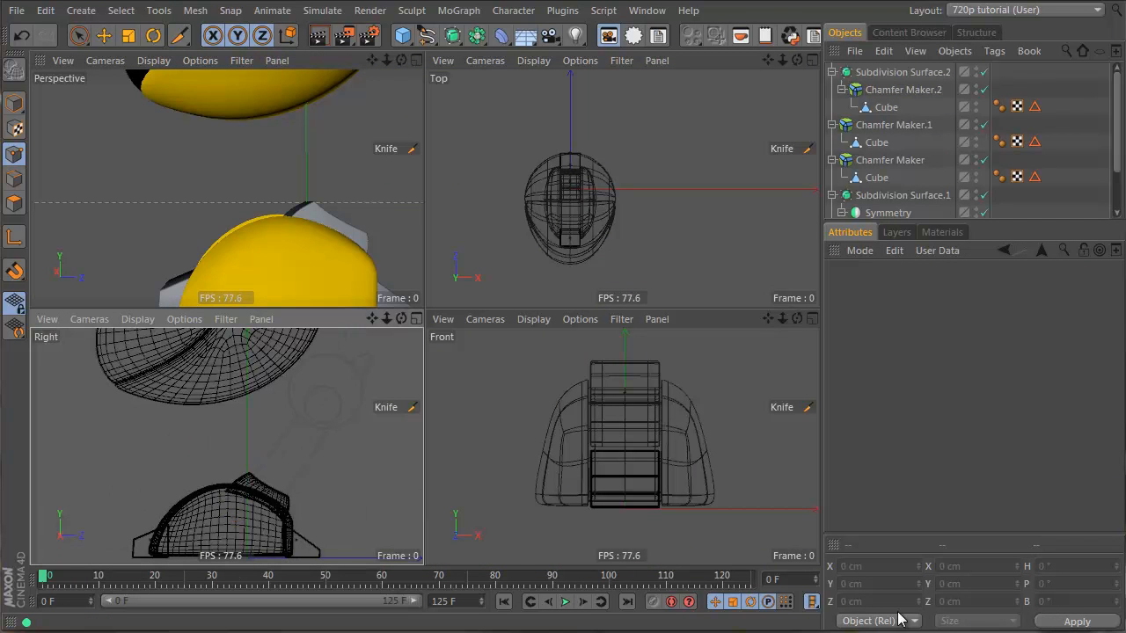